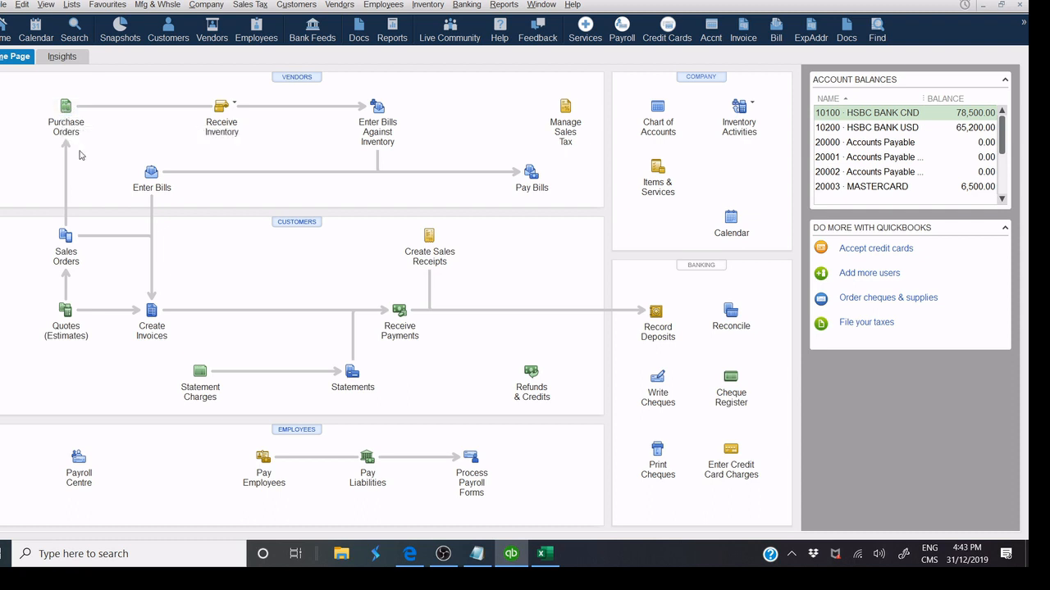
Look over the Receive Inventory choices and the menu bar without making changes.
left_click(237, 105)
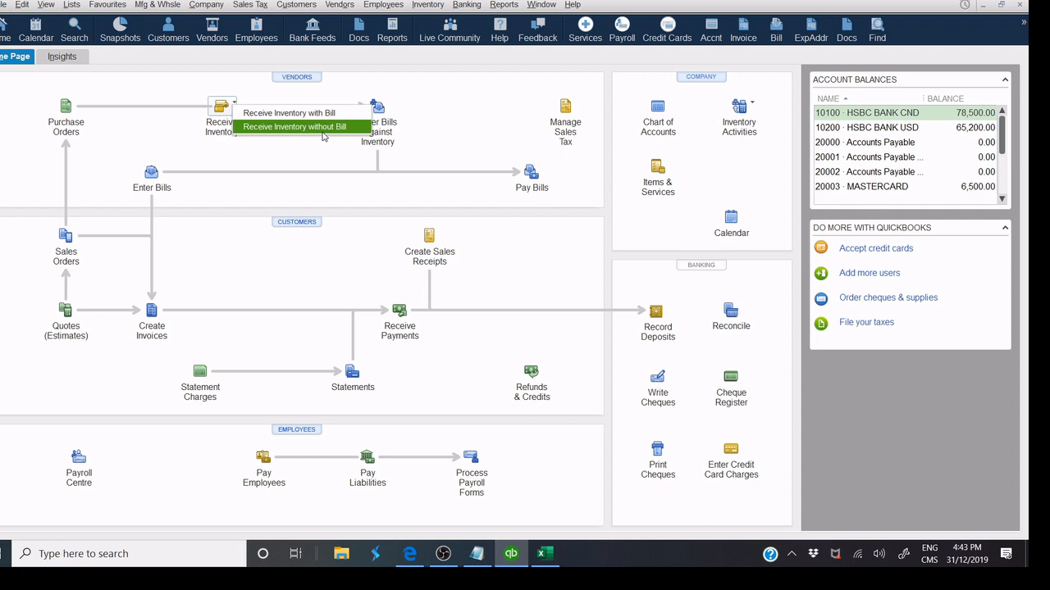
left_click(480, 145)
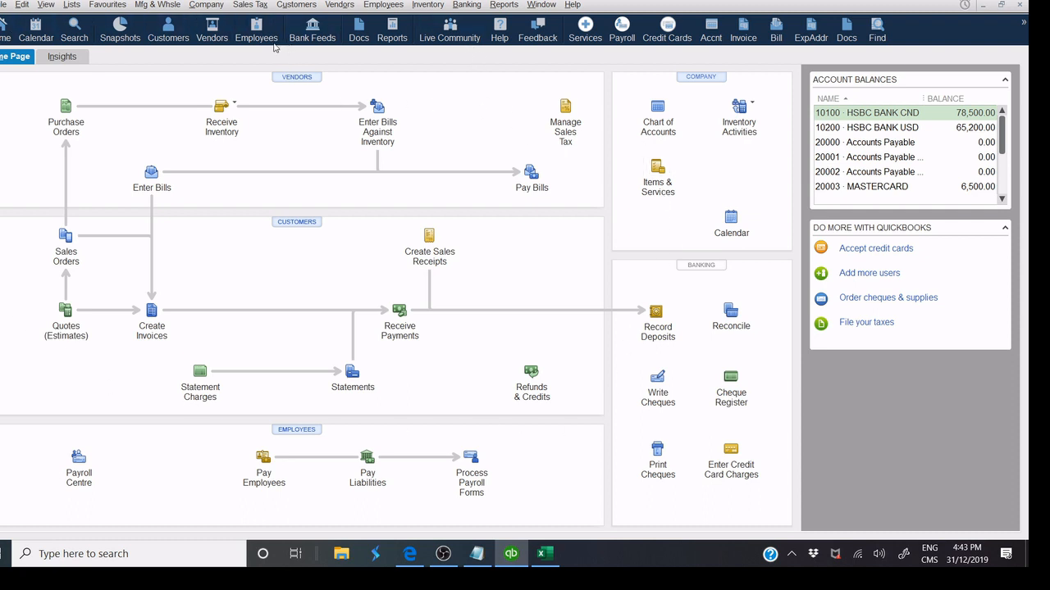
left_click(22, 5)
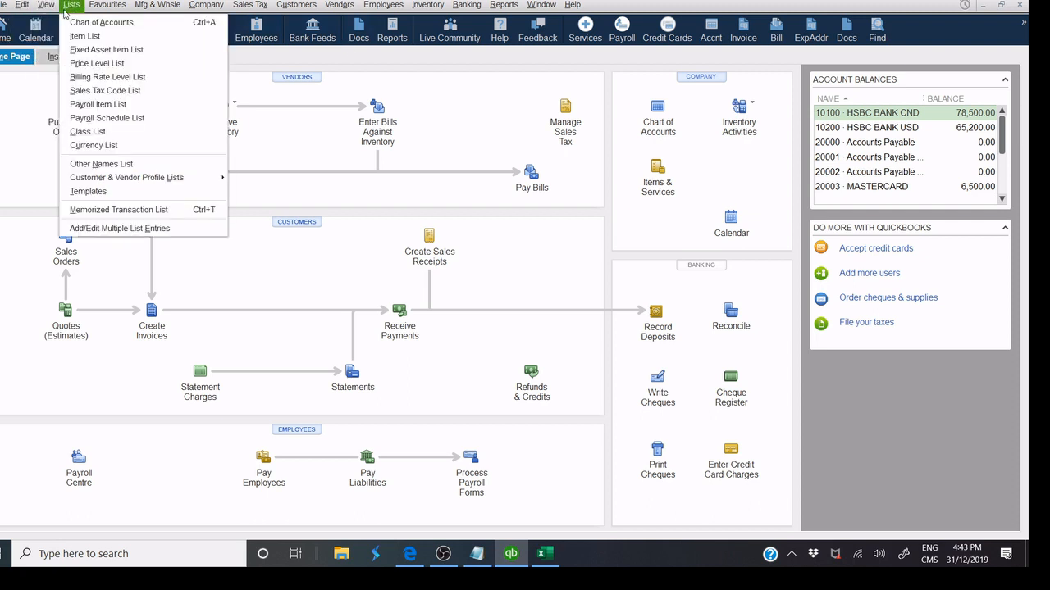
mouse_move(164, 5)
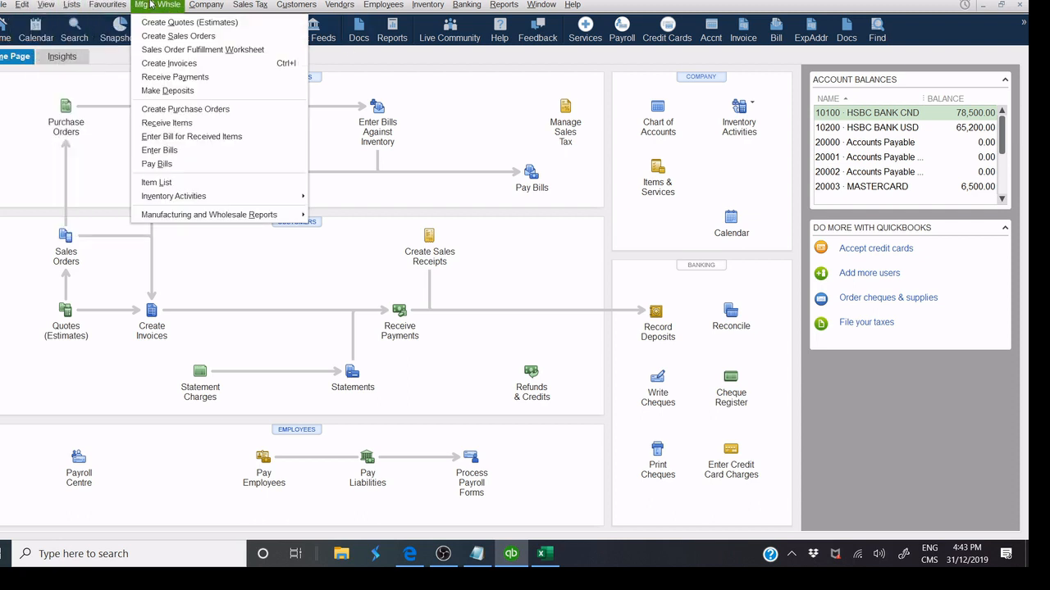
mouse_move(285, 6)
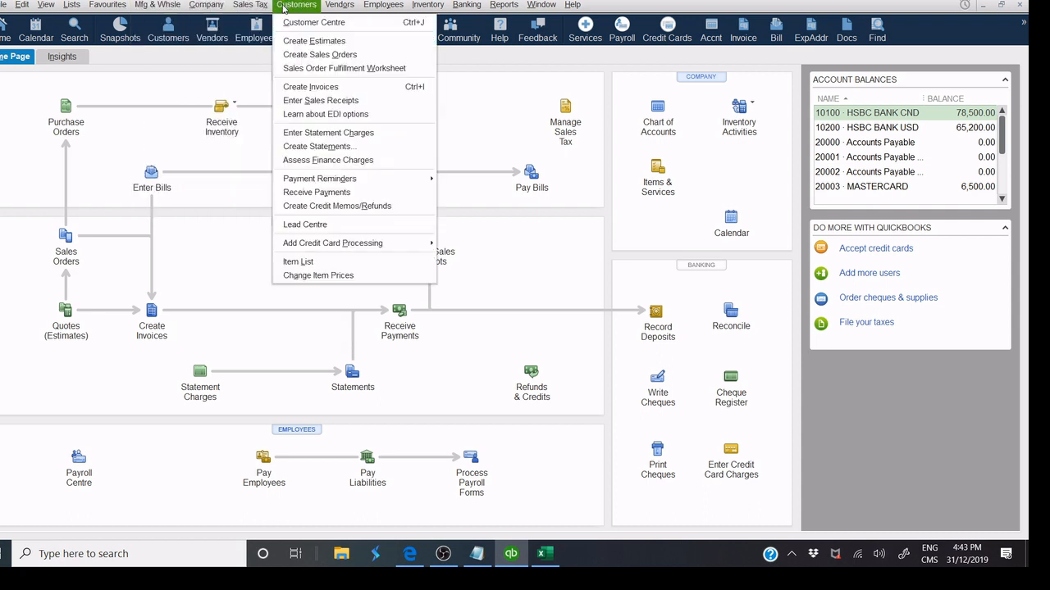
mouse_move(400, 4)
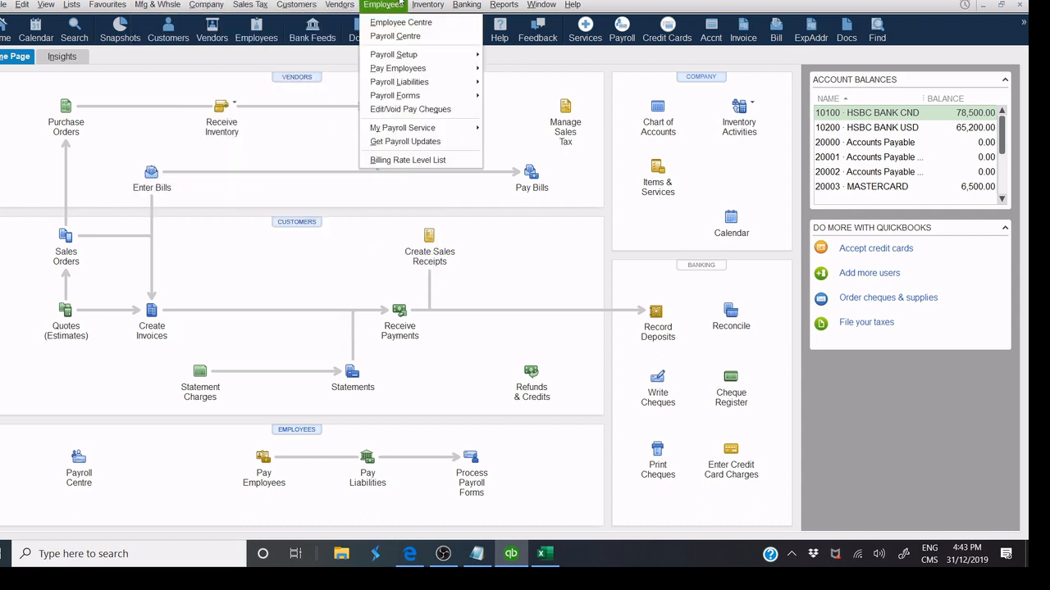
left_click(210, 88)
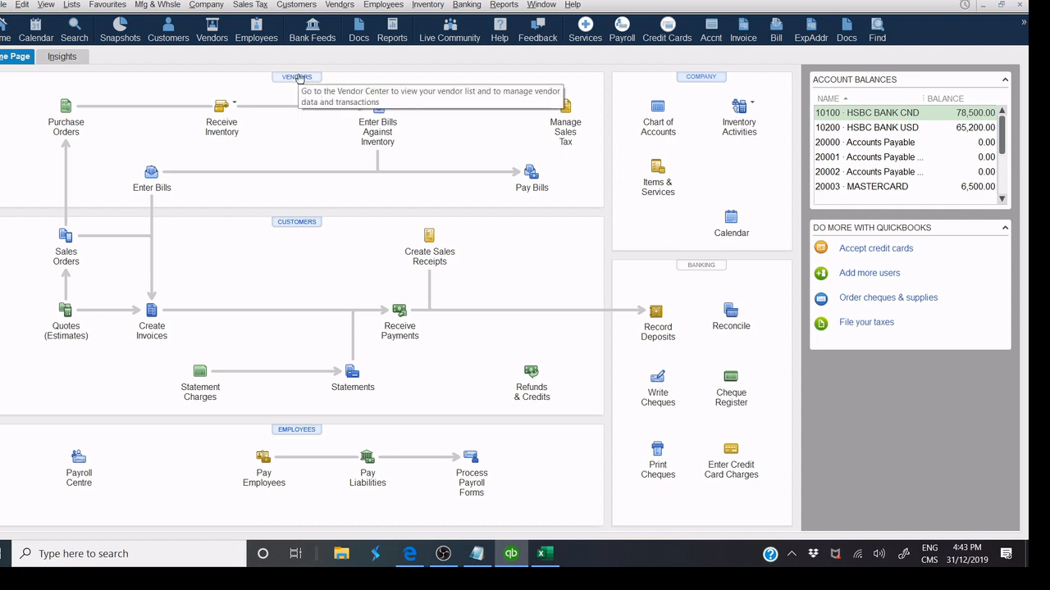
Browse vendor details in the Vendor Center down to Ministry of Finance (BC), then choose New Vendor.
left_click(294, 82)
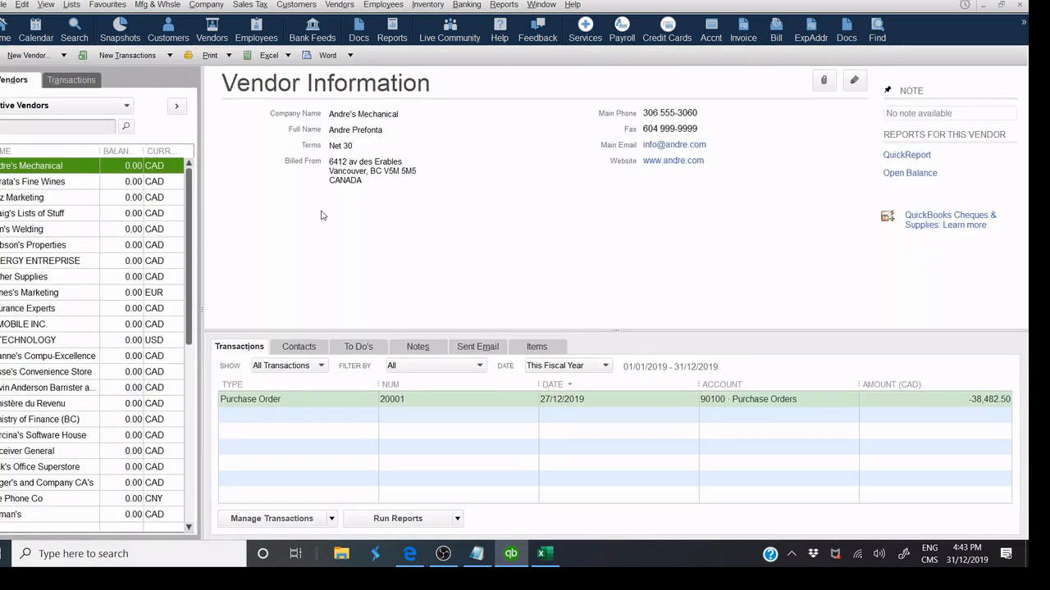
left_click(50, 212)
left_click(28, 249)
left_click(48, 293)
left_click(50, 339)
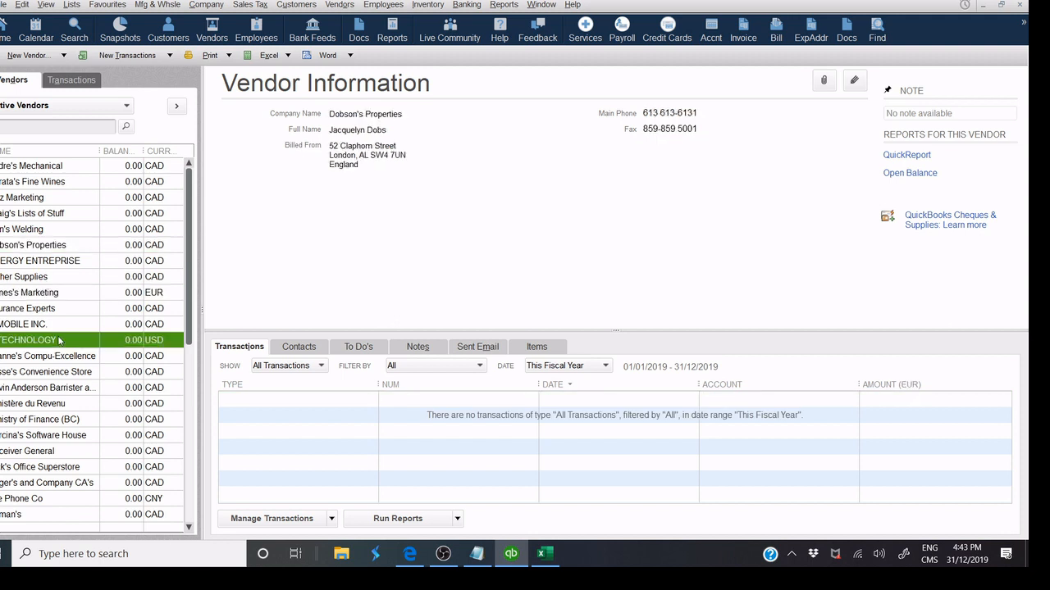
left_click(61, 356)
left_click(64, 387)
left_click(57, 421)
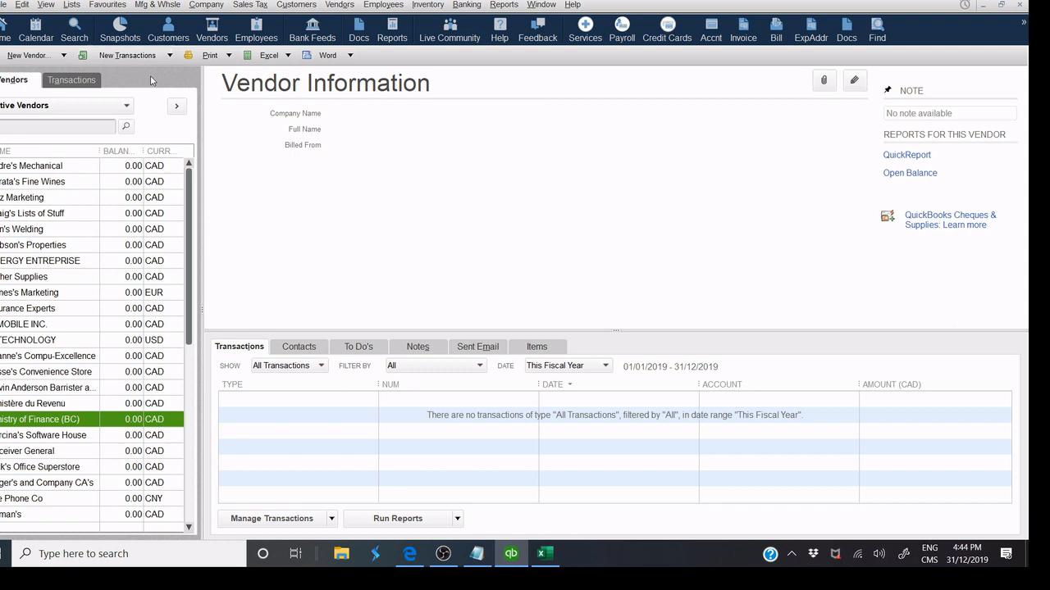
left_click(58, 60)
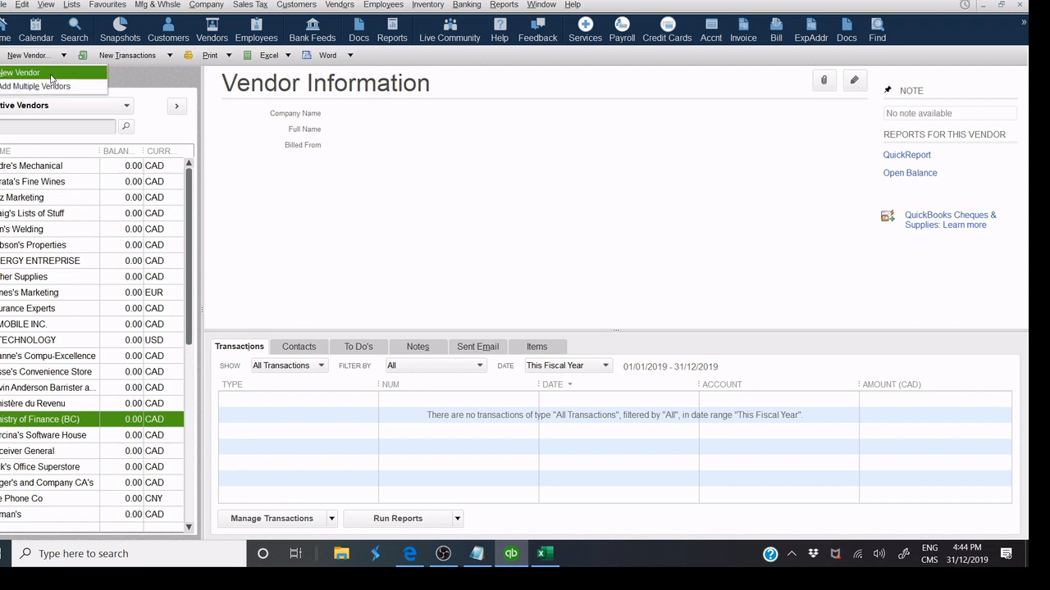
left_click(51, 76)
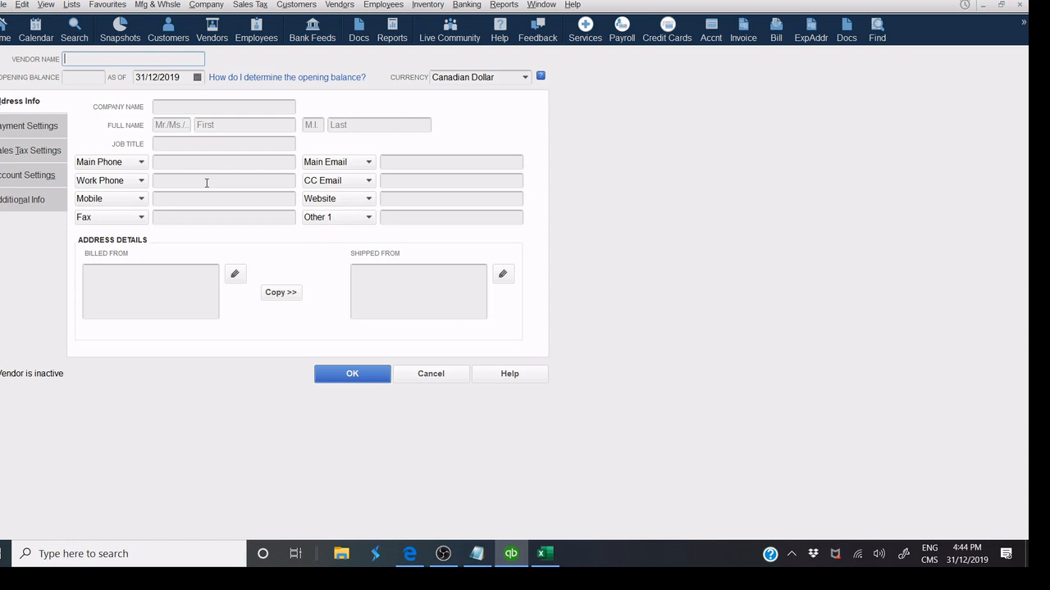
Copy 'Computer Excellence' from the notes into the Company Name and Vendor Name fields.
left_click(477, 553)
left_click(953, 39)
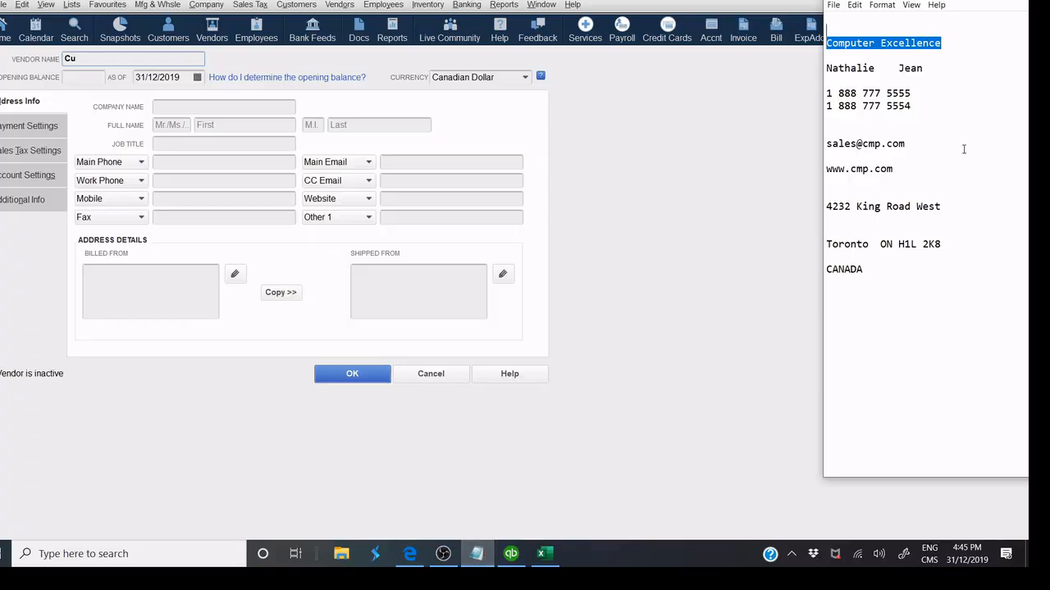
double_click(899, 40)
left_click(899, 40)
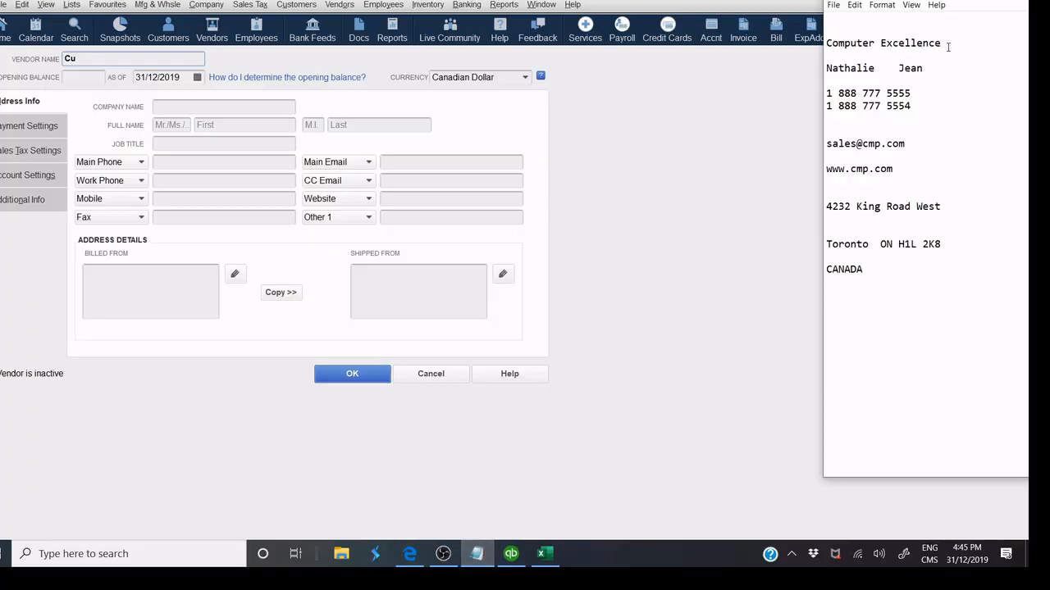
left_click_drag(948, 46, 826, 43)
right_click(838, 43)
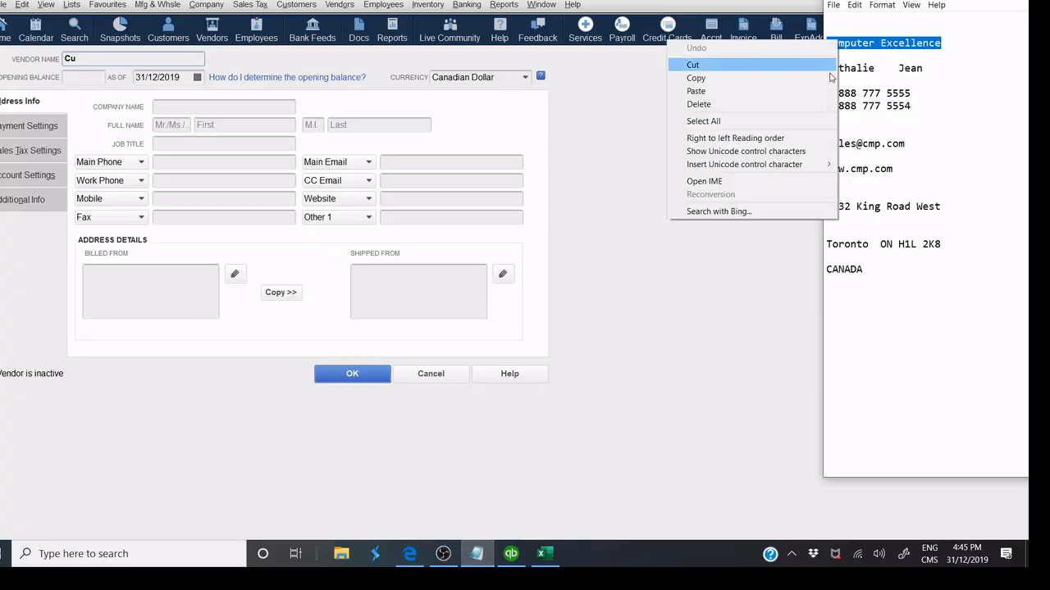
left_click(778, 79)
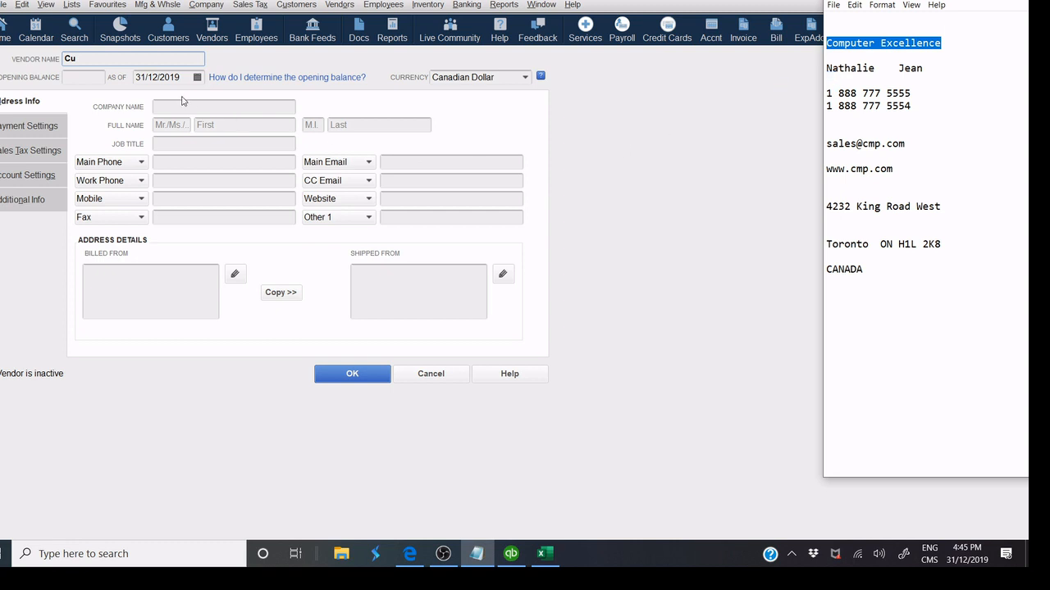
left_click(182, 102)
right_click(177, 109)
left_click(216, 160)
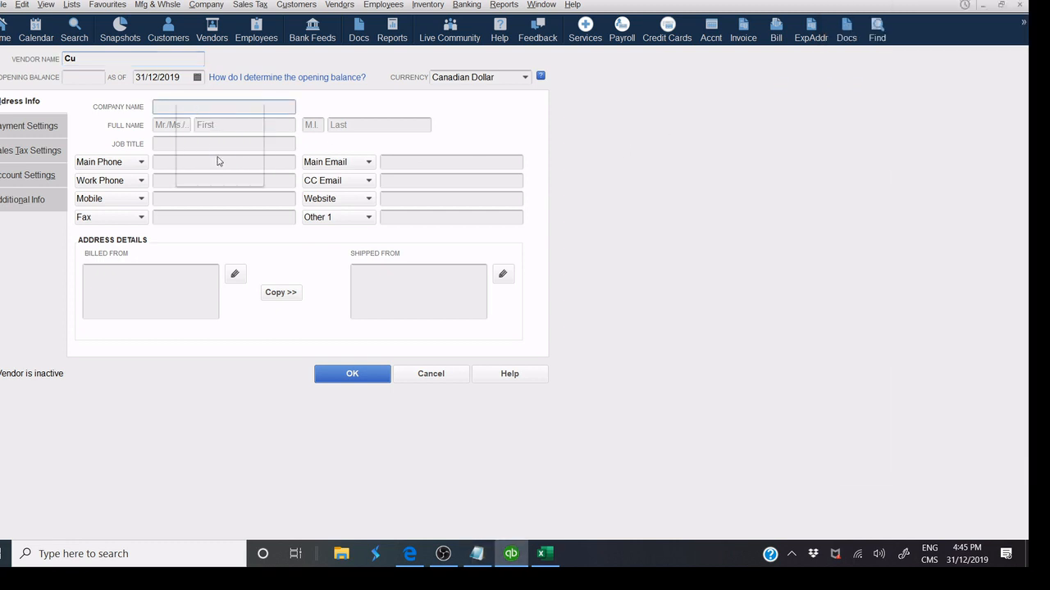
left_click(82, 58)
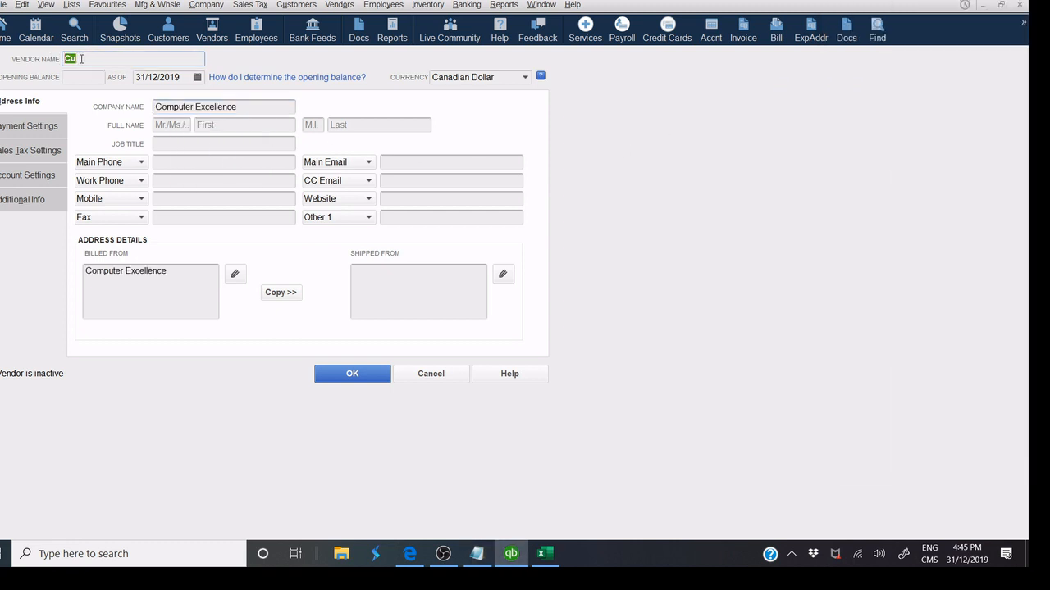
right_click(77, 58)
left_click(112, 113)
Enter the contact's first and last name, correcting the first-name typo.
left_click(259, 123)
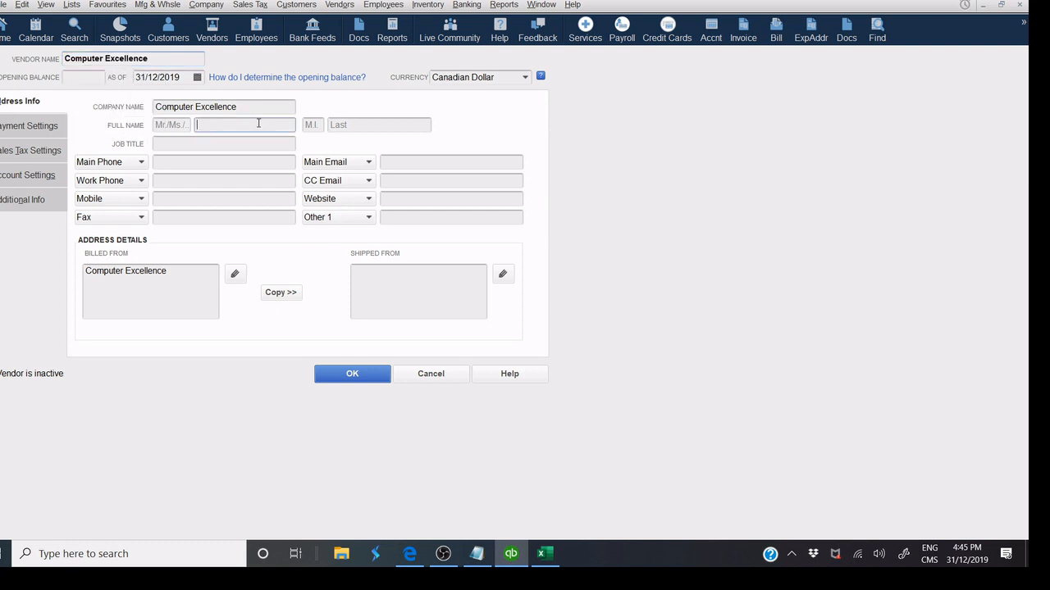
left_click(205, 122)
type("a")
key("Tab")
key("Tab")
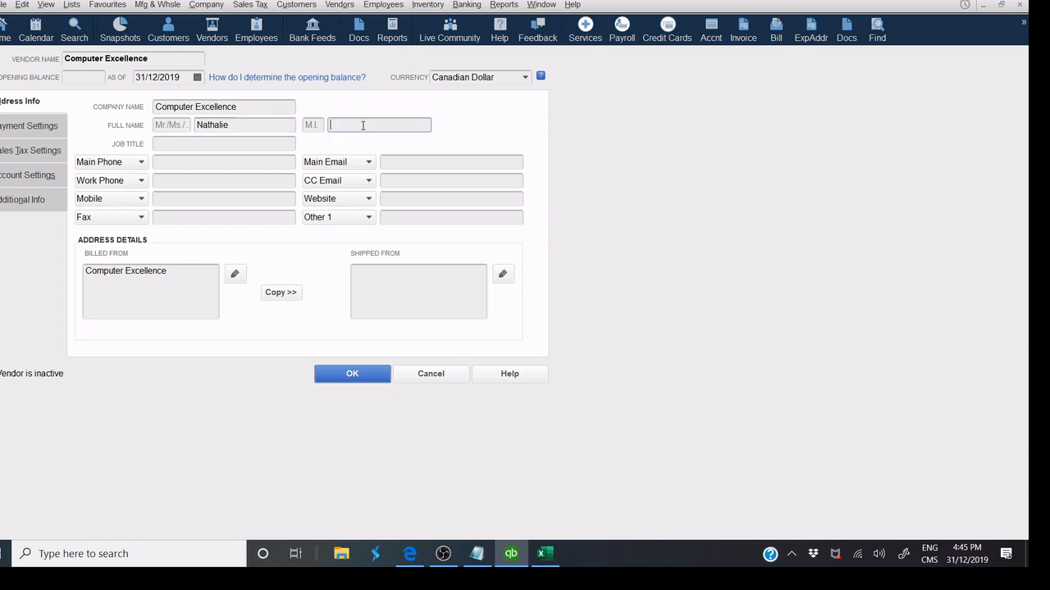
Fill in the main phone, fax number, main e-mail and the cmp.com website.
left_click(228, 165)
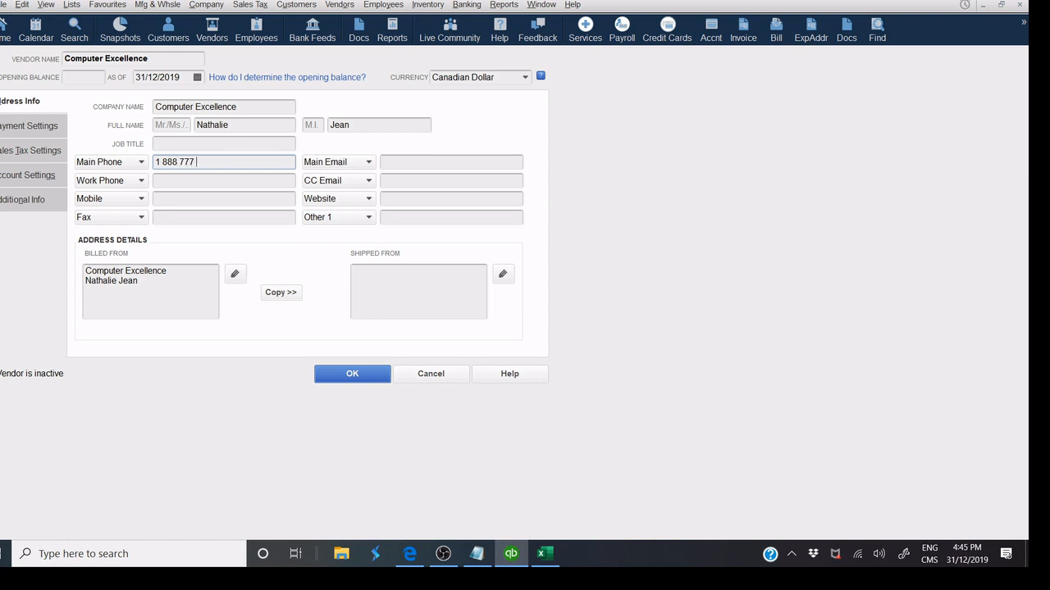
left_click(192, 217)
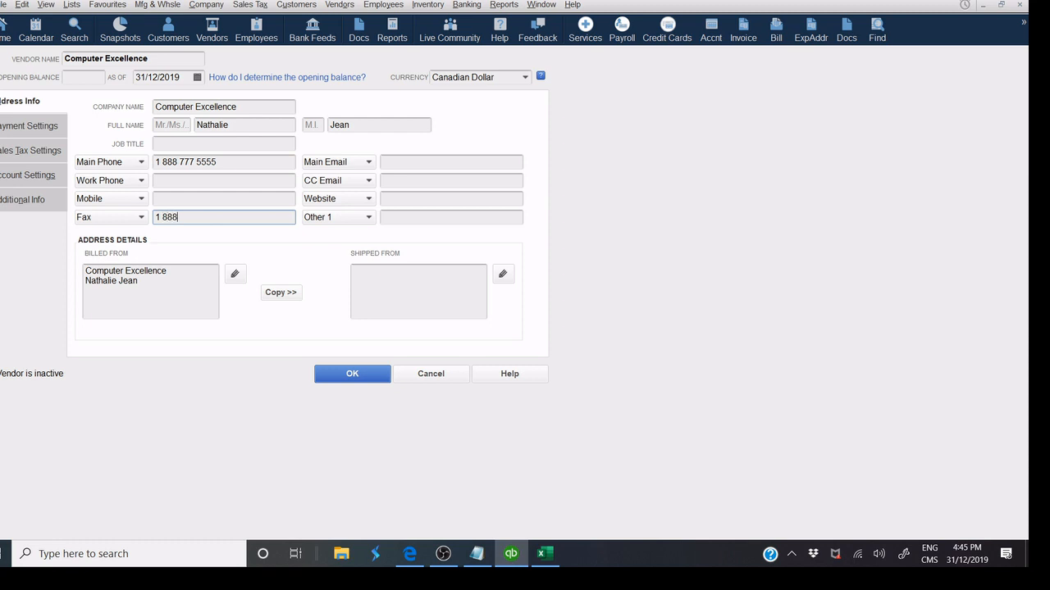
left_click(385, 160)
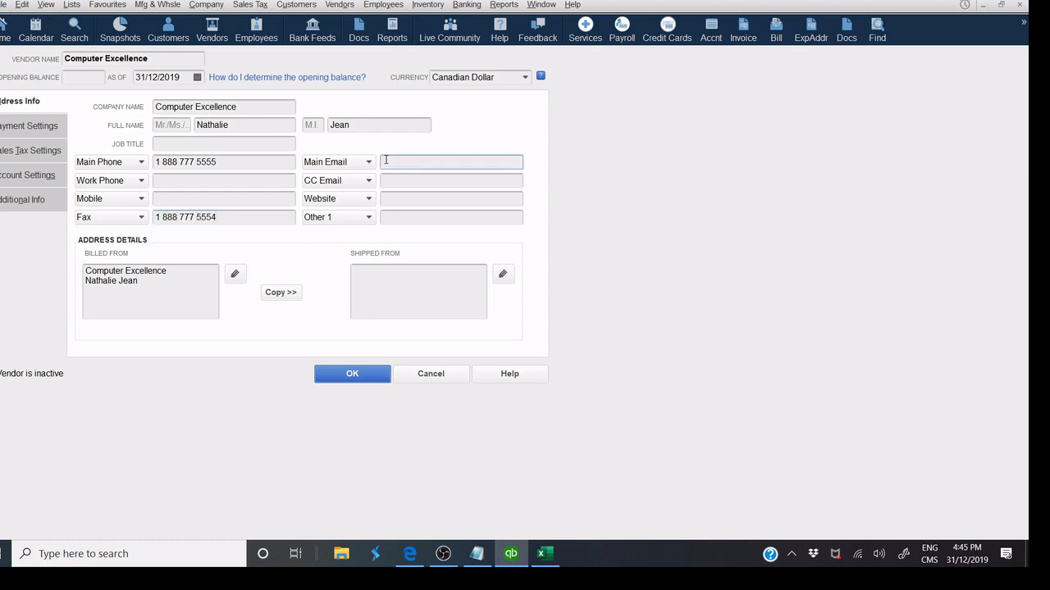
left_click(411, 198)
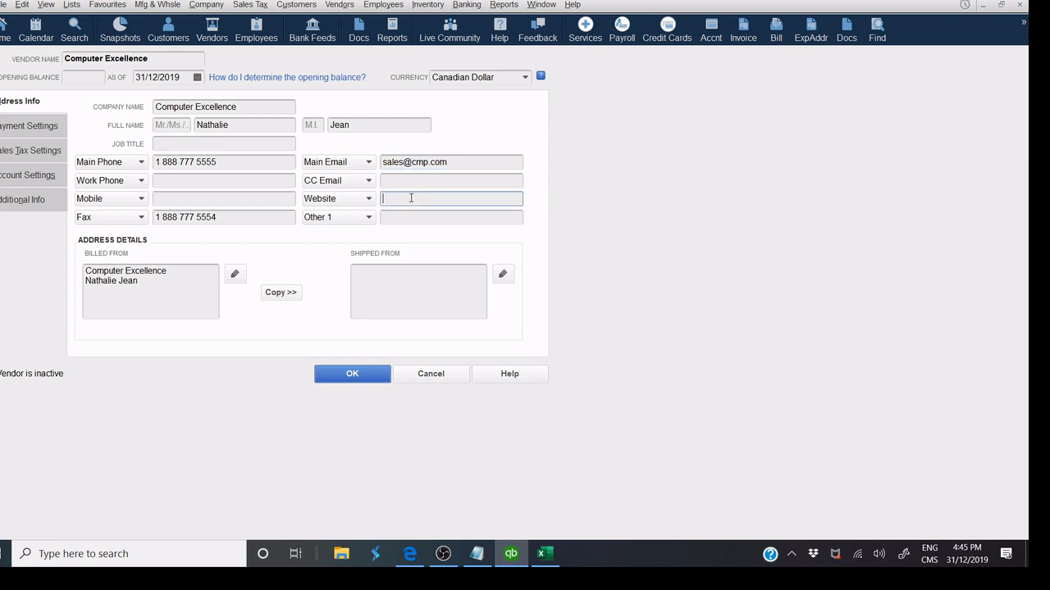
type("wwww.")
key("BackSpace")
key("BackSpace")
type(".cmp.com")
left_click(236, 279)
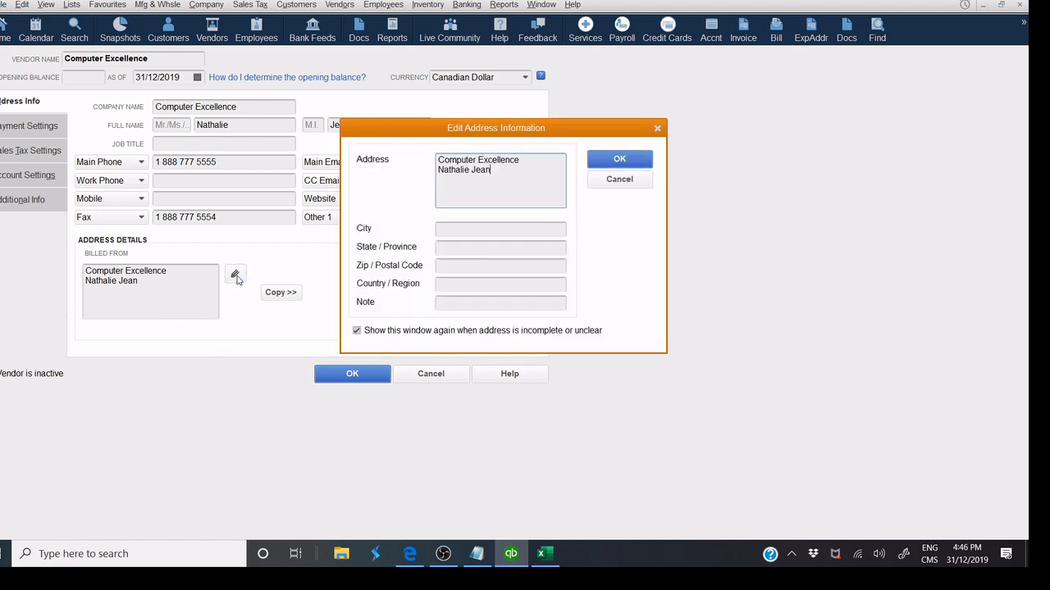
left_click_drag(492, 170, 423, 182)
key("Delete")
left_click(477, 554)
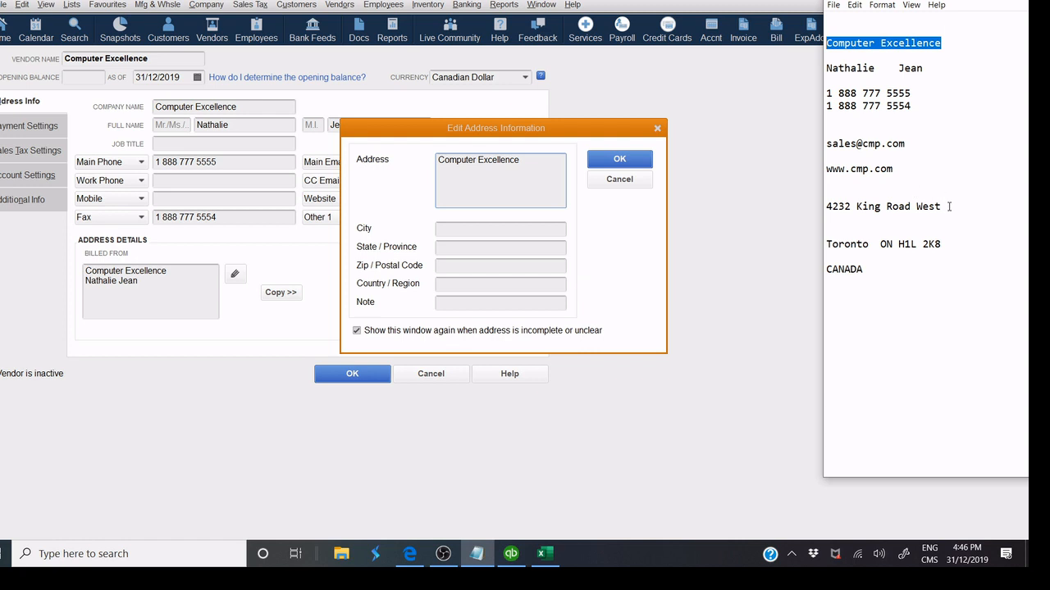
left_click_drag(942, 207, 823, 210)
right_click(844, 215)
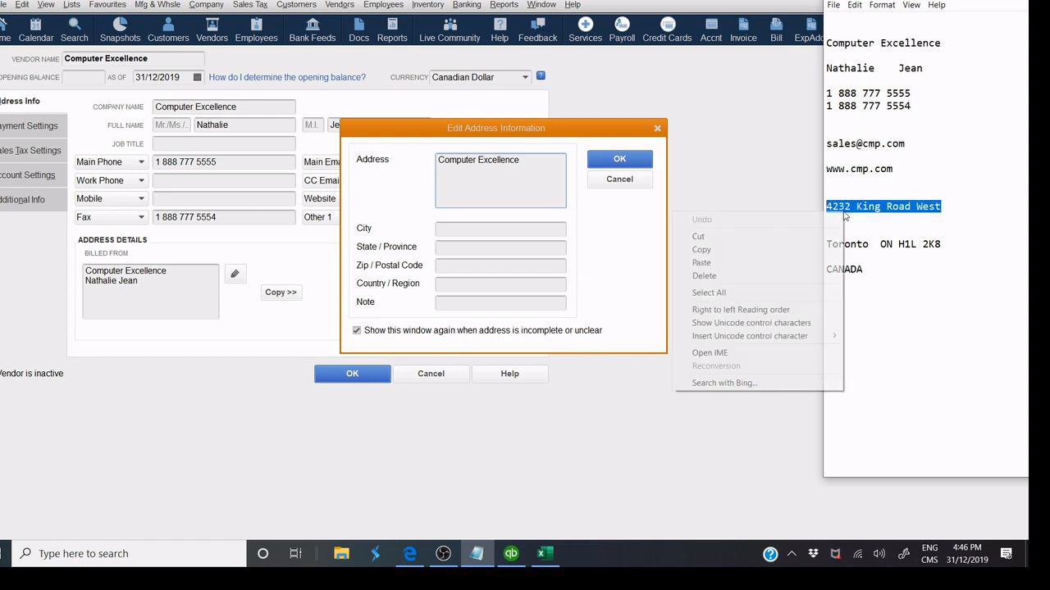
left_click(792, 249)
left_click(447, 181)
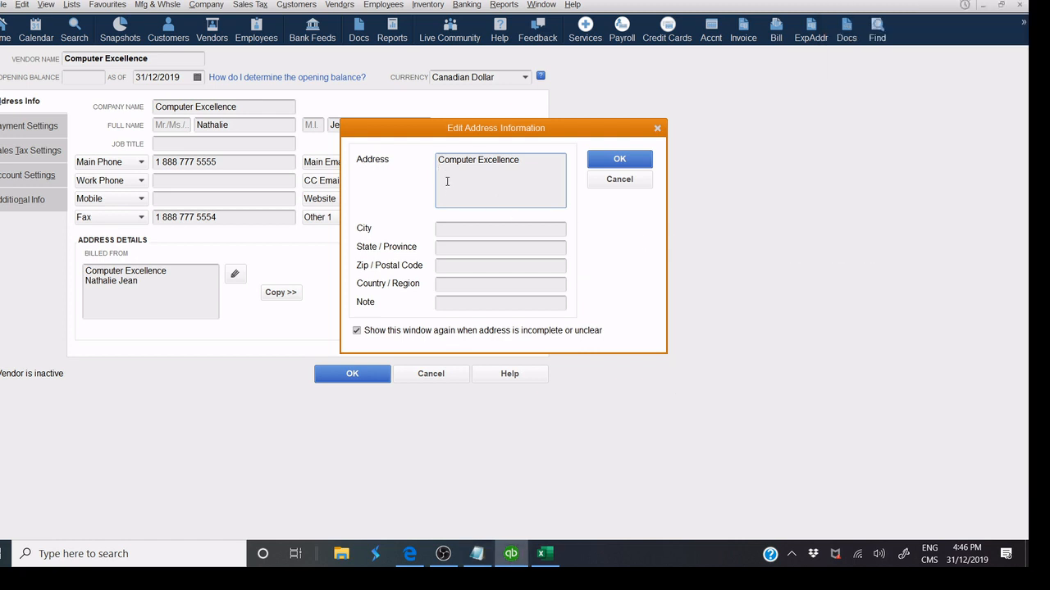
key("Return")
key("ctrl+v")
Enter city Toronto, province ON, postal code H1L 2K8, country CANADA, and confirm.
left_click(448, 230)
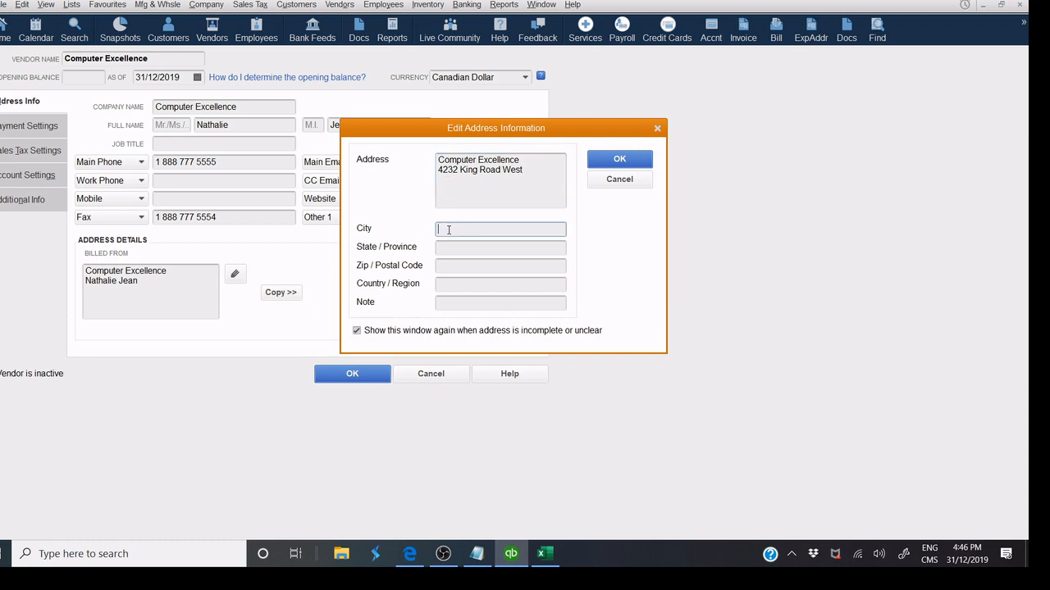
type("To")
type("ronto")
left_click(492, 246)
type("ON")
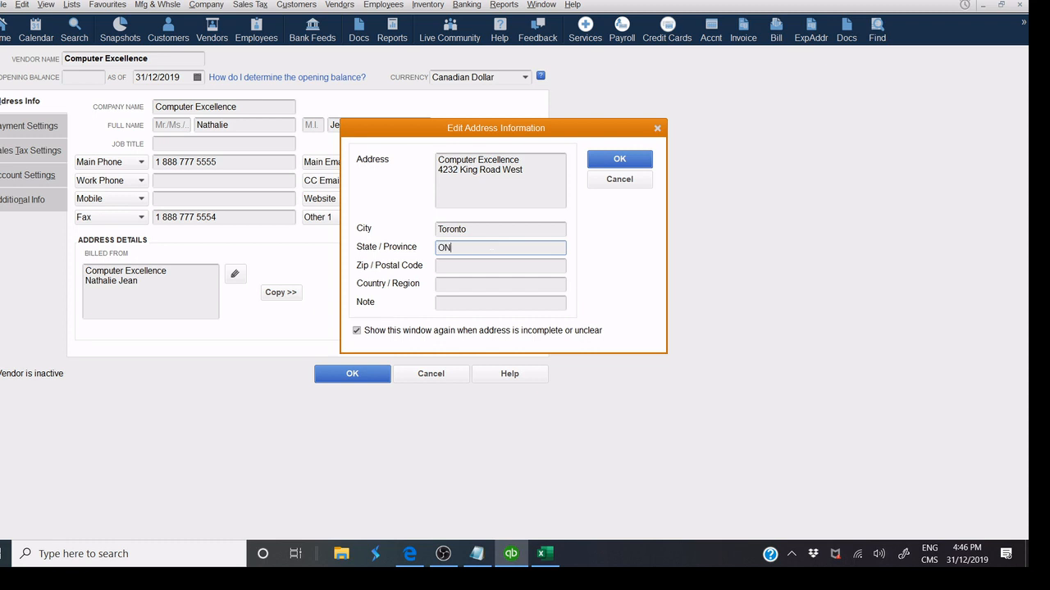
left_click(502, 264)
type("H1")
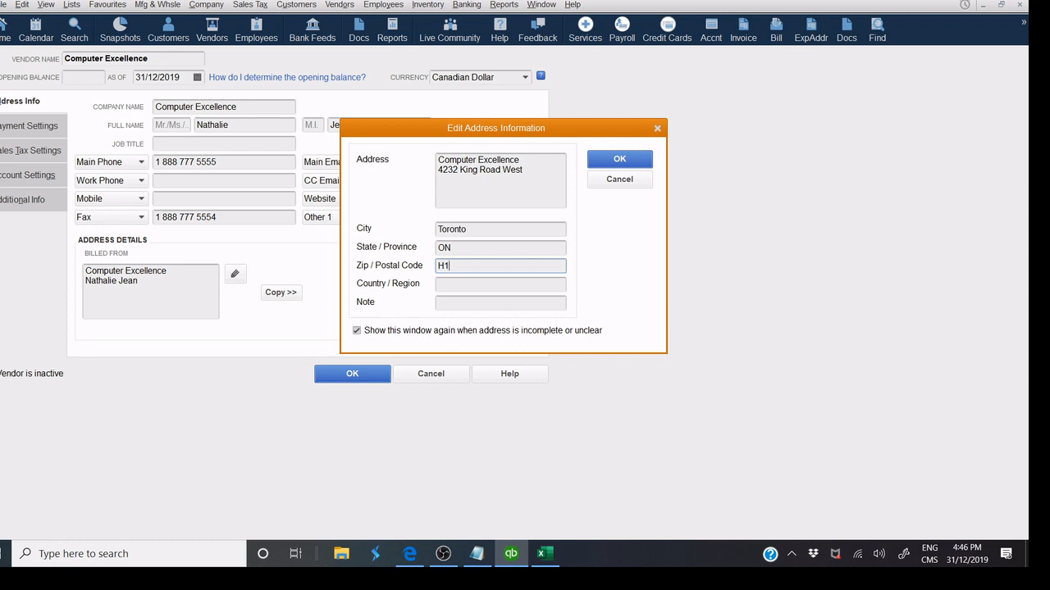
type("L 2K8")
left_click(508, 284)
type("CANADA")
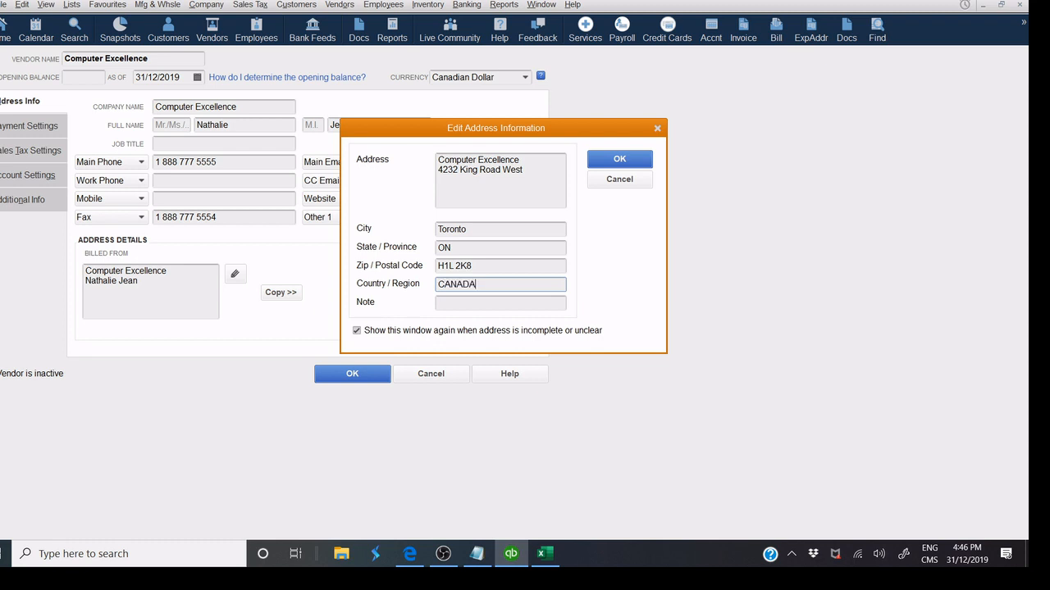
left_click(619, 161)
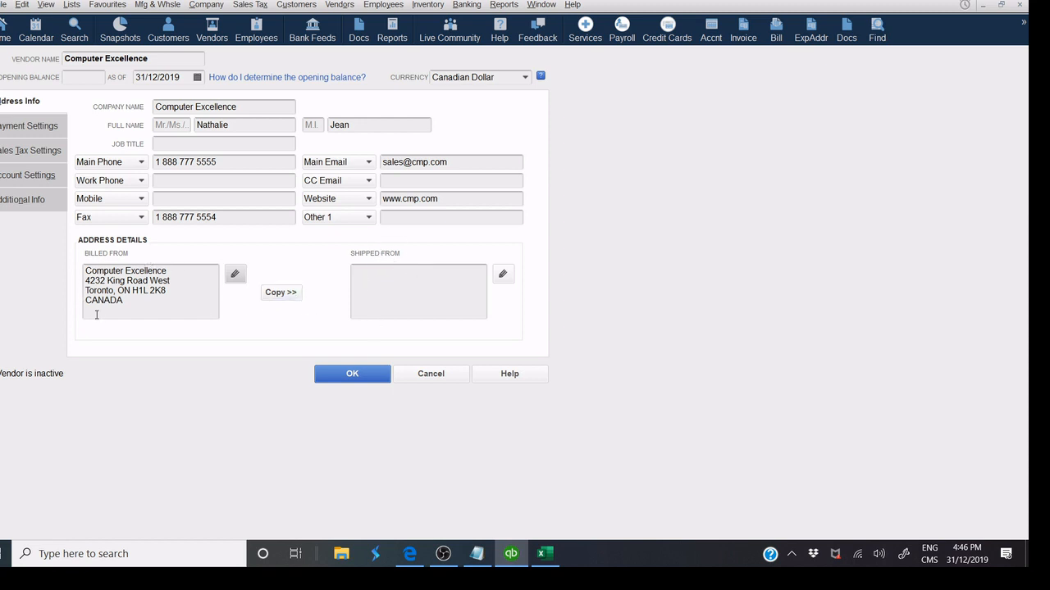
left_click(280, 293)
left_click(606, 138)
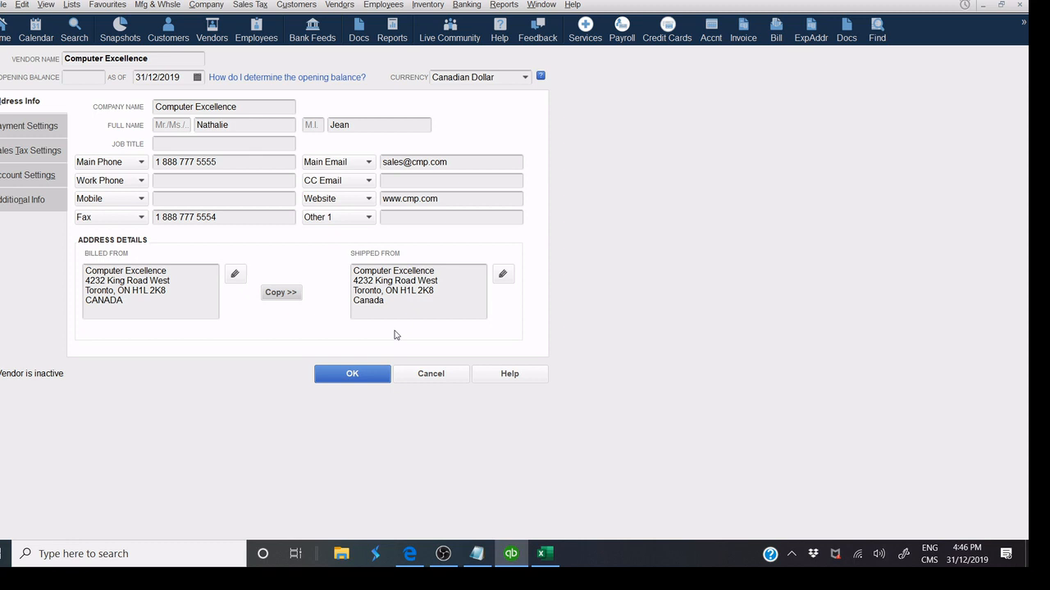
left_click(502, 276)
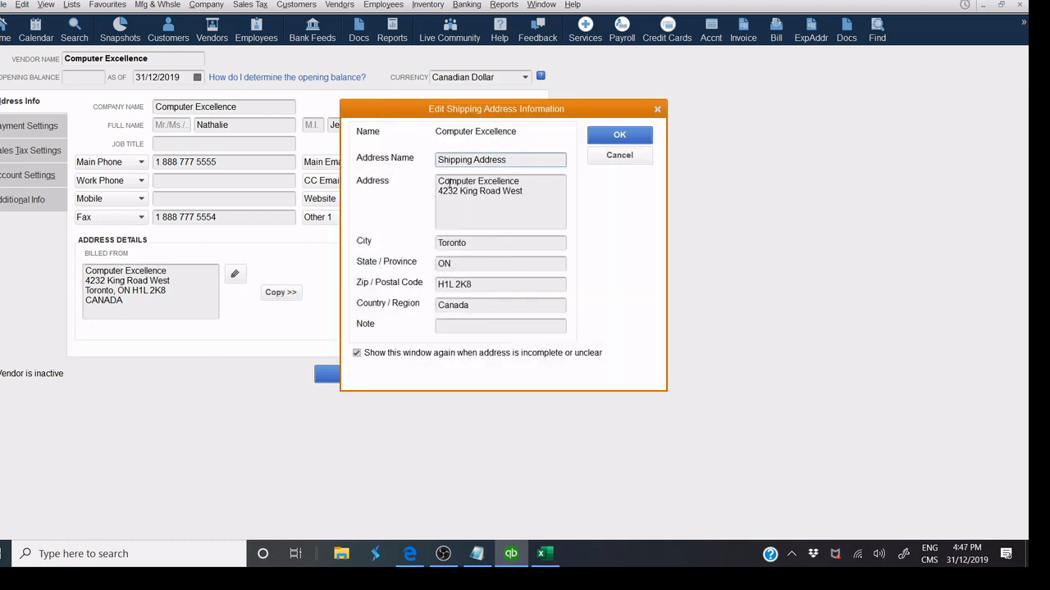
left_click(604, 160)
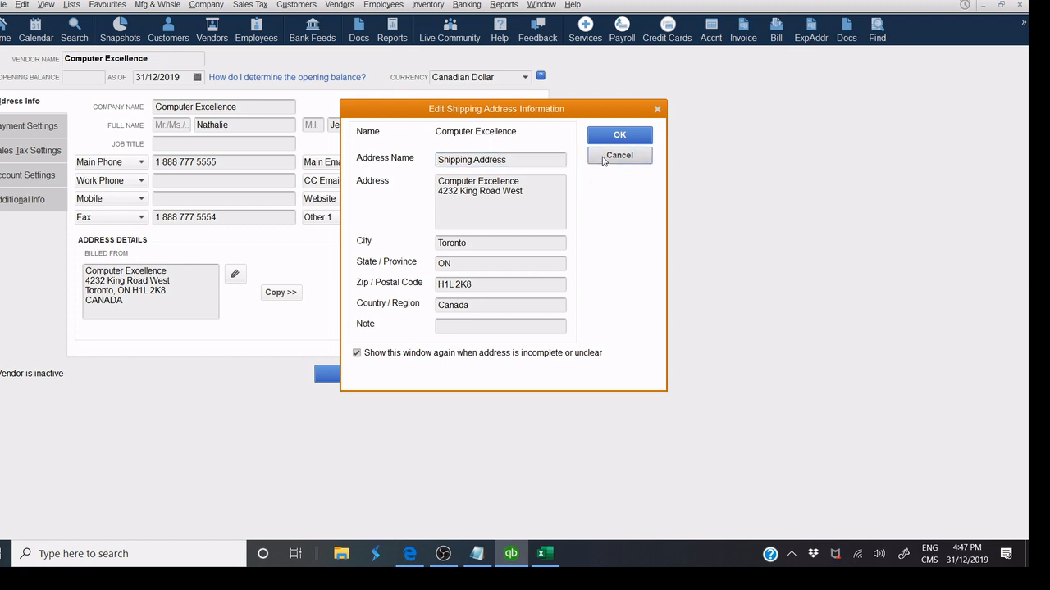
left_click(619, 156)
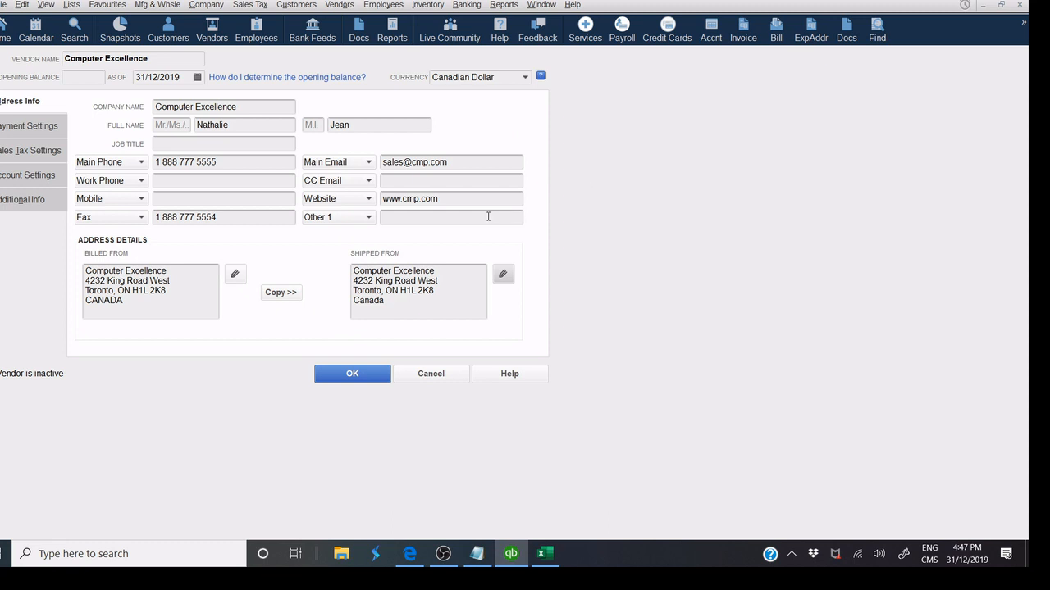
Enter the vendor's account number, Net 30 terms, Canadian Dollar currency and a 25000 credit limit.
left_click(38, 127)
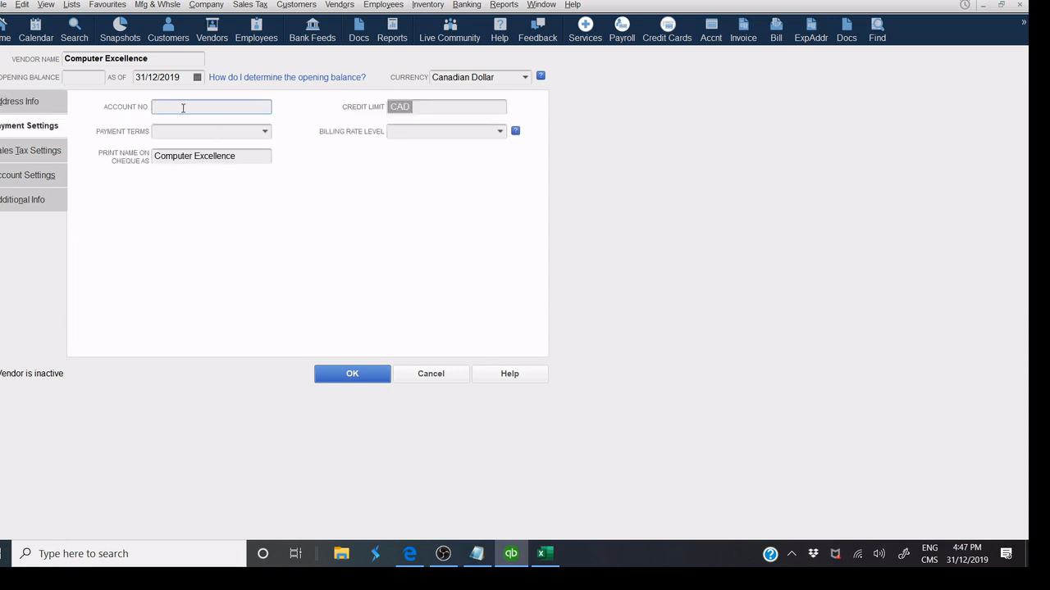
left_click(183, 108)
type("125687")
left_click(264, 133)
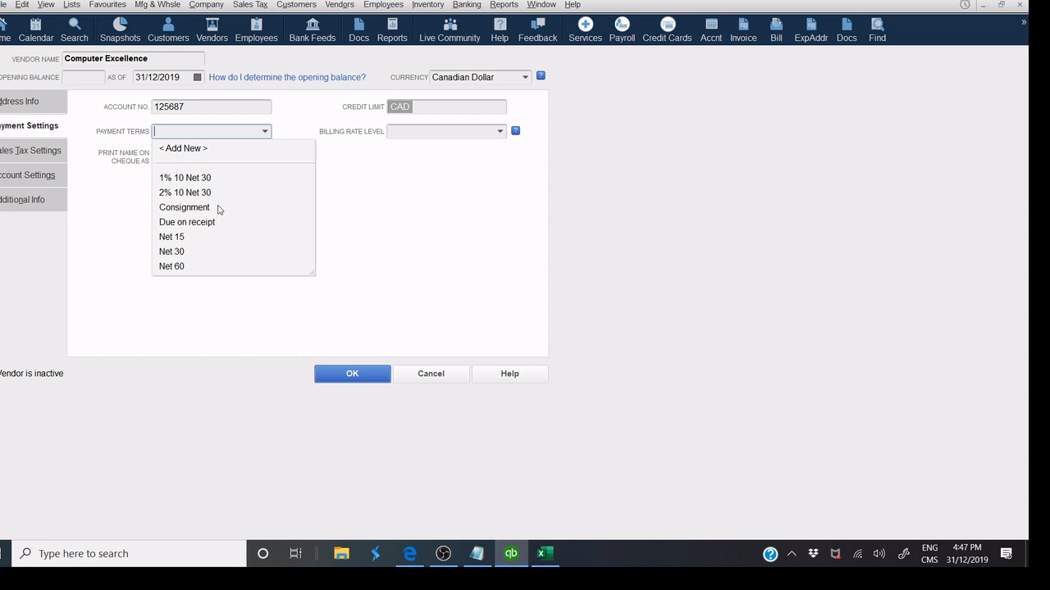
left_click(197, 257)
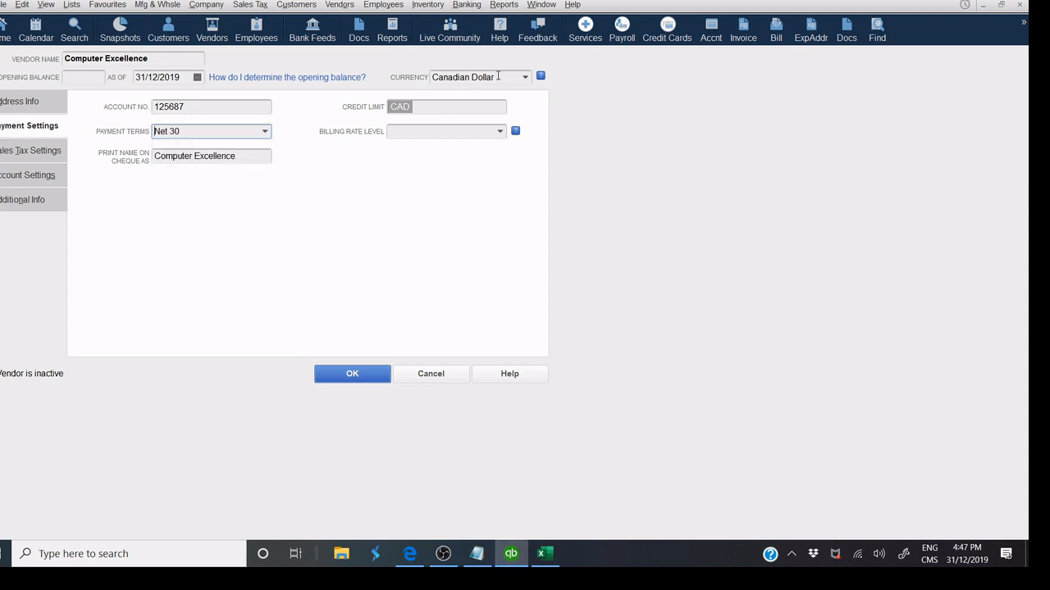
left_click(525, 78)
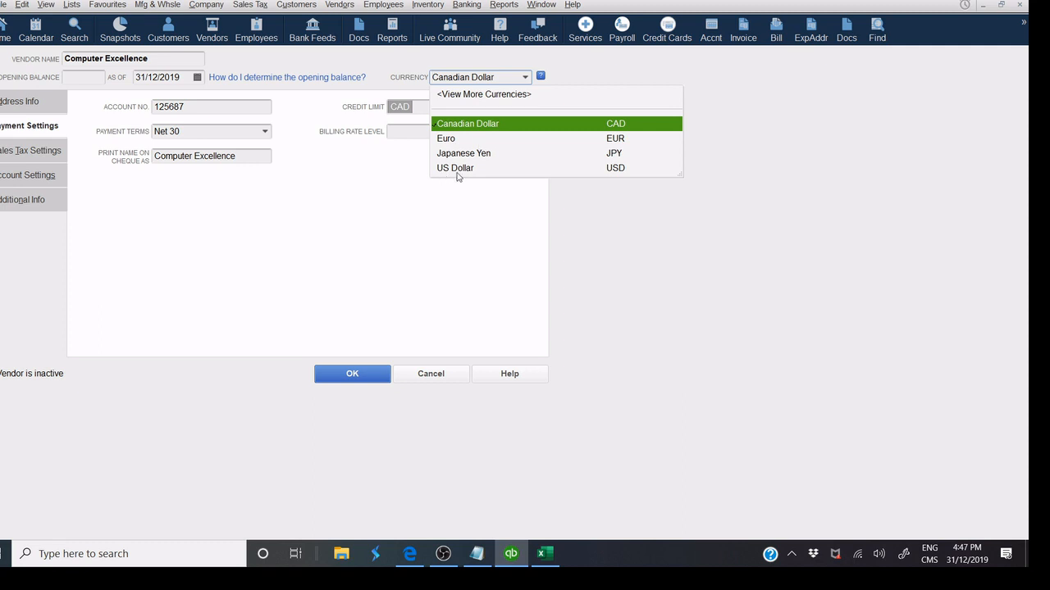
left_click(489, 124)
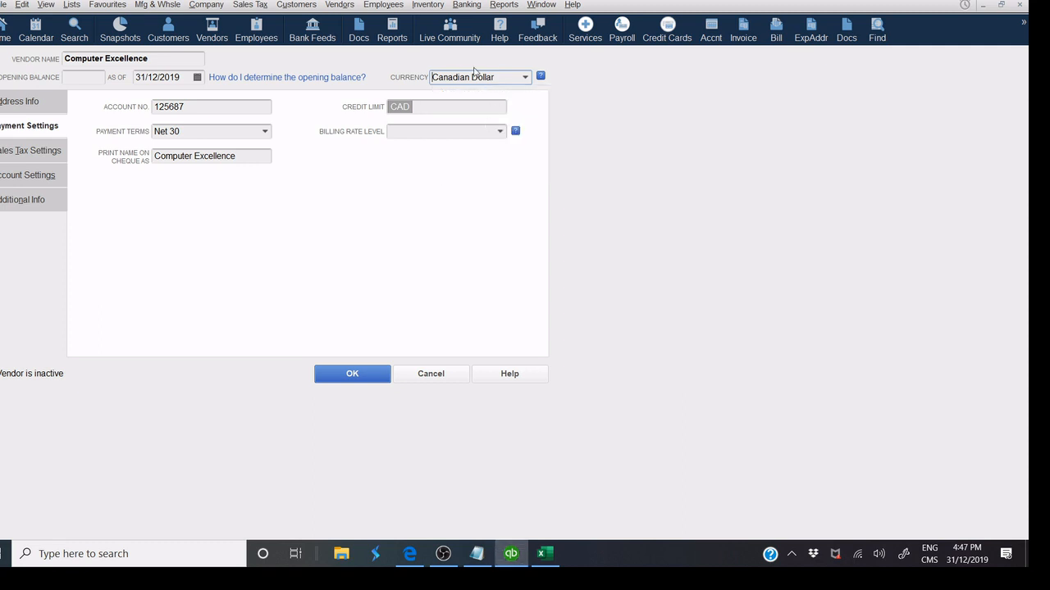
left_click(430, 109)
type("25000")
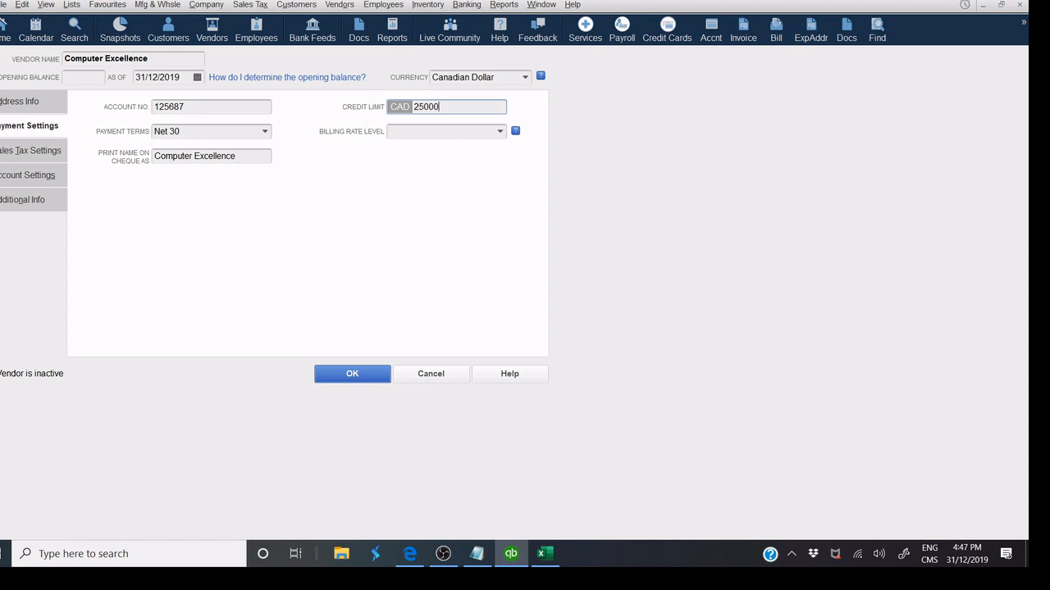
left_click(431, 131)
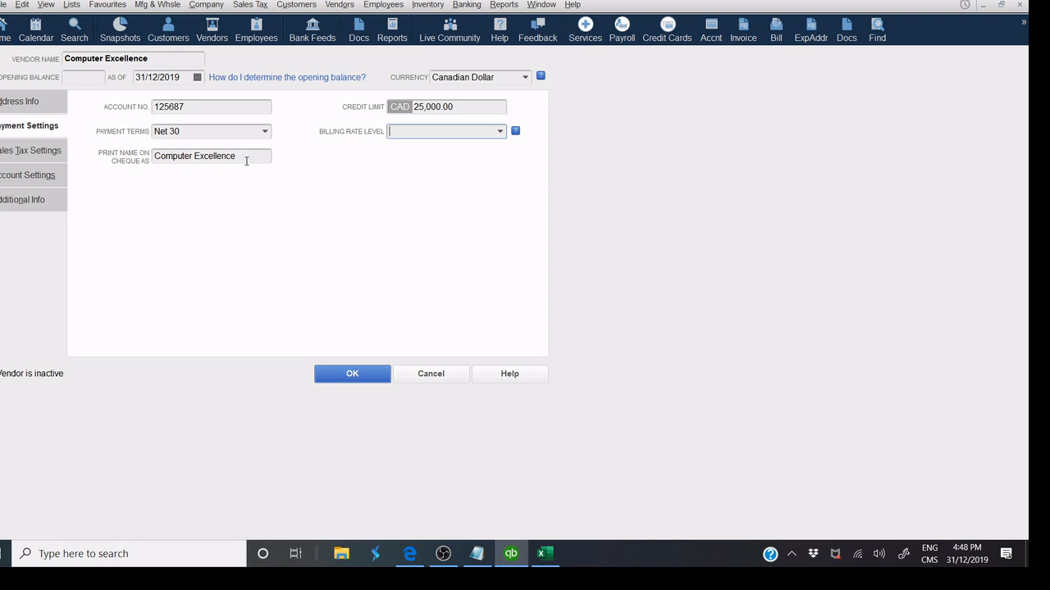
left_click_drag(245, 160, 122, 156)
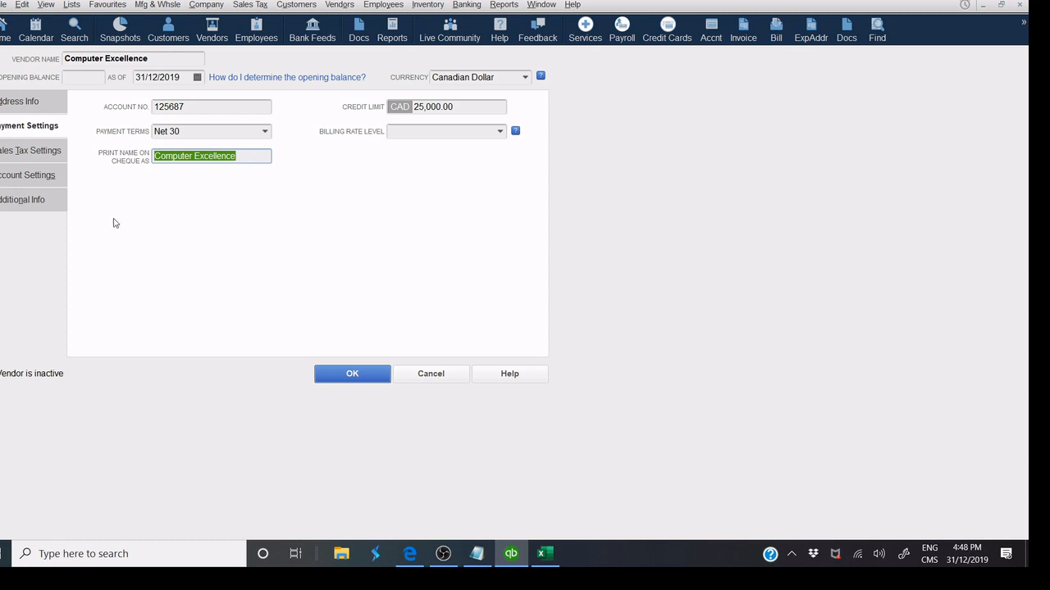
Set the tax code to G (GST Only) and enter the vendor's business number.
left_click(41, 154)
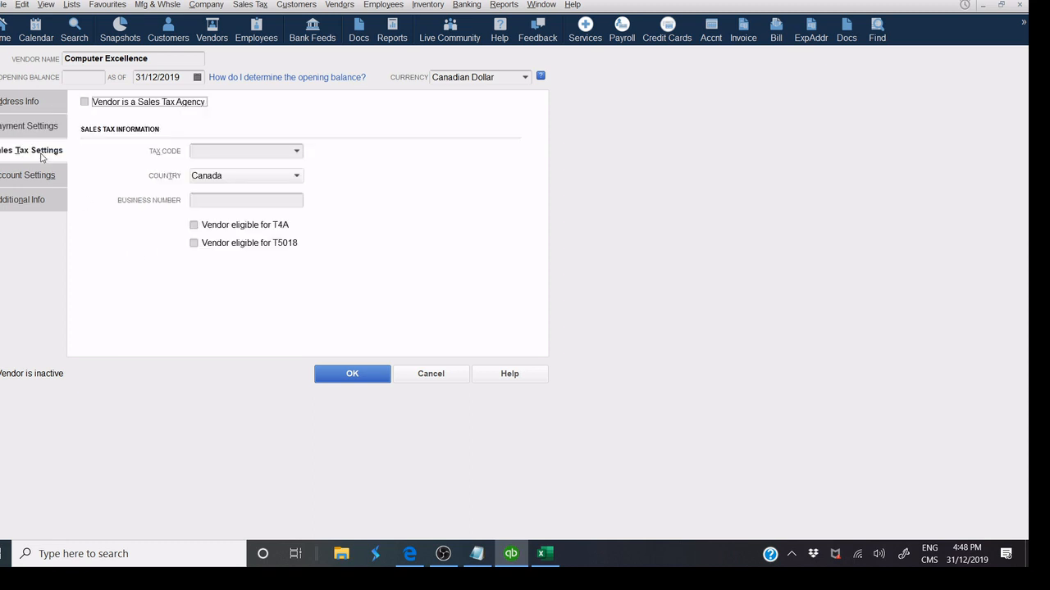
left_click(199, 154)
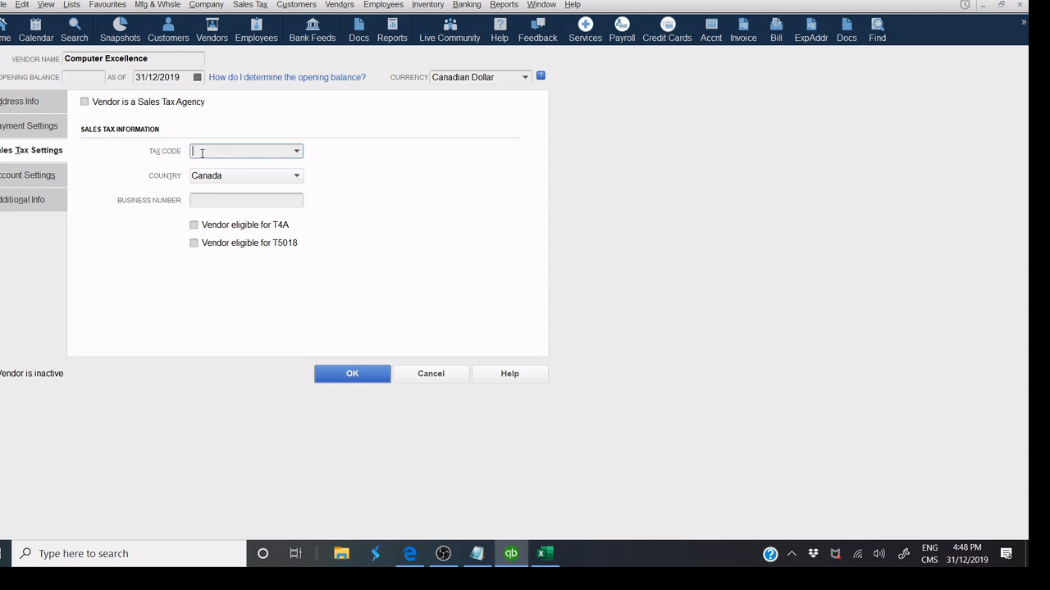
left_click(296, 159)
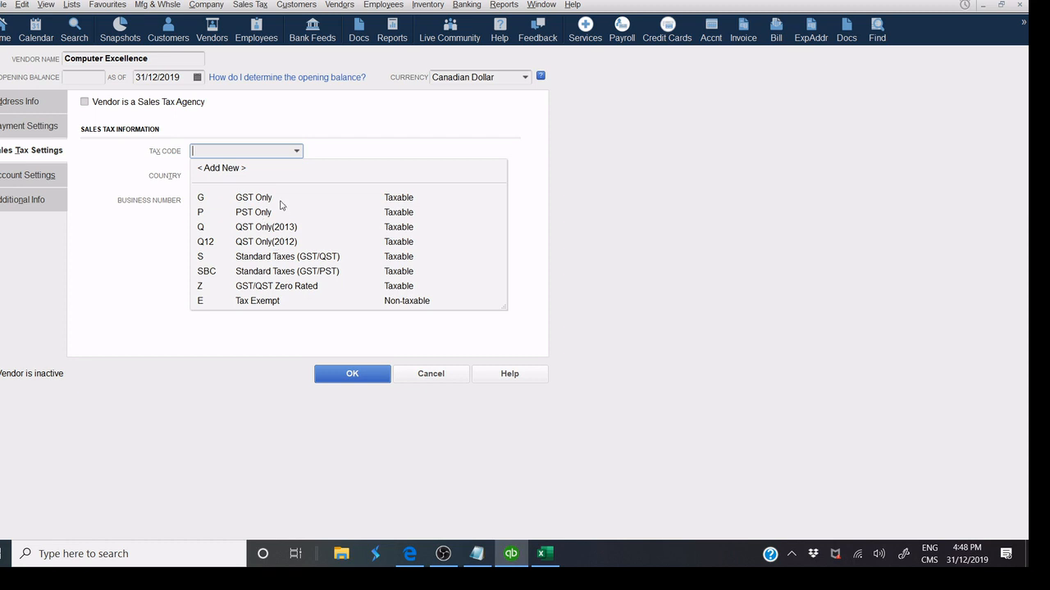
left_click(279, 200)
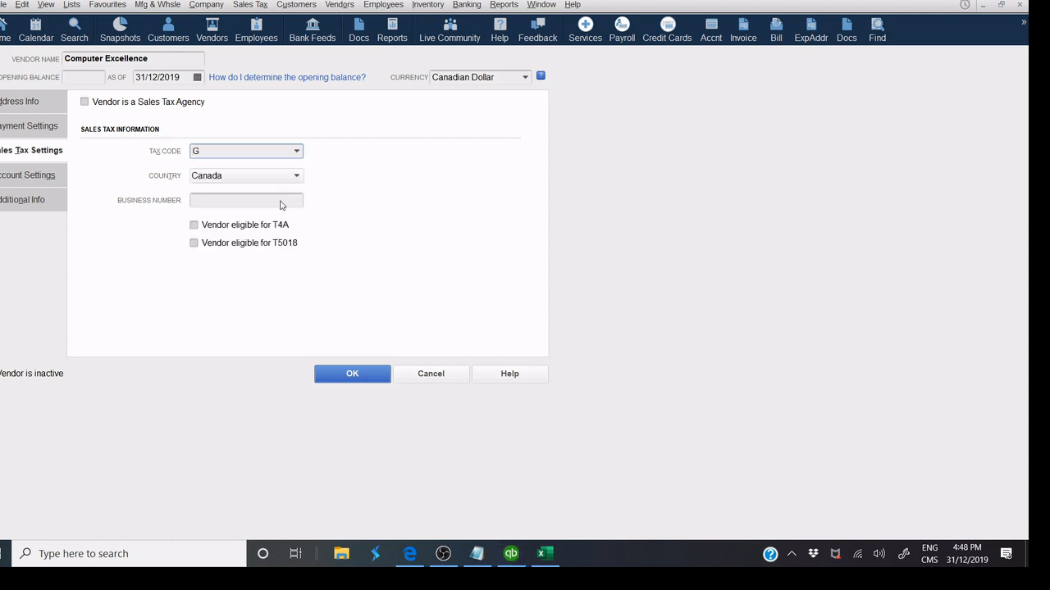
left_click(207, 204)
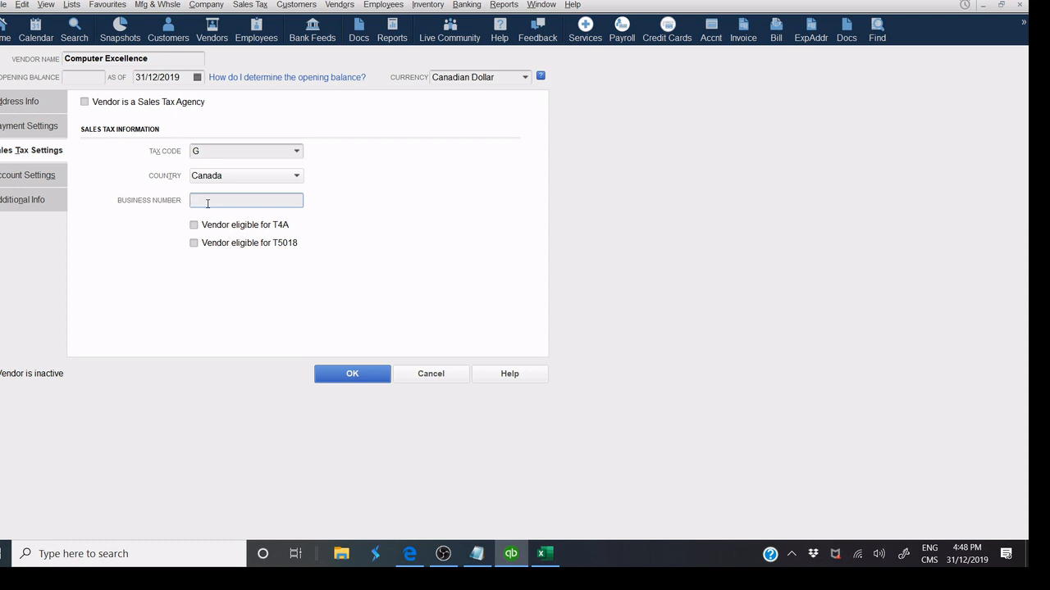
Review the Account Settings expense account list, leaving the prefill accounts empty.
left_click(48, 182)
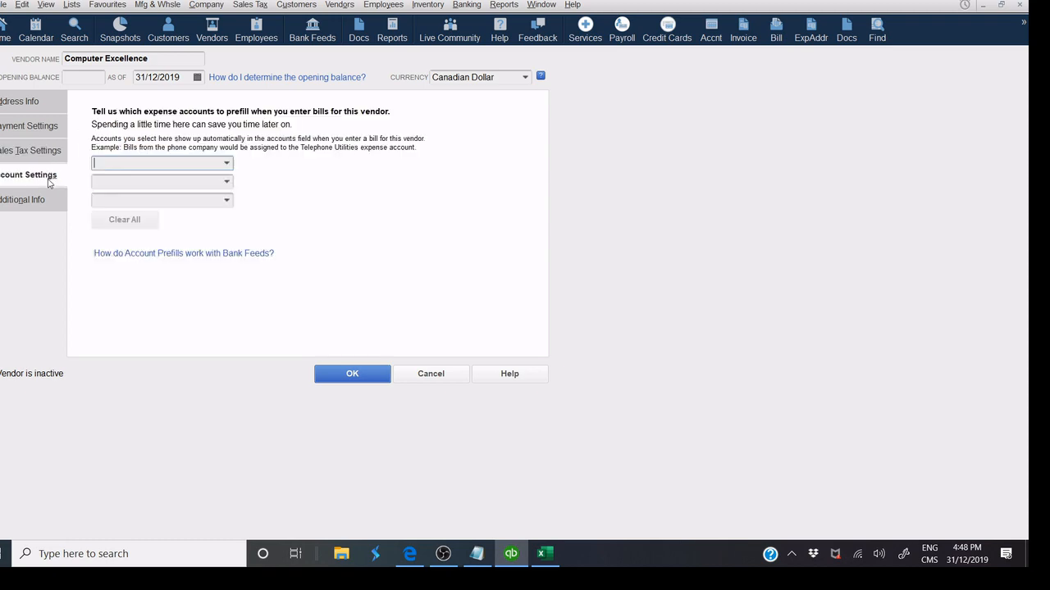
left_click(227, 163)
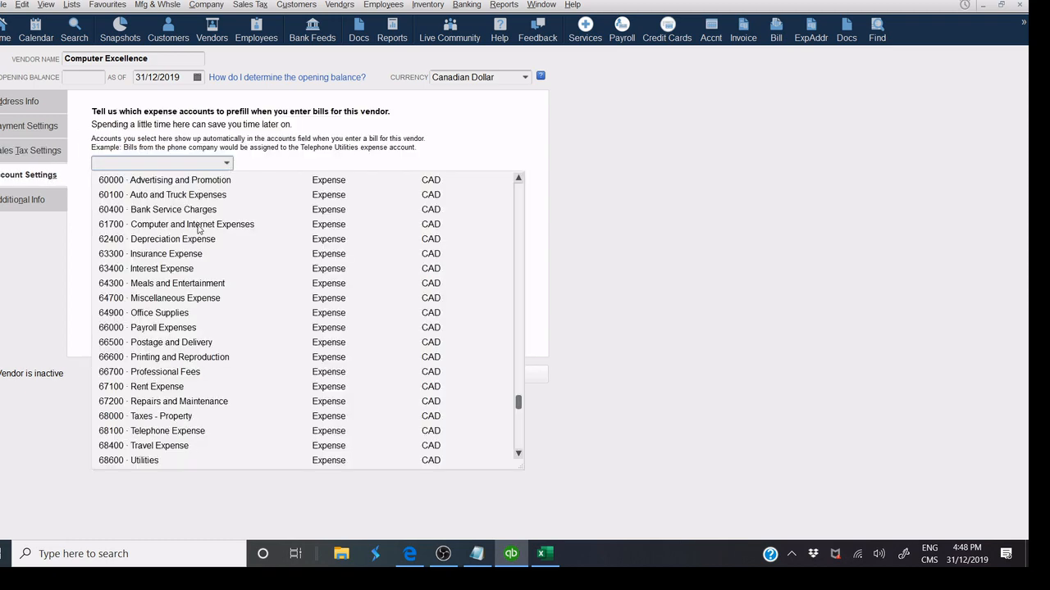
scroll(201, 234, "down", 2)
scroll(205, 213, "up", 8)
left_click(279, 152)
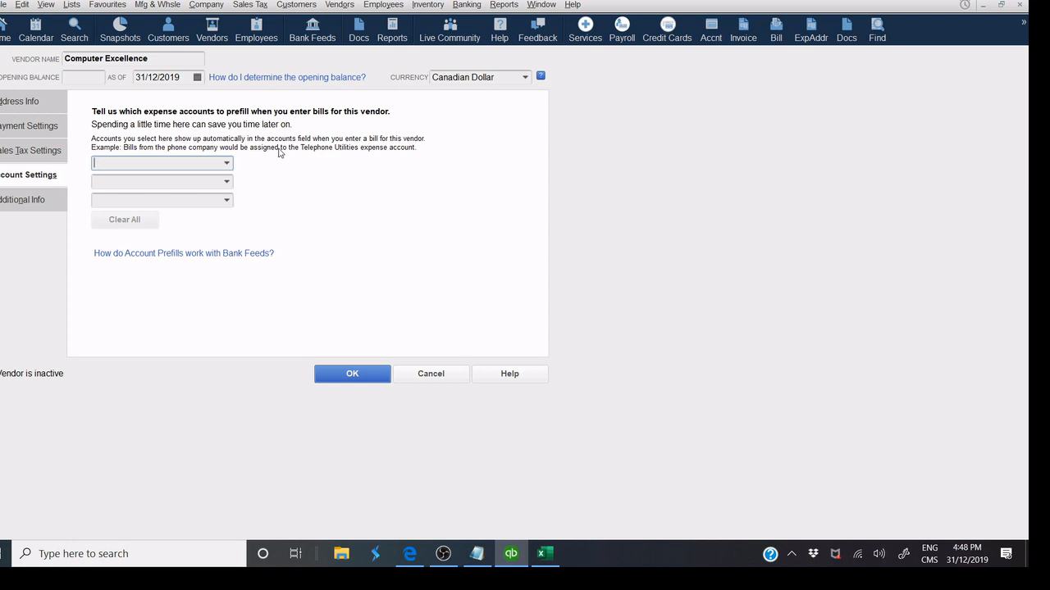
left_click(202, 184)
Set Computer Excellence's vendor type to Suppliers and save the vendor.
left_click(38, 202)
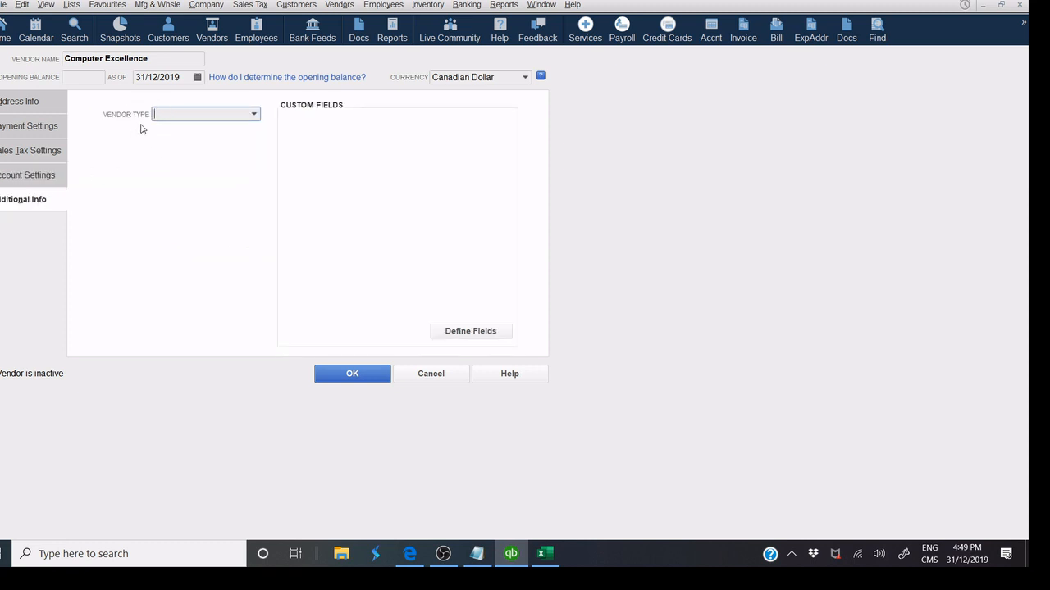
left_click(254, 114)
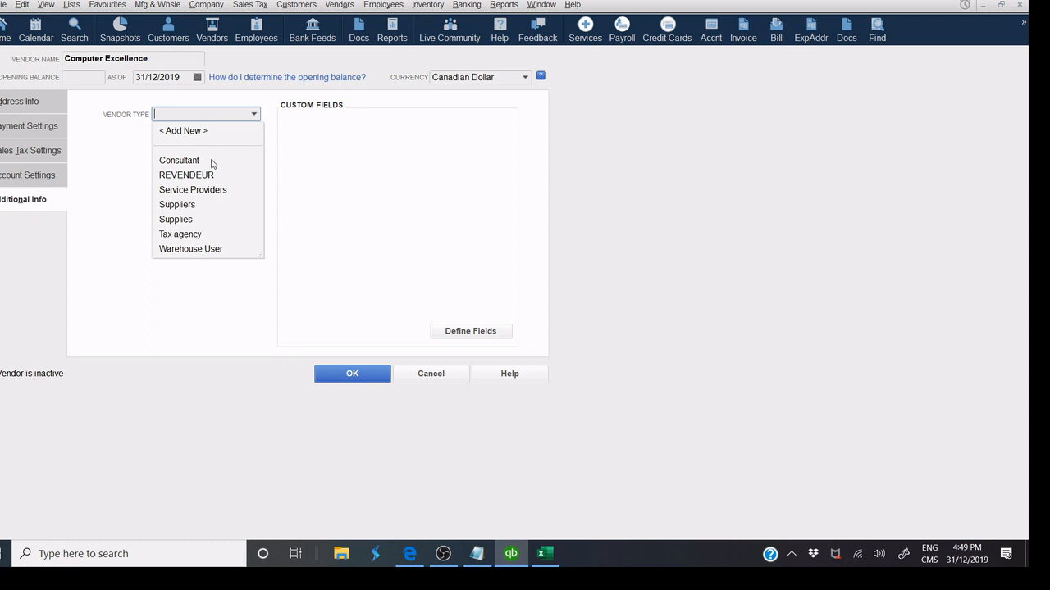
left_click(194, 208)
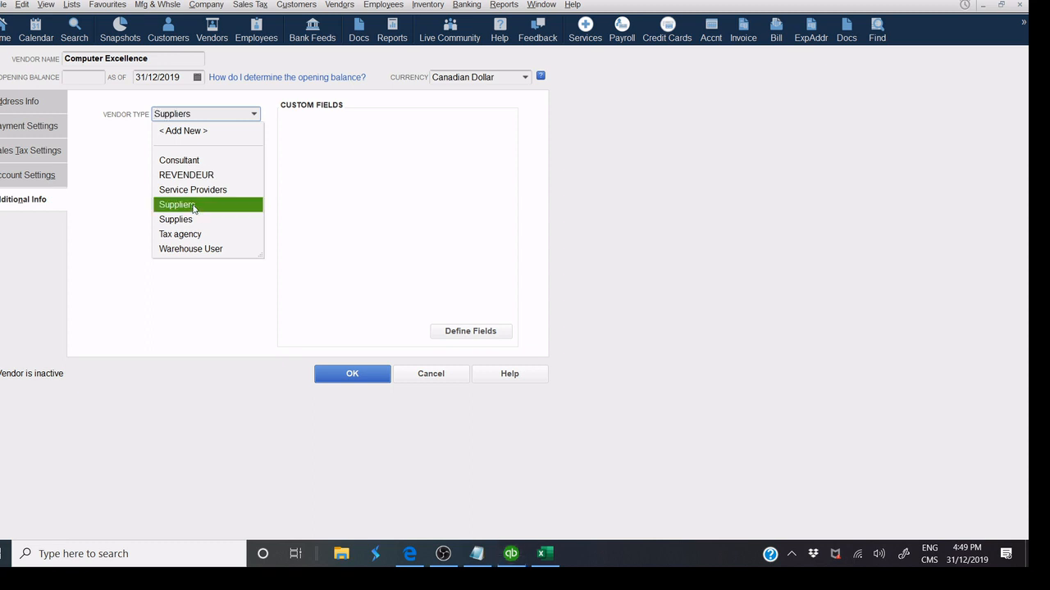
left_click(193, 206)
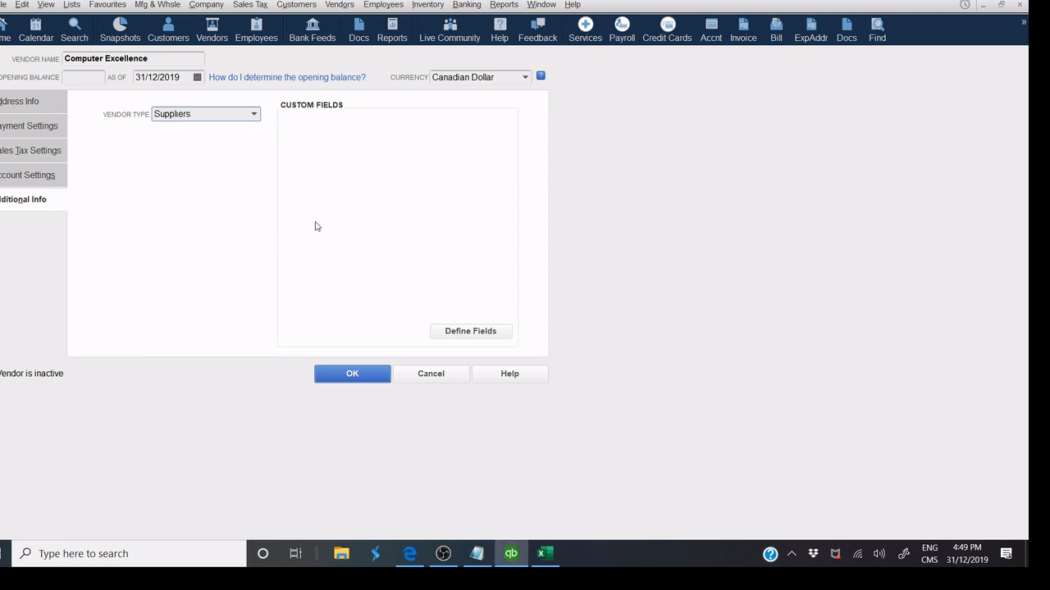
left_click(352, 379)
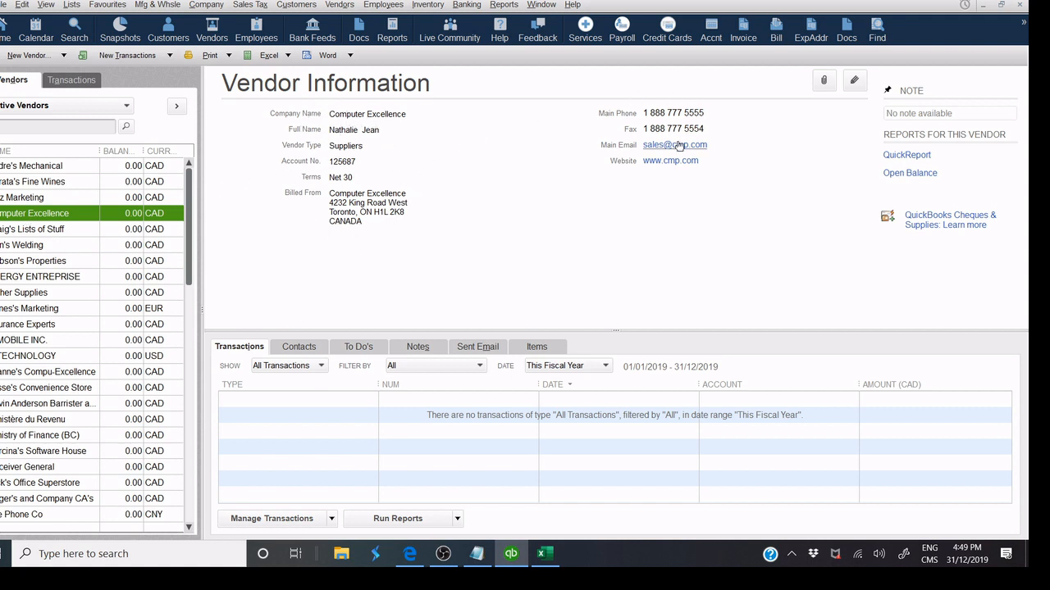
Select Computer Excellence in the Vendor Center and choose Add Multiple Vendors from New Vendor.
left_click(31, 229)
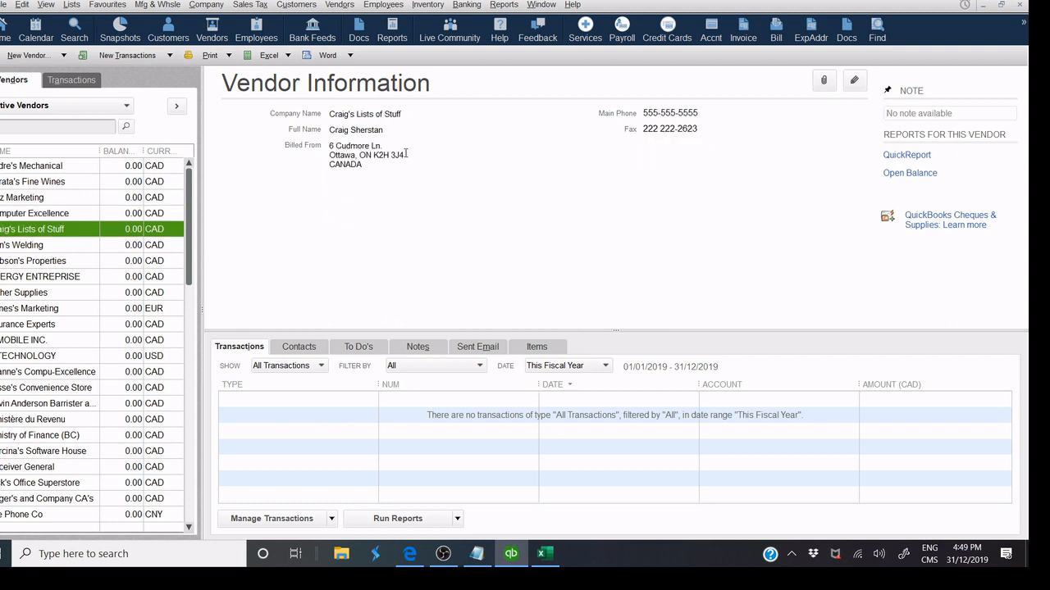
left_click(25, 215)
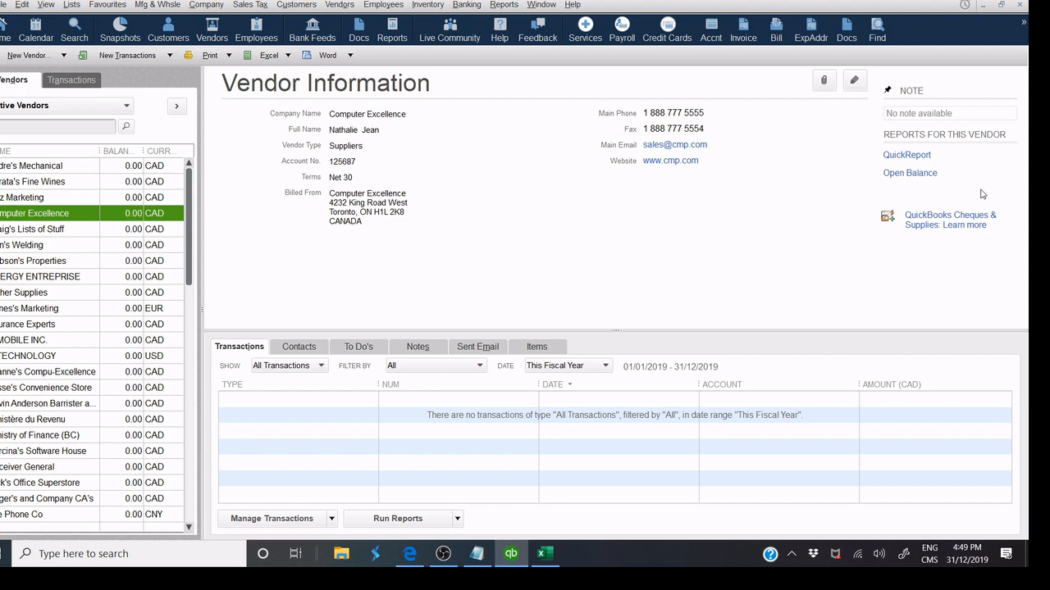
left_click(57, 55)
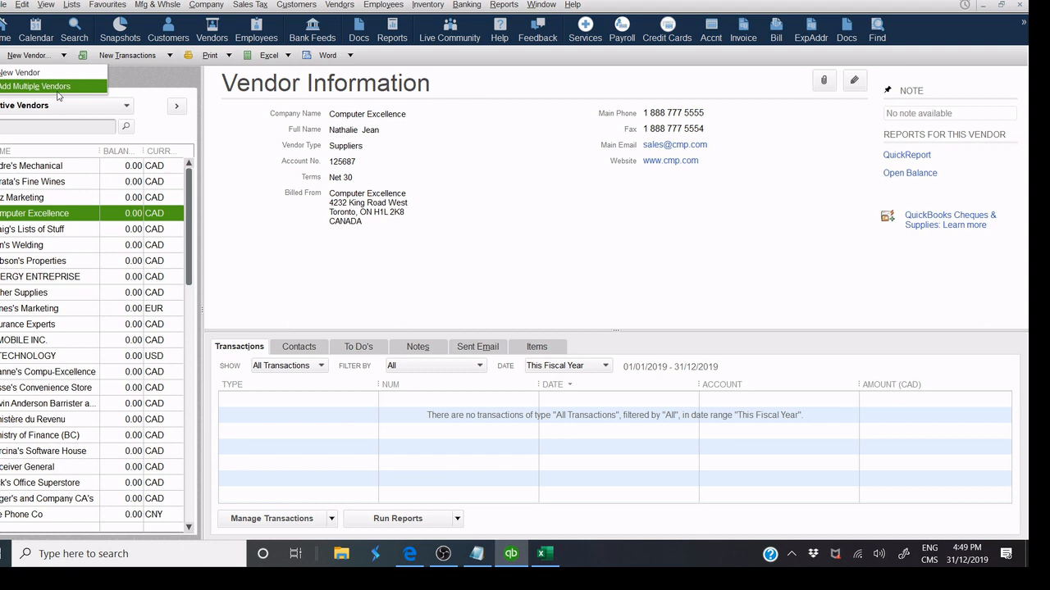
left_click(57, 90)
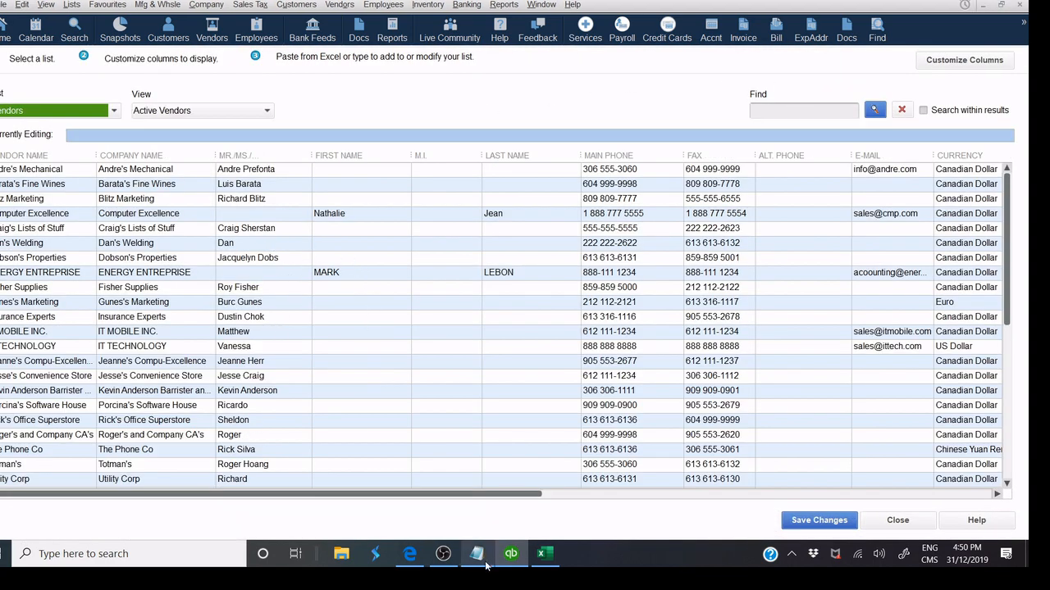
Compare the Excel vendor, company, contact and fax columns against the QuickBooks grid columns.
left_click(541, 557)
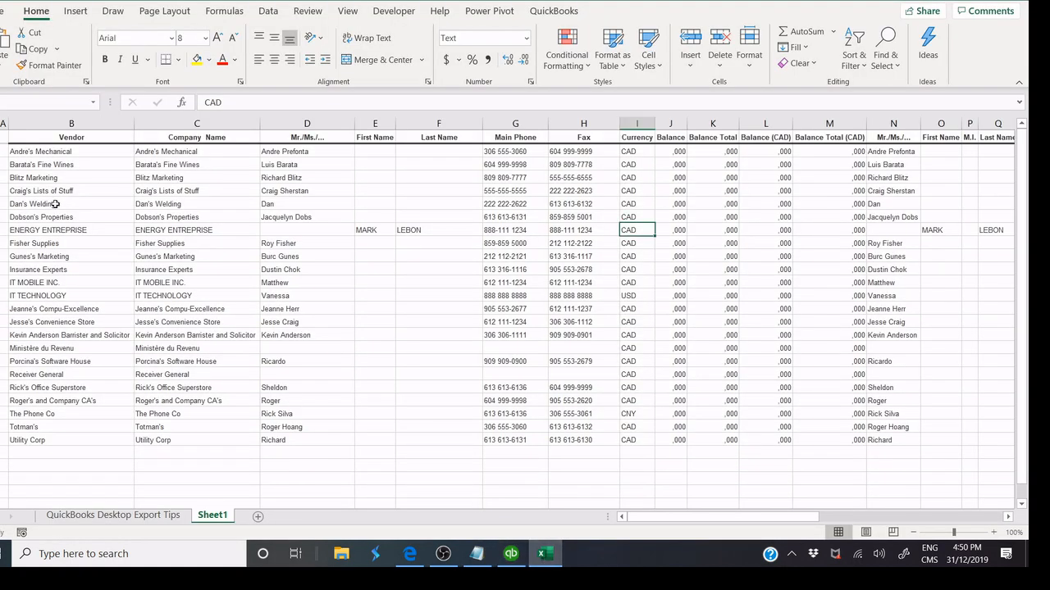
left_click_drag(31, 152, 41, 336)
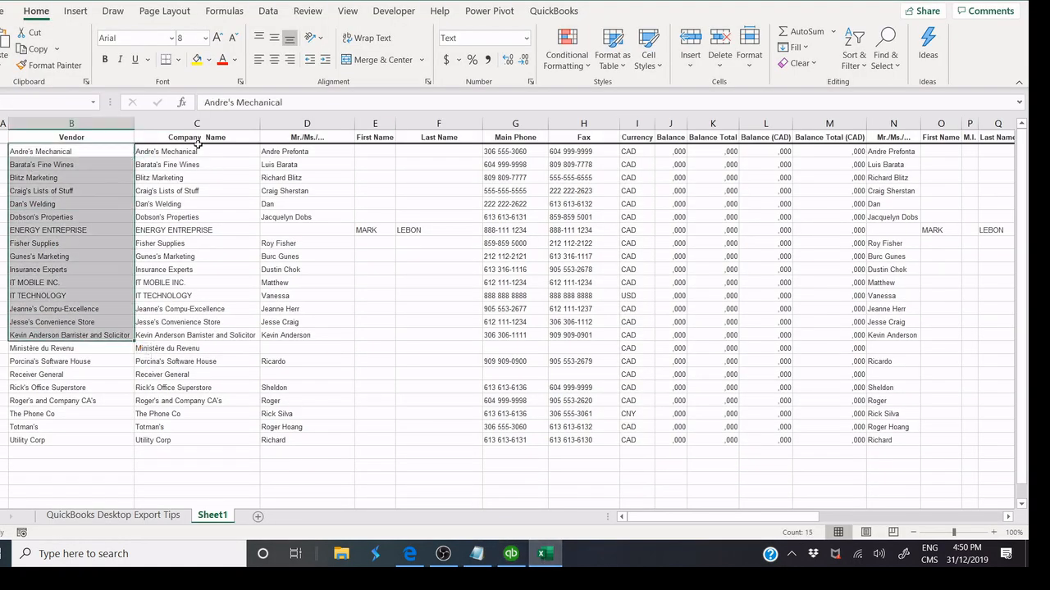
left_click_drag(196, 149, 197, 375)
left_click_drag(300, 152, 288, 375)
left_click_drag(574, 152, 579, 299)
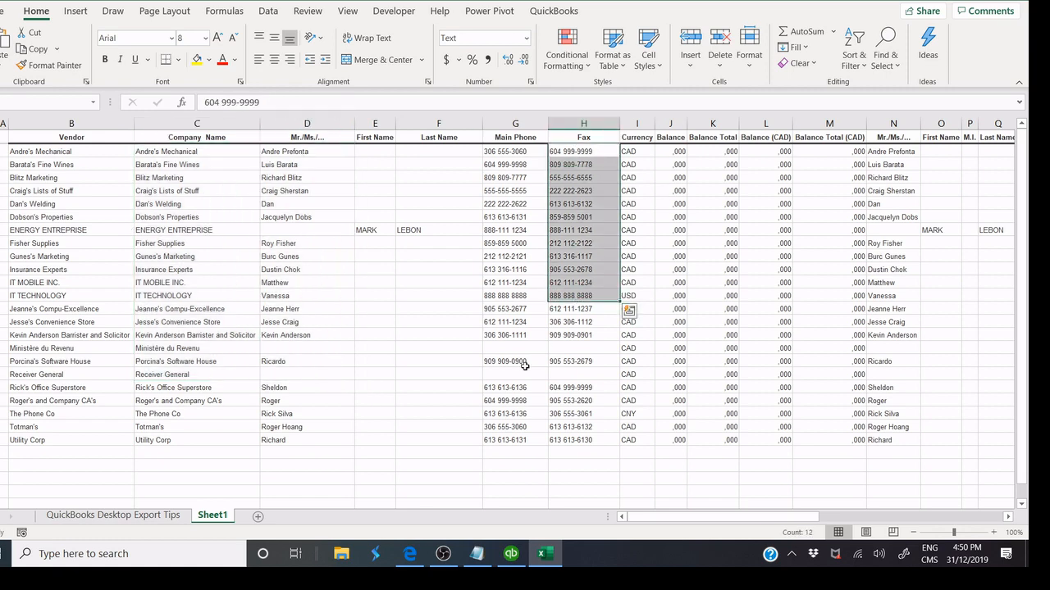
left_click(513, 555)
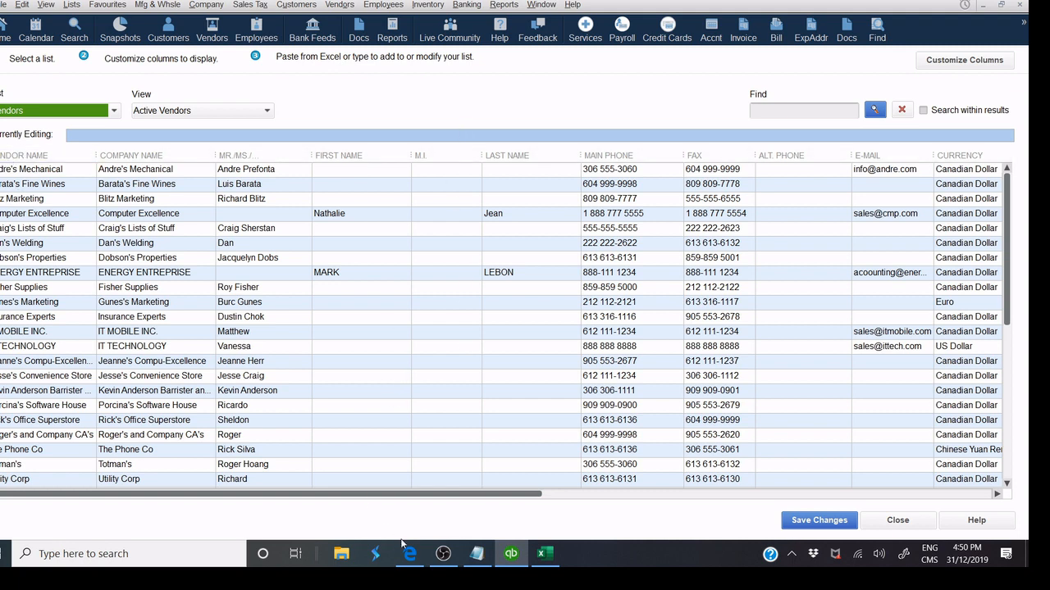
left_click(541, 554)
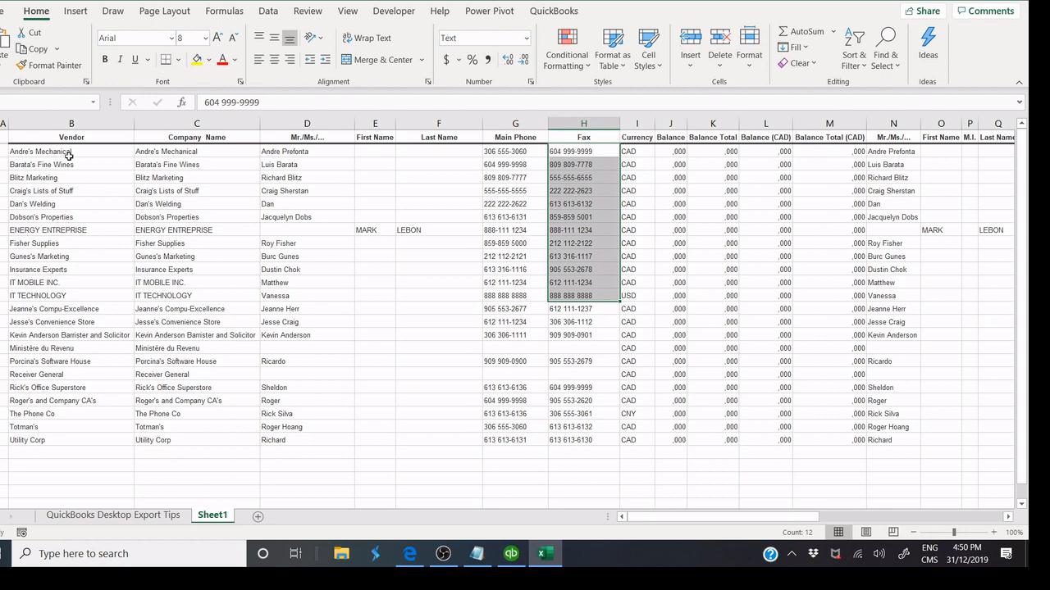
left_click_drag(69, 152, 49, 398)
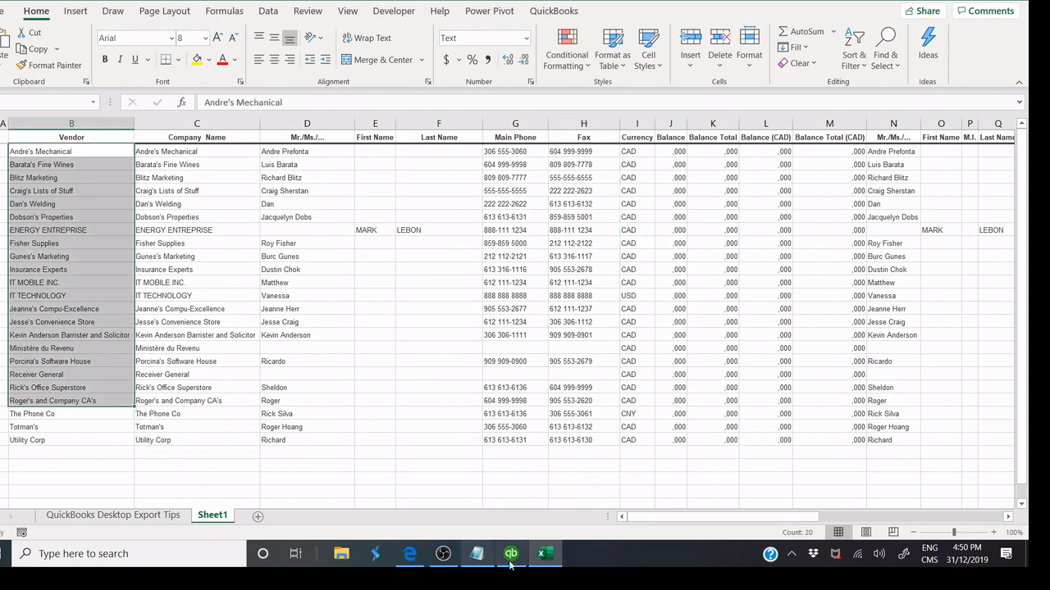
left_click(511, 553)
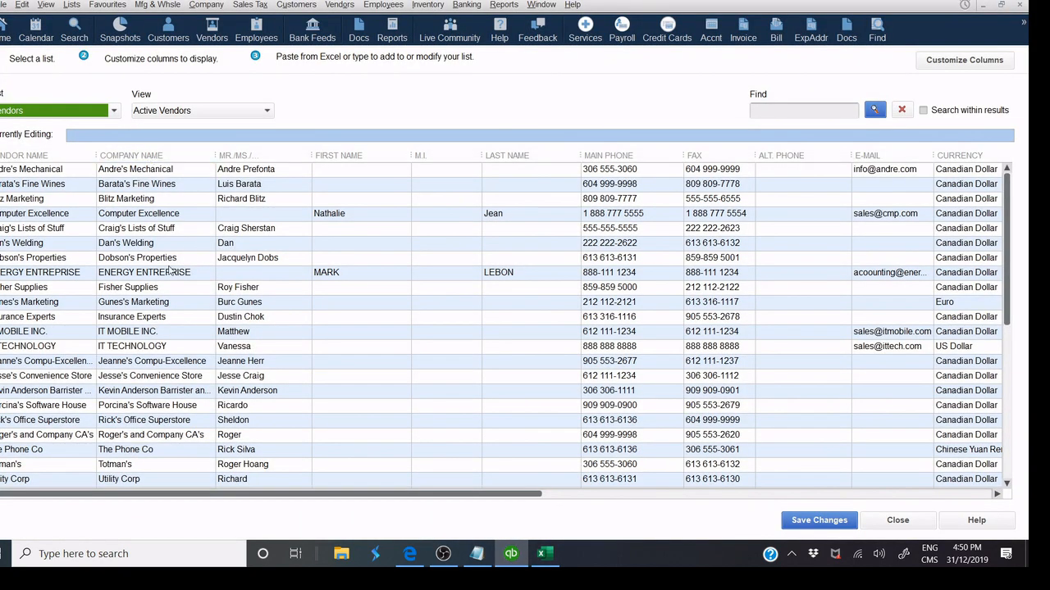
left_click(545, 553)
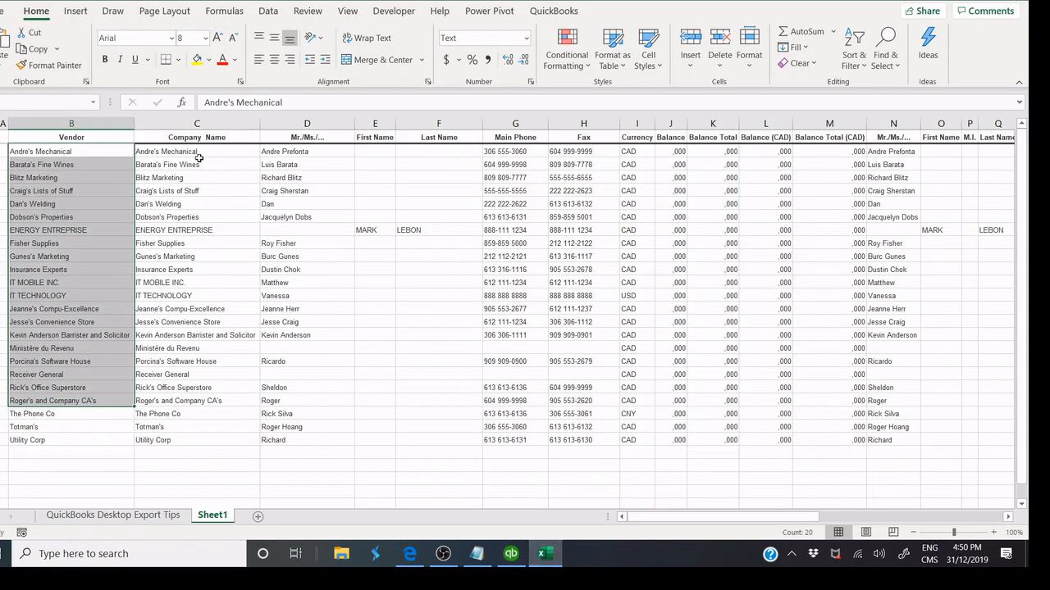
left_click_drag(198, 152, 190, 363)
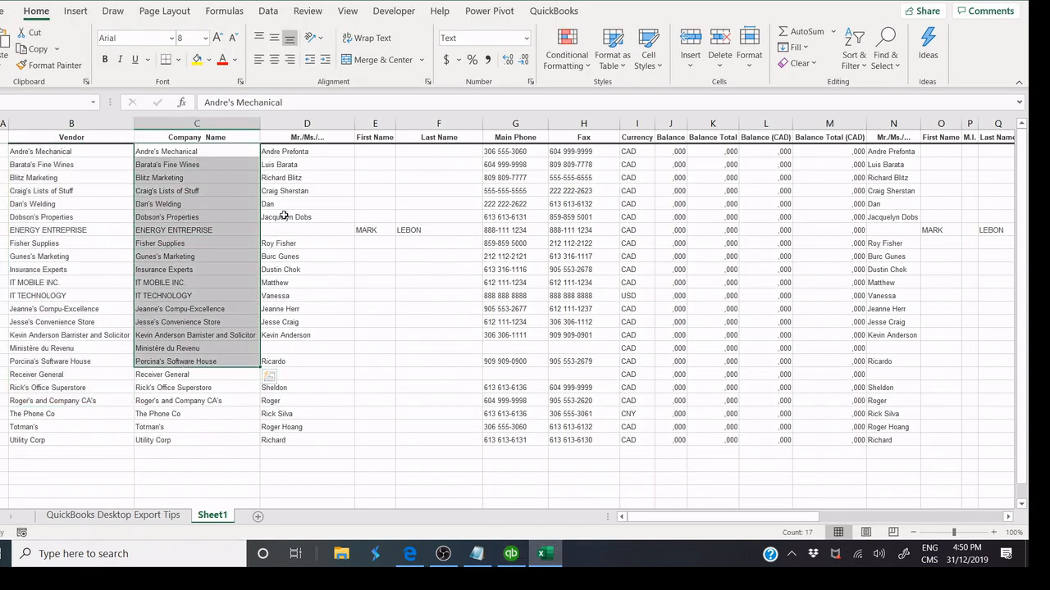
left_click(300, 139)
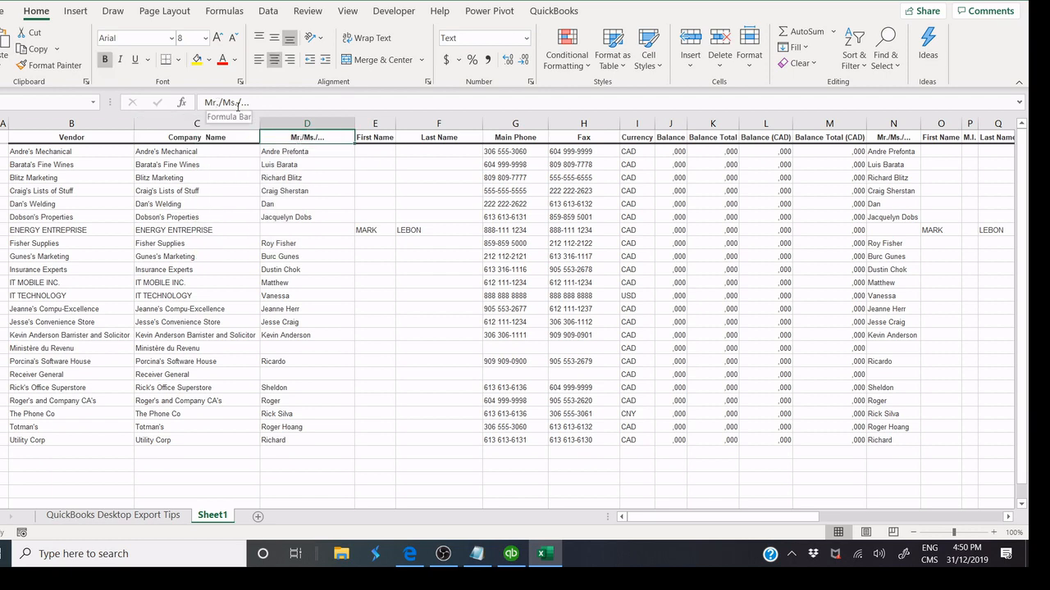
left_click_drag(280, 154, 310, 338)
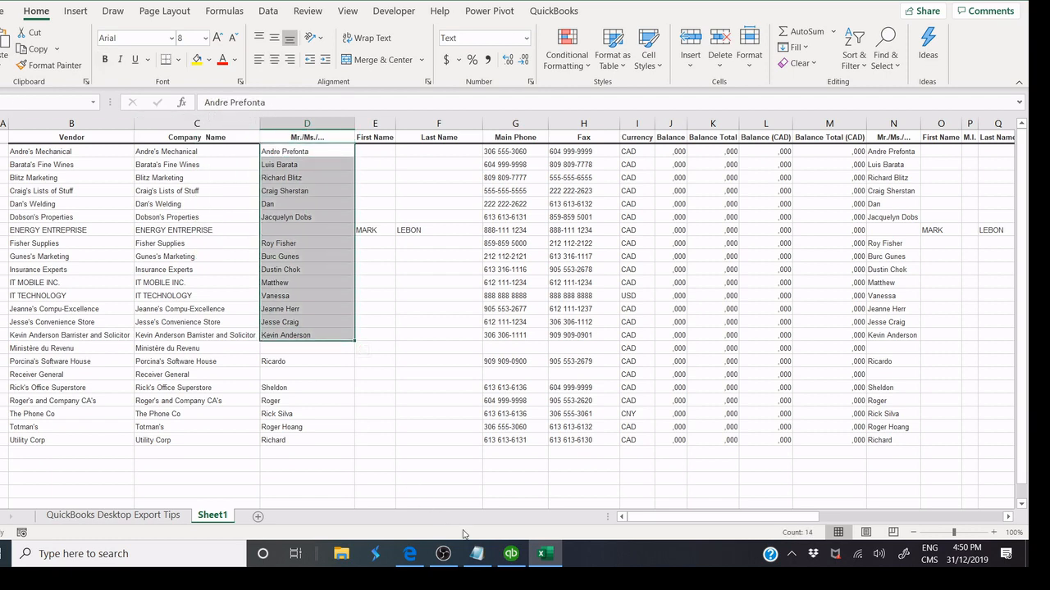
left_click(513, 557)
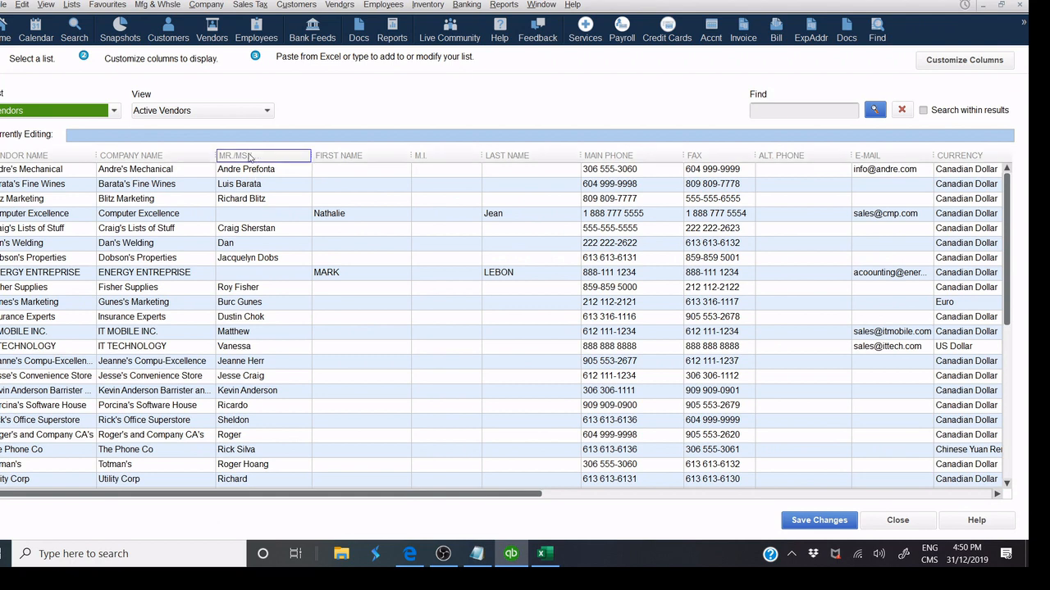
left_click(541, 553)
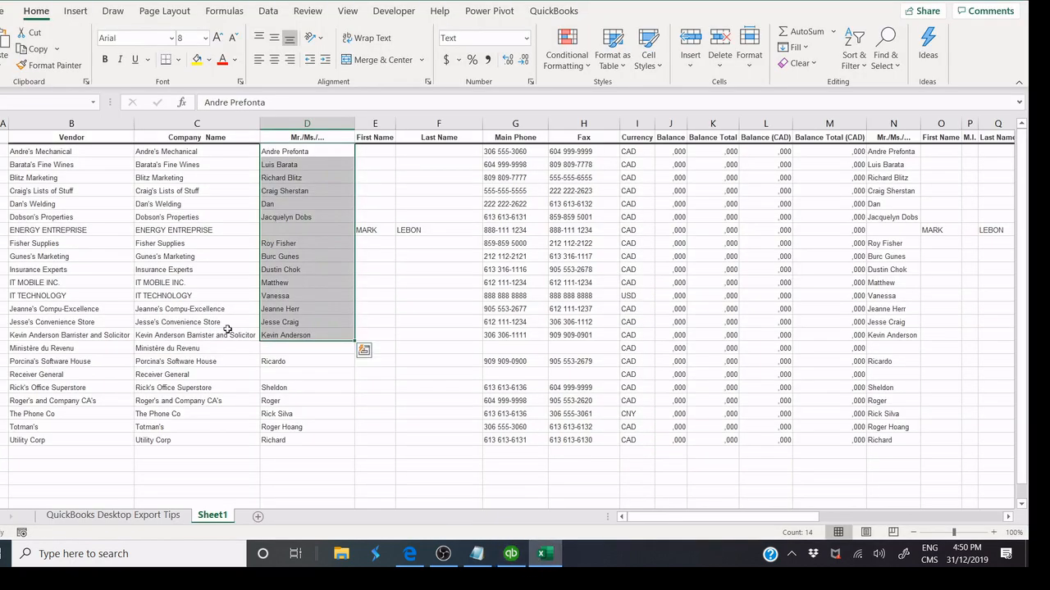
Select the vendor data block B2:P26 in Excel and copy it.
left_click(25, 137)
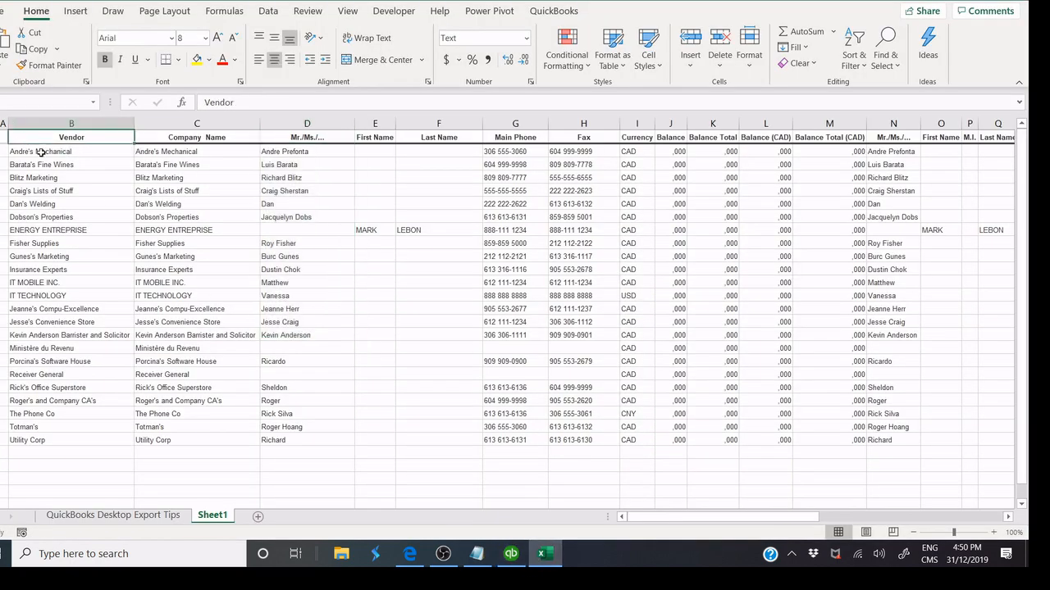
left_click_drag(41, 152, 980, 455)
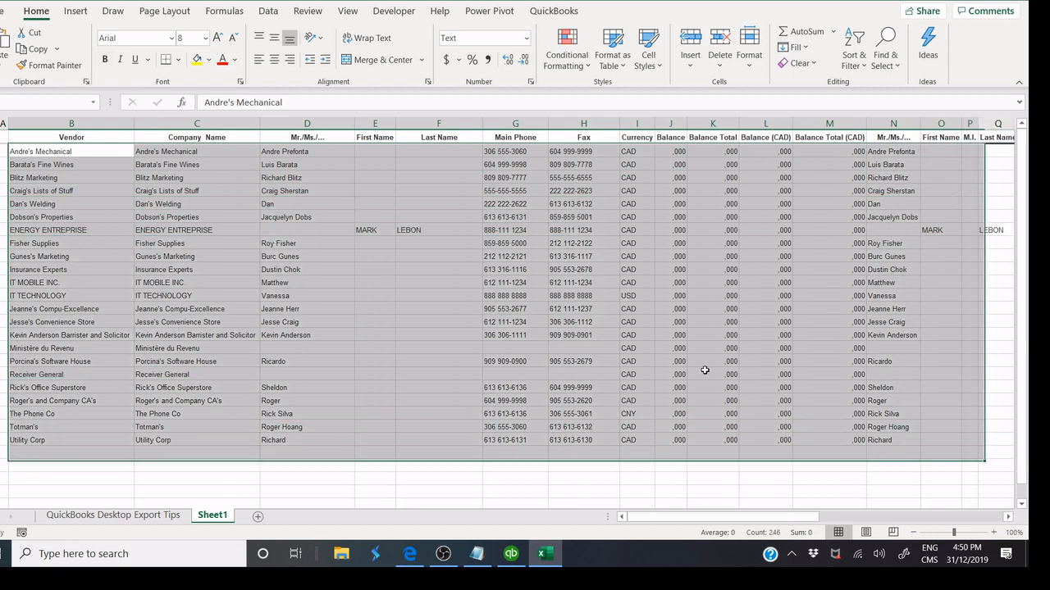
right_click(467, 369)
left_click(492, 162)
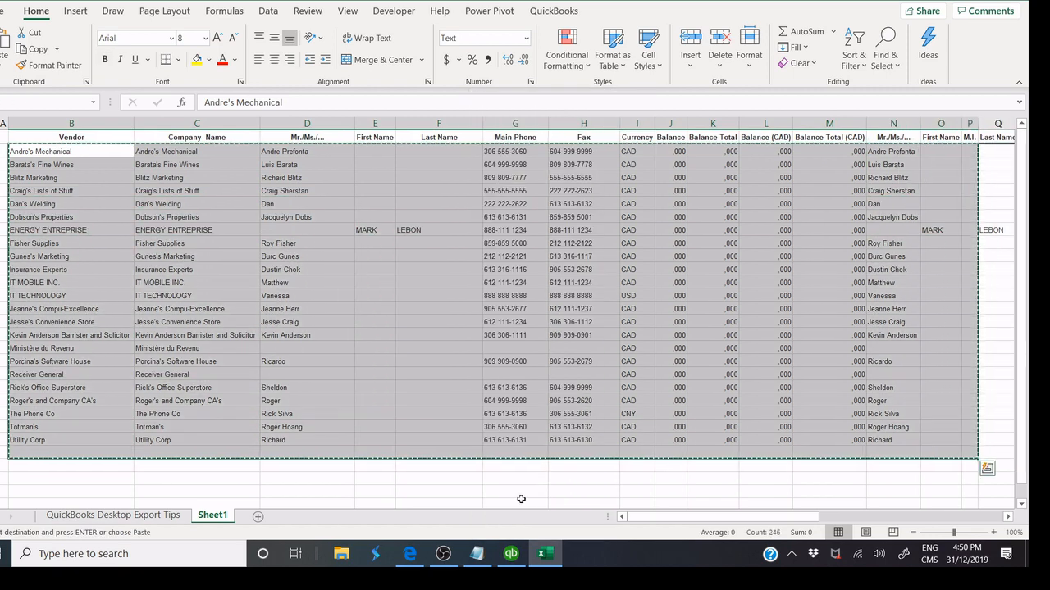
left_click(511, 554)
Select the Utility Corp cell, edit the MARK entry, then save the grid changes and close it.
left_click(20, 484)
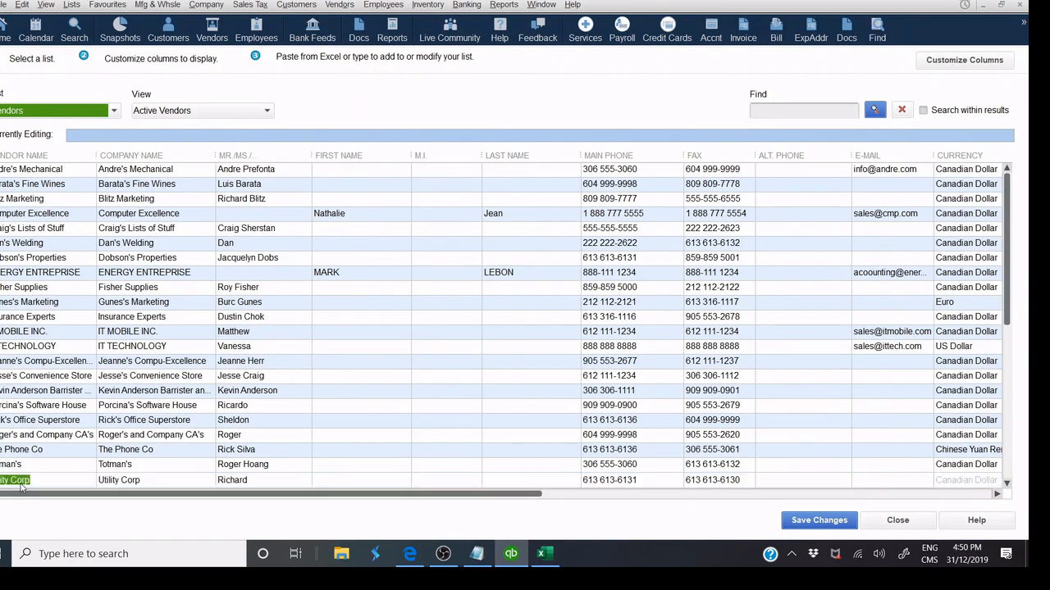
right_click(23, 482)
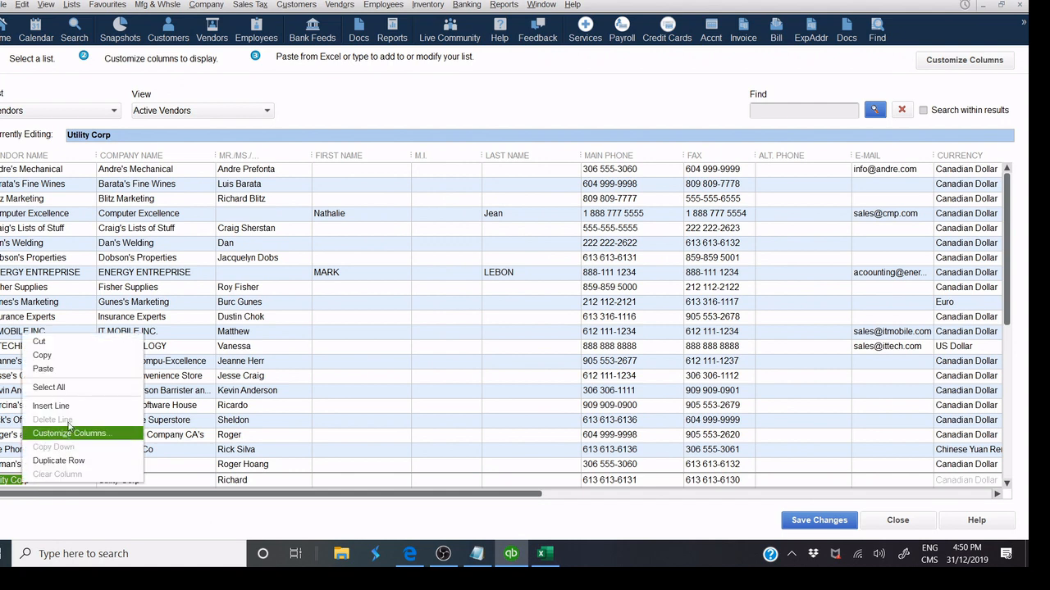
left_click(328, 273)
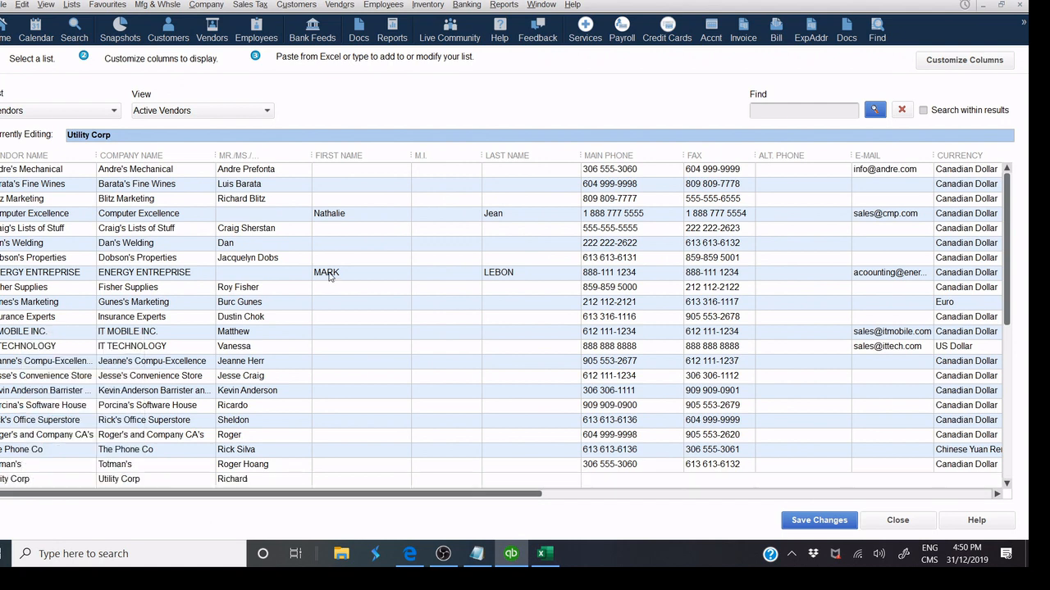
left_click(328, 273)
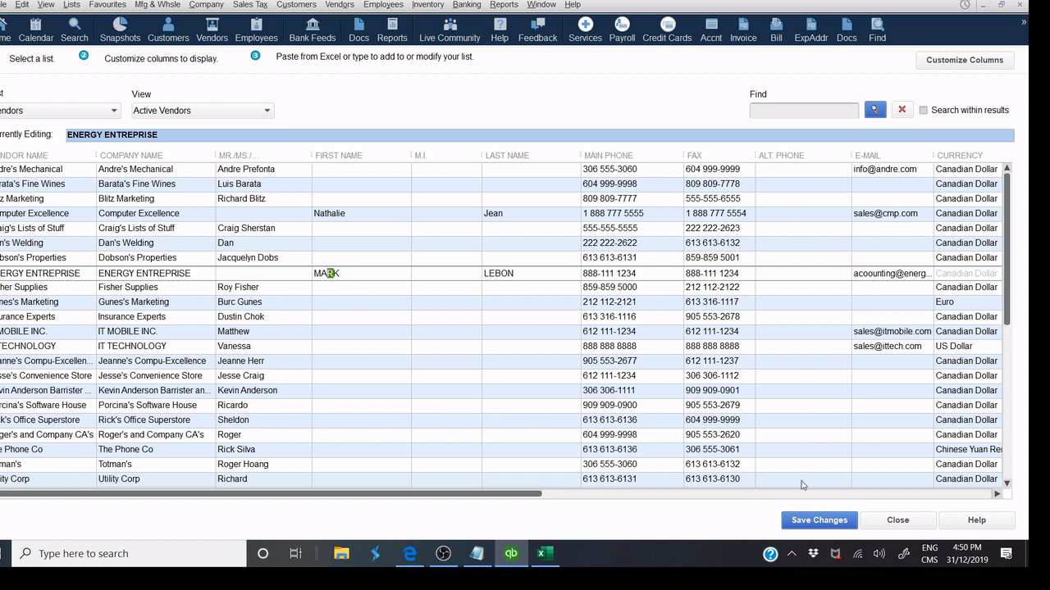
left_click(799, 522)
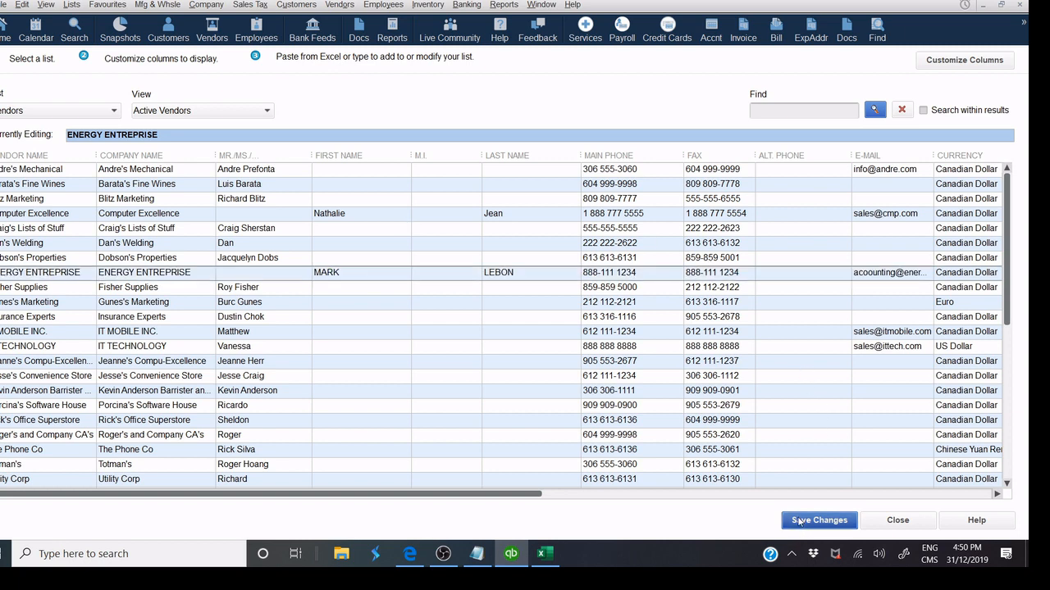
left_click(897, 522)
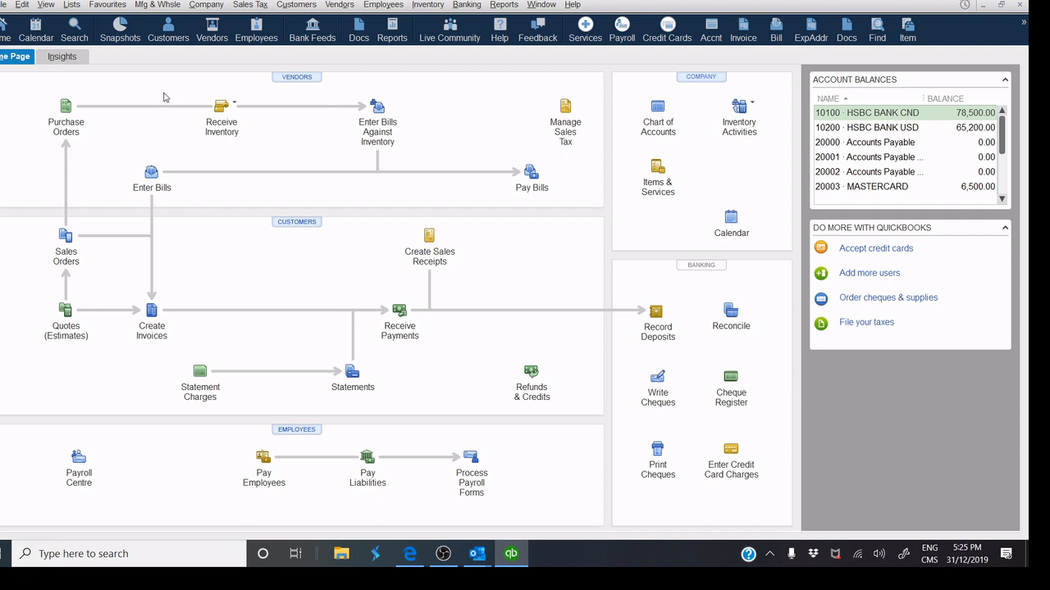
left_click(61, 115)
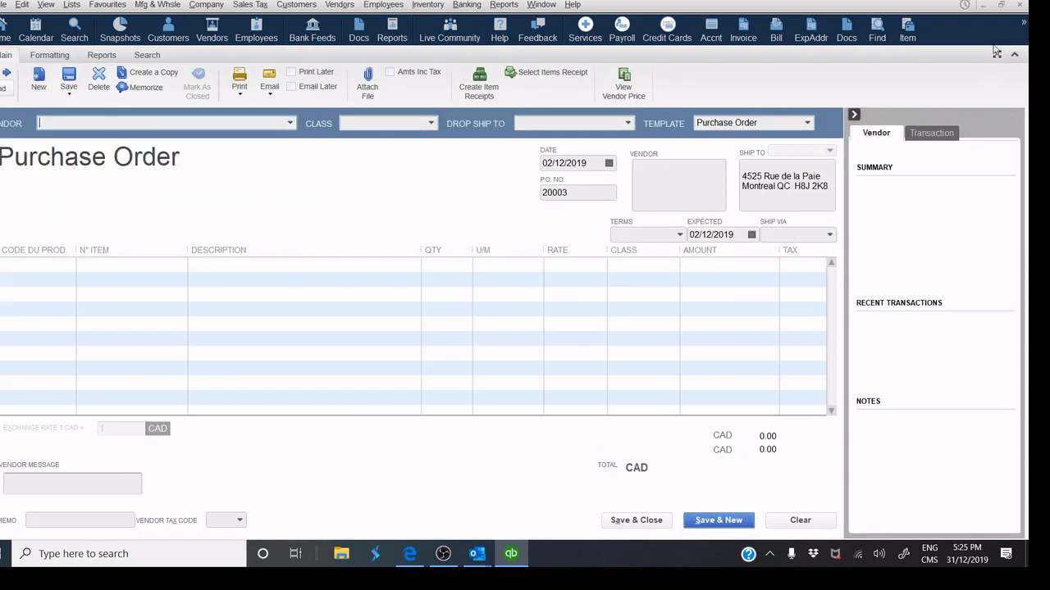
left_click(1019, 6)
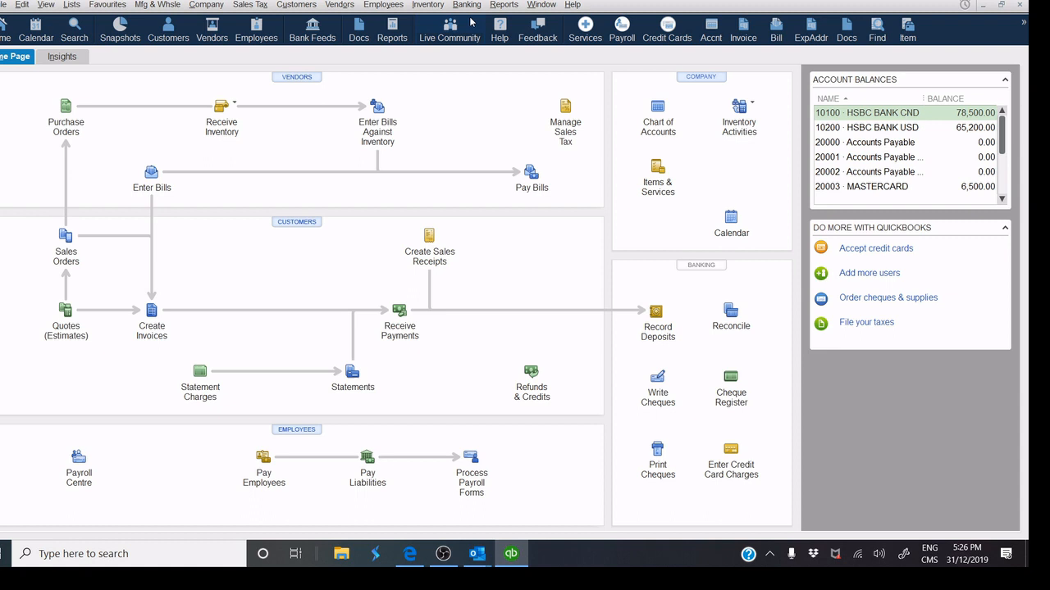
left_click(428, 5)
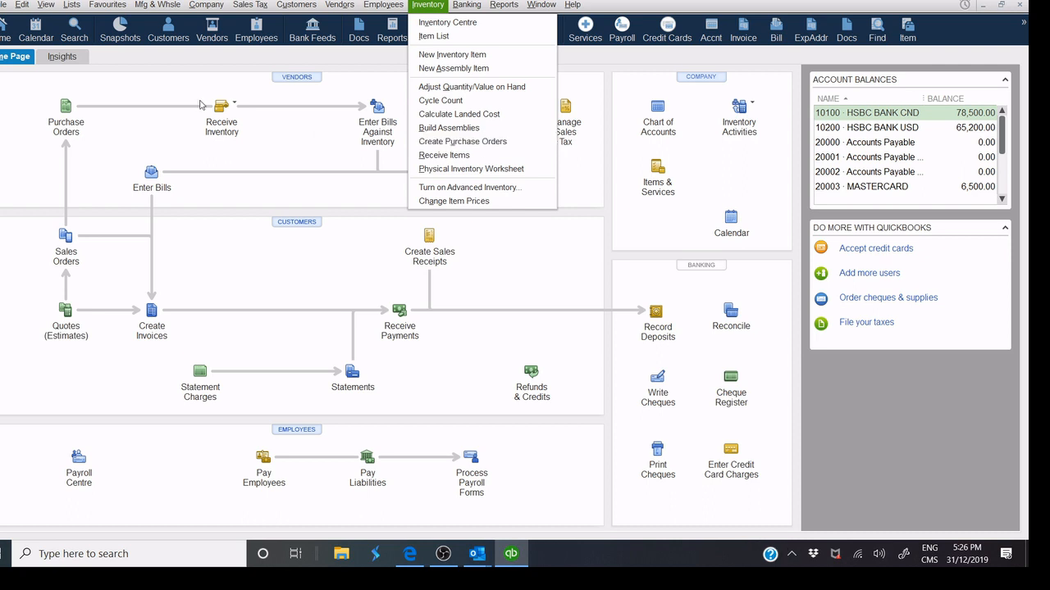
mouse_move(68, 8)
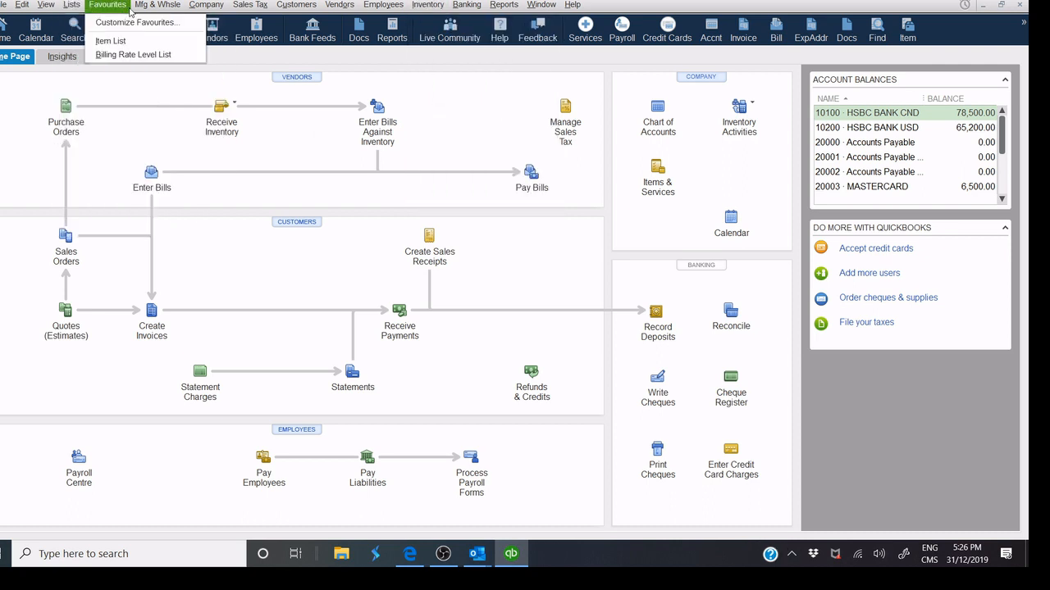
mouse_move(156, 7)
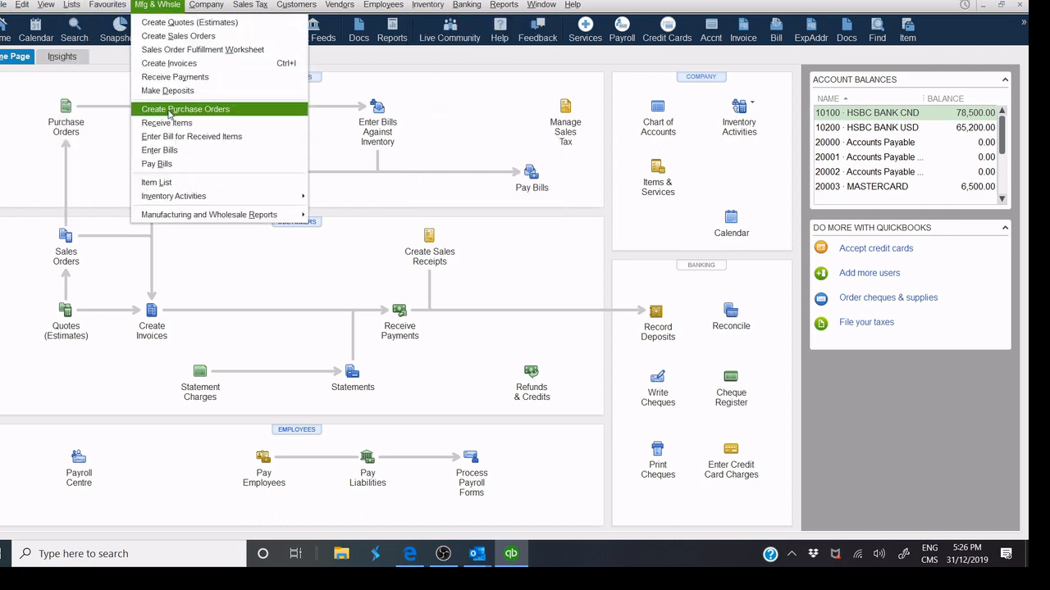
left_click(329, 280)
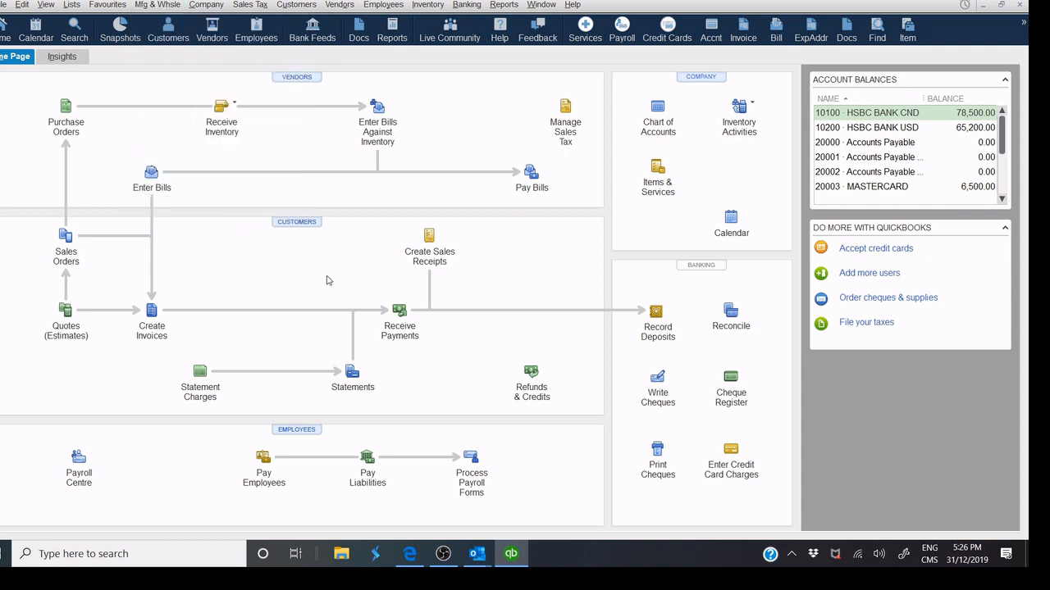
From the Vendor Center, create a new purchase order with Computer Excellence as vendor.
left_click(287, 79)
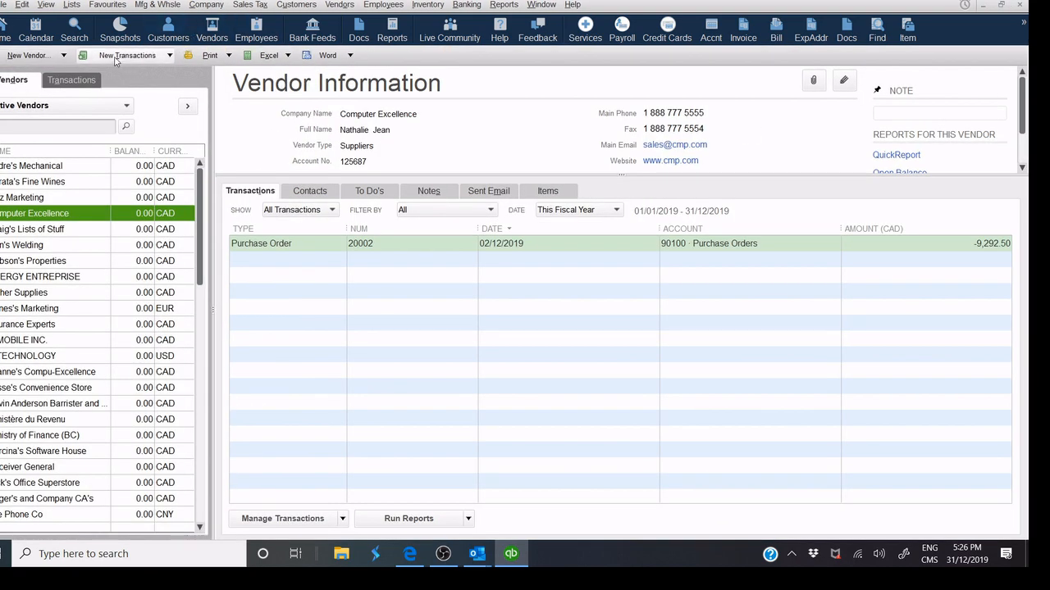
left_click(119, 58)
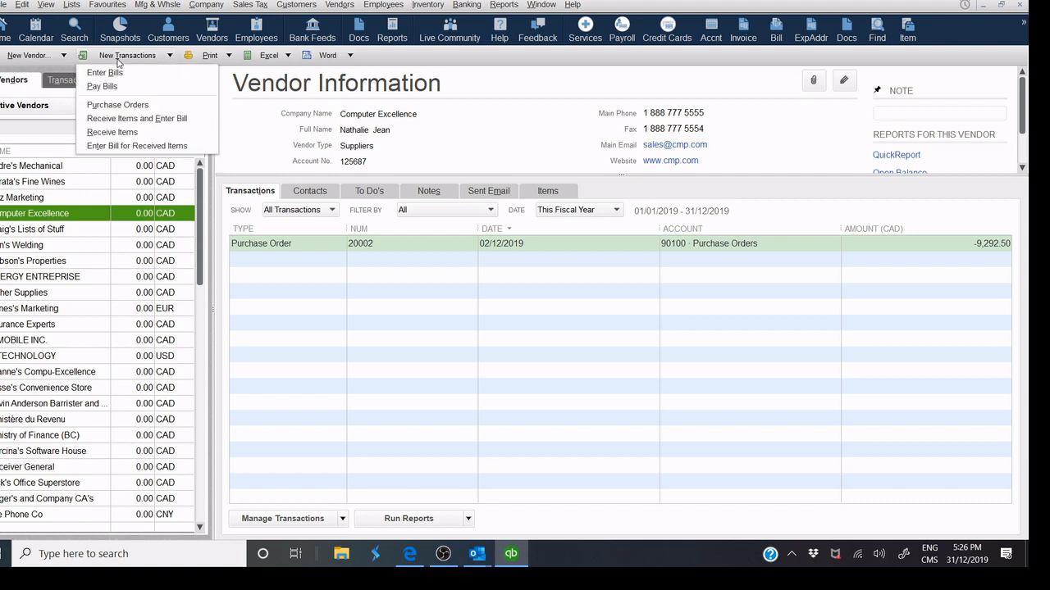
left_click(117, 105)
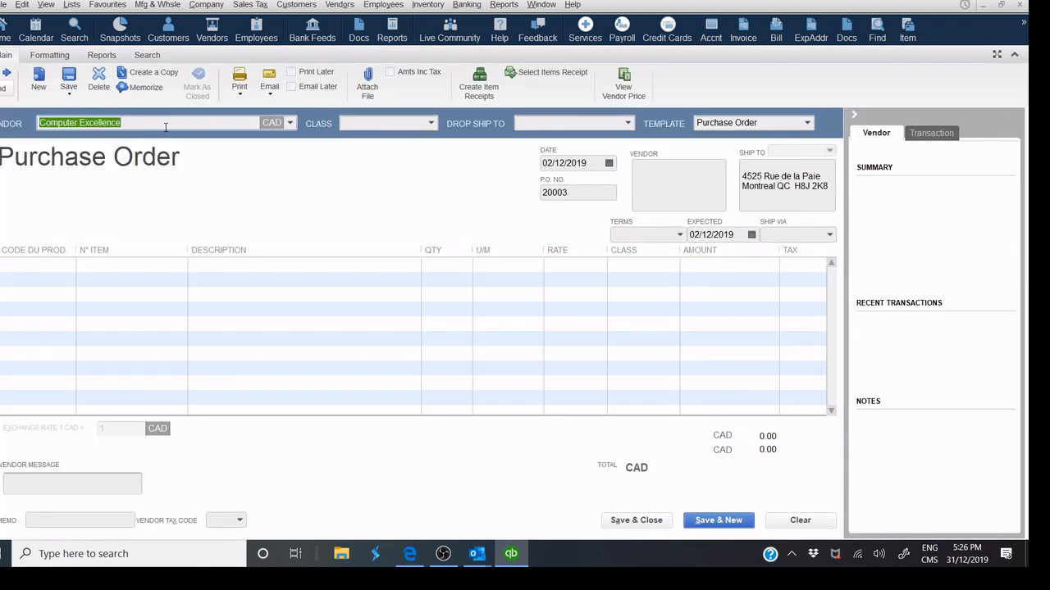
left_click(290, 123)
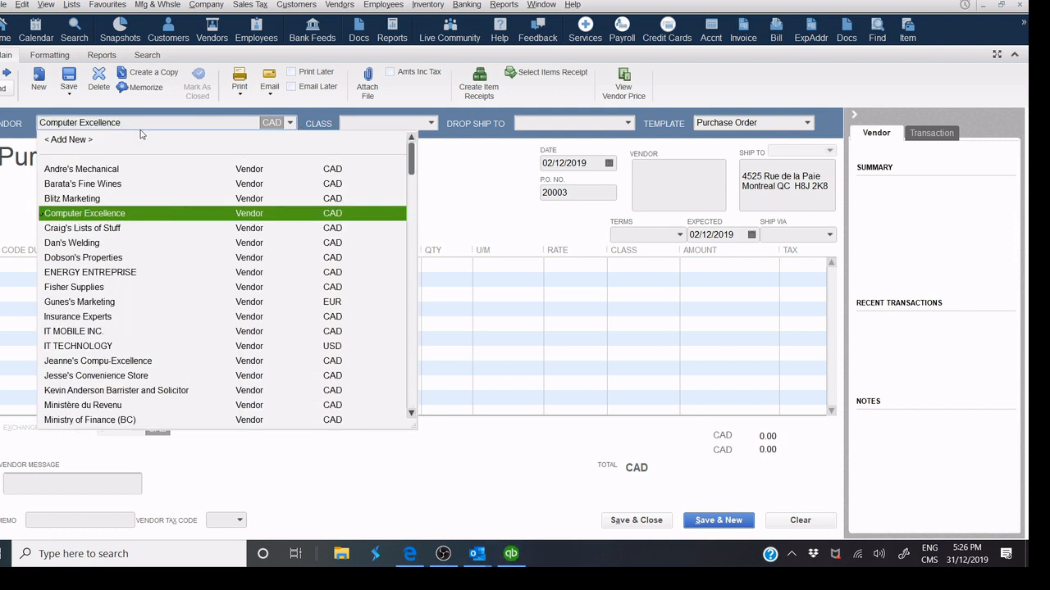
left_click(116, 215)
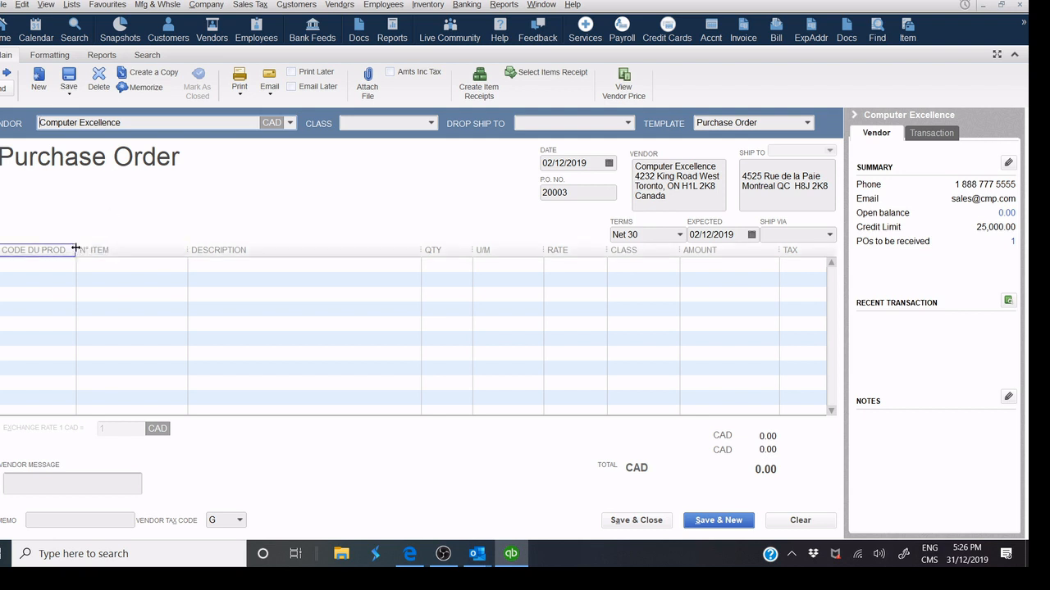
left_click_drag(76, 250, 114, 249)
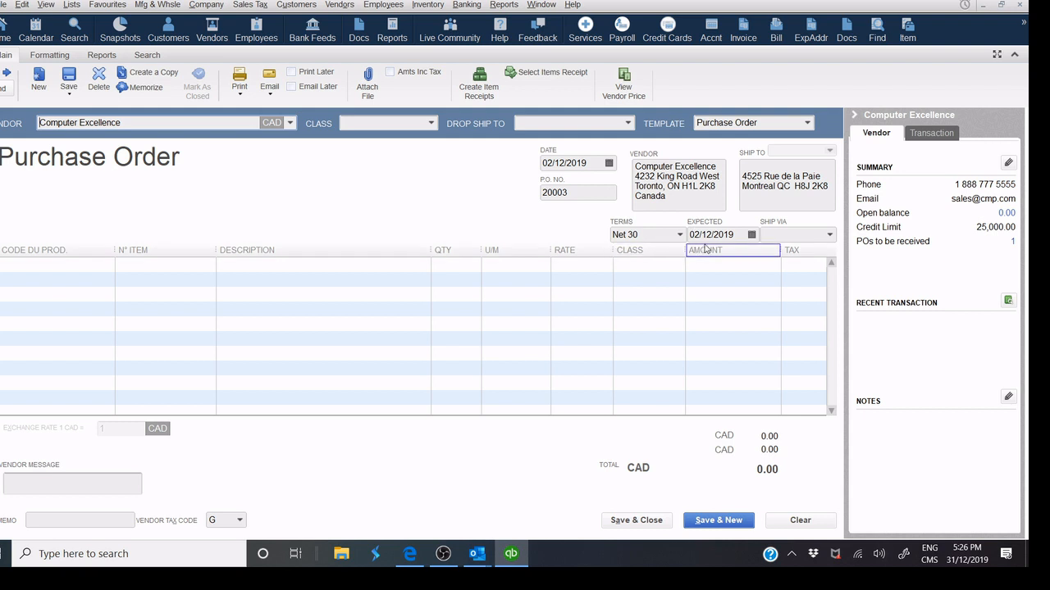
Set the purchase order's expected date to 03/12/2019 and Ship Via to UPS.
left_click(752, 235)
left_click(734, 299)
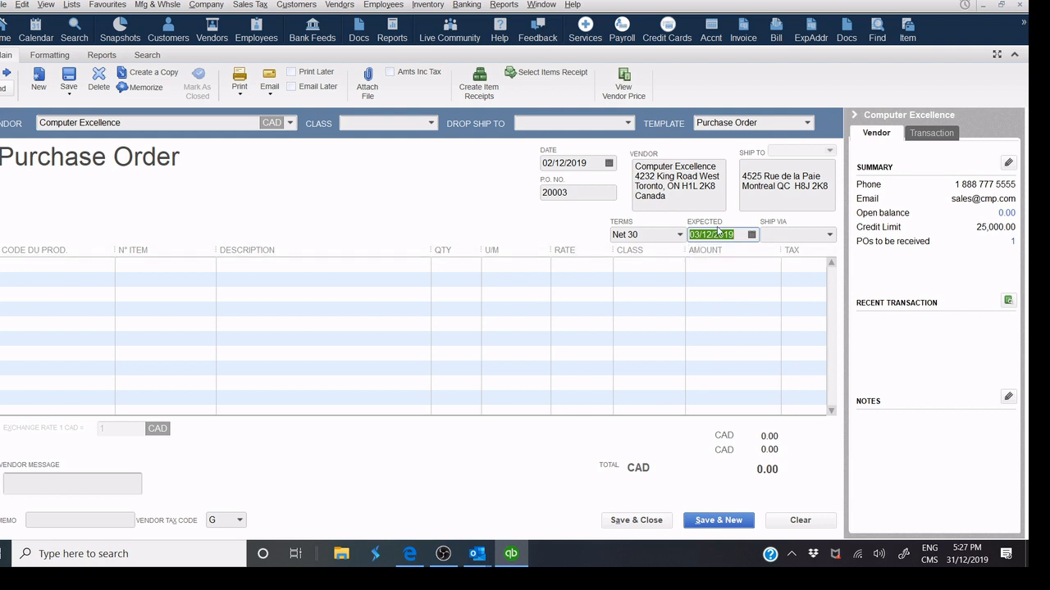
left_click(795, 234)
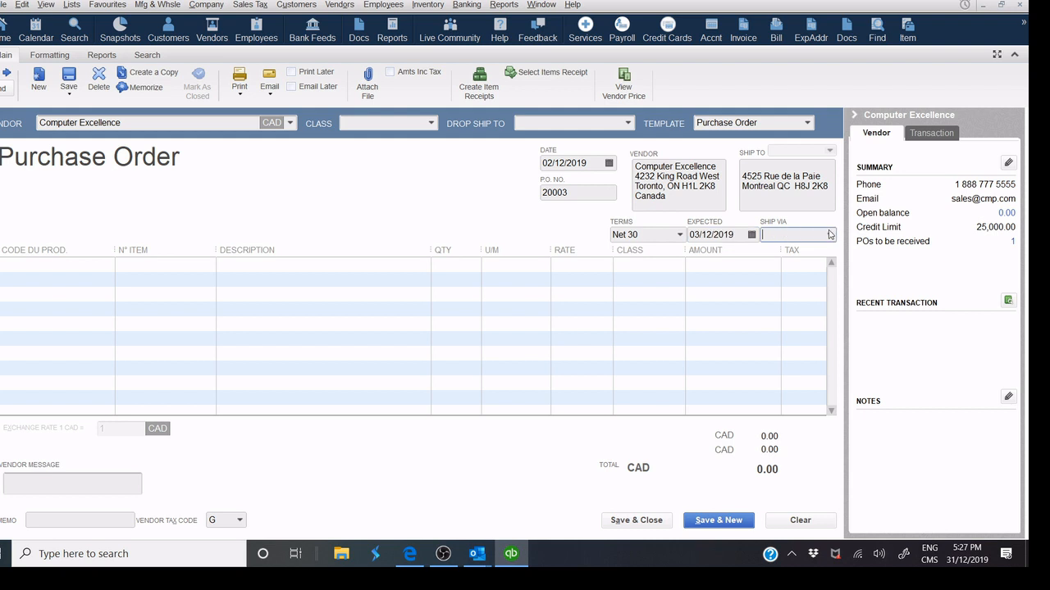
left_click(830, 235)
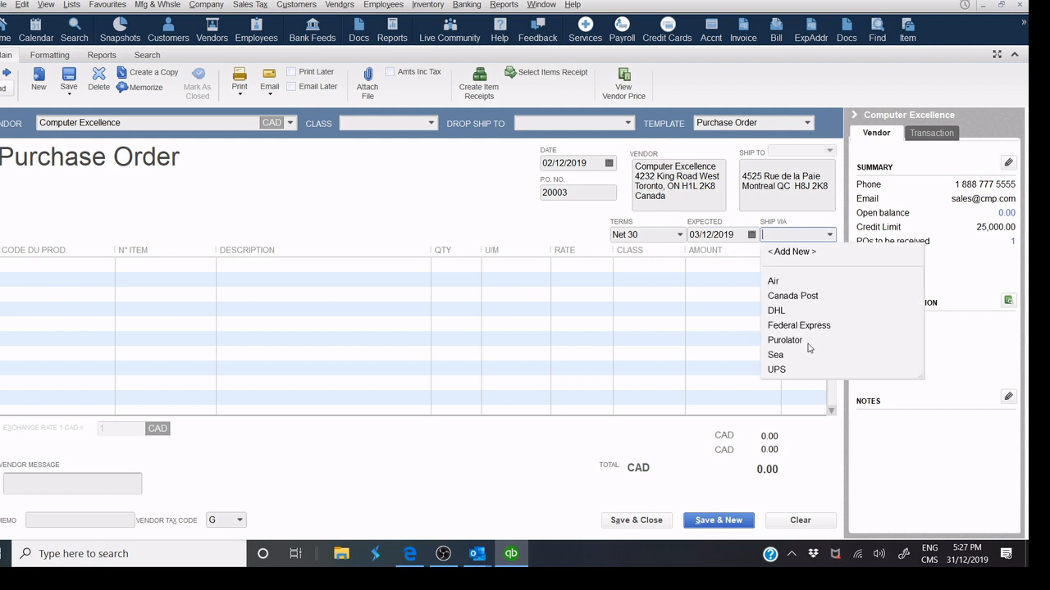
left_click(780, 370)
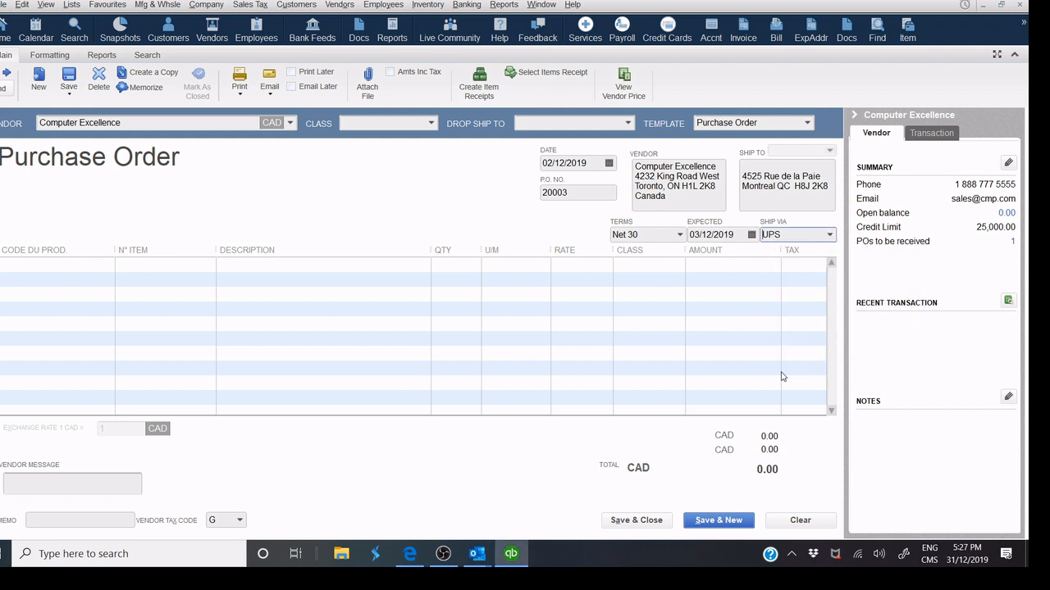
Begin the first item line and bring up the item list.
left_click(26, 265)
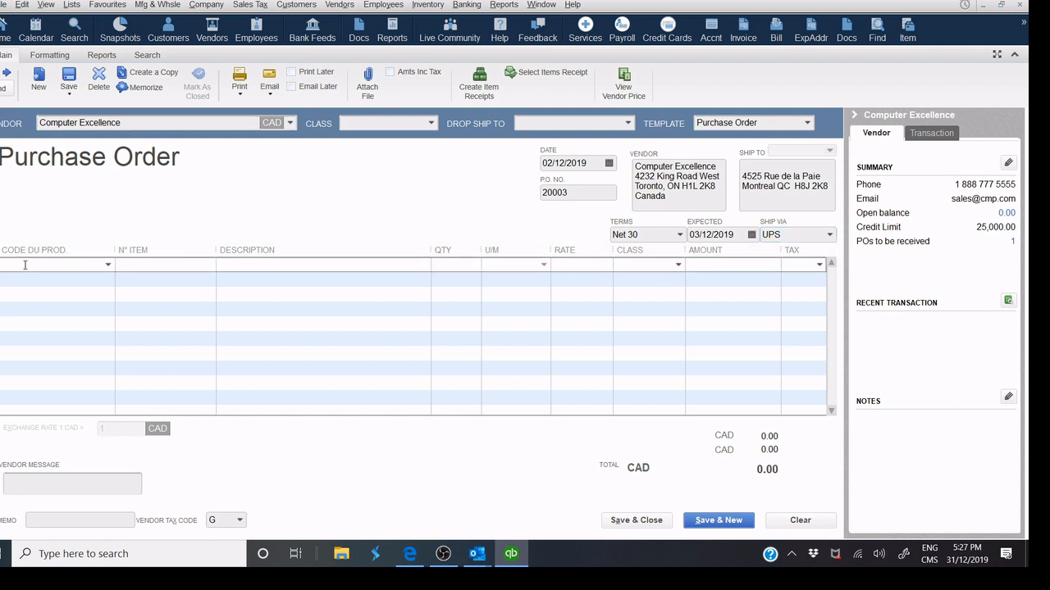
type("LA")
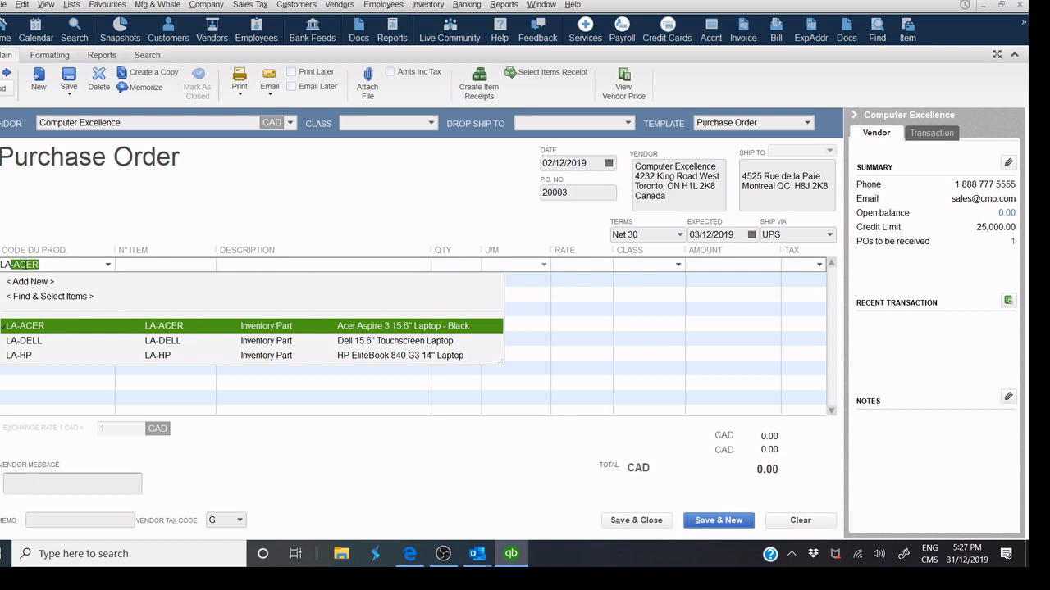
key("BackSpace")
key("BackSpace")
key("BackSpace")
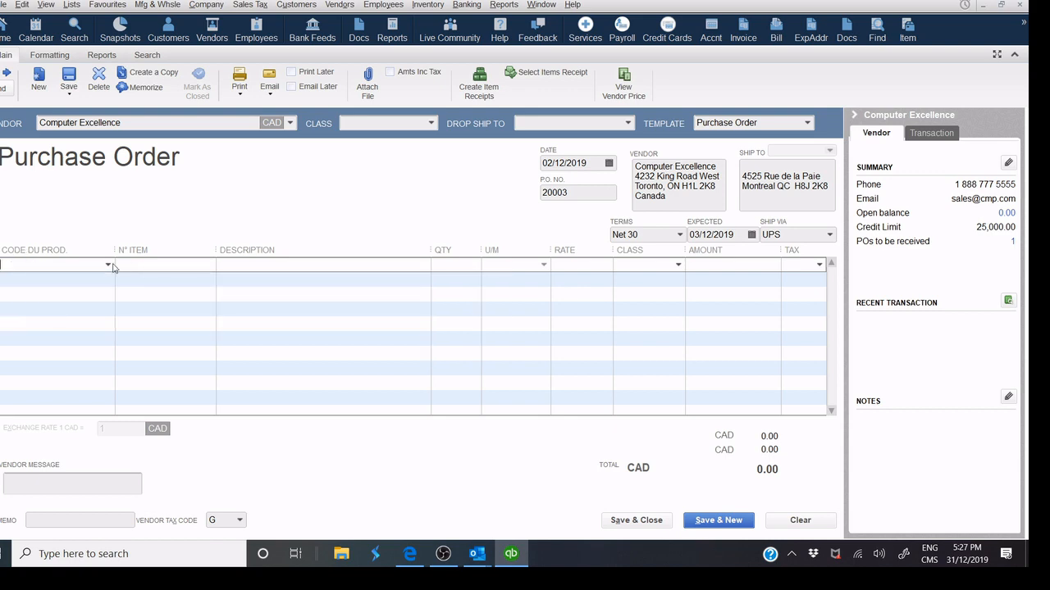
left_click(107, 266)
scroll(115, 289, "up", 1)
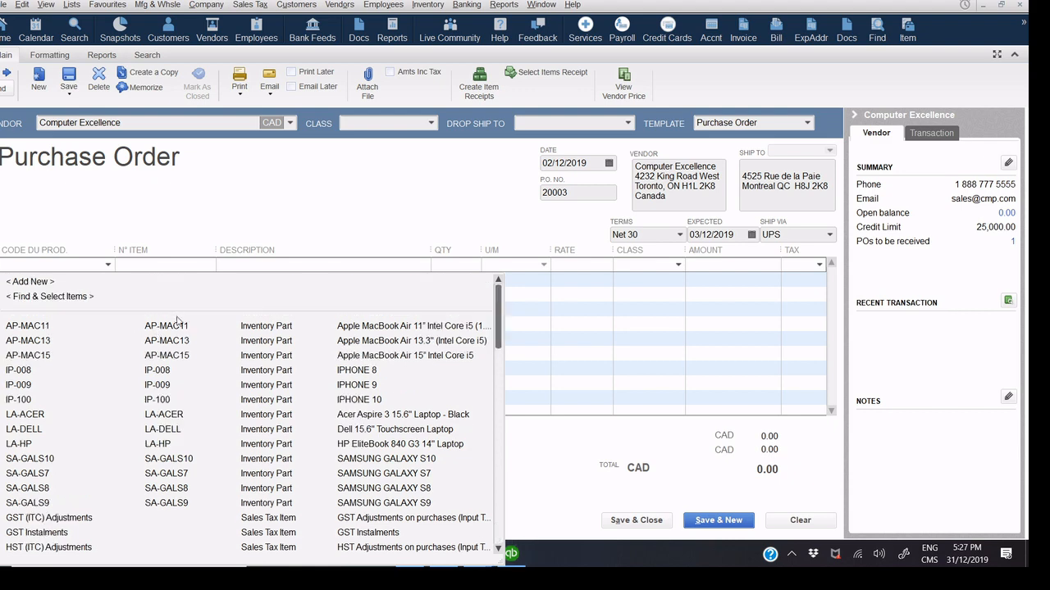
Use Find & Select Items to add LA-ACER and LA-HP laptops to the order.
left_click(40, 299)
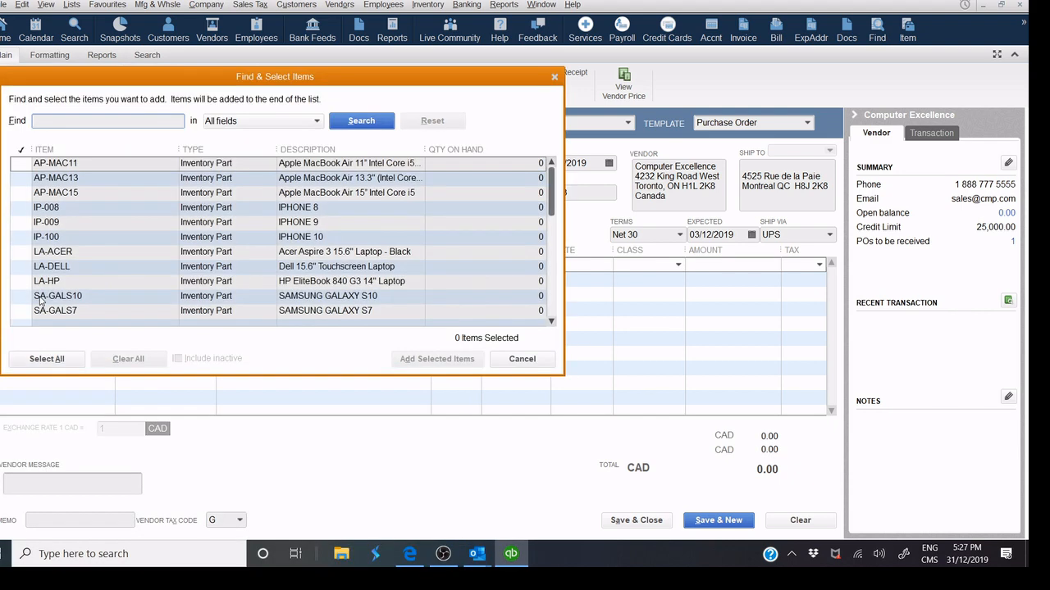
left_click_drag(228, 76, 262, 165)
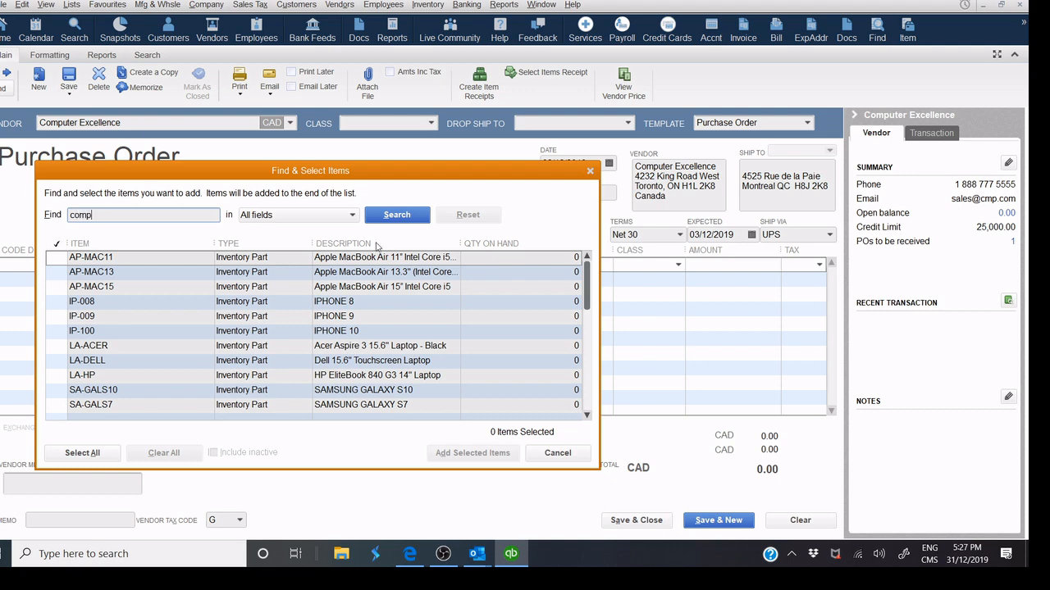
left_click(387, 217)
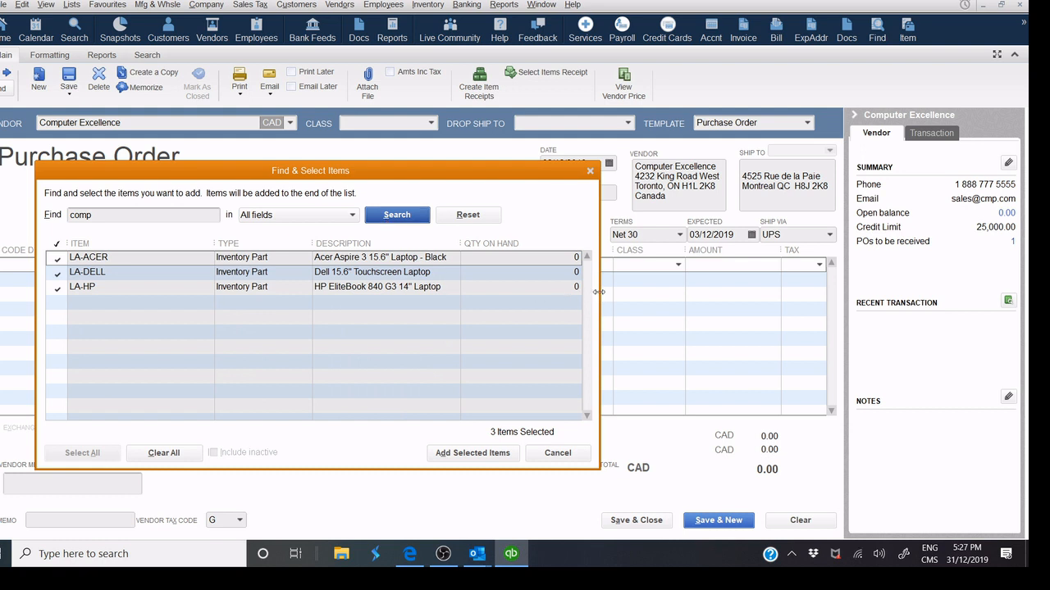
left_click_drag(598, 294, 747, 294)
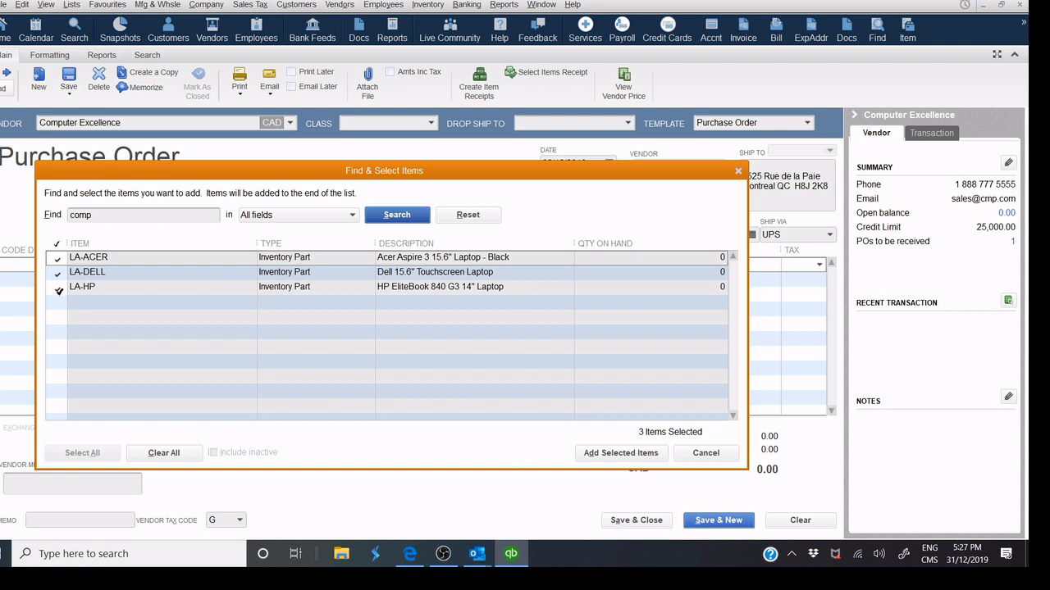
left_click(59, 289)
left_click(57, 274)
left_click(56, 258)
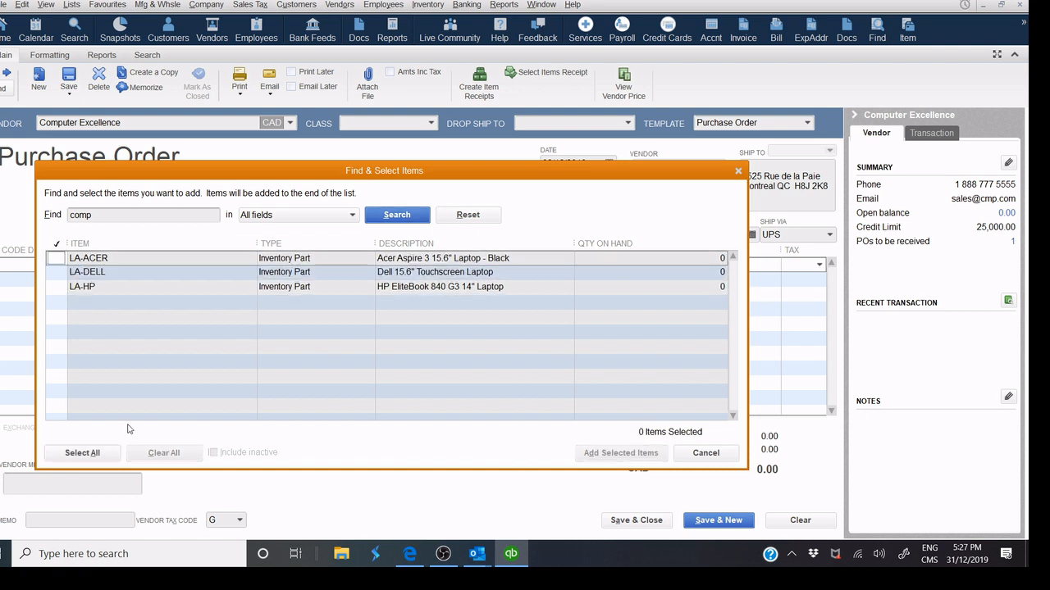
left_click_drag(258, 254, 192, 252)
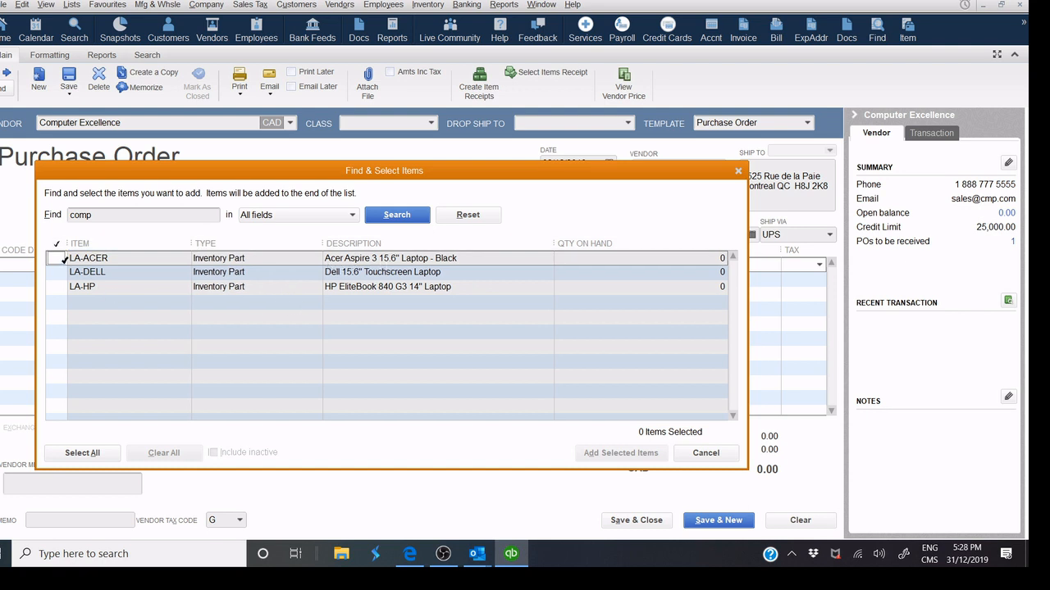
left_click(58, 259)
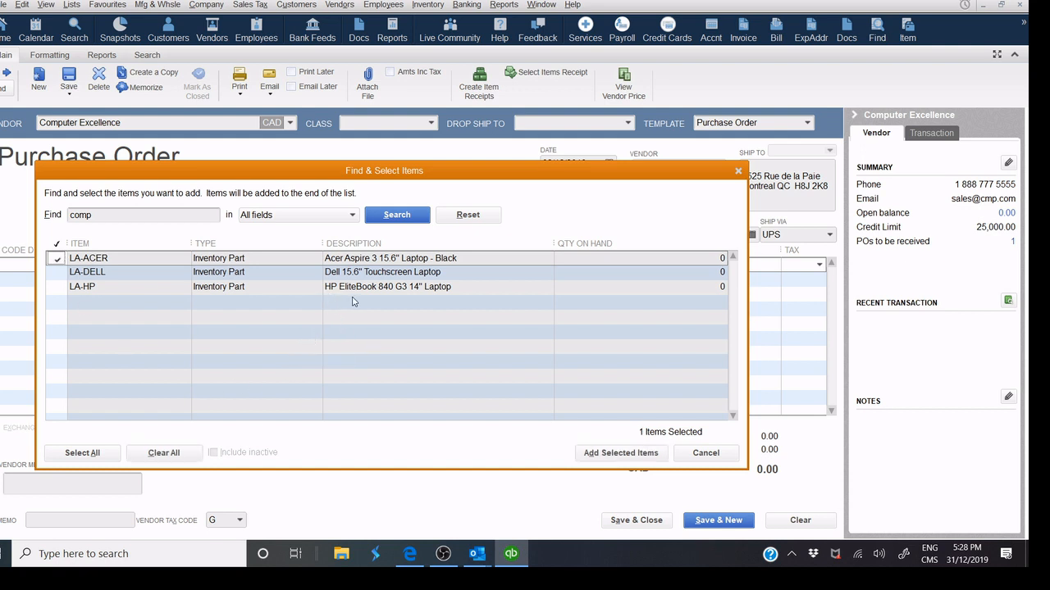
left_click(59, 288)
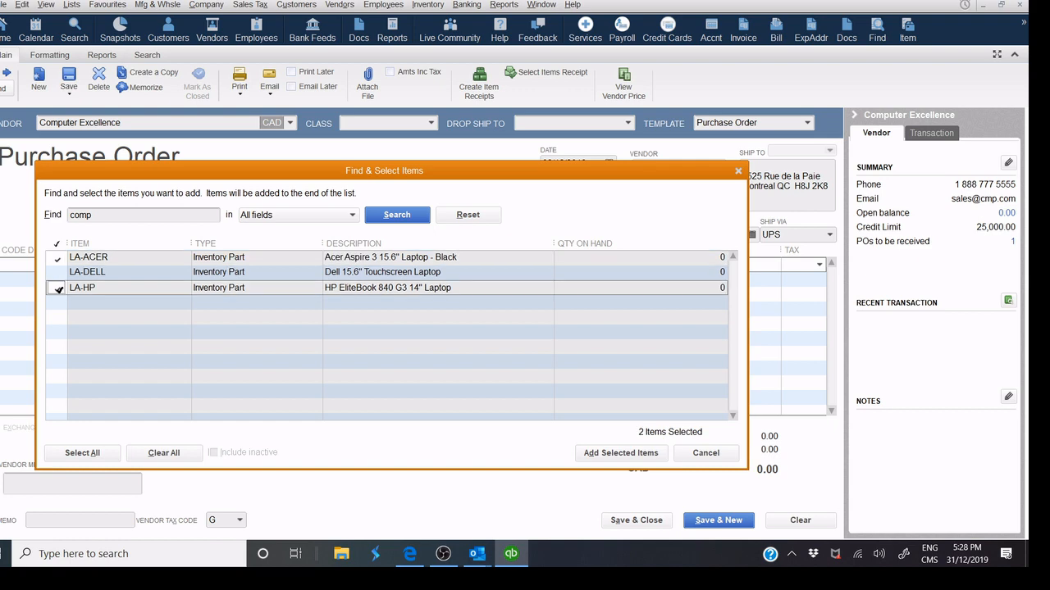
left_click(610, 454)
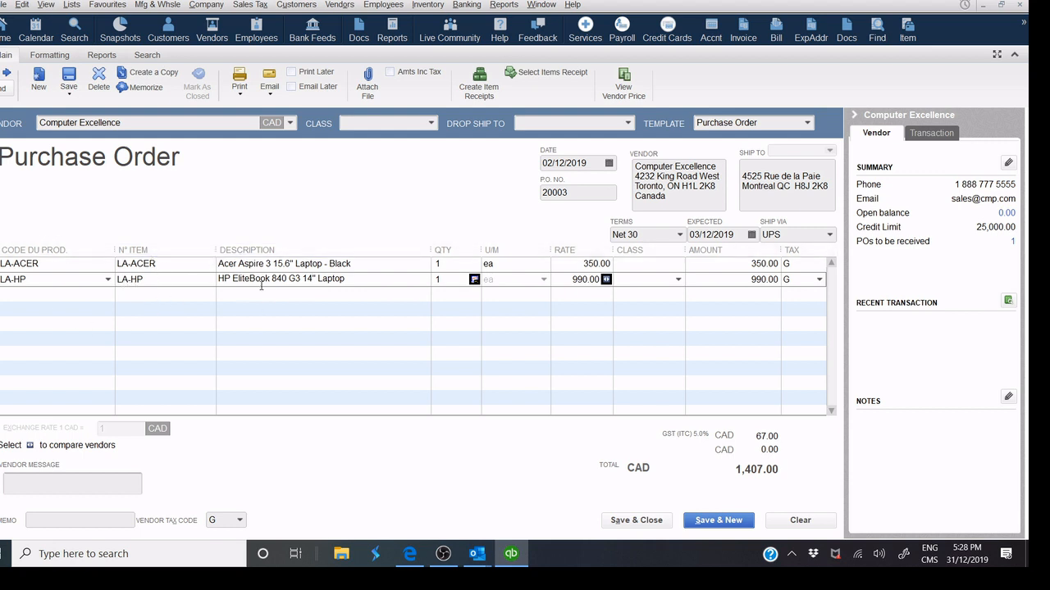
Set quantities to 15 for LA-ACER and 20 for LA-HP.
left_click(451, 264)
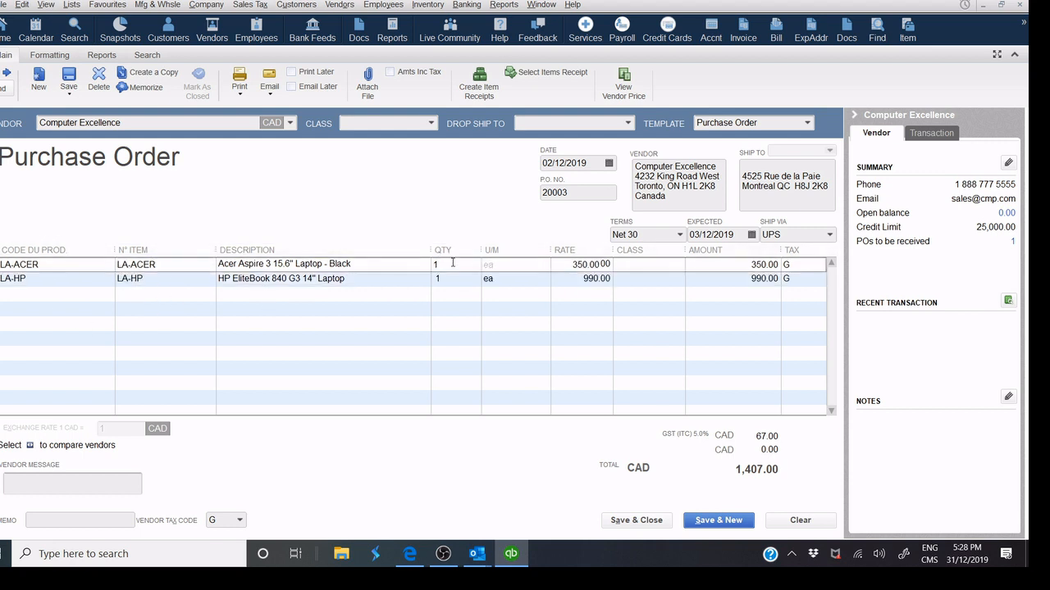
type("5")
key("Down")
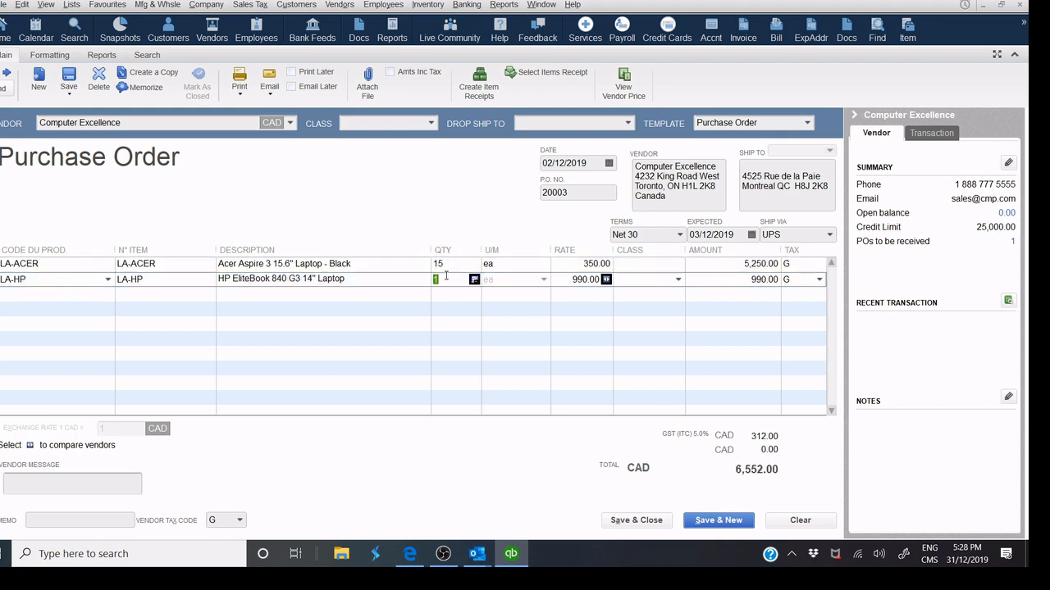
type("20")
left_click(587, 193)
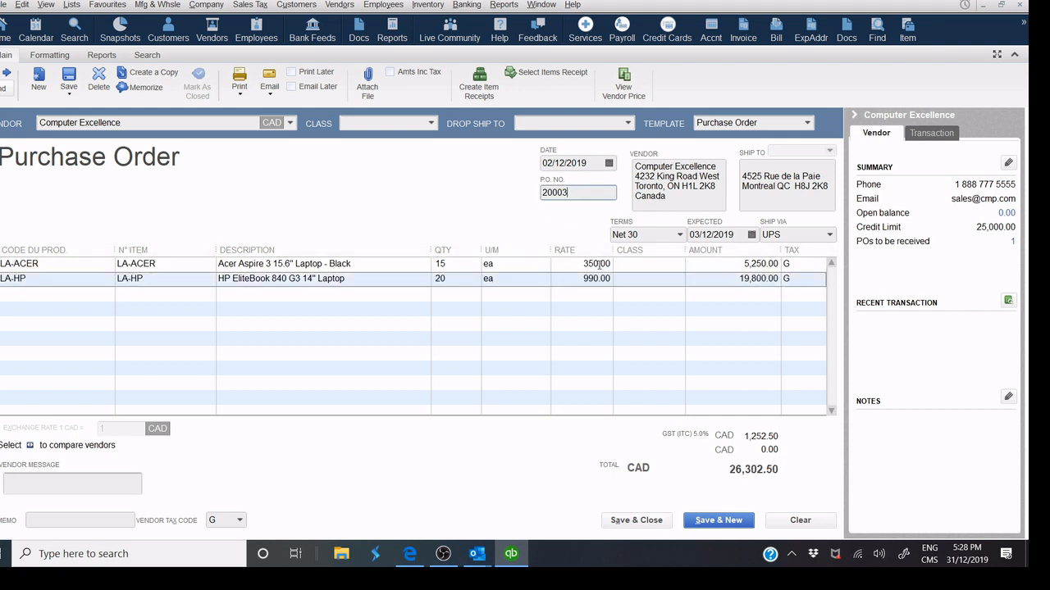
Open the Item List and browse the Acer, Dell and HP laptop items.
left_click(907, 35)
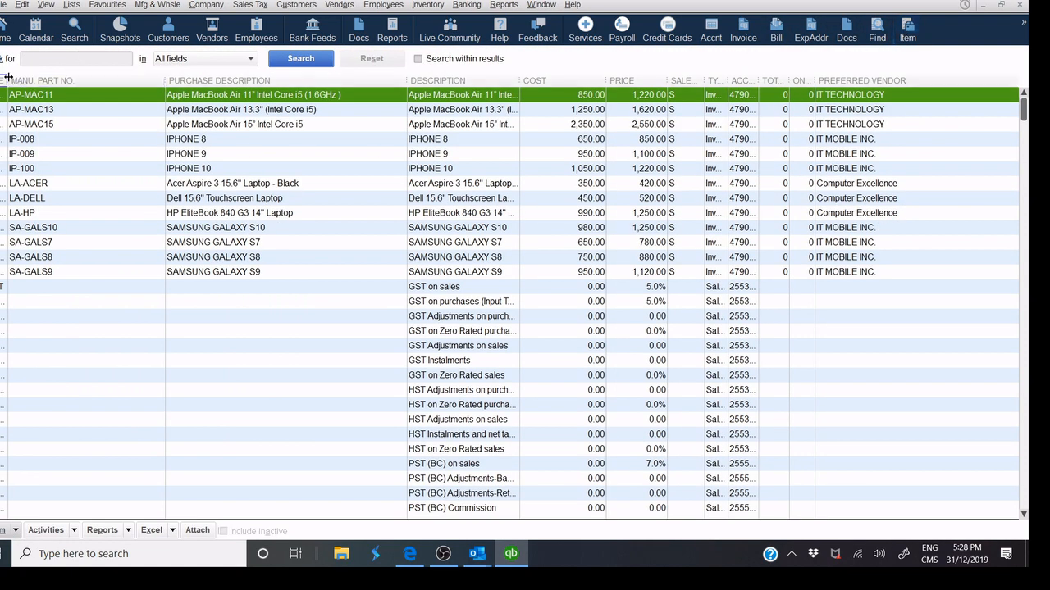
left_click_drag(6, 78, 121, 77)
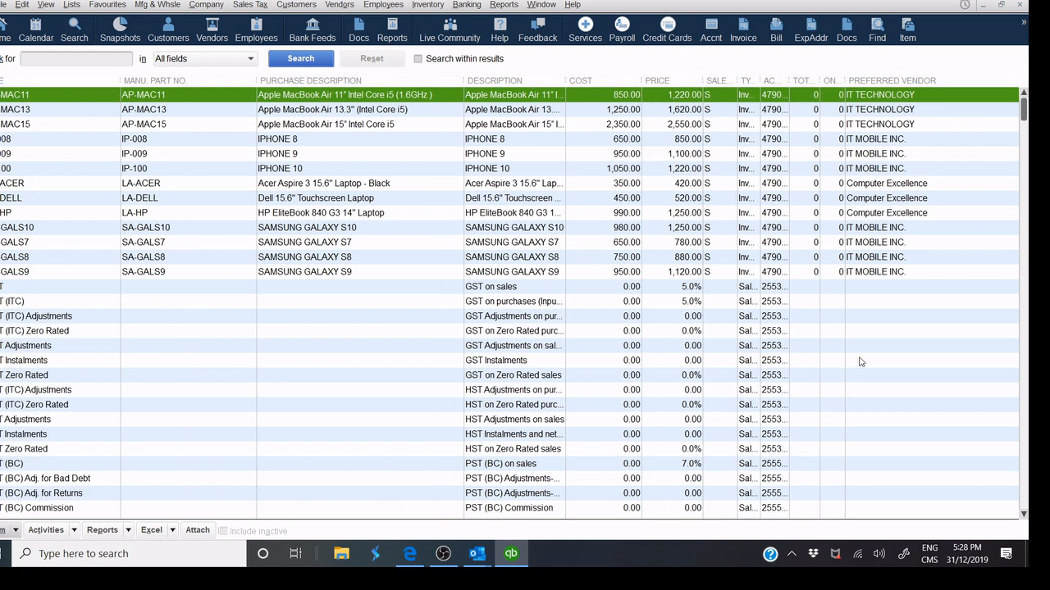
left_click(897, 185)
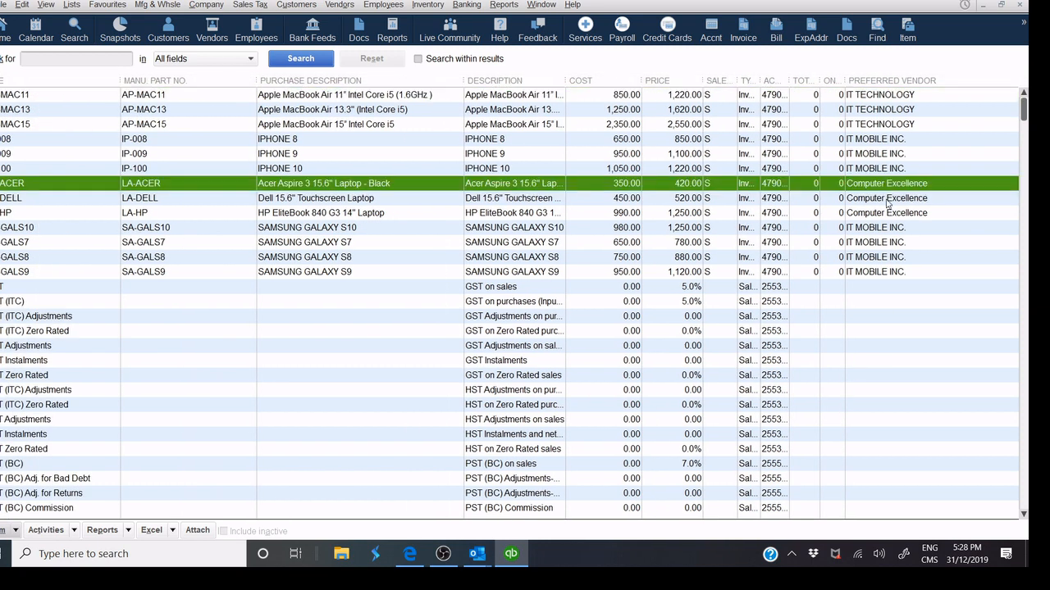
left_click(888, 202)
left_click(880, 215)
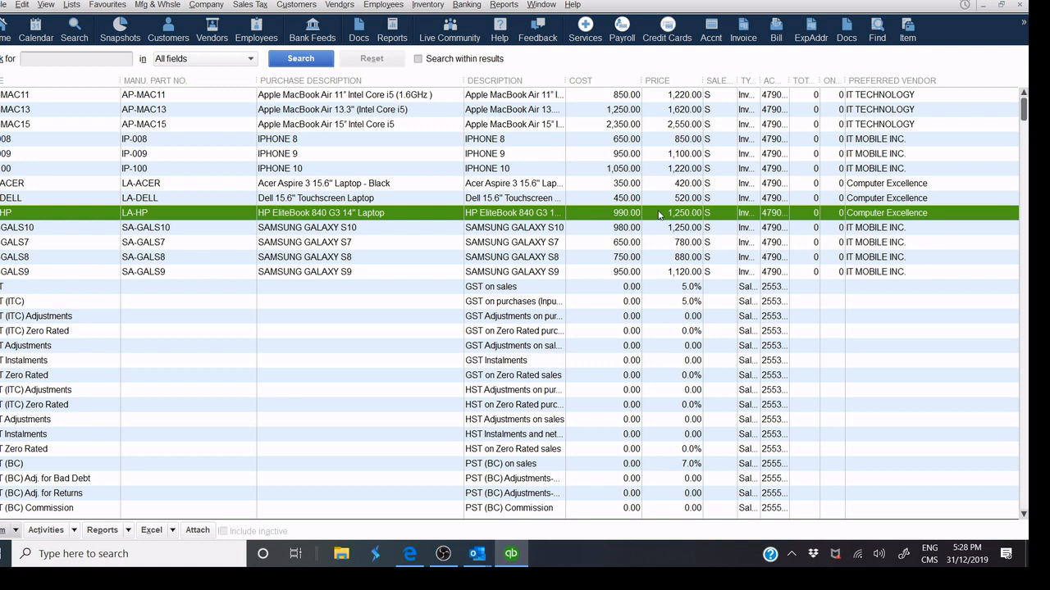
left_click(623, 198)
left_click(624, 188)
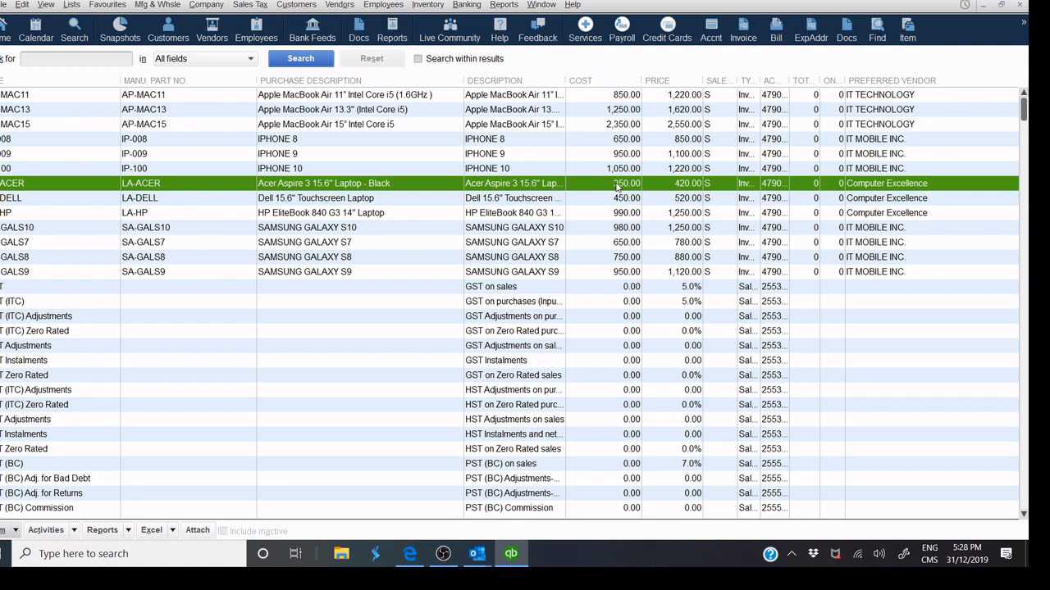
View LA-ACER's details, cancel, and close the Item List back to the purchase order.
double_click(616, 187)
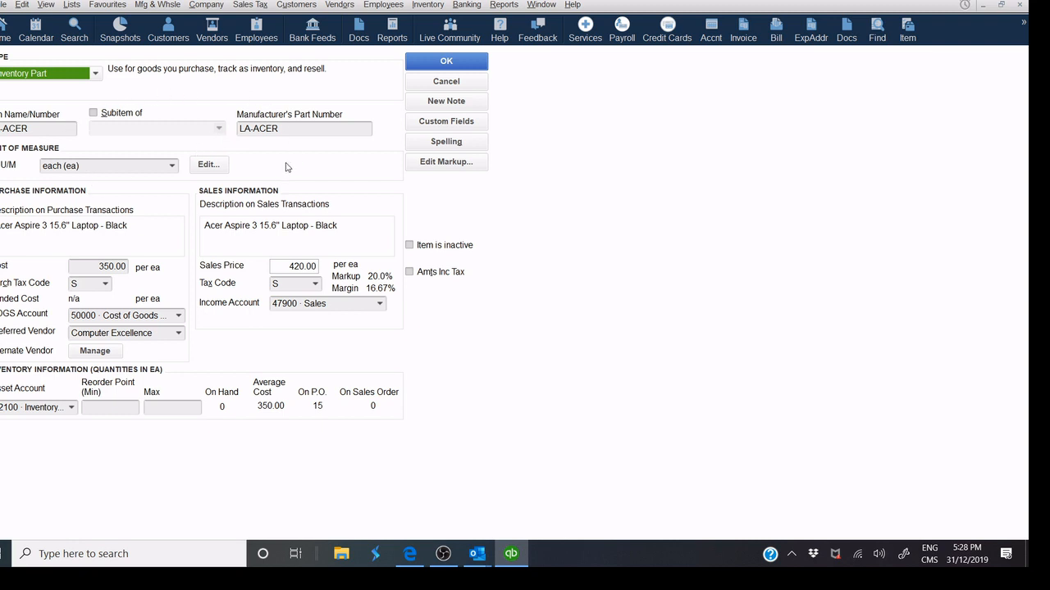
left_click(439, 84)
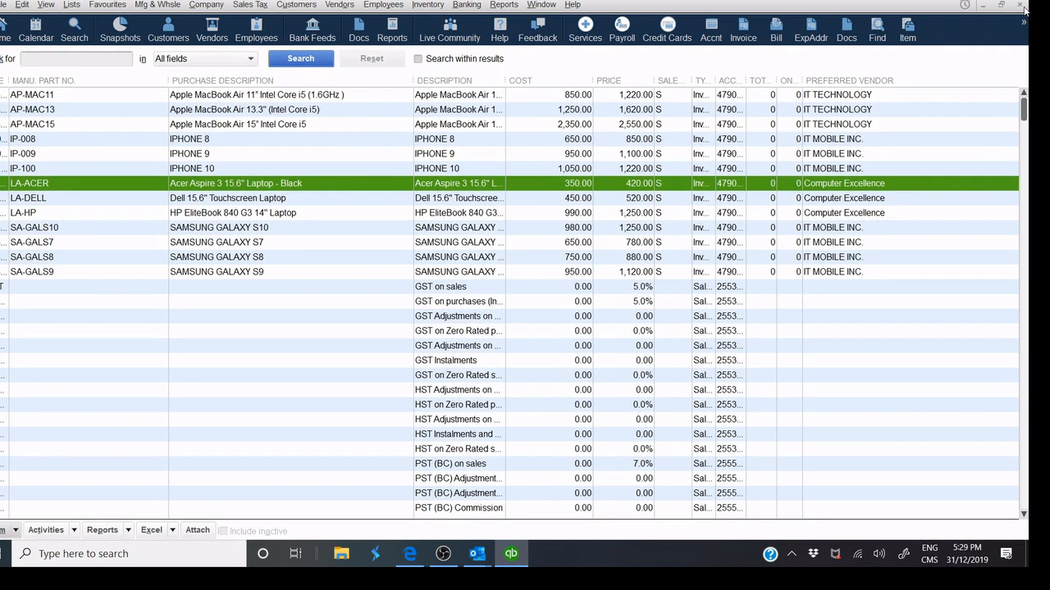
left_click(1023, 8)
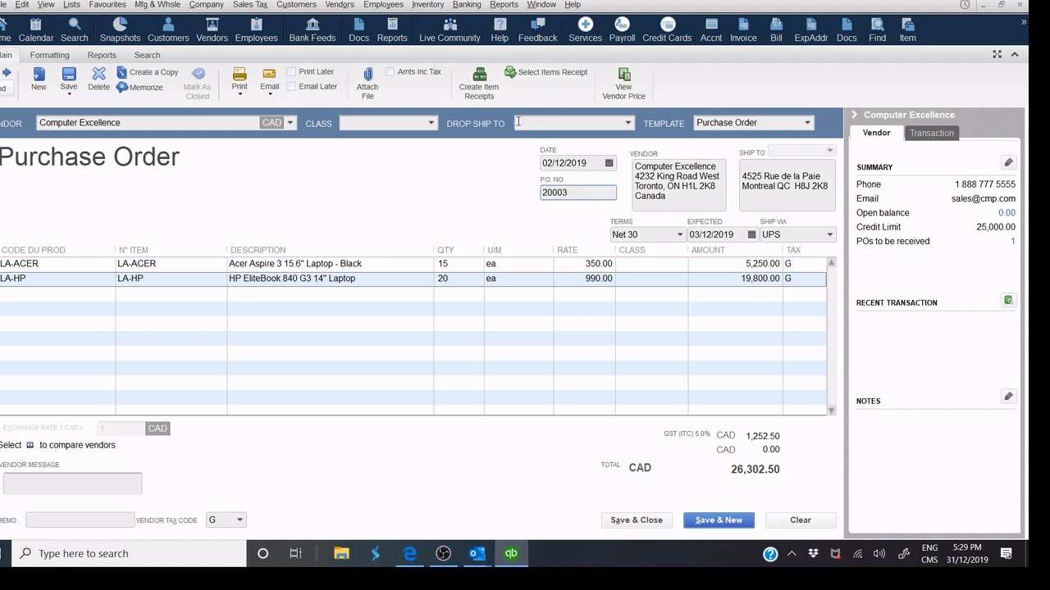
Enter vendor message 'Please Ship ASAP' and print-preview PO 20003, zooming in on the message.
left_click(78, 489)
type("Please Shi")
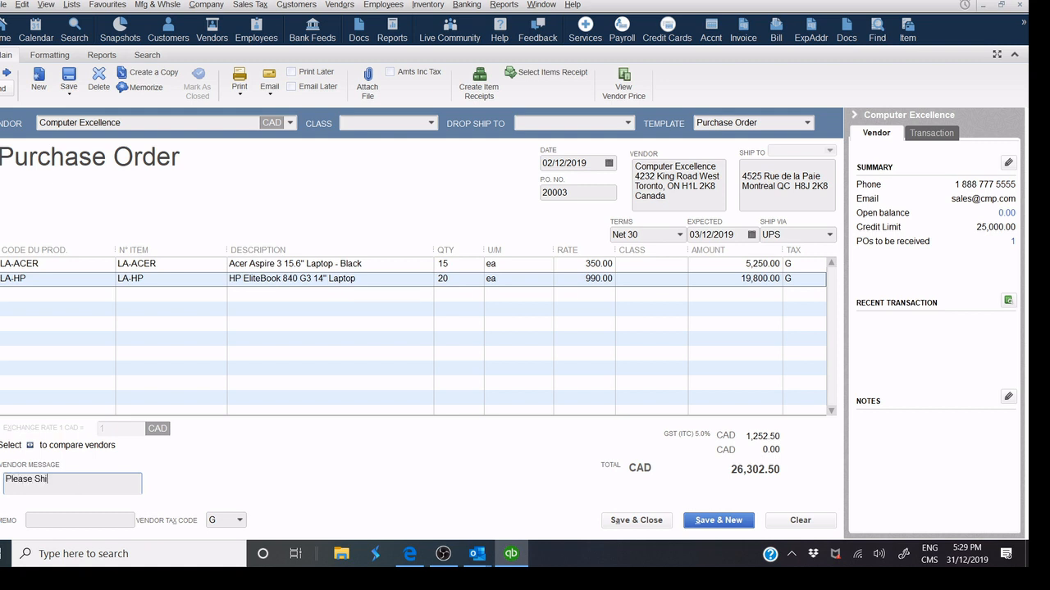
type("p ASAP")
left_click(240, 96)
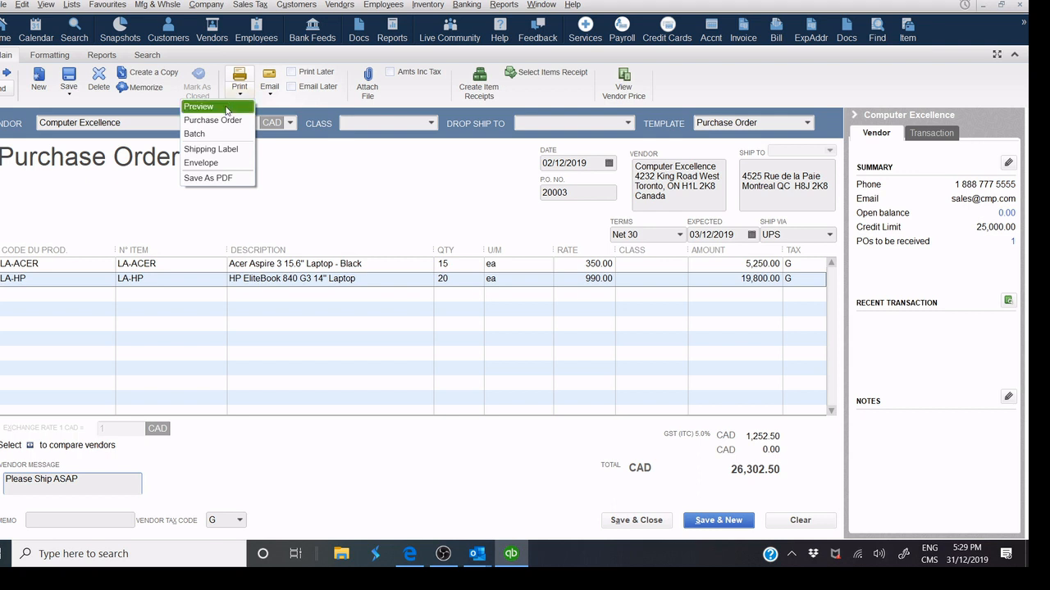
left_click(224, 108)
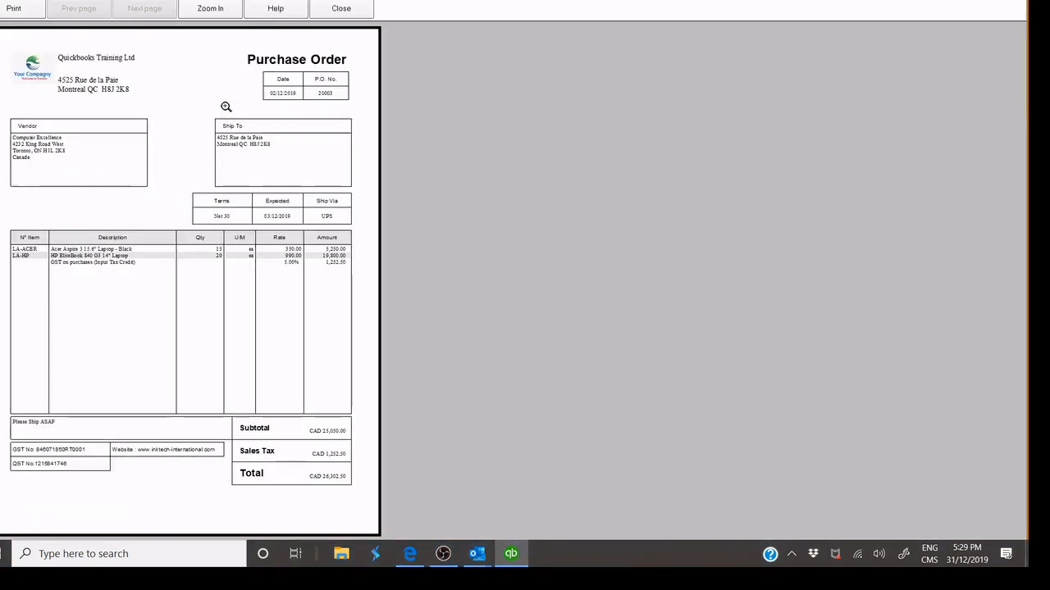
left_click(245, 137)
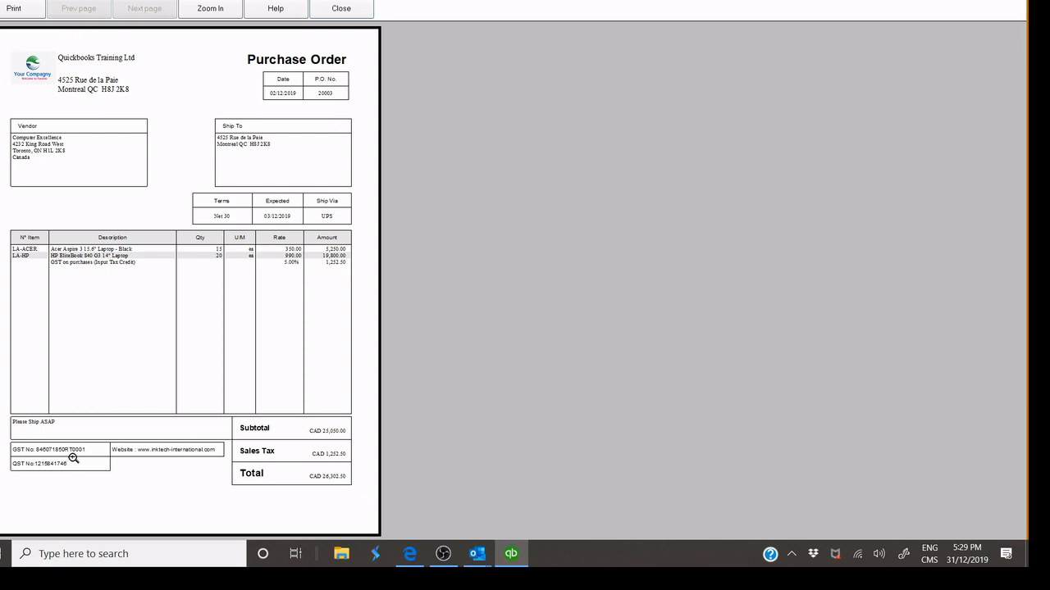
left_click(21, 429)
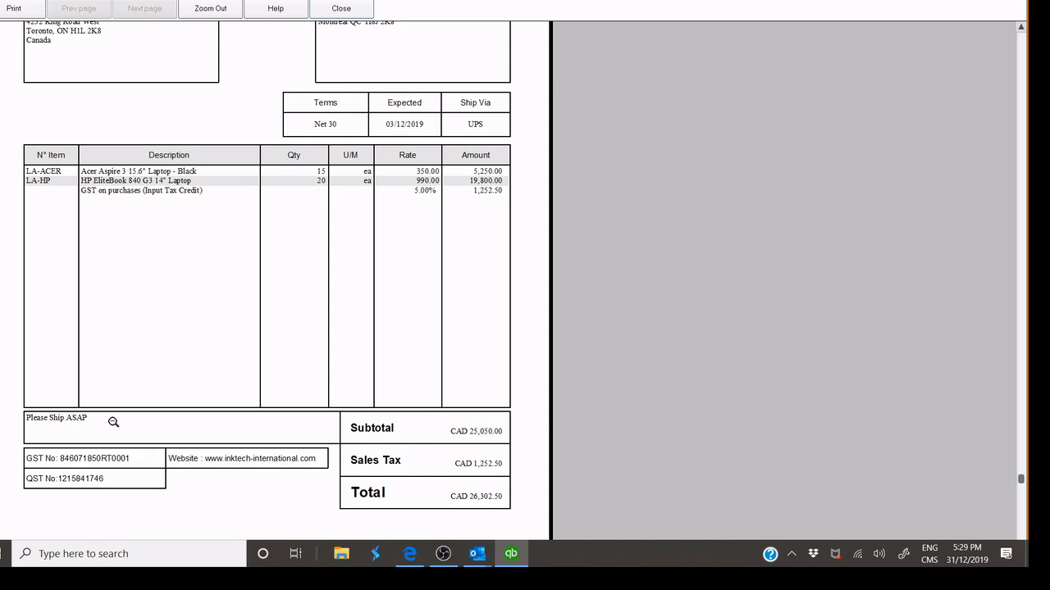
Close the preview and send purchase order 20003 to Computer Excellence by Outlook email.
left_click(351, 12)
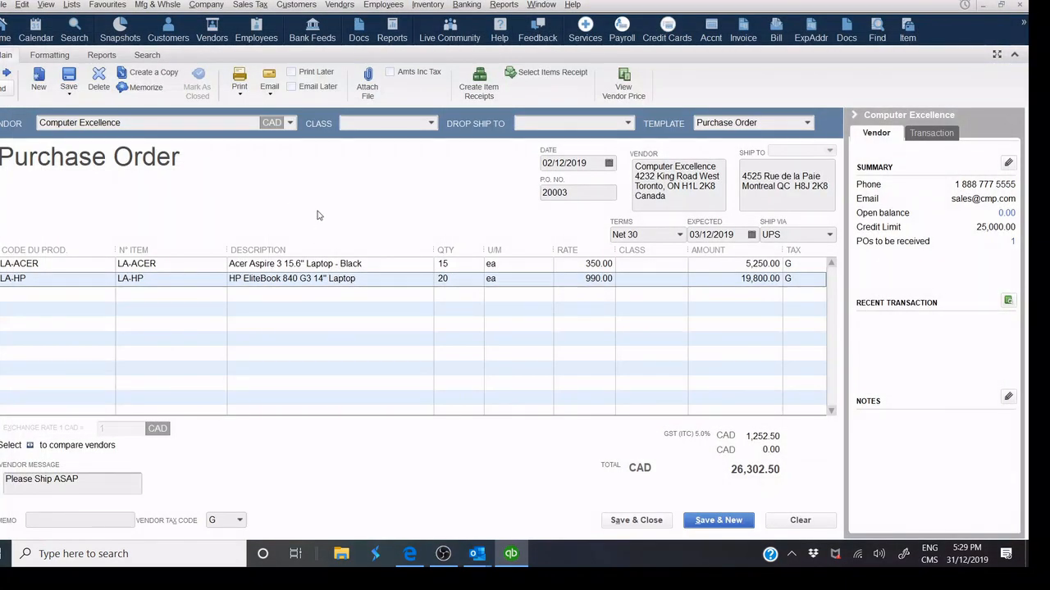
left_click(269, 95)
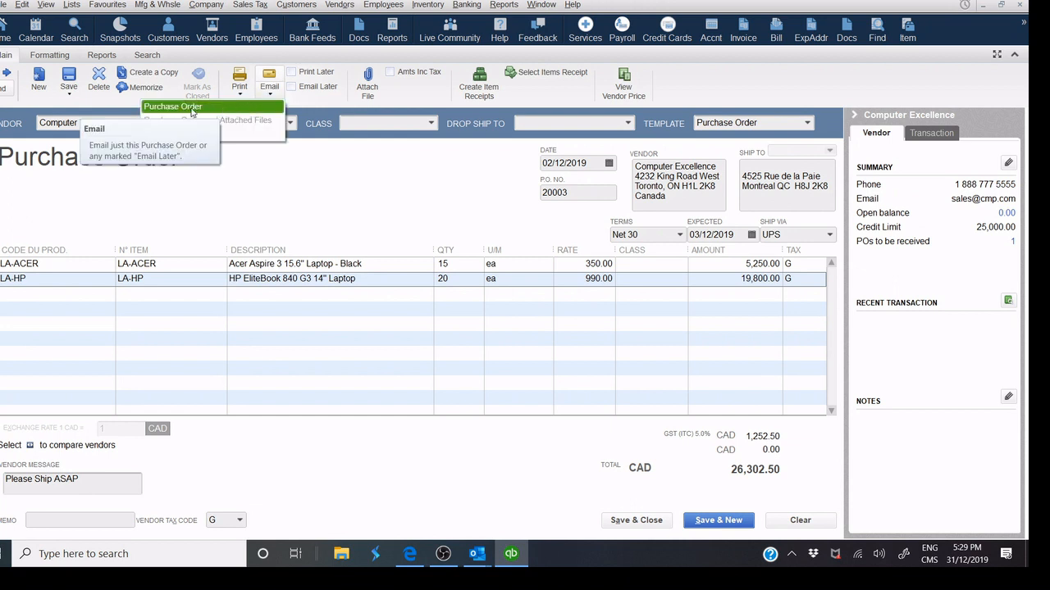
left_click(191, 111)
mouse_move(483, 554)
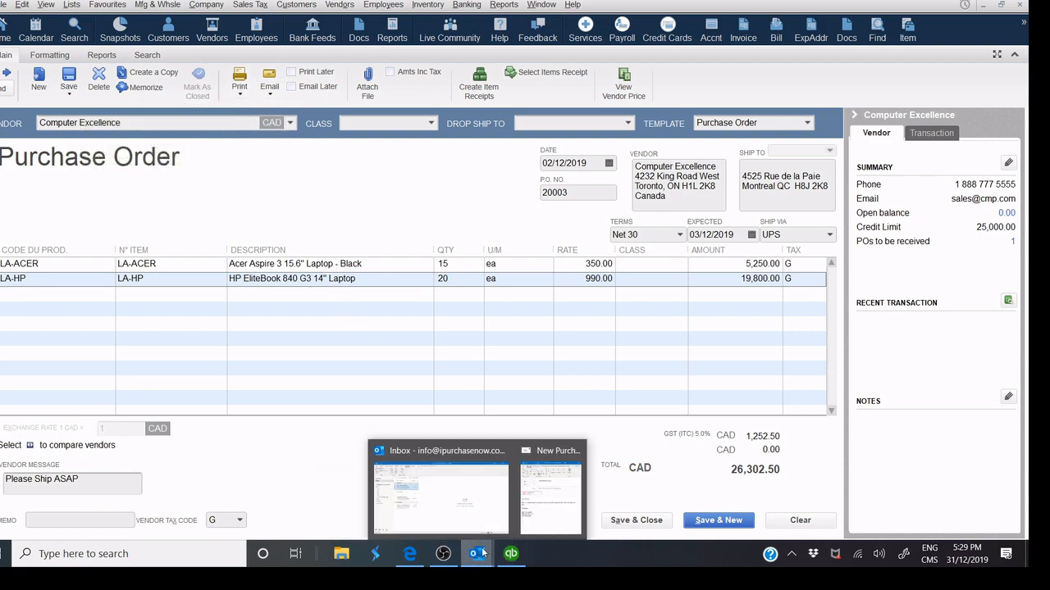
left_click(551, 496)
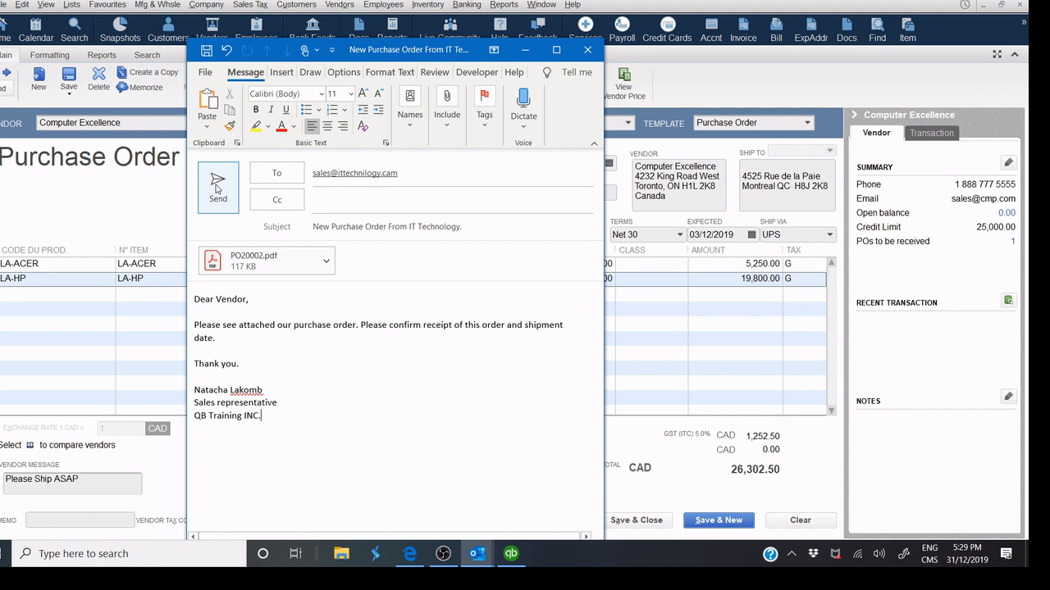
left_click(217, 189)
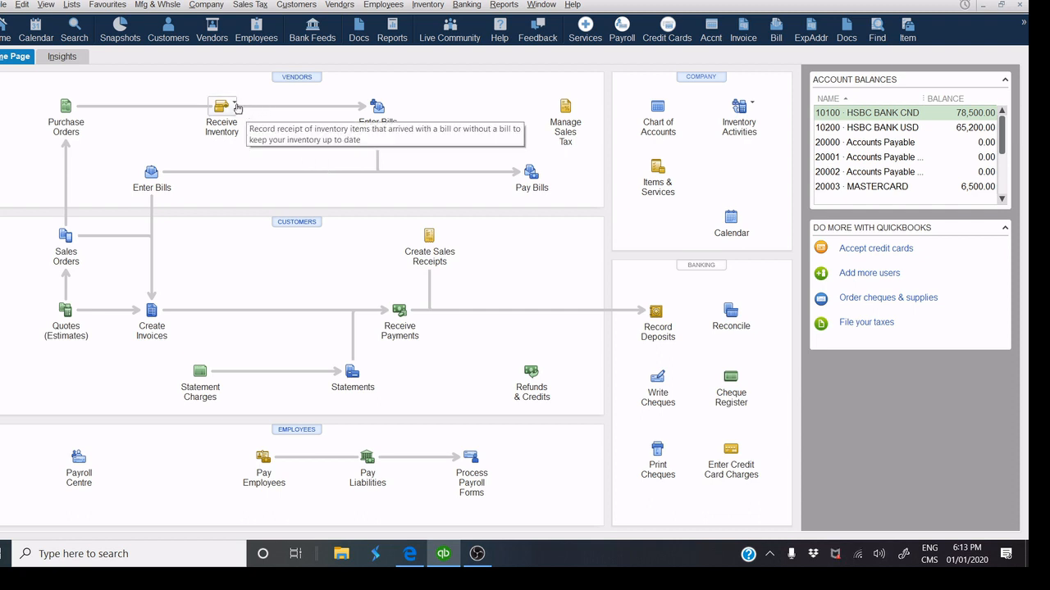
Check the Receive Inventory choices, then open a blank Enter Bills form.
left_click(235, 105)
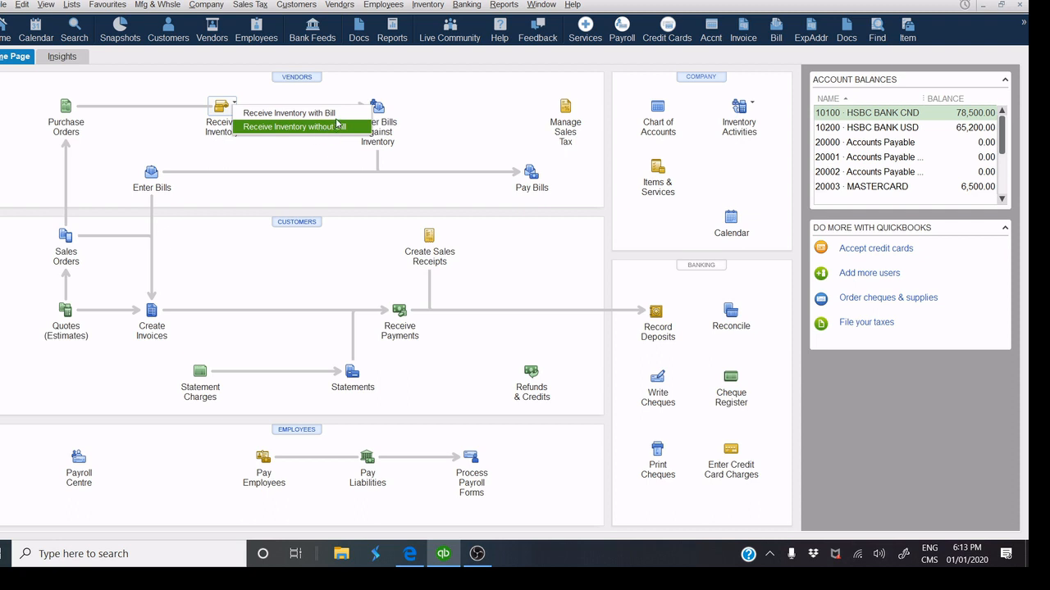
left_click(350, 98)
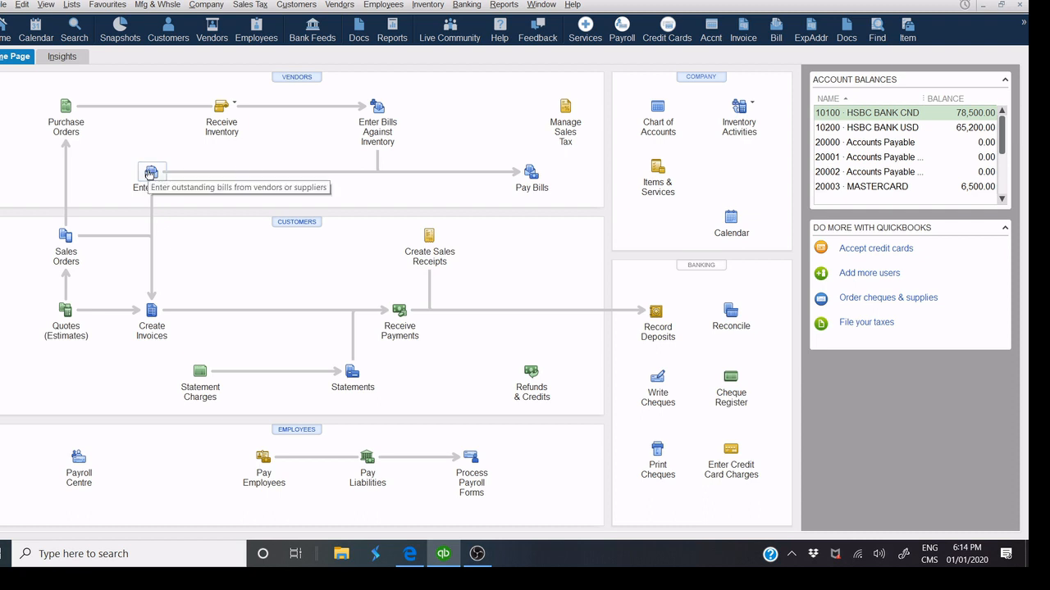
left_click(150, 173)
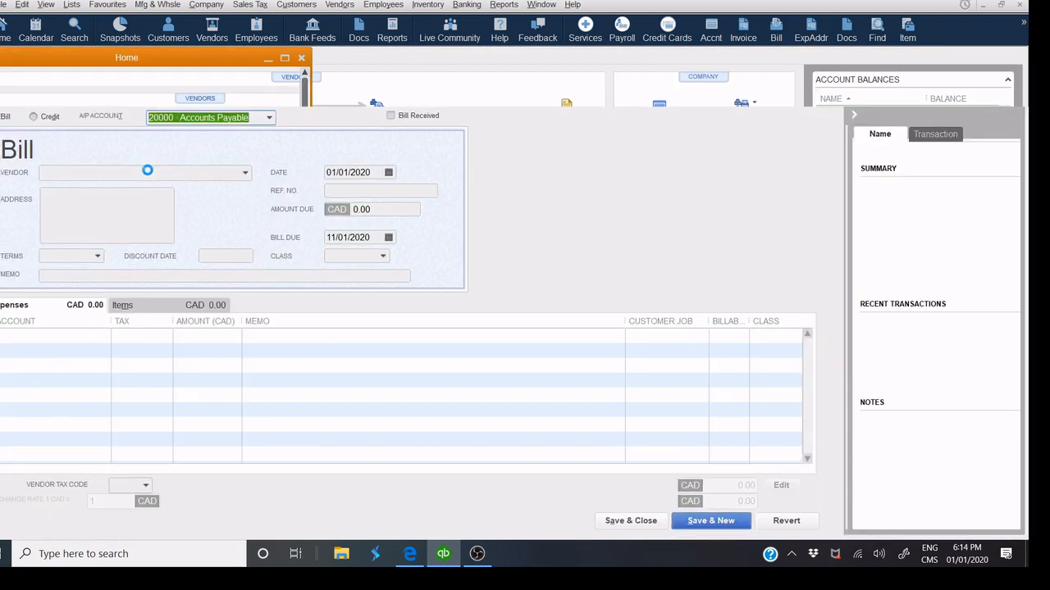
Set vendor ENERGY ENTREPRISE, bill date 01/01/2020 and reference number 12536547.
left_click(144, 173)
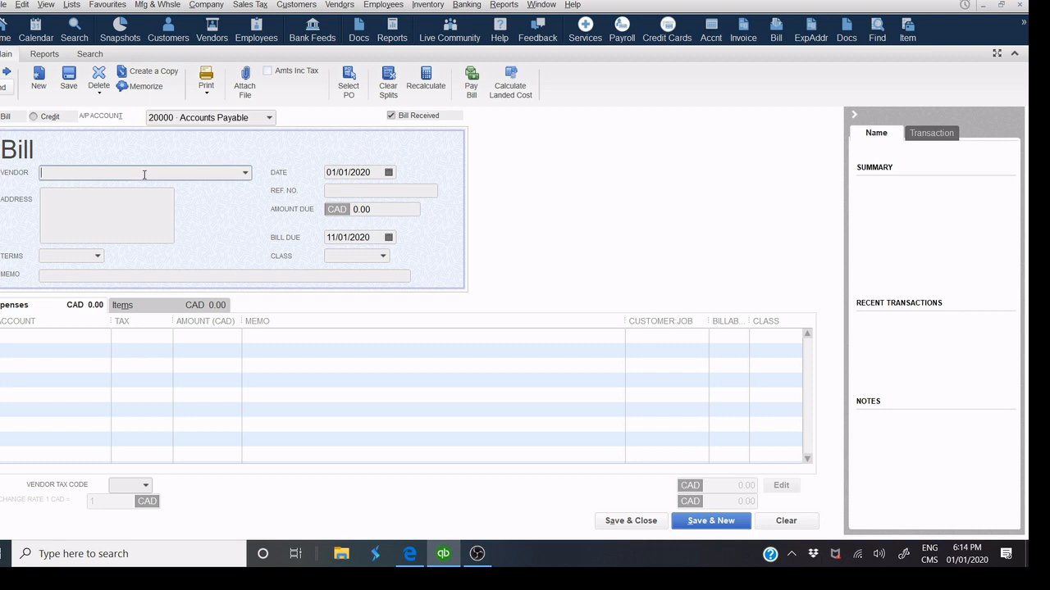
type("el")
key("BackSpace")
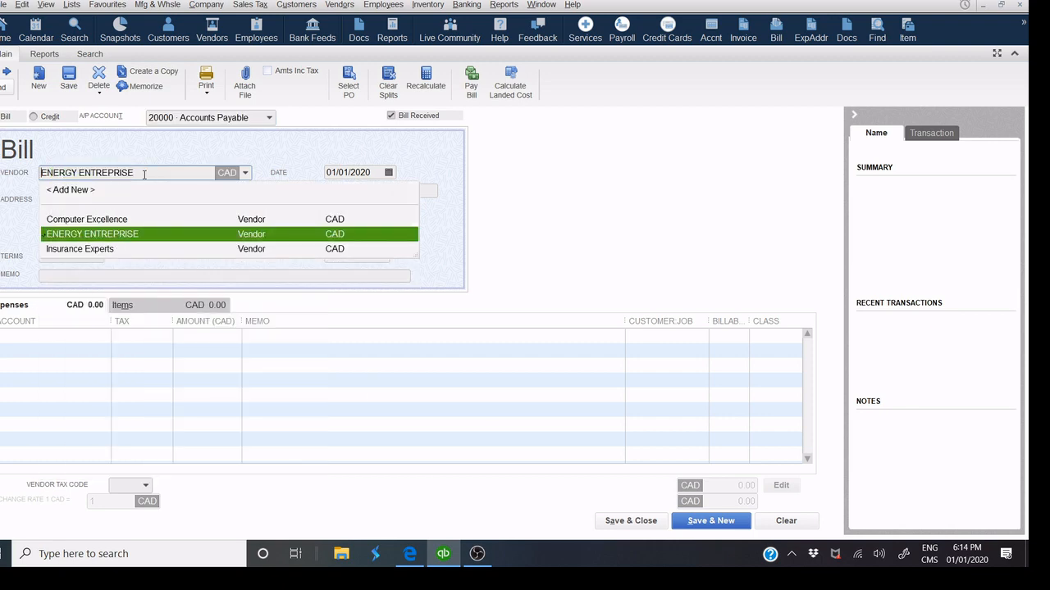
left_click(148, 238)
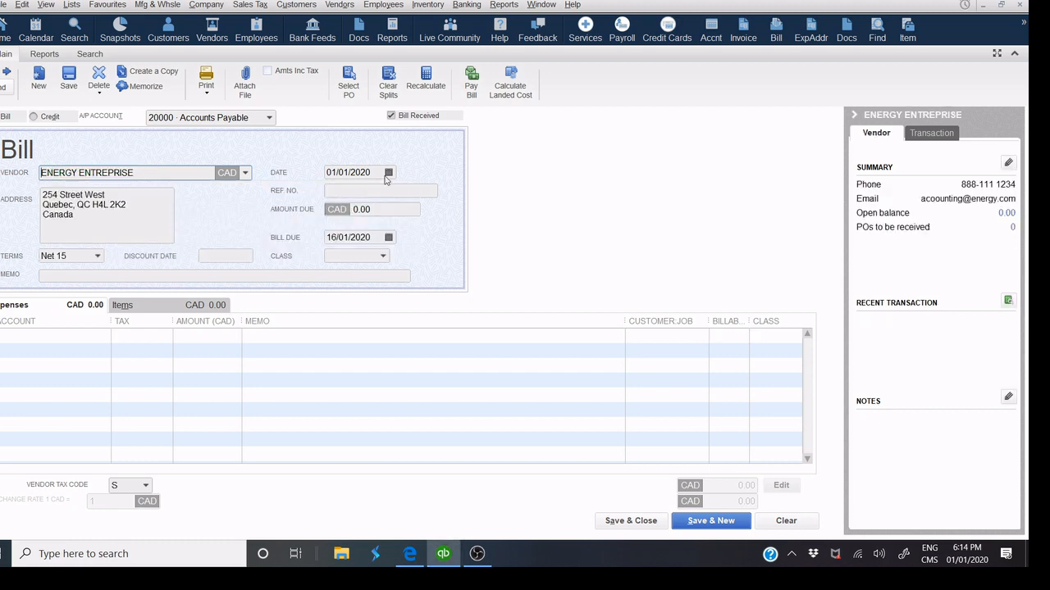
left_click(388, 172)
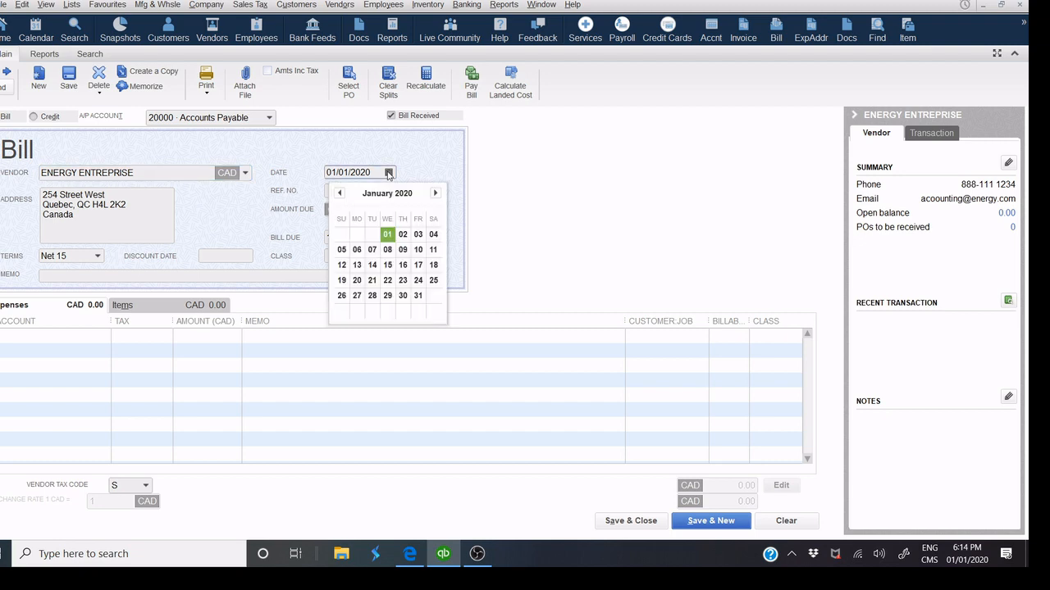
left_click(387, 237)
left_click(363, 192)
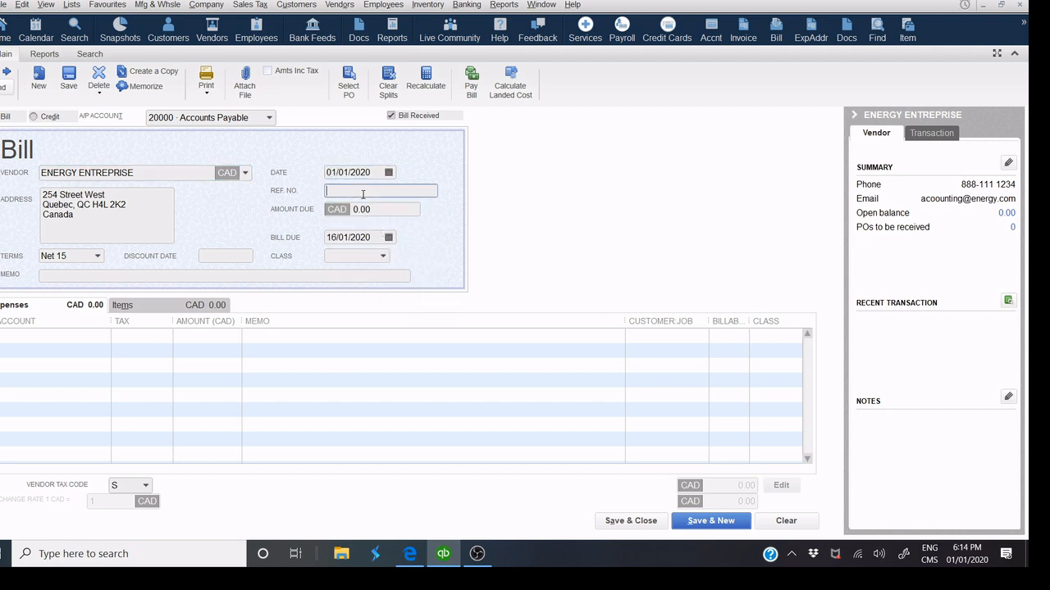
type("1253654789")
Charge the bill's expense line to account 68700 ELECTRICITY.
left_click(127, 309)
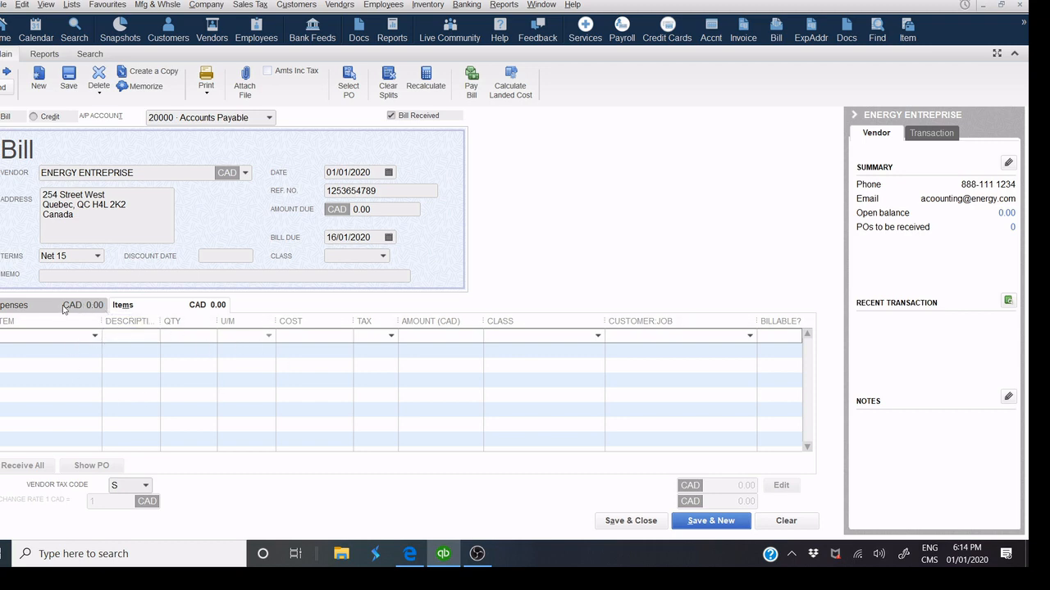
left_click(28, 307)
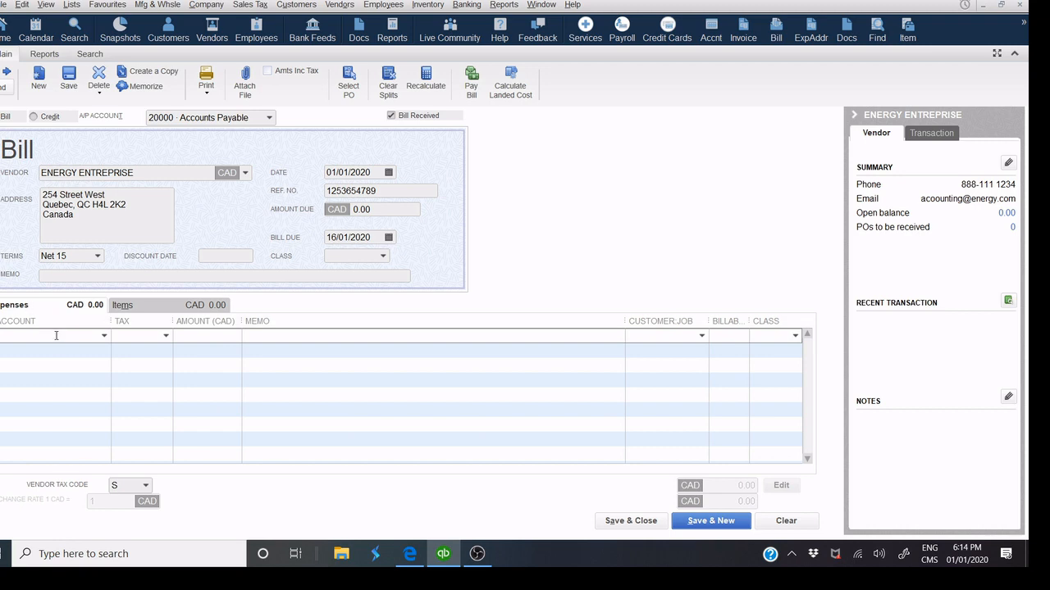
left_click(105, 337)
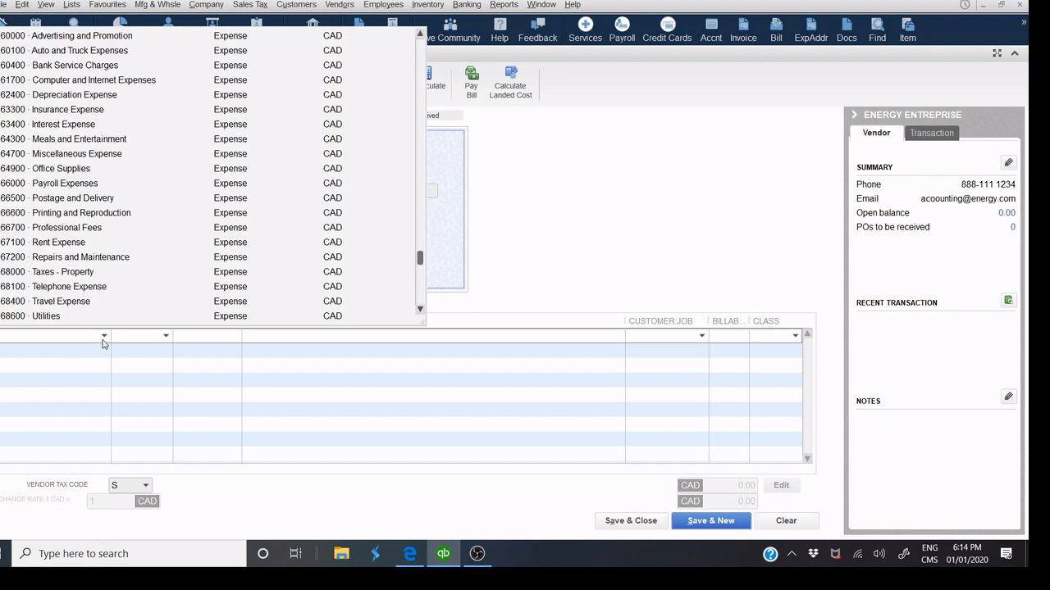
scroll(127, 116, "up", 1)
scroll(127, 116, "up", 9)
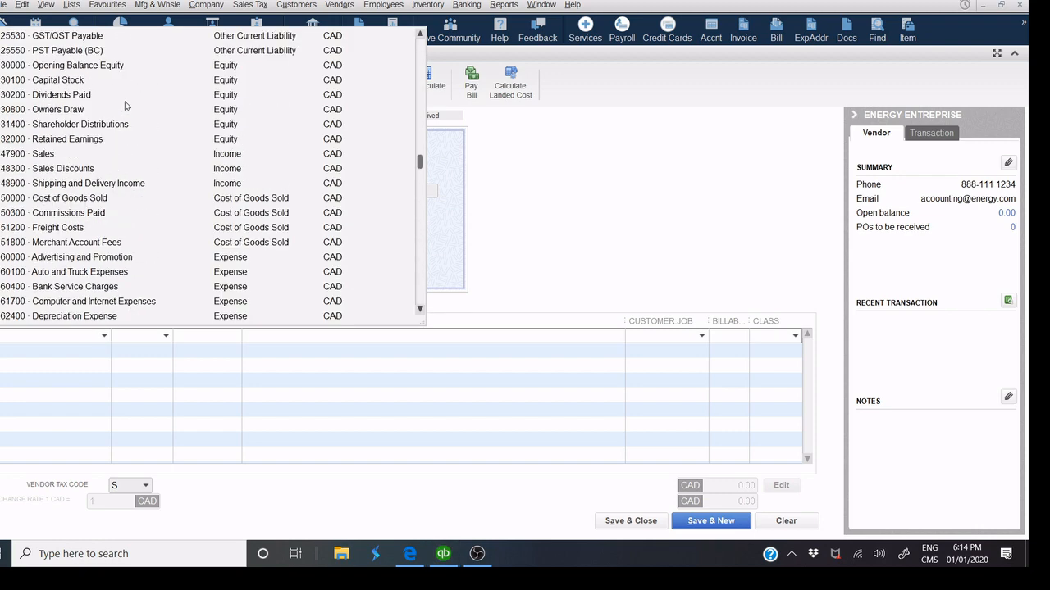
scroll(125, 105, "up", 1)
scroll(125, 107, "down", 10)
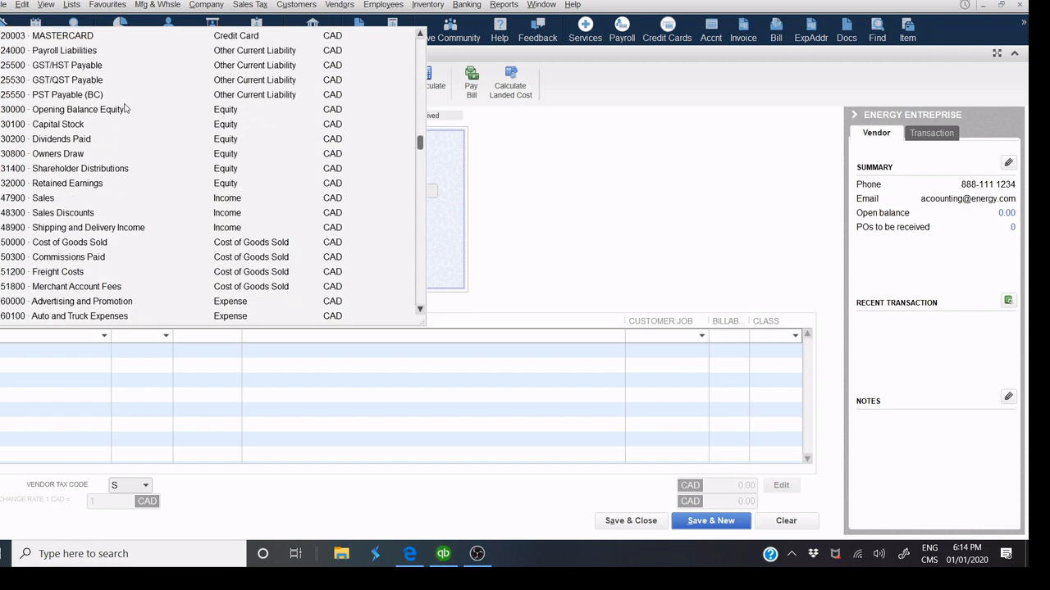
scroll(125, 109, "down", 3)
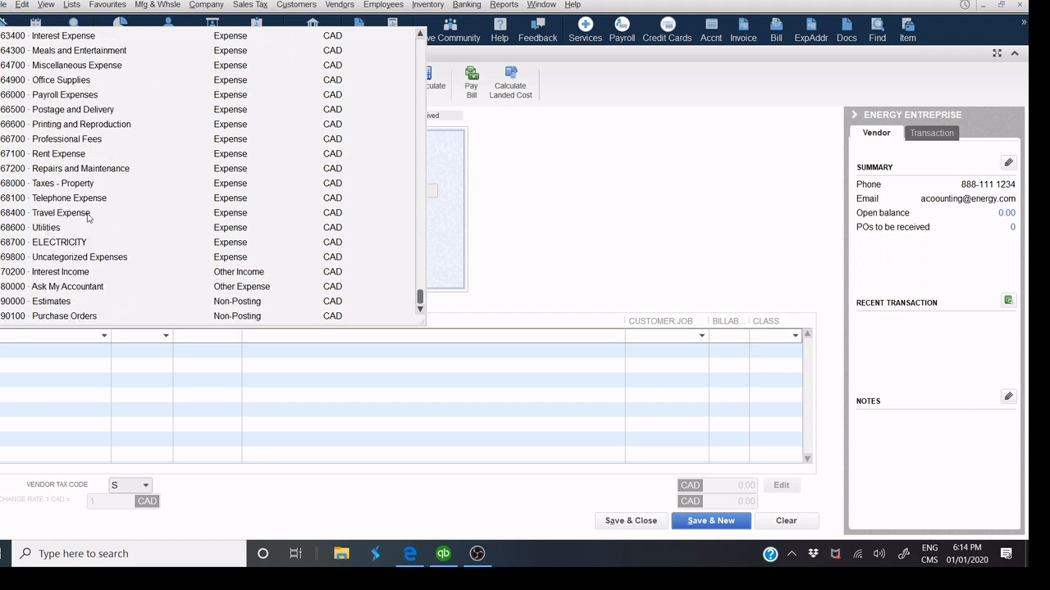
left_click(12, 245)
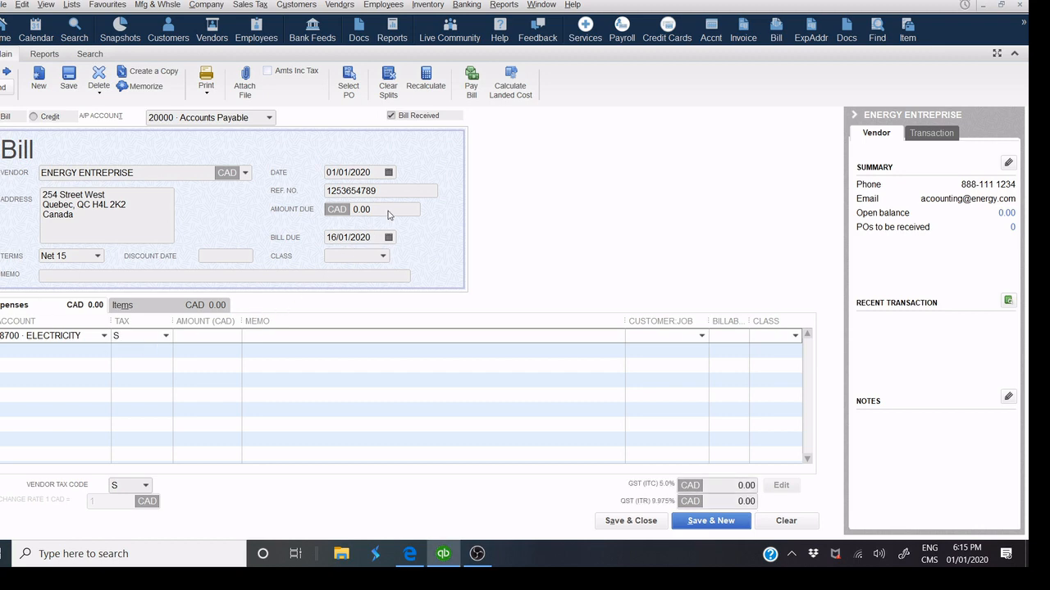
Enter amount due 2,536.00, keep vendor tax code S, and save the bill.
left_click(389, 211)
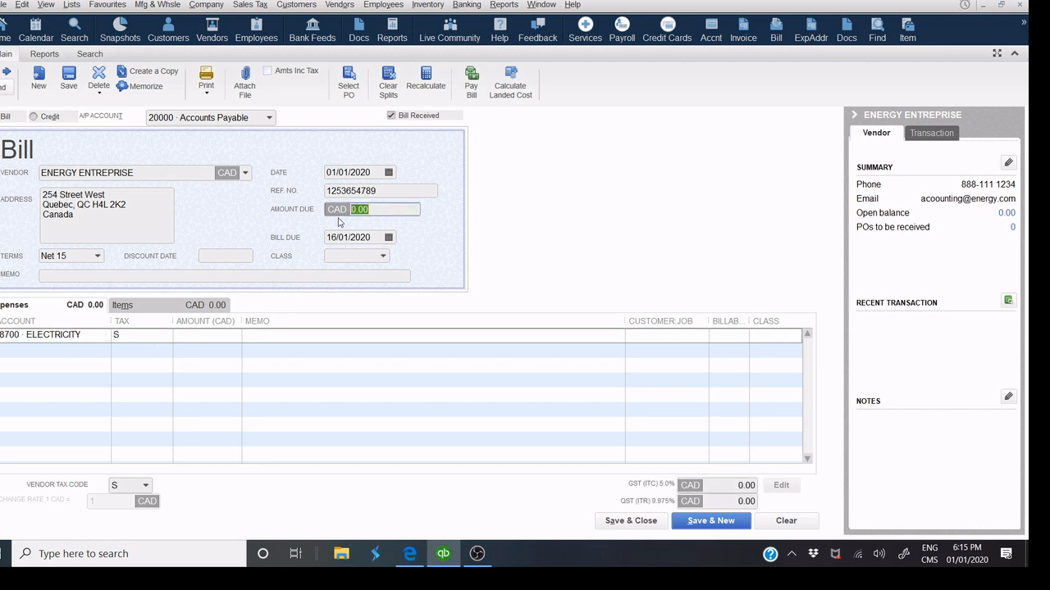
type("2536")
left_click(409, 191)
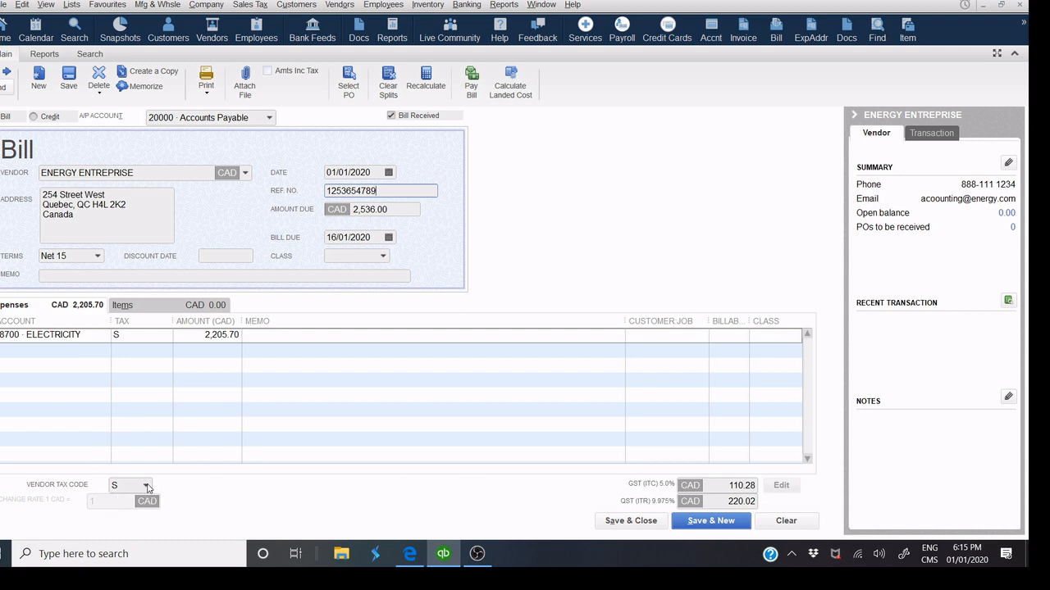
left_click(147, 488)
left_click(147, 487)
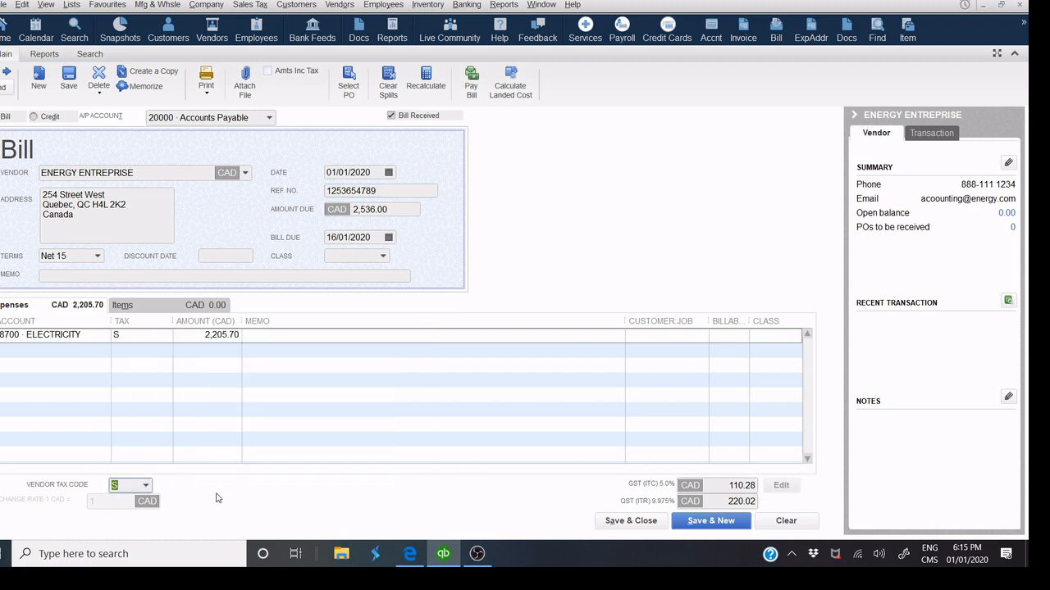
left_click(631, 524)
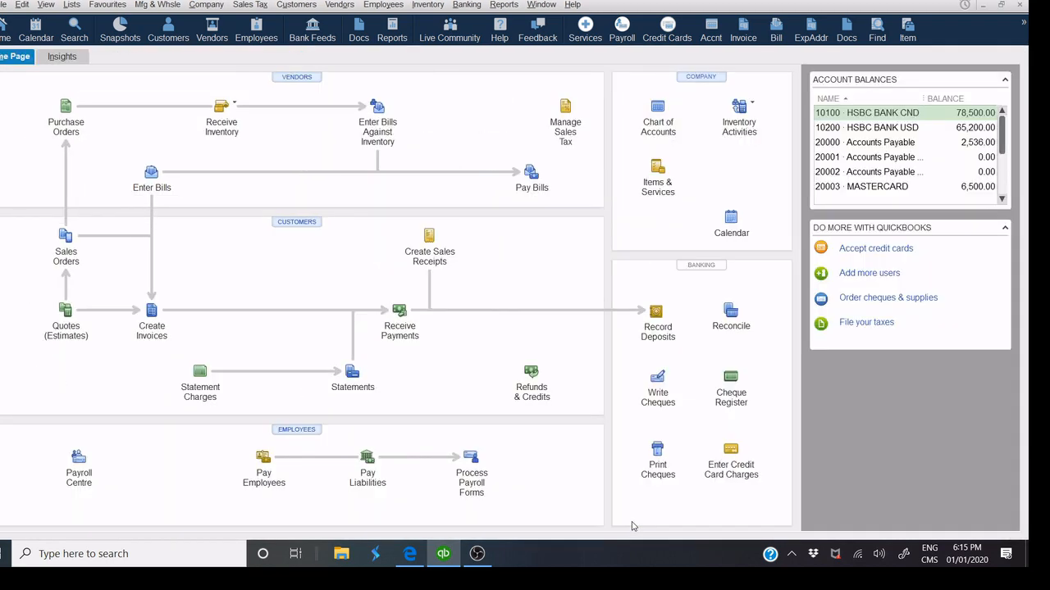
Start Receive Inventory with Bill and choose Computer Excellence as the vendor.
left_click(236, 107)
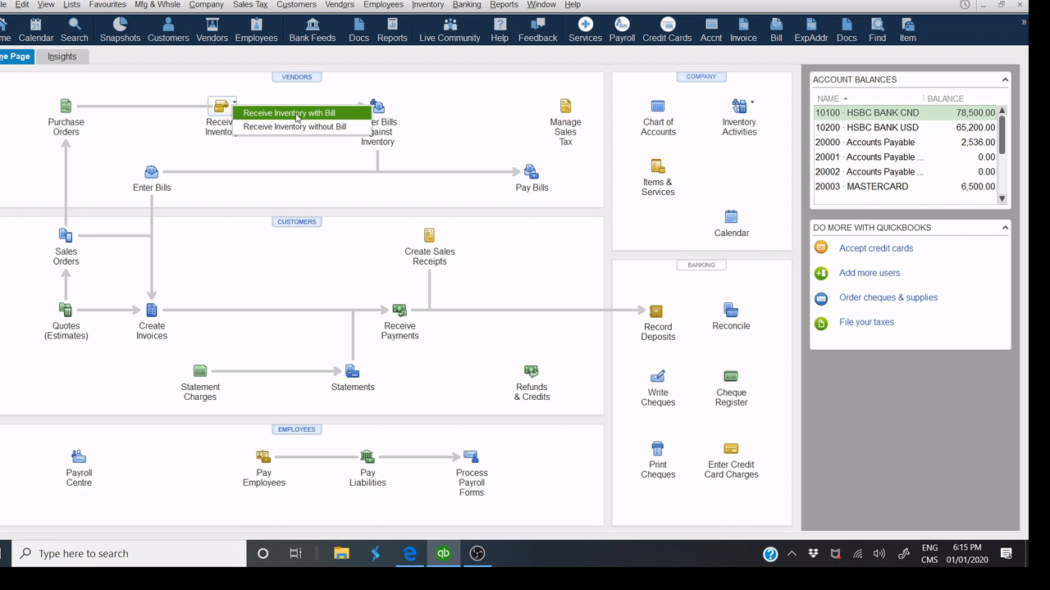
left_click(296, 118)
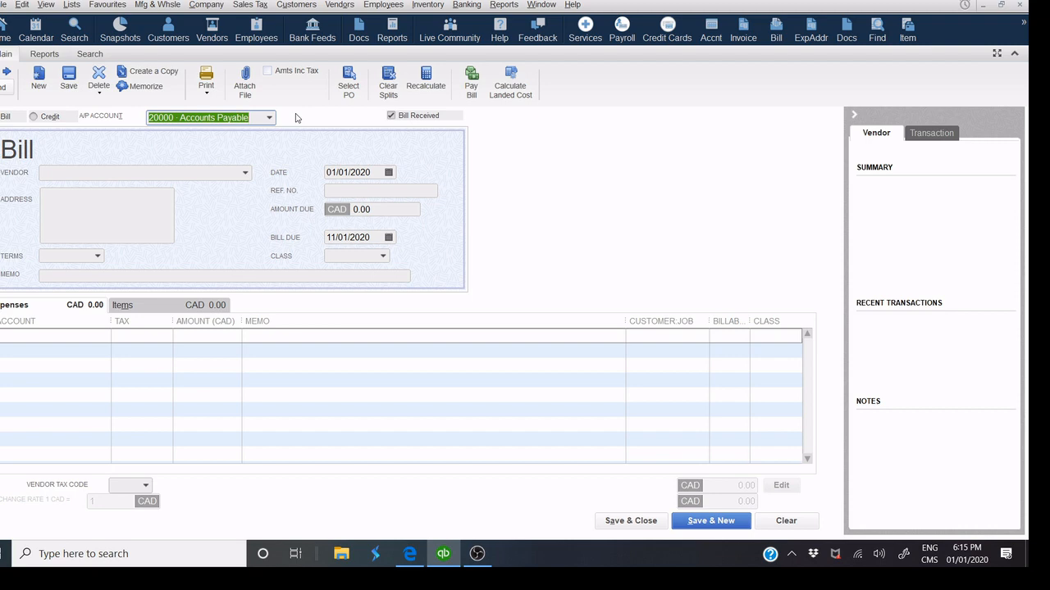
left_click(155, 177)
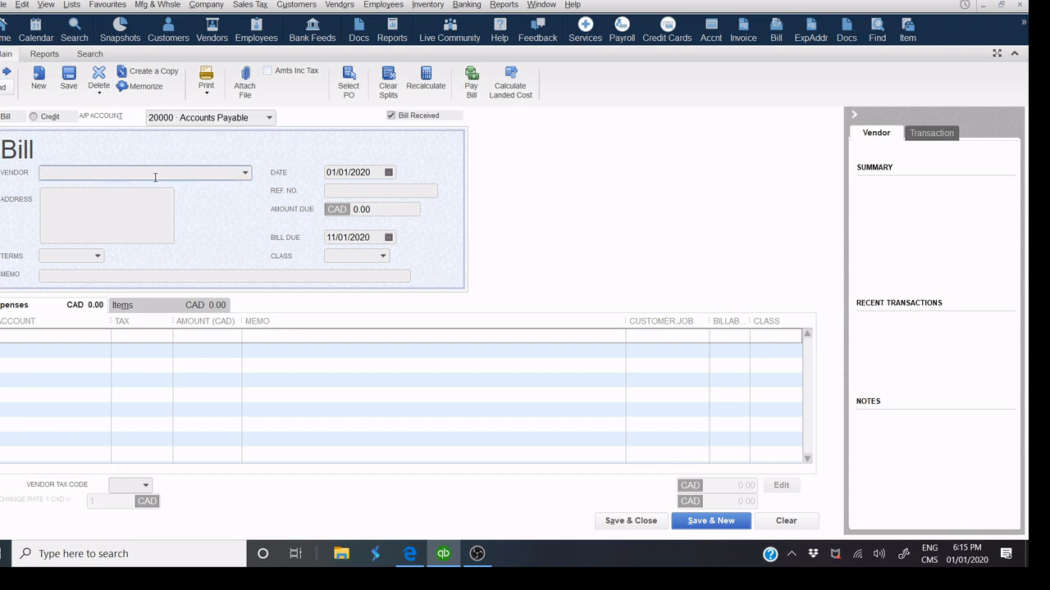
left_click(246, 173)
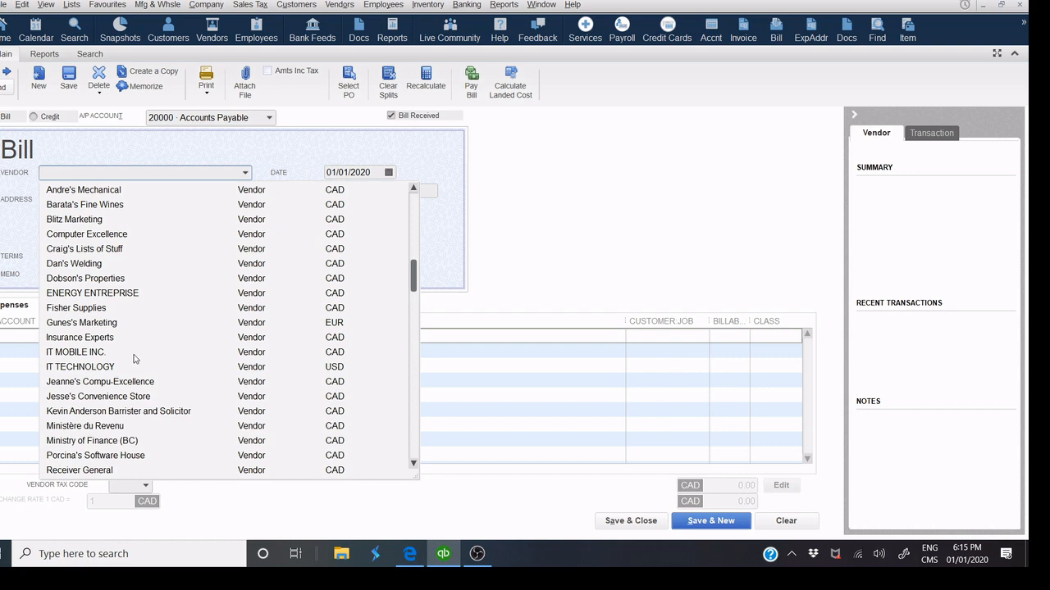
left_click(121, 237)
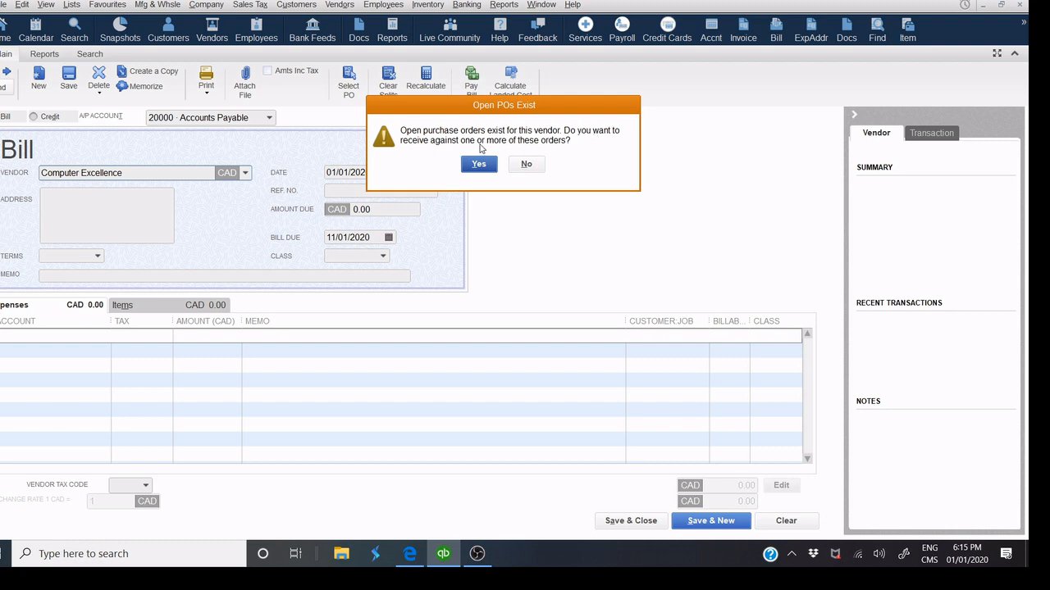
Receive against open PO 20002 and permanently dismiss the tax-code warning.
left_click(479, 165)
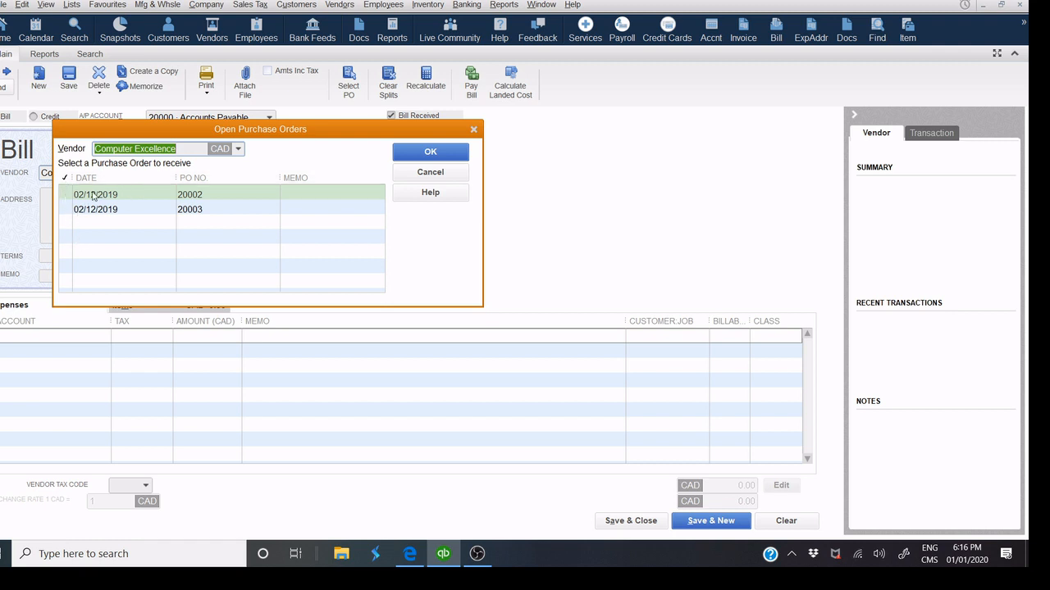
left_click(66, 195)
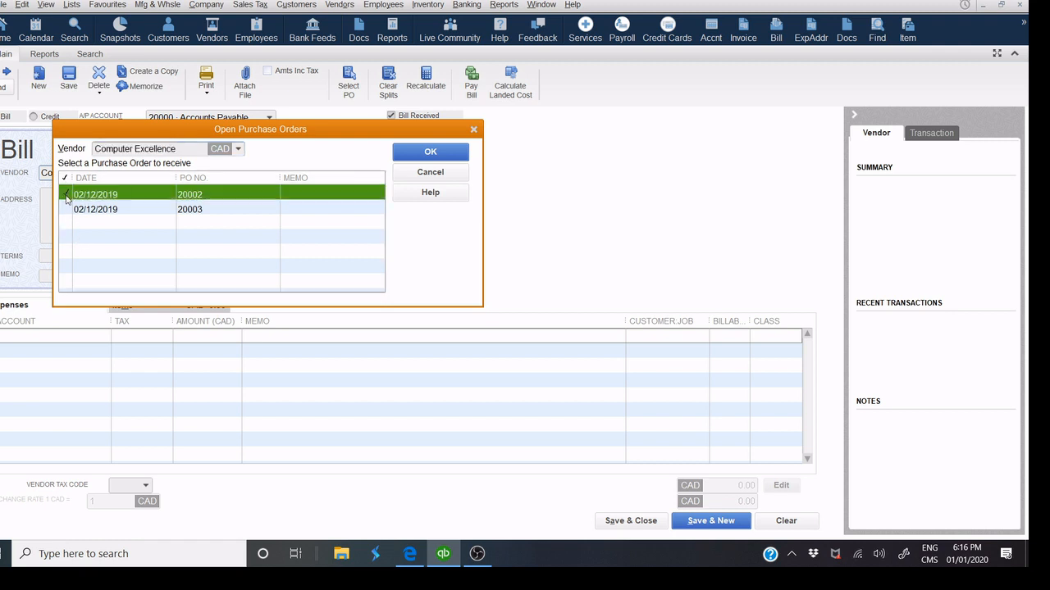
left_click(457, 156)
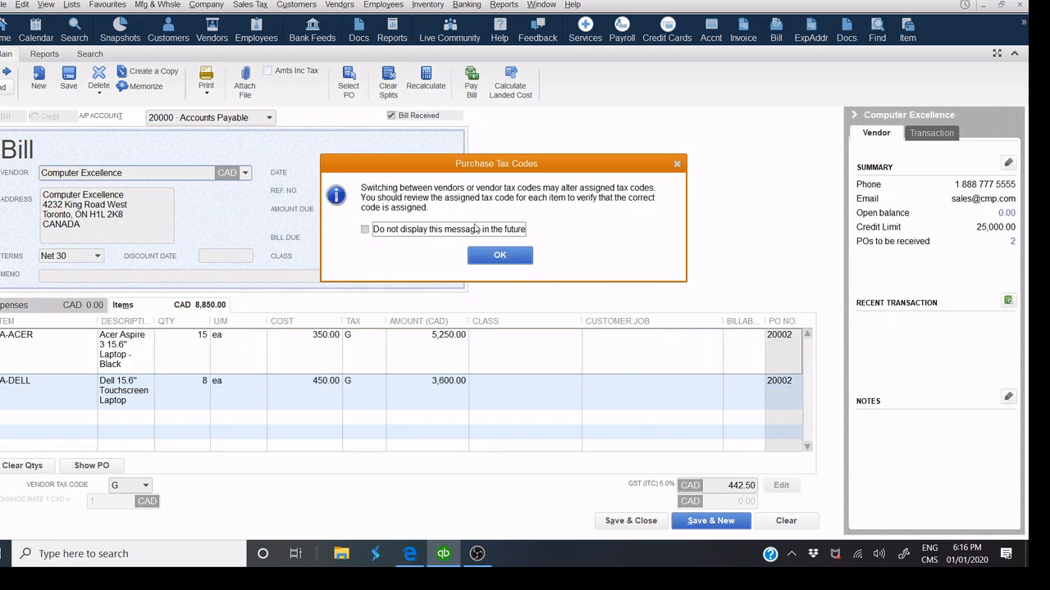
left_click(475, 229)
left_click(499, 255)
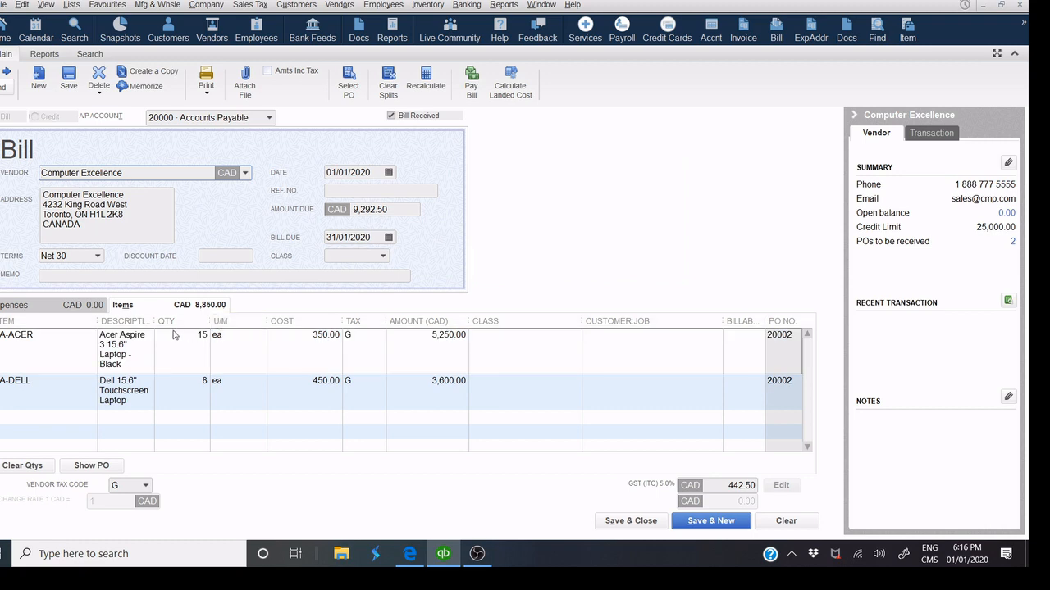
left_click_drag(155, 320, 296, 288)
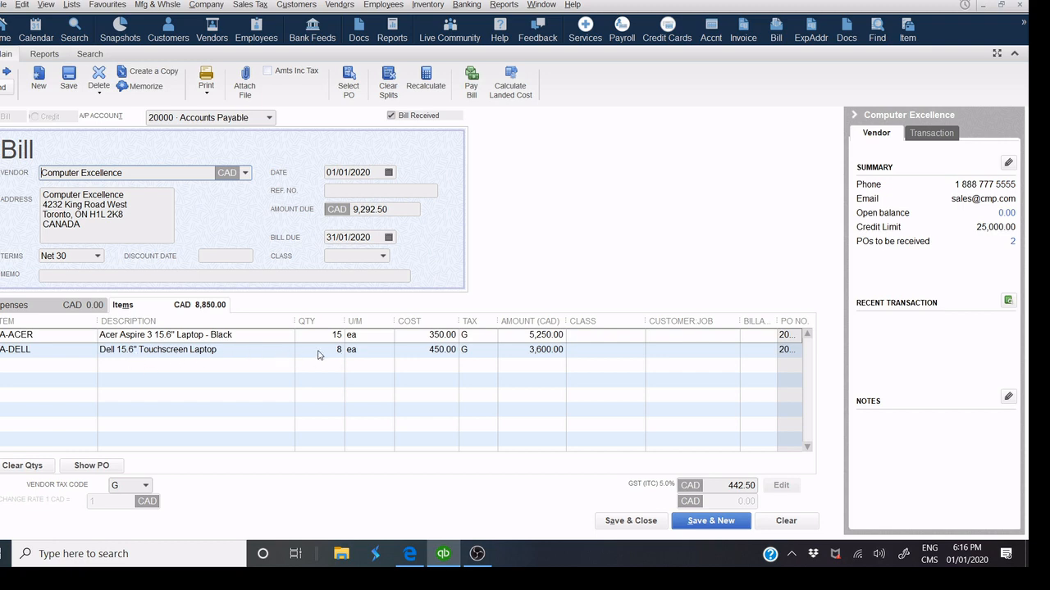
Enter the reference number, review linked PO 20002, and save the 9,292.50 bill.
left_click(357, 190)
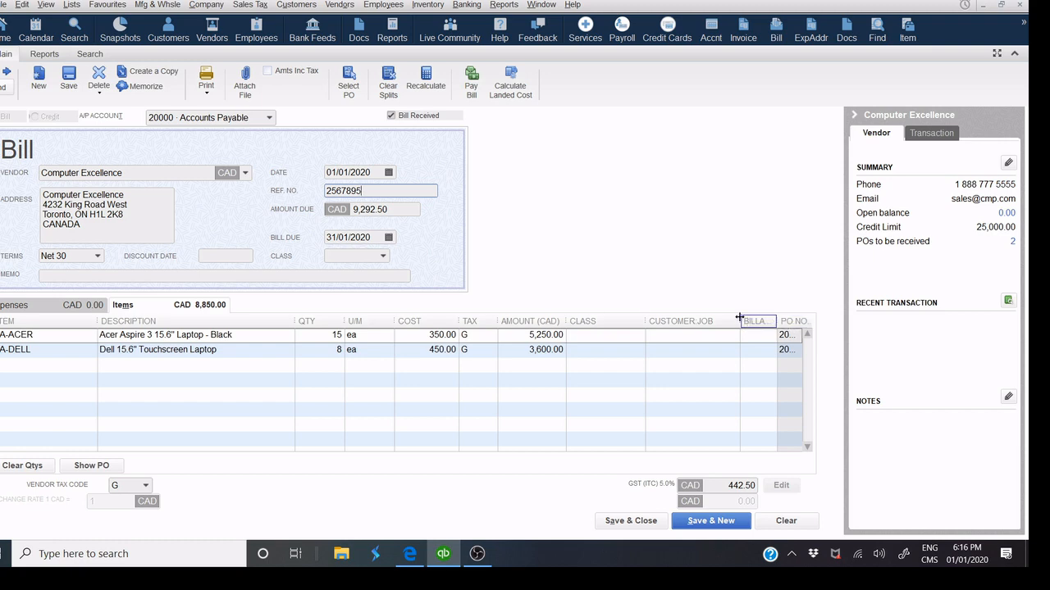
left_click_drag(639, 321, 622, 322)
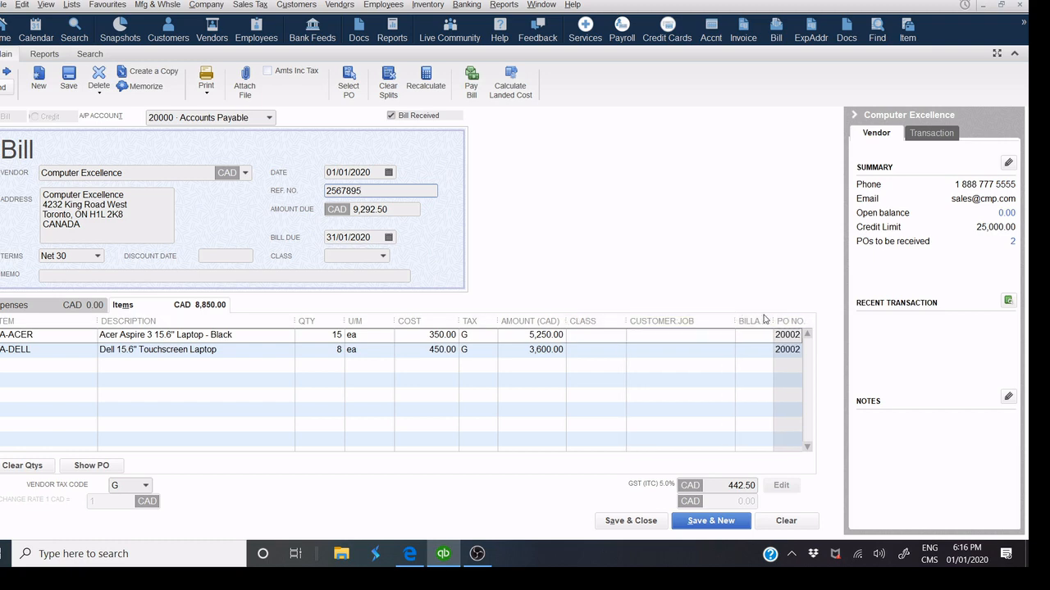
left_click_drag(769, 321, 746, 319)
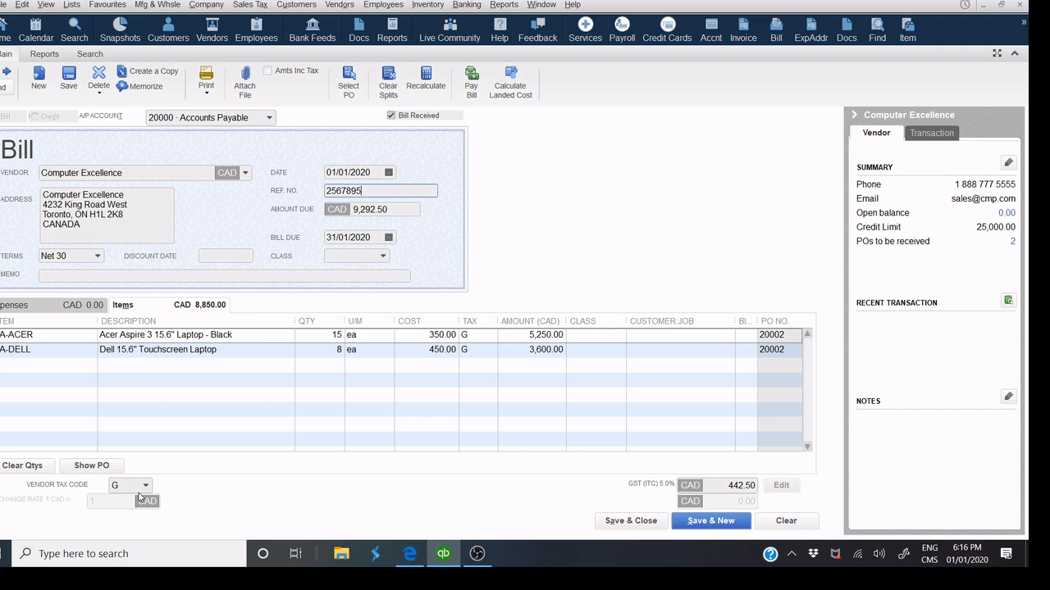
left_click(101, 469)
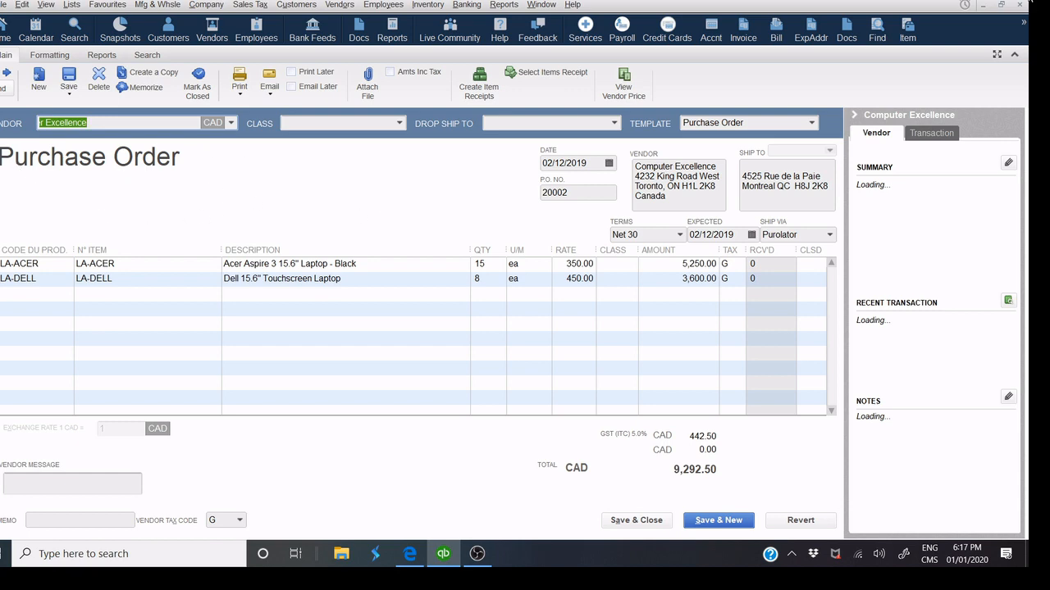
left_click(1019, 5)
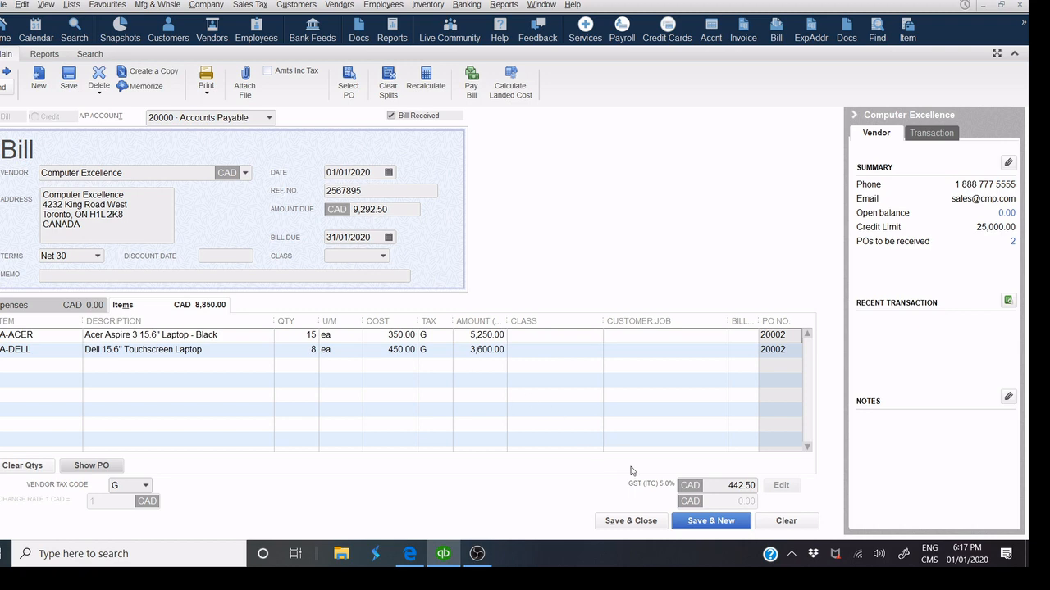
left_click(648, 526)
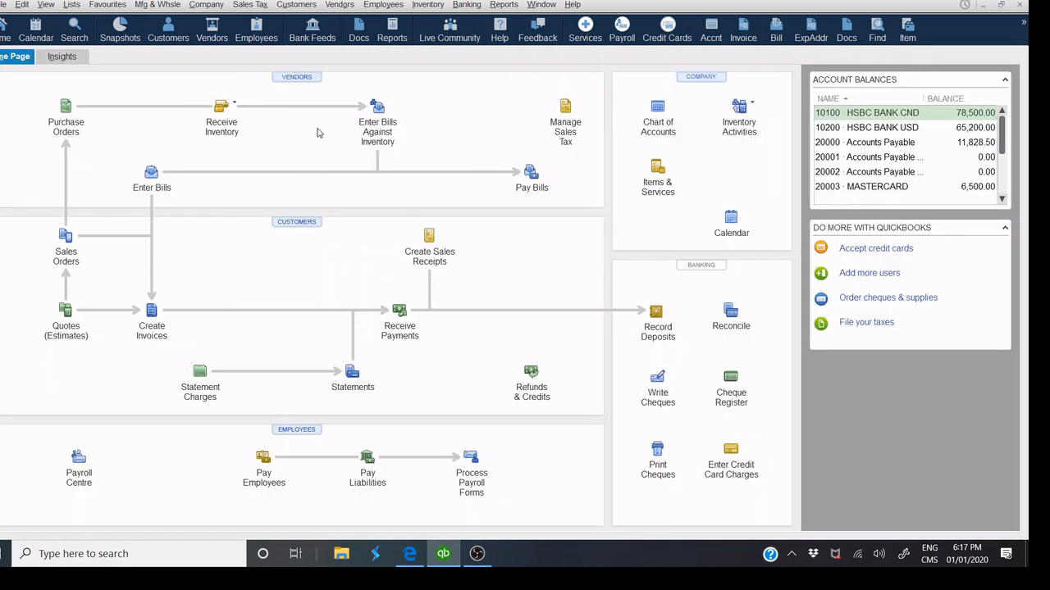
From the Vendor Centre's New Transactions menu, start a Receive Items receipt without a bill.
left_click(235, 108)
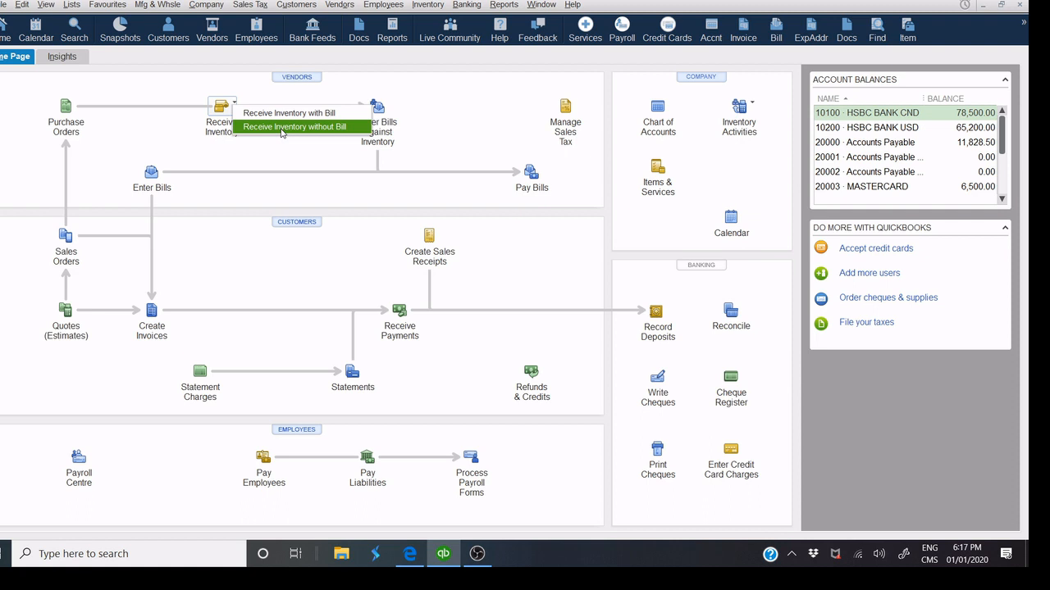
left_click(340, 77)
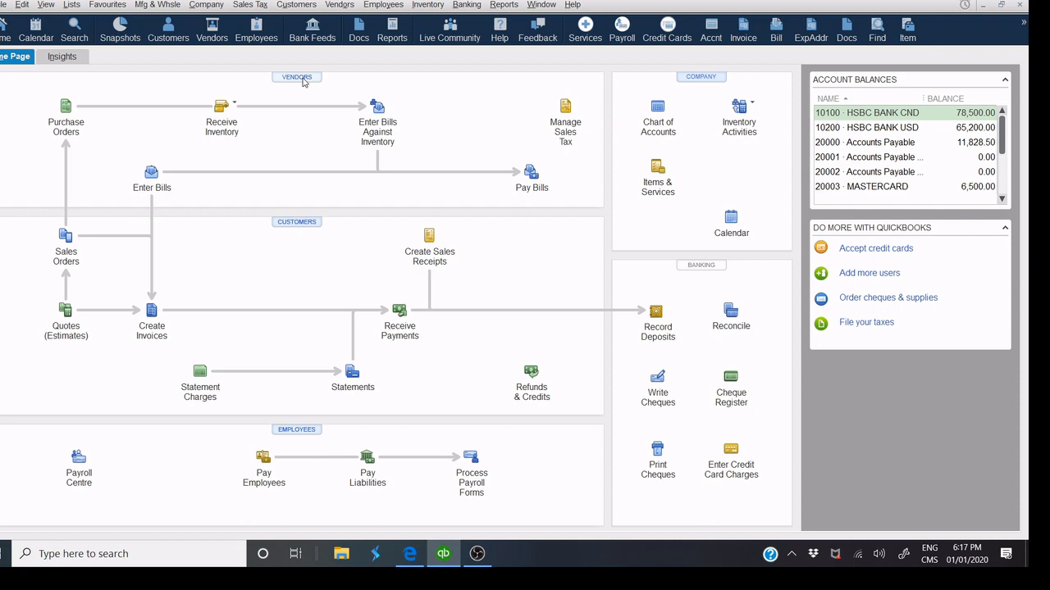
left_click(302, 79)
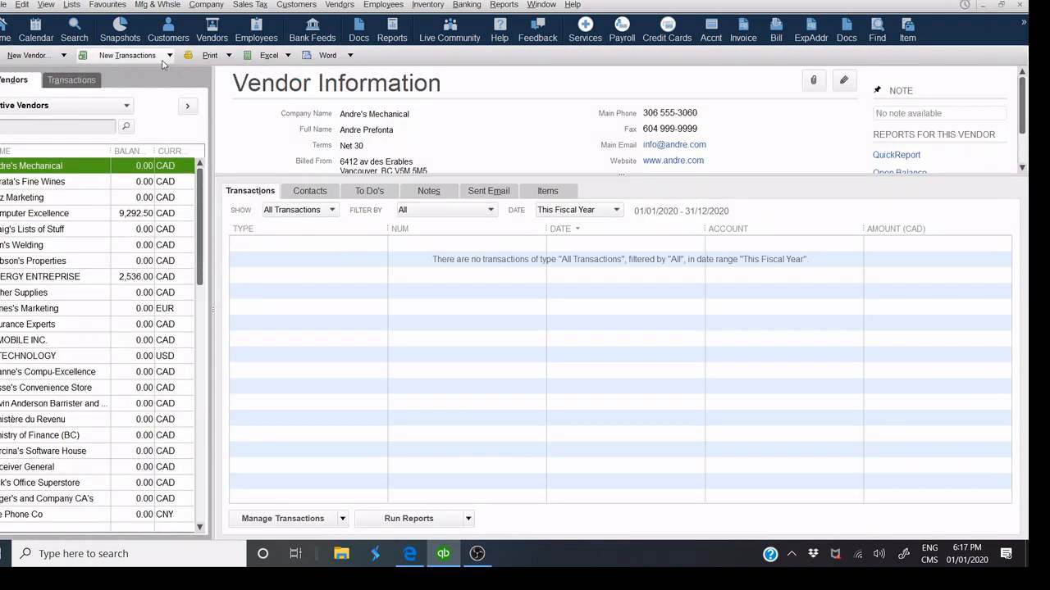
left_click(162, 59)
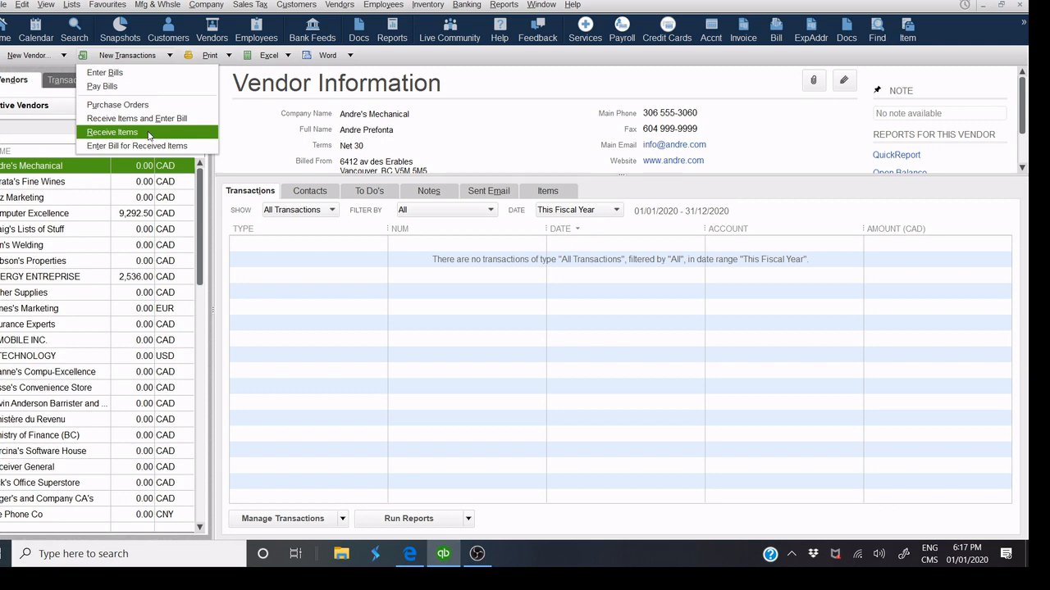
left_click(113, 132)
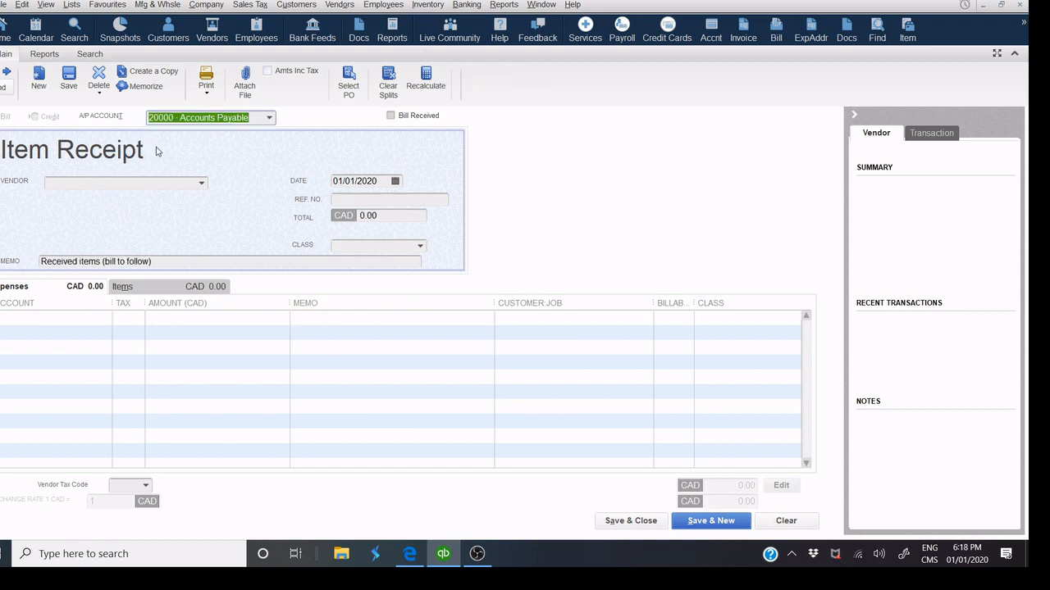
Choose Computer Excellence as the vendor and fill the receipt from open purchase order 20003.
left_click(90, 183)
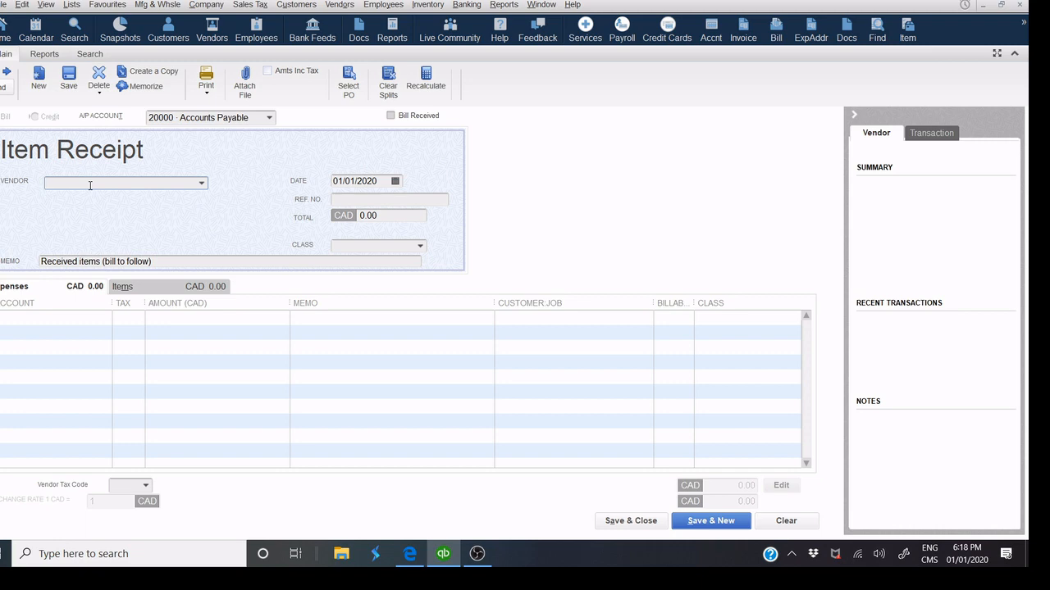
type("Computer Excellence")
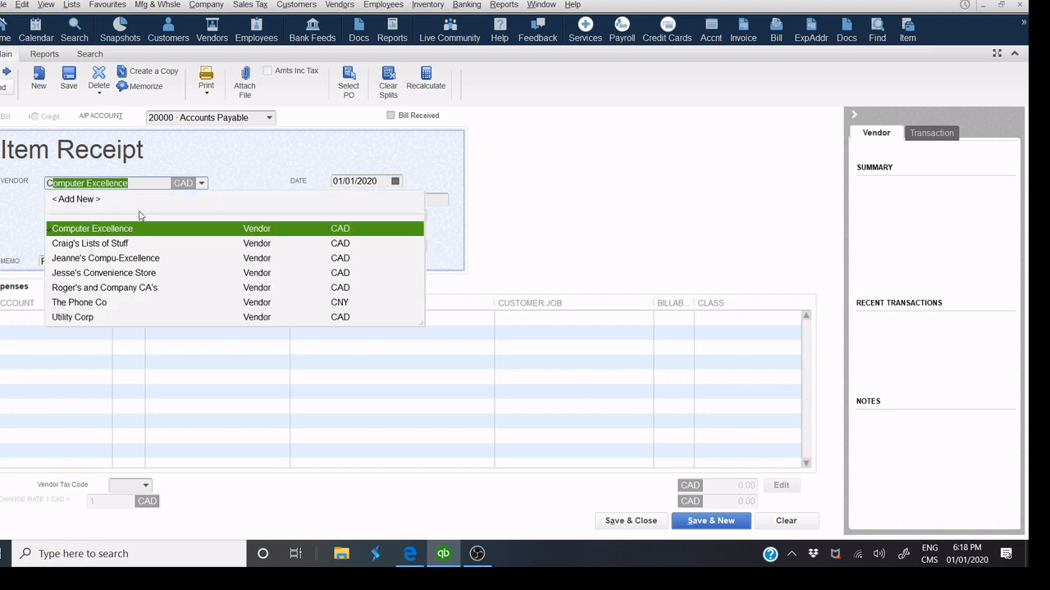
left_click(139, 228)
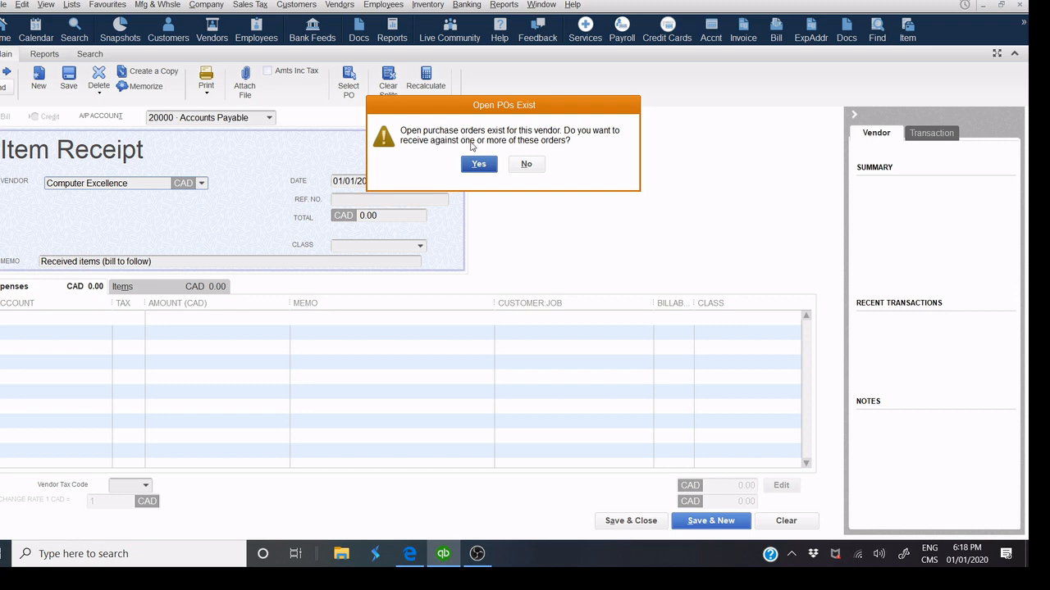
left_click(478, 164)
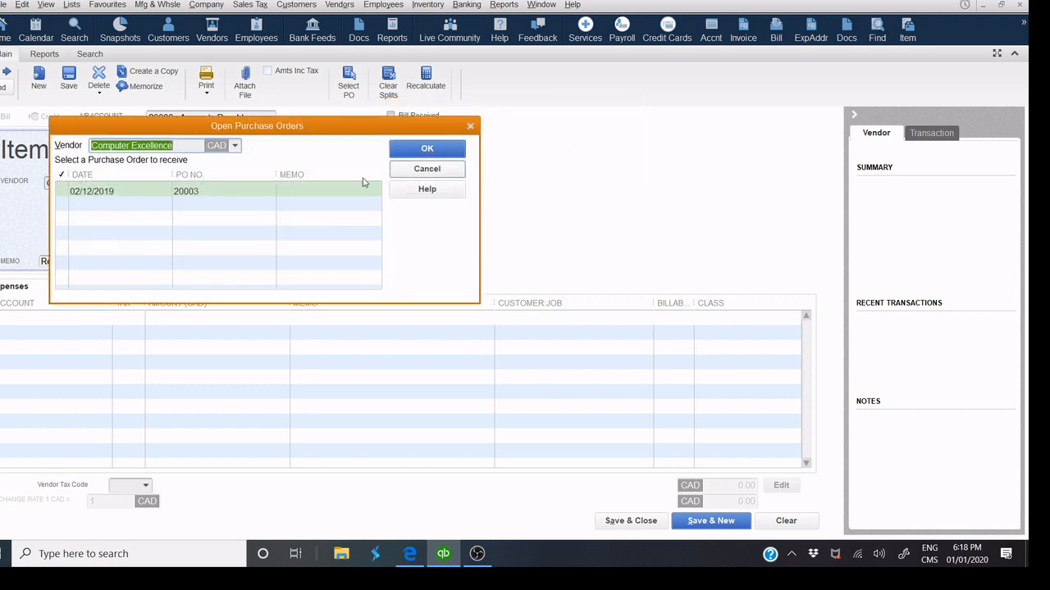
left_click(61, 193)
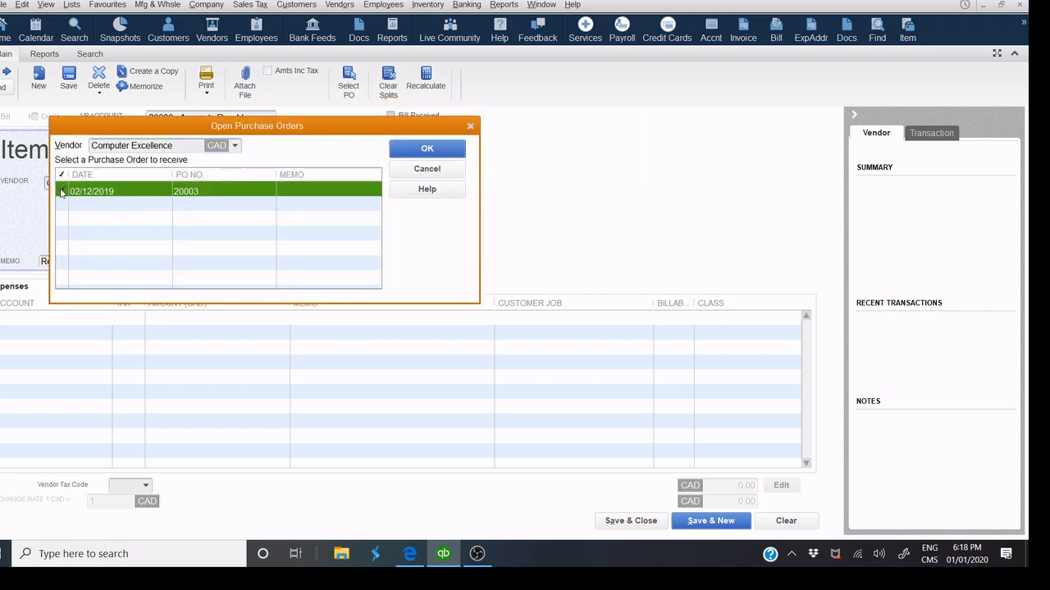
left_click(401, 150)
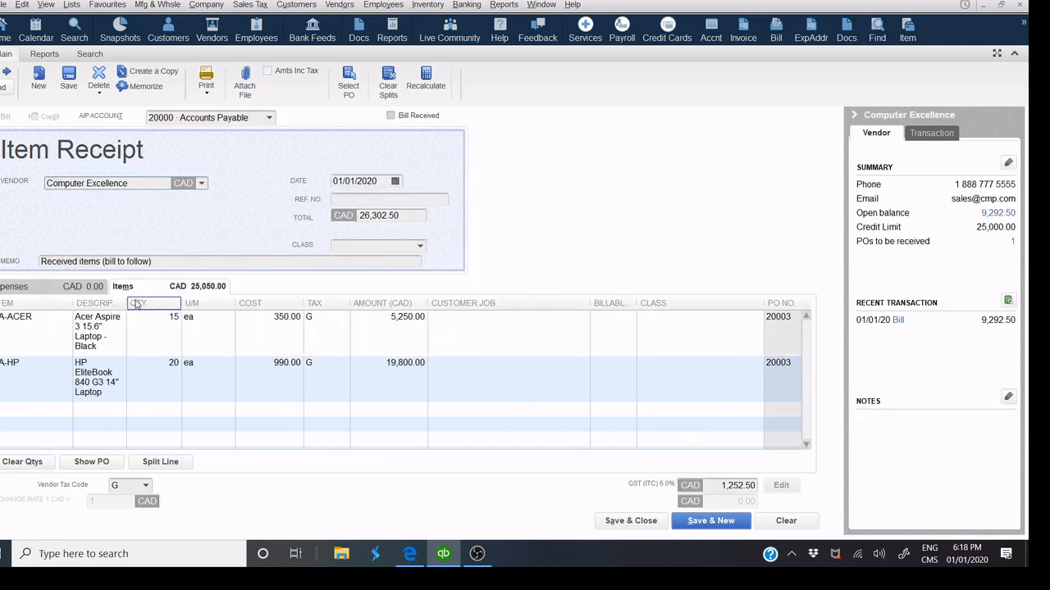
Widen the Description column and enter receipt reference number 3256879.
left_click_drag(127, 303, 270, 296)
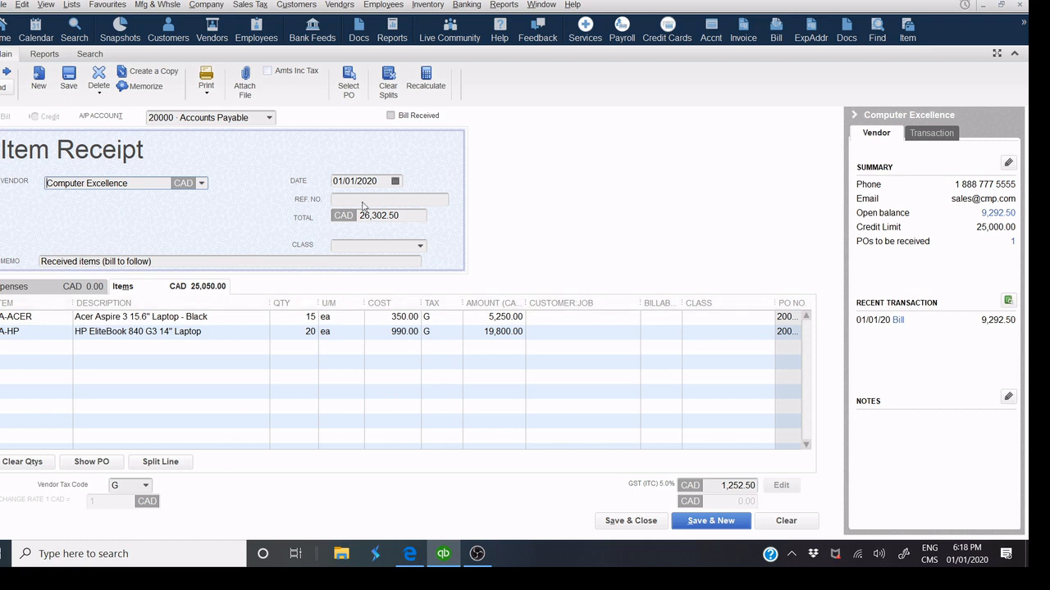
left_click(366, 201)
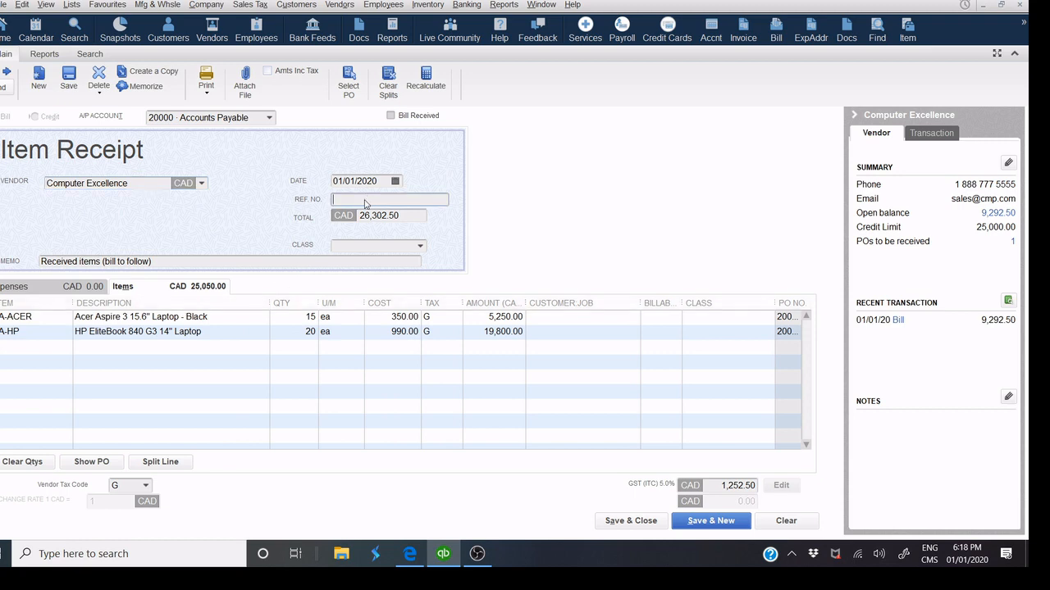
type("3256879")
Save the item receipt and reopen it from the Vendor Centre's Item Receipts list.
left_click(617, 529)
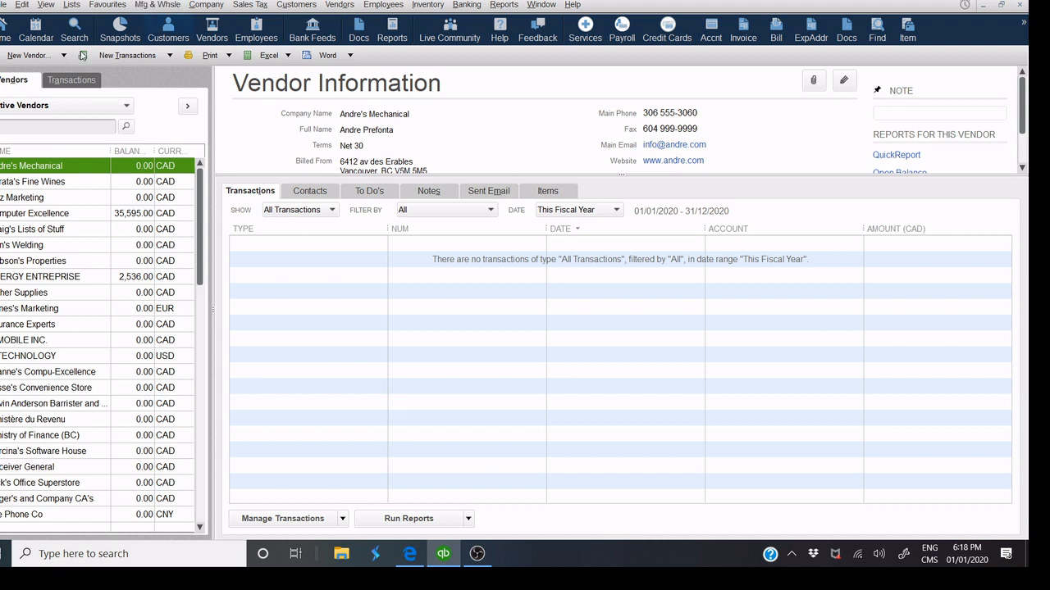
left_click(82, 79)
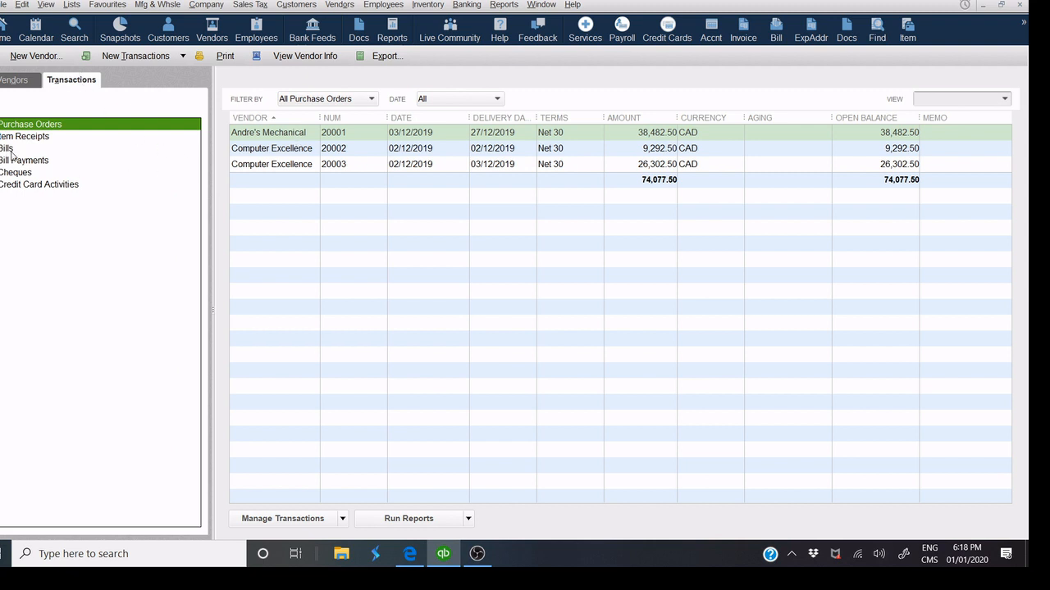
left_click(37, 137)
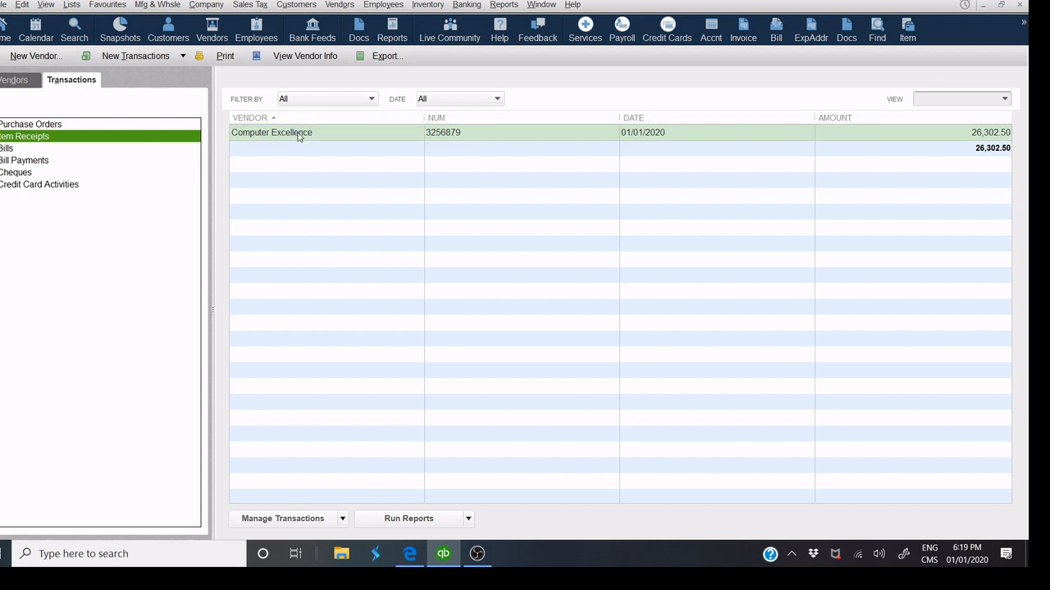
left_click(298, 136)
double_click(298, 133)
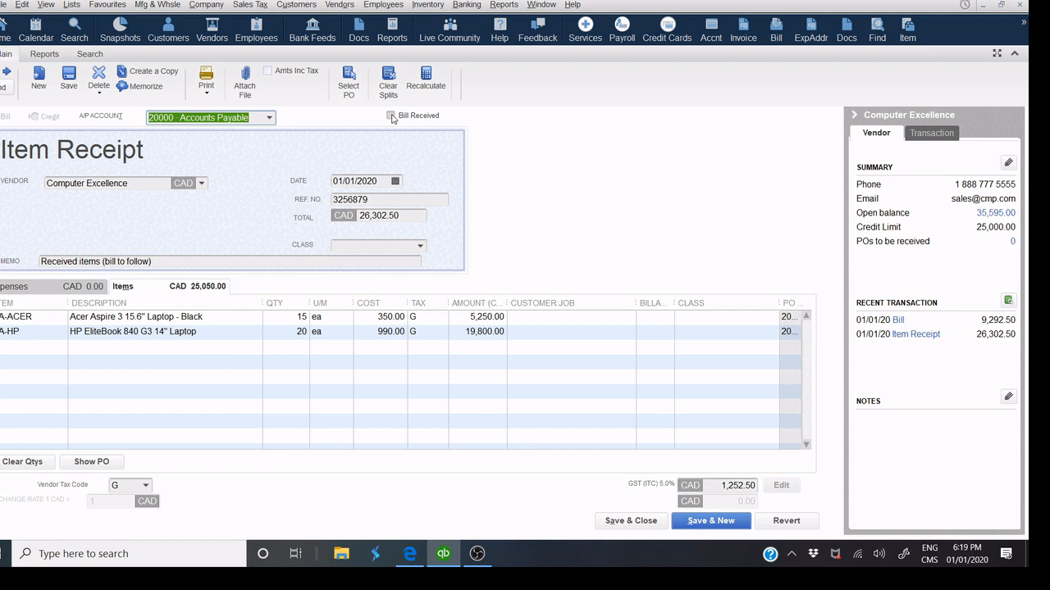
Mark the bill as received and move the reference into the memo as 'RECEIPT N : 3256879'.
left_click(391, 115)
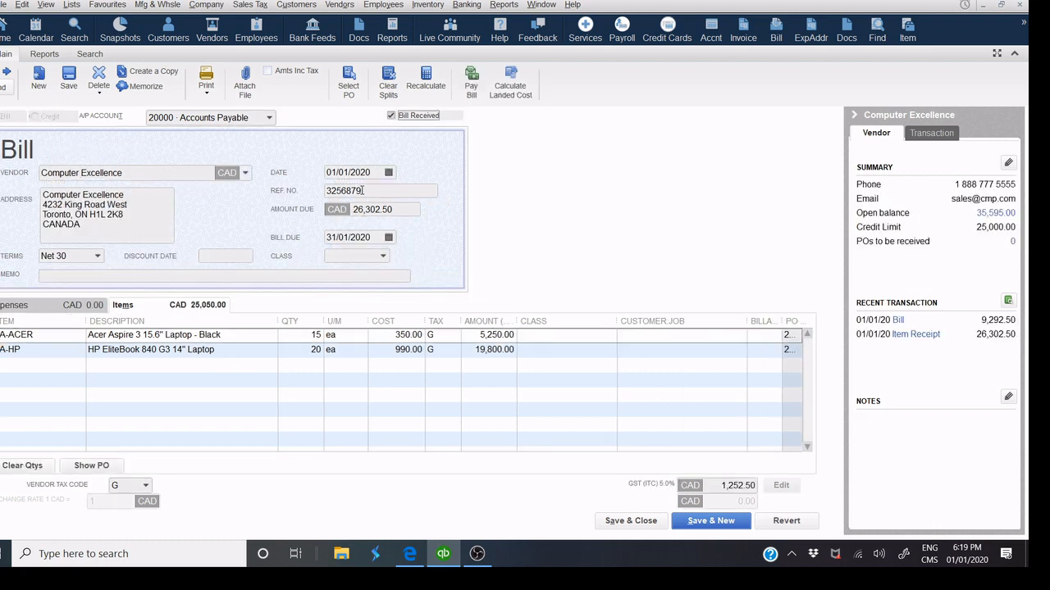
left_click_drag(363, 190, 328, 191)
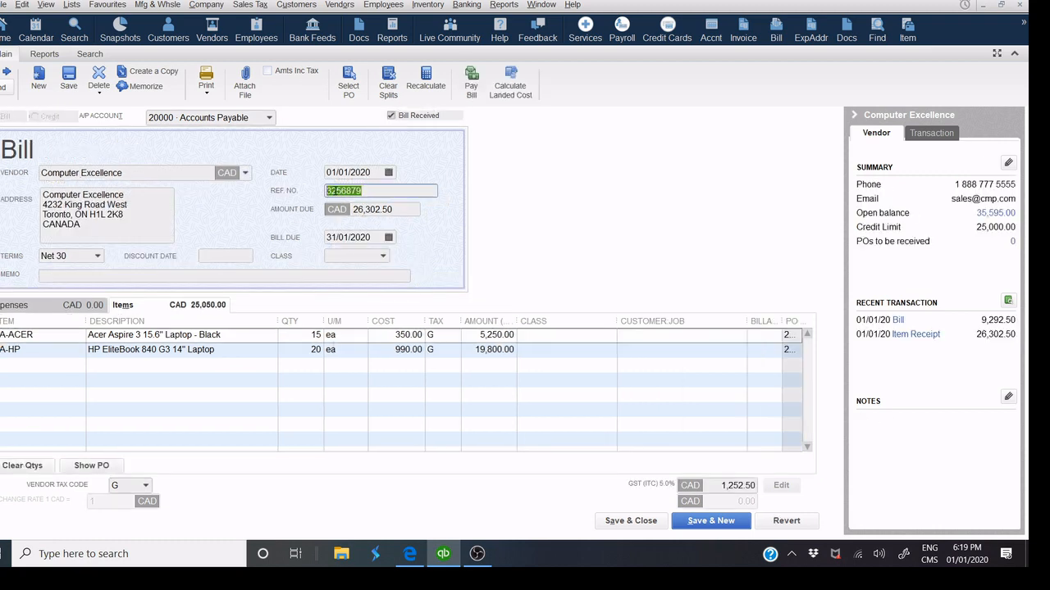
right_click(335, 192)
left_click(352, 217)
left_click(178, 277)
type("REC")
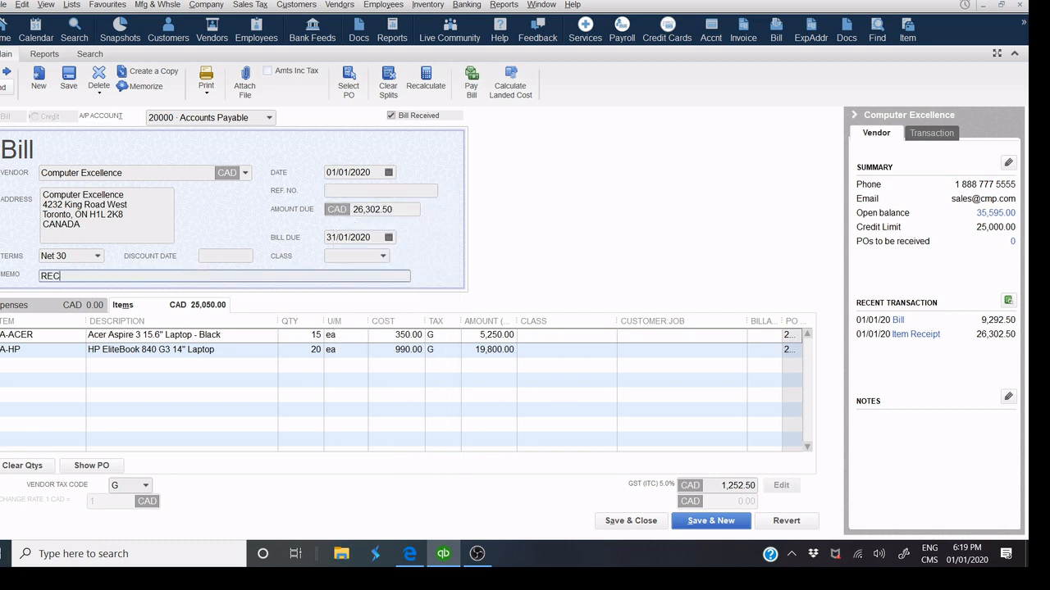
type("EIPT N : 3256879")
Enter bill reference 2564789 and save, accepting the change and the credit limit warning.
left_click(414, 191)
type("25647890")
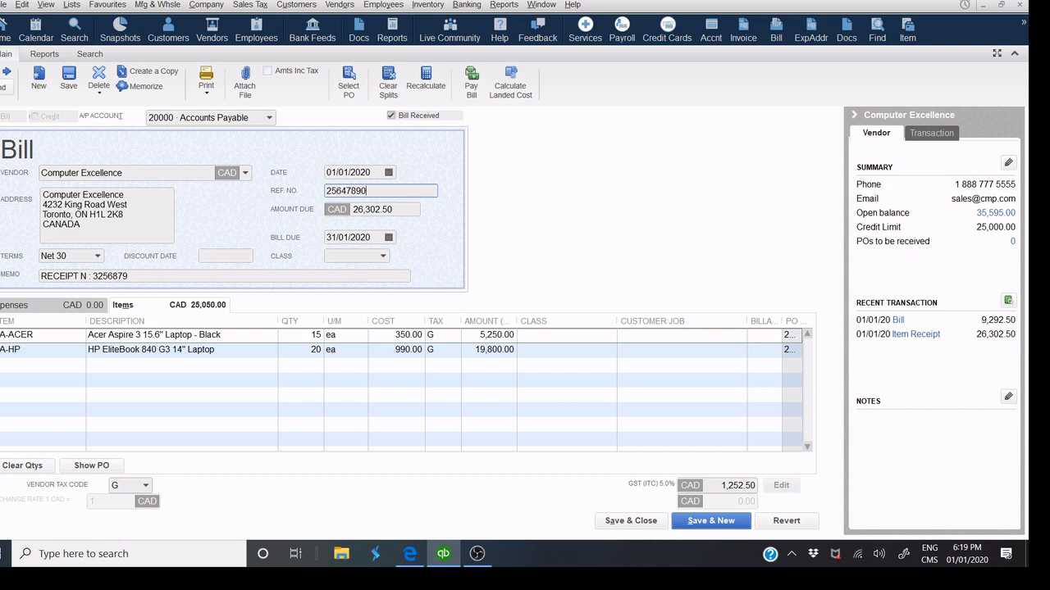
left_click(641, 524)
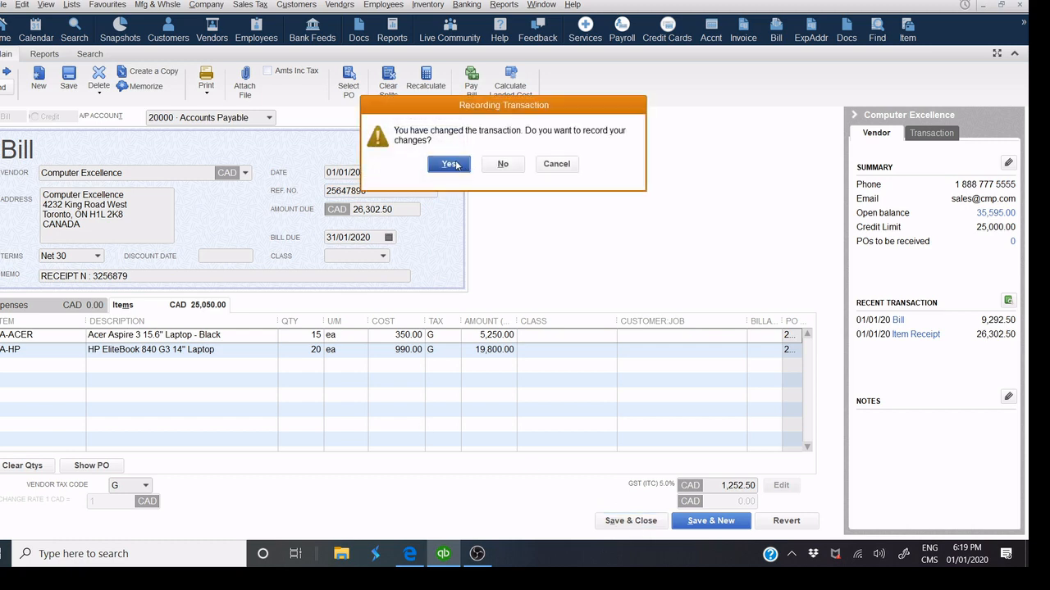
left_click(452, 164)
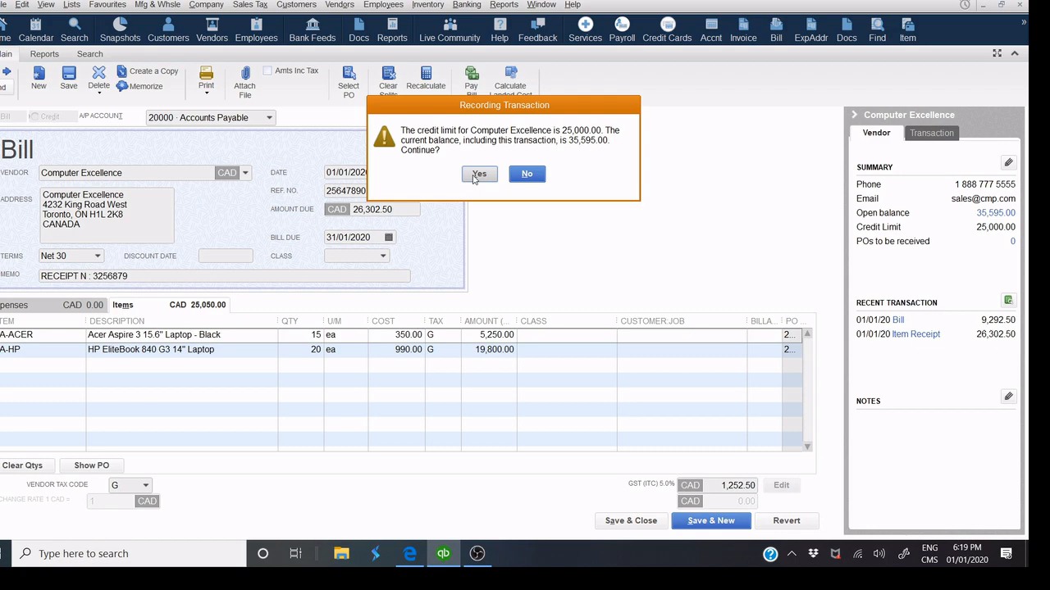
left_click(479, 175)
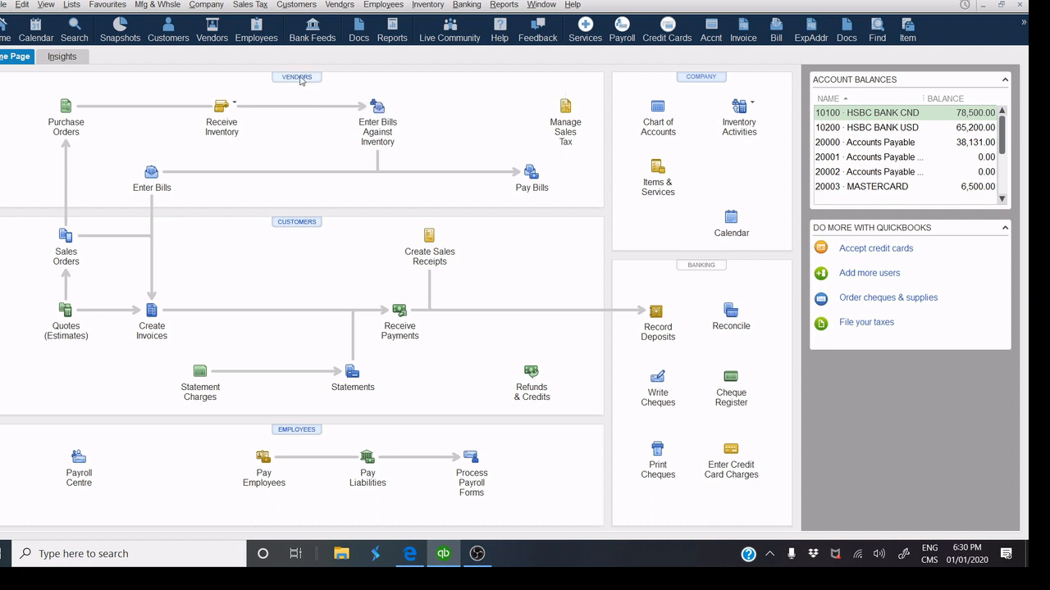
From the Vendor Centre's New Transactions, start a Receive Items and Enter Bill form.
left_click(301, 80)
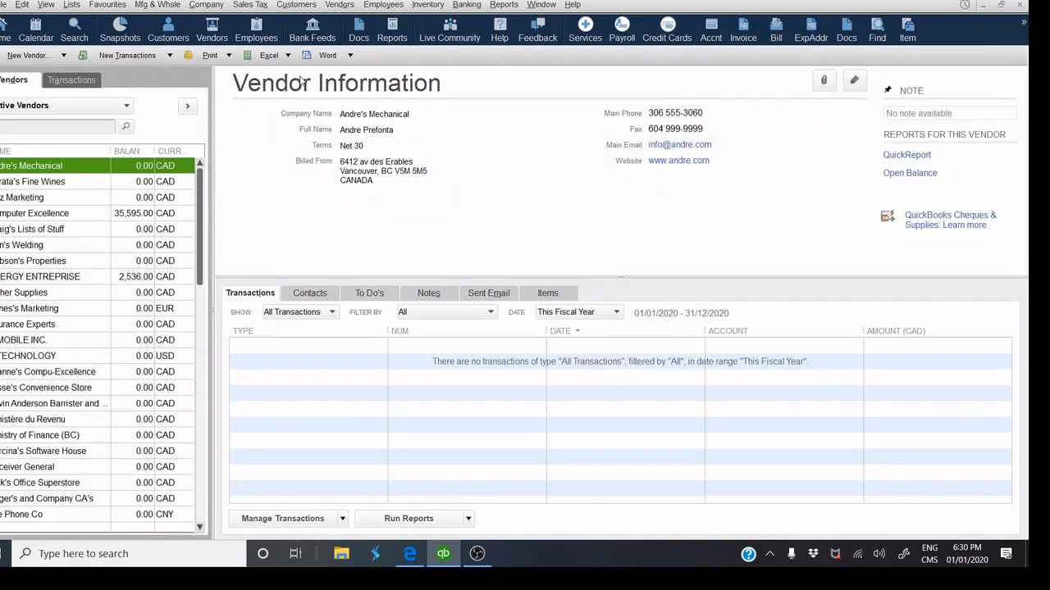
left_click(151, 58)
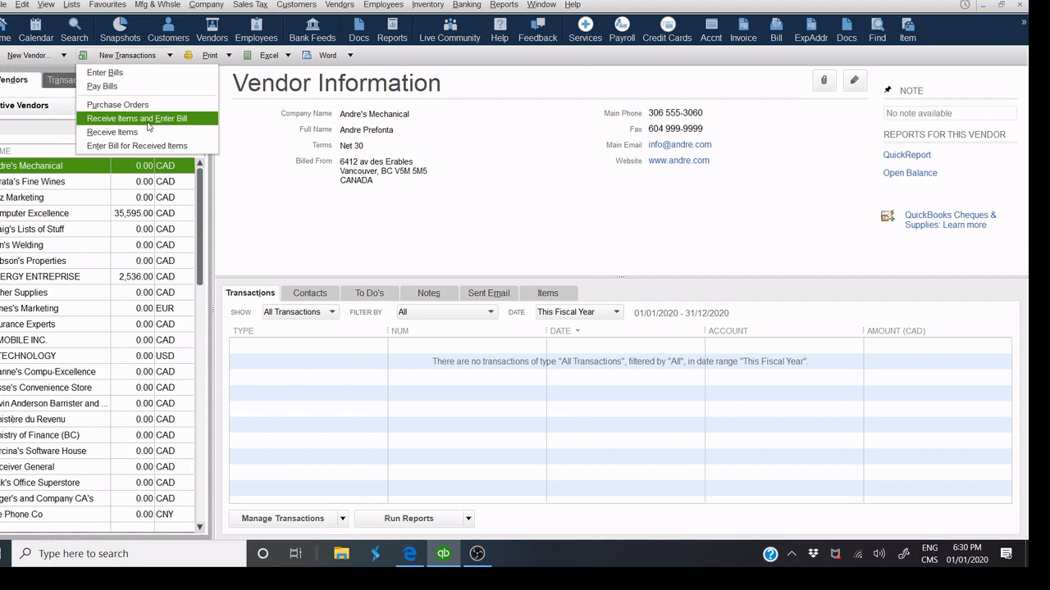
left_click(148, 125)
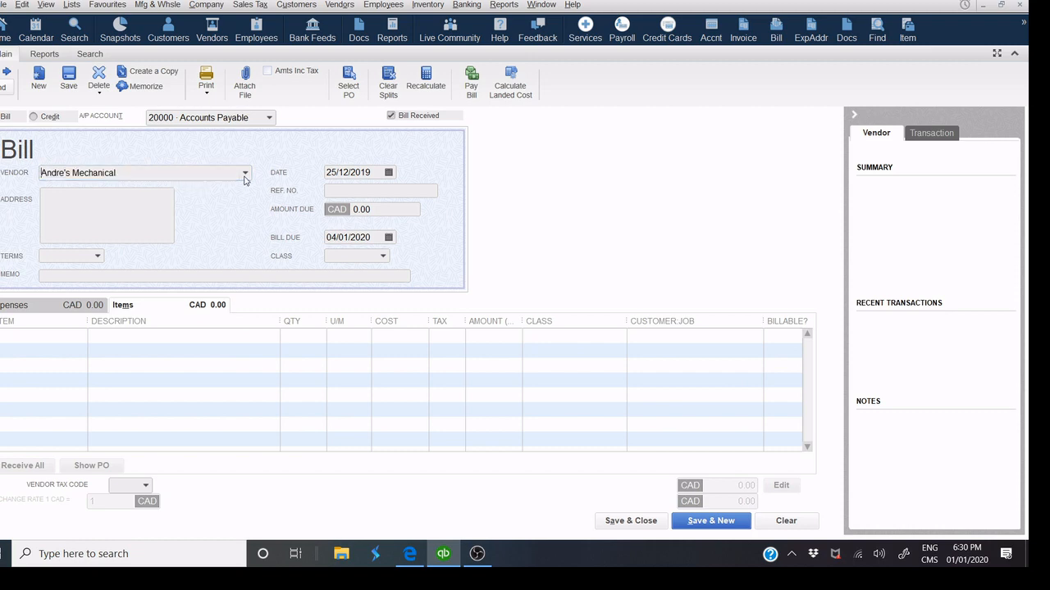
Select vendor IT TECHNOLOGY and fill the bill from open purchase order 20004.
left_click(244, 175)
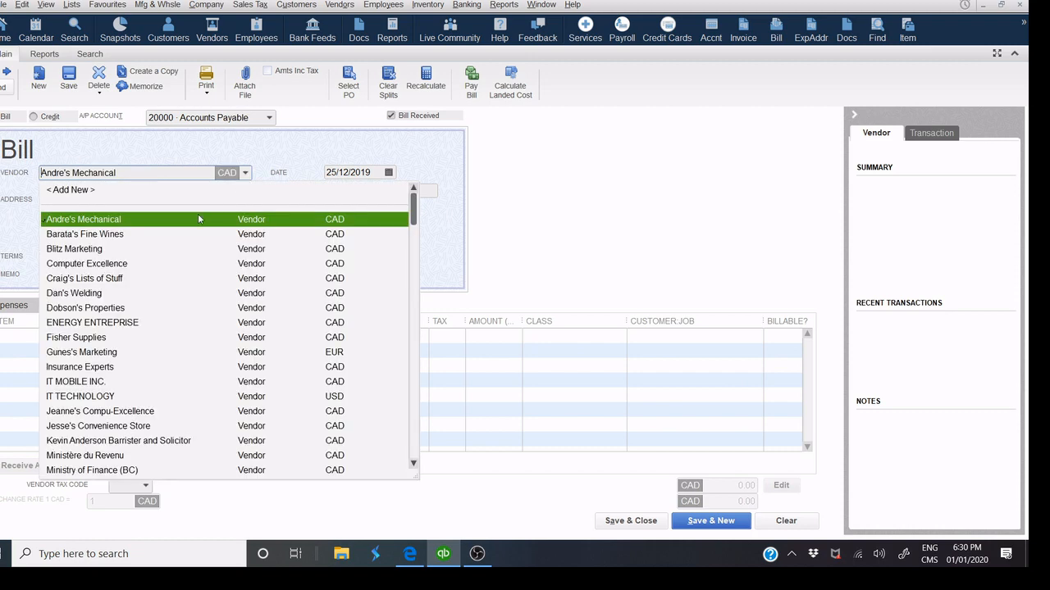
left_click(117, 400)
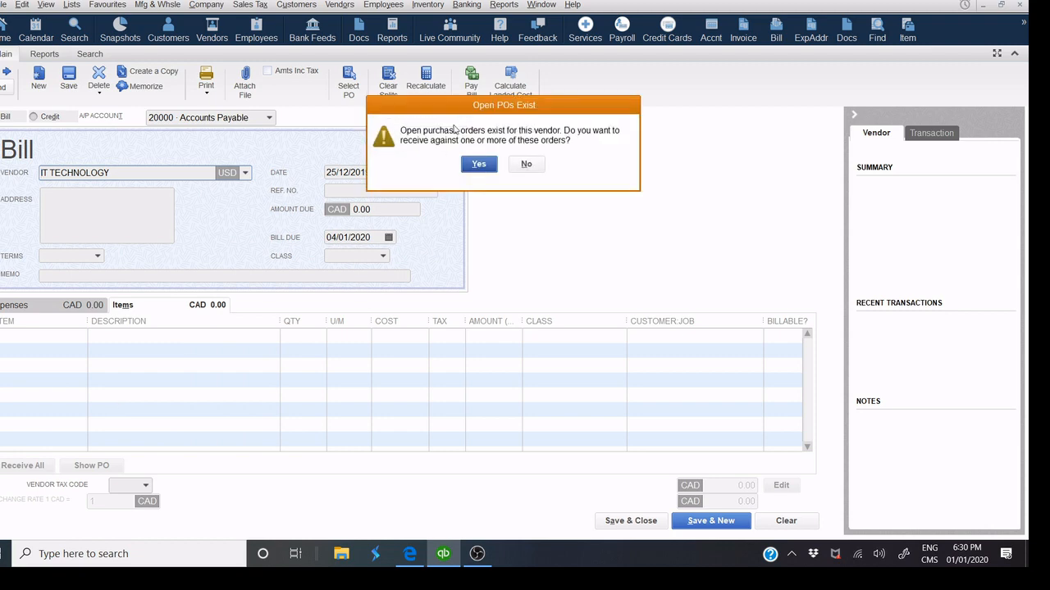
left_click(479, 164)
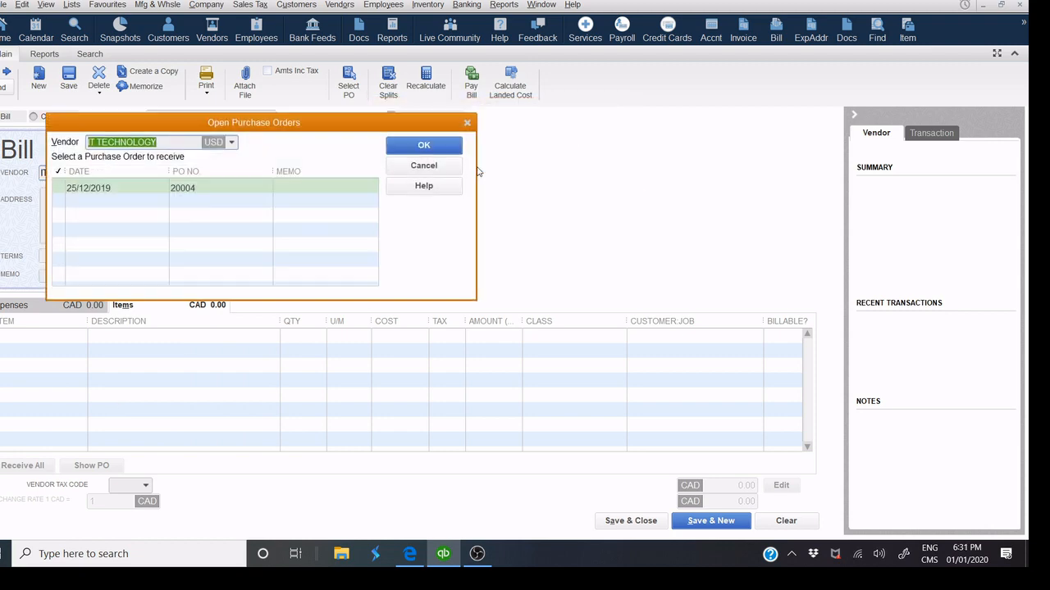
left_click(56, 190)
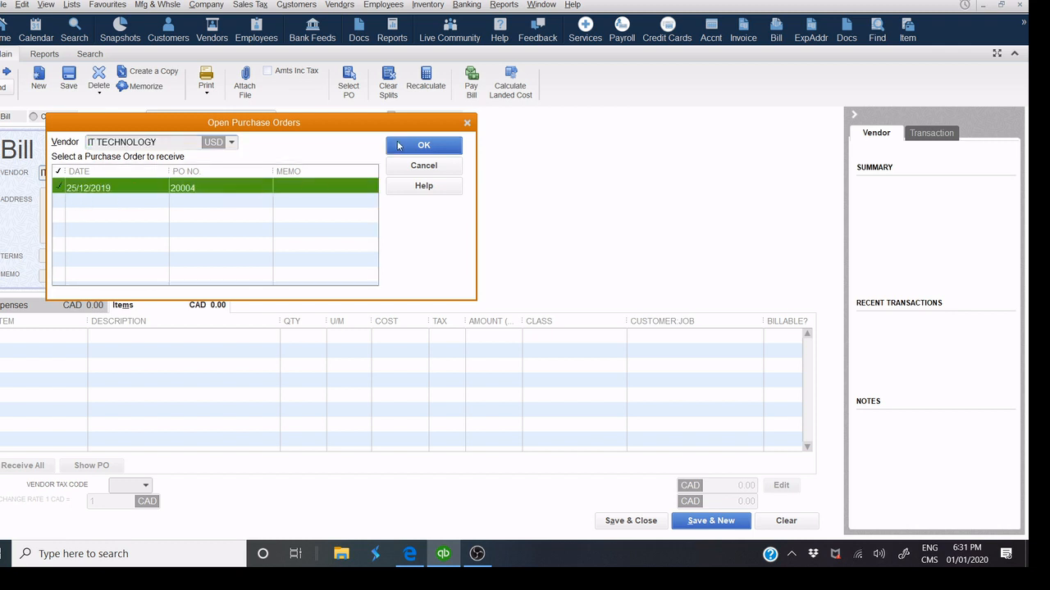
left_click(398, 146)
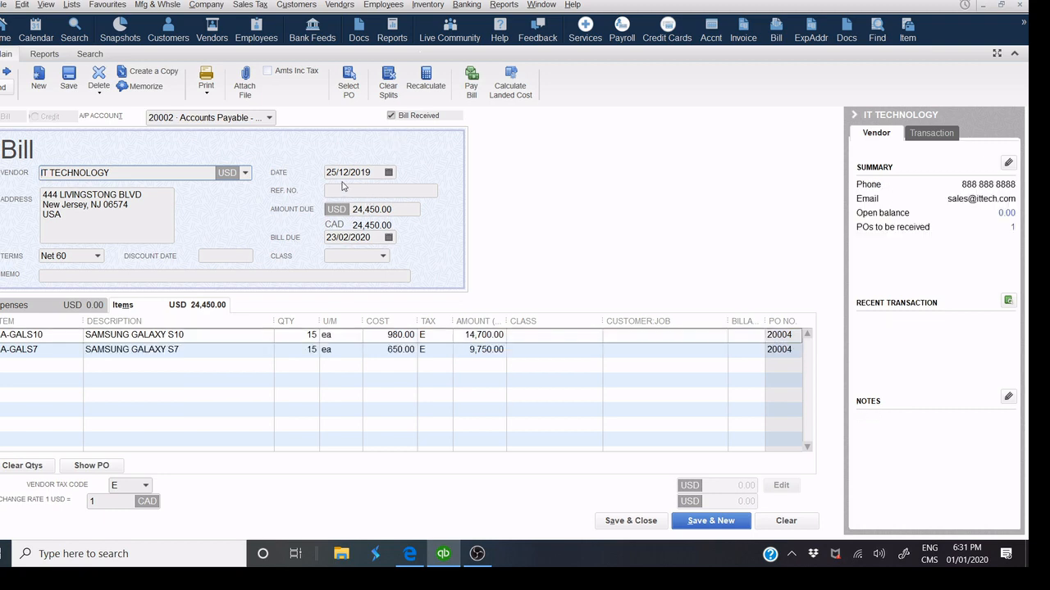
left_click(91, 467)
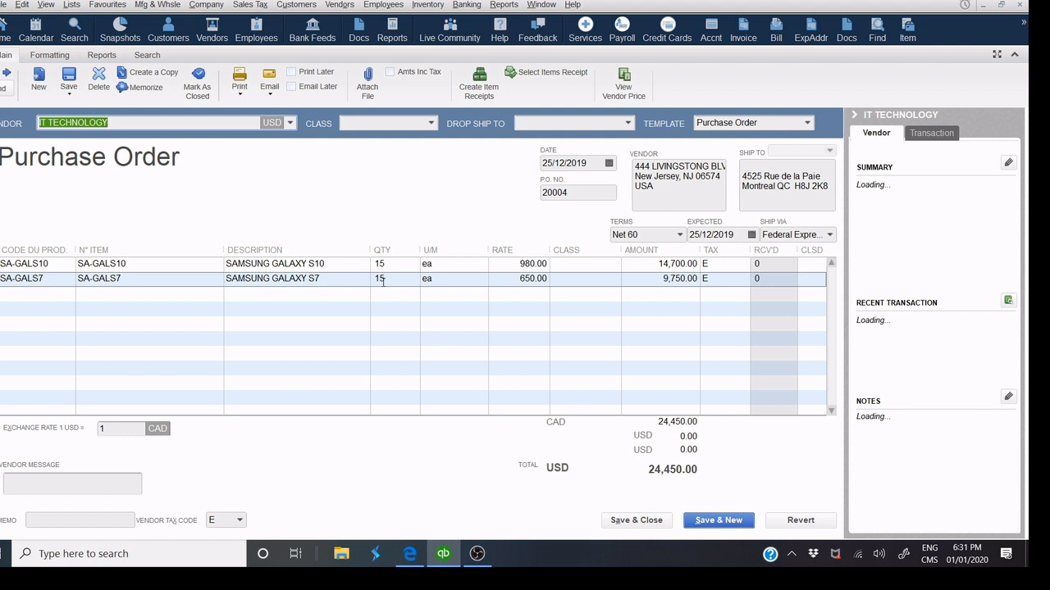
left_click(633, 520)
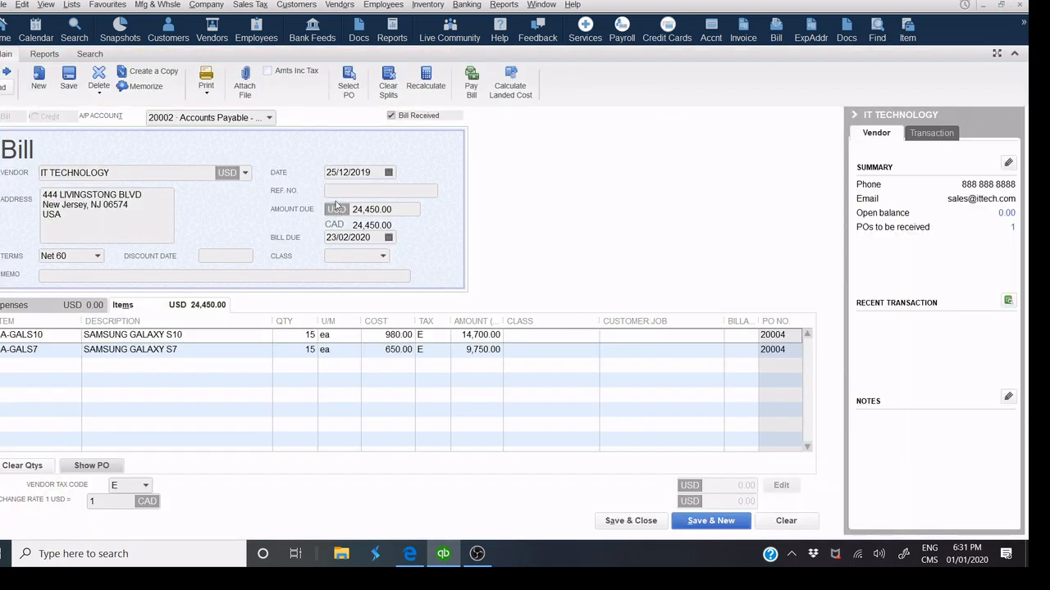
Reduce the Galaxy S10 and Galaxy S7 quantities to 10 each.
left_click(290, 335)
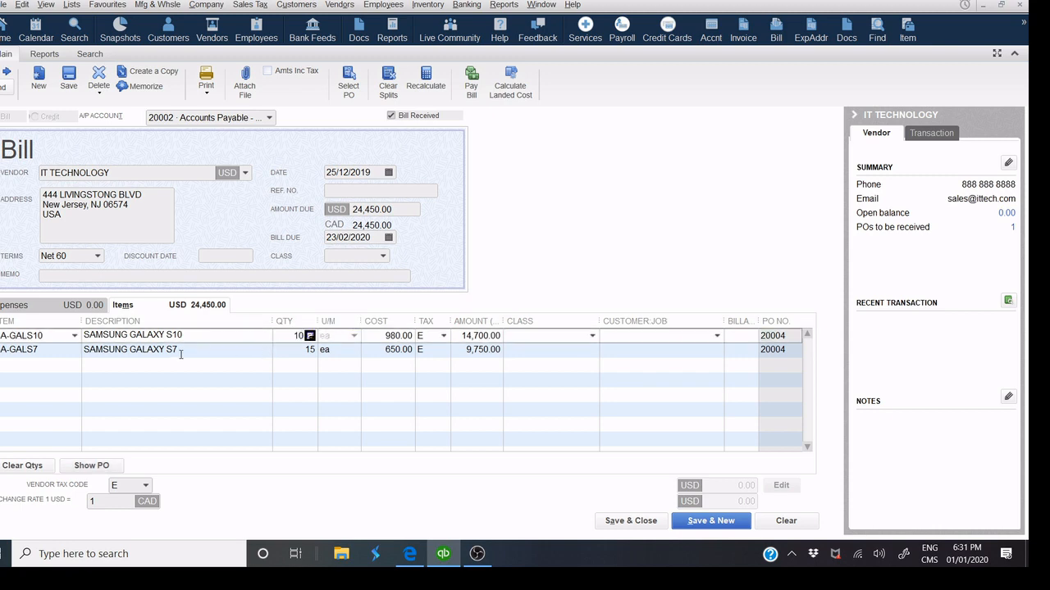
left_click(291, 350)
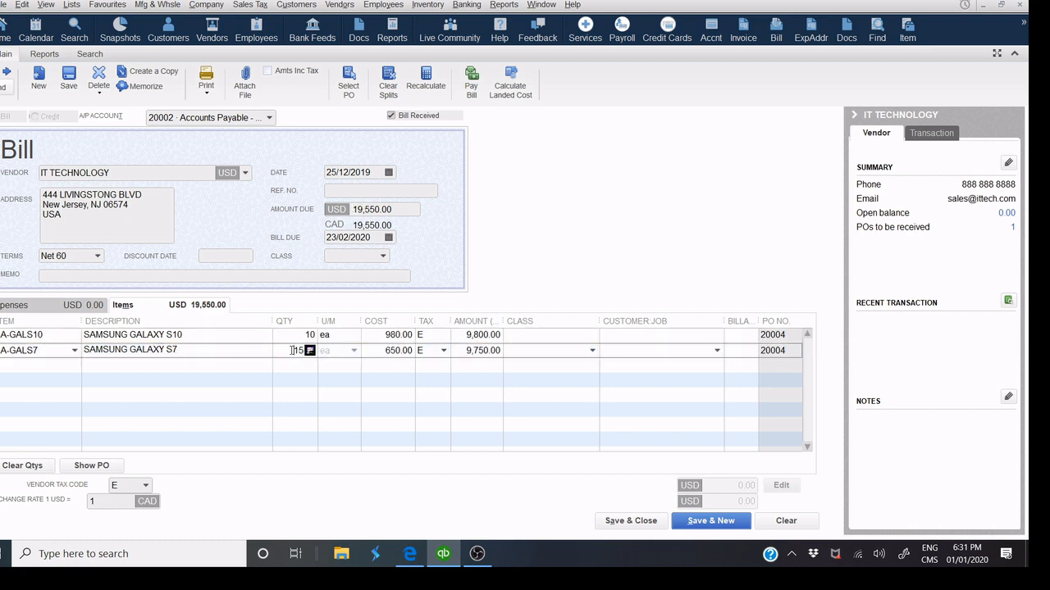
left_click_drag(288, 350, 328, 349)
type("1")
left_click(352, 276)
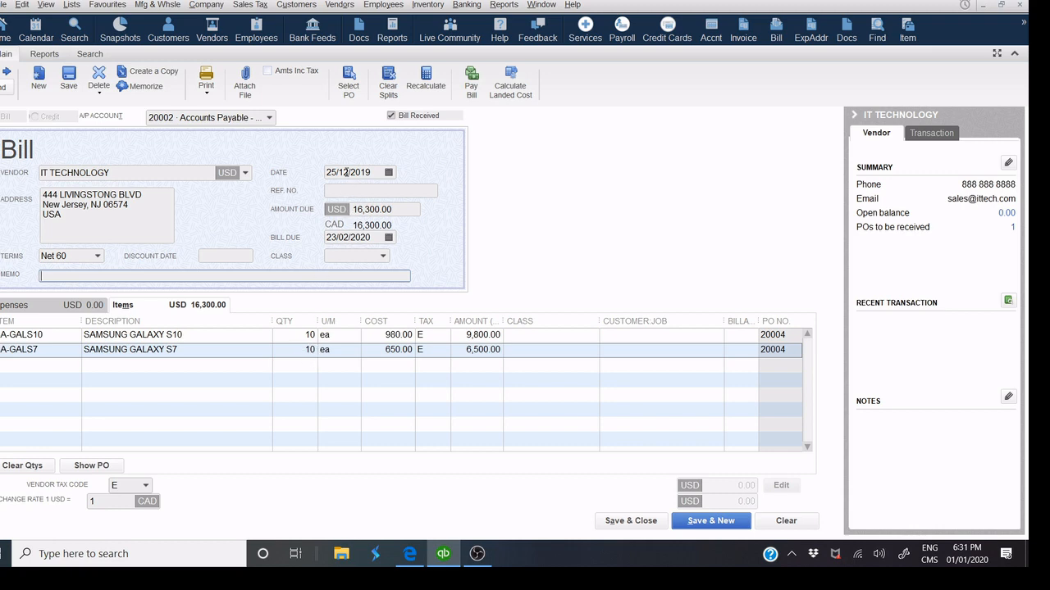
Date the bill 30/12/2019 and save the USD 16,300.00 bill.
left_click(389, 173)
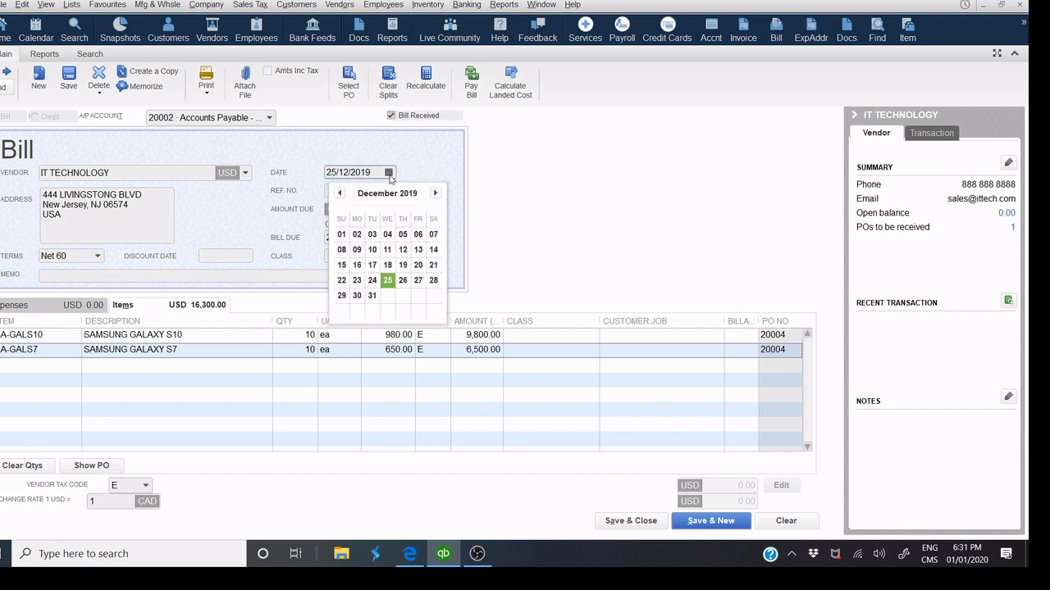
left_click(357, 295)
left_click(339, 191)
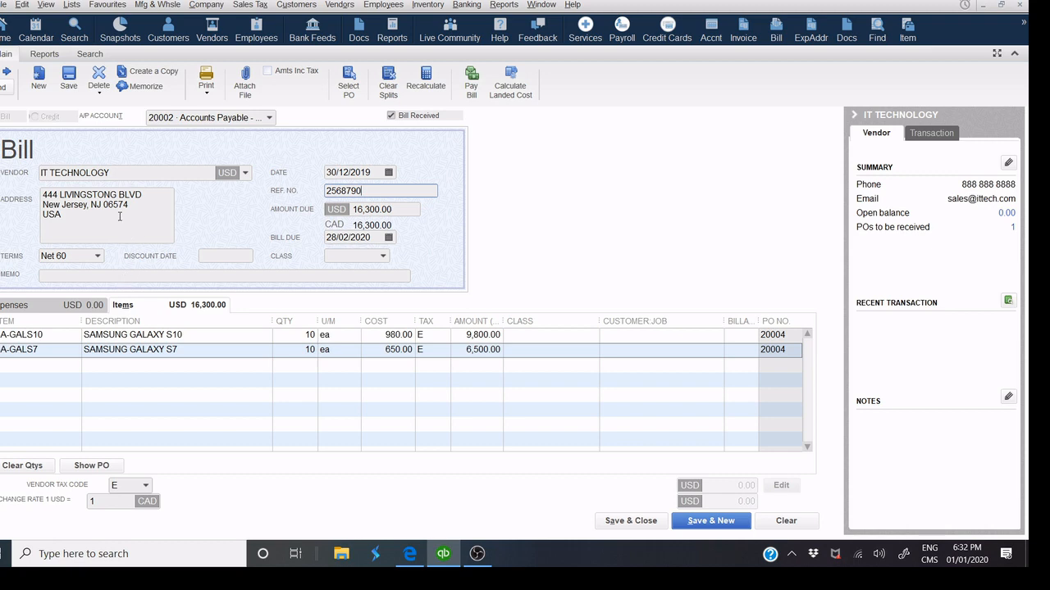
left_click_drag(71, 215, 38, 212)
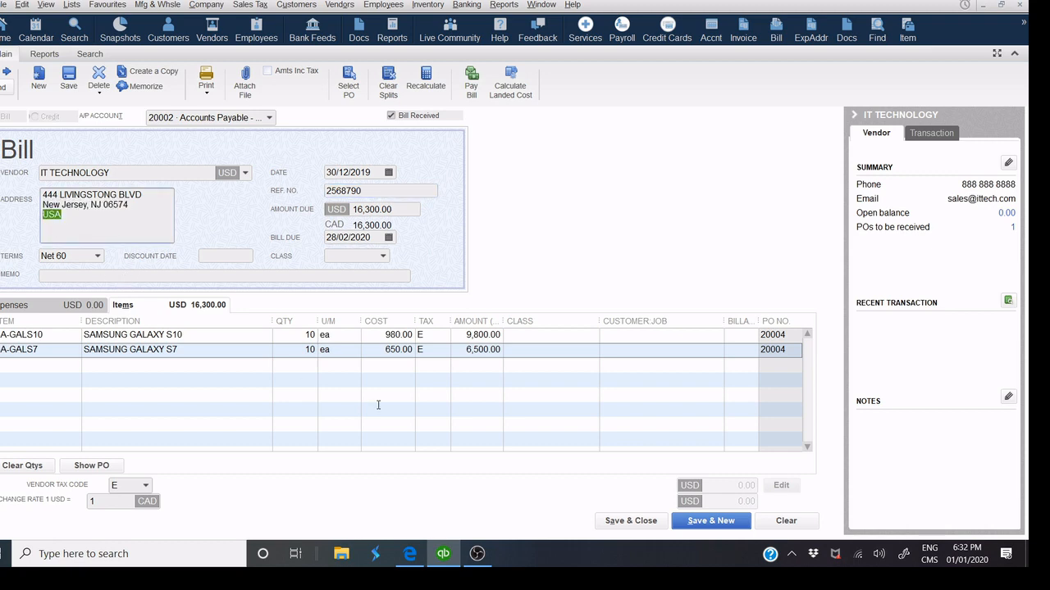
left_click(622, 529)
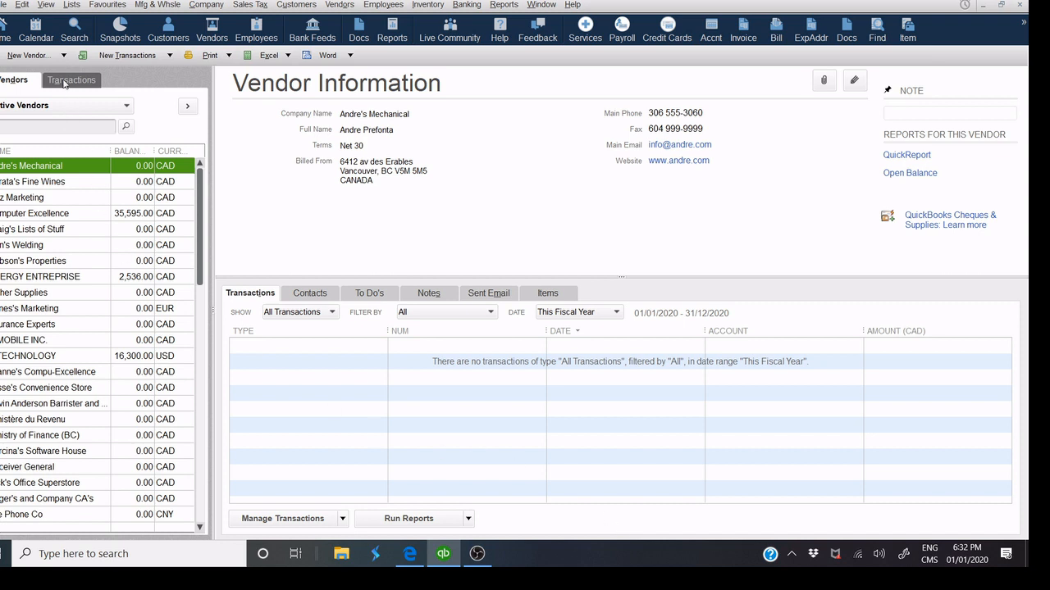
List the vendor purchase orders and open IT TECHNOLOGY's PO 20004.
left_click(62, 81)
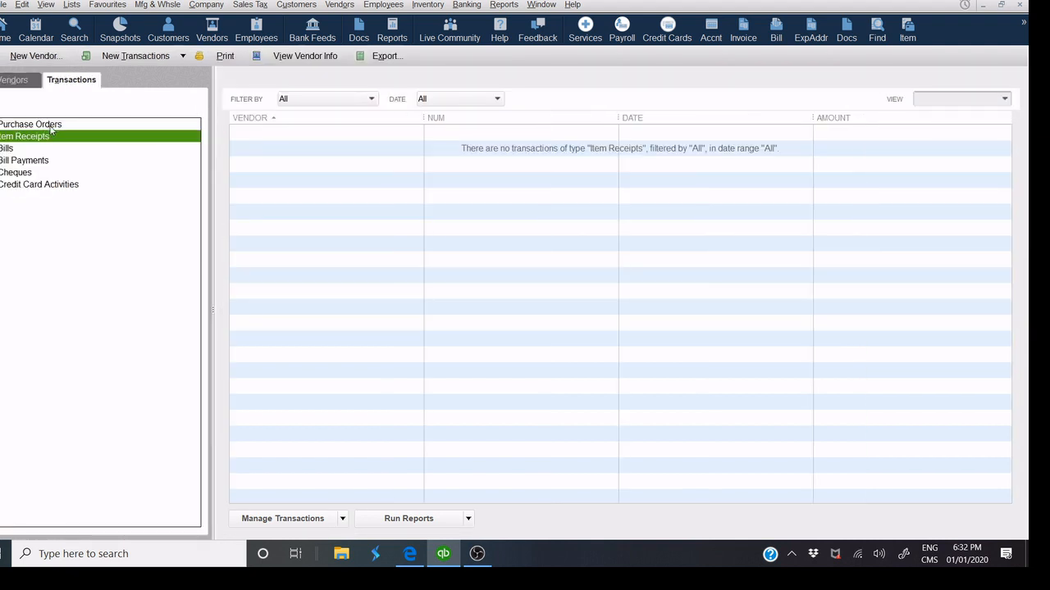
left_click(50, 125)
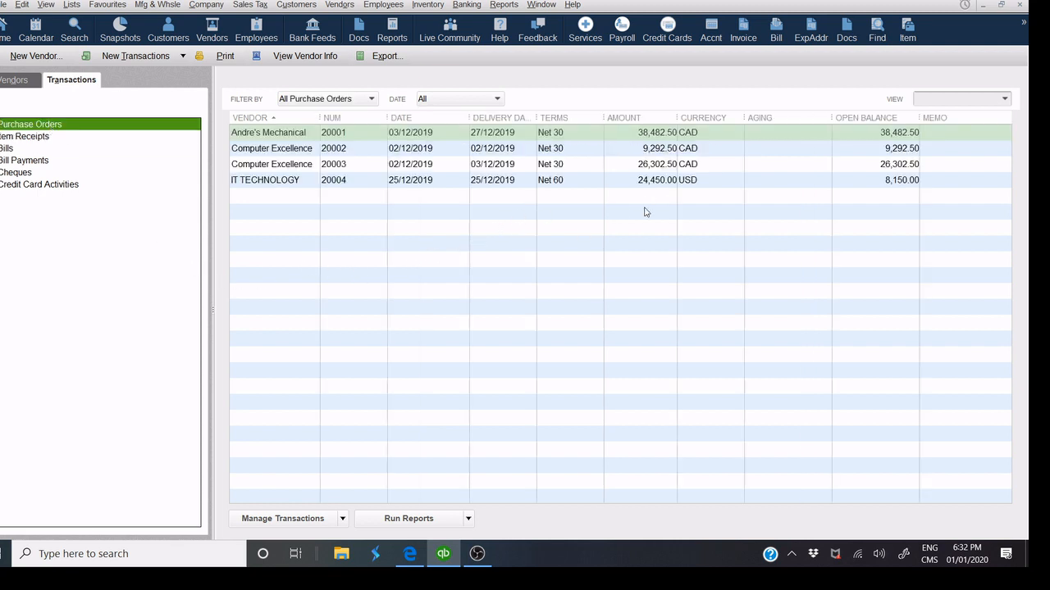
left_click(311, 182)
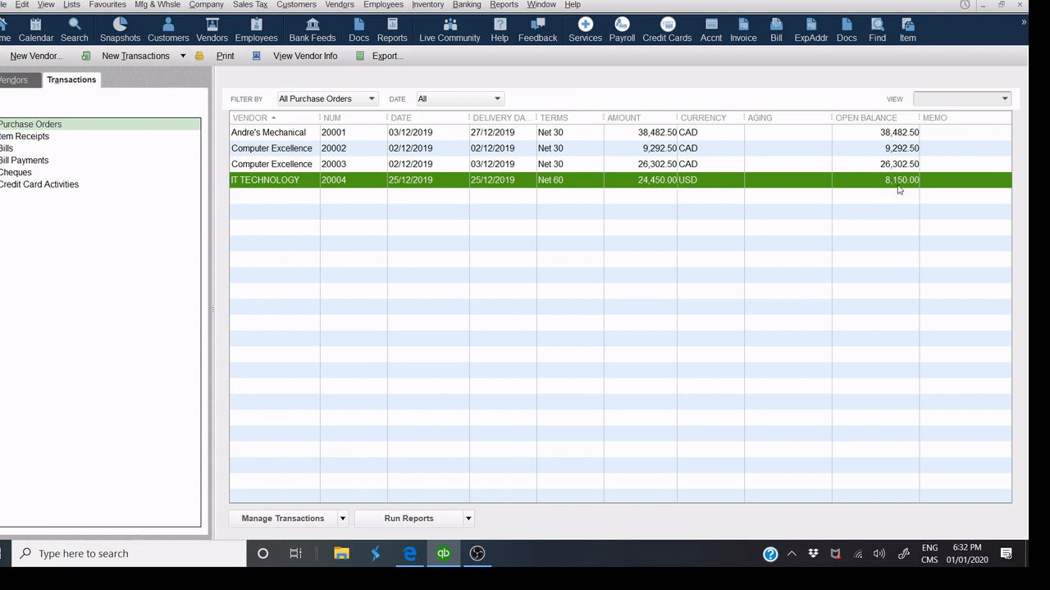
double_click(481, 182)
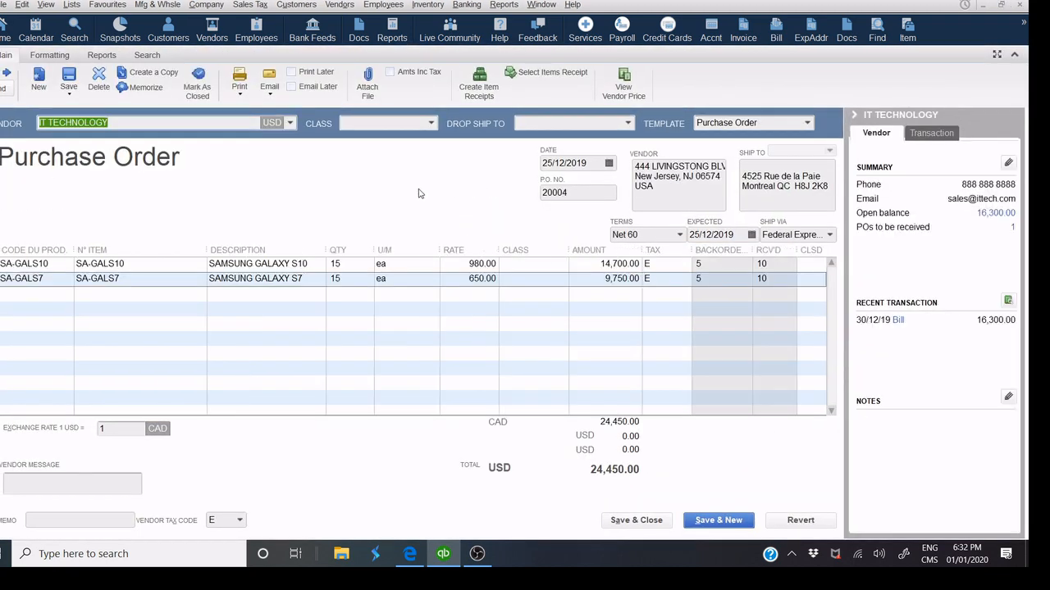
Preview PO 20004's printout zoomed in, then close the preview and save the order.
left_click(240, 92)
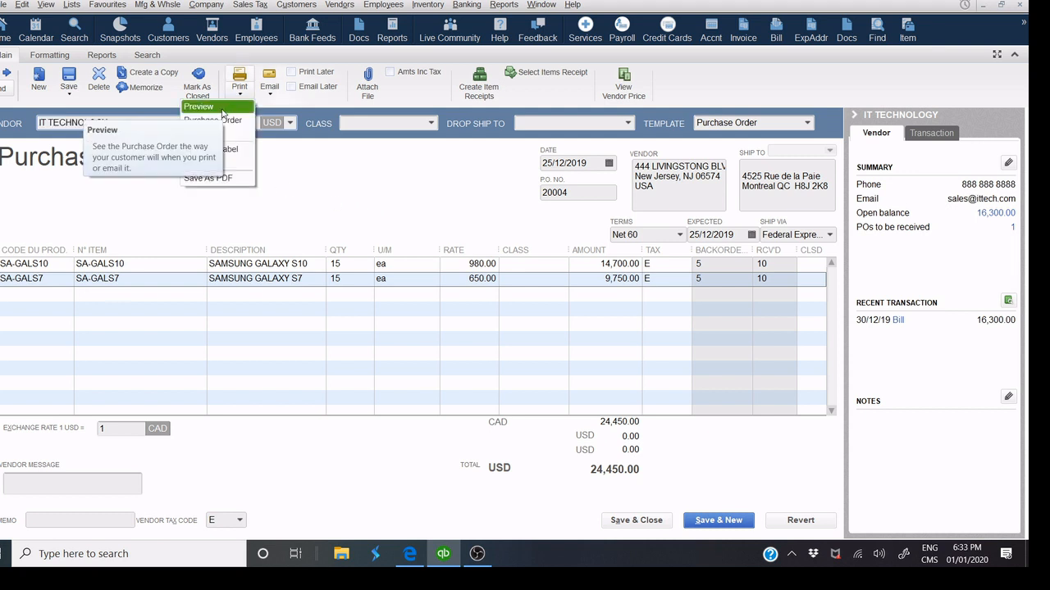
left_click(221, 108)
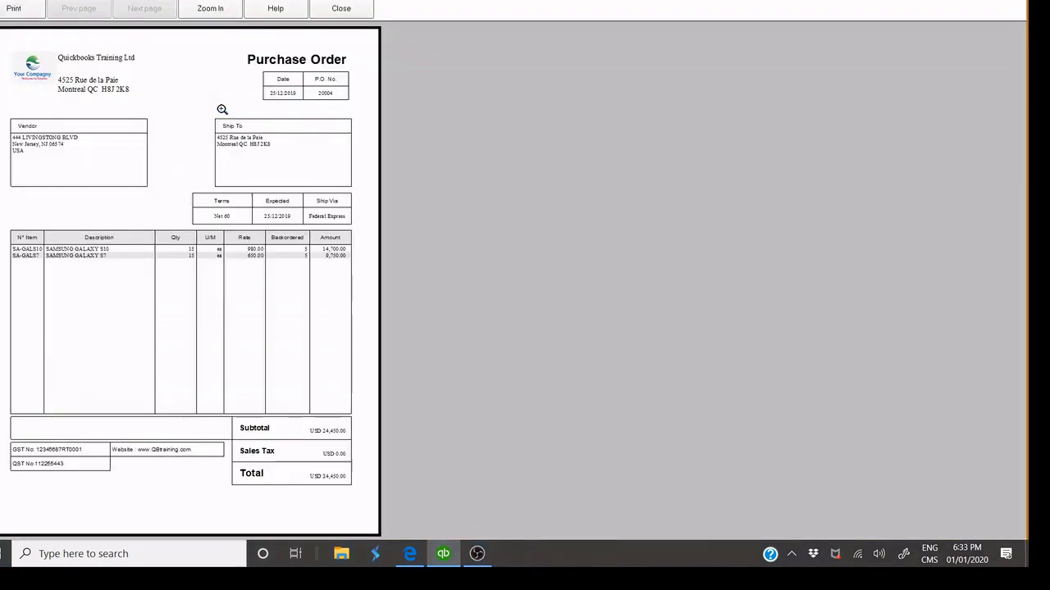
left_click(297, 104)
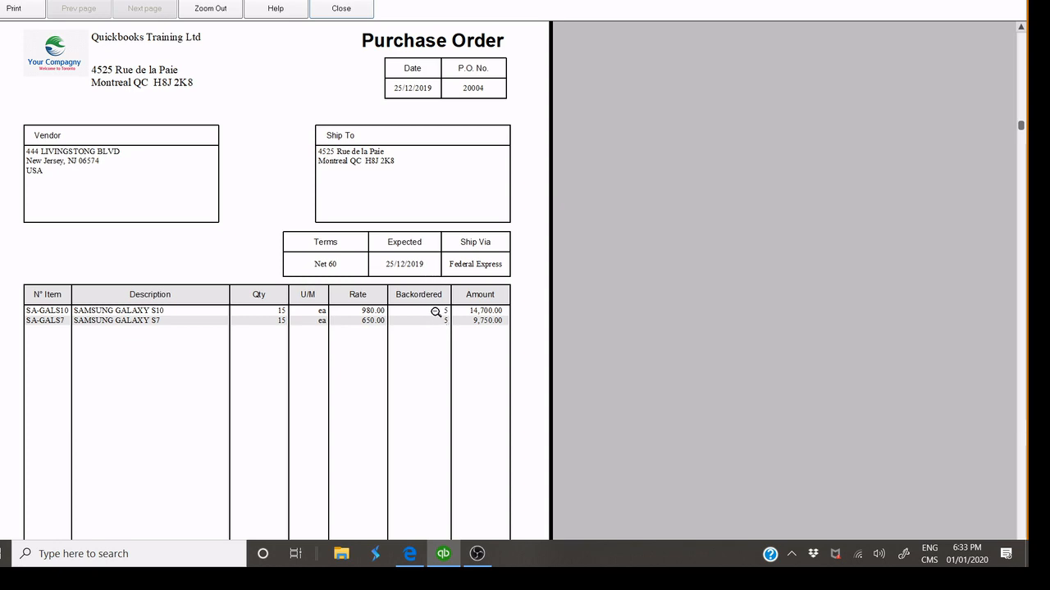
left_click(343, 11)
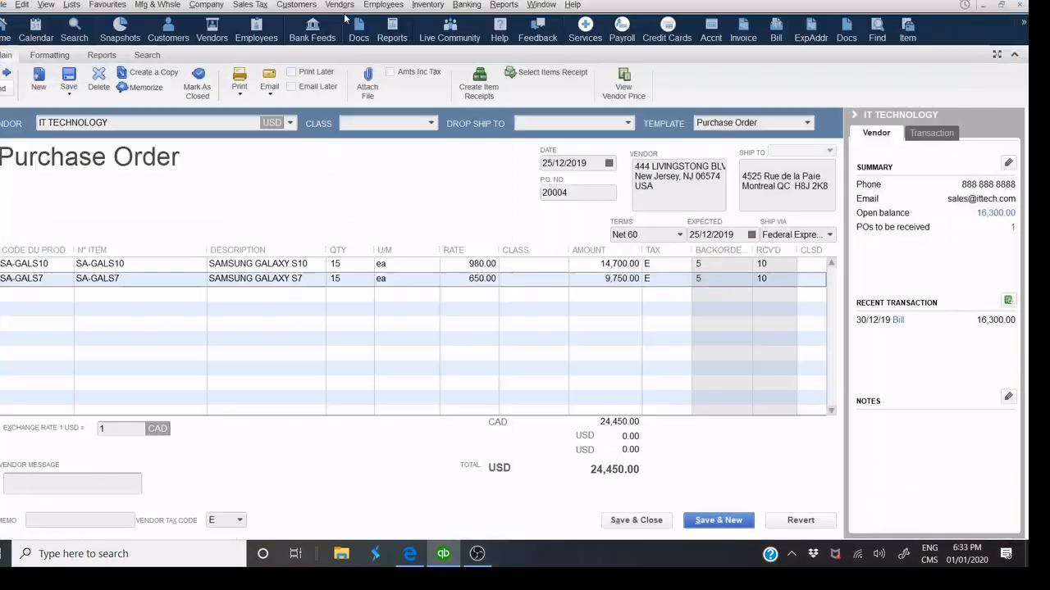
left_click(620, 523)
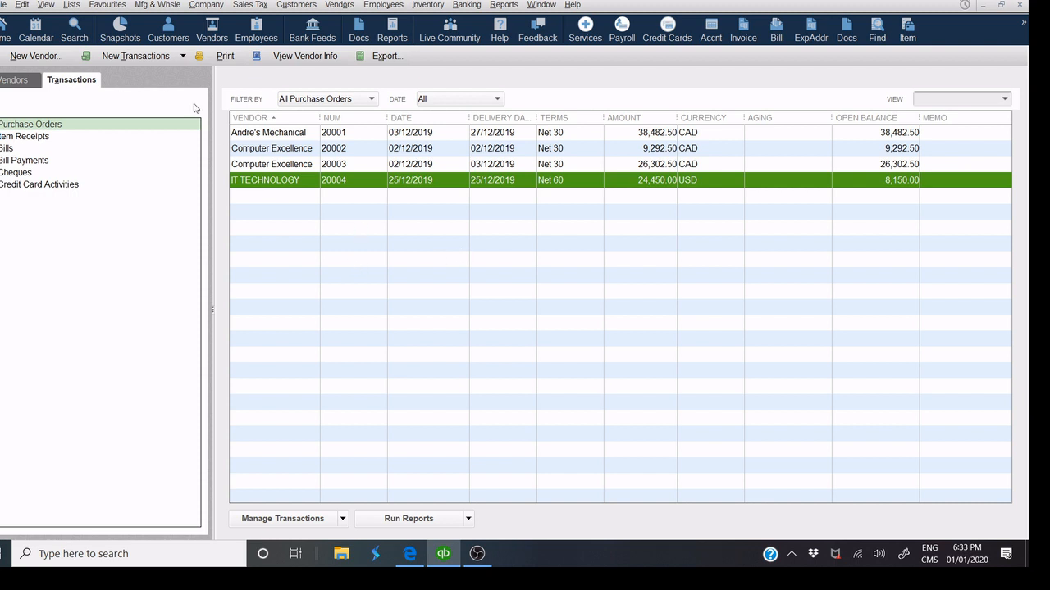
Start a Receive Items and Enter Bill for IT TECHNOLOGY, filled from PO 20004.
left_click(183, 56)
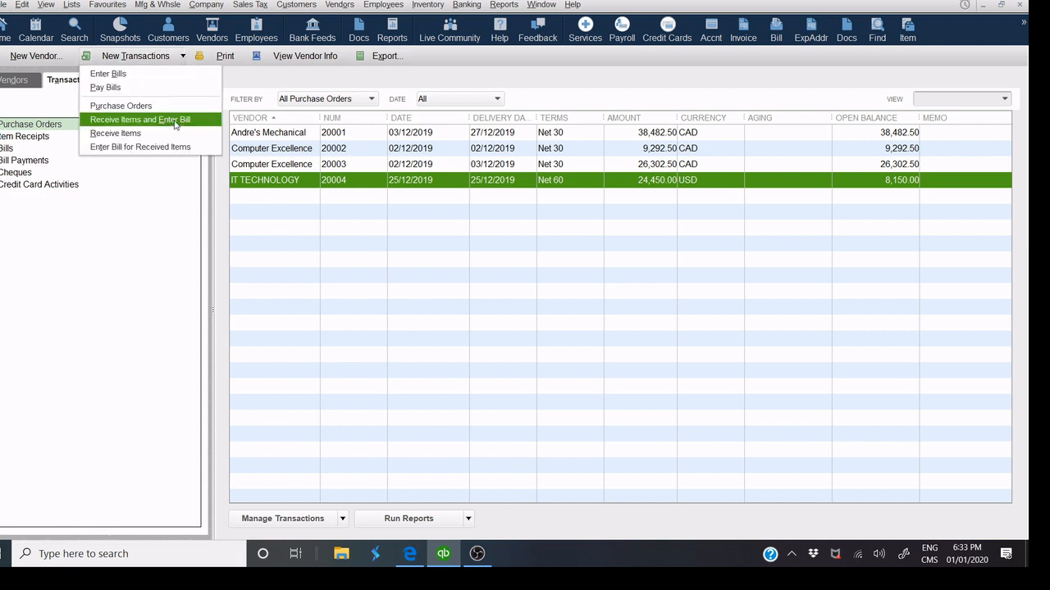
left_click(139, 119)
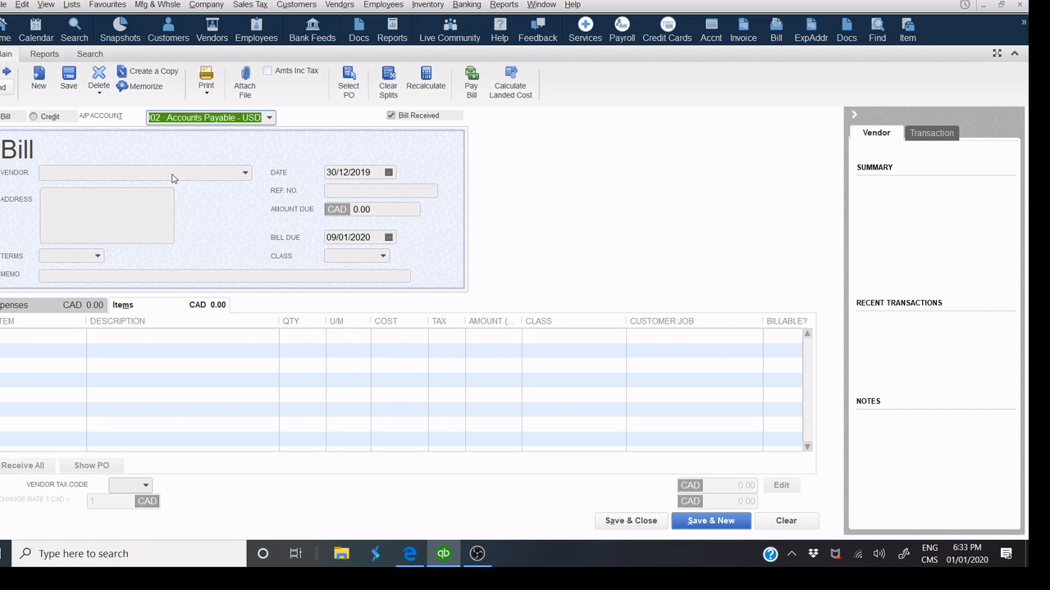
left_click(176, 174)
type("IT TECHNOLOGY")
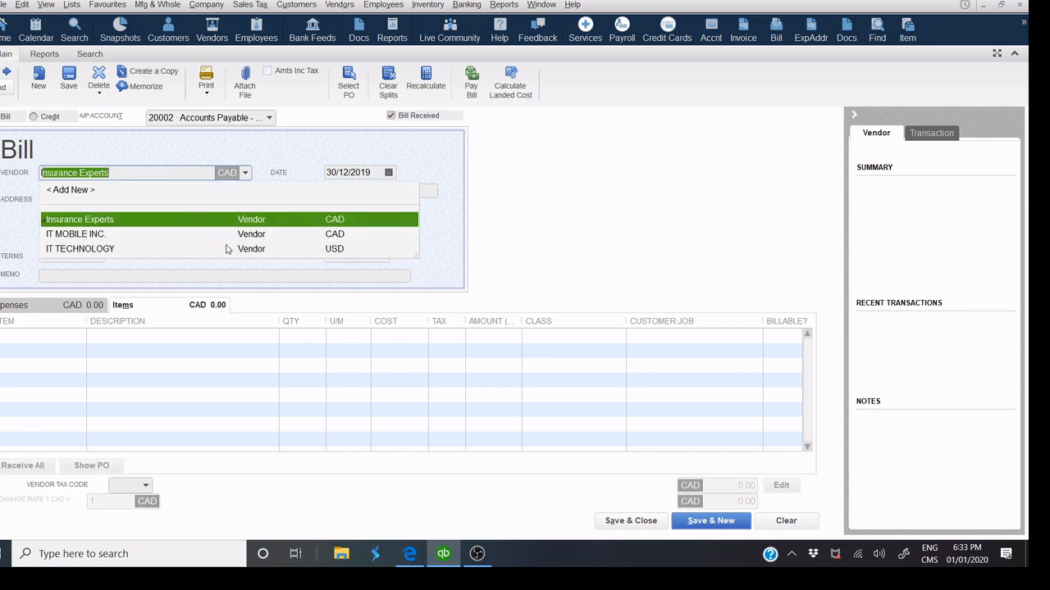
left_click(227, 249)
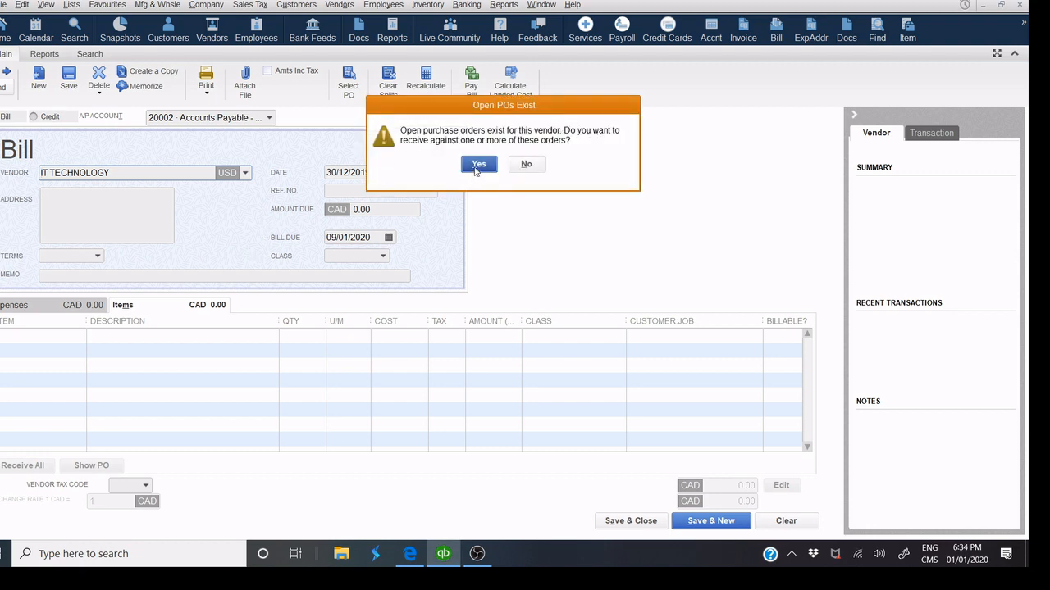
left_click(478, 165)
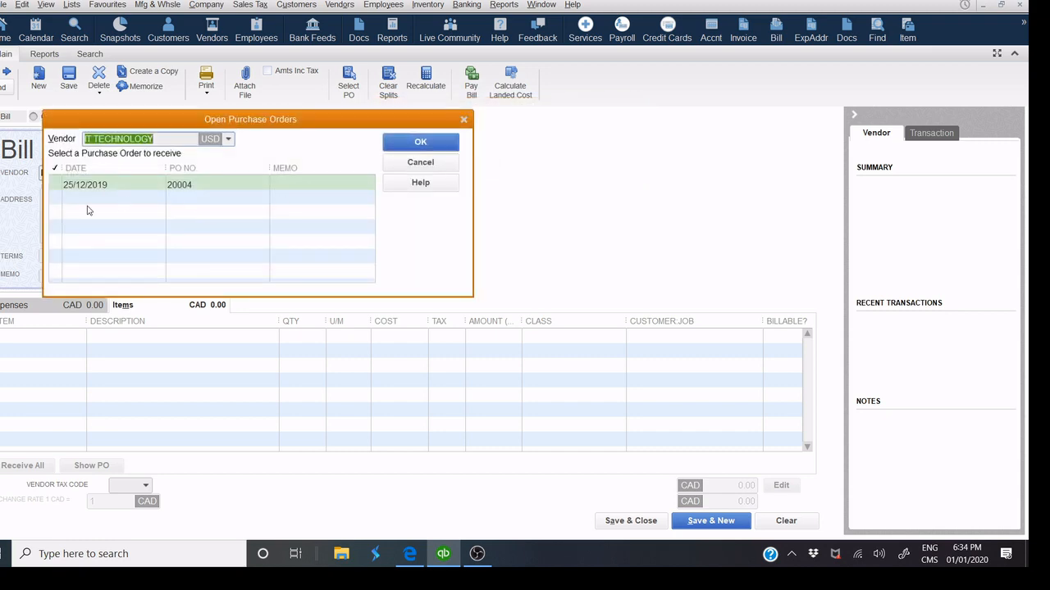
left_click(56, 185)
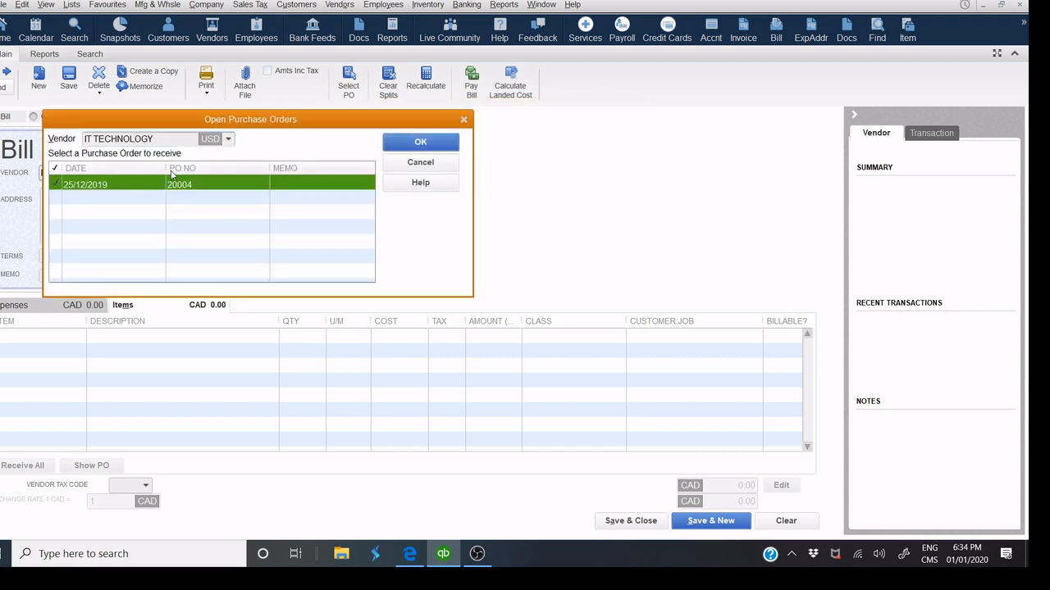
left_click(416, 145)
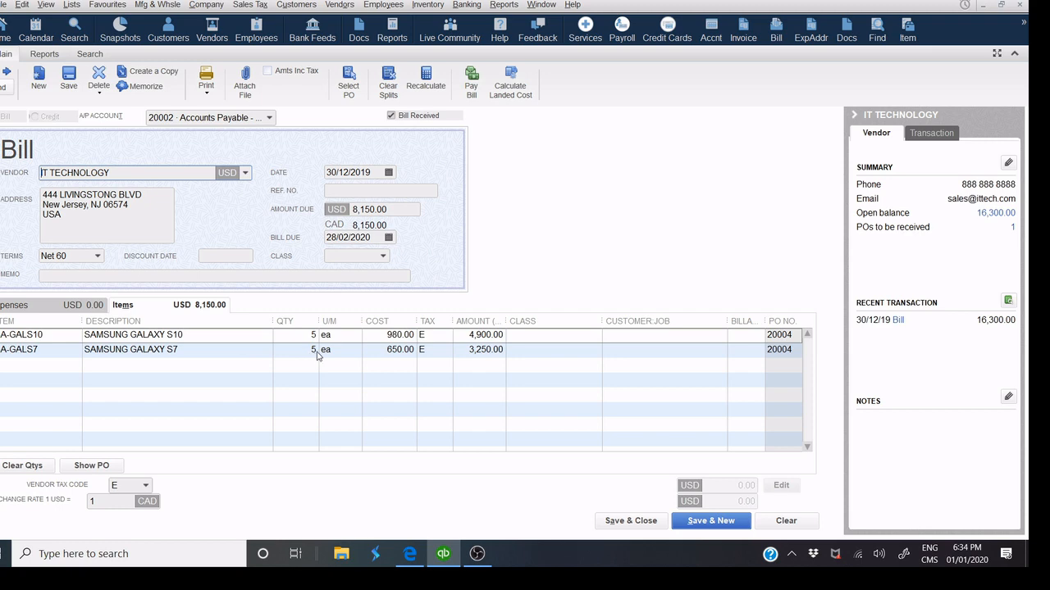
Date the bill 31/12/2019, enter reference 2568790 and try to save.
left_click(352, 190)
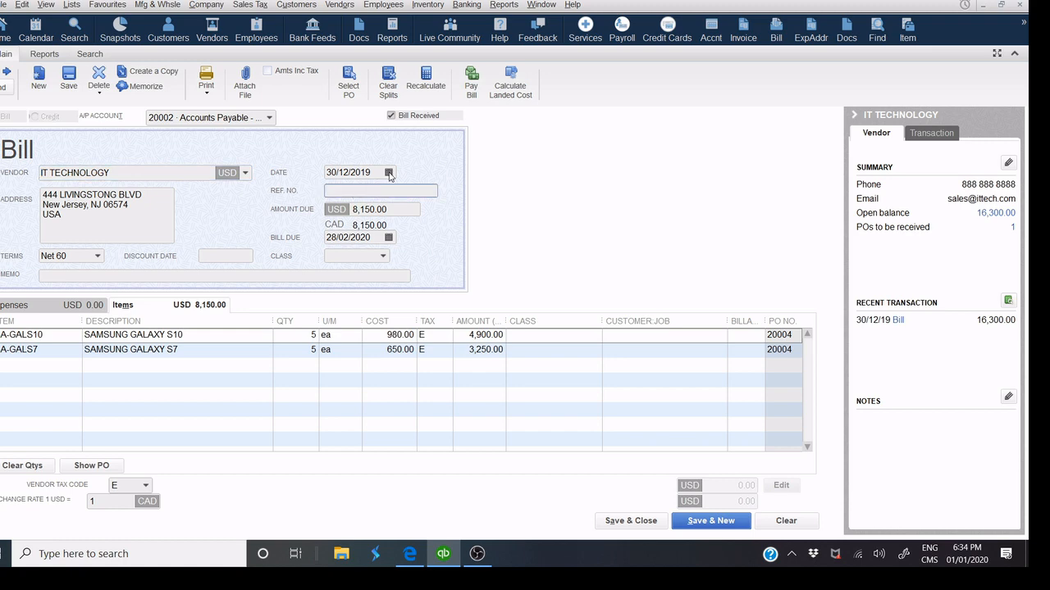
left_click(389, 173)
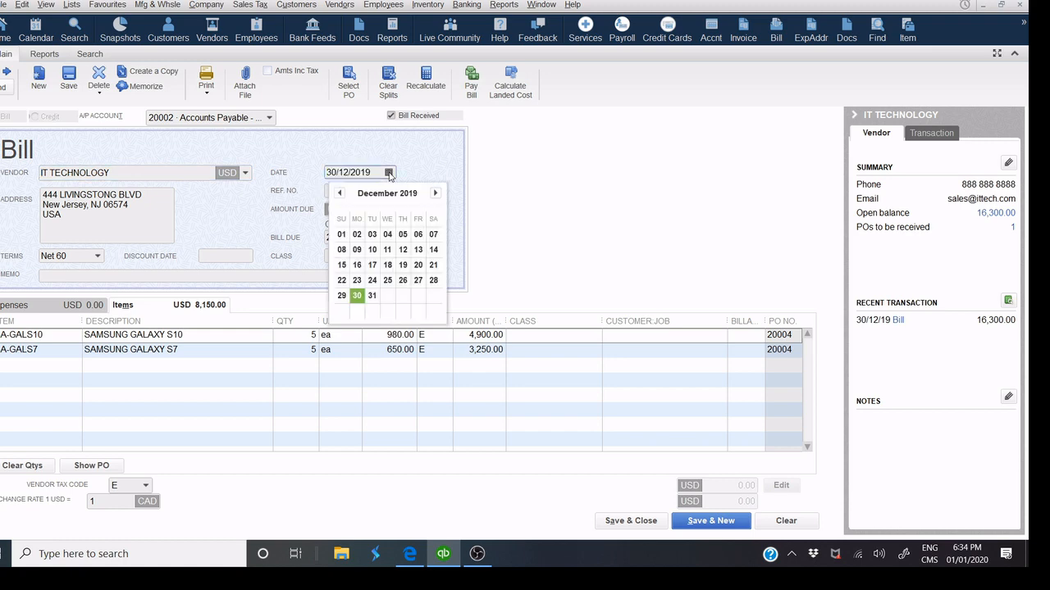
left_click(370, 296)
left_click(337, 191)
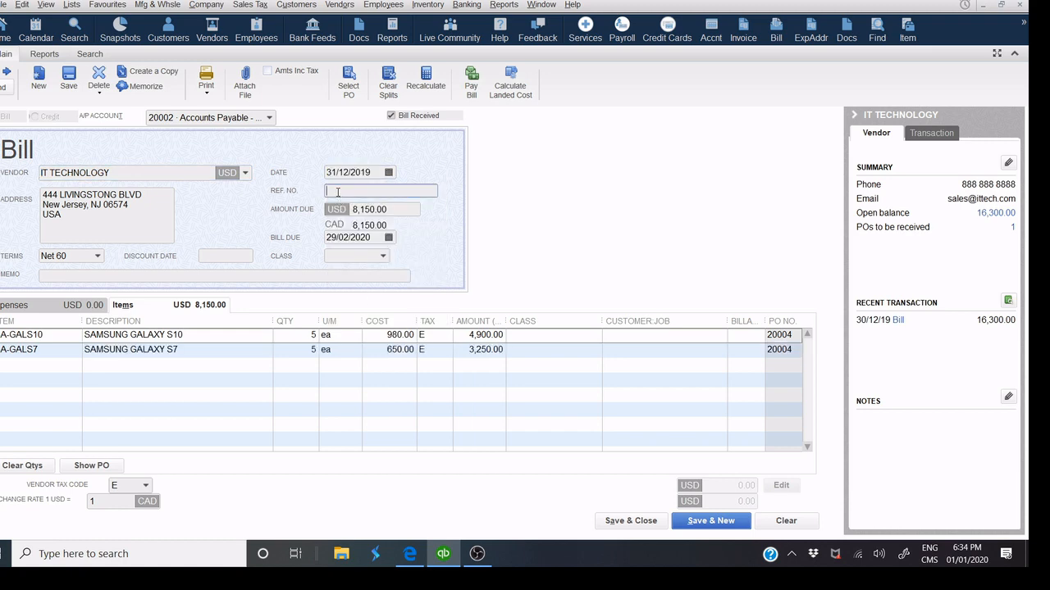
type("2568790")
left_click(613, 524)
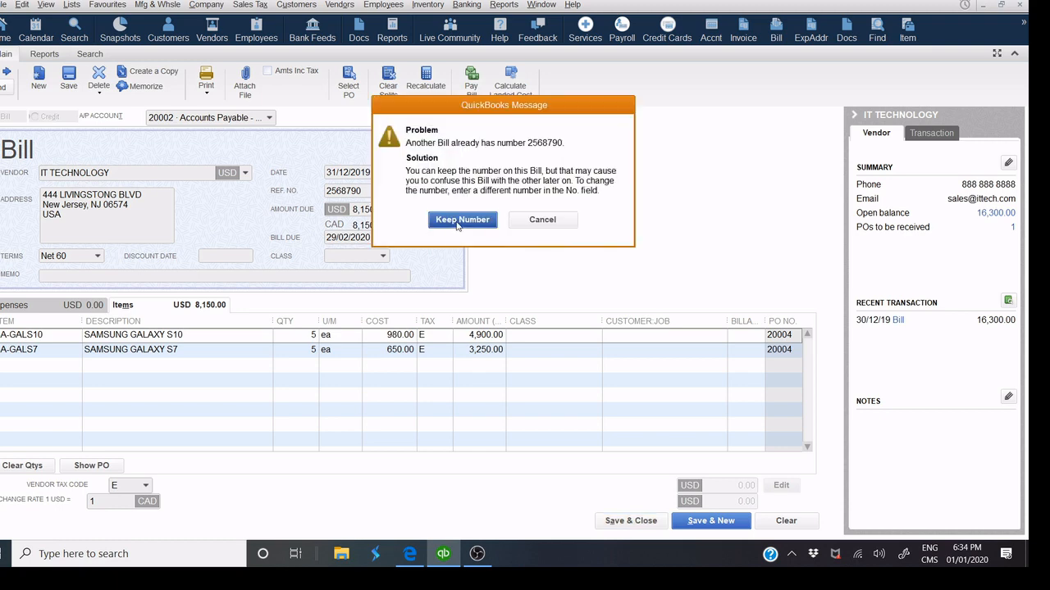
Reject the duplicate-number warning, change the reference to 2568791 and save the bill.
left_click(541, 220)
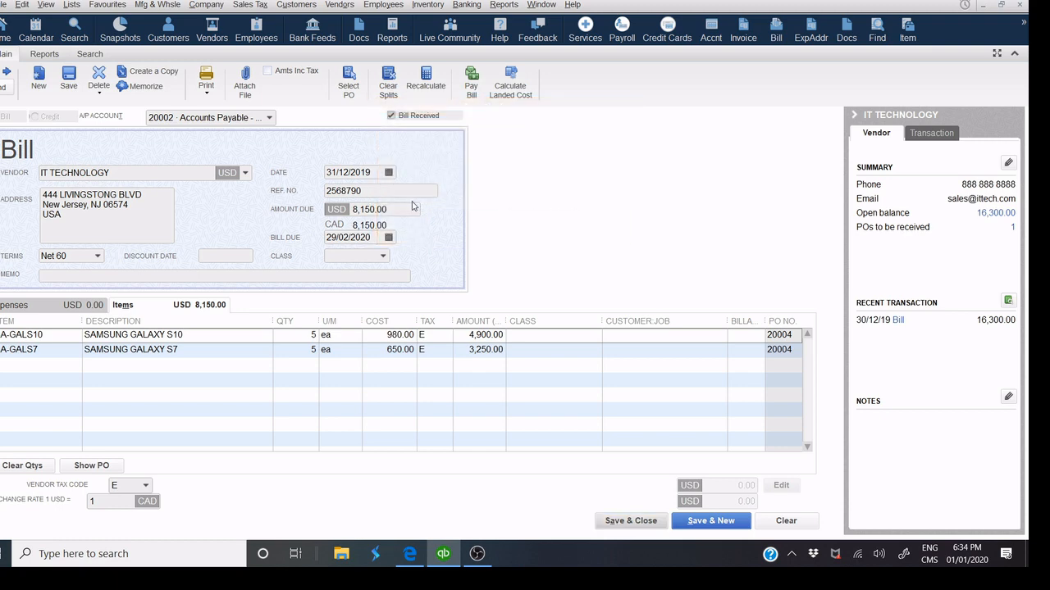
left_click(357, 197)
key("BackSpace")
type("1")
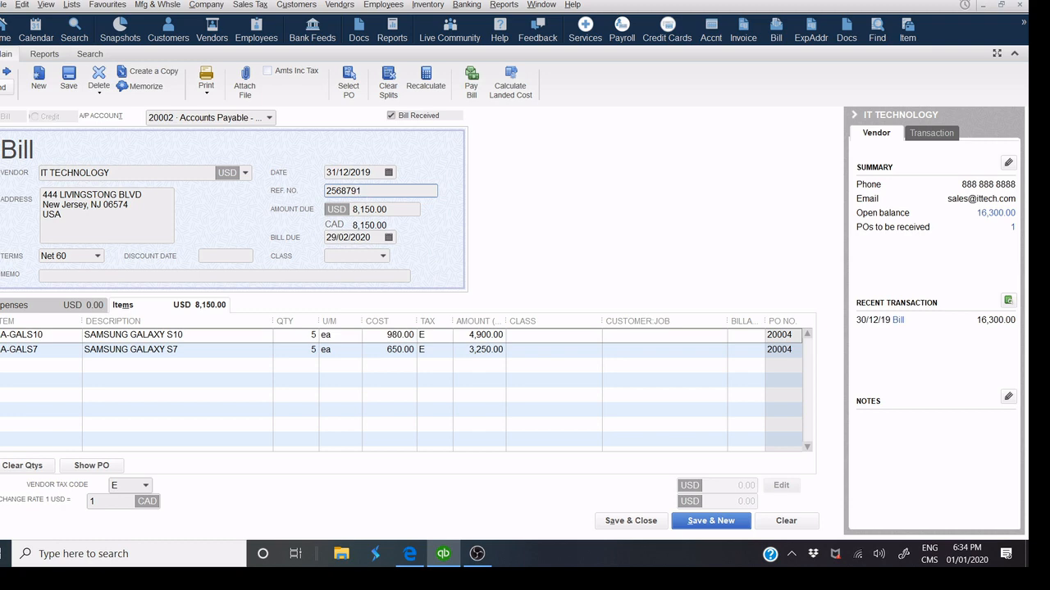
left_click(625, 521)
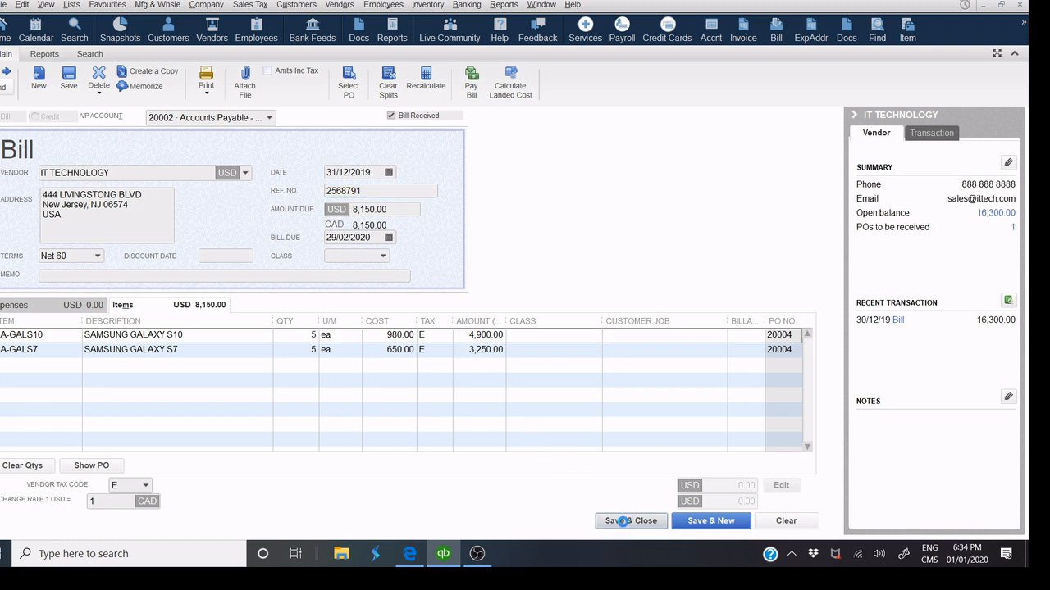
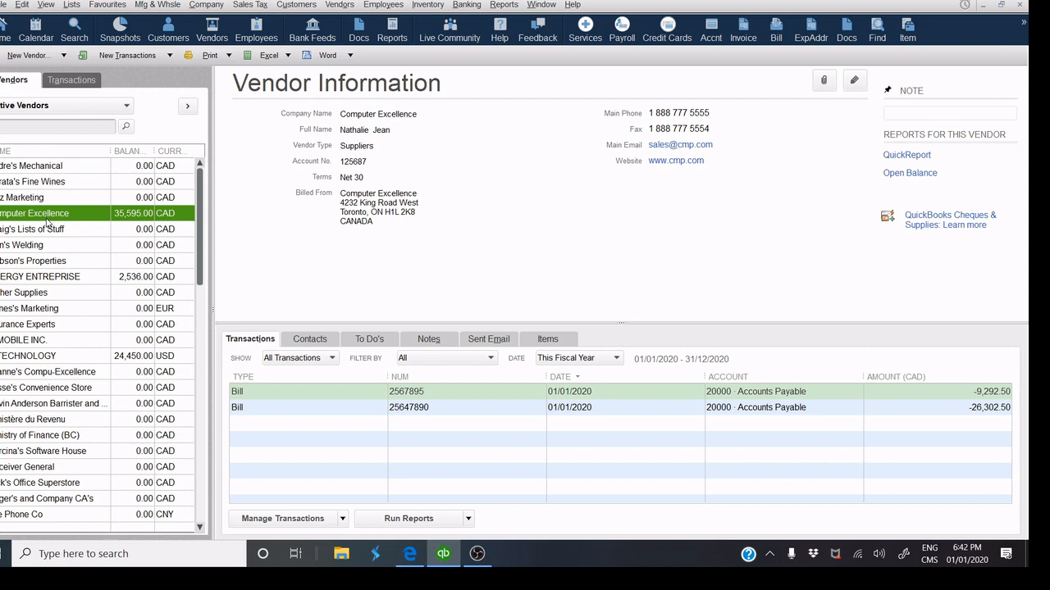
Review and close bill 2567895, then start a new Computer Excellence bill.
double_click(418, 392)
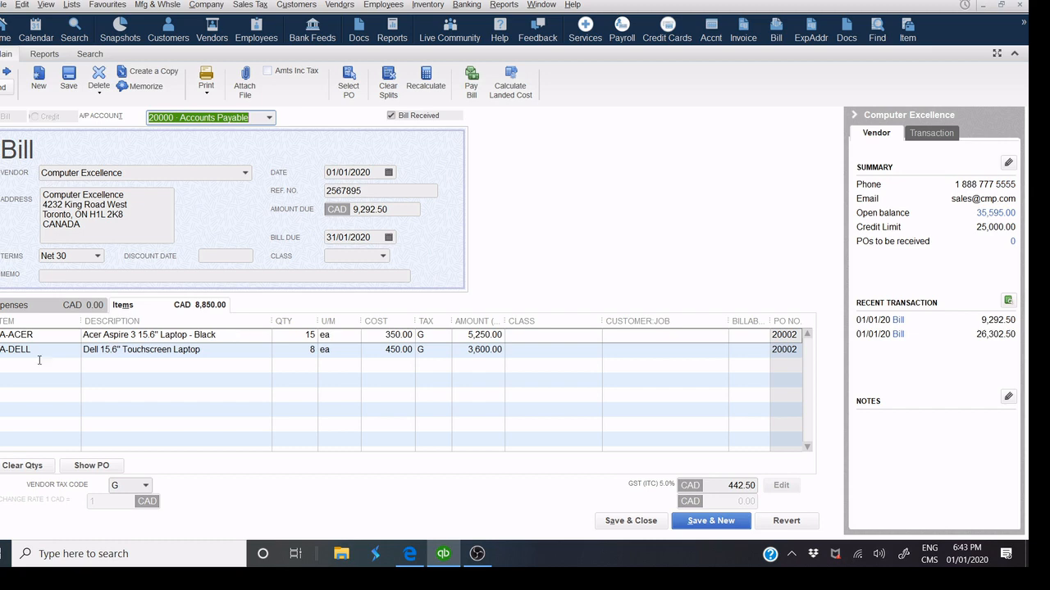
left_click(609, 522)
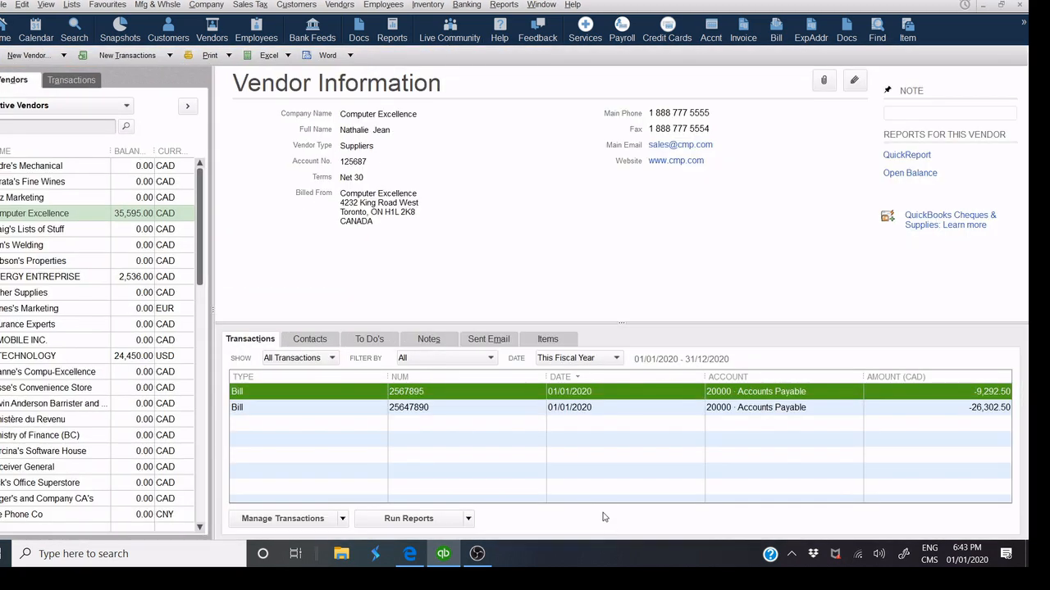
left_click(130, 55)
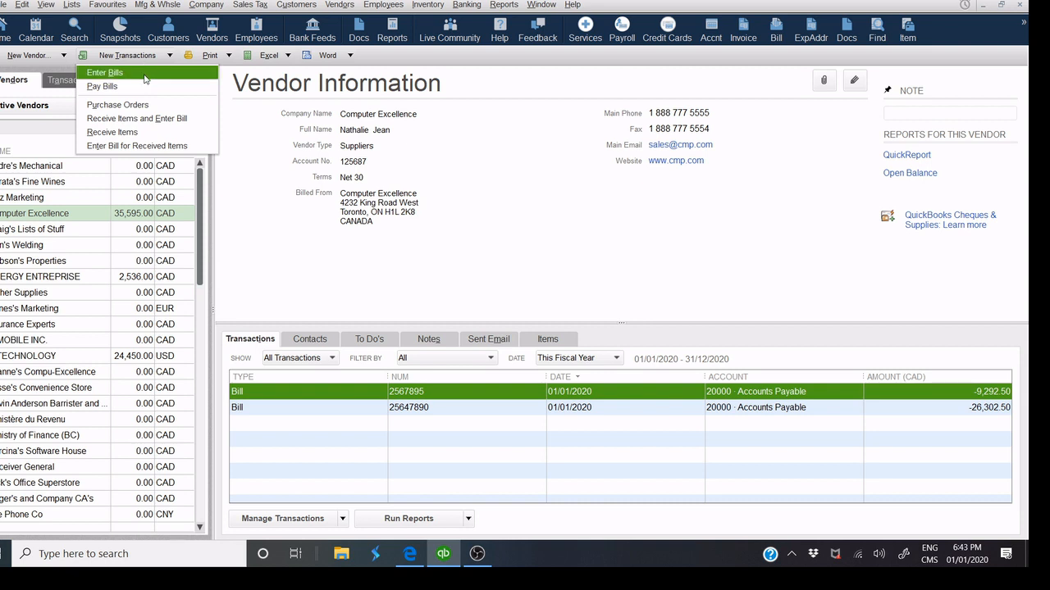
left_click(145, 75)
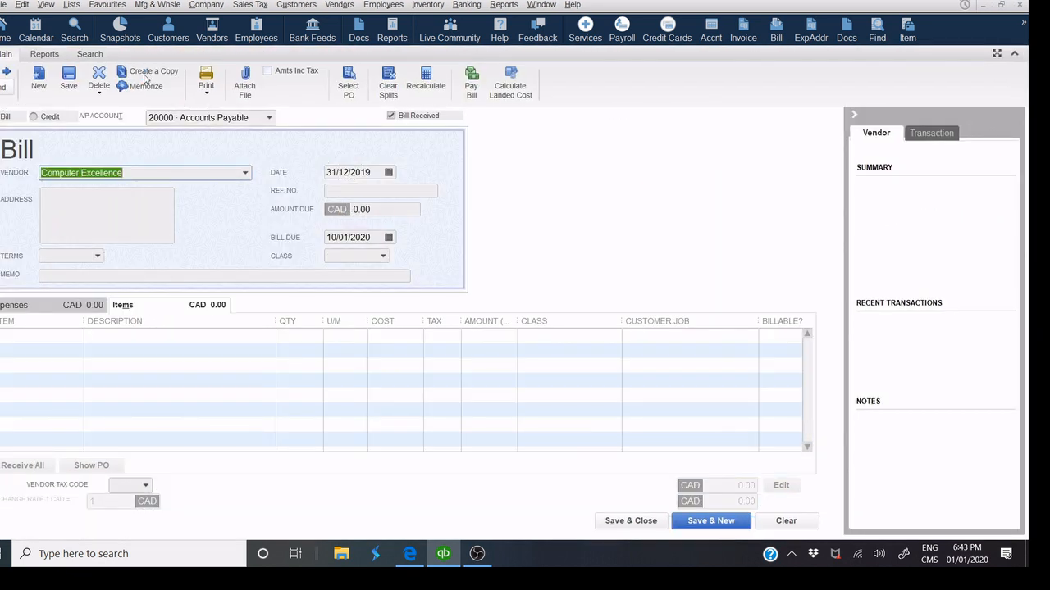
left_click(158, 172)
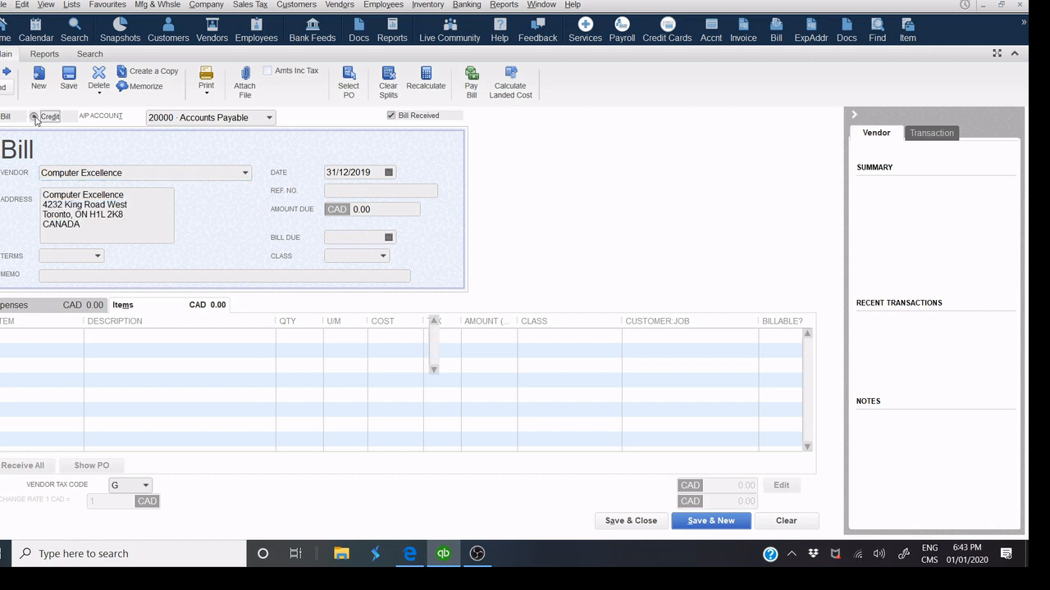
Switch the form to a credit and add item LA-ACER with quantity 5.
left_click(34, 117)
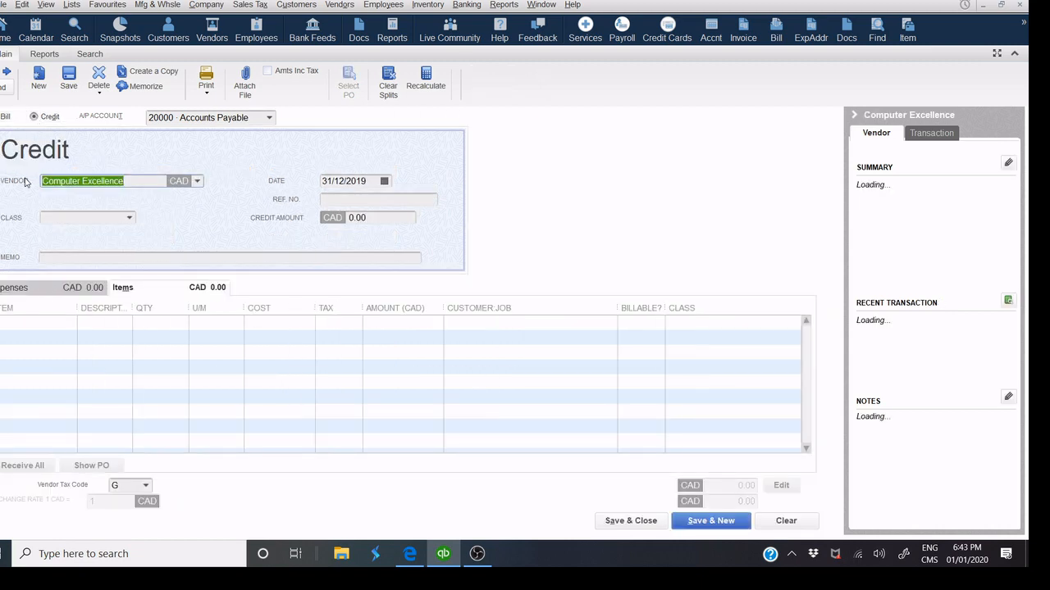
left_click_drag(143, 305, 176, 305)
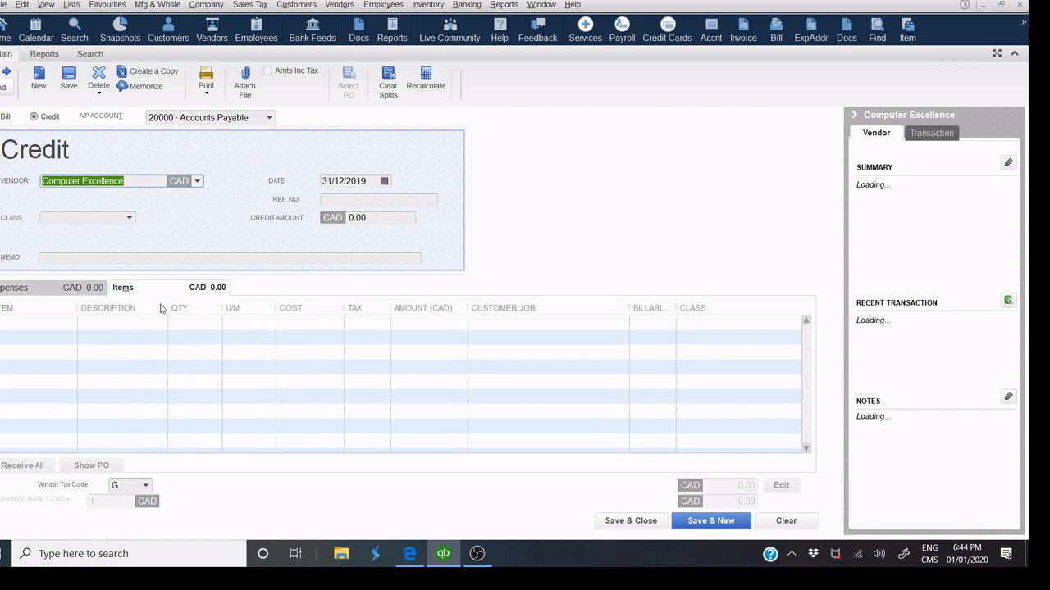
left_click(44, 324)
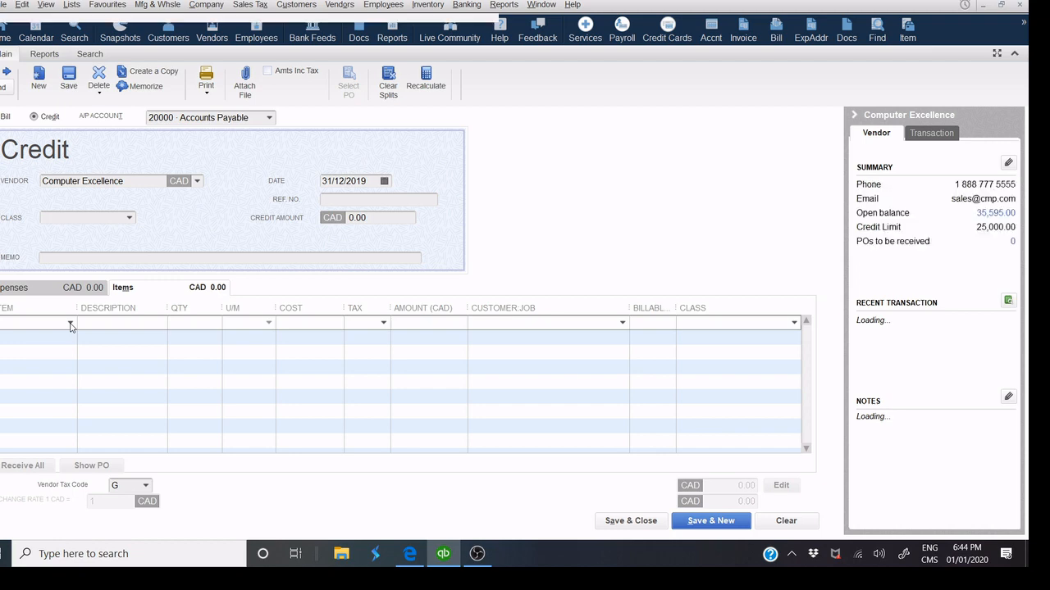
left_click(70, 324)
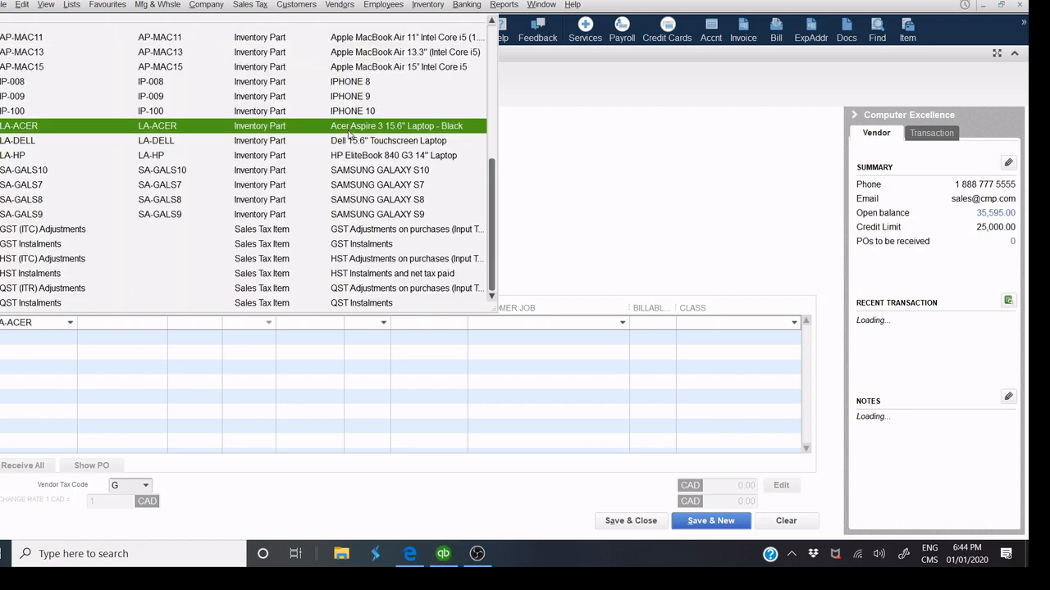
left_click(349, 131)
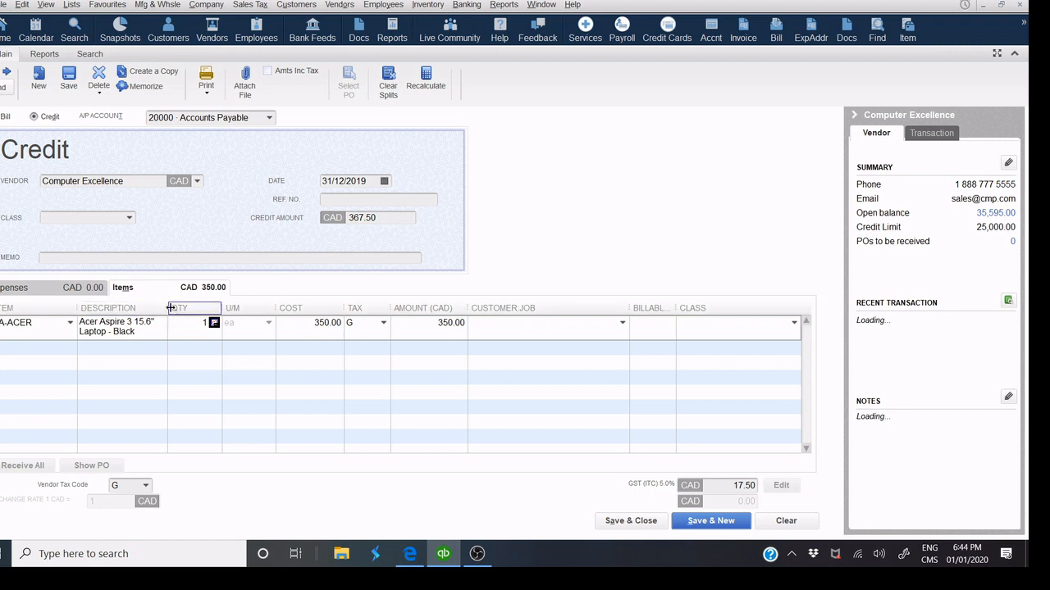
left_click_drag(171, 308, 260, 287)
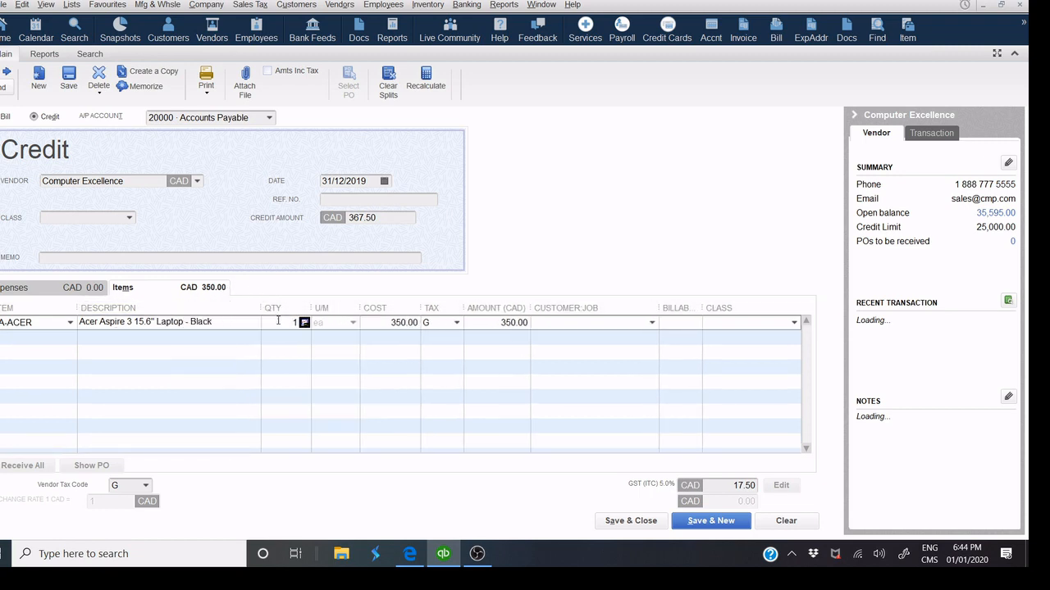
left_click_drag(286, 321, 321, 326)
type("5")
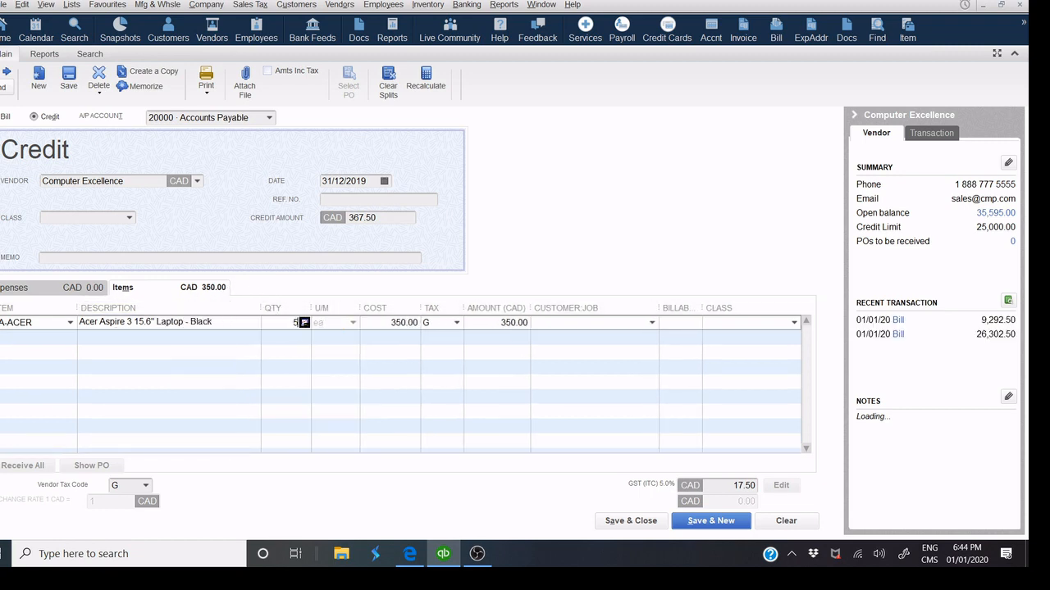
left_click(346, 256)
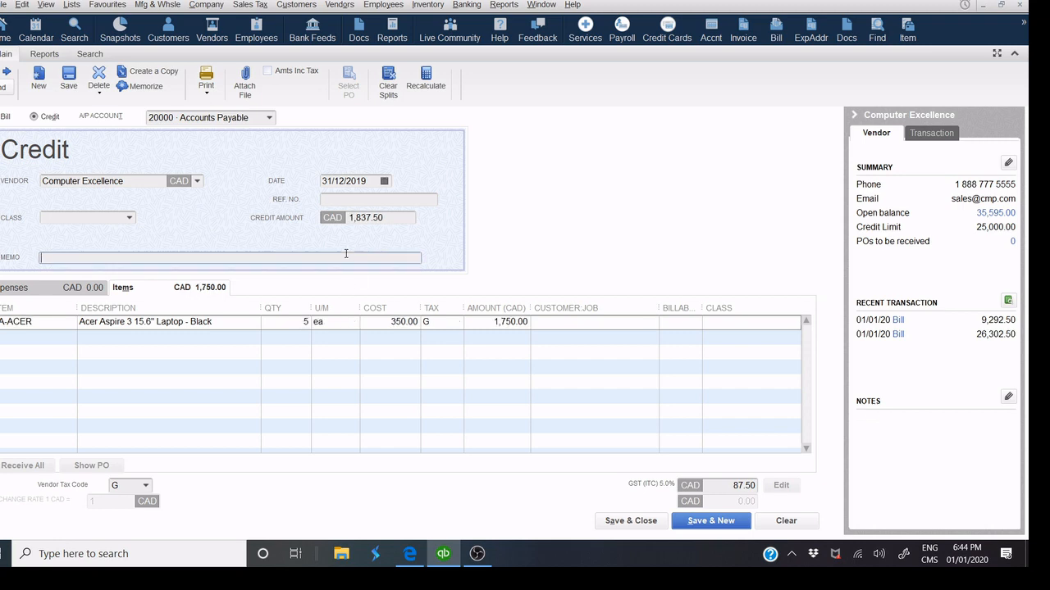
Enter reference NC-2568215 and save the credit.
left_click(340, 199)
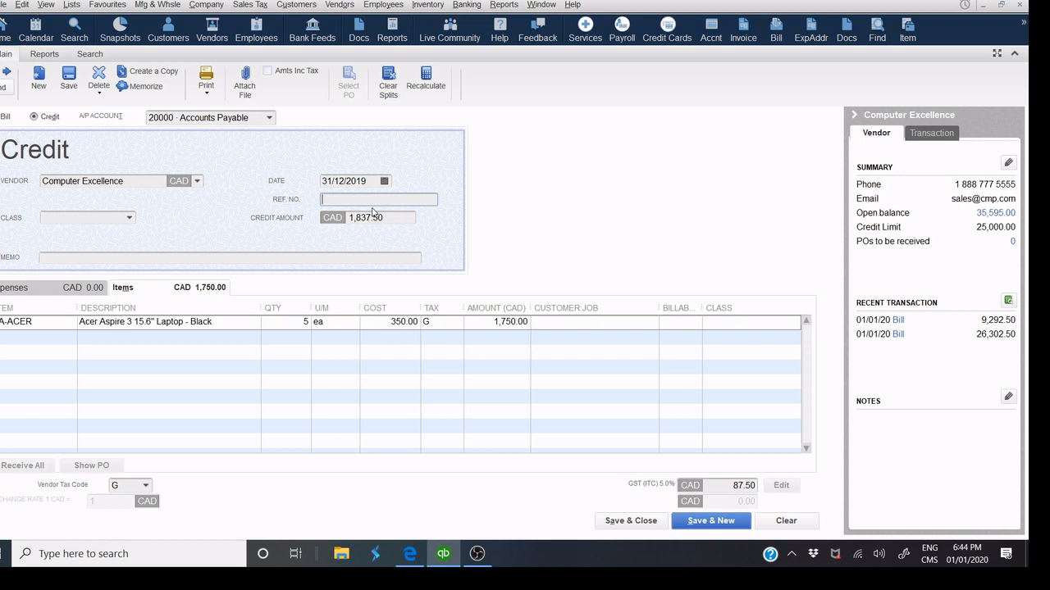
type("2568215")
left_click(323, 201)
type("NC-")
left_click(654, 525)
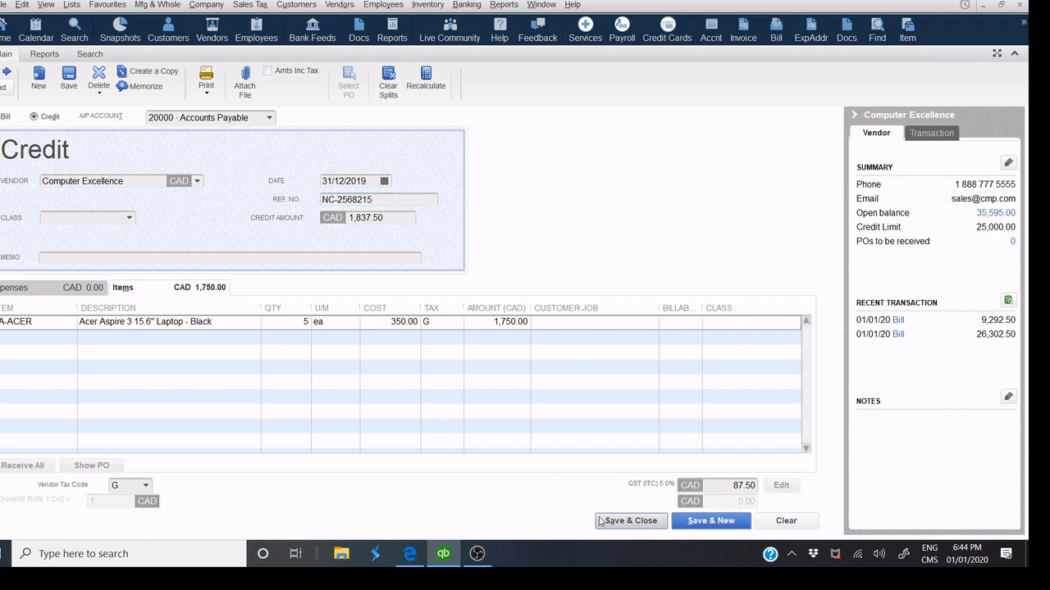
Try a quantity of -5, restore it to 5, and save the credit.
left_click(295, 322)
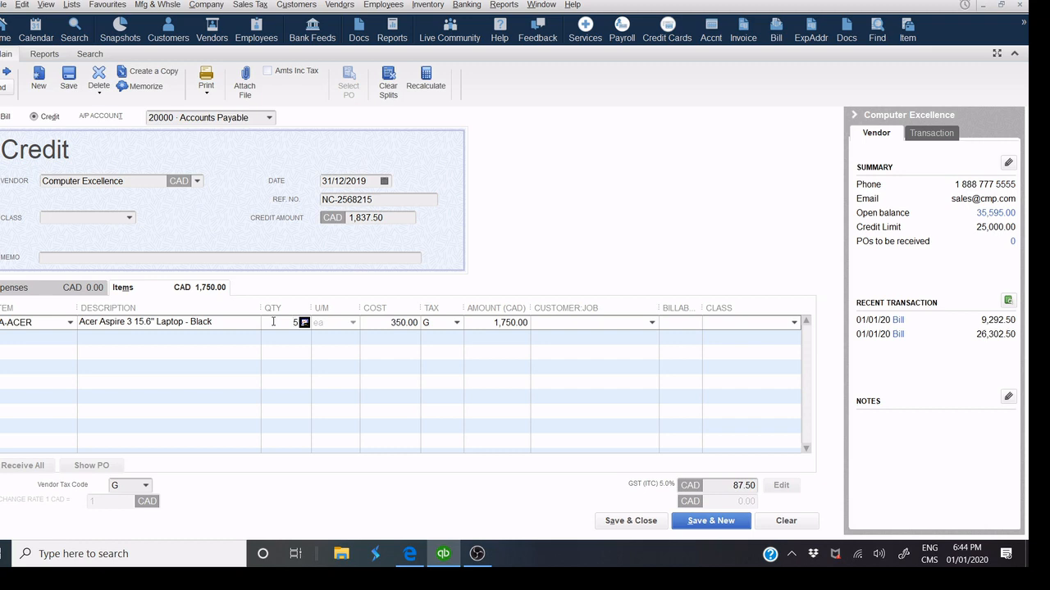
left_click(298, 260)
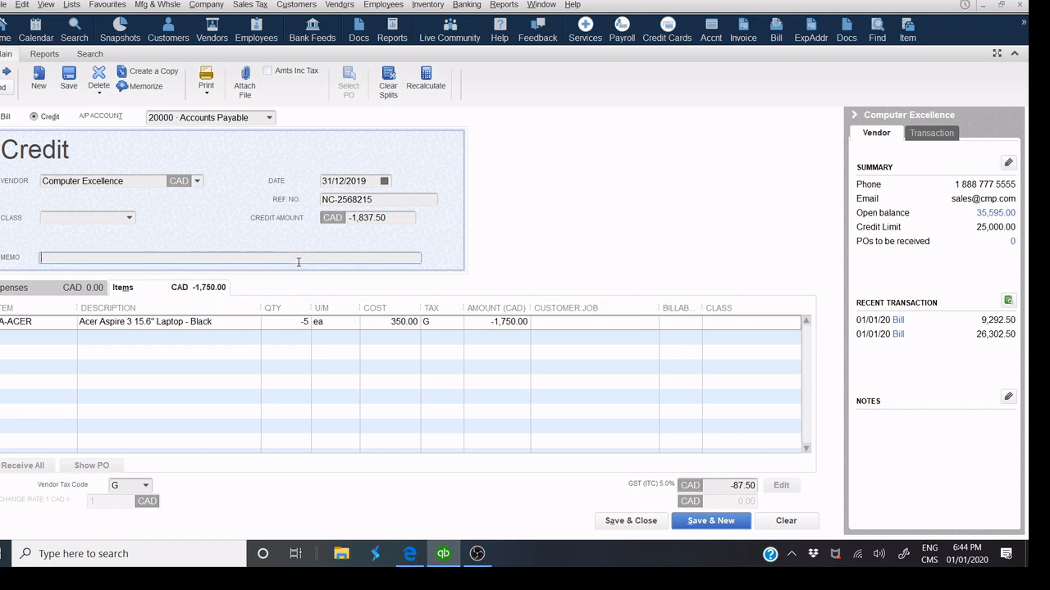
left_click(284, 328)
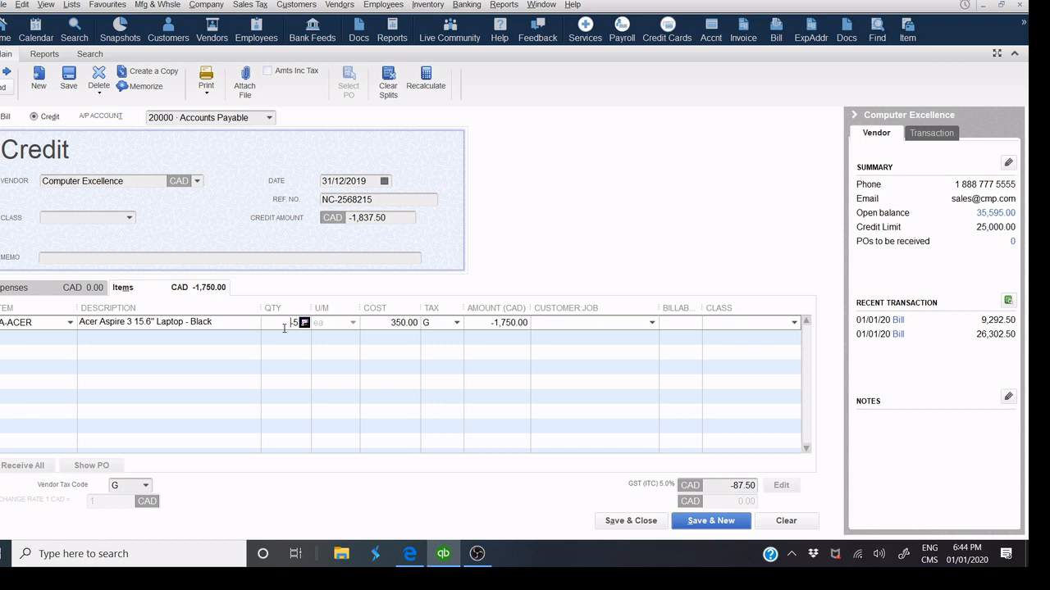
left_click(340, 258)
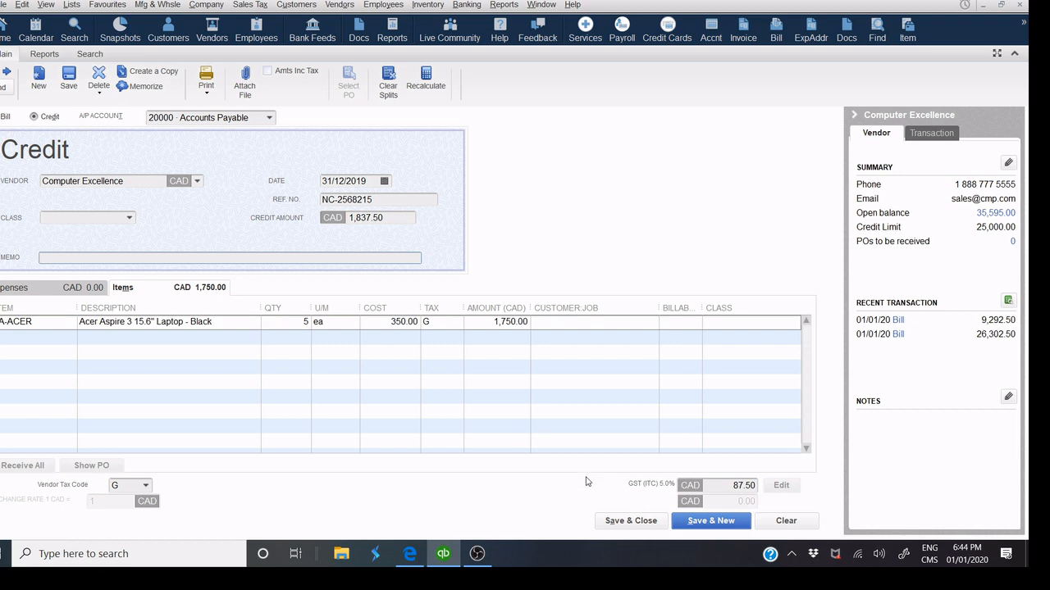
left_click(631, 528)
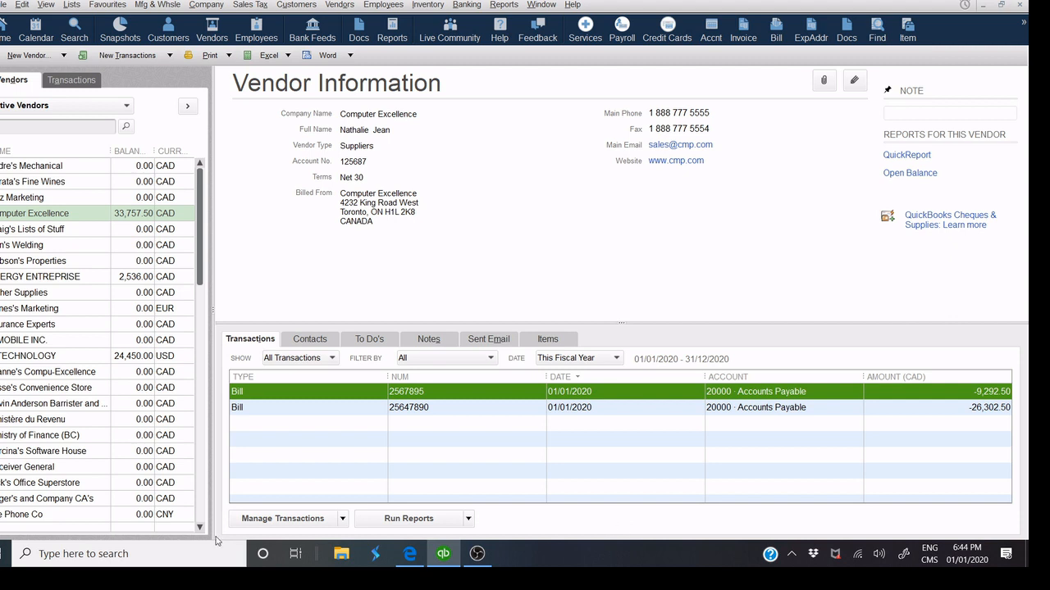
Show Balance Details and inspect bills 2567895, 25647890 and credit NC-2568215.
left_click(291, 359)
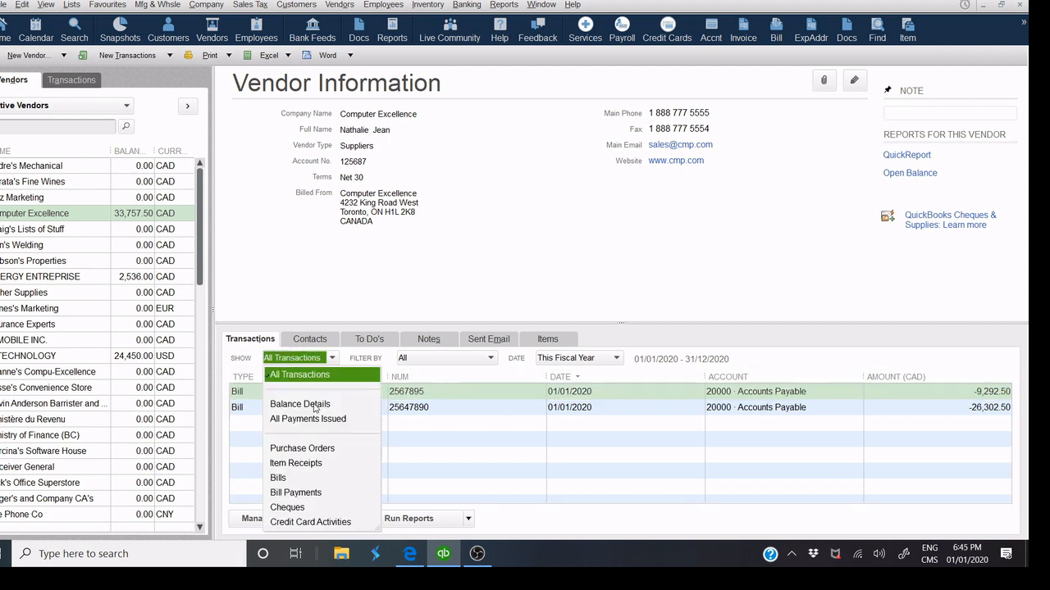
left_click(315, 408)
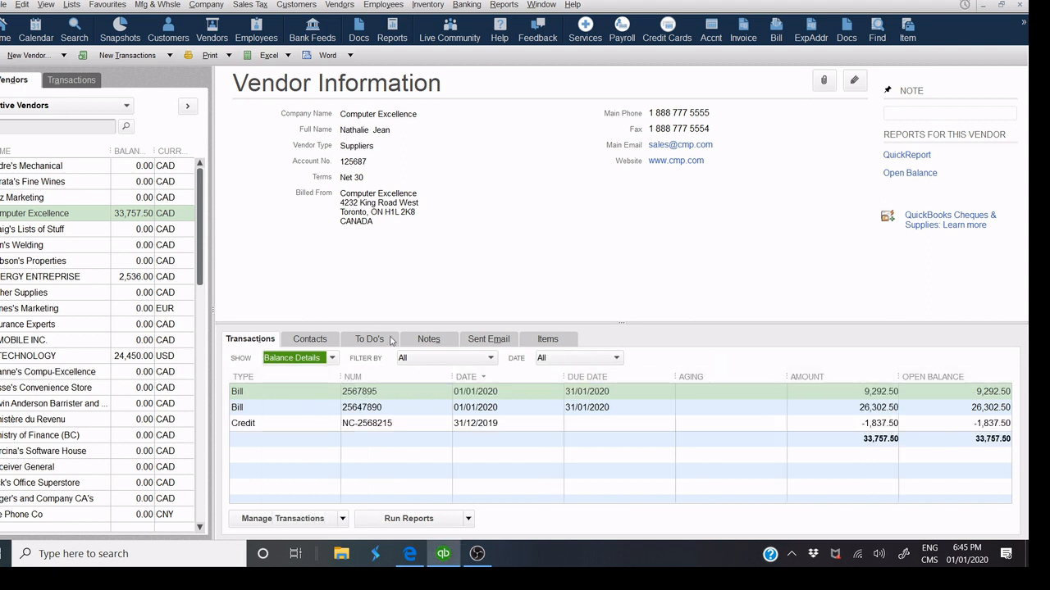
left_click(866, 394)
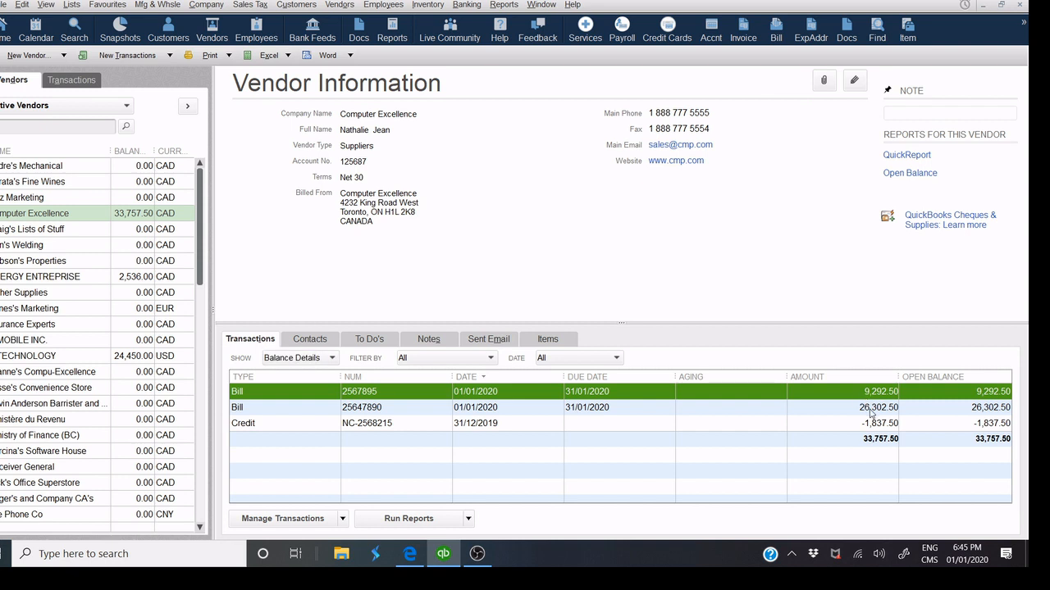
left_click(871, 409)
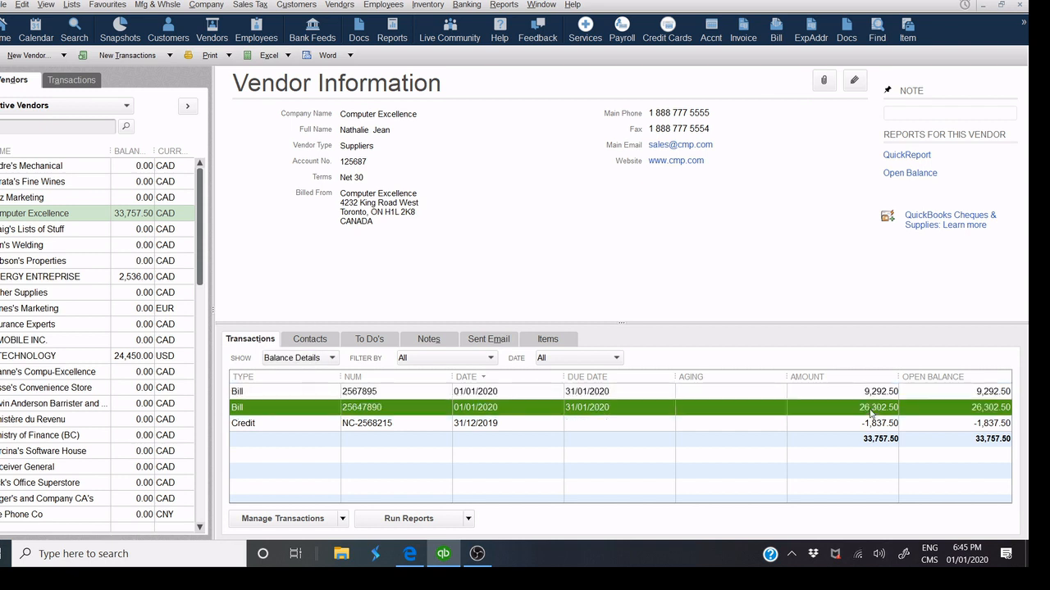
left_click(520, 427)
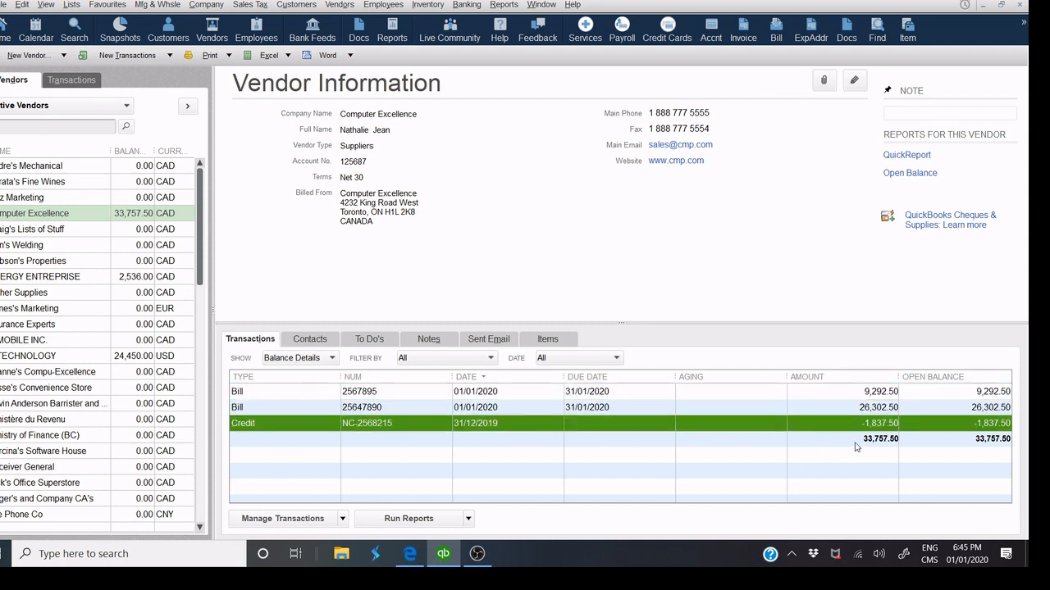
left_click(878, 410)
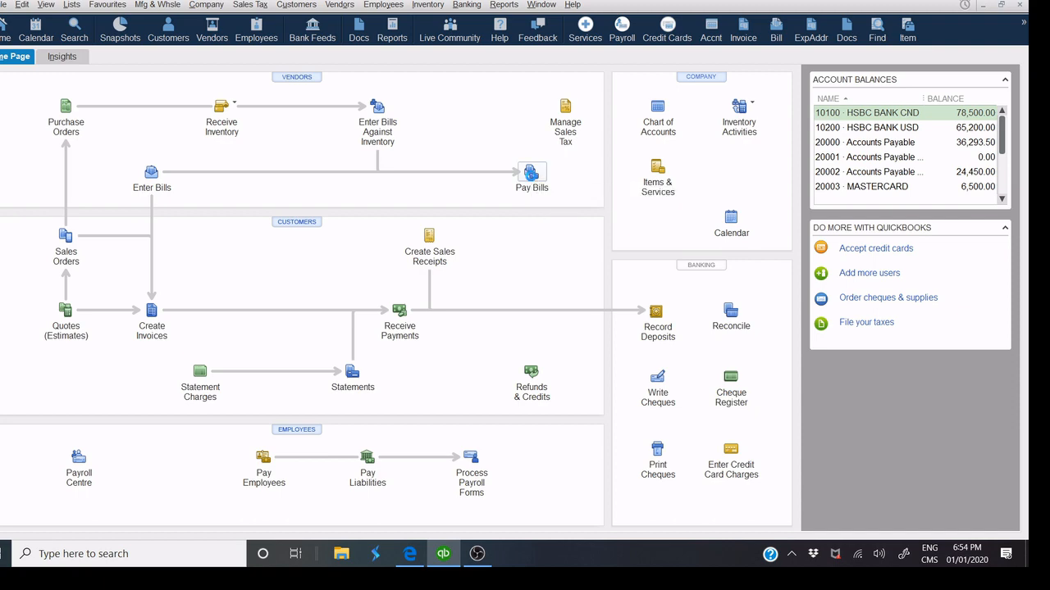
Return to Computer Excellence's vendor page and open Pay Bills from there.
left_click(534, 179)
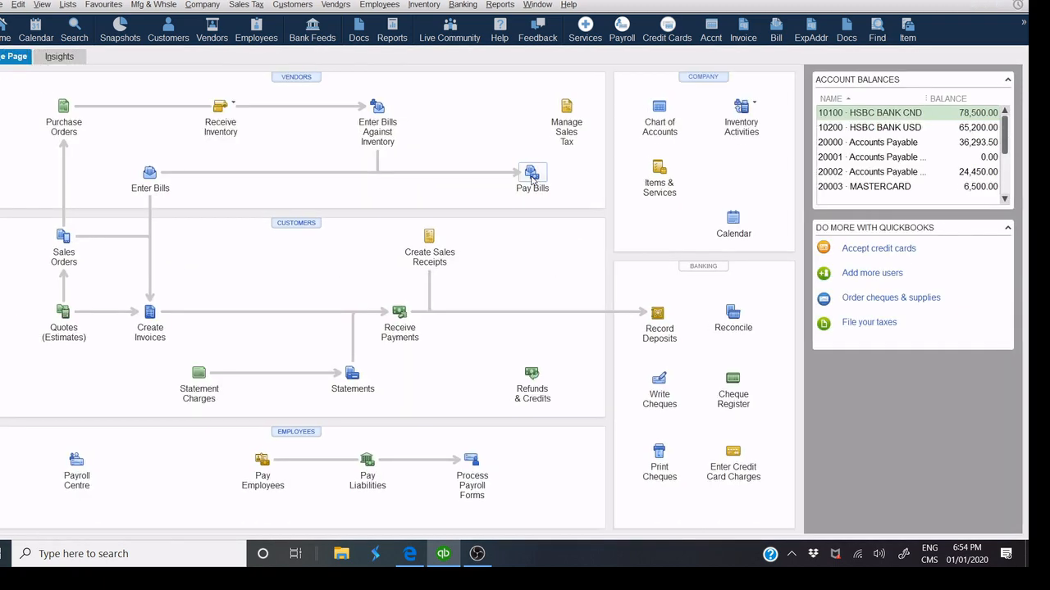
left_click(531, 180)
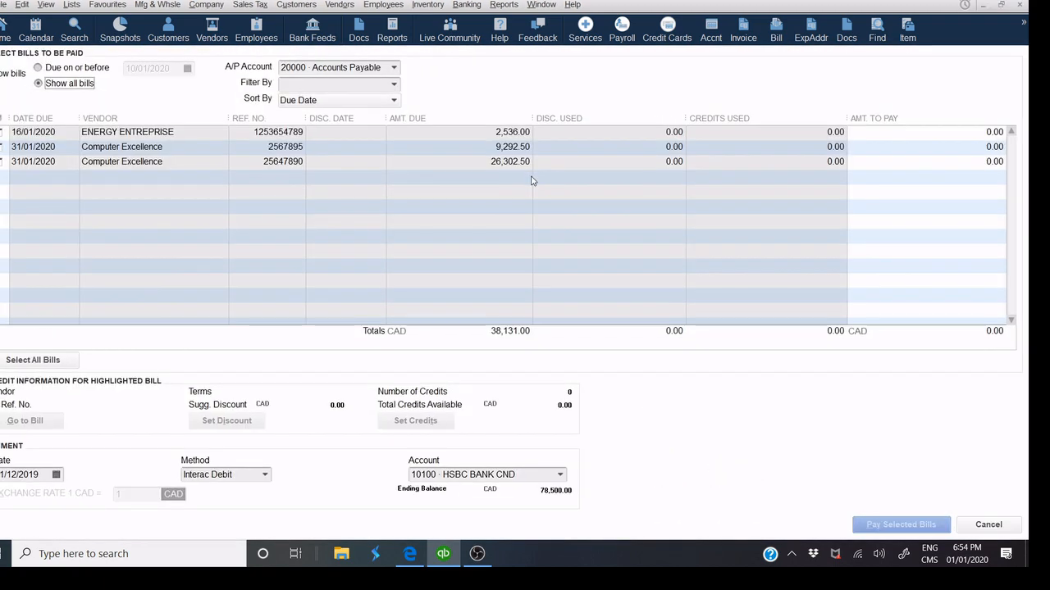
left_click(1019, 5)
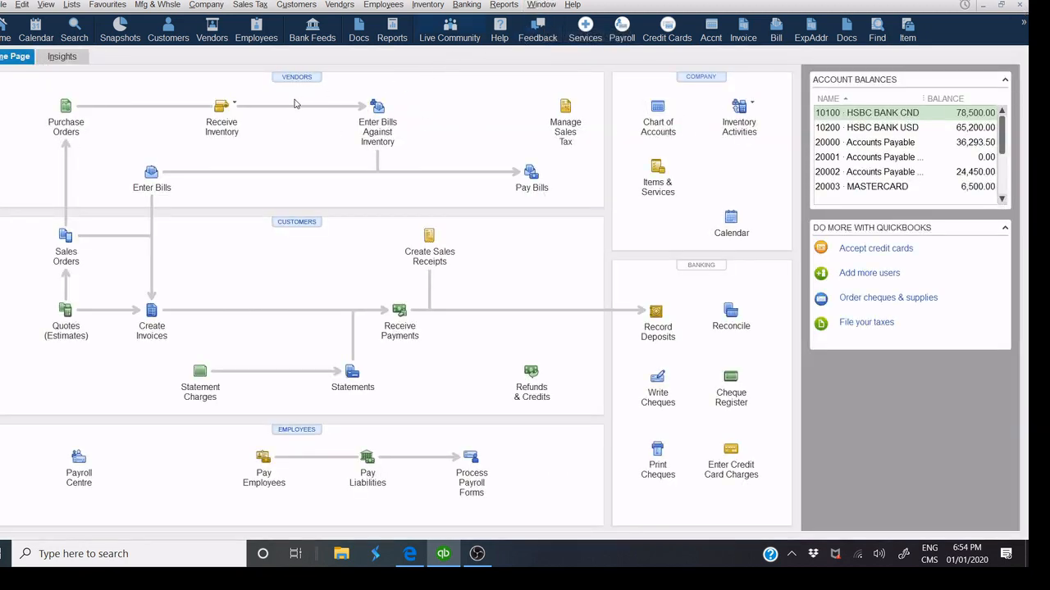
left_click(297, 80)
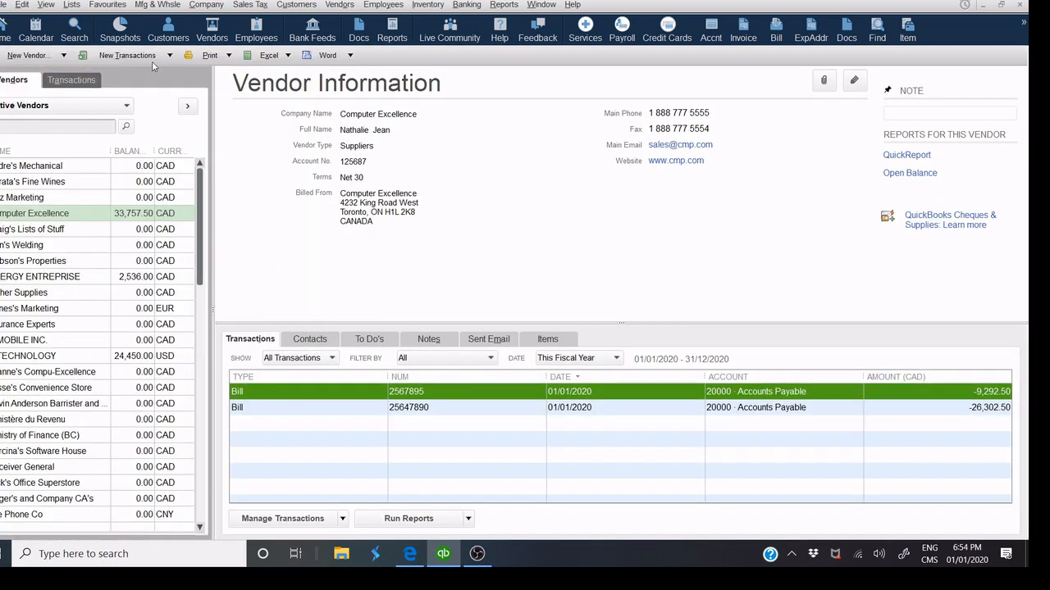
left_click(149, 60)
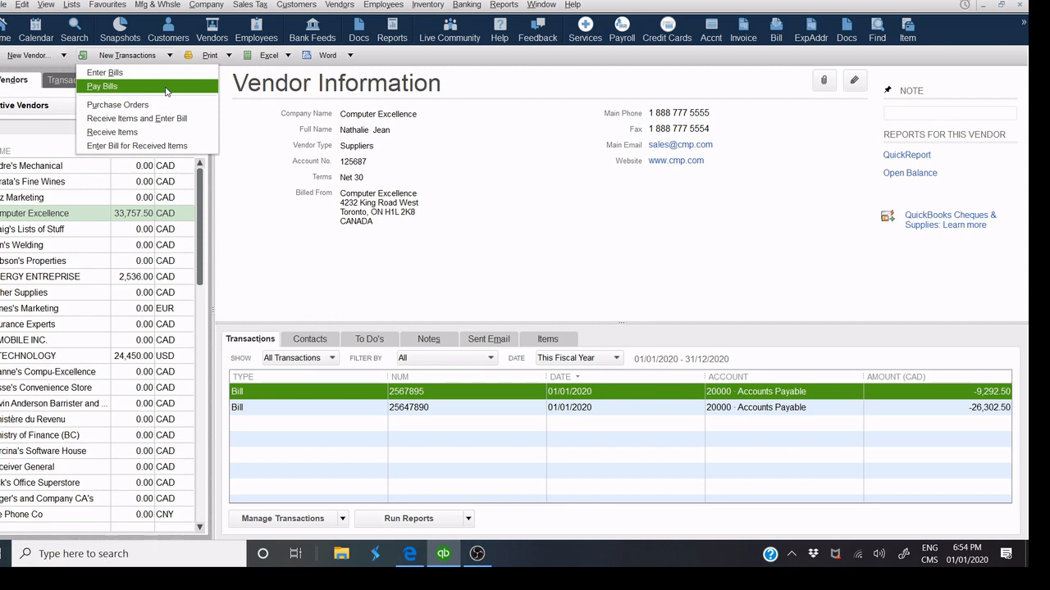
left_click(166, 87)
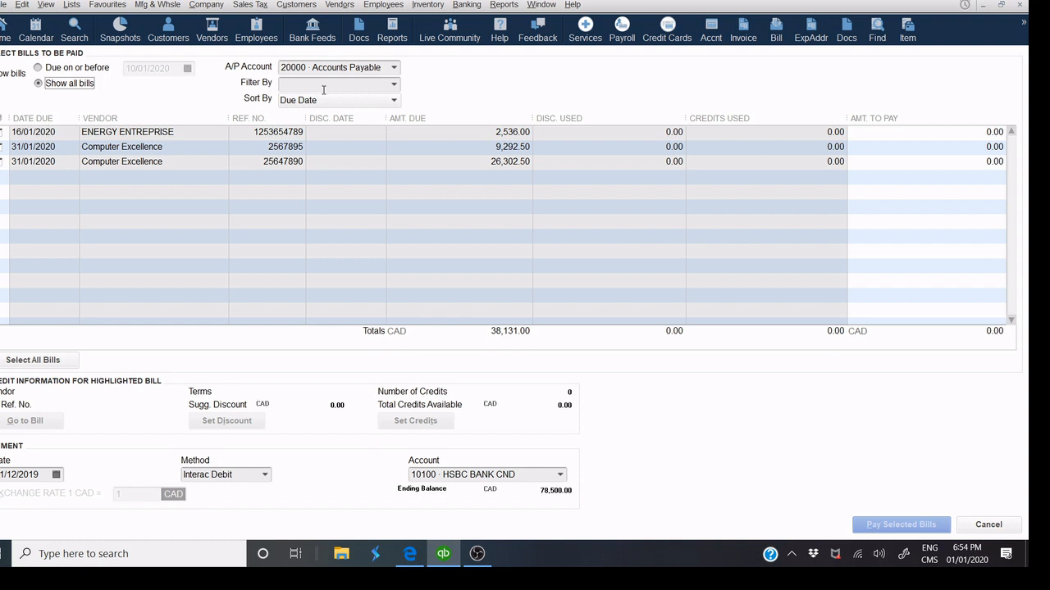
View bills under 20002 Accounts Payable - USD, then switch back to 20000 Accounts Payable.
left_click(393, 69)
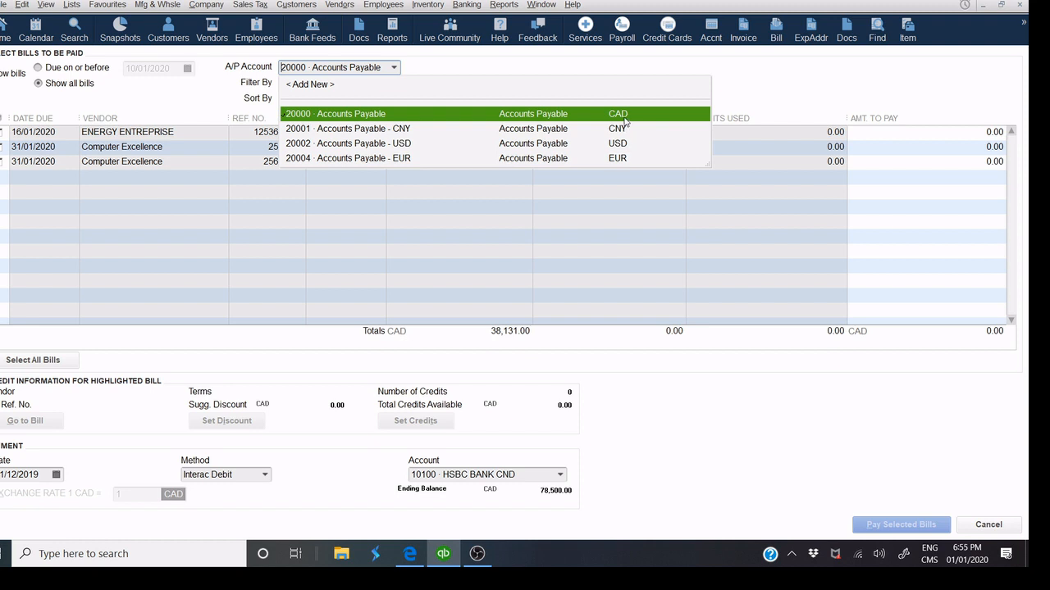
left_click(625, 117)
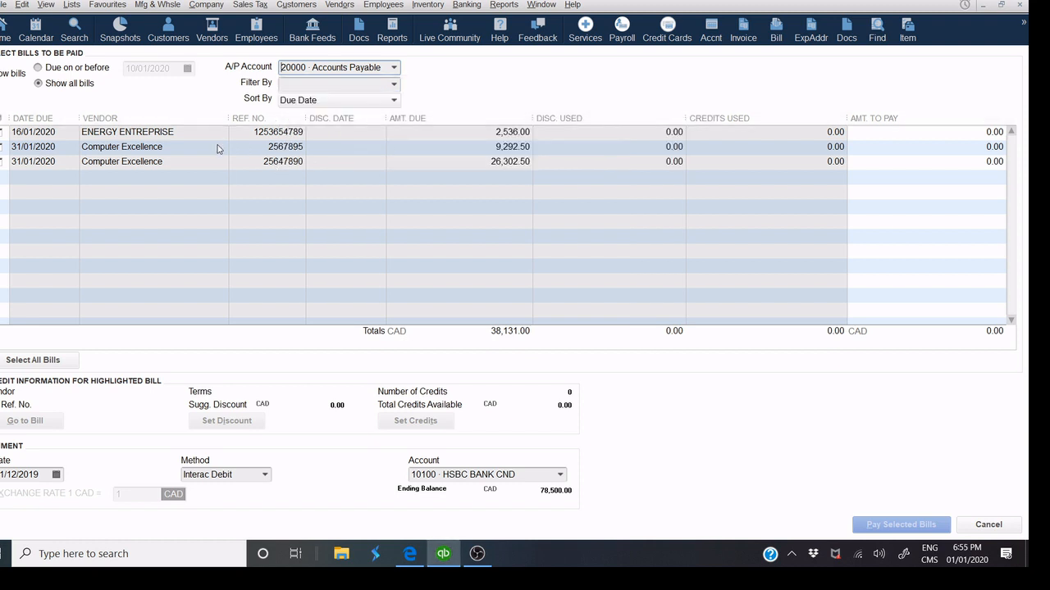
left_click(395, 69)
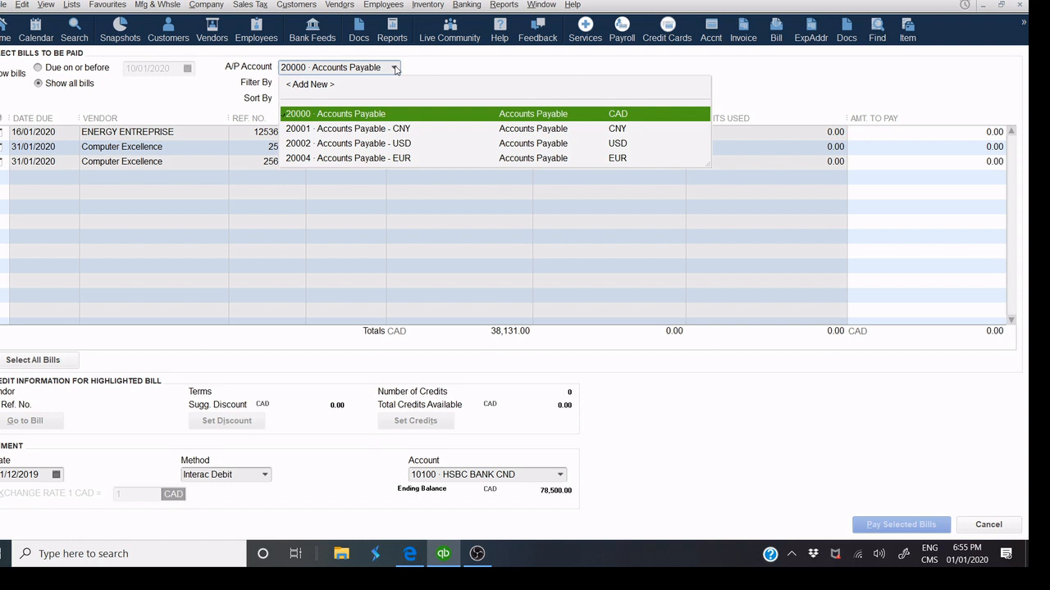
left_click(414, 147)
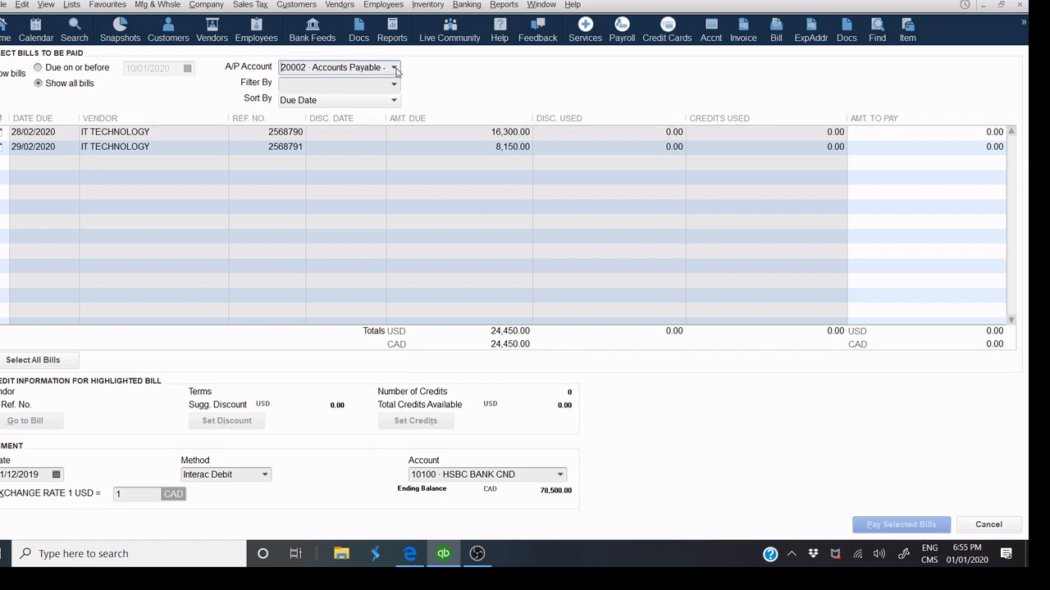
left_click(394, 68)
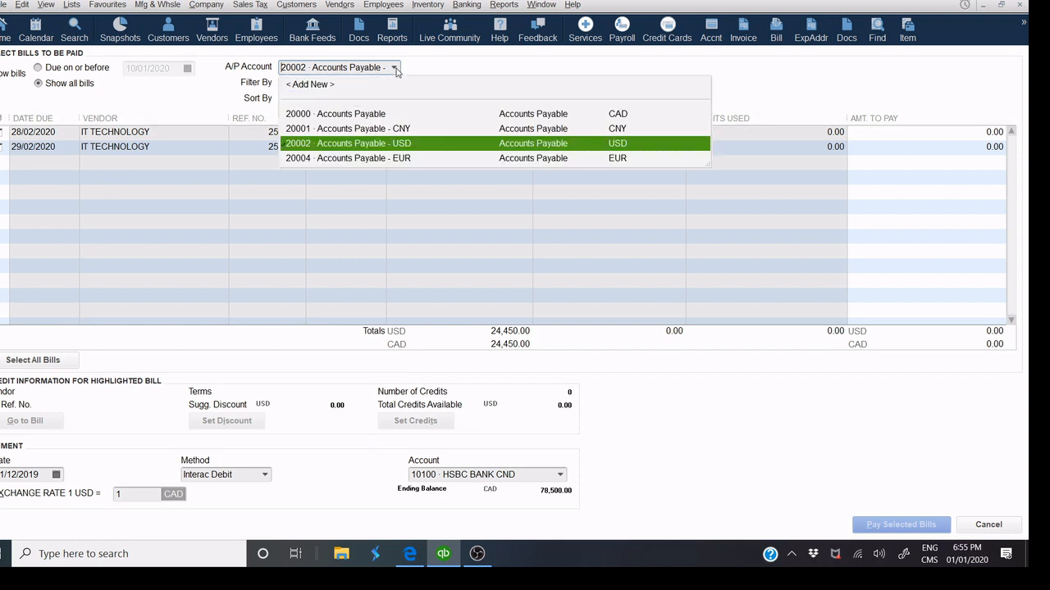
left_click(383, 115)
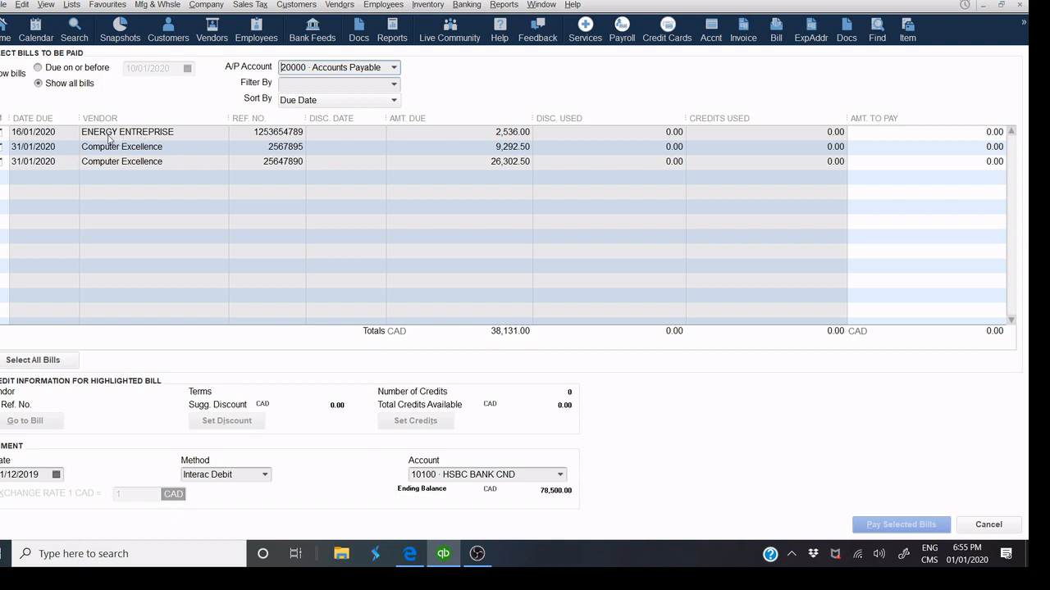
Tick the ENERGY ENTREPRISE bill and pay by printed cheque from HSBC BANK CND.
left_click(2, 132)
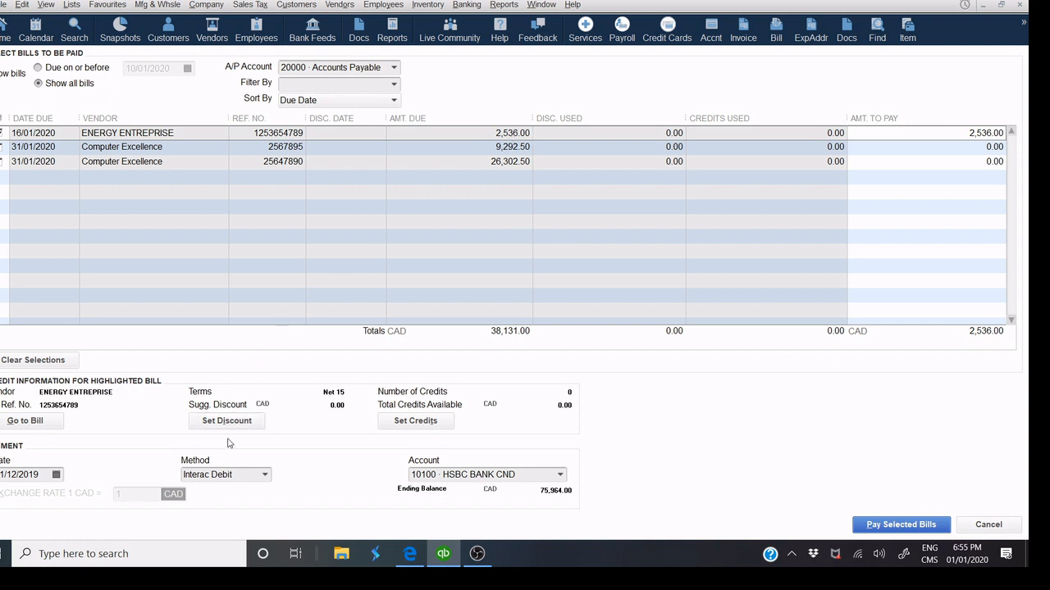
left_click(262, 482)
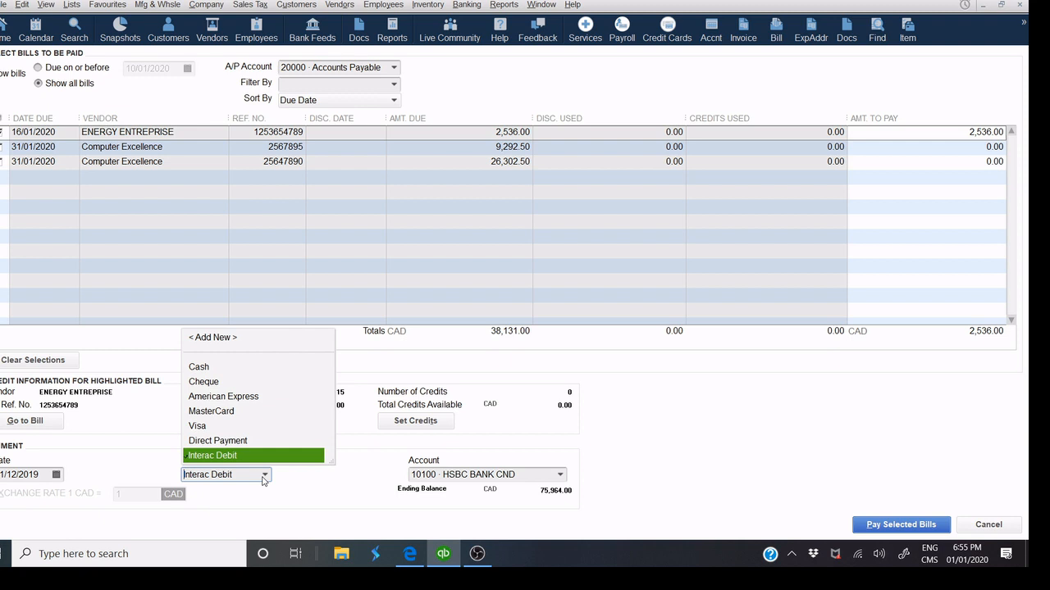
left_click(230, 384)
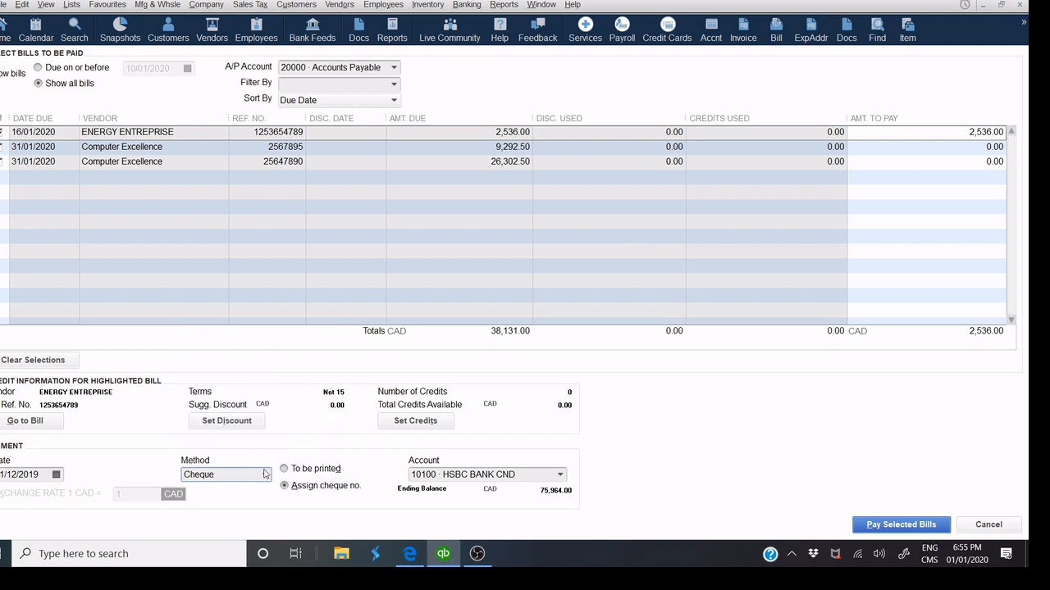
left_click(284, 472)
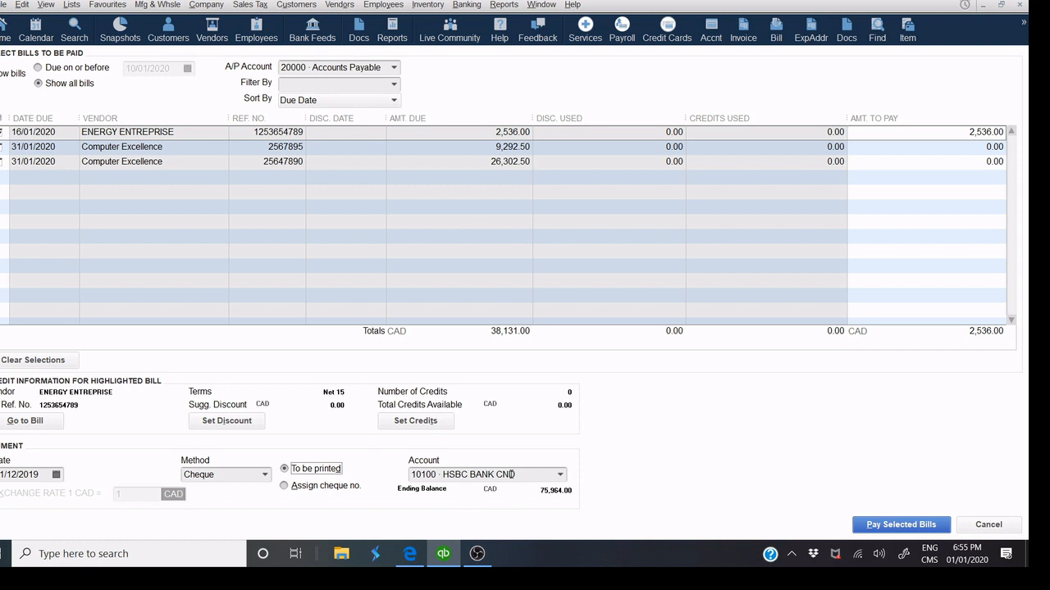
left_click(560, 474)
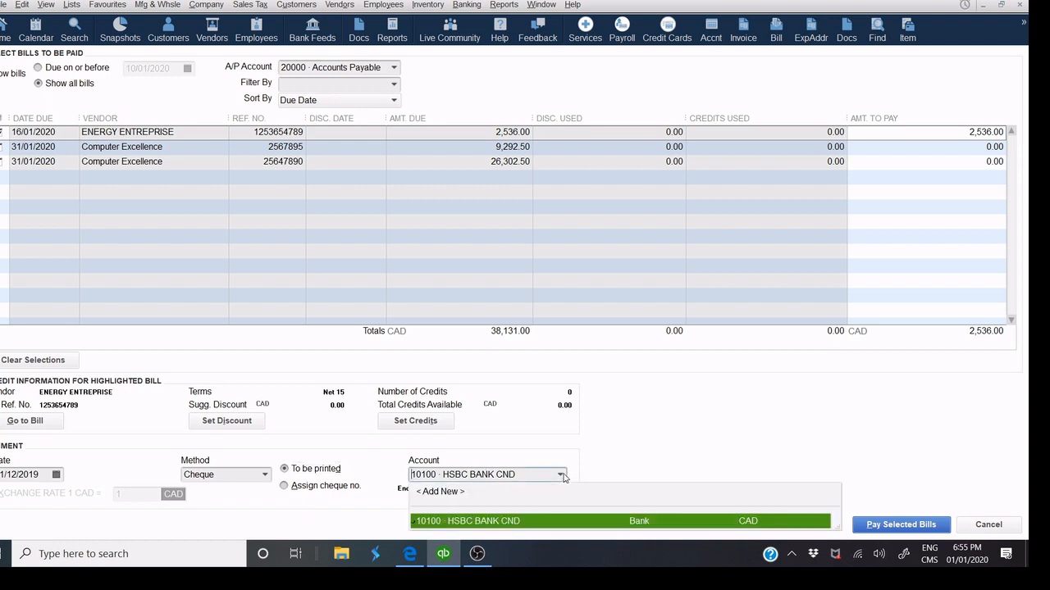
left_click(560, 474)
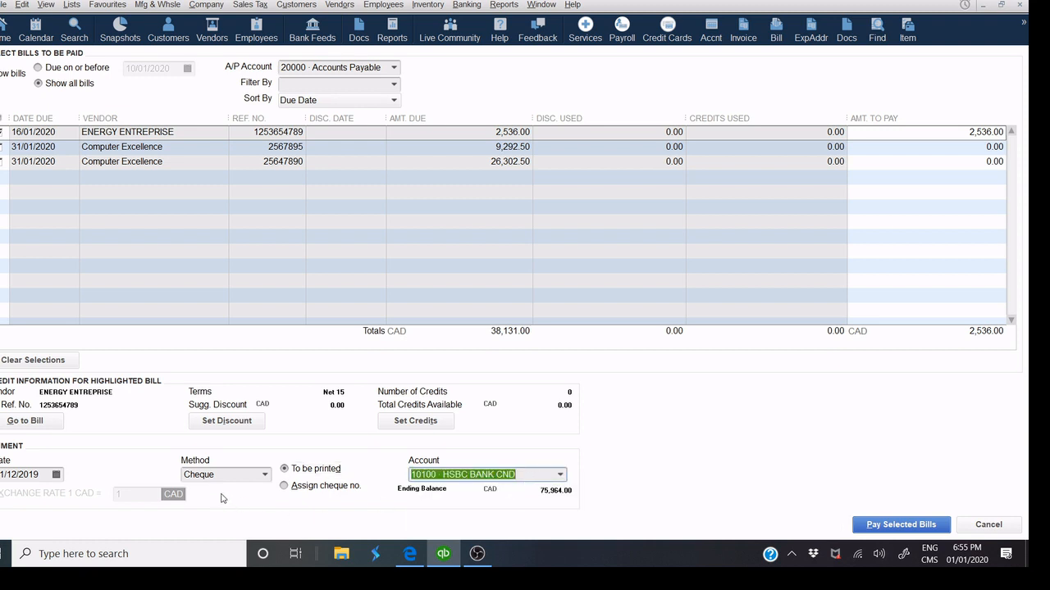
Try American Express and MasterCard as methods, then return to Cheque.
left_click(264, 479)
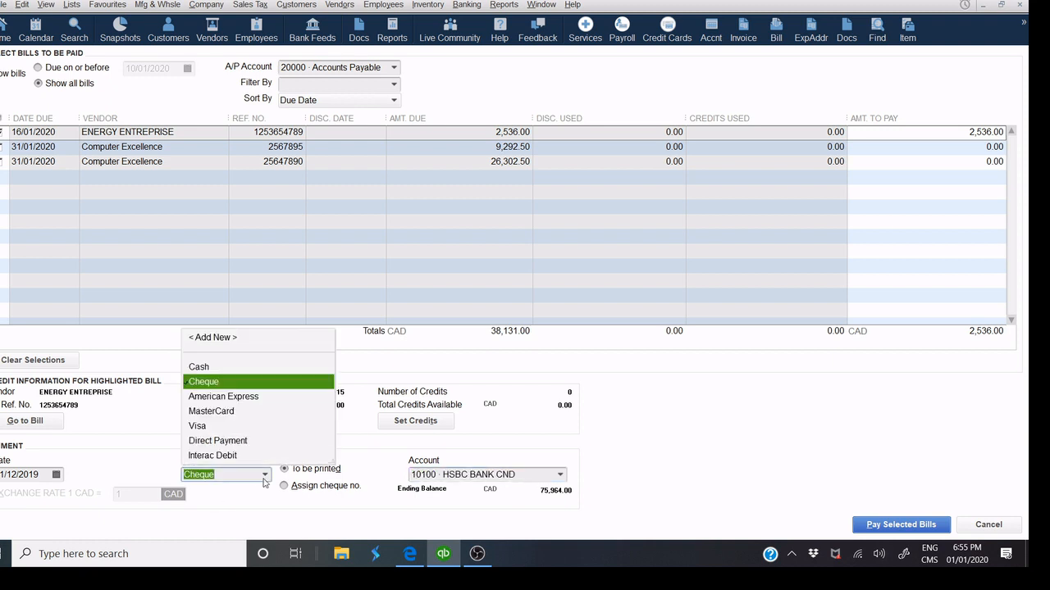
left_click(239, 399)
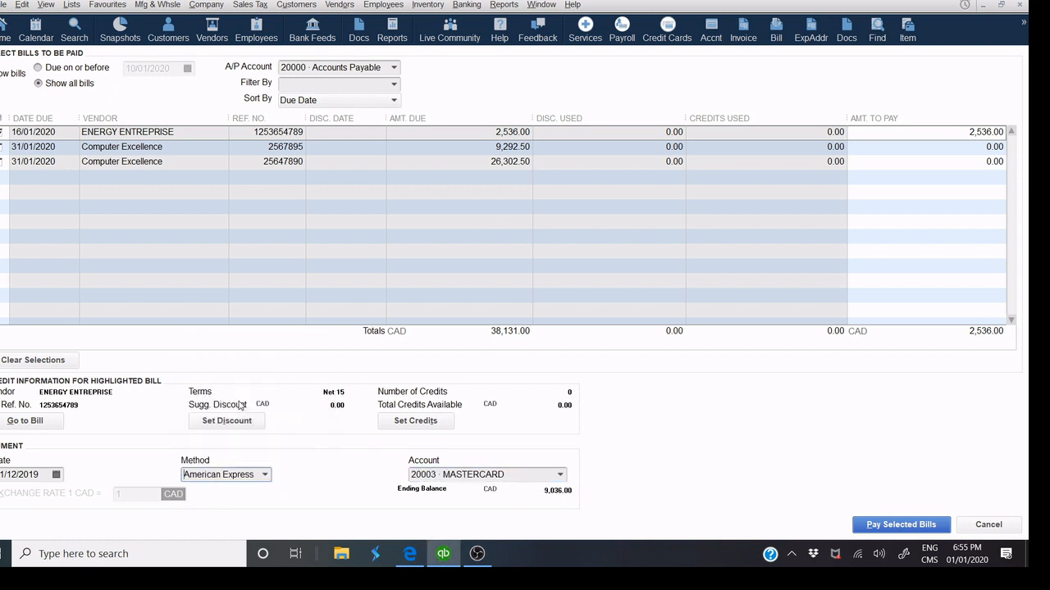
left_click(265, 475)
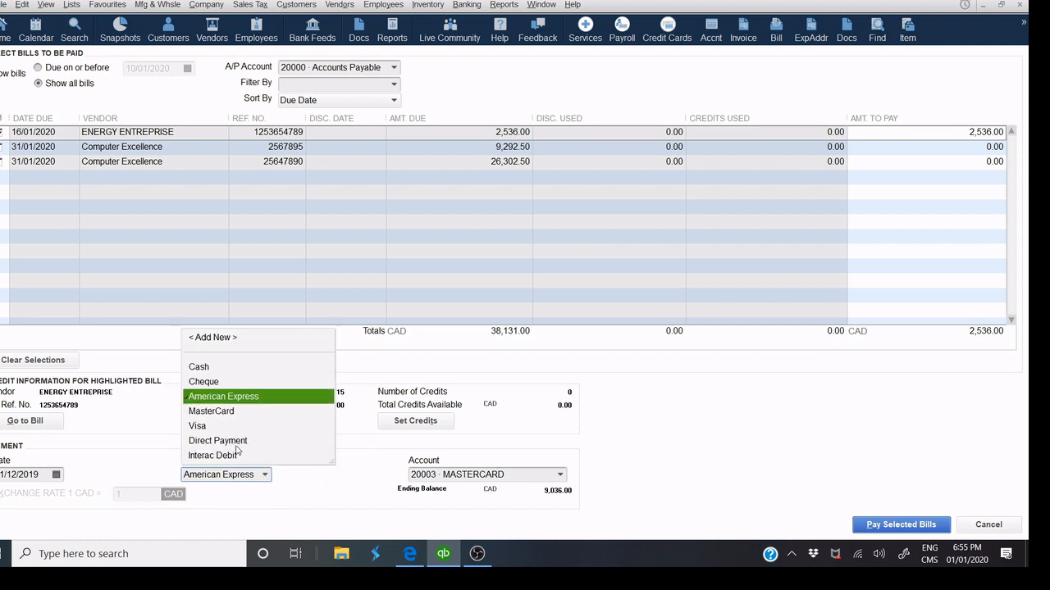
left_click(234, 416)
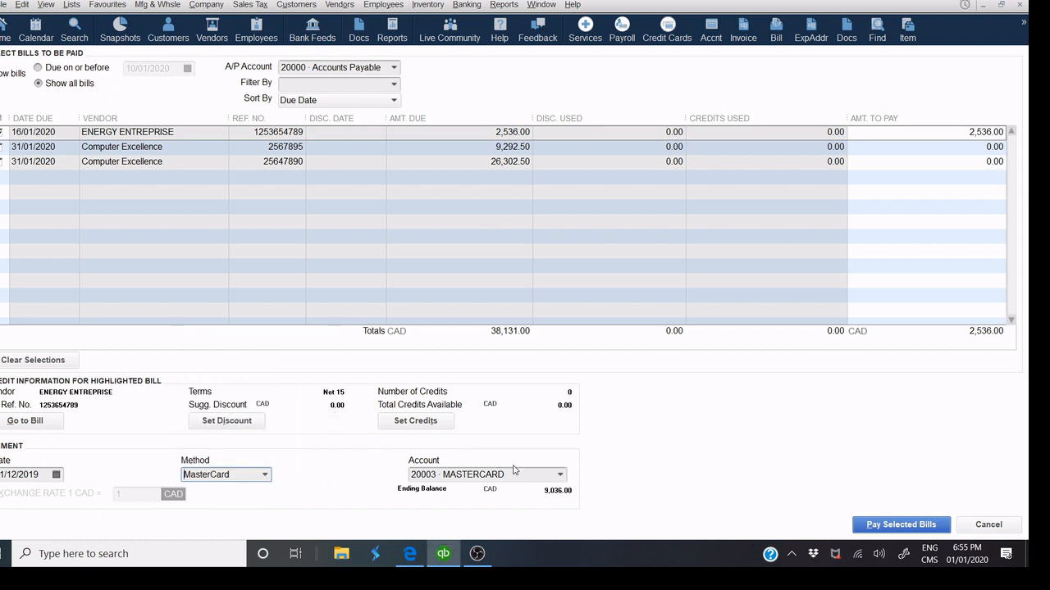
left_click(265, 475)
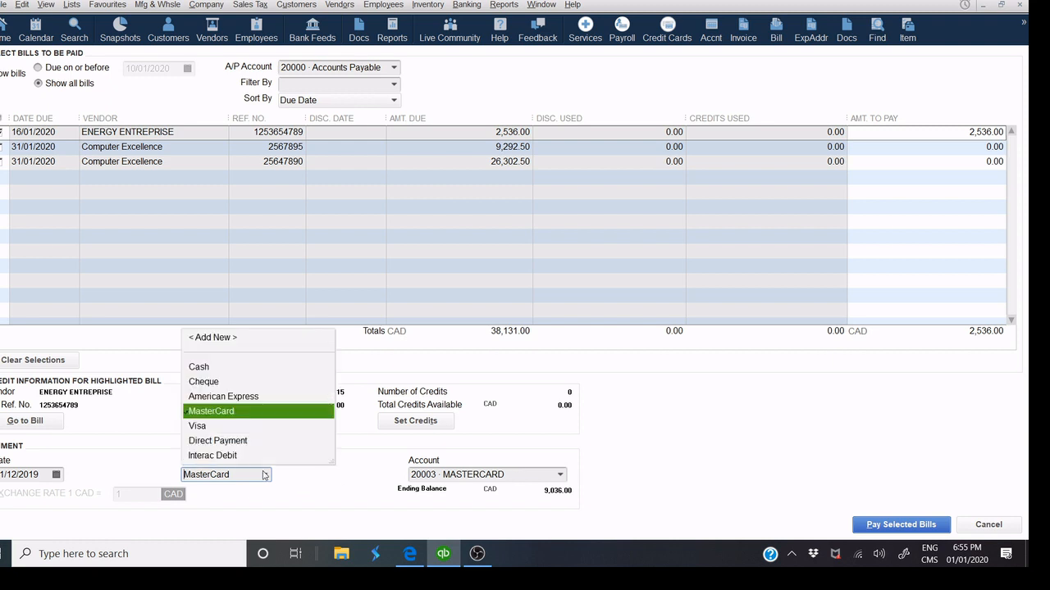
left_click(220, 383)
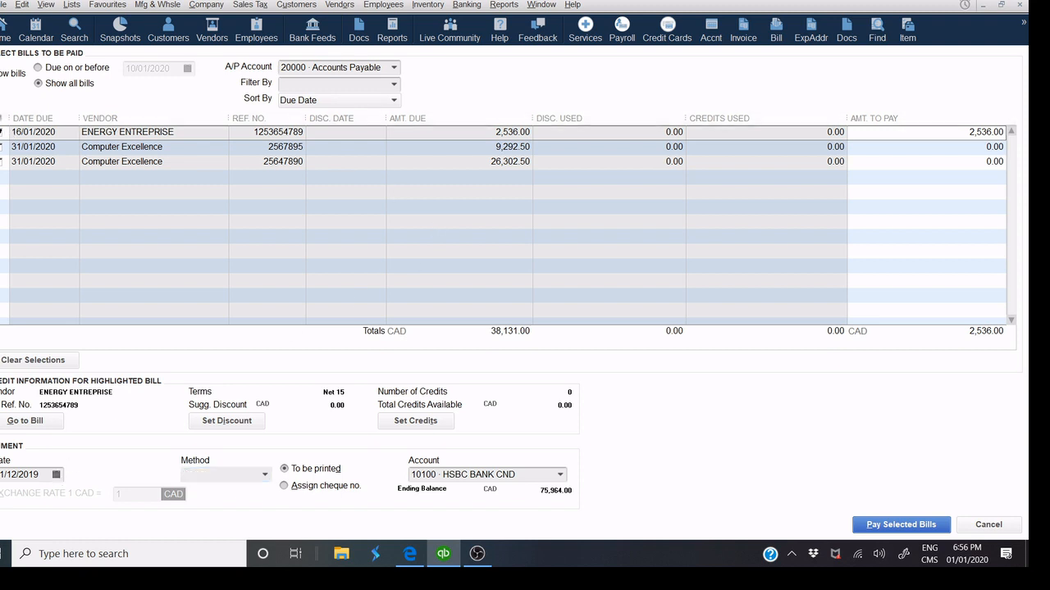
left_click(2, 132)
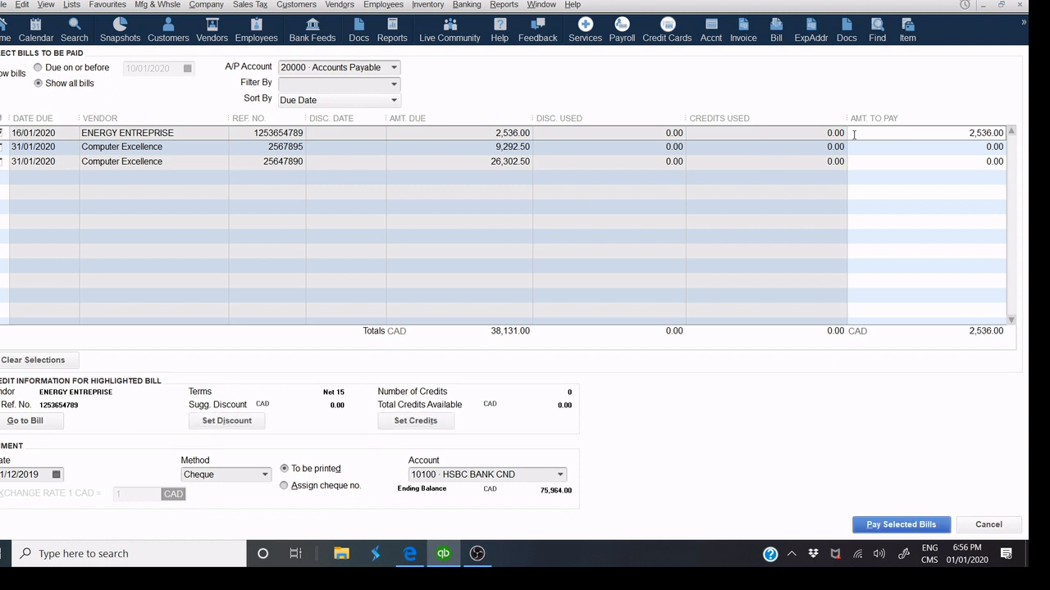
Reduce the ENERGY ENTREPRISE payment amount to 1,536.00.
left_click(928, 137)
type("1536")
left_click(933, 162)
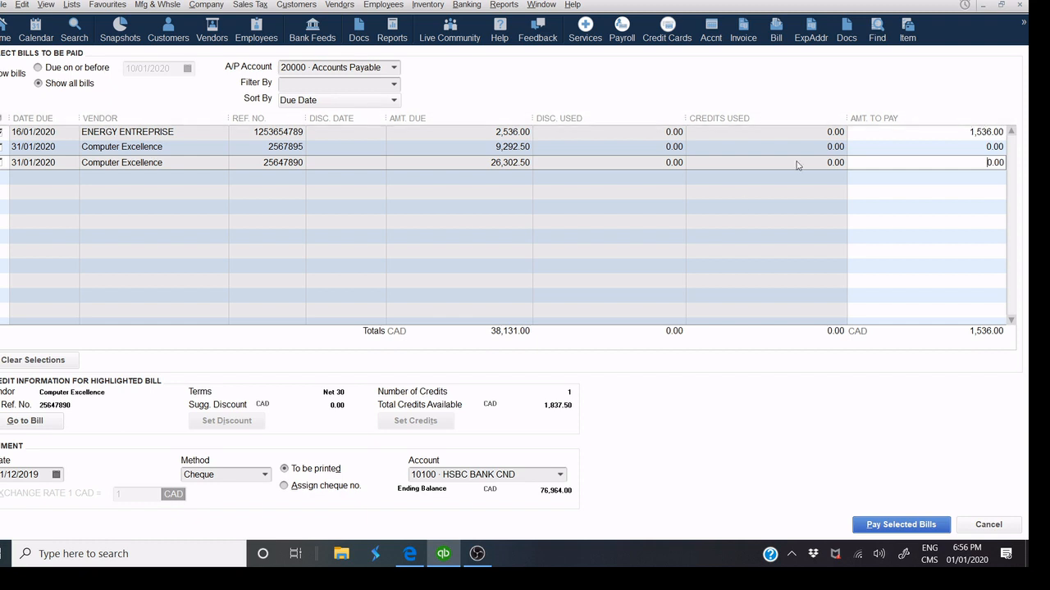
left_click(869, 133)
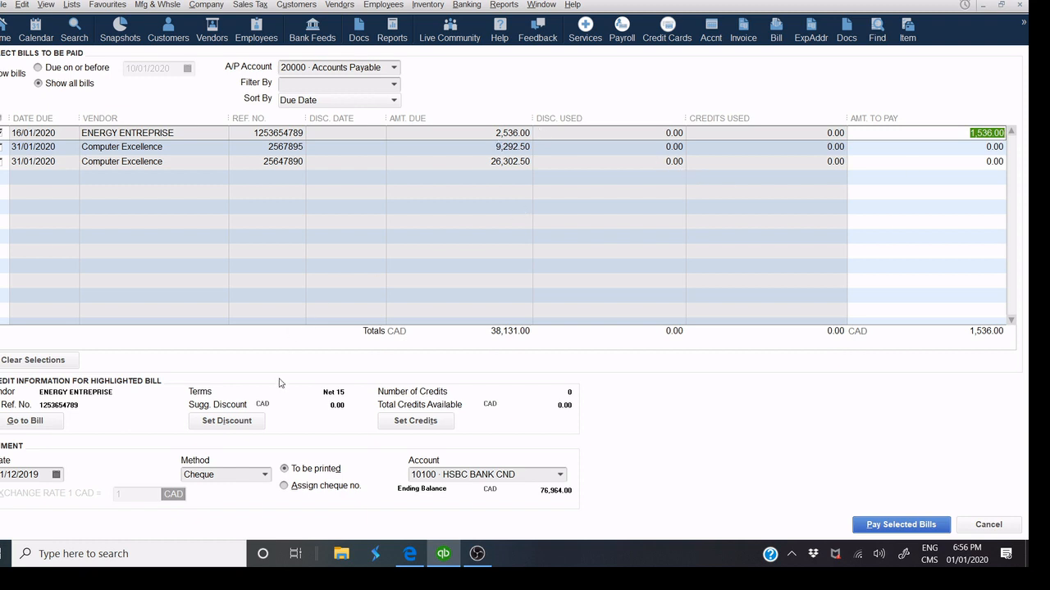
Keep the payment method on Cheque and pay the selected bill.
left_click(265, 476)
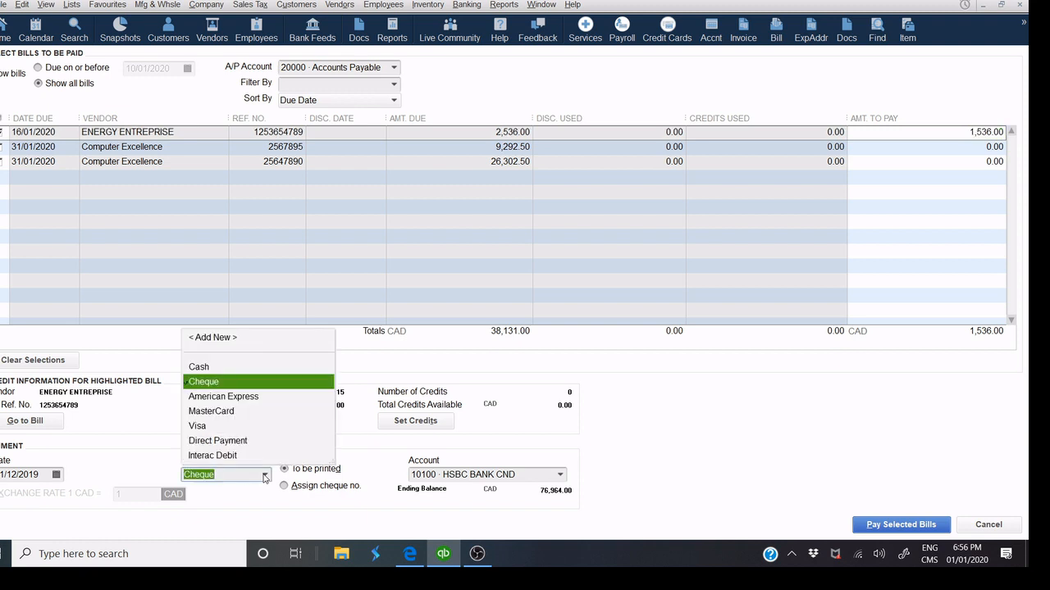
left_click(244, 402)
left_click(264, 475)
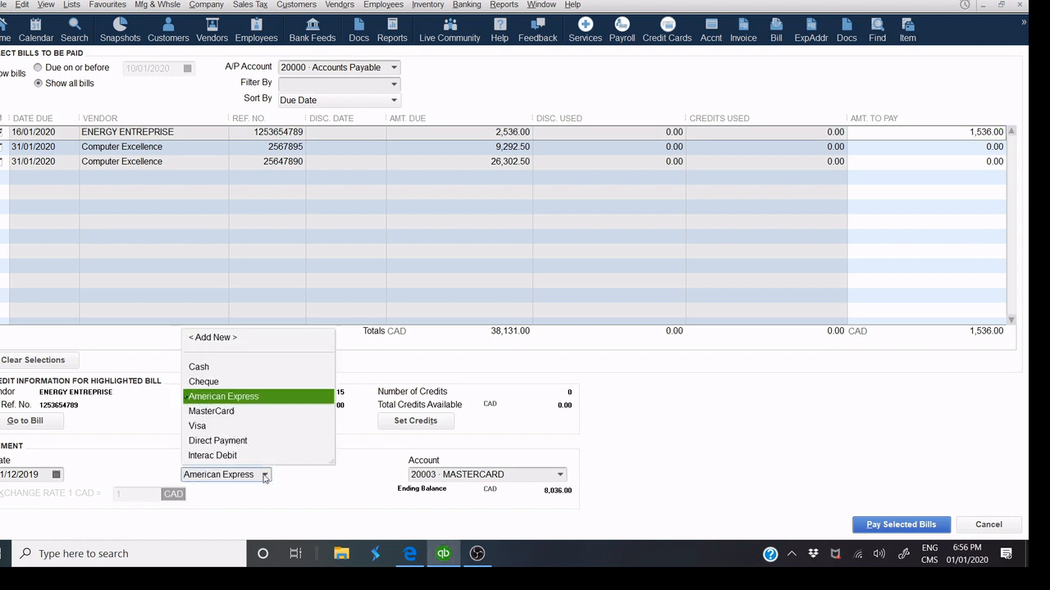
left_click(230, 380)
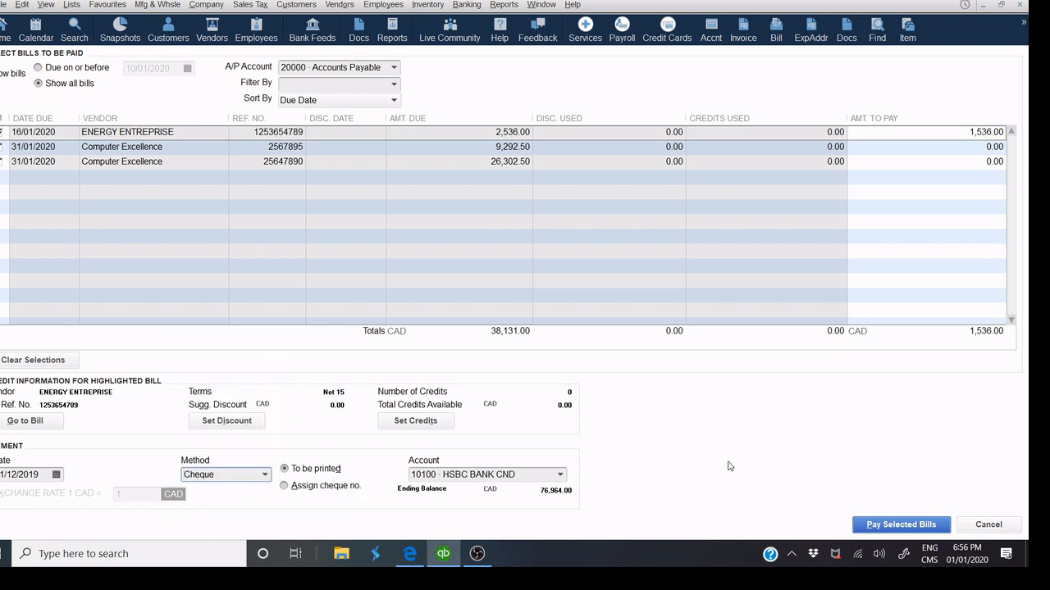
left_click(890, 529)
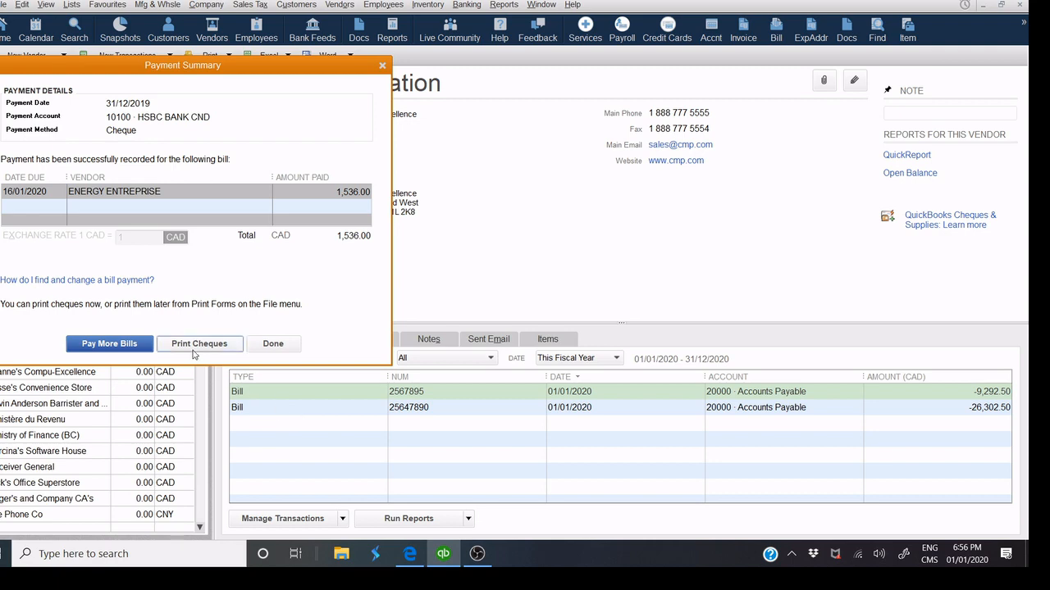
Print the 1,536.00 ENERGY ENTREPRISE cheque, confirming it in Select Cheques to Print.
left_click(197, 344)
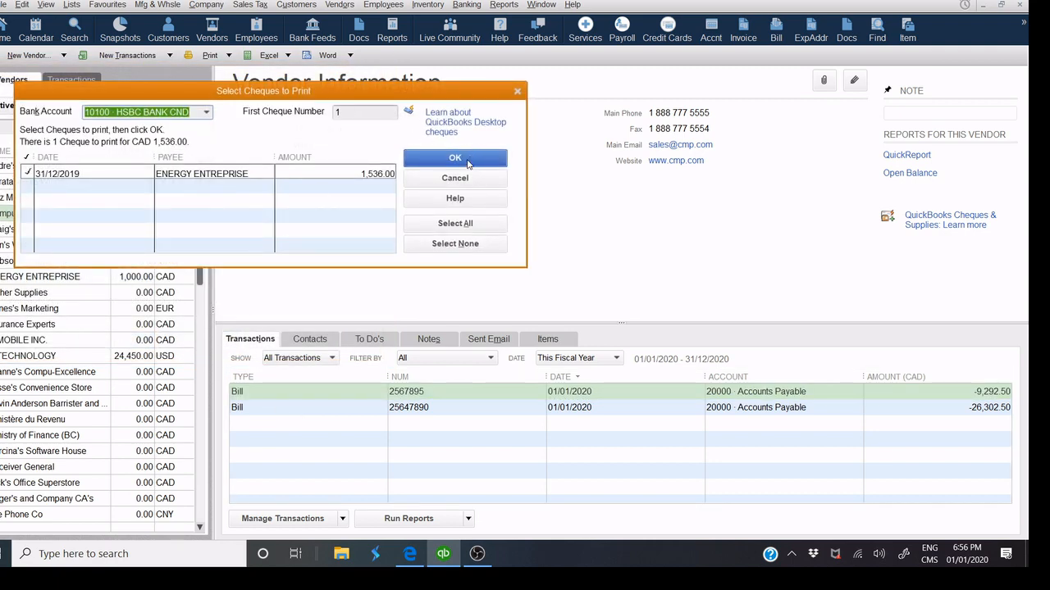
left_click(468, 162)
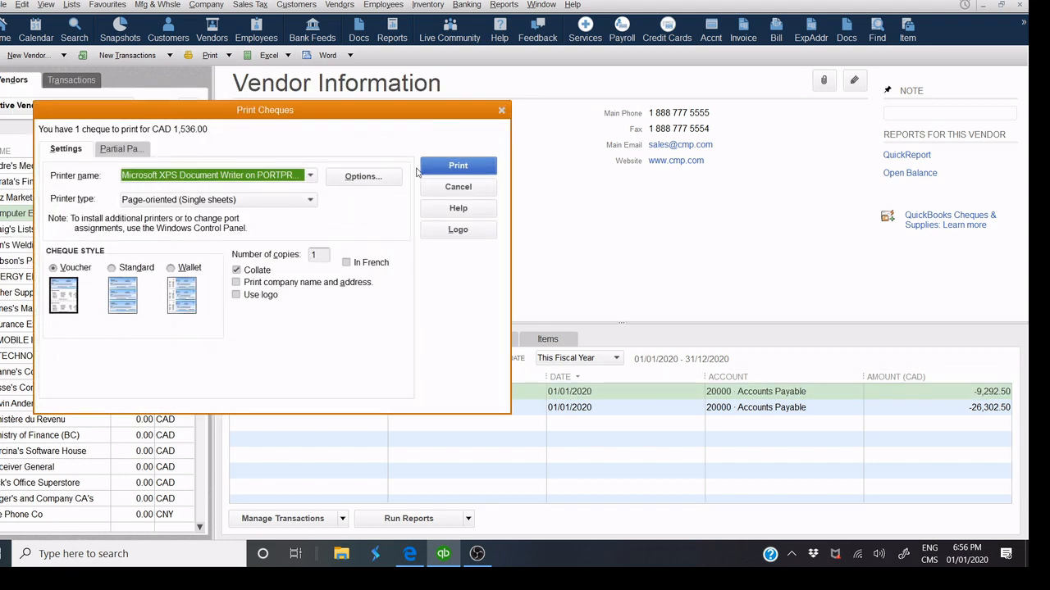
left_click(426, 166)
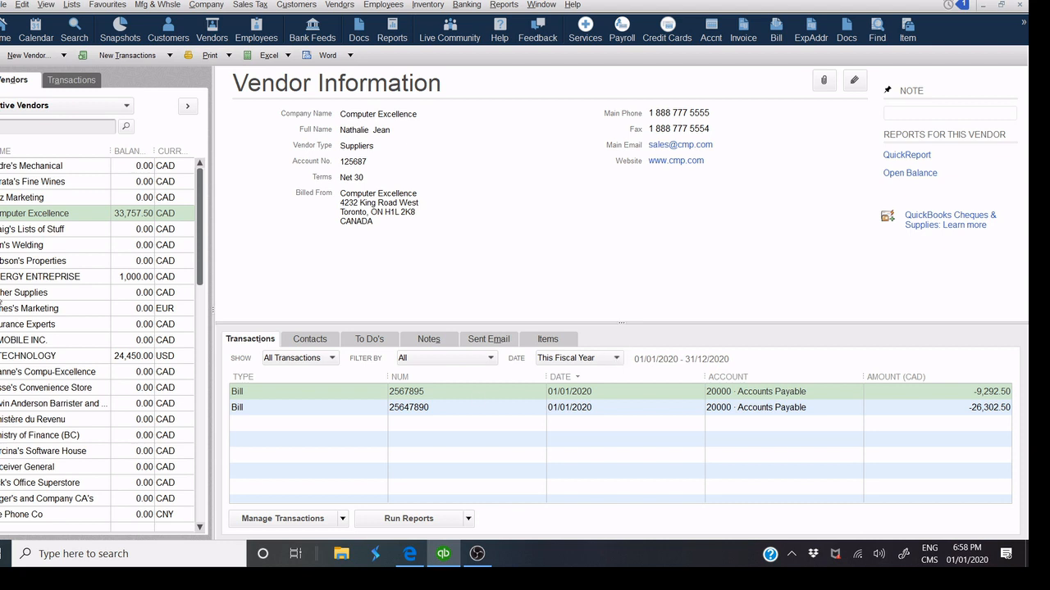
Show open balance details and inspect bill 2567895 and credit NC-2568215.
left_click(279, 359)
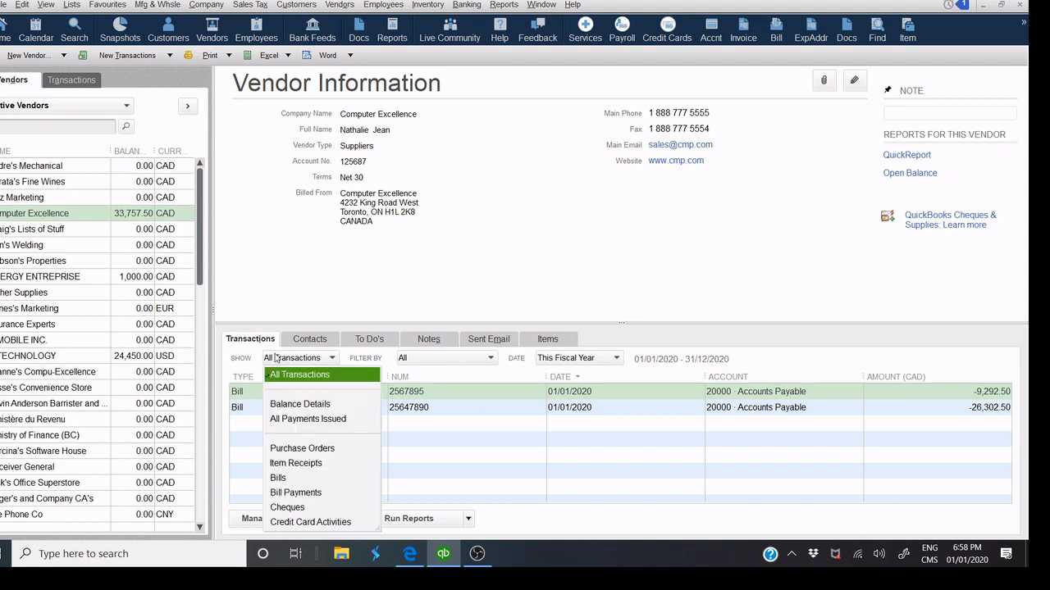
left_click(297, 403)
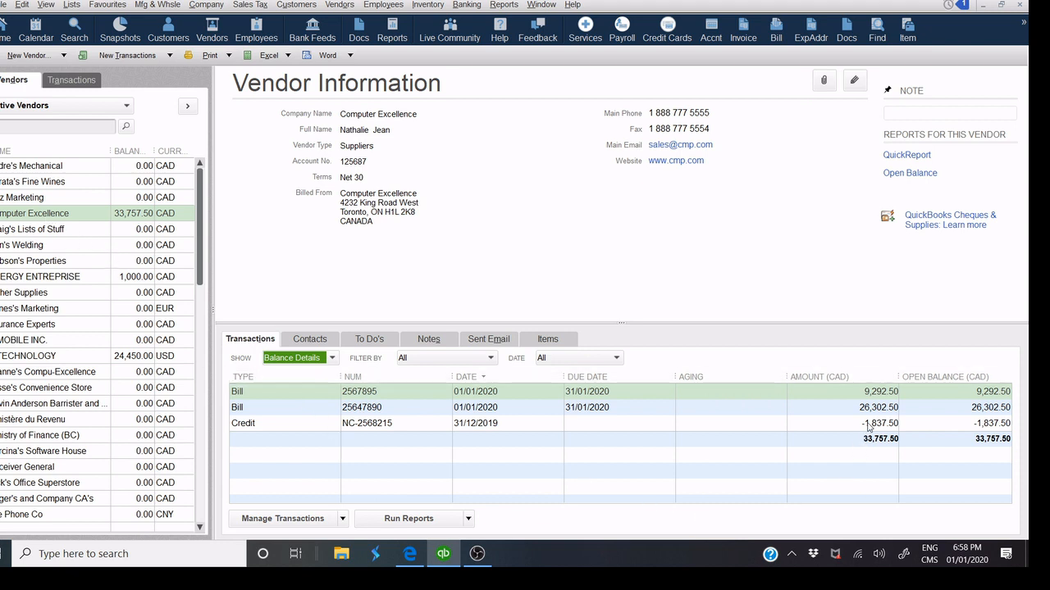
left_click(878, 395)
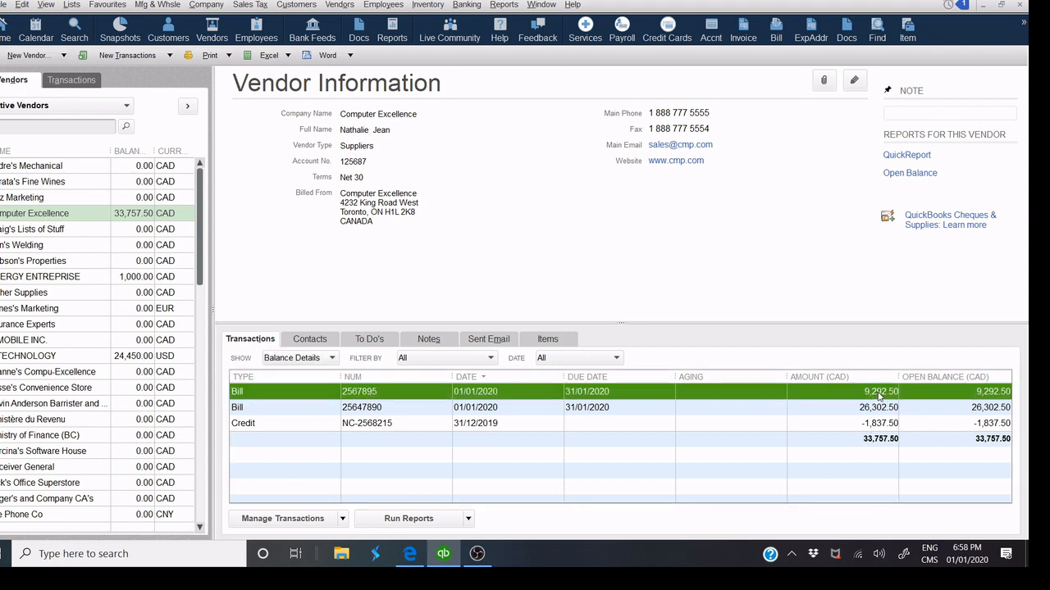
left_click(877, 429)
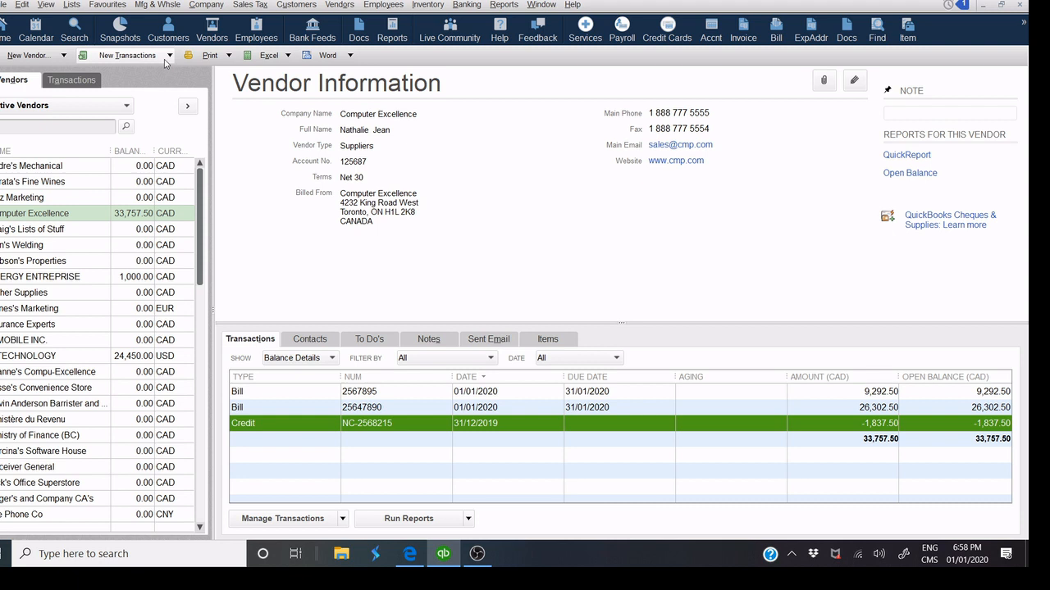
Open bill 2567895 from the vendor's transactions list.
left_click(167, 56)
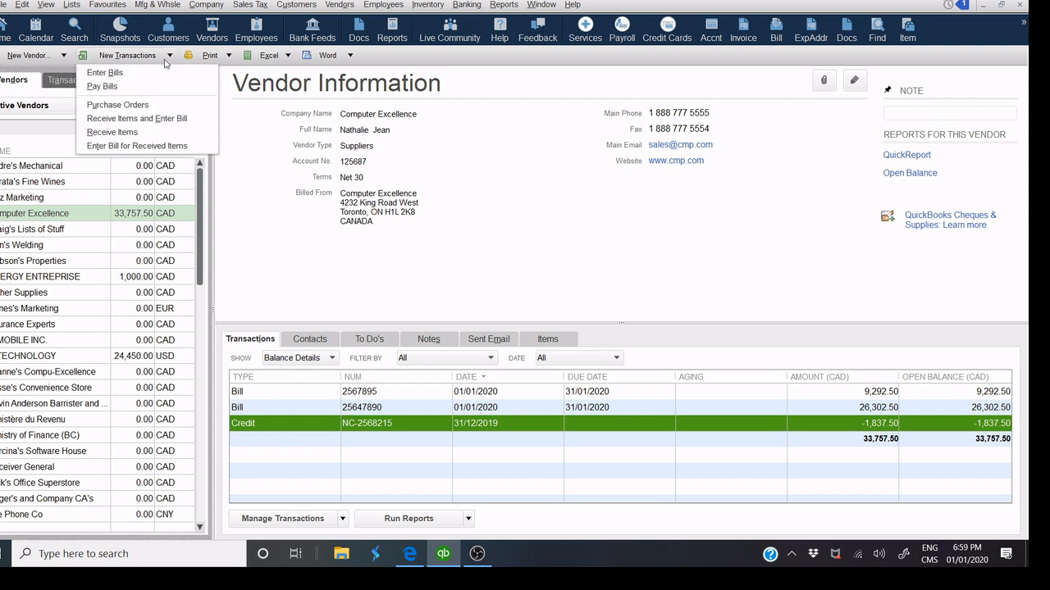
left_click(425, 205)
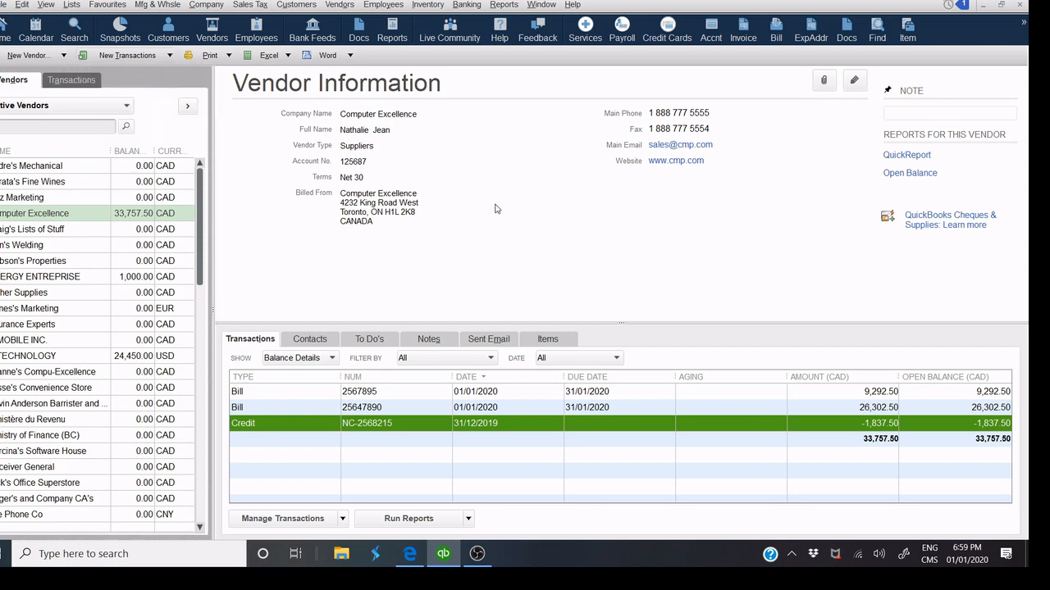
left_click(499, 393)
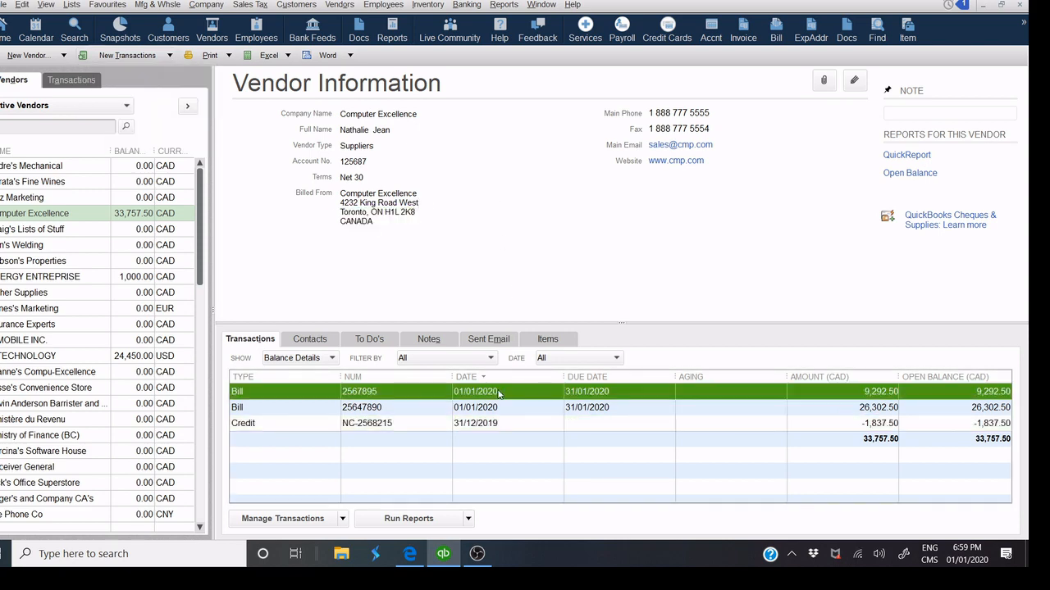
double_click(498, 392)
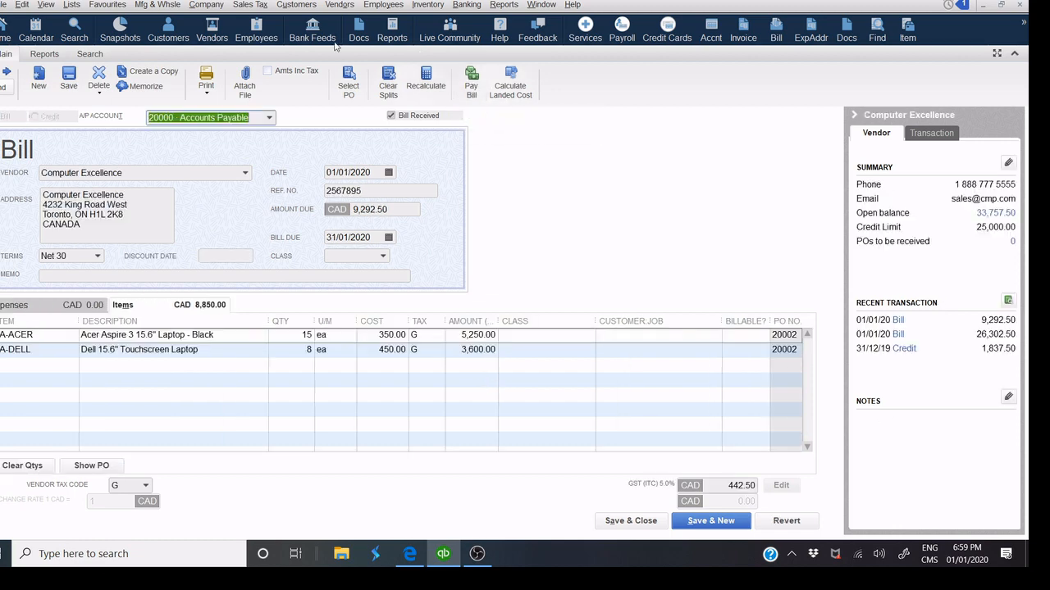
From bill 2567895's toolbar, open Pay Bills for Computer Excellence.
left_click(337, 6)
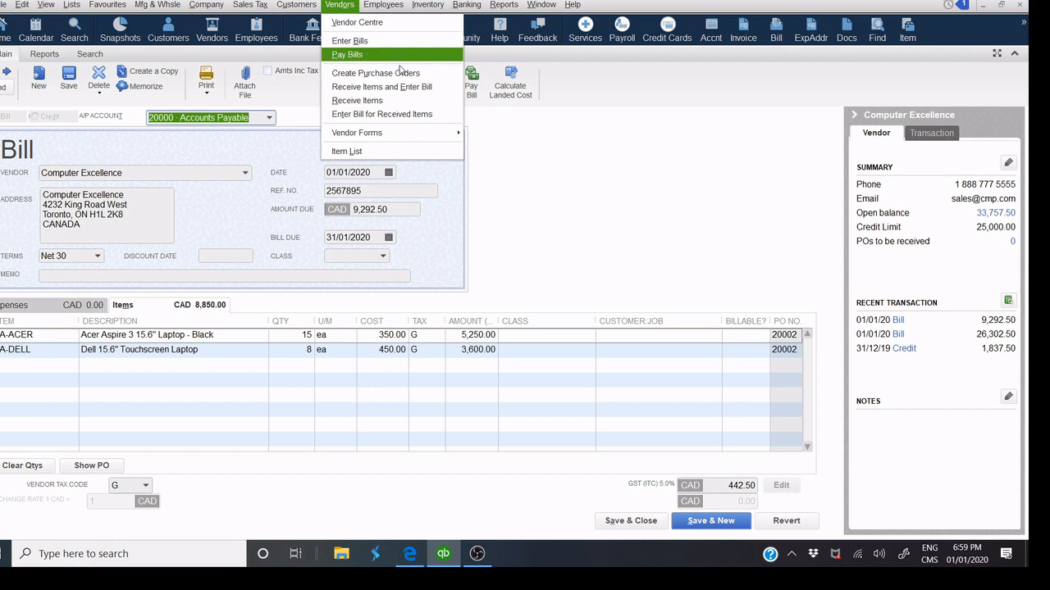
left_click(580, 169)
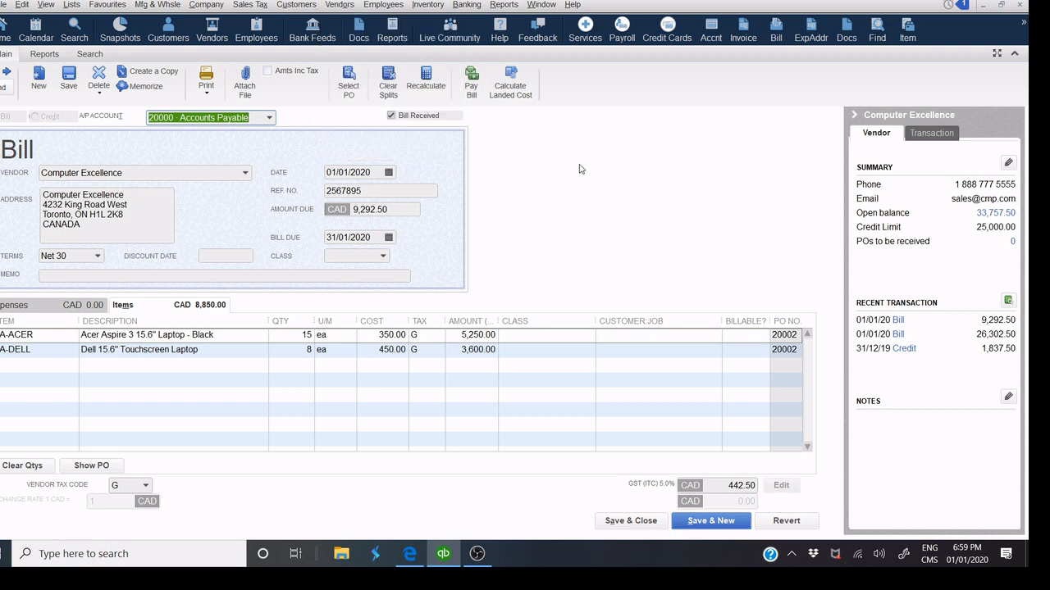
left_click(473, 85)
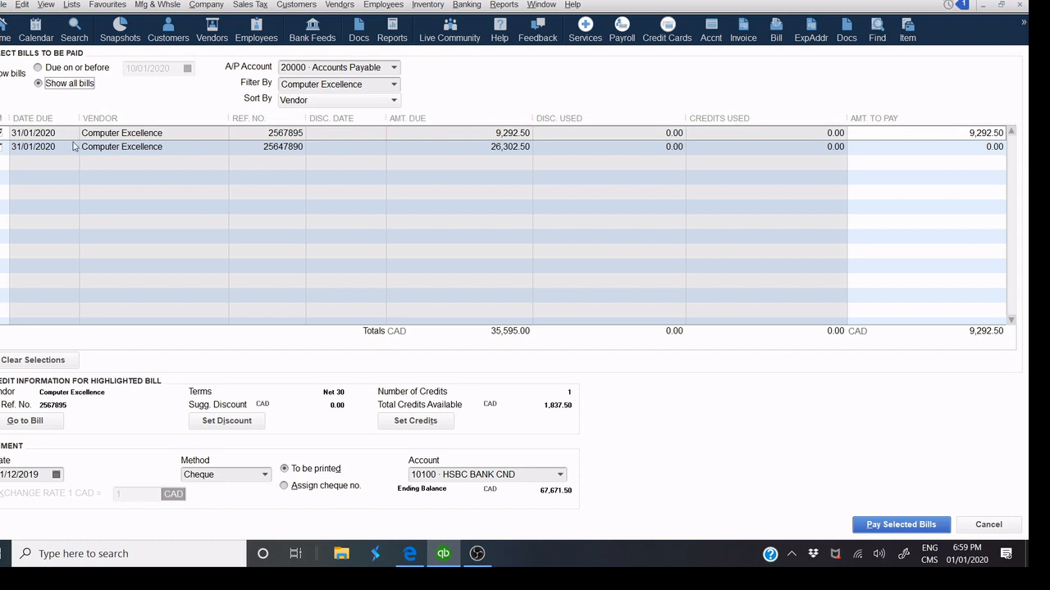
Apply credit NC-2568215 to bill 2567895 via Set Credits, leaving 7,455.00 to pay.
left_click(3, 133)
left_click(415, 422)
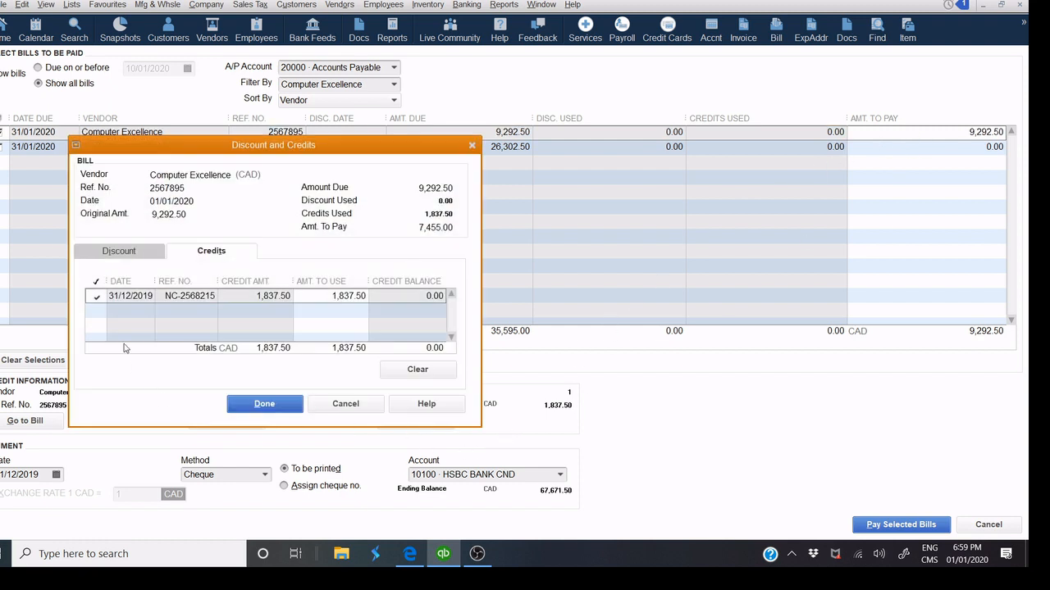
left_click(96, 301)
left_click(95, 300)
left_click(265, 404)
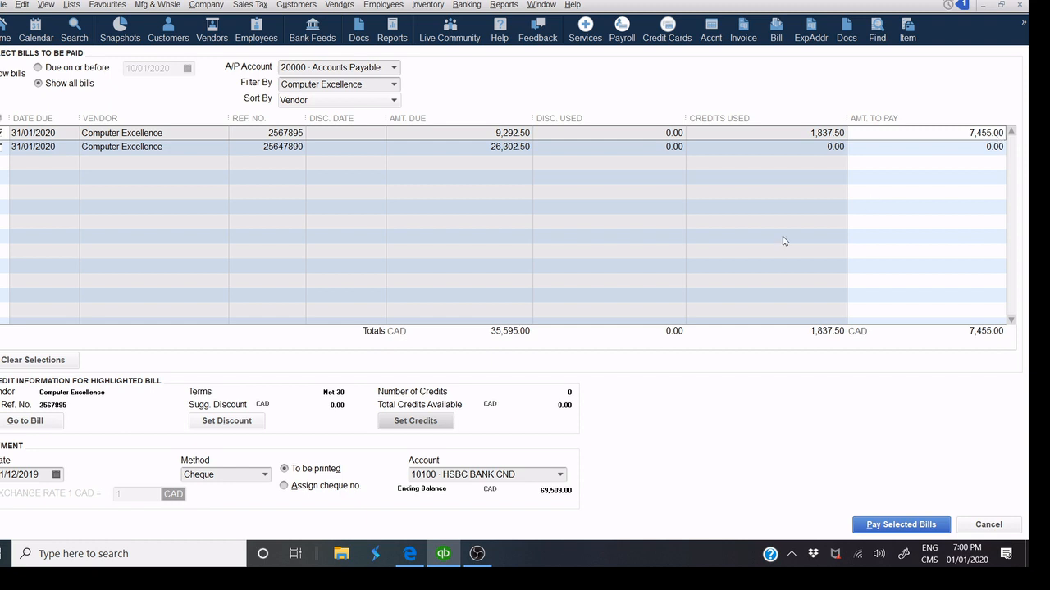
Pay the Computer Excellence bill by American Express, dated 31/12/2019.
left_click(57, 476)
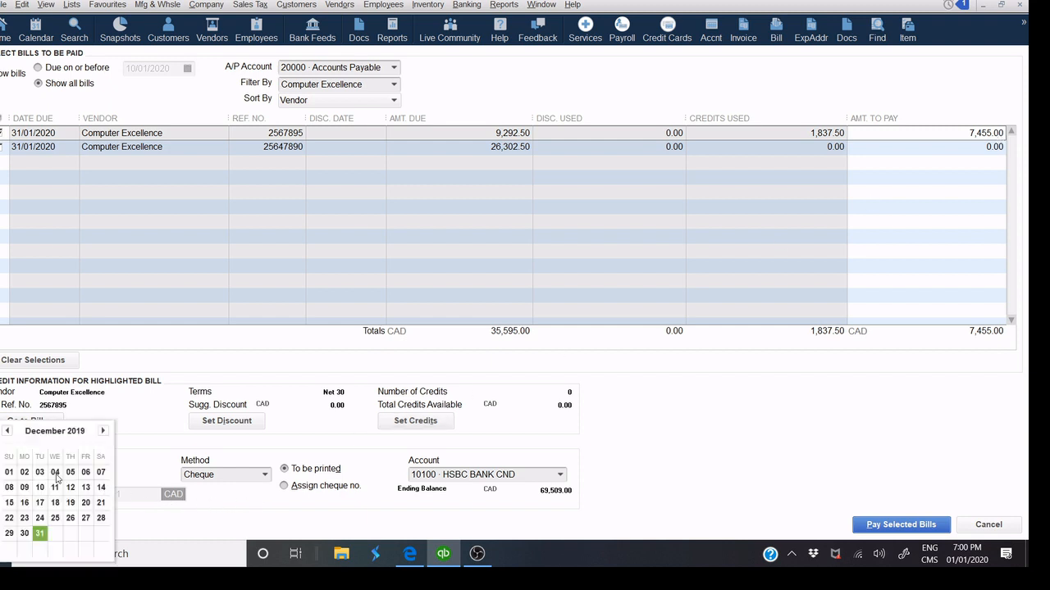
left_click(37, 534)
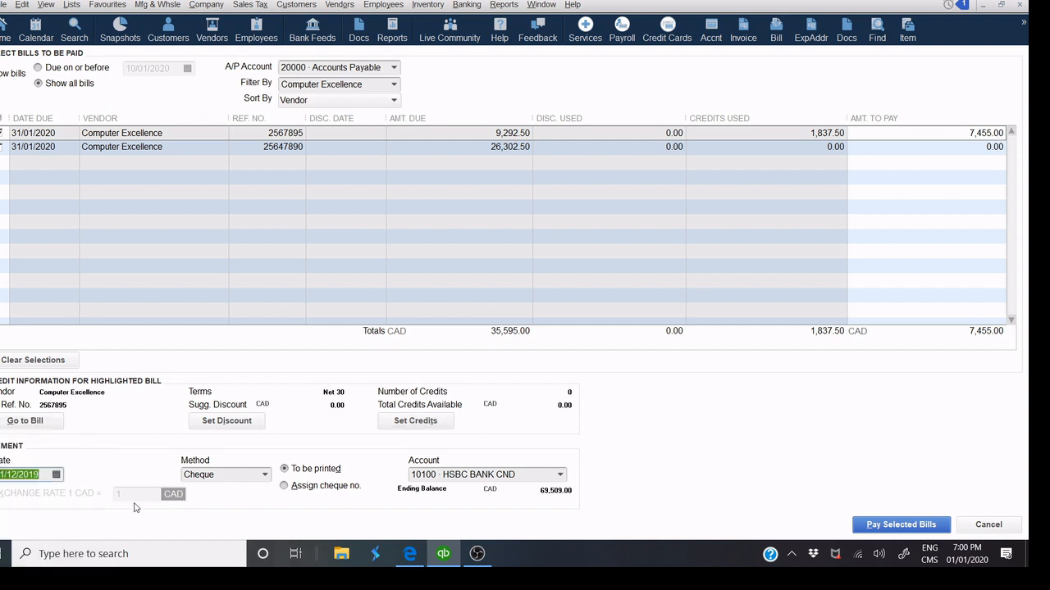
left_click(265, 475)
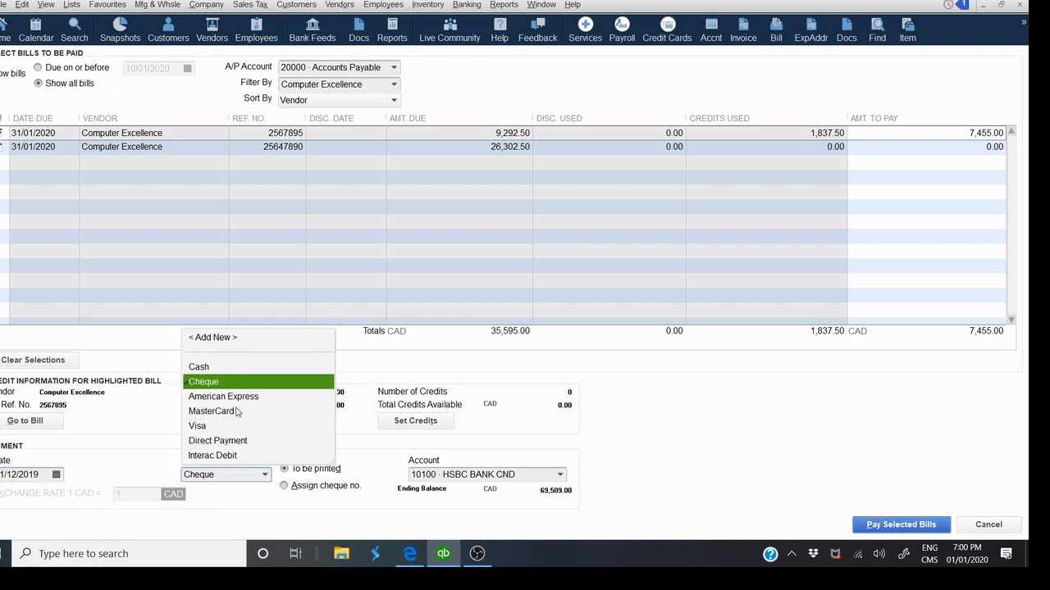
left_click(263, 478)
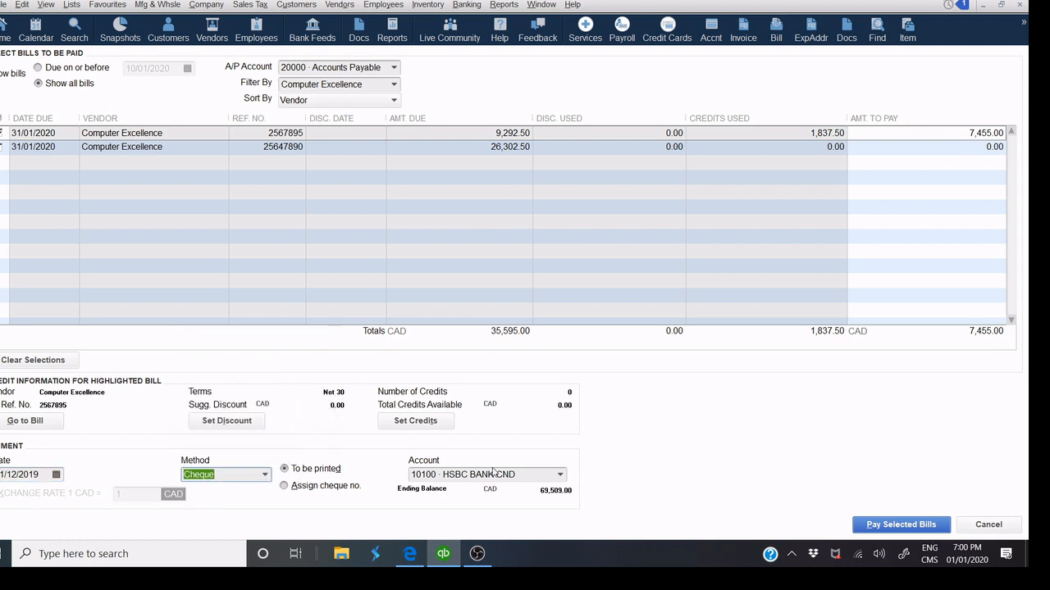
left_click(265, 476)
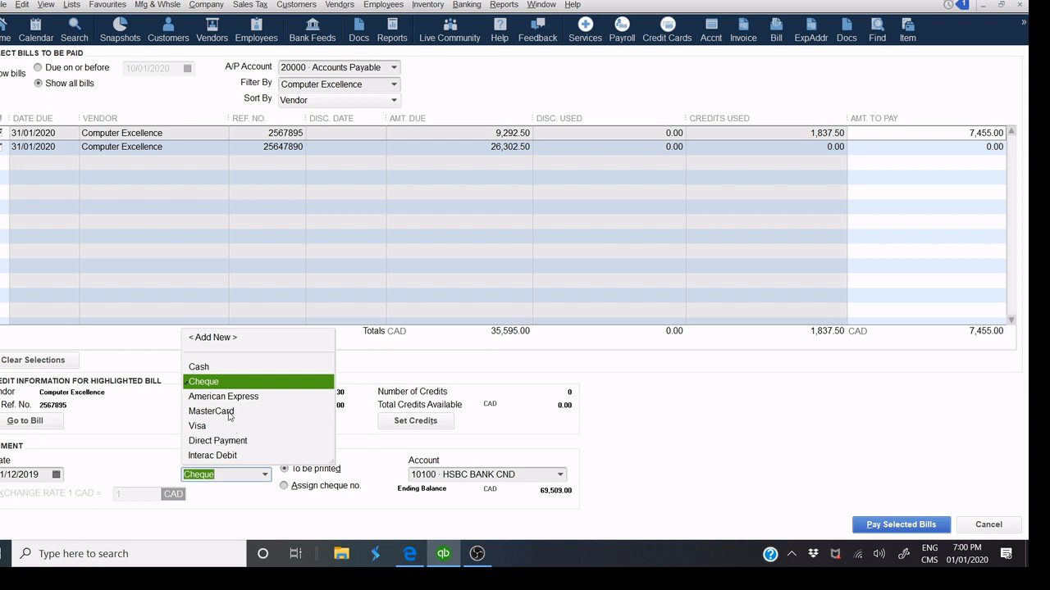
left_click(234, 398)
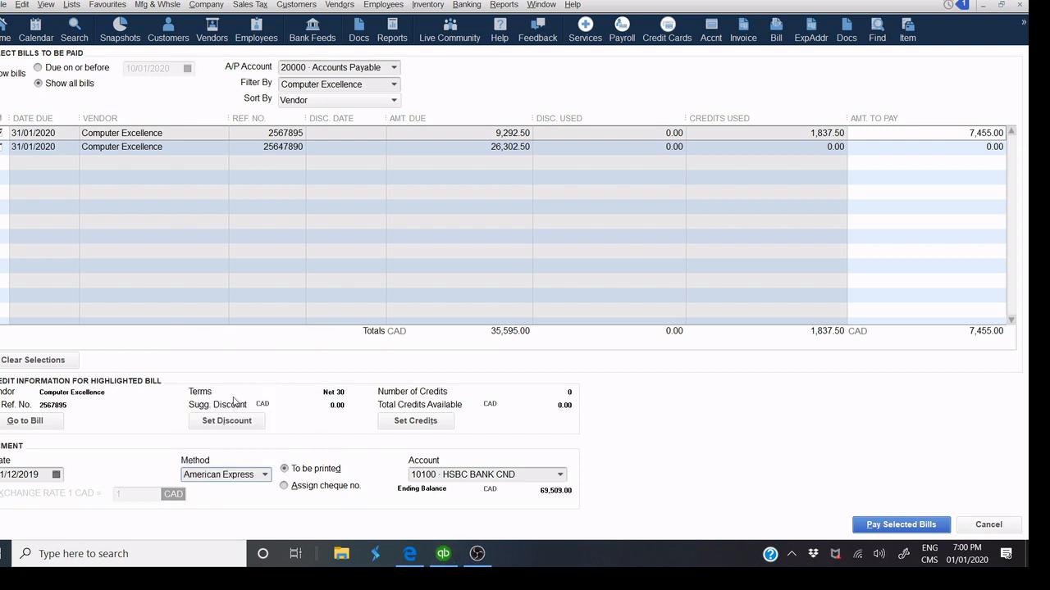
left_click(874, 526)
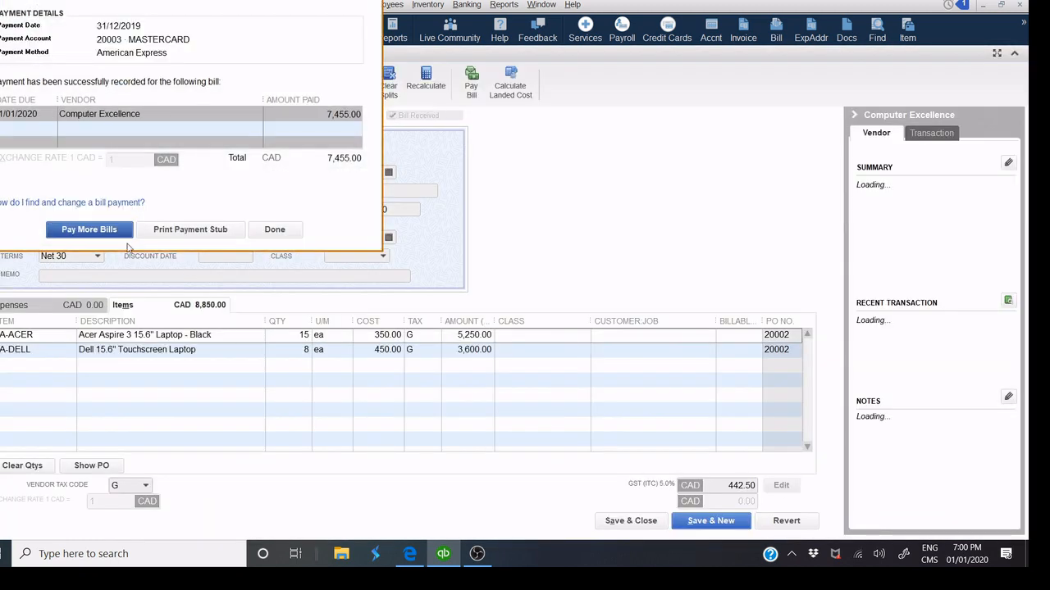
Dismiss the payment summary and save and close the now-paid bill 2567895.
left_click(275, 230)
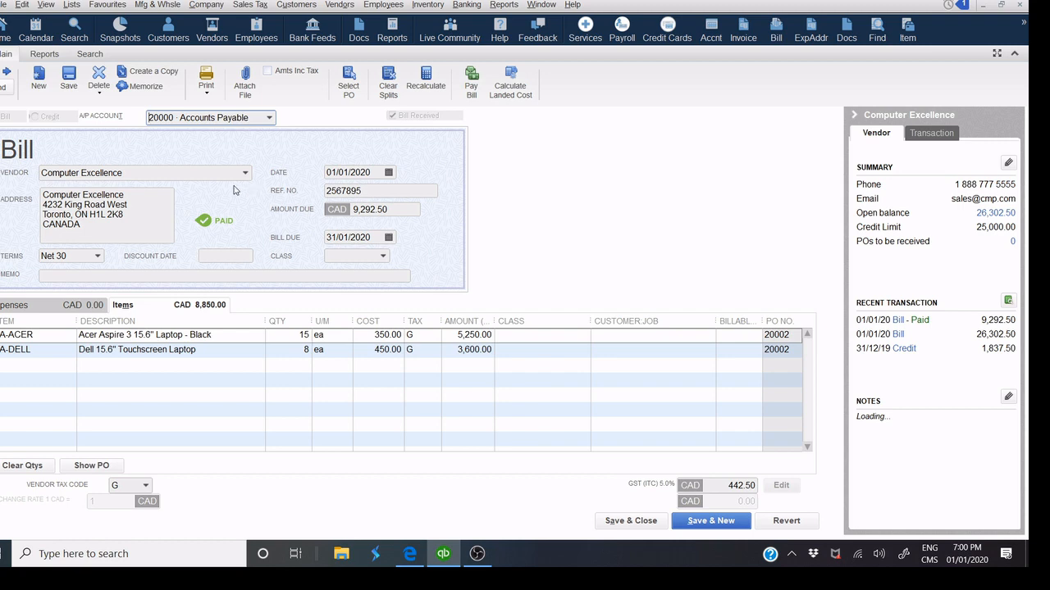
left_click(618, 524)
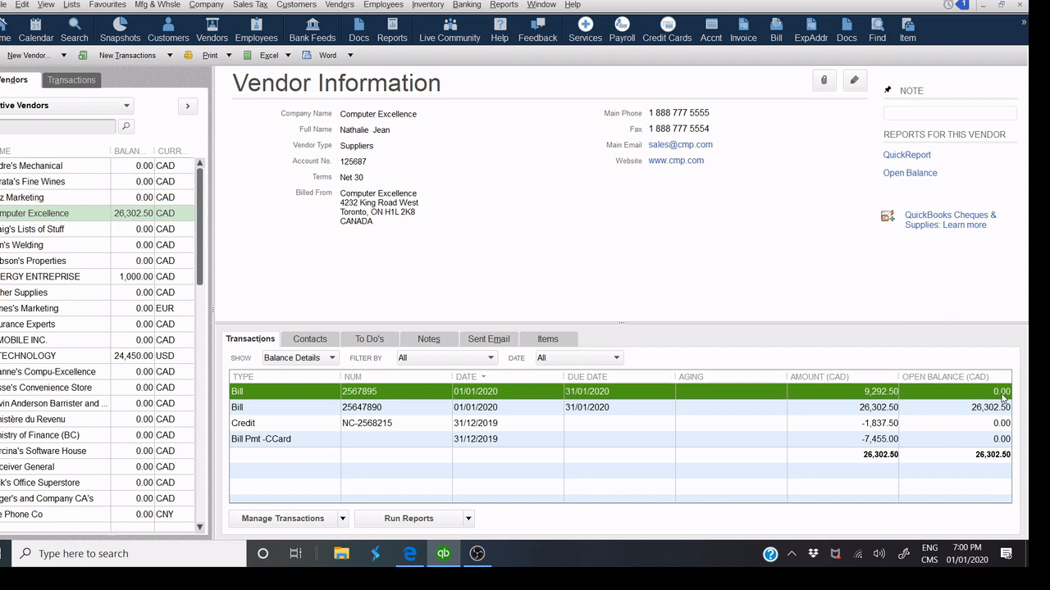
Select bill 25647890 in Computer Excellence's vendor information.
left_click(884, 411)
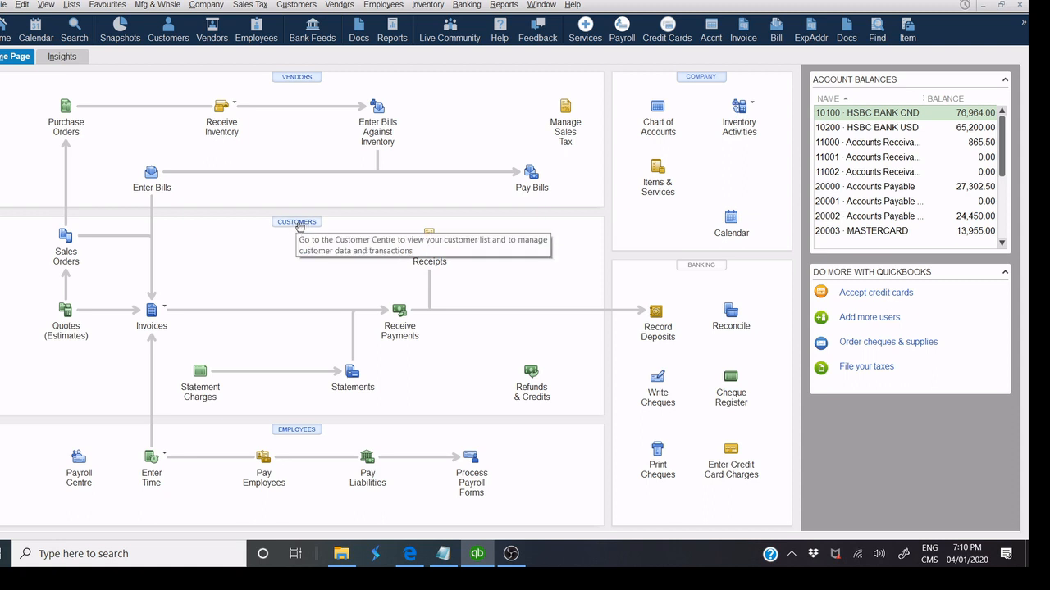
left_click(299, 223)
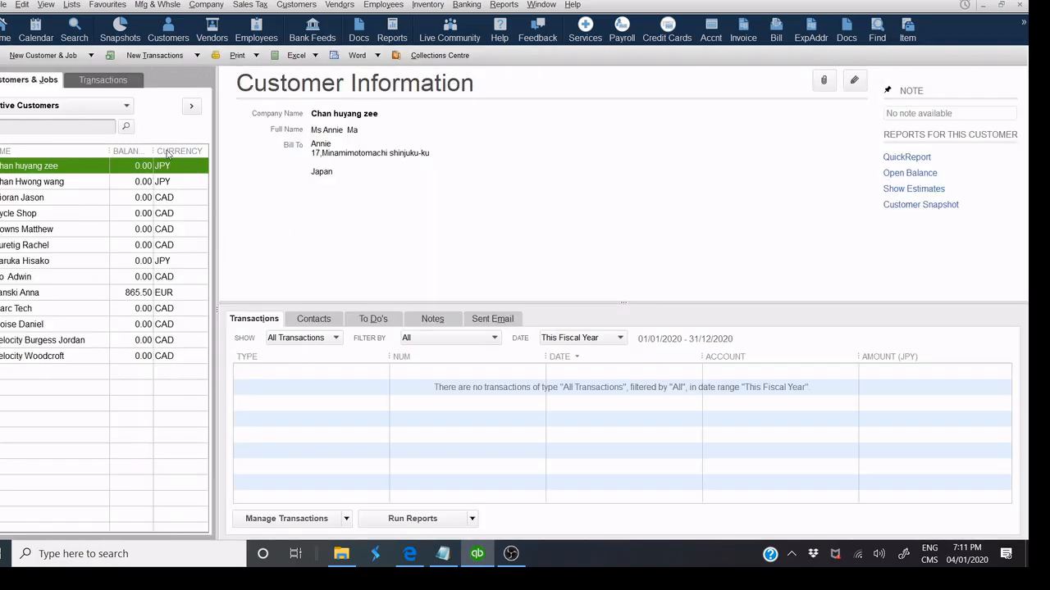
left_click(79, 57)
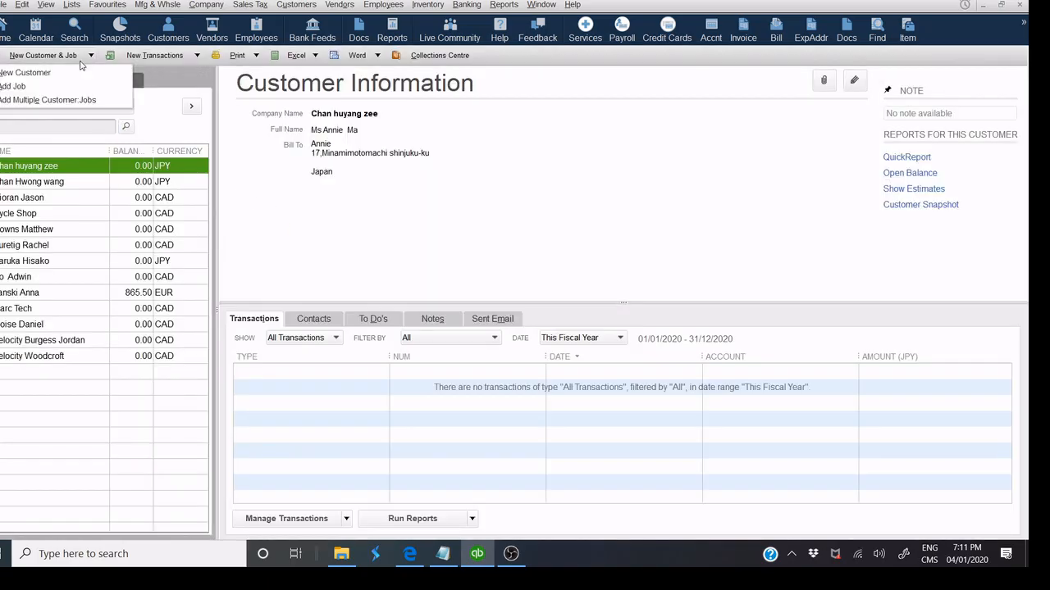
left_click(54, 78)
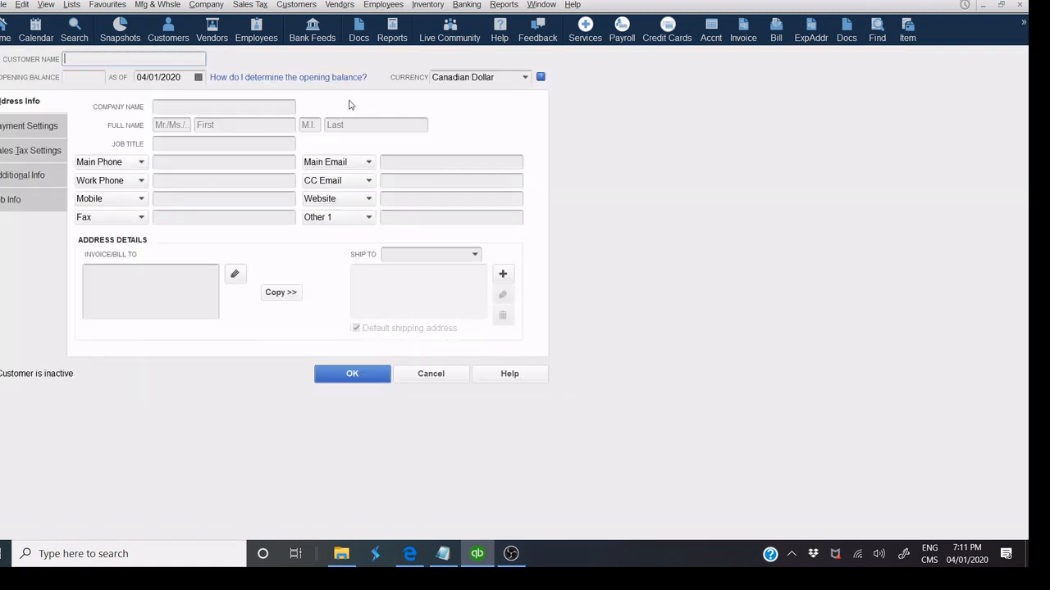
left_click(432, 376)
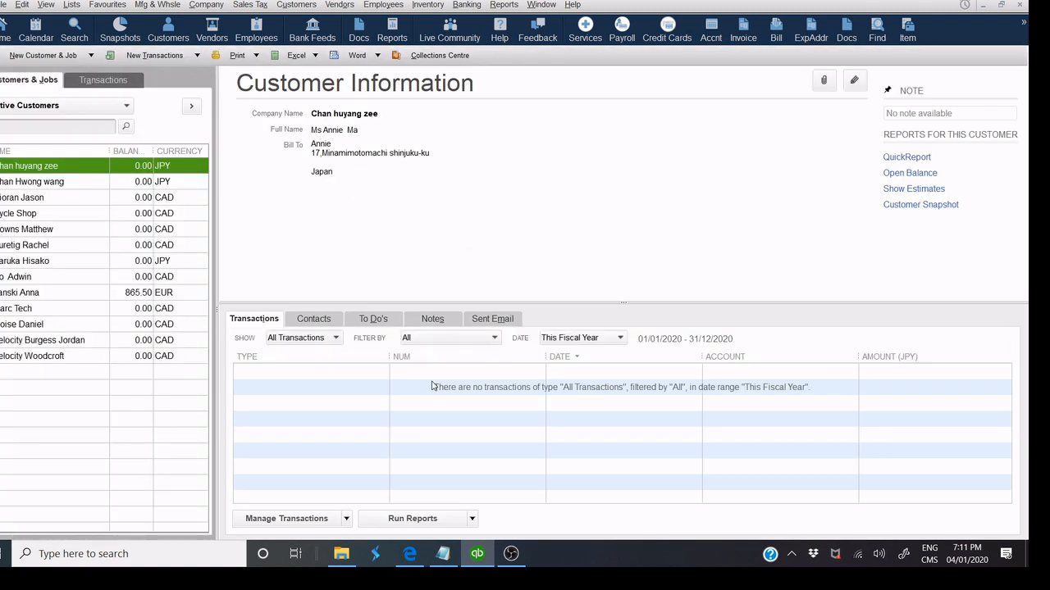
left_click(1019, 5)
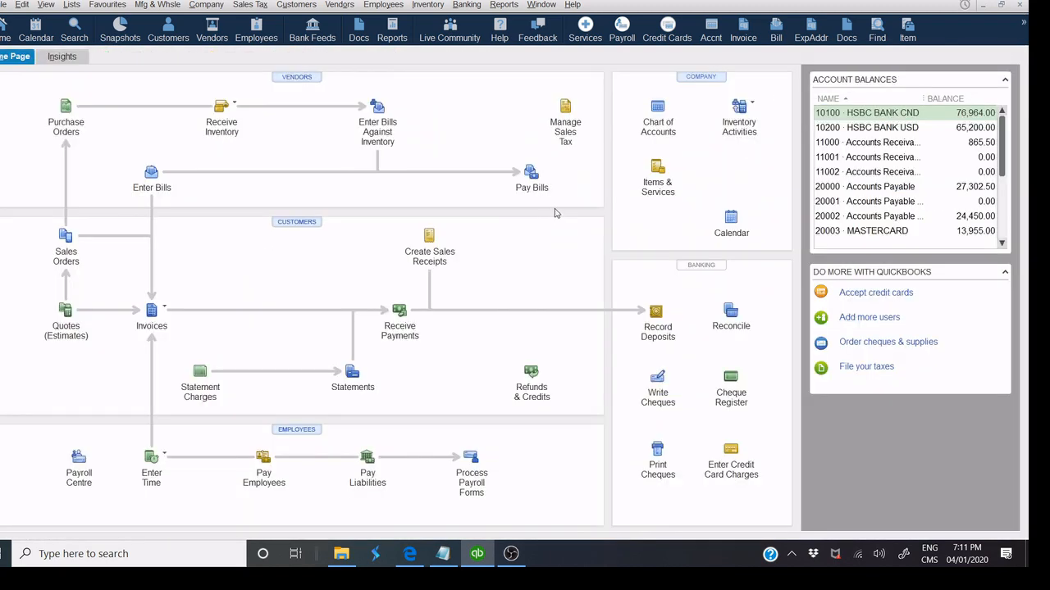
left_click(71, 237)
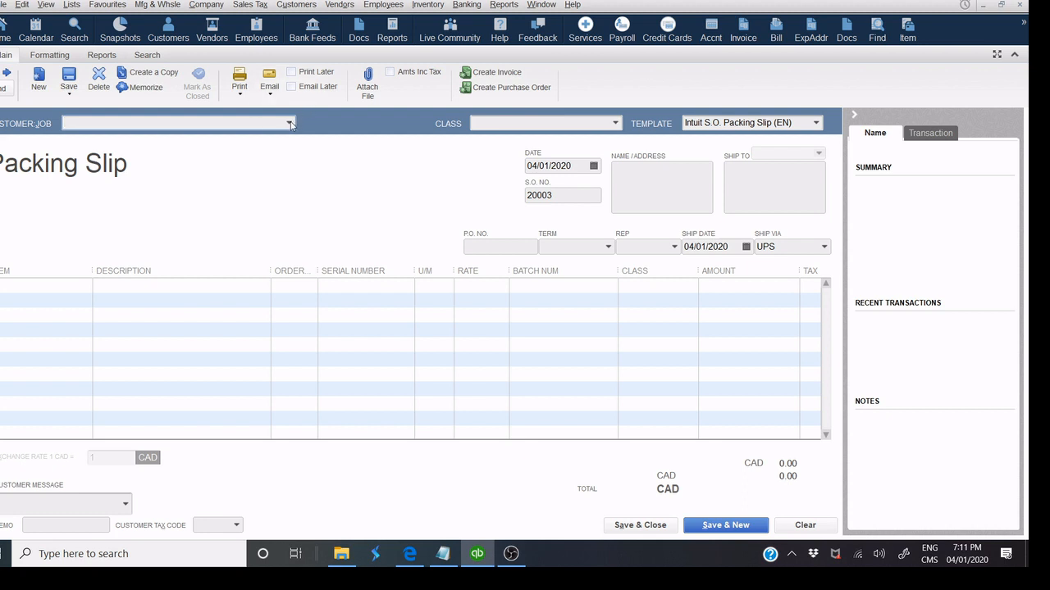
Start a new customer and paste BRAND TECHNOLOGY from the notes as the customer name.
left_click(291, 124)
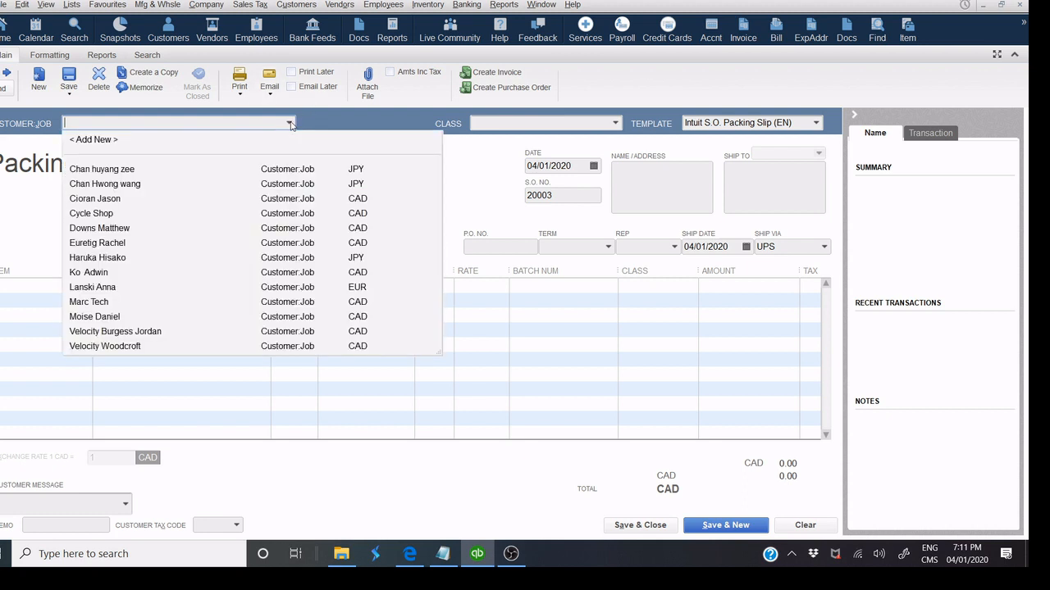
left_click(116, 141)
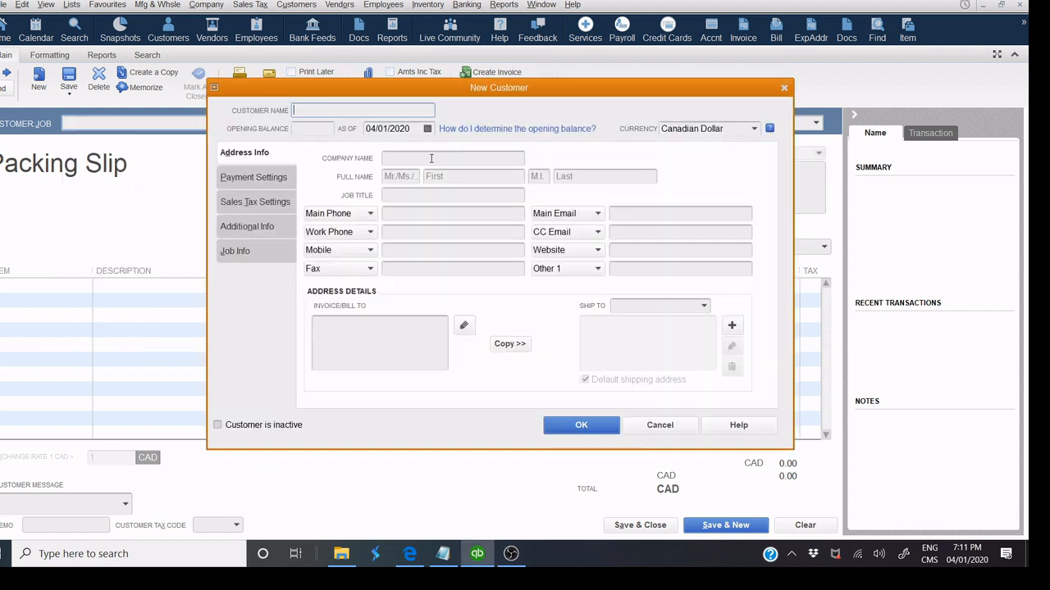
left_click_drag(476, 90, 411, 115)
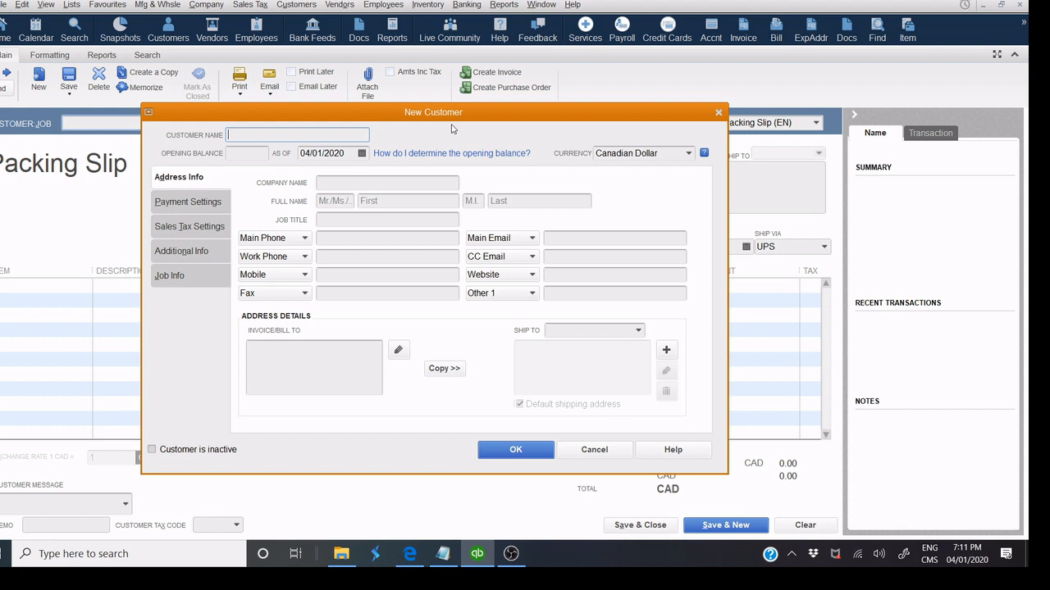
left_click(443, 554)
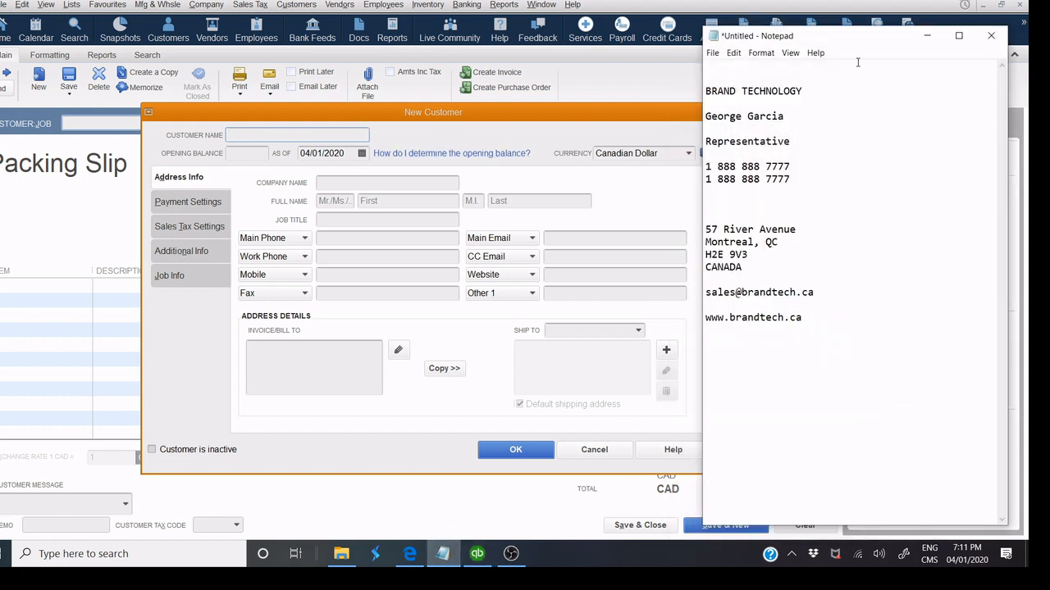
left_click_drag(706, 91, 800, 92)
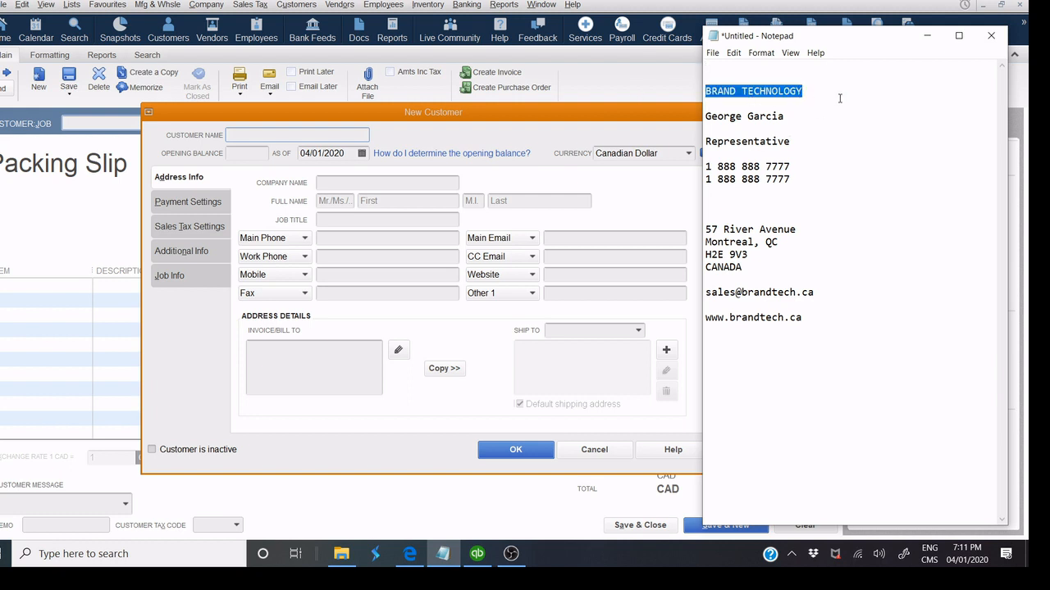
left_click(297, 137)
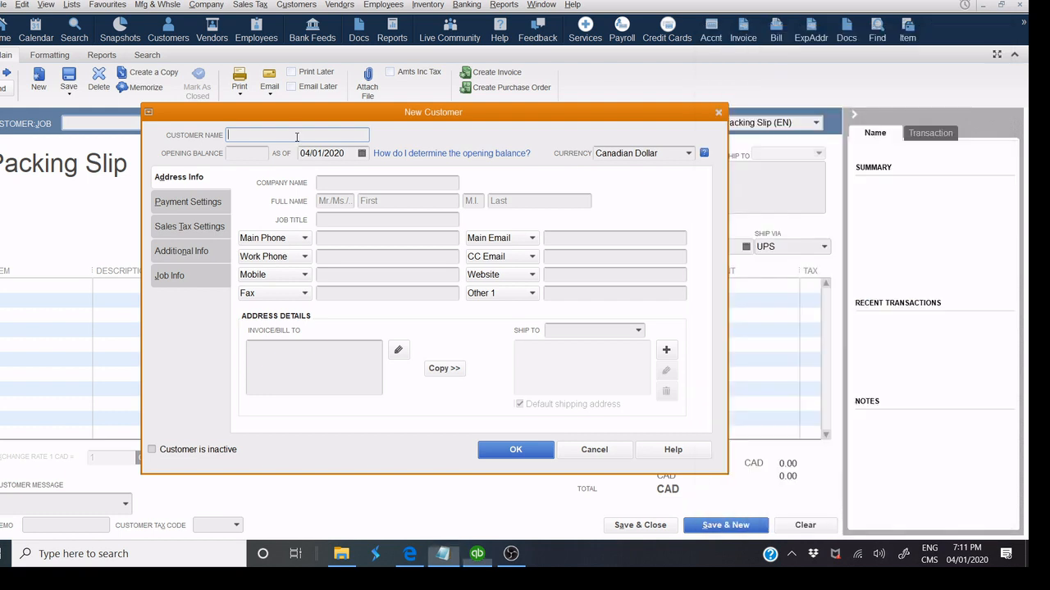
right_click(297, 137)
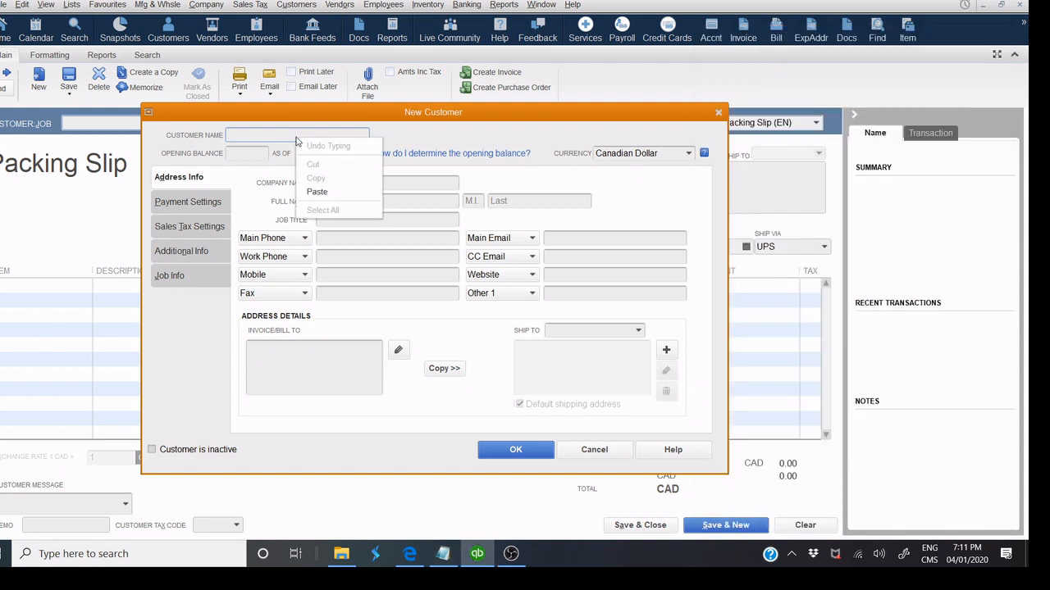
left_click(328, 189)
Recopy BRAND TECHNOLOGY from the notes and paste it into the Company Name field.
left_click(358, 184)
right_click(357, 184)
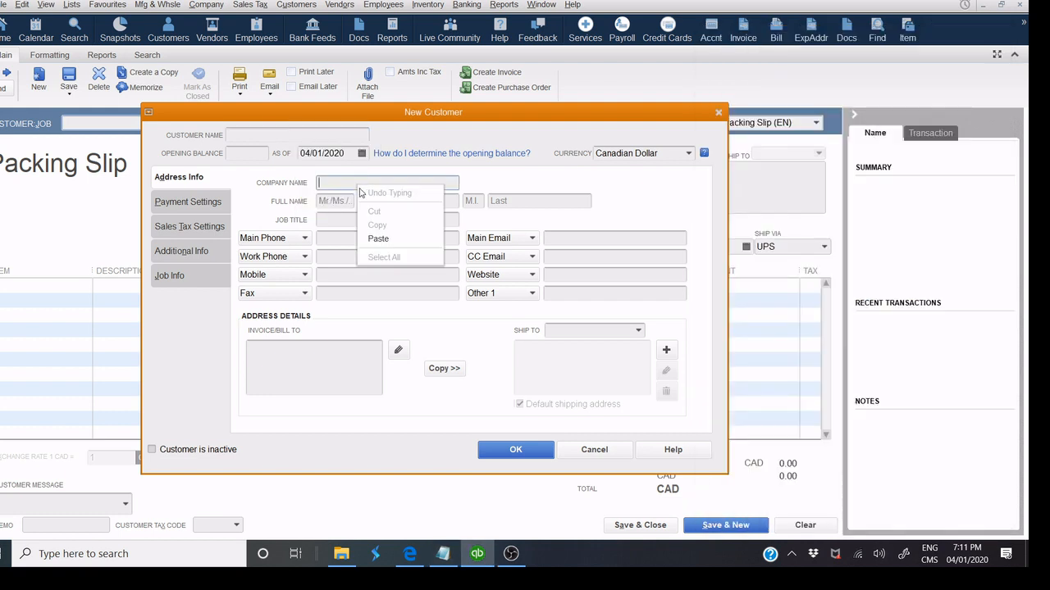
left_click(388, 241)
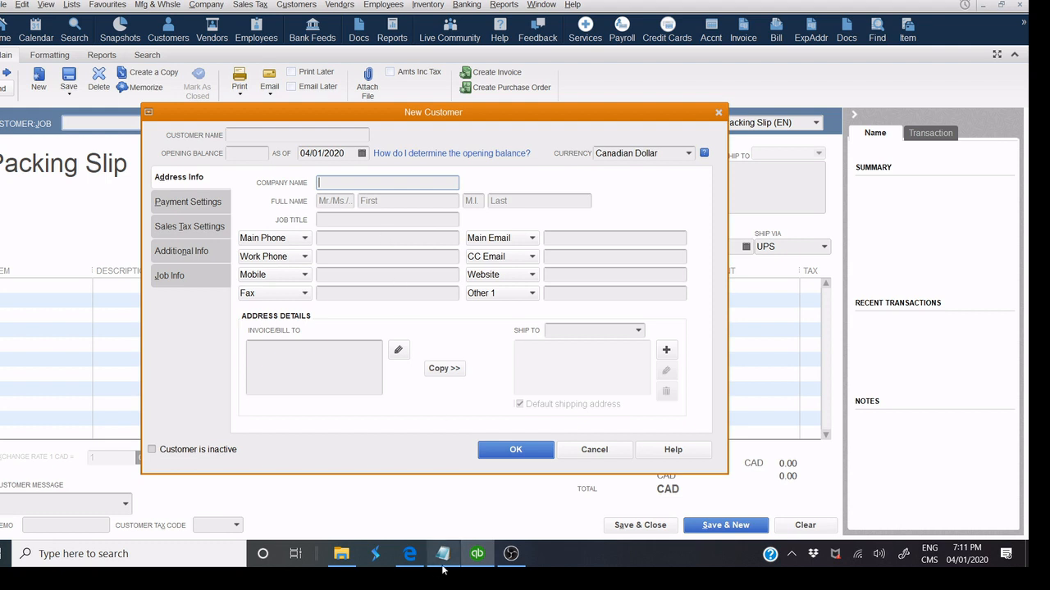
left_click(442, 554)
left_click(744, 84)
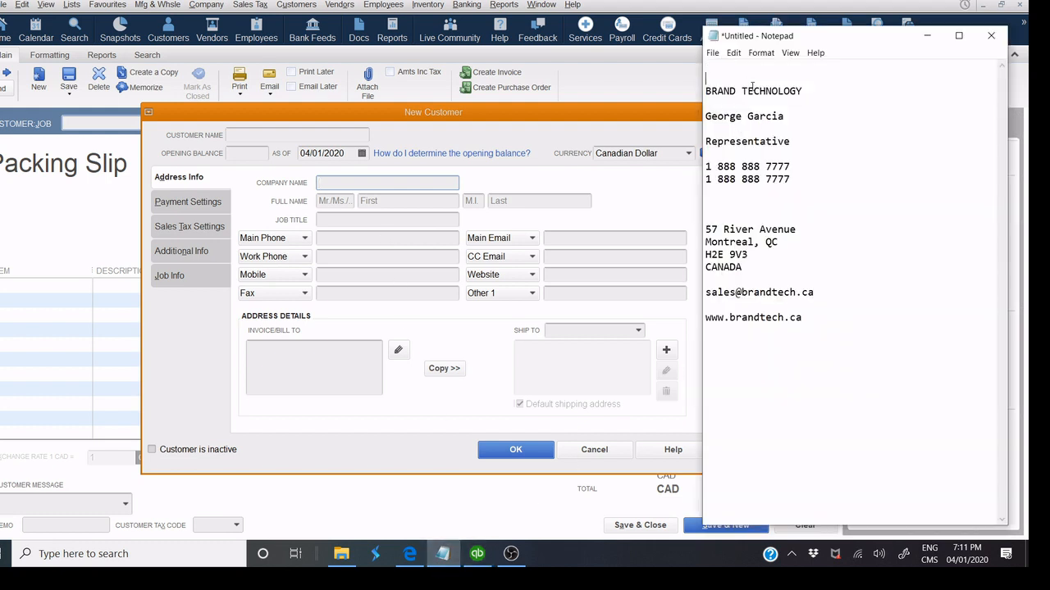
left_click_drag(805, 91, 681, 96)
right_click(714, 91)
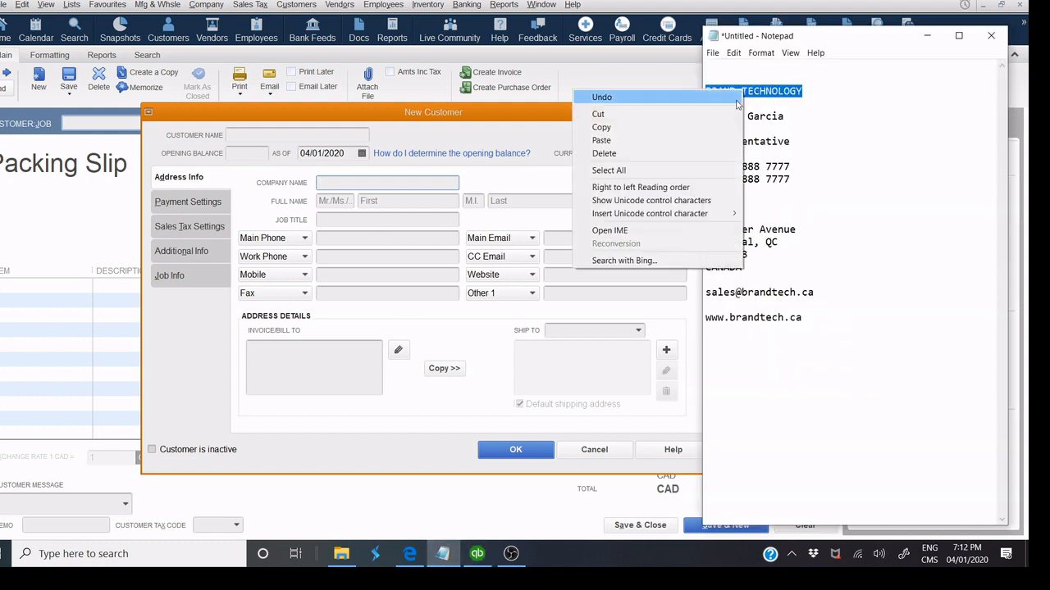
left_click(696, 131)
left_click(414, 180)
right_click(414, 180)
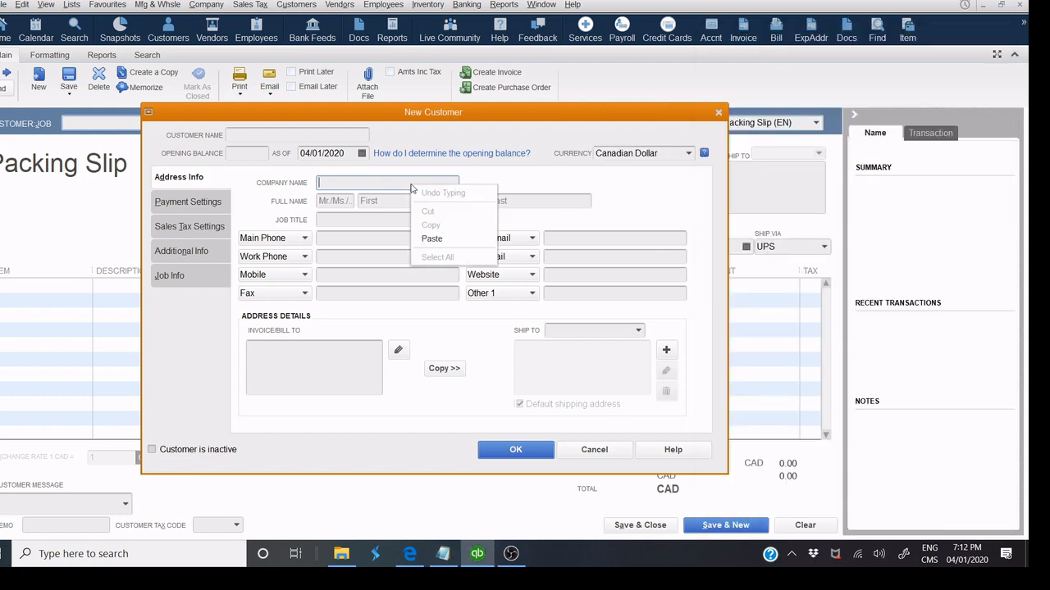
left_click(441, 239)
left_click(253, 139)
right_click(252, 139)
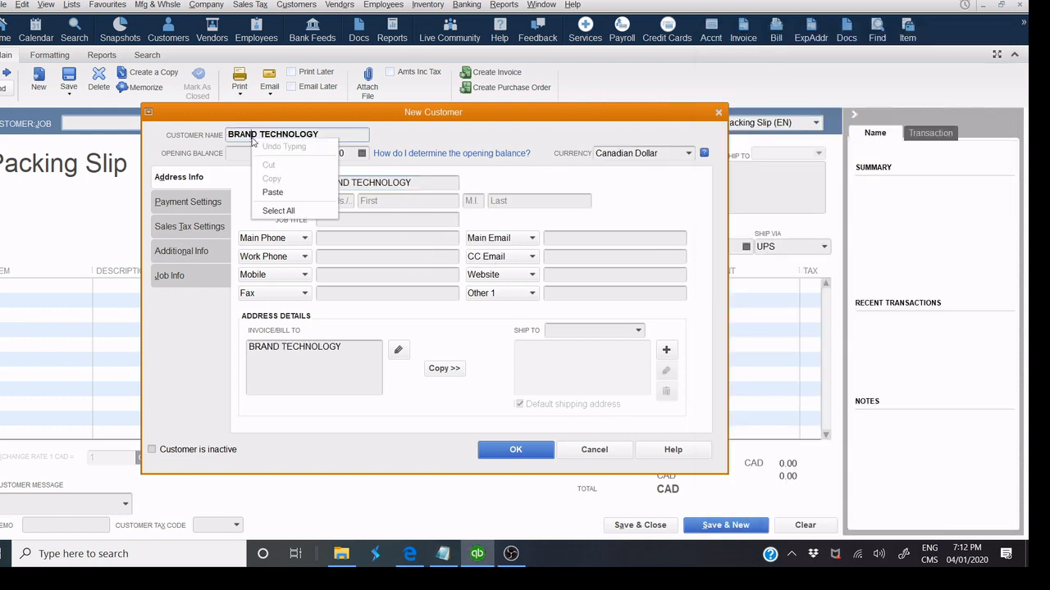
left_click(416, 200)
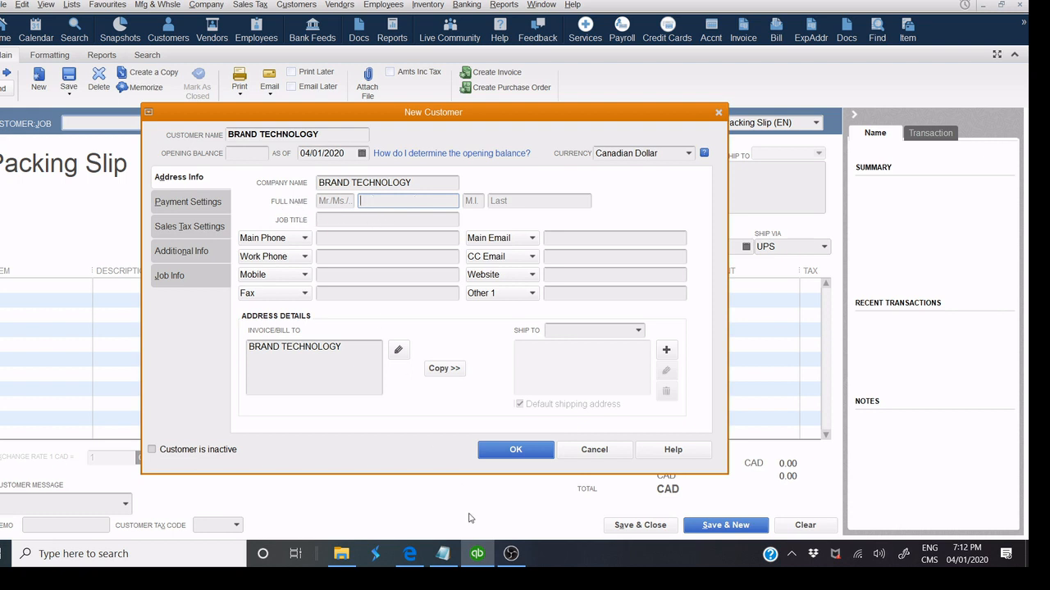
Copy the contact's first and last name from the notes into the First and Last fields.
left_click(447, 553)
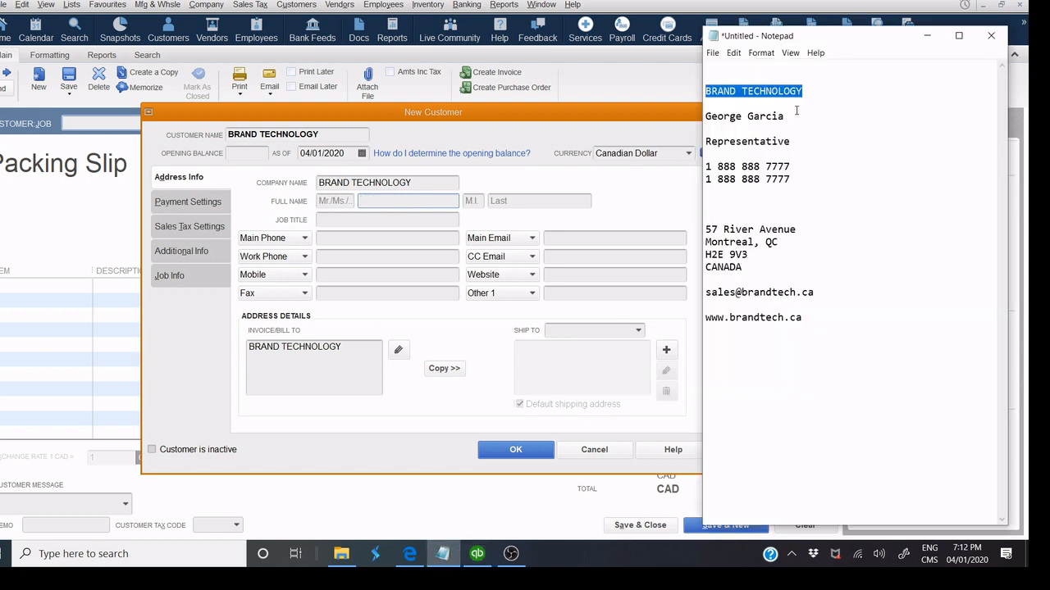
left_click(722, 116)
double_click(722, 115)
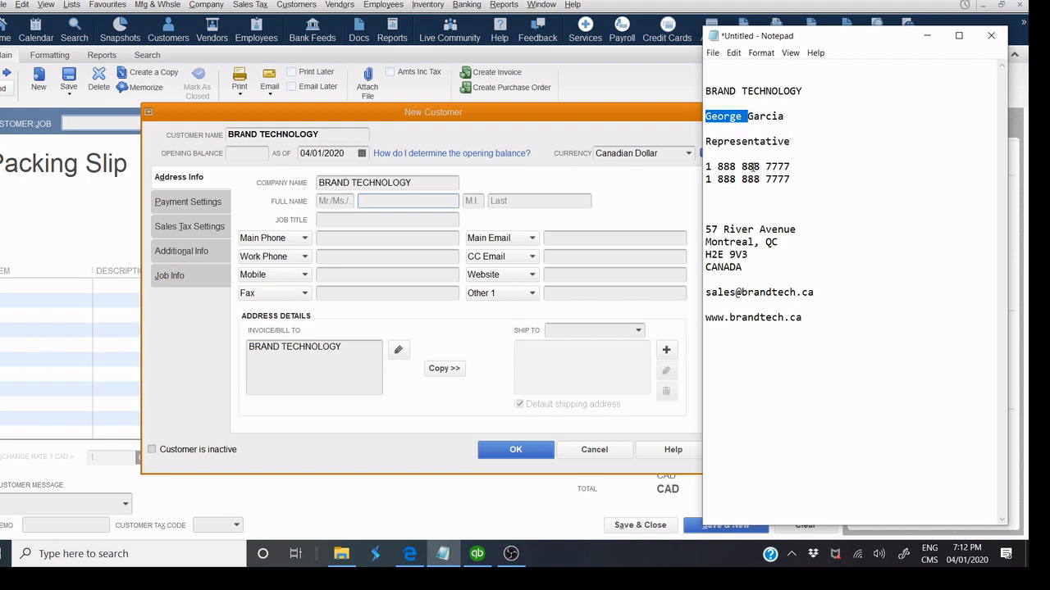
key("ctrl+c")
left_click(400, 204)
key("ctrl+v")
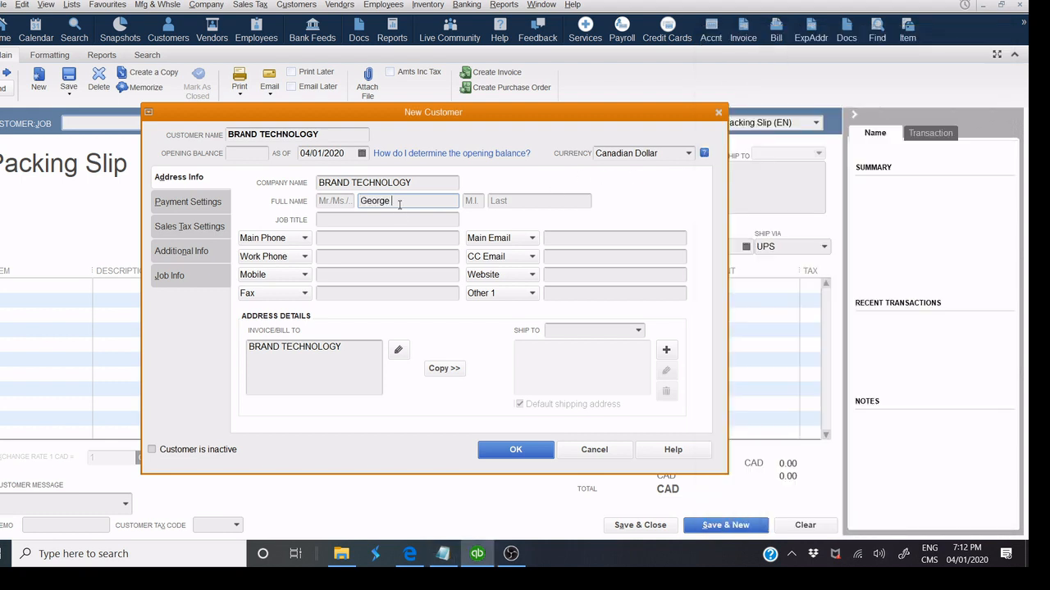
left_click(443, 554)
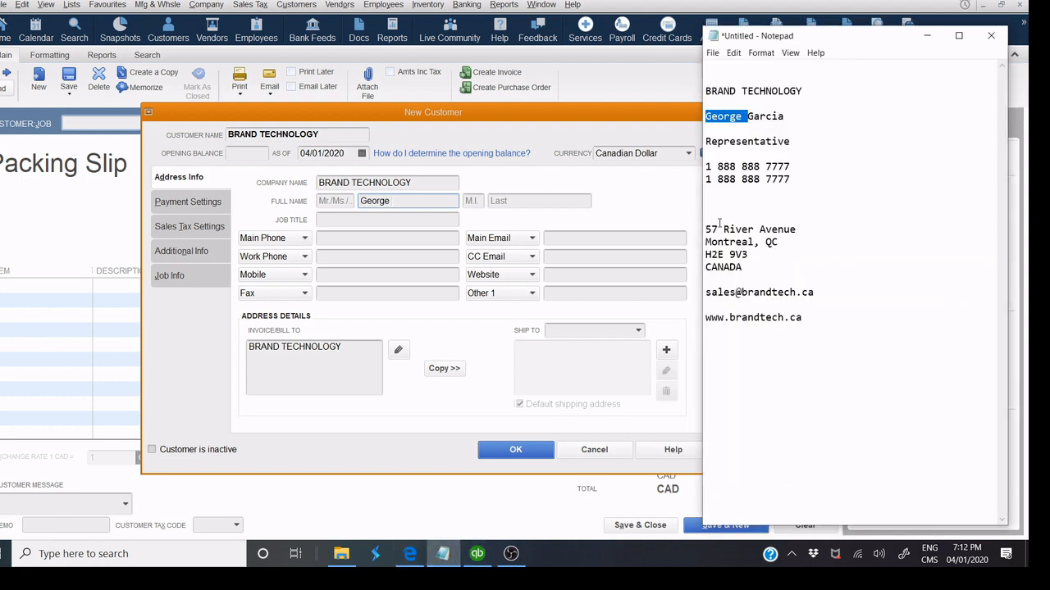
double_click(761, 116)
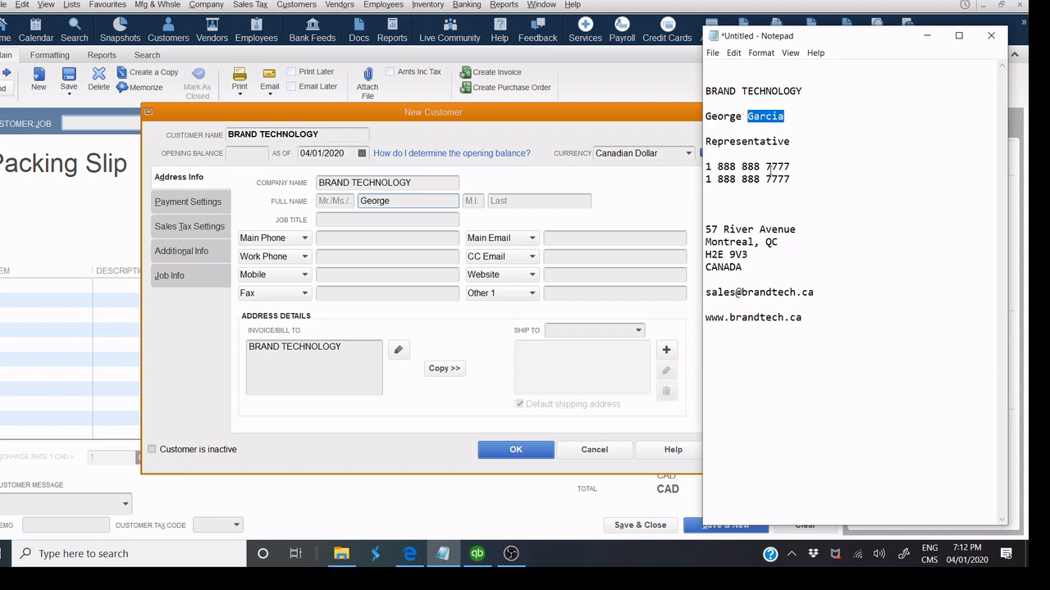
left_click(507, 204)
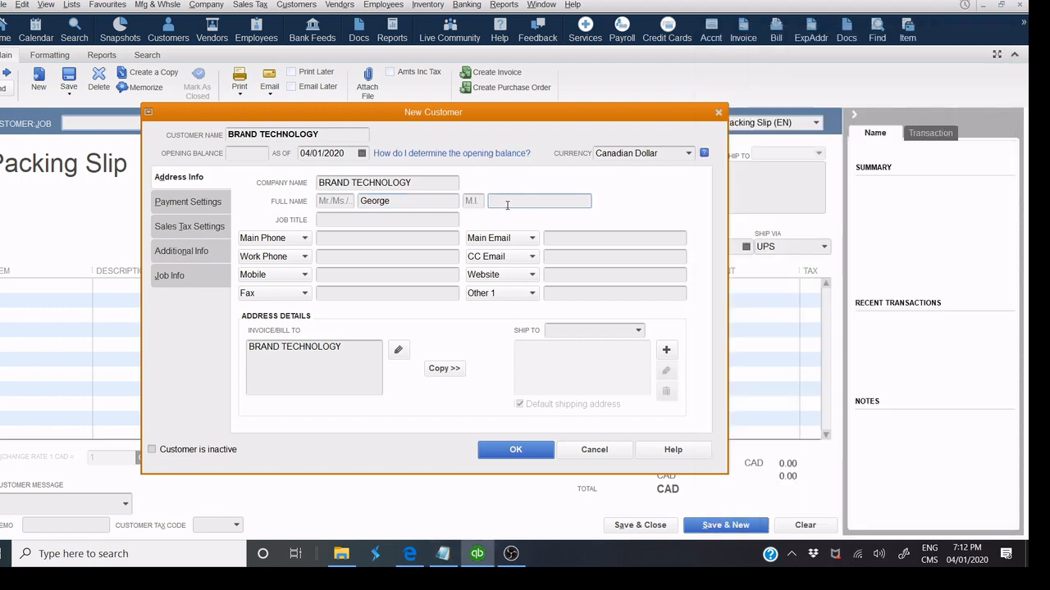
key("ctrl+v")
Paste Representative from the notes as the job title.
left_click(443, 553)
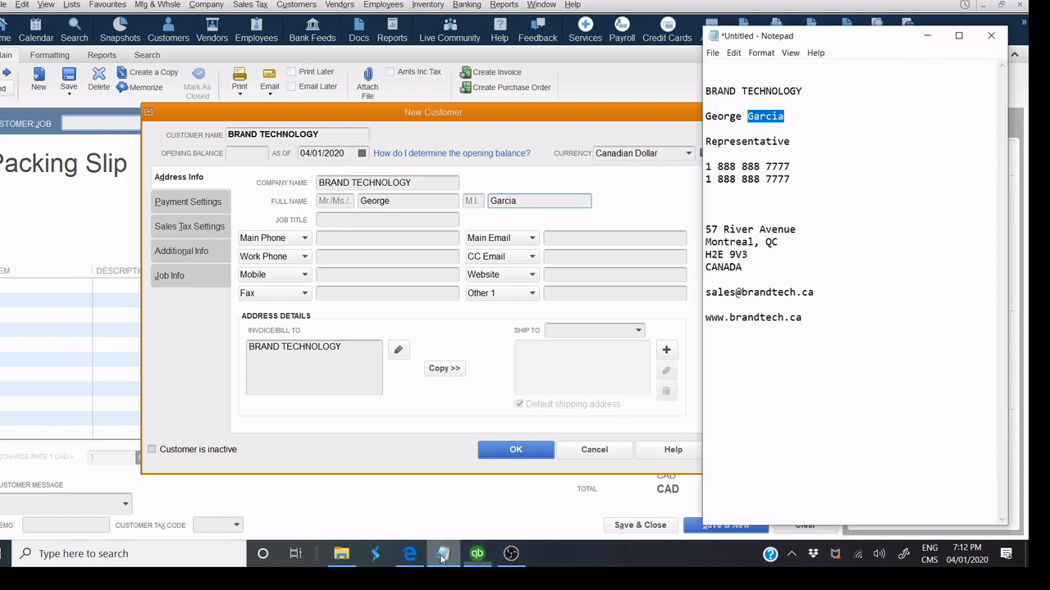
double_click(767, 144)
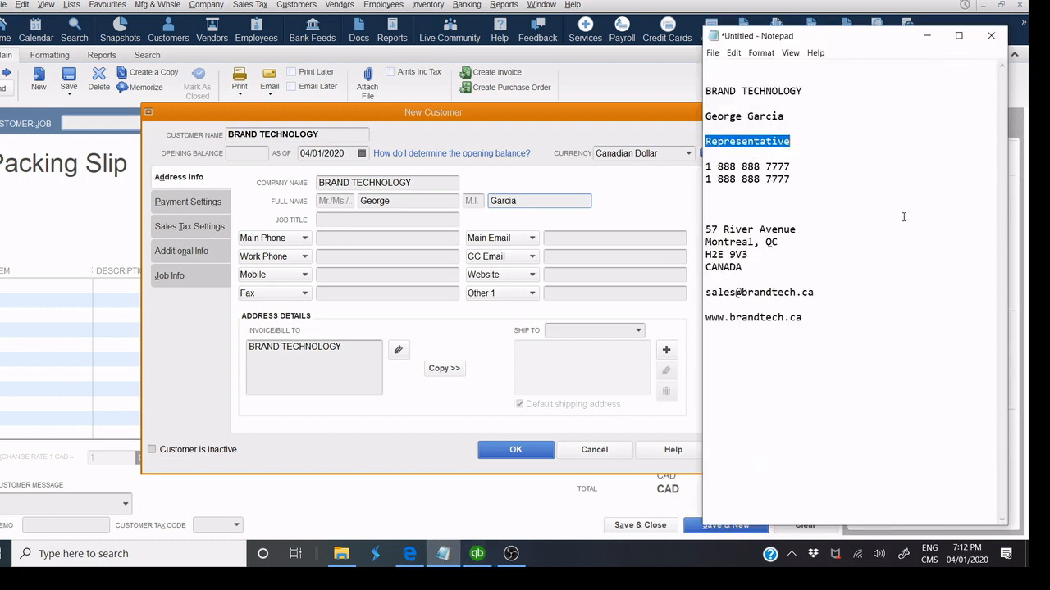
left_click(376, 220)
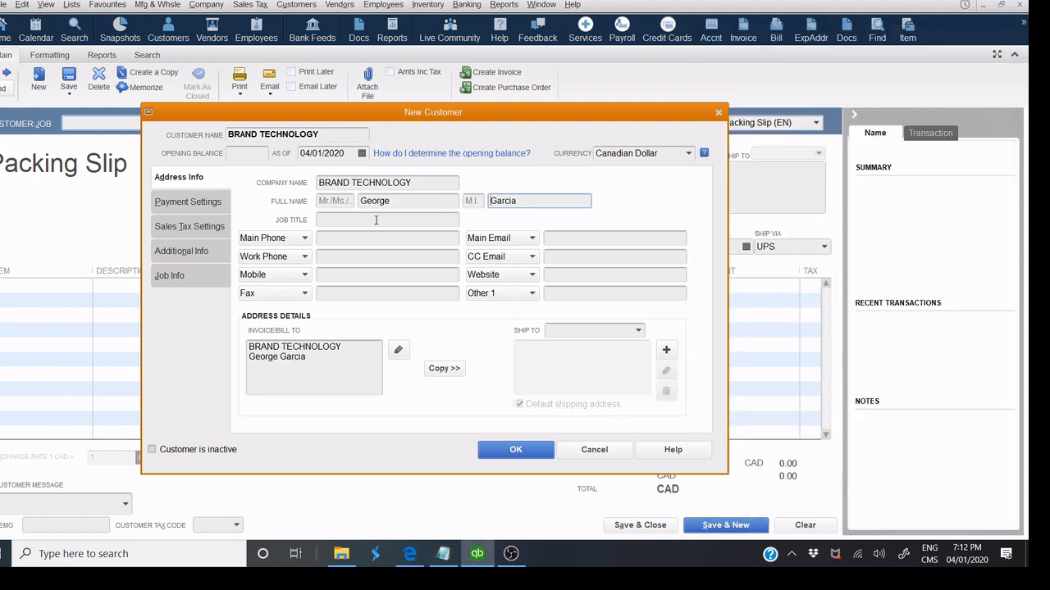
key("ctrl+v")
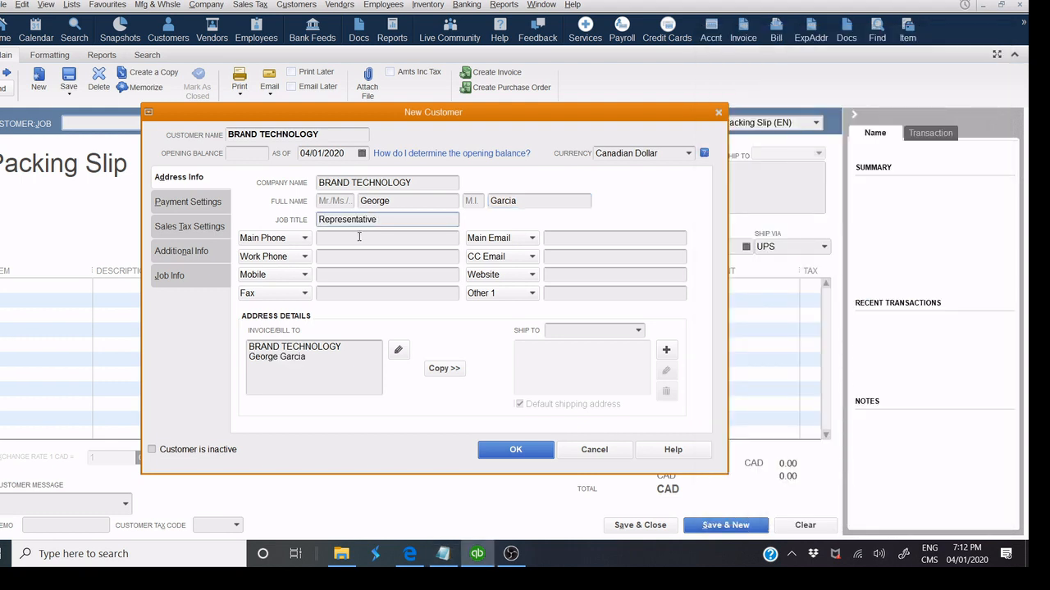
Enter the company's main phone number, typing it after pasting fails.
left_click(443, 554)
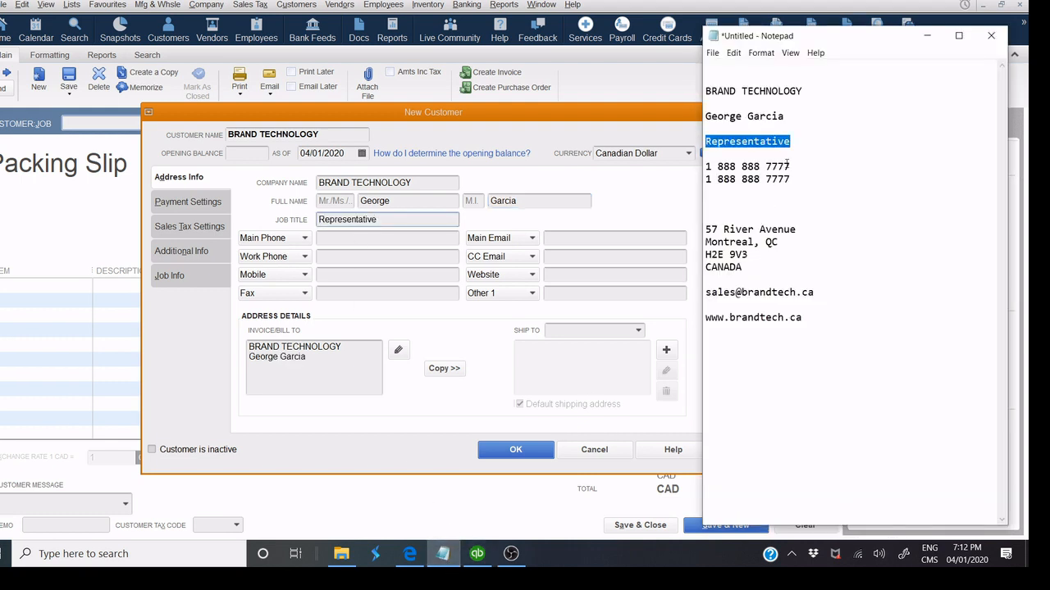
left_click_drag(791, 167, 704, 166)
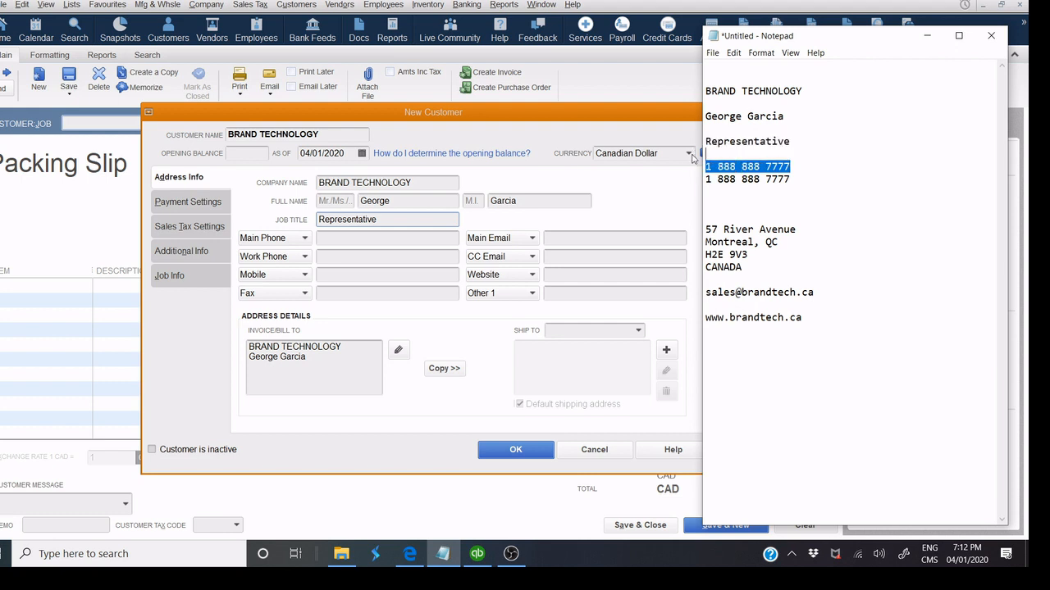
left_click(361, 238)
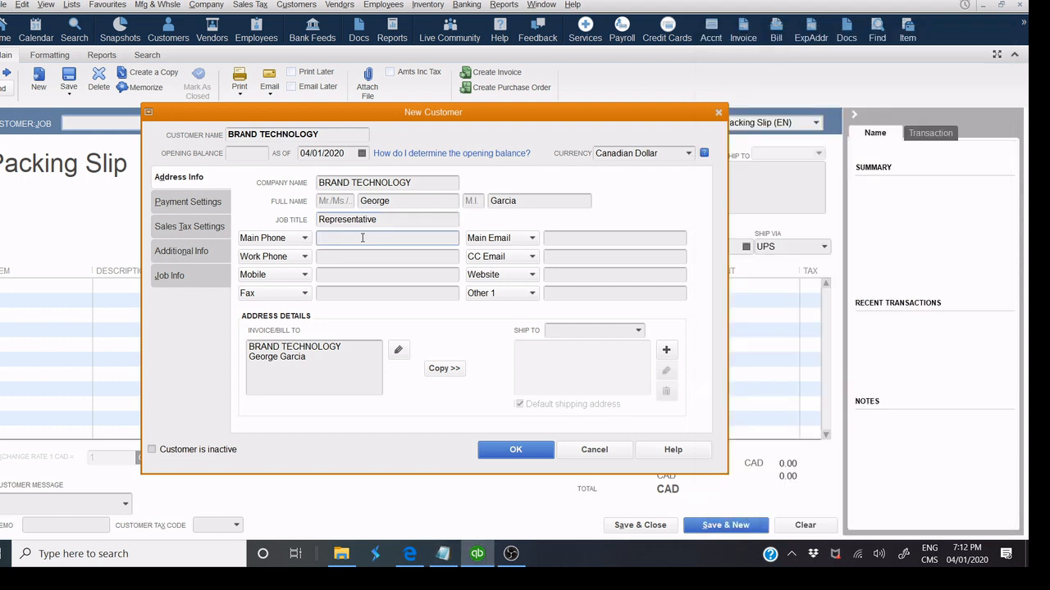
right_click(362, 238)
left_click(385, 291)
left_click(442, 553)
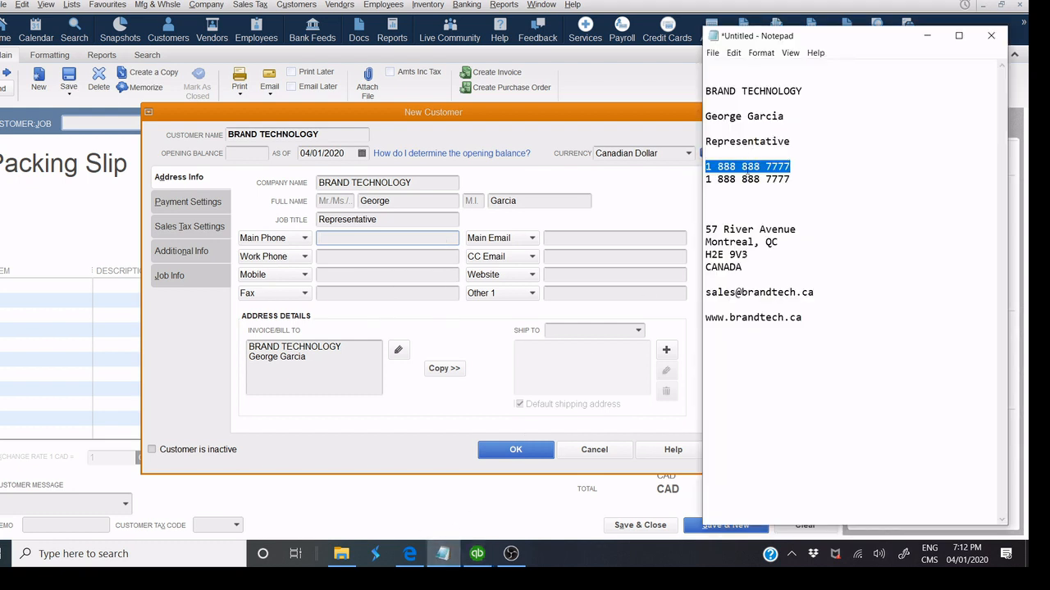
right_click(743, 172)
left_click(604, 208)
left_click(357, 246)
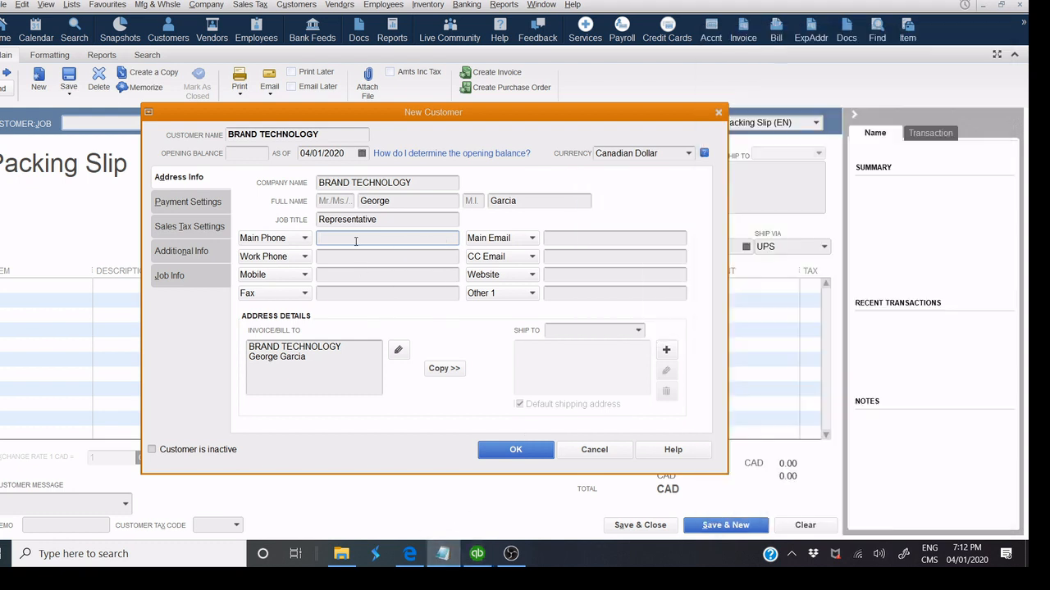
right_click(355, 245)
left_click(382, 294)
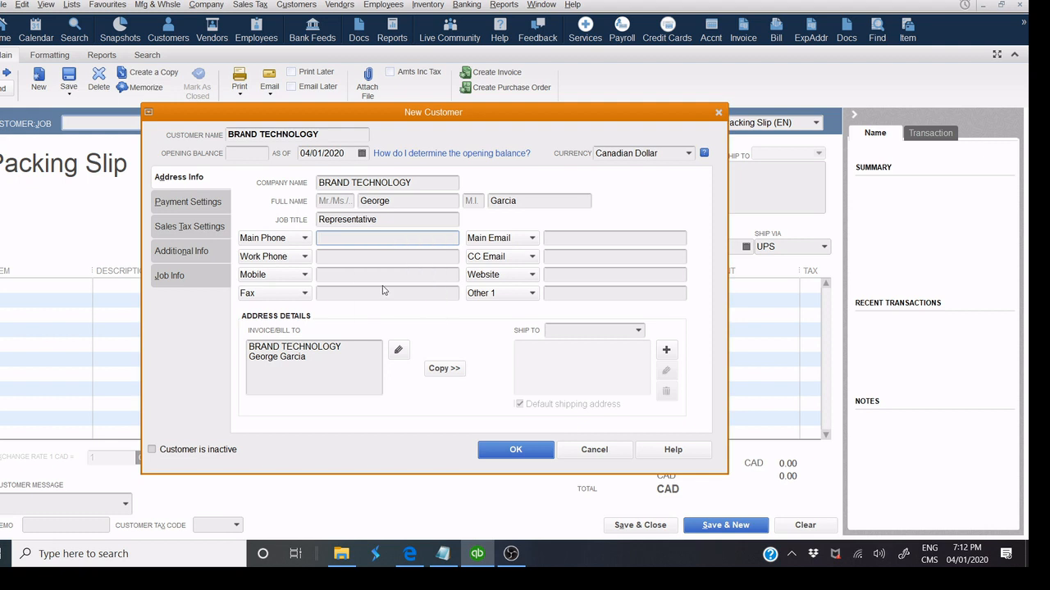
type("1 888 777 7777")
left_click(373, 291)
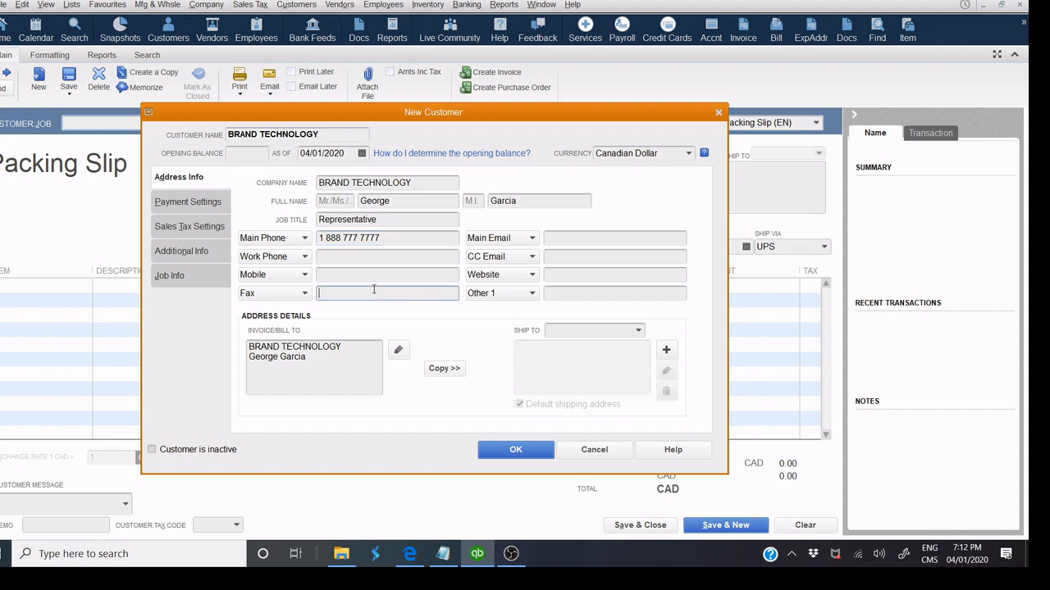
Enter the fax number and paste the company's e-mail address as Main Email.
type("1 888 777 7777")
left_click(442, 554)
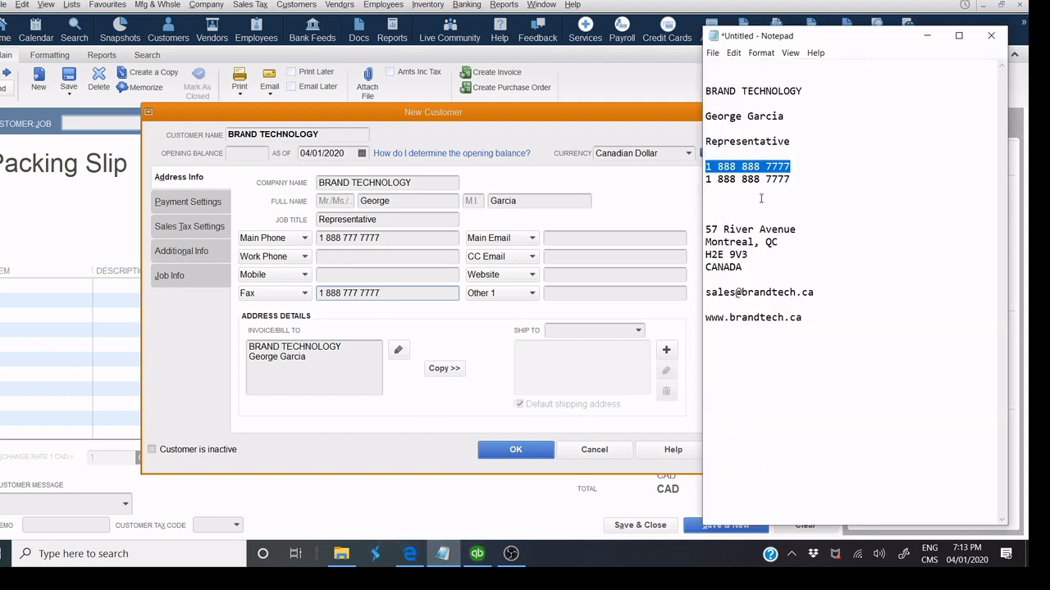
left_click_drag(814, 293, 711, 296)
right_click(710, 296)
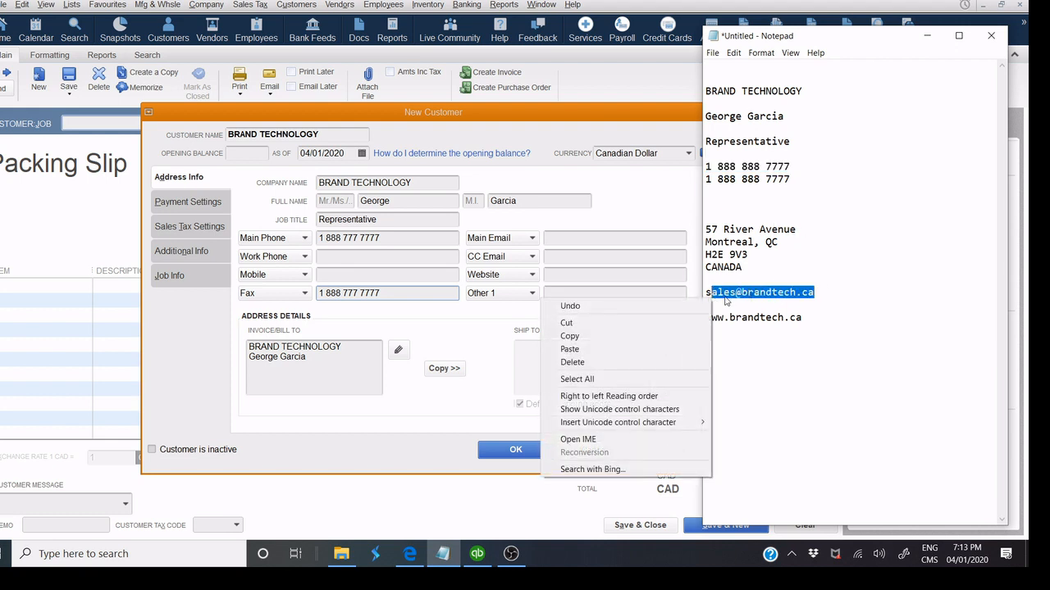
left_click(724, 297)
left_click(705, 293)
left_click(830, 293, "shift")
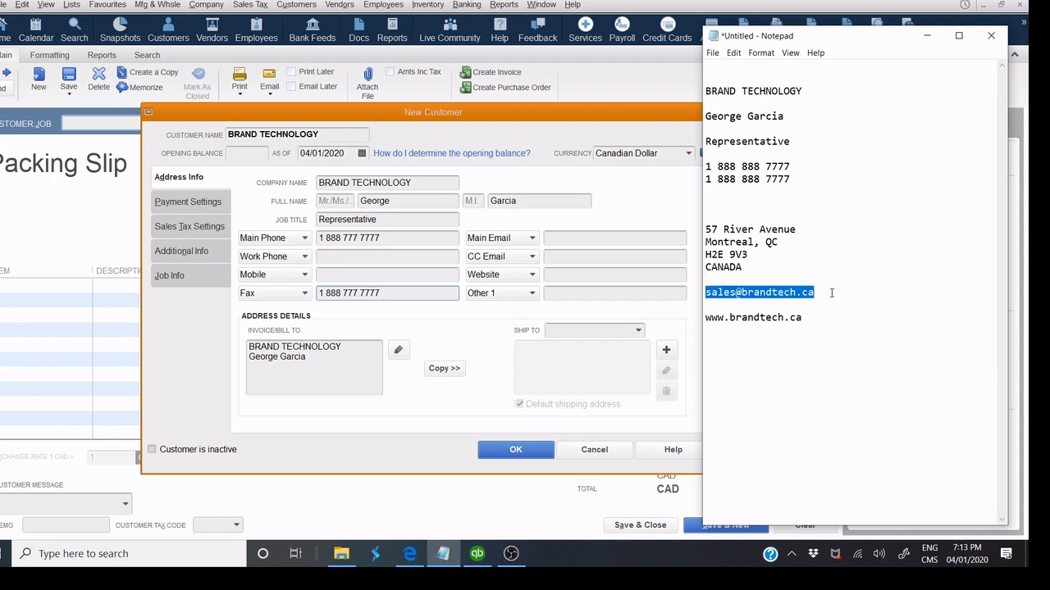
right_click(779, 300)
left_click(635, 336)
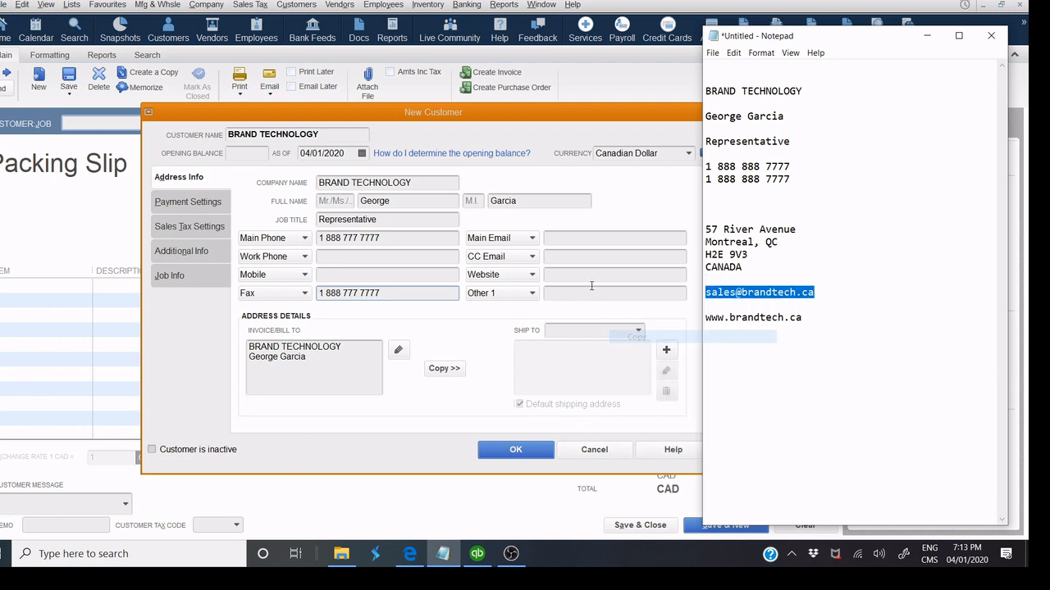
left_click(561, 237)
right_click(561, 237)
left_click(584, 294)
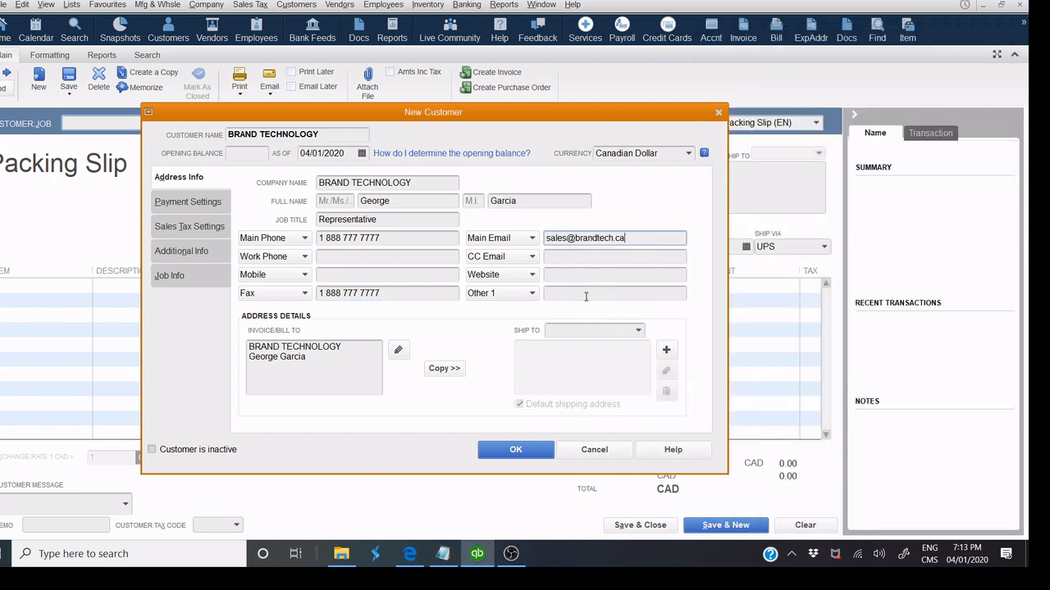
left_click(445, 554)
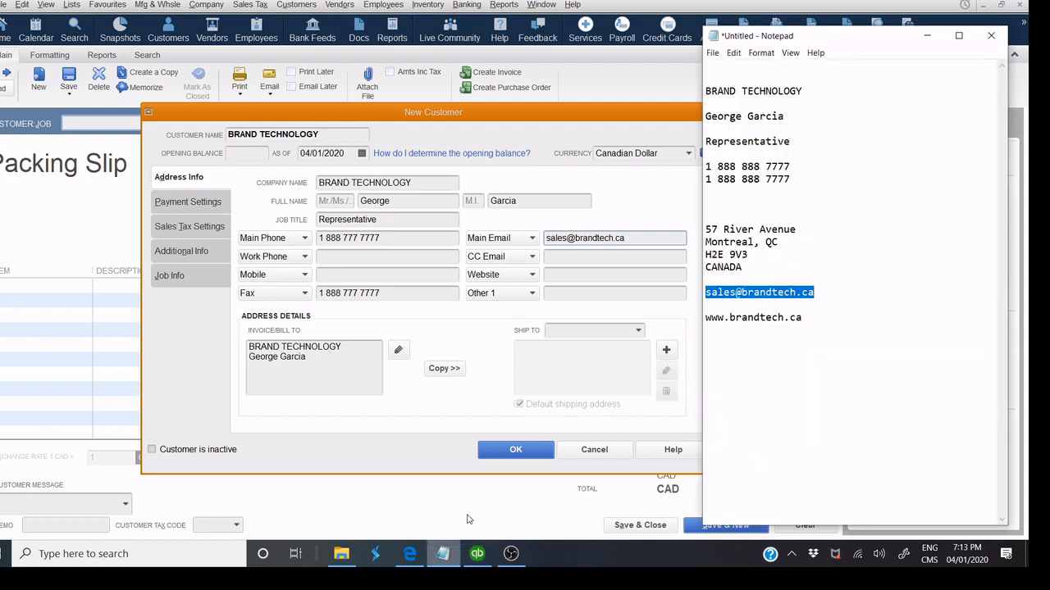
left_click_drag(802, 318, 702, 329)
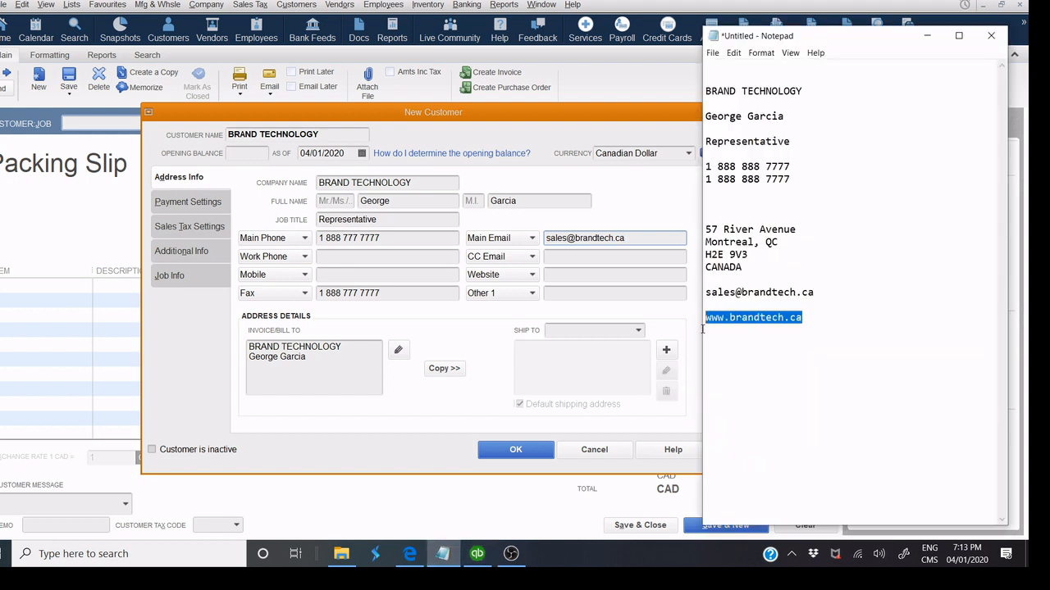
right_click(732, 324)
left_click(589, 362)
left_click(573, 280)
right_click(574, 275)
left_click(594, 330)
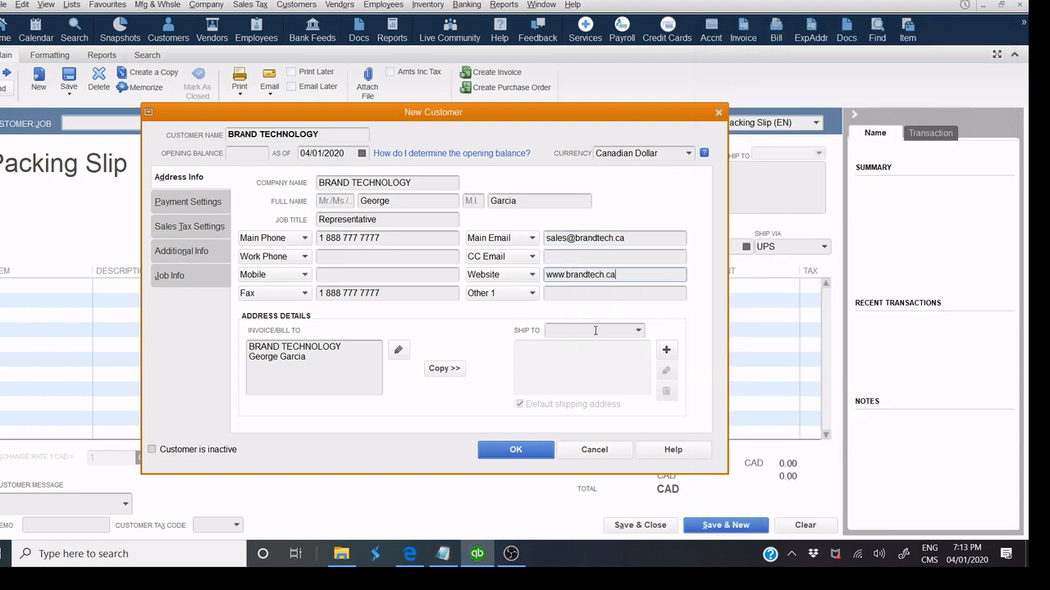
Try Home Phone, LinkedIn and Facebook for the second contact field, then settle on URL 1.
left_click(516, 260)
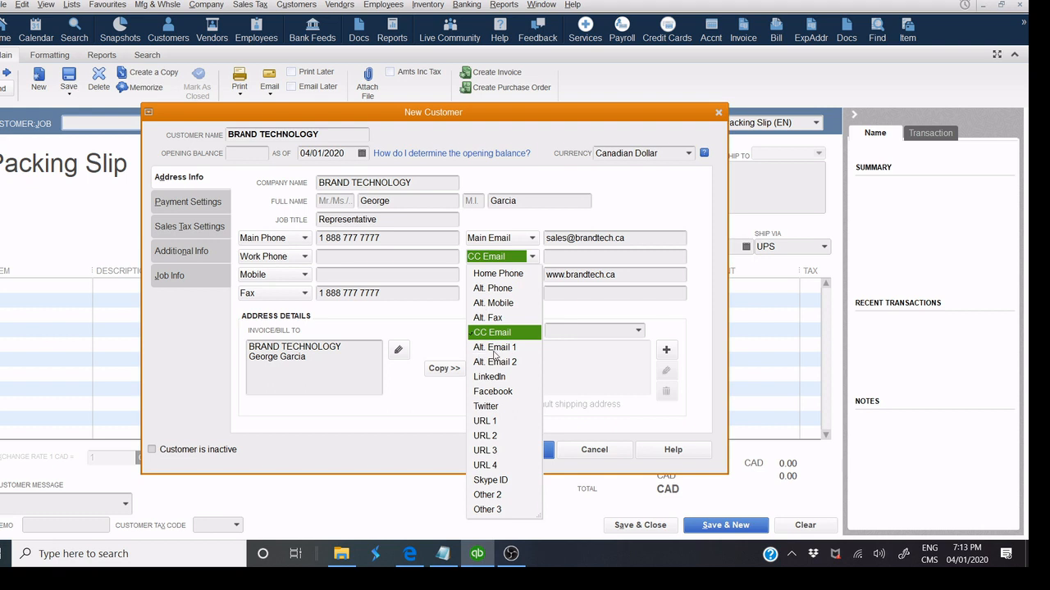
left_click(509, 280)
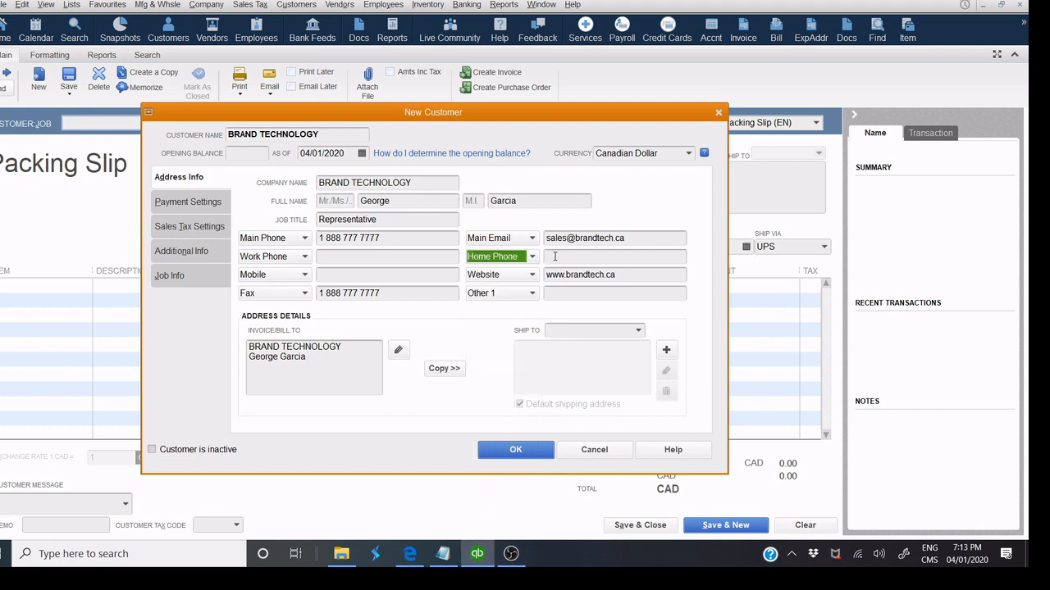
left_click(532, 257)
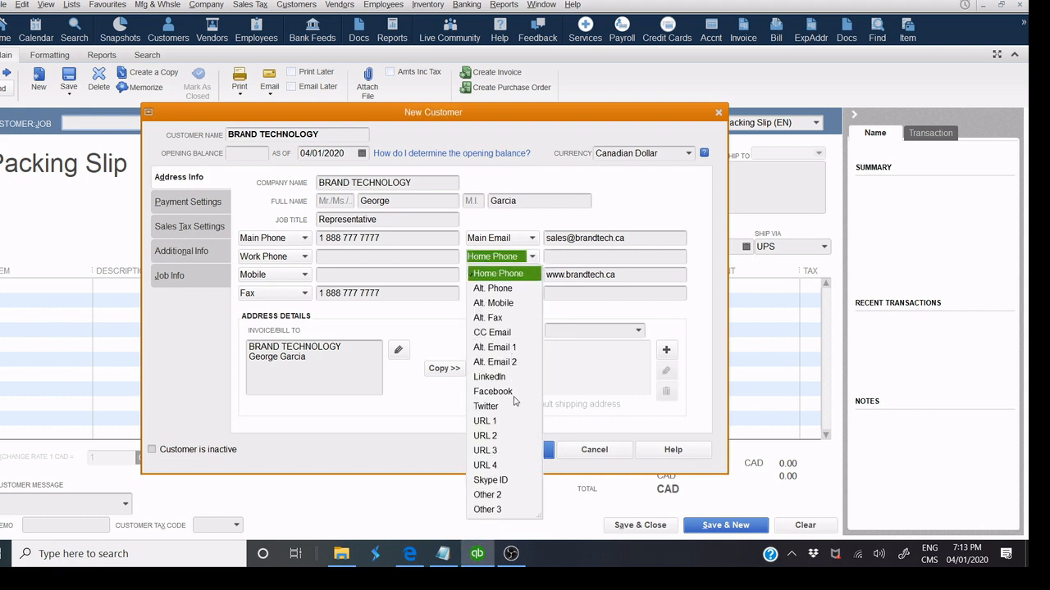
left_click(510, 376)
left_click(522, 263)
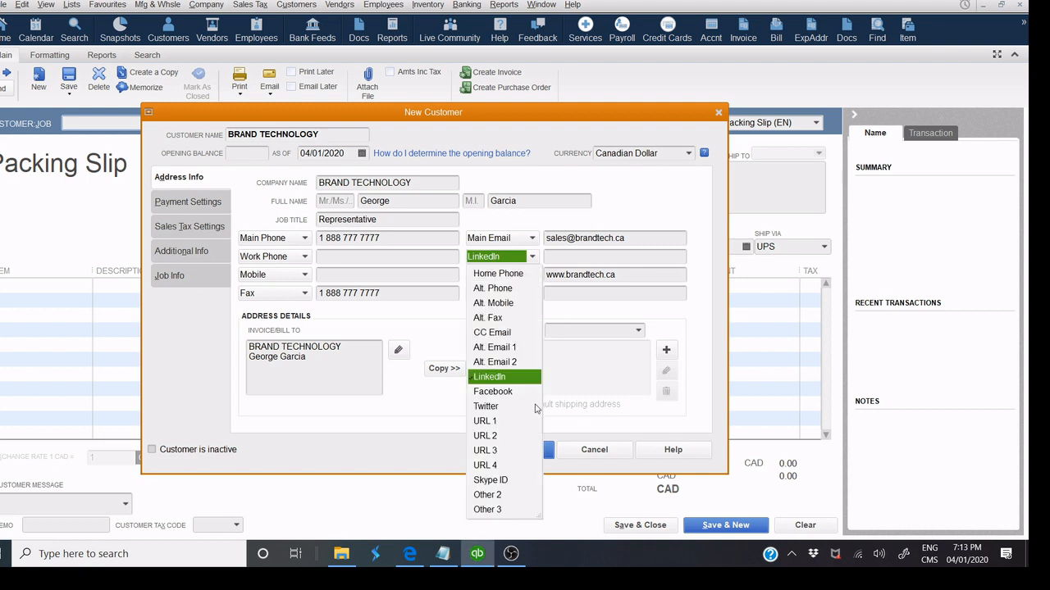
left_click(518, 393)
left_click(493, 260)
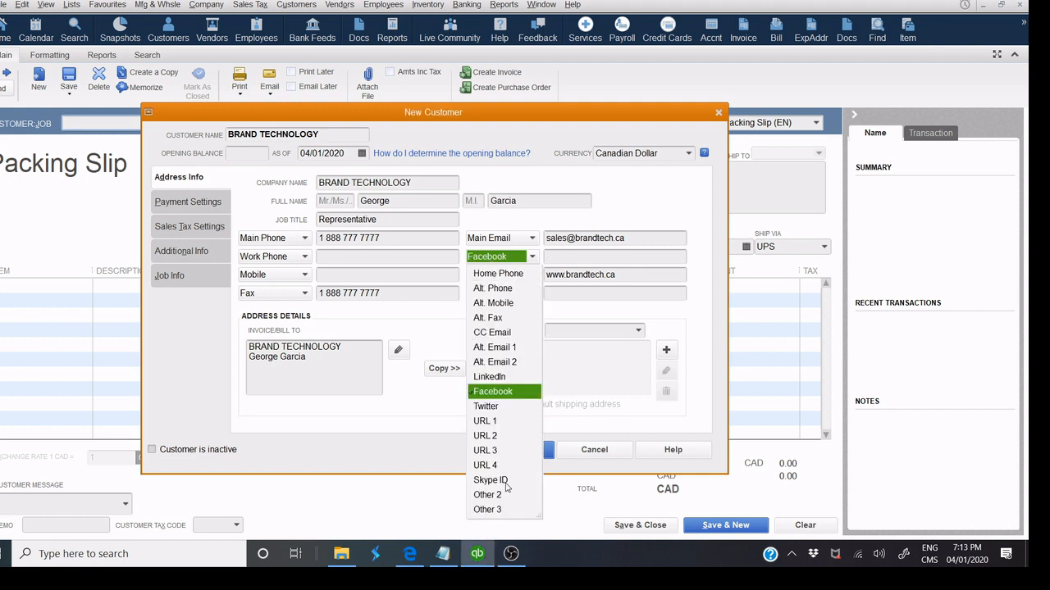
left_click(506, 421)
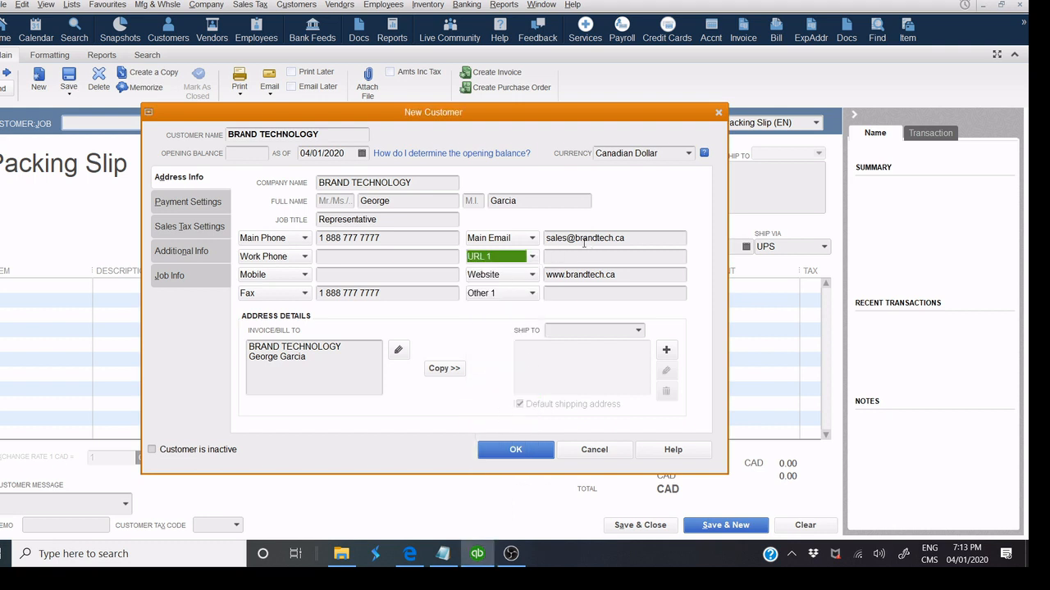
left_click(566, 274)
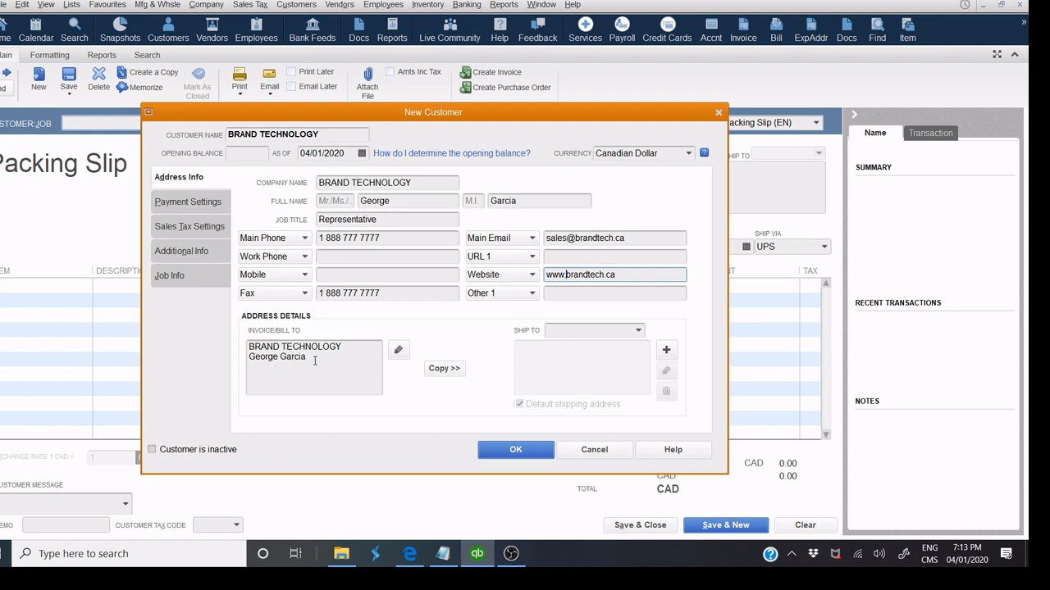
left_click(399, 351)
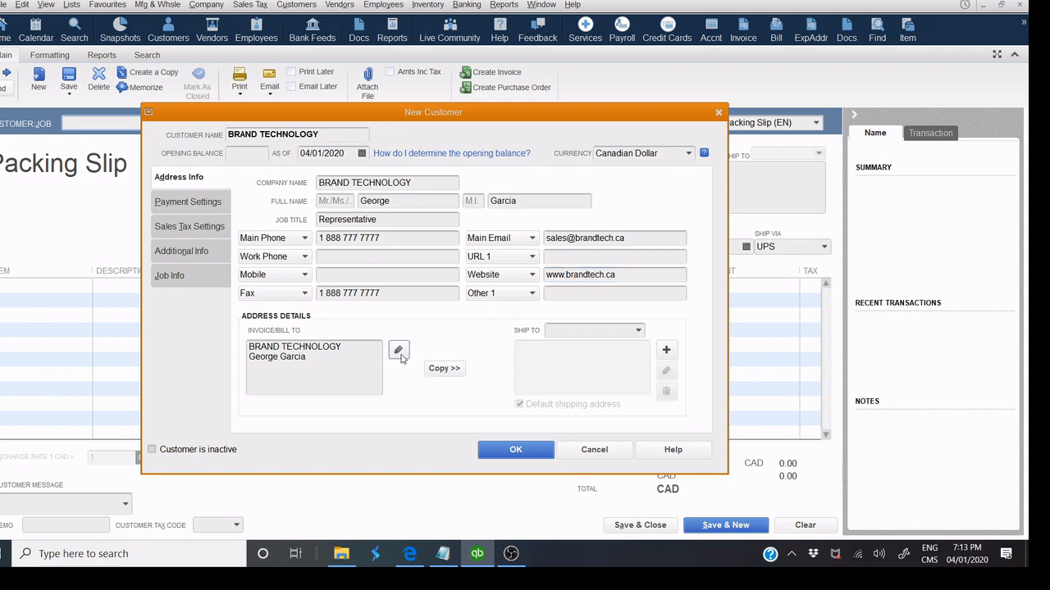
Remove the contact name line and paste the street address under the company name.
left_click_drag(505, 177, 427, 184)
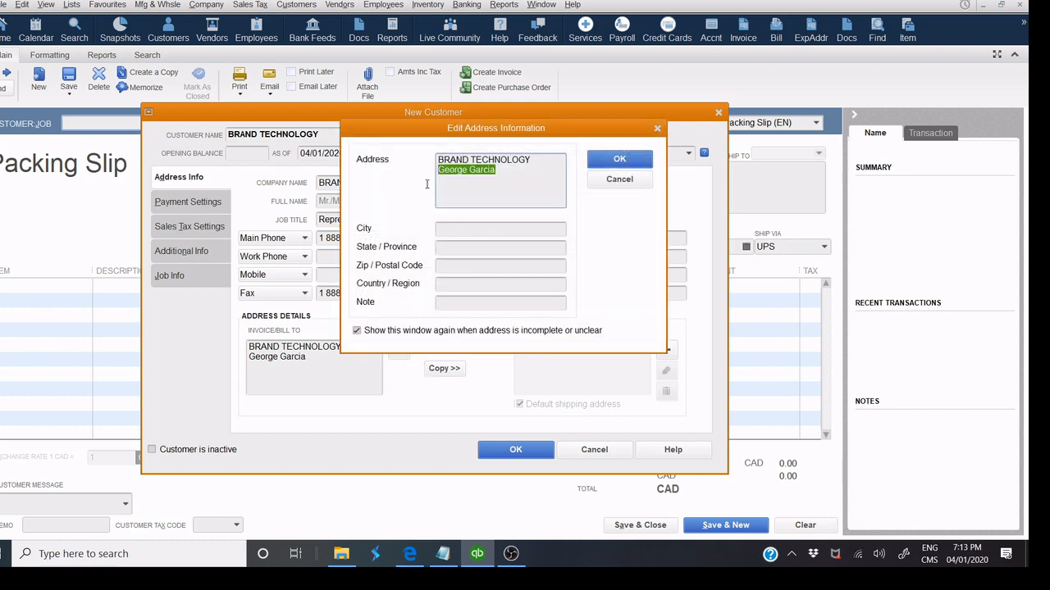
key("BackSpace")
left_click(444, 554)
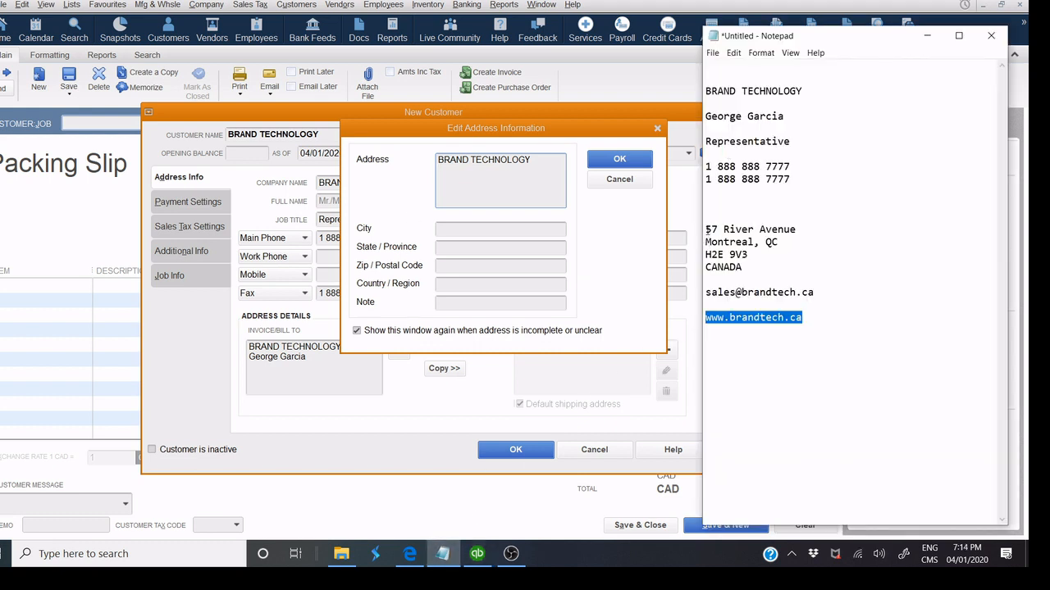
left_click_drag(706, 230, 801, 229)
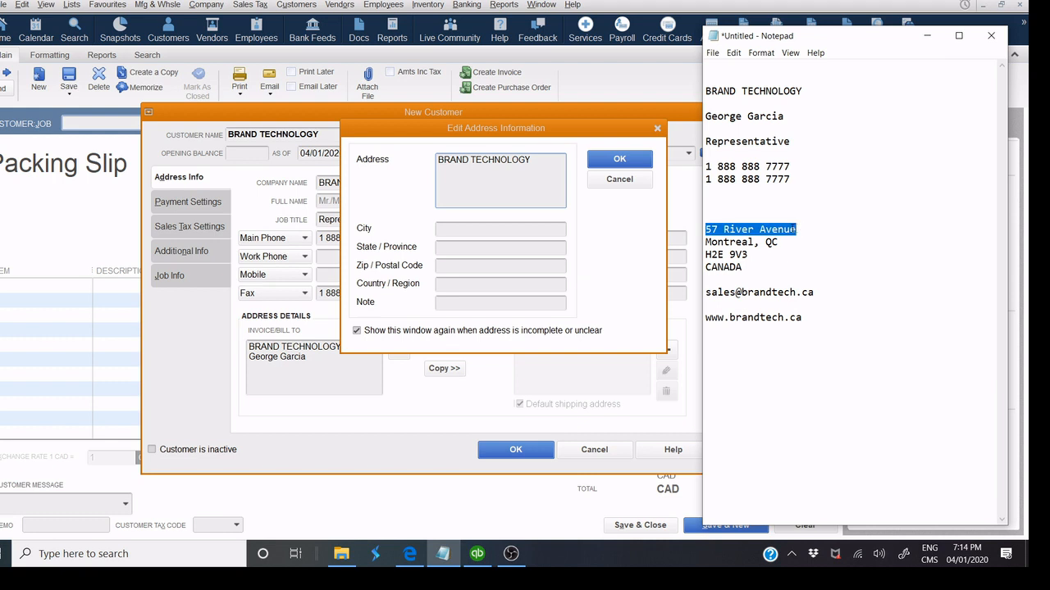
right_click(795, 230)
left_click(656, 265)
left_click(535, 161)
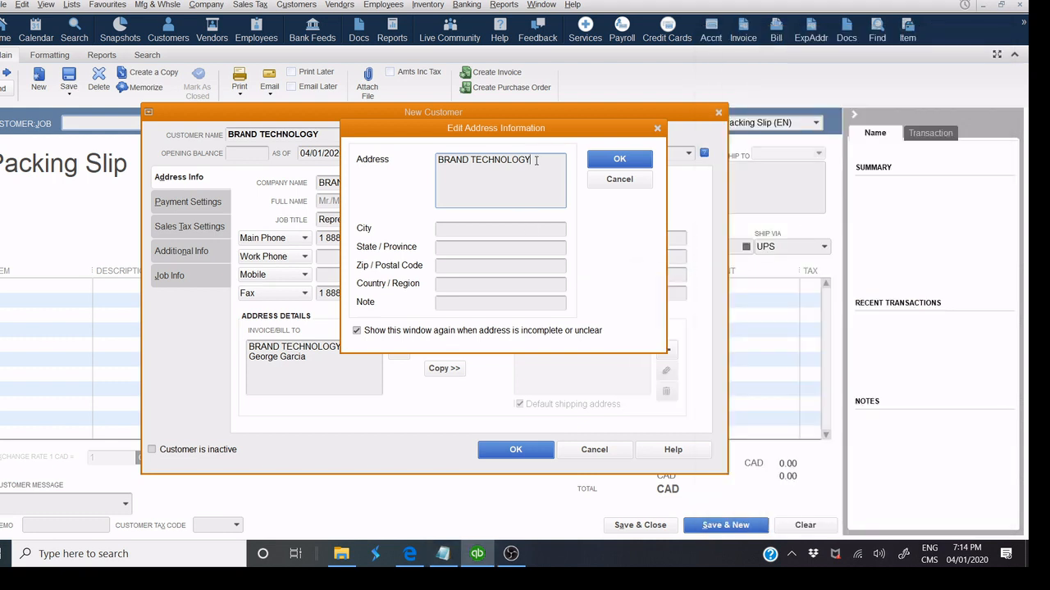
key("ctrl+v")
Fill in Montreal as the city and QC as the province.
left_click(442, 554)
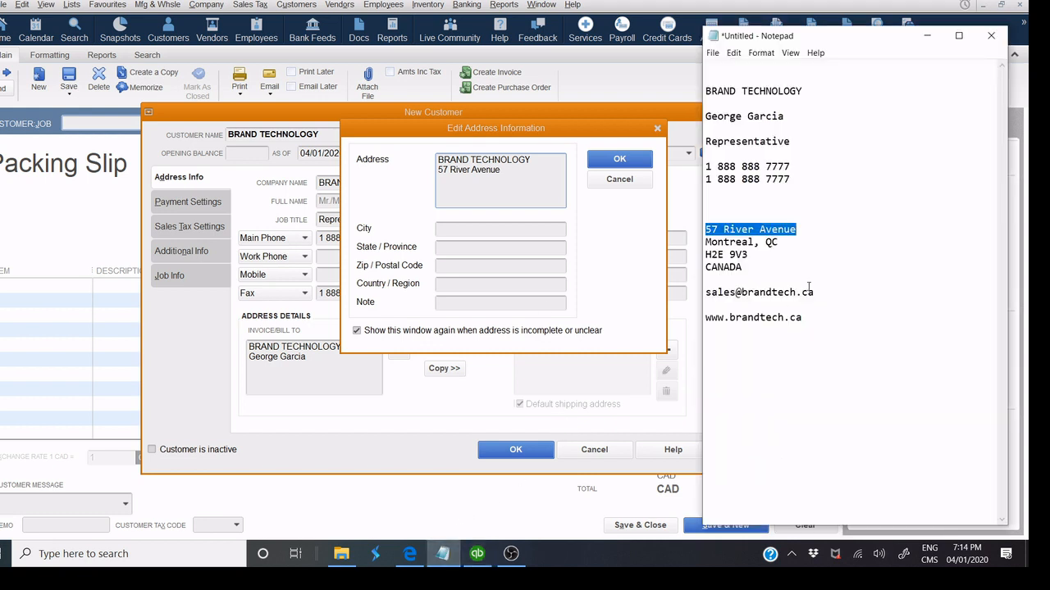
double_click(742, 243)
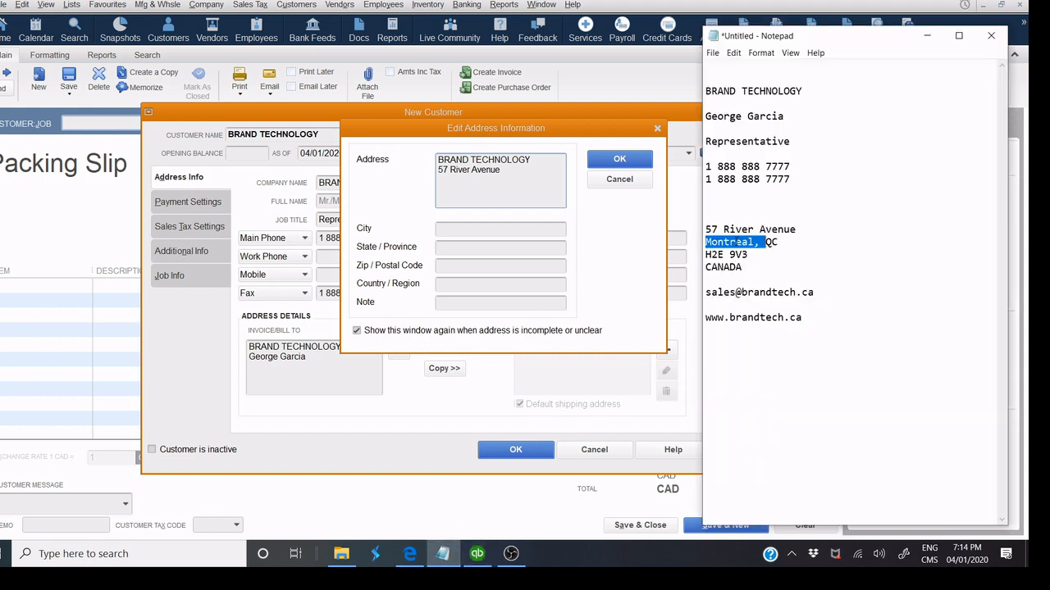
left_click_drag(754, 243, 689, 246)
left_click(505, 231)
key("ctrl+v")
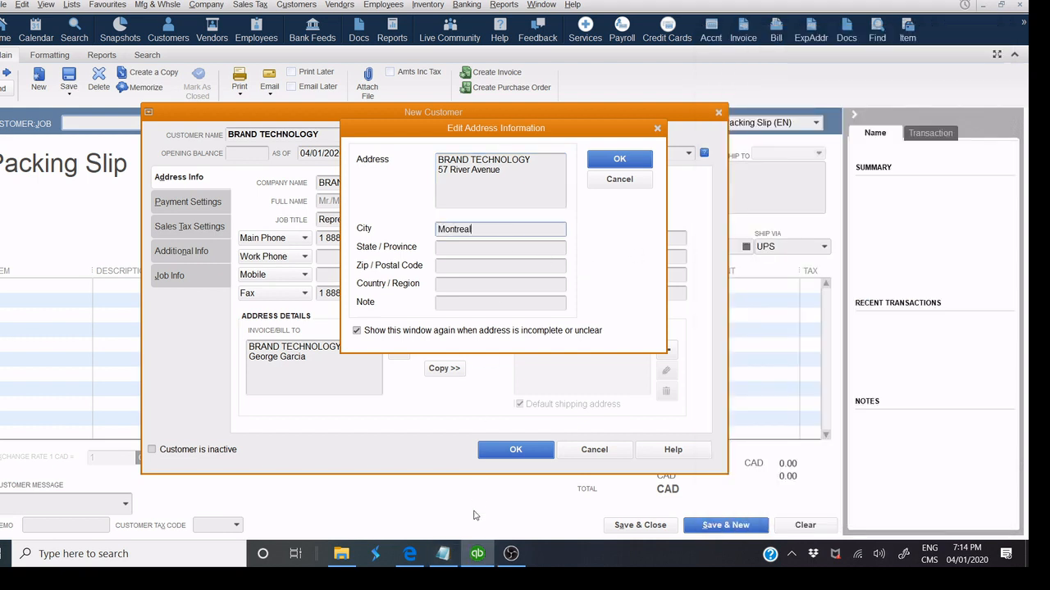
left_click(467, 251)
type("QC")
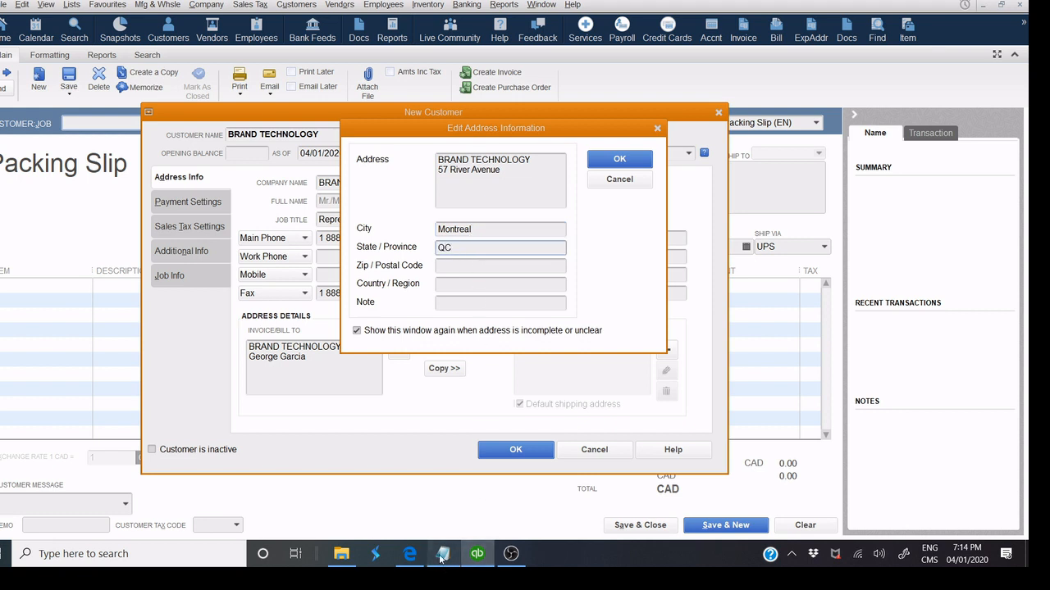
Paste the postal code, enter CANADA as the country and confirm the address.
left_click(443, 554)
left_click_drag(749, 255, 493, 300)
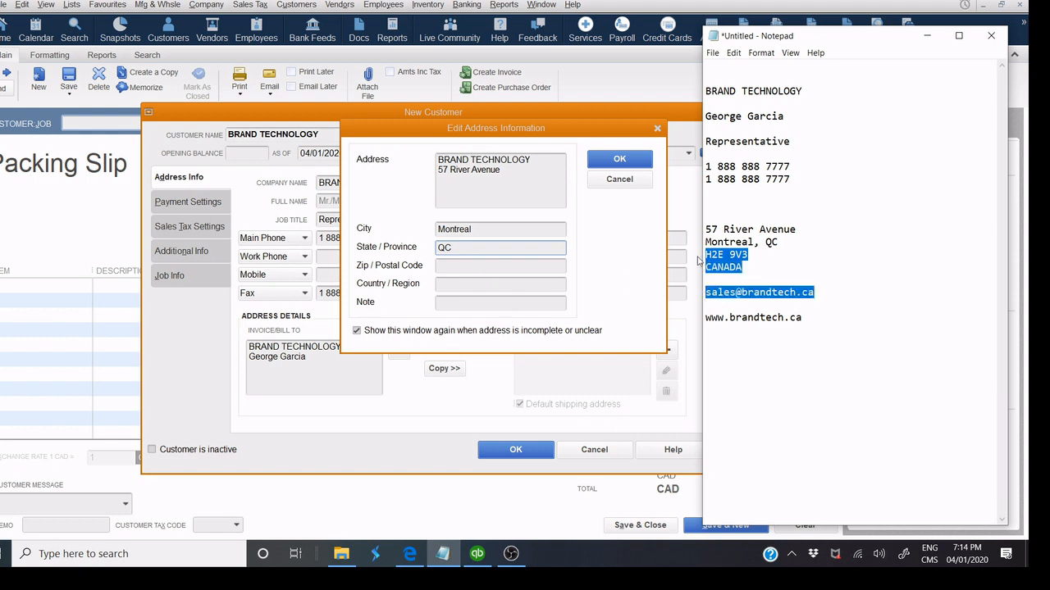
left_click(759, 260)
left_click_drag(757, 254, 703, 257)
key("ctrl+c")
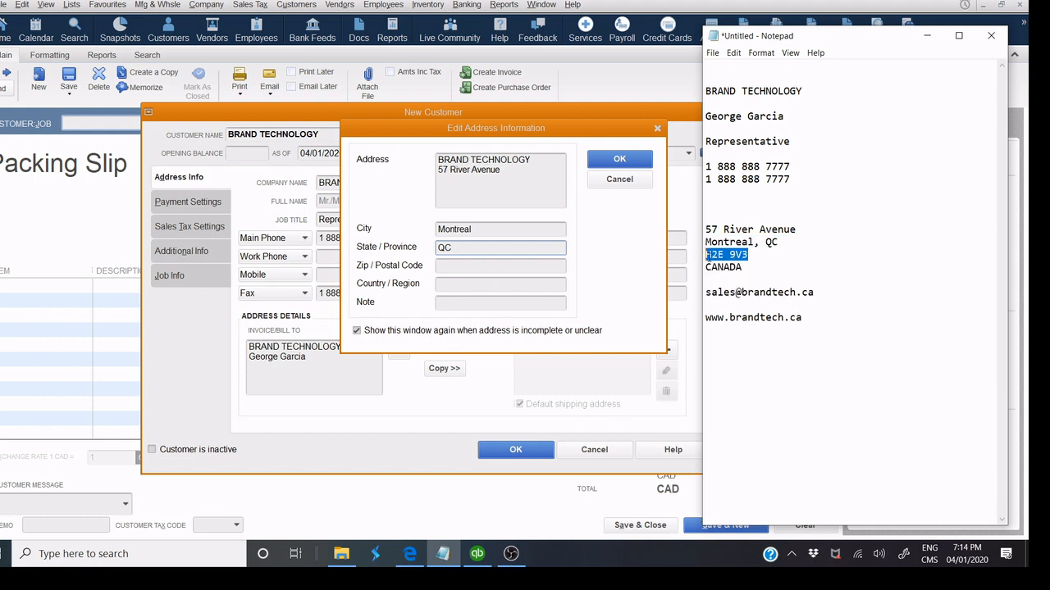
left_click(506, 266)
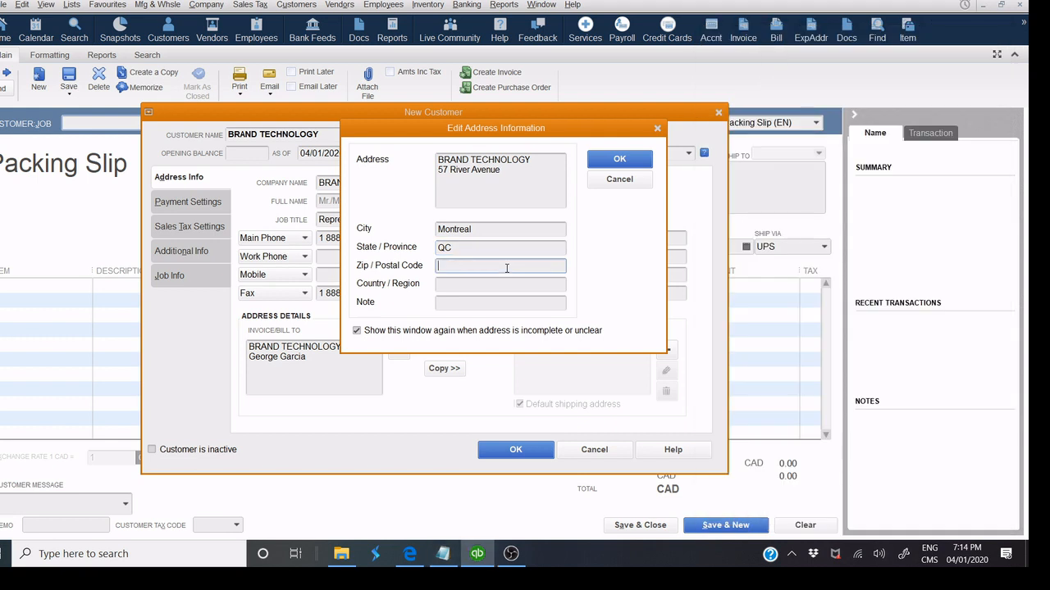
key("ctrl+v")
left_click(467, 286)
type("CANADA")
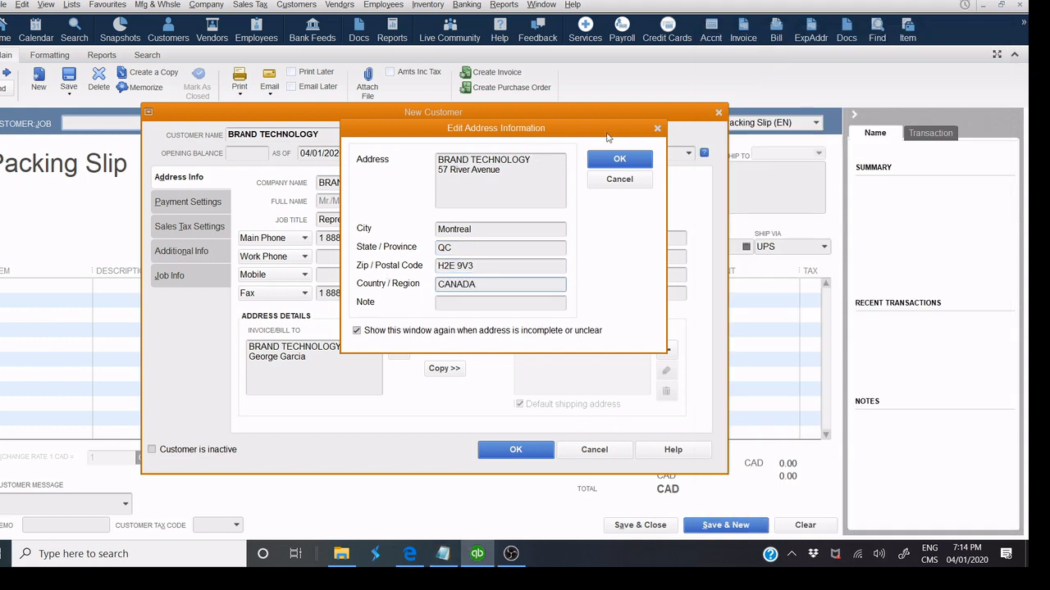
left_click(636, 159)
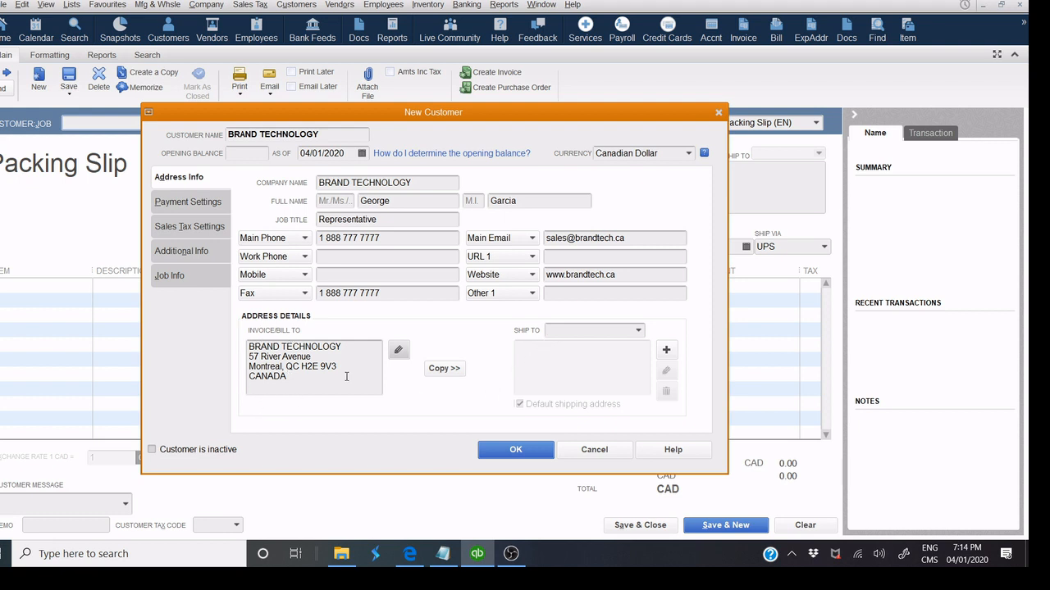
Copy the bill-to address as a ship-to address named BRAND TECHNOLOGY.
left_click(435, 371)
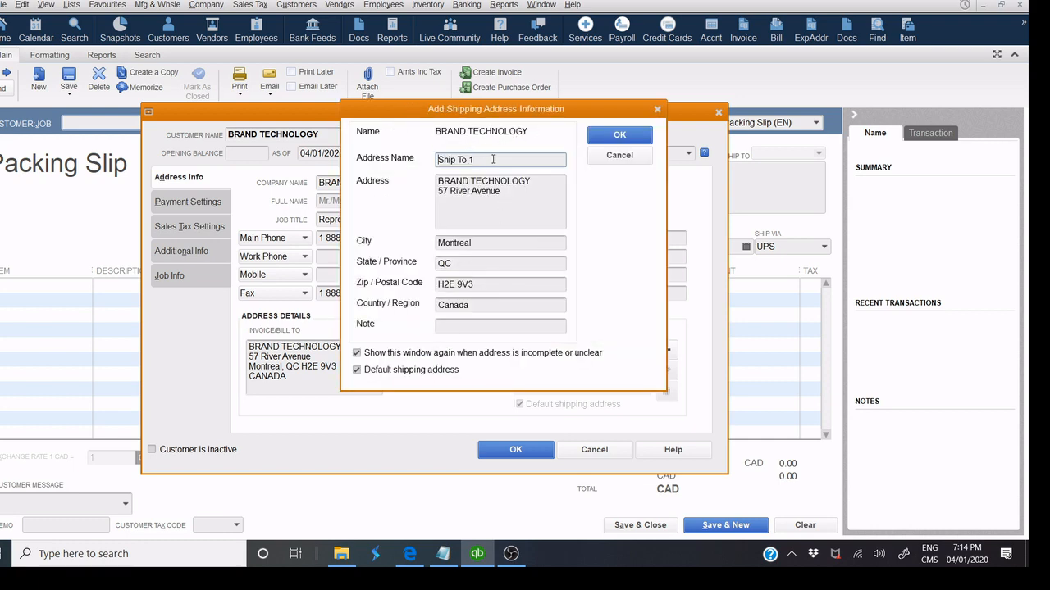
left_click_drag(493, 159, 381, 173)
type("BRAND TECHNOLOGY")
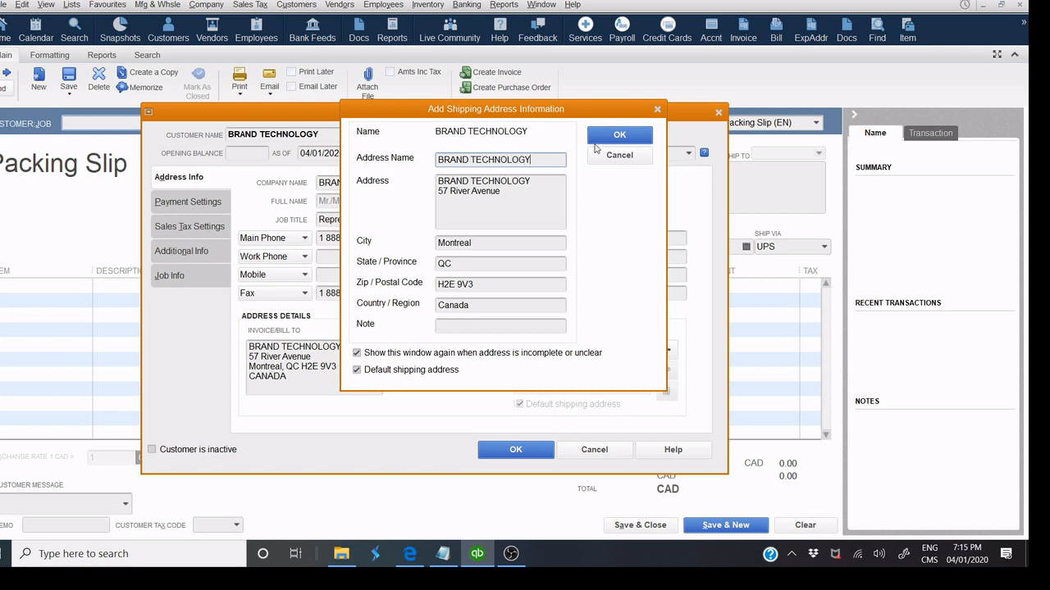
left_click(597, 138)
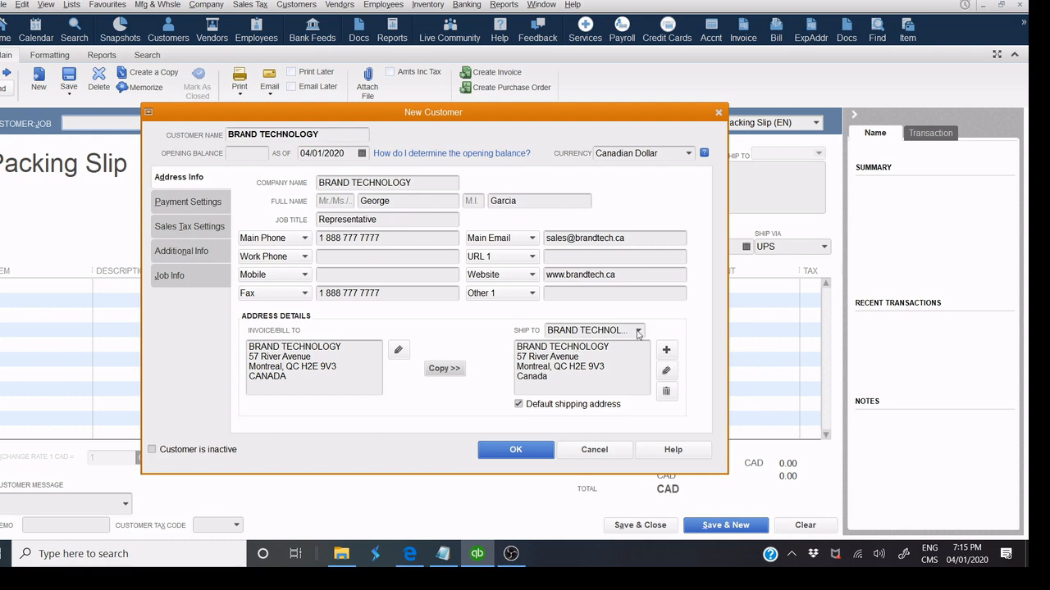
Start adding a second ship-to address, then cancel it.
left_click(638, 331)
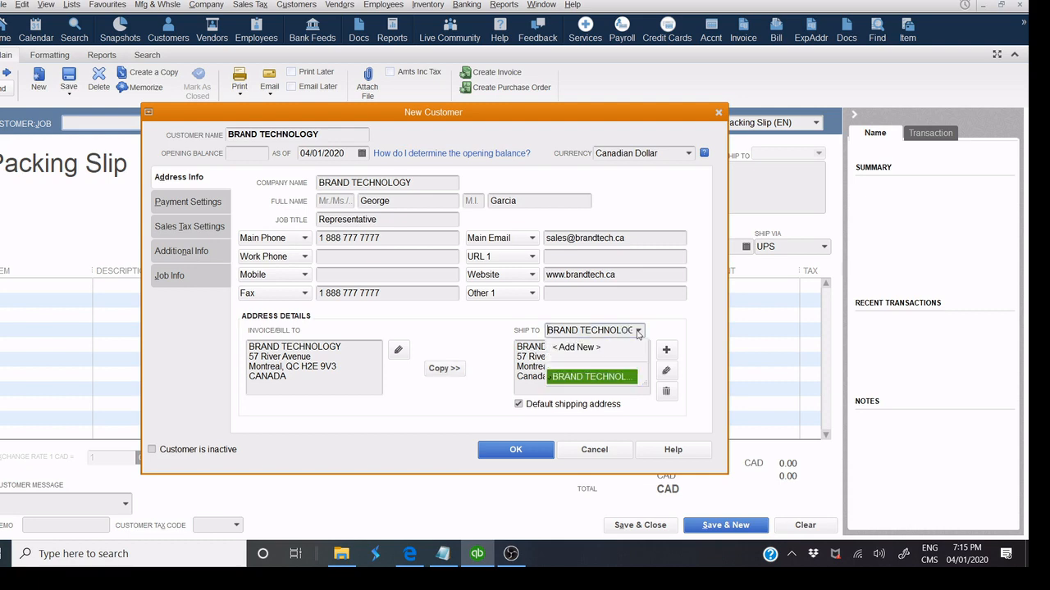
left_click(576, 348)
left_click_drag(489, 166, 289, 154)
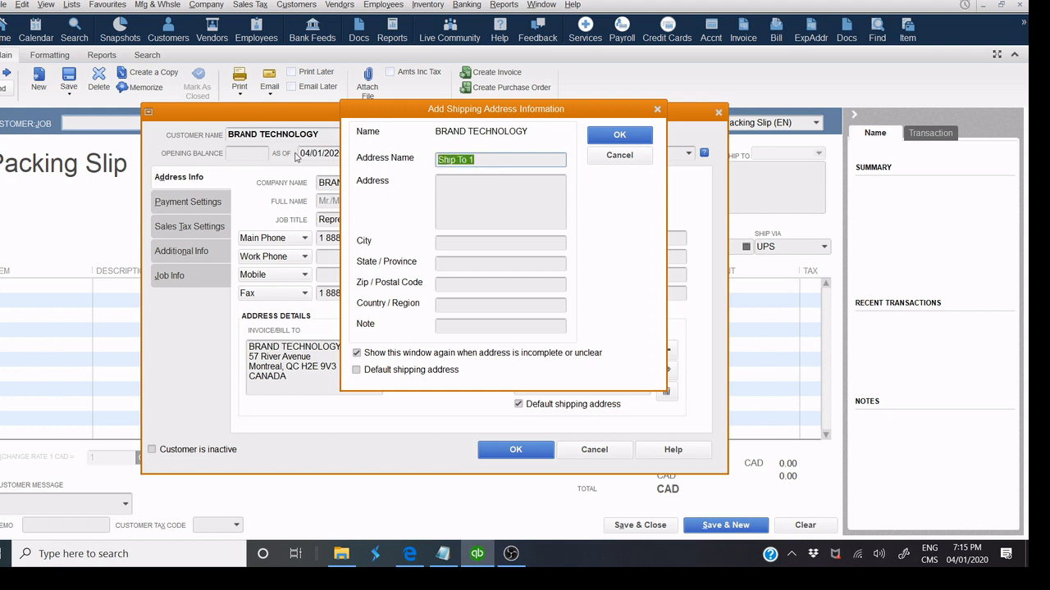
left_click(448, 204)
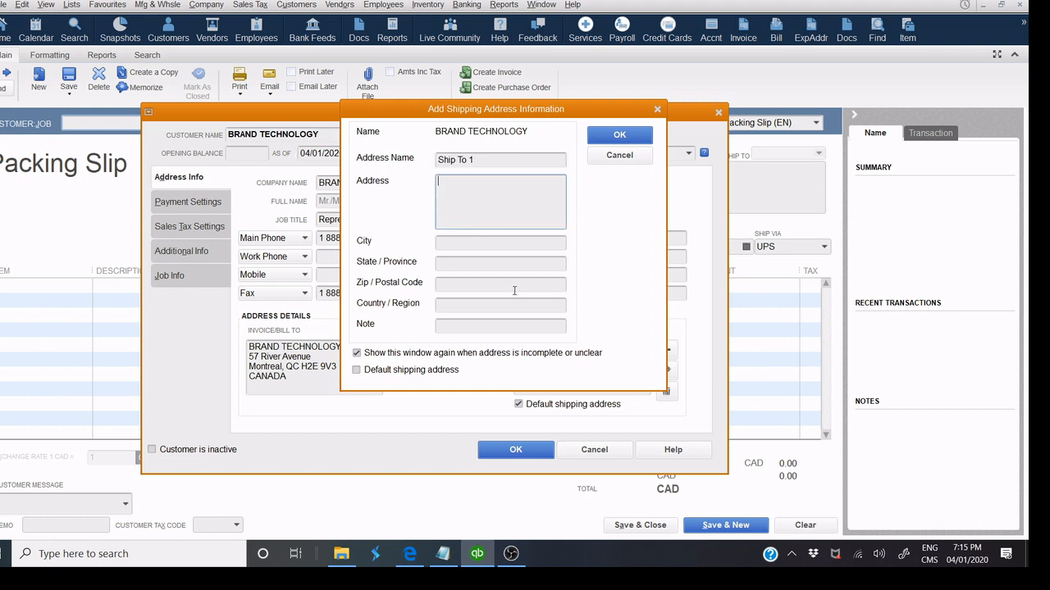
left_click(621, 158)
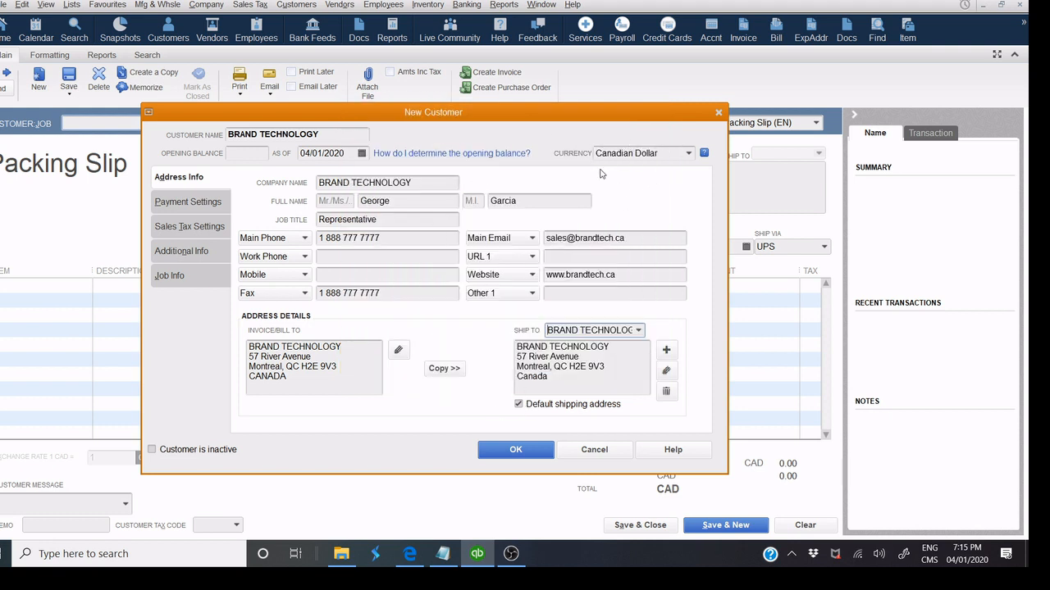
Try Euro and Japanese Yen, then set the currency back to Canadian Dollar.
left_click(689, 157)
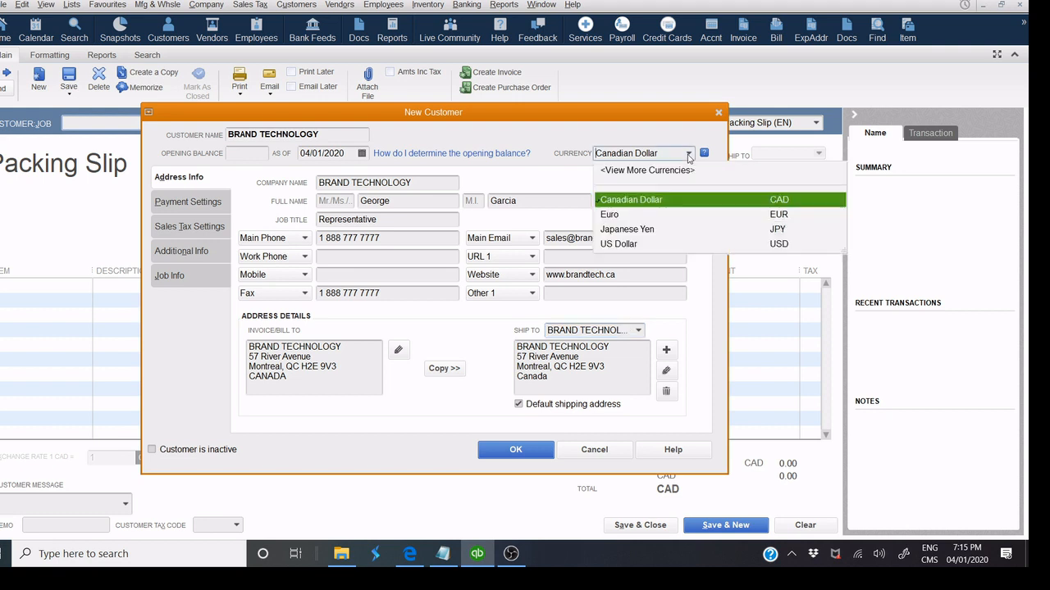
left_click(629, 216)
left_click(689, 153)
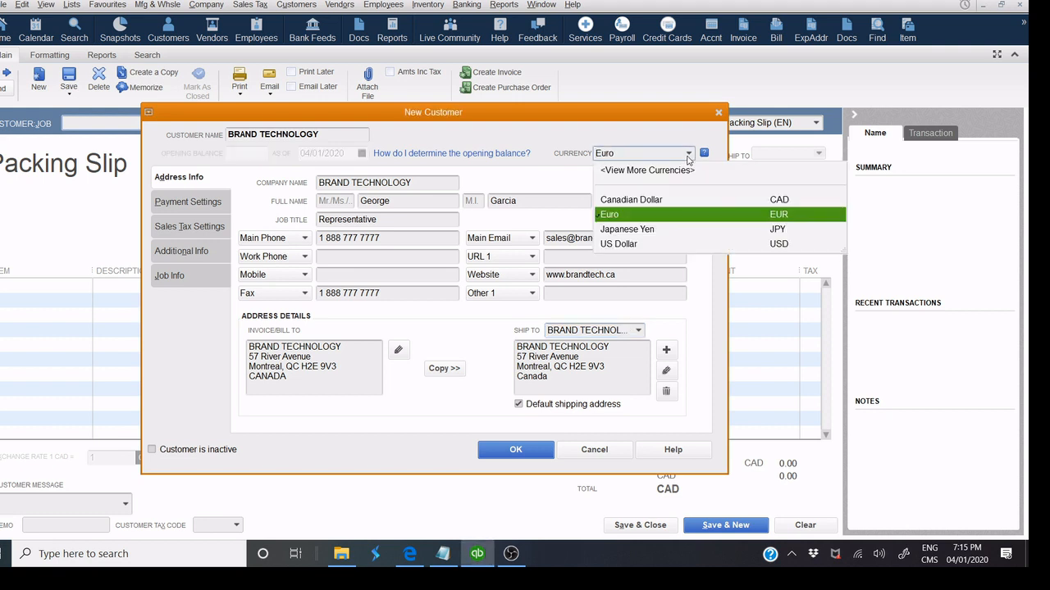
left_click(636, 231)
left_click(687, 154)
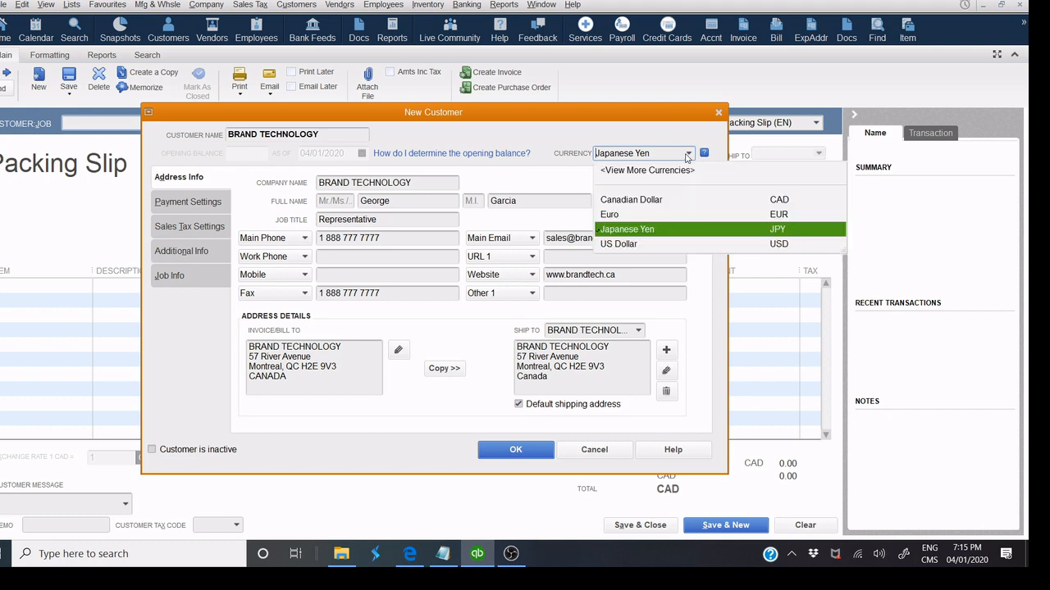
left_click(658, 200)
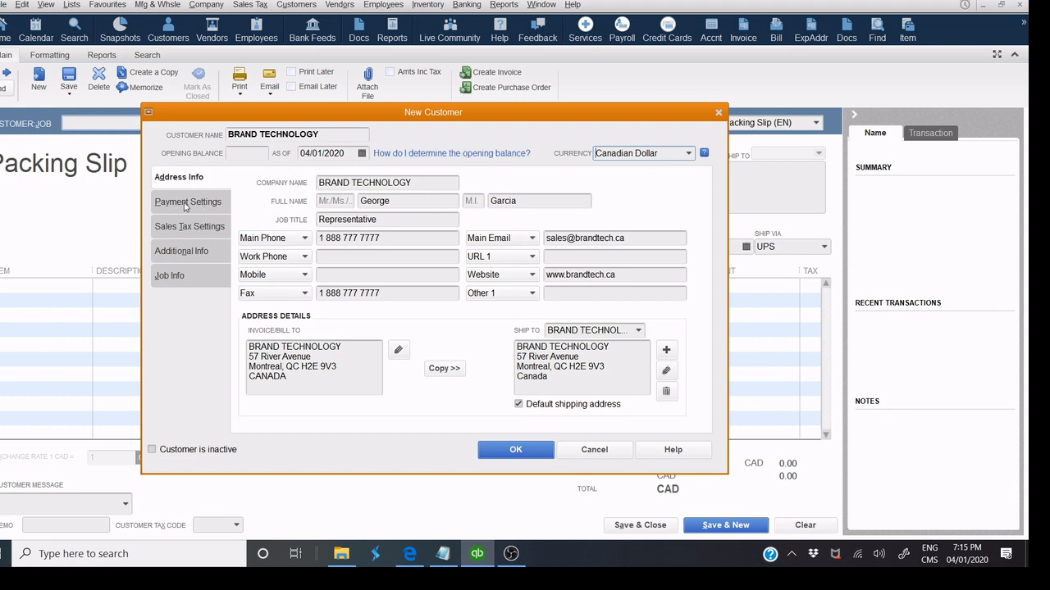
Enter the customer's account number, choose Net 30 terms and set an 8,000.00 credit limit.
left_click(185, 205)
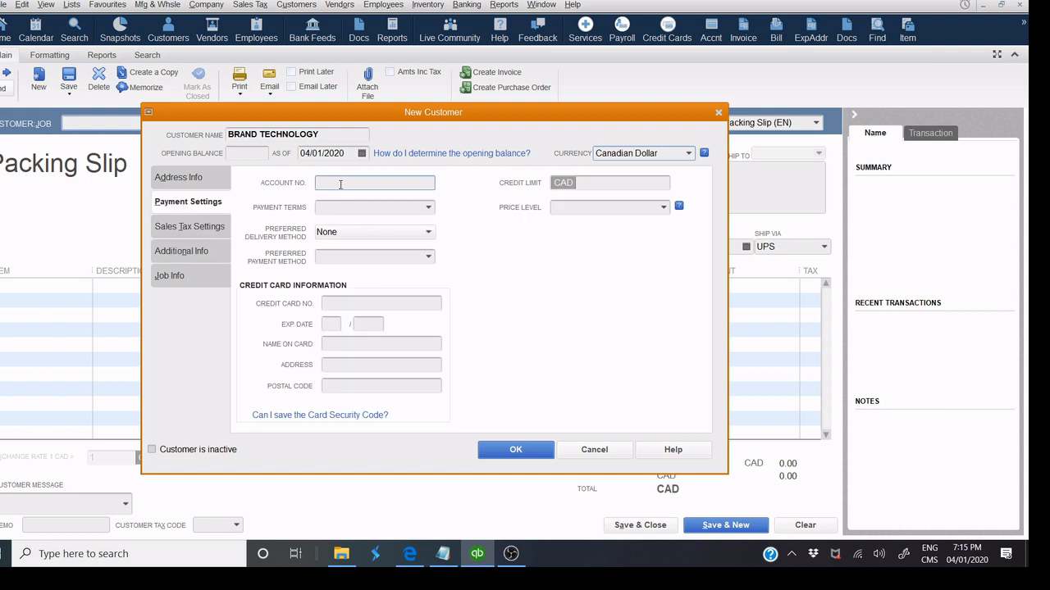
type("45125656")
left_click(428, 210)
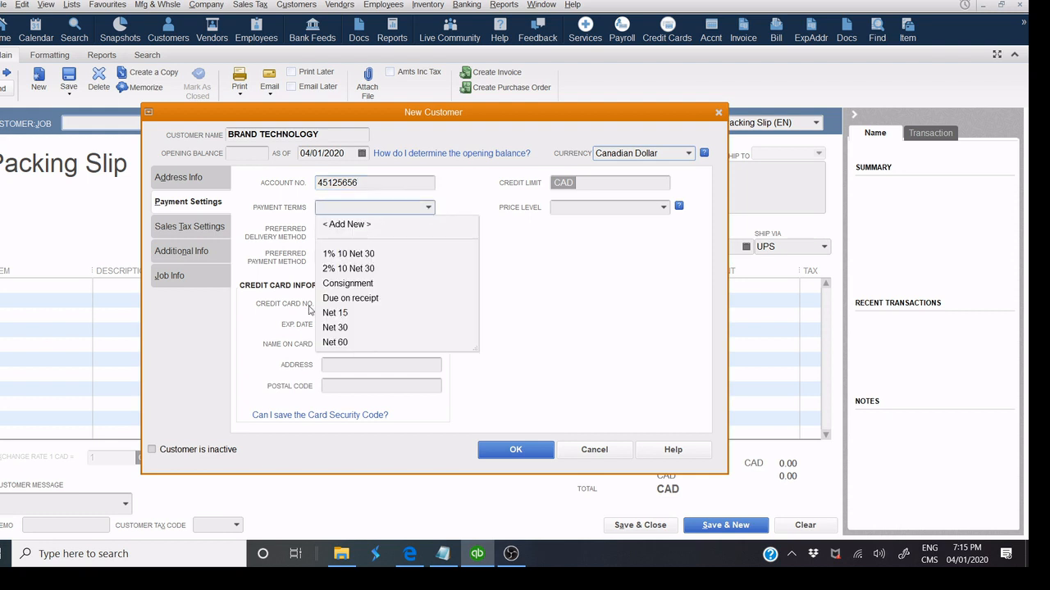
left_click(351, 328)
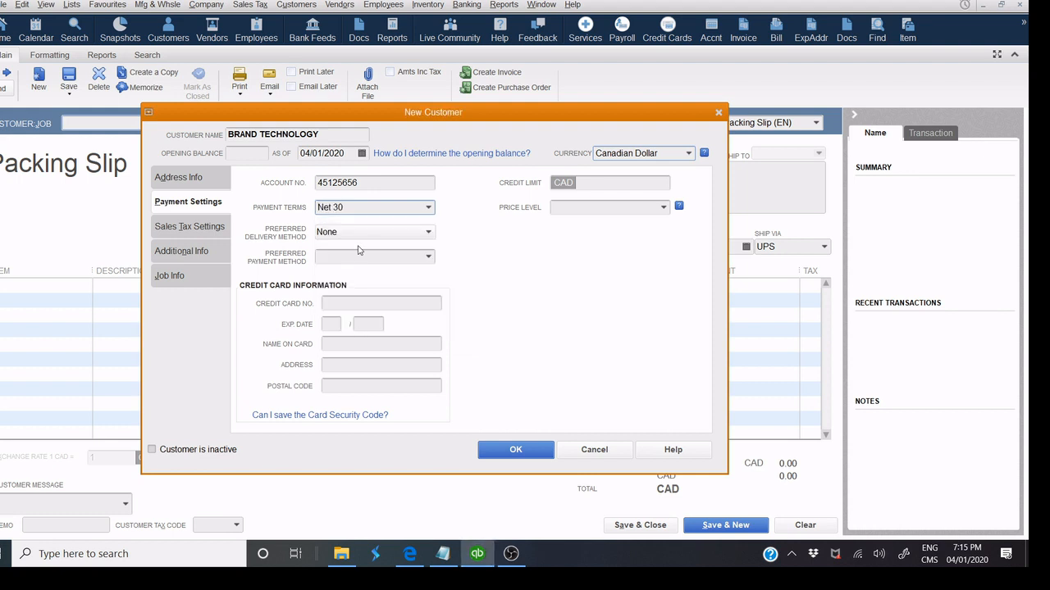
left_click(602, 179)
type("8000")
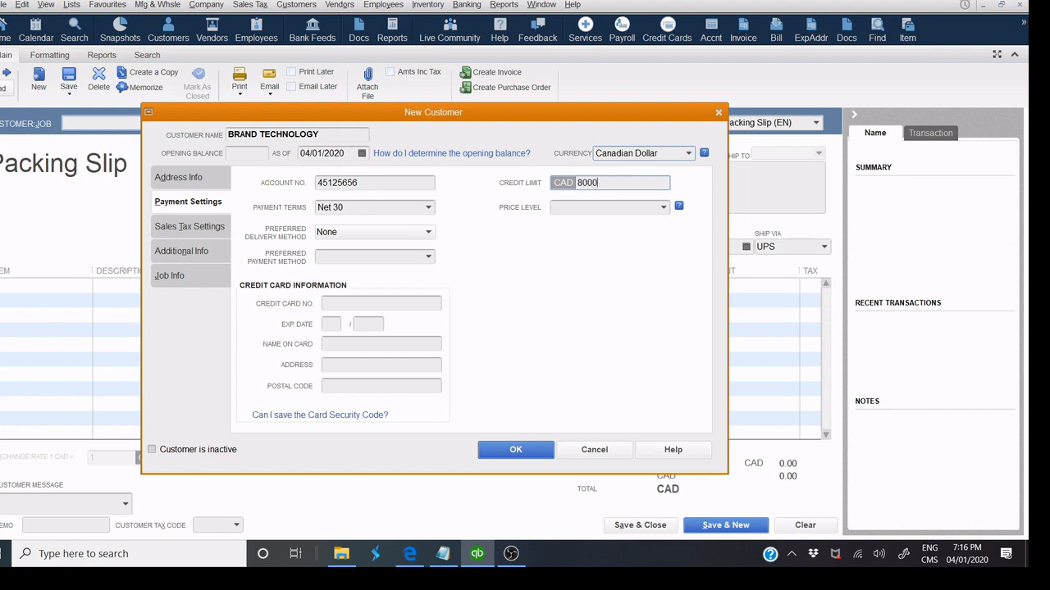
left_click(601, 209)
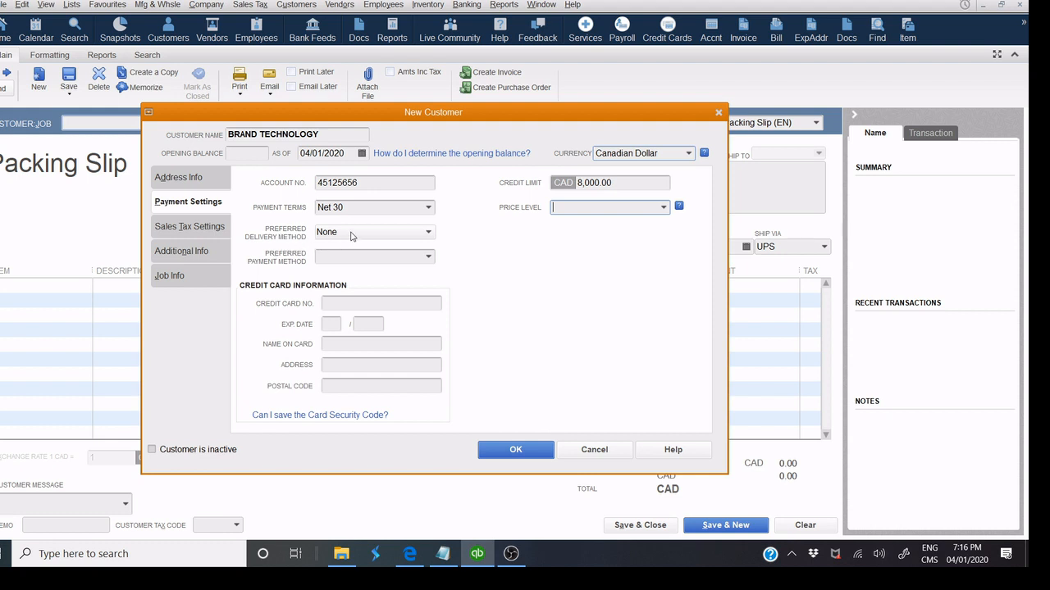
Keep delivery method as None and set the preferred payment method to American Express.
left_click(351, 233)
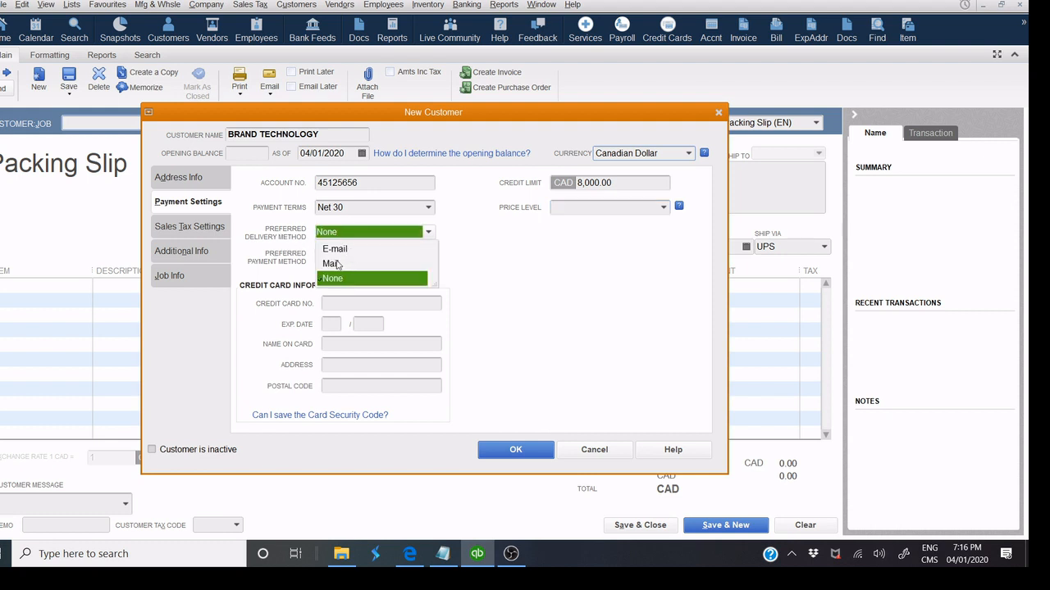
left_click(376, 280)
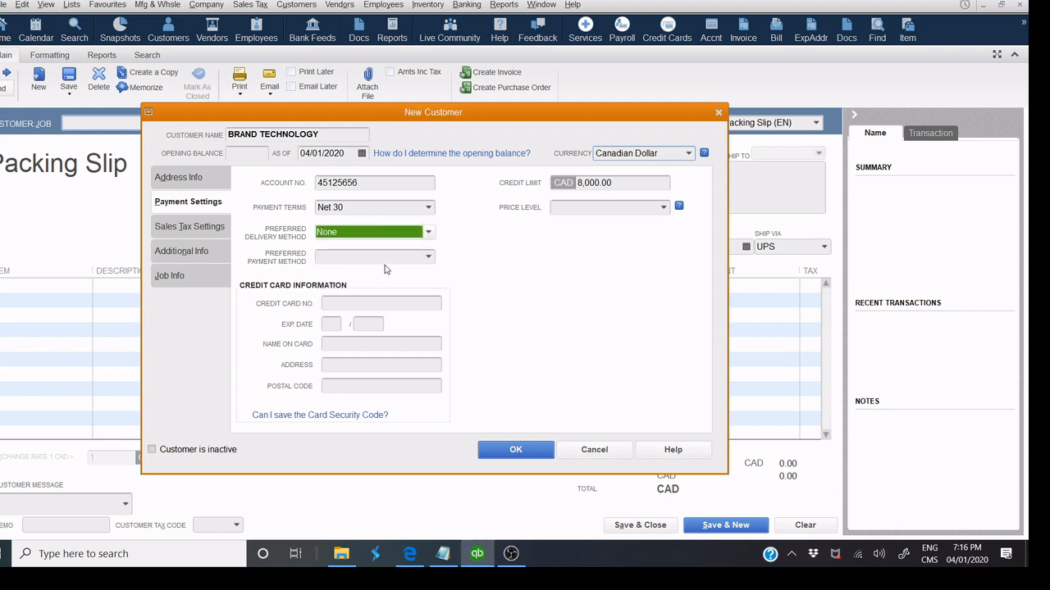
left_click(429, 257)
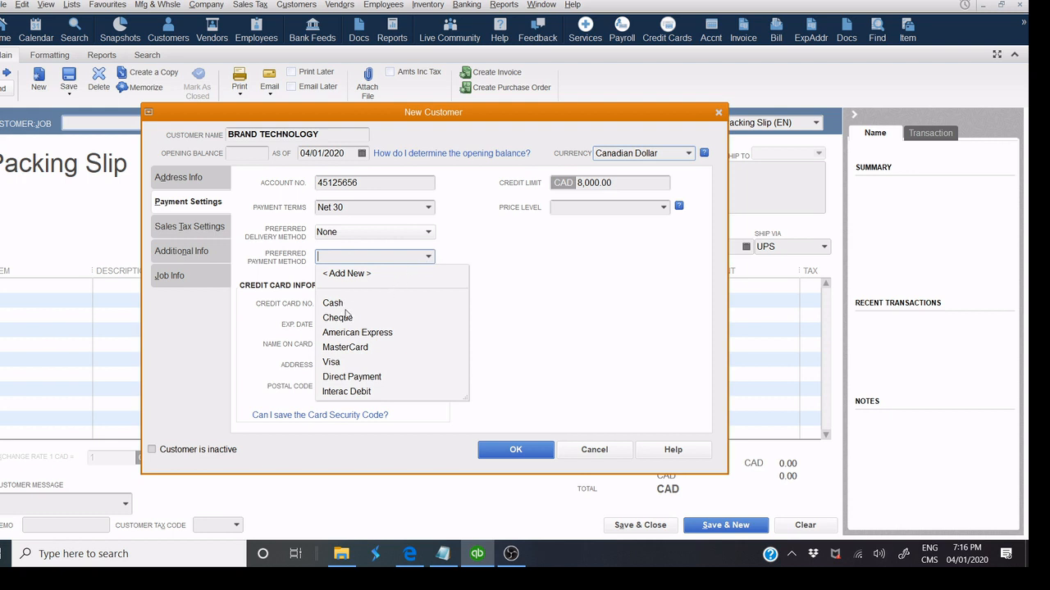
left_click(378, 319)
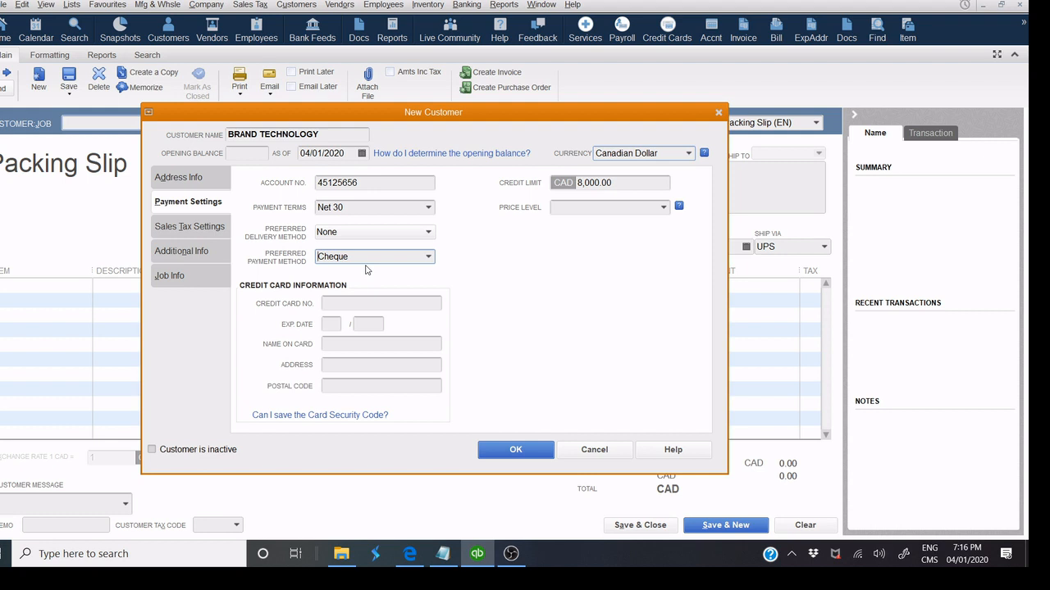
left_click(429, 257)
left_click(382, 333)
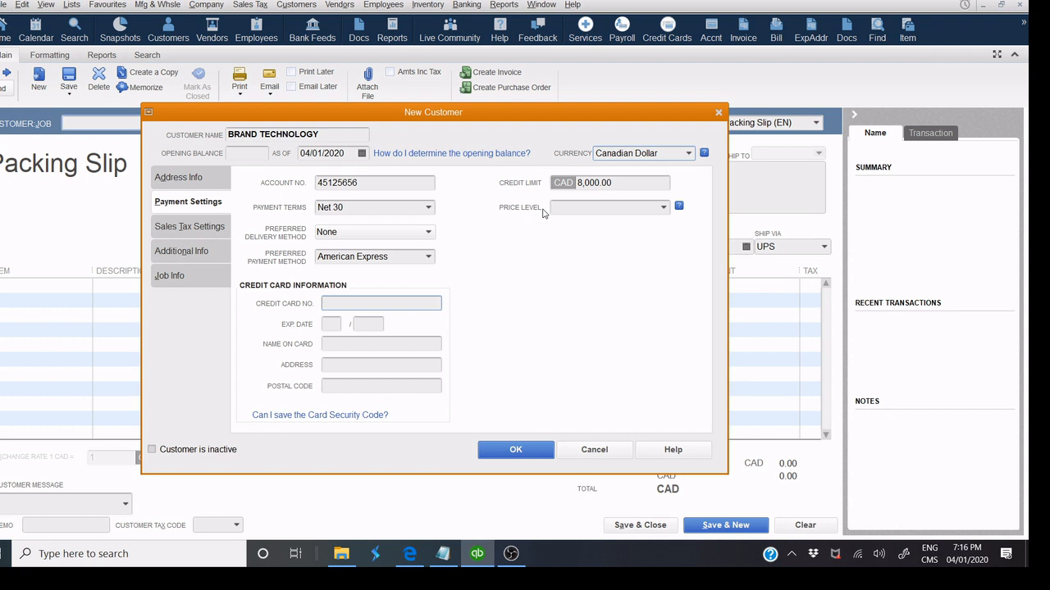
left_click(664, 206)
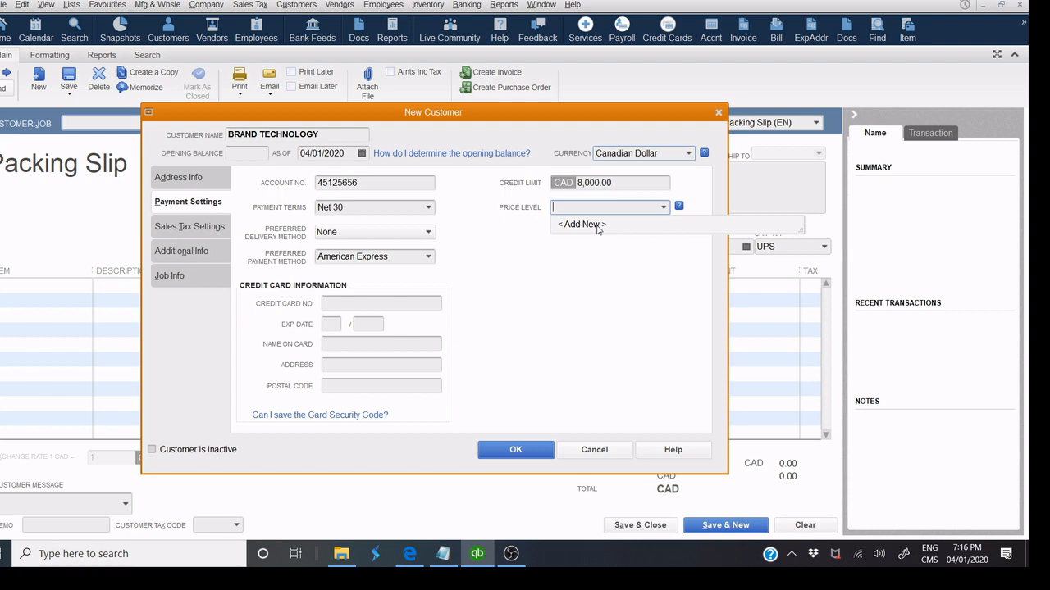
Try a new price level 'LISTE 1' with AP-MAC13, IP-008 and IP-009, then cancel it.
left_click(597, 227)
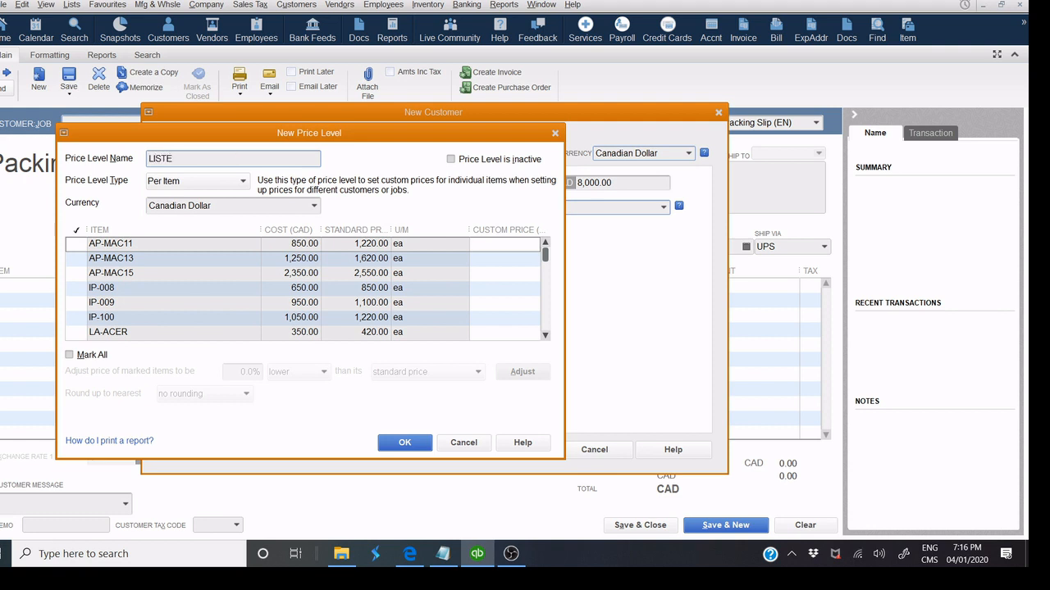
type("LISTE 1")
left_click(77, 258)
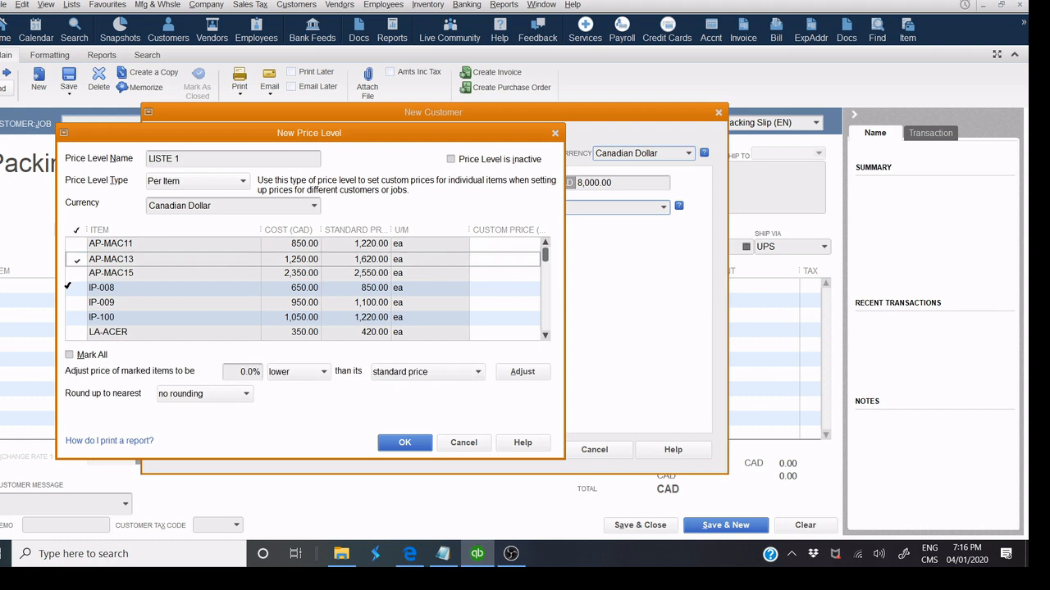
left_click(78, 288)
left_click(77, 302)
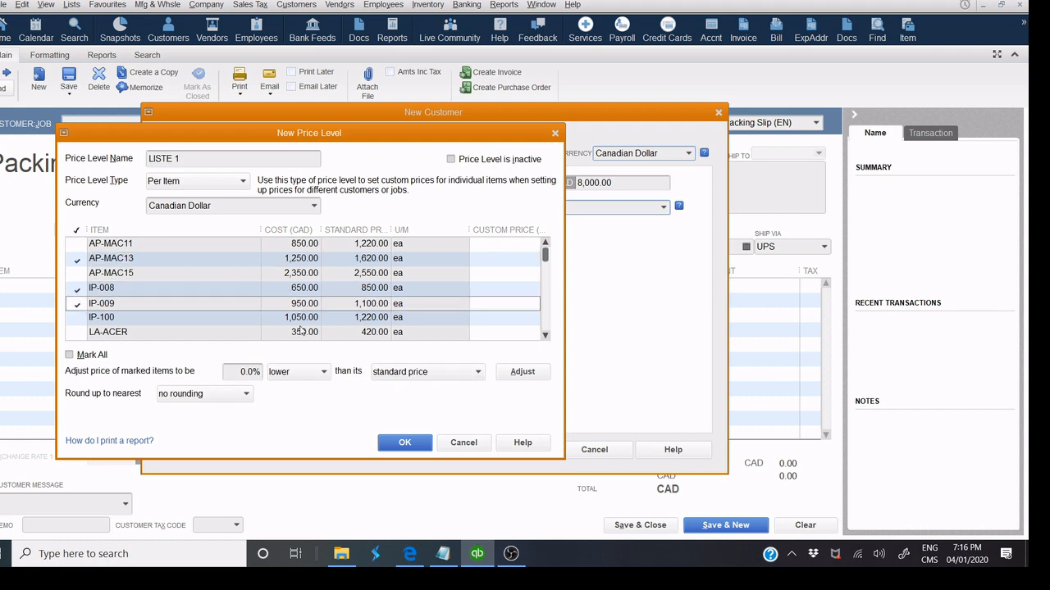
left_click(480, 445)
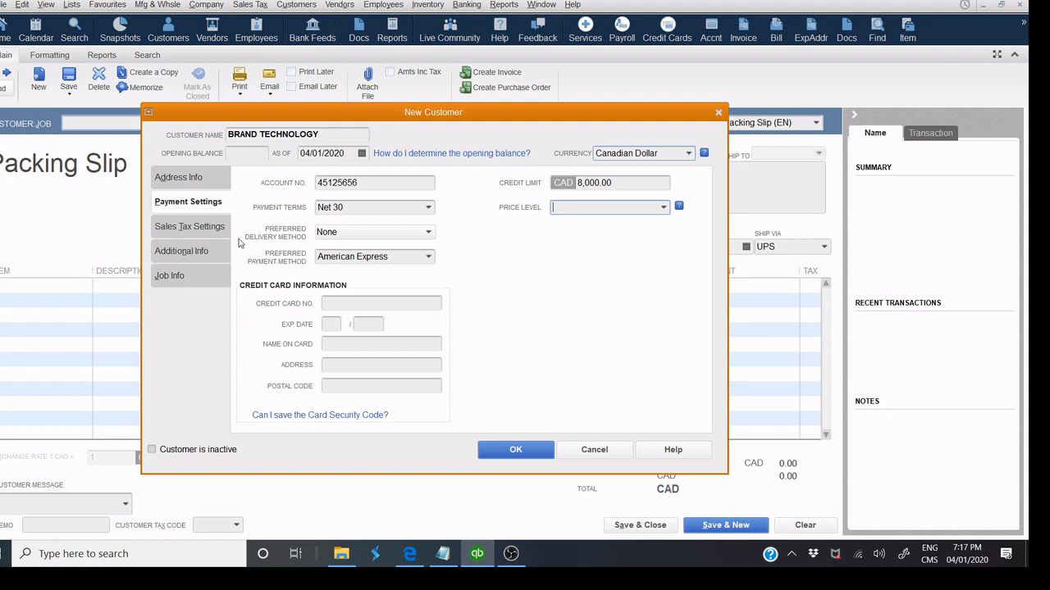
Set sales tax code S (Standard Taxes GST/QST) and enter the customer's business number.
left_click(210, 234)
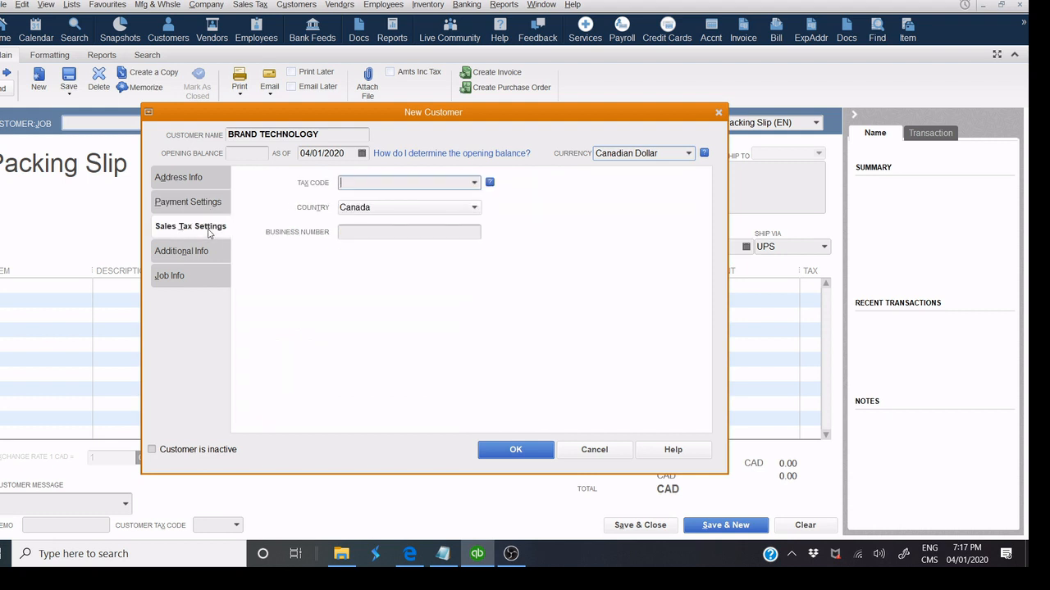
left_click(474, 182)
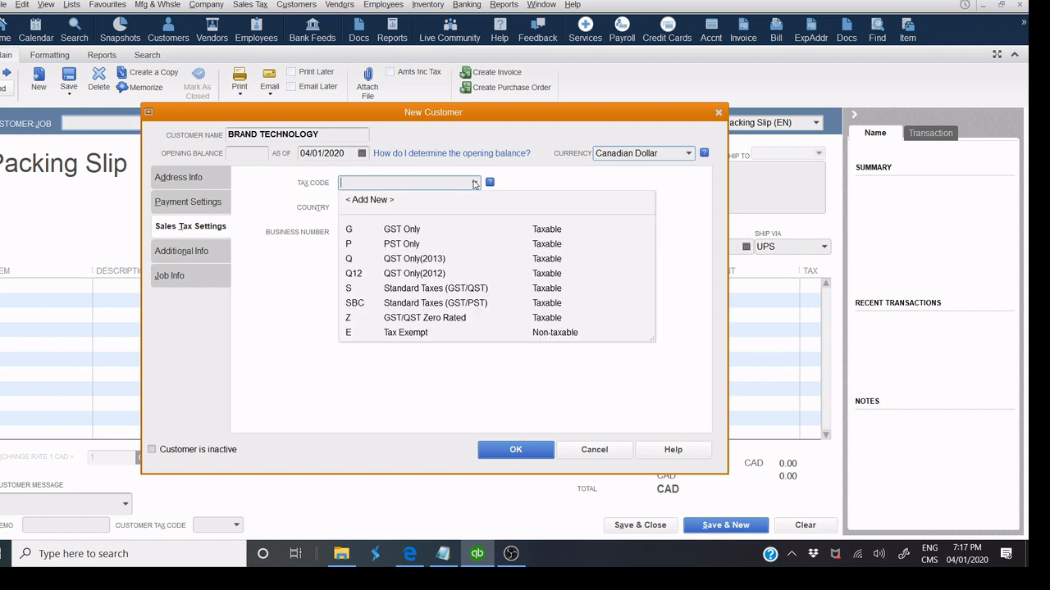
left_click(402, 291)
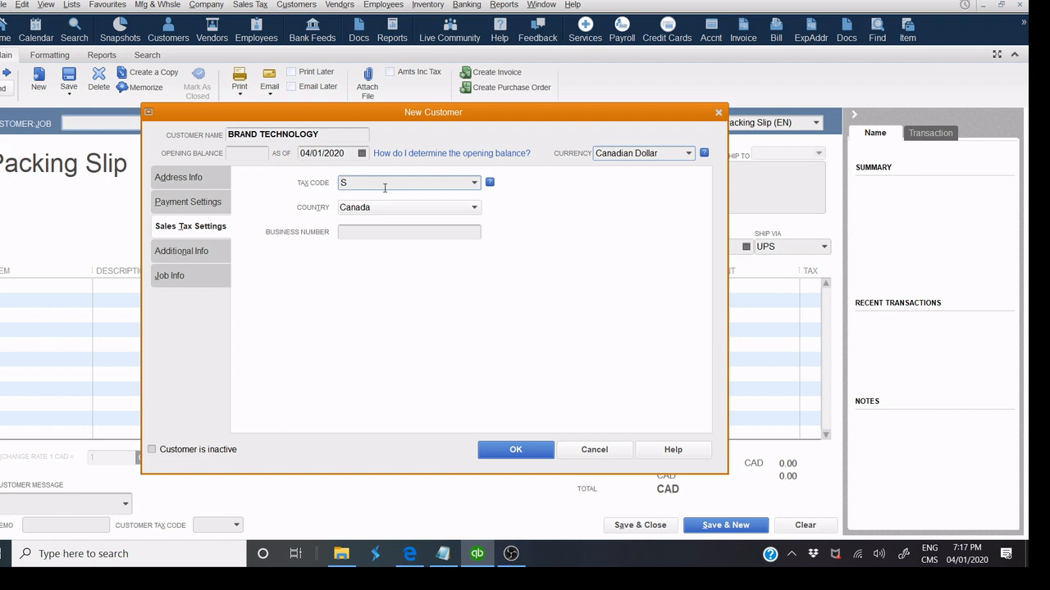
left_click(362, 234)
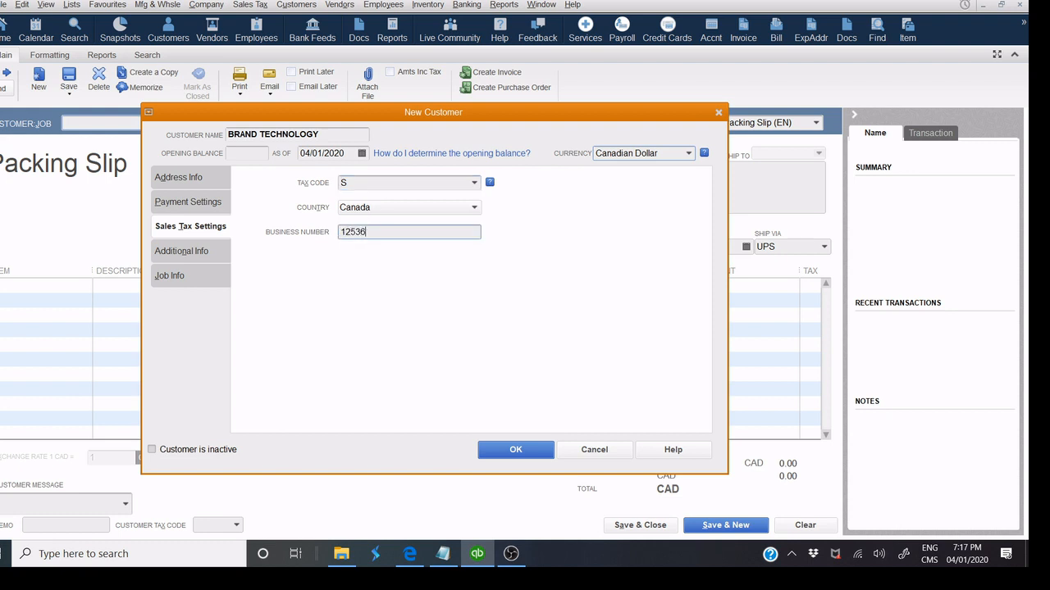
Set customer type to Retail and assign an existing sales rep instead of adding one.
left_click(209, 256)
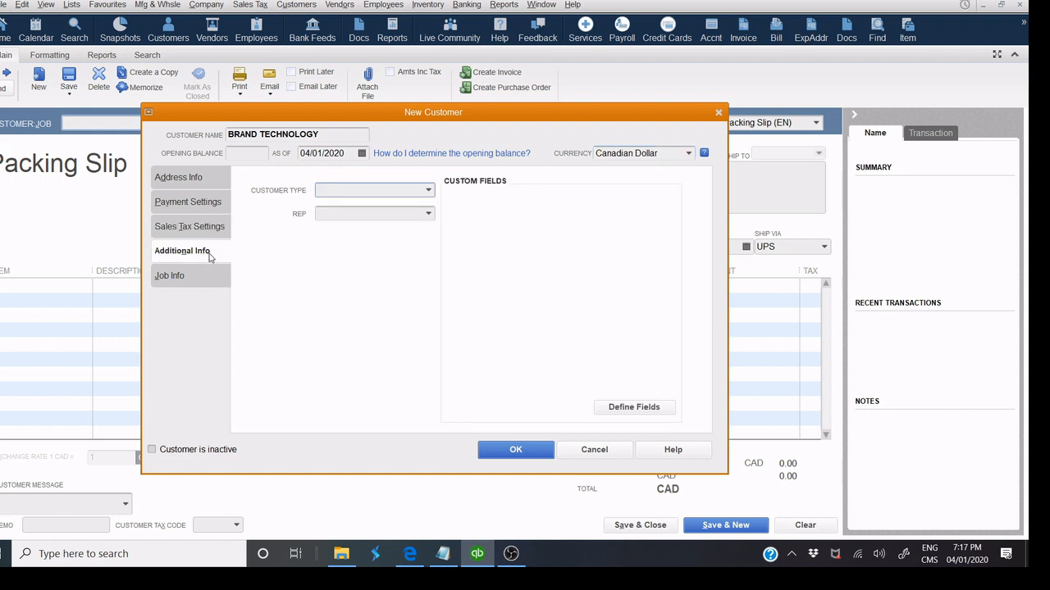
left_click(428, 194)
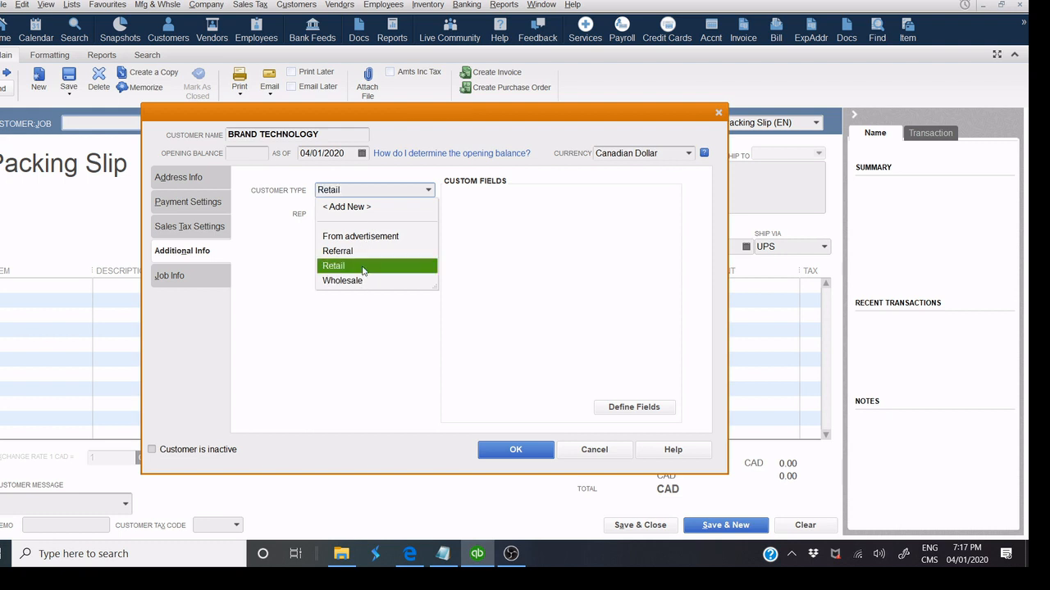
left_click(363, 267)
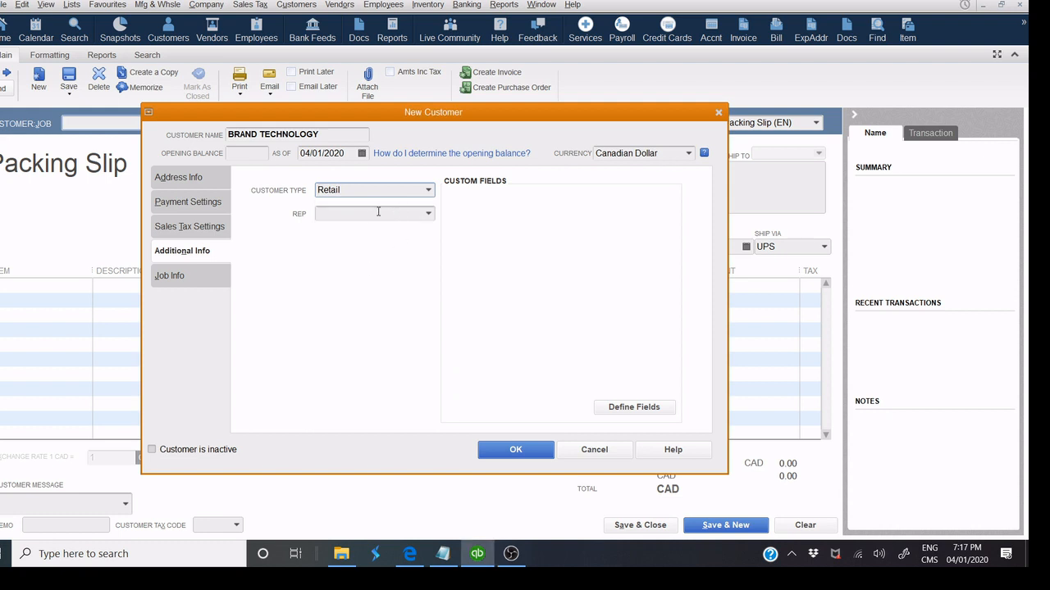
left_click(427, 215)
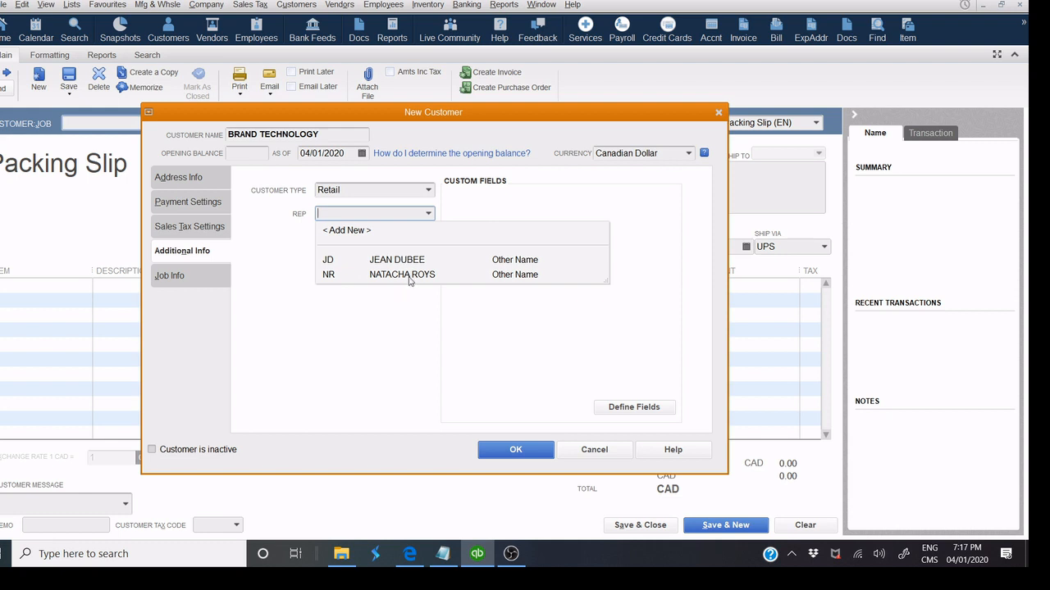
left_click(375, 236)
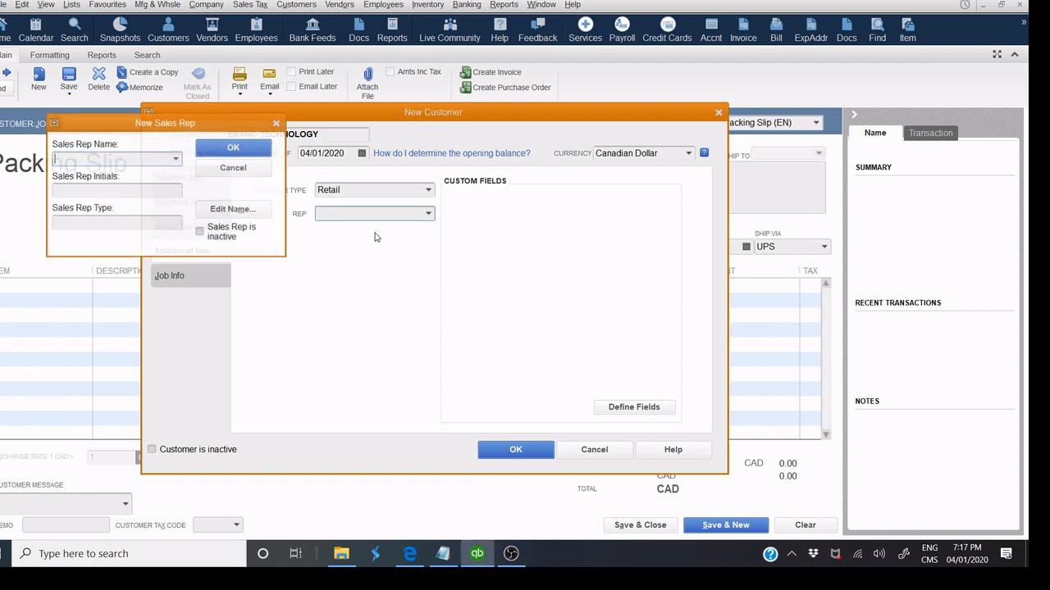
left_click(232, 168)
left_click(427, 215)
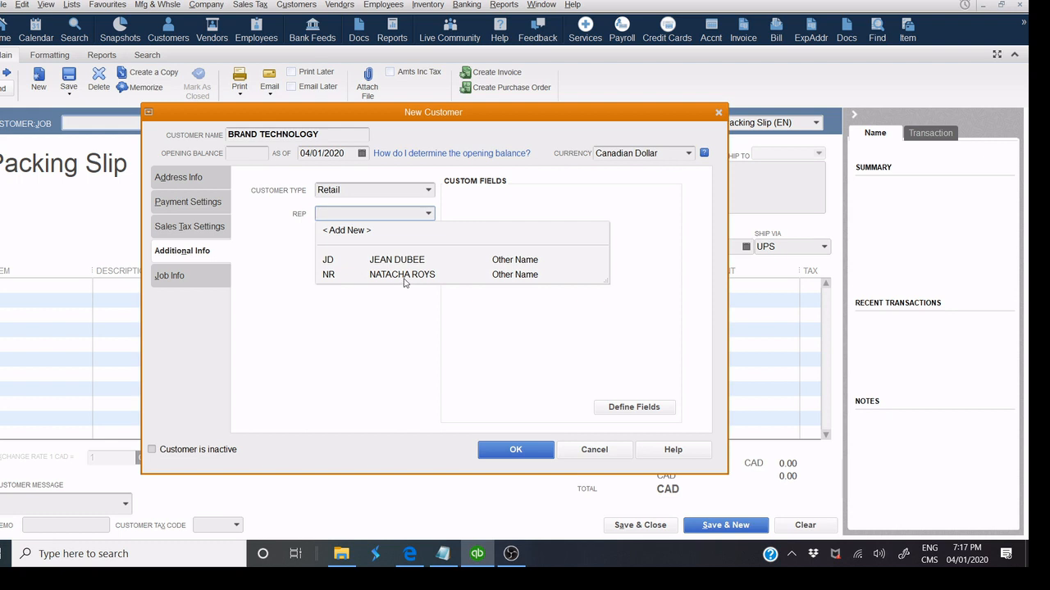
left_click(404, 276)
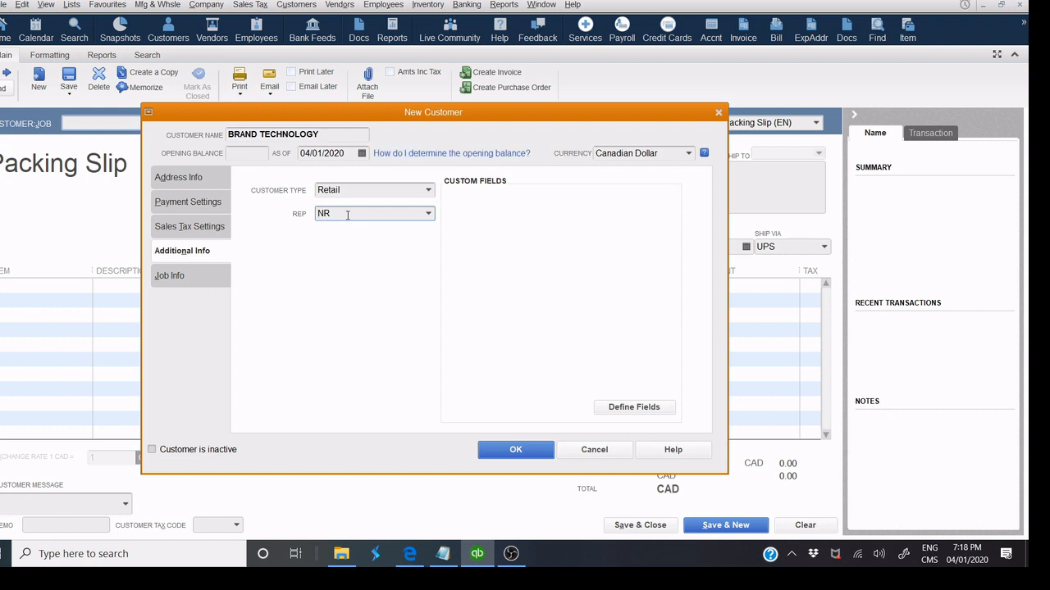
left_click(202, 283)
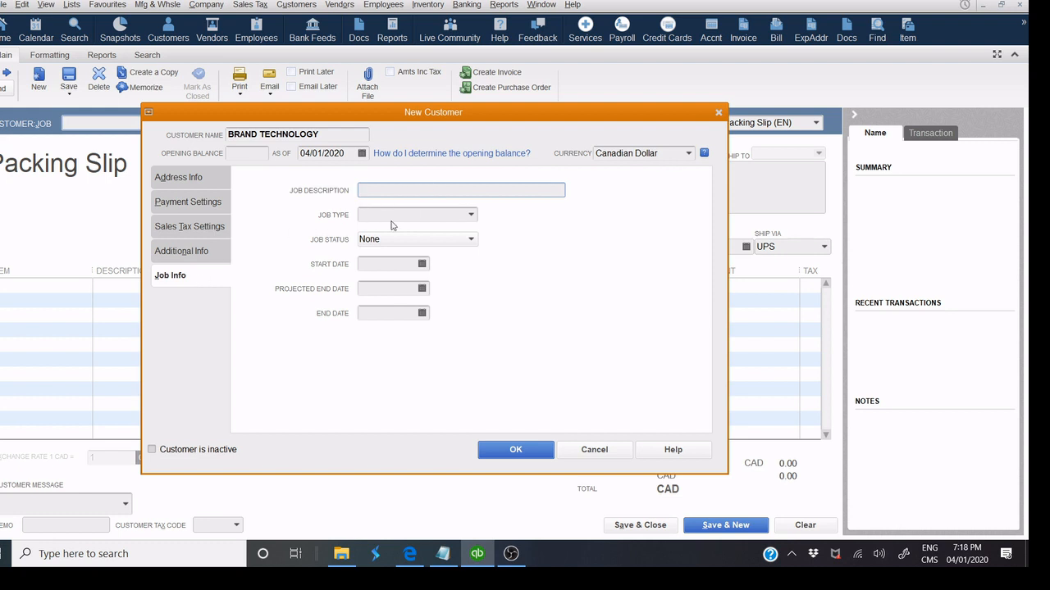
Set job type Commercial, job status None and start date 02/01/2020, then save the customer.
left_click(470, 213)
left_click(471, 215)
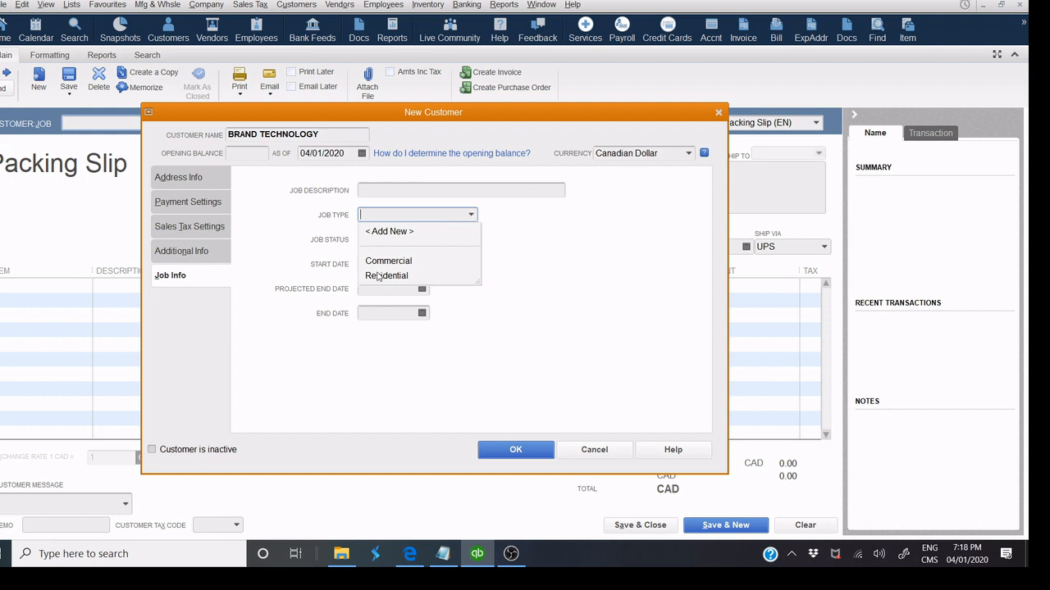
left_click(412, 261)
left_click(378, 189)
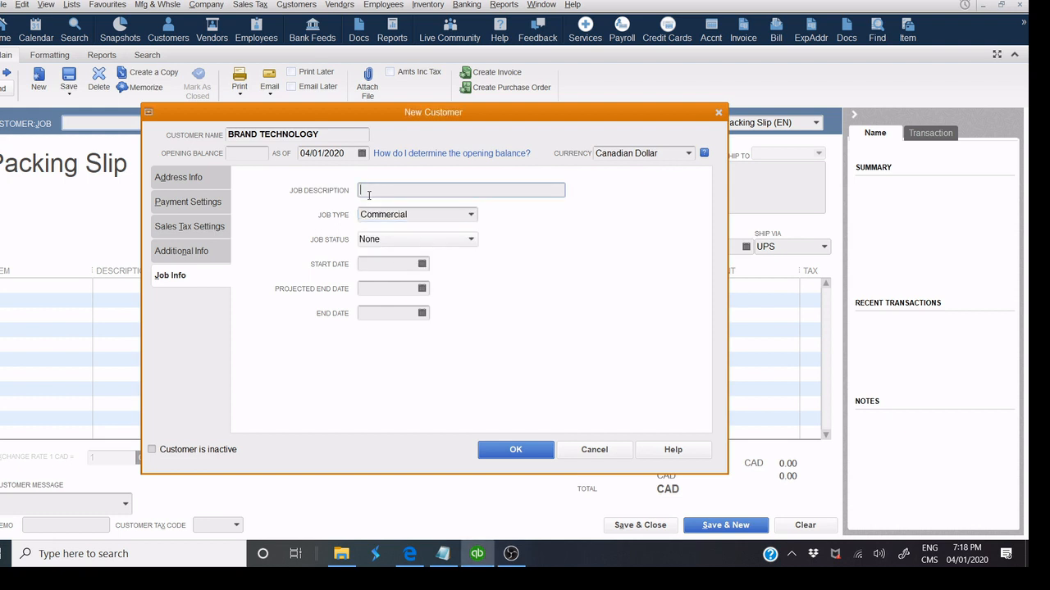
left_click(397, 244)
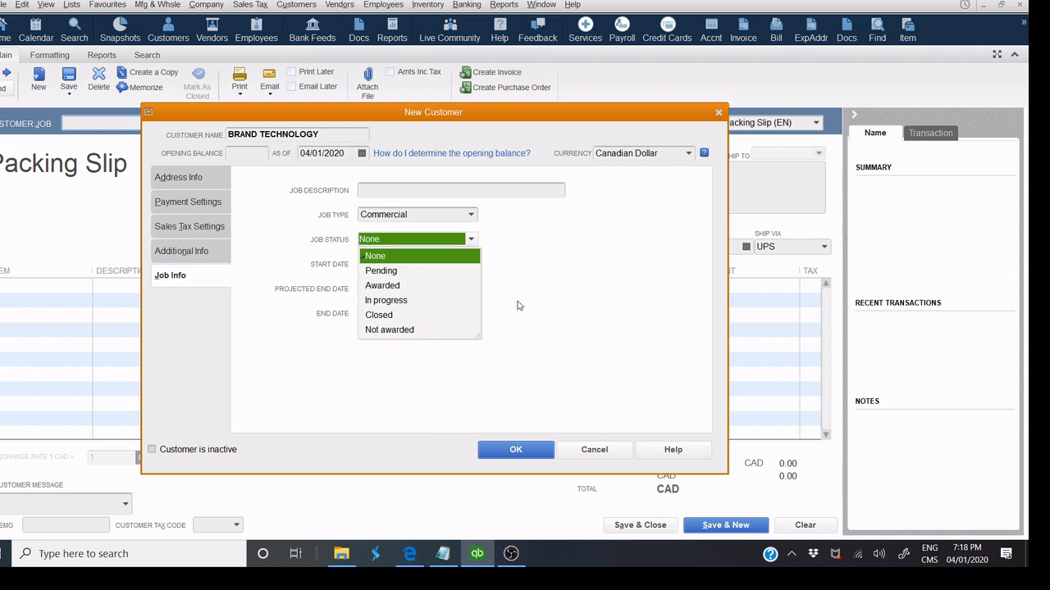
left_click(604, 283)
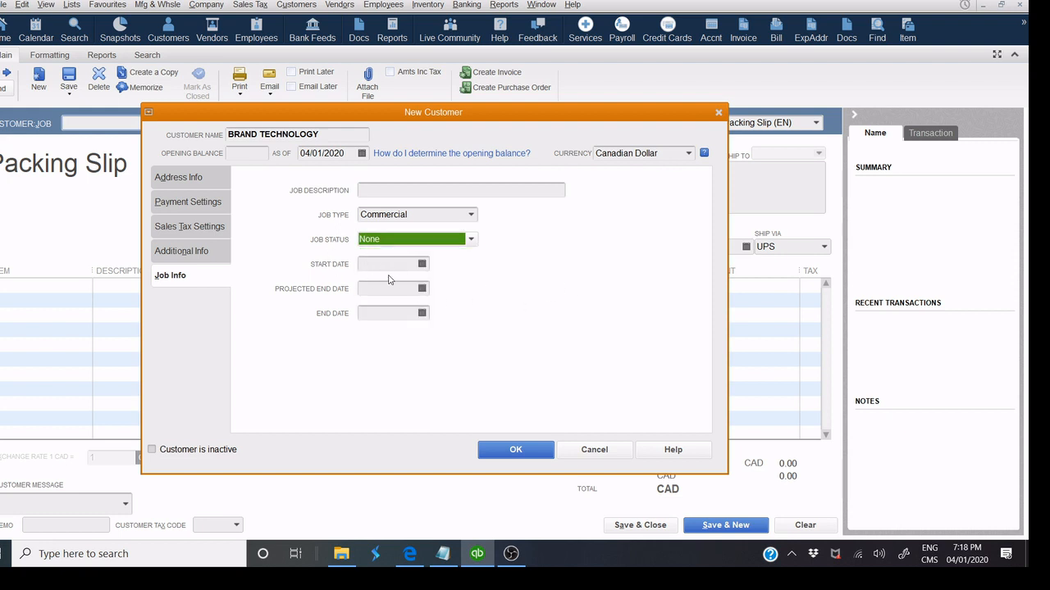
left_click(422, 265)
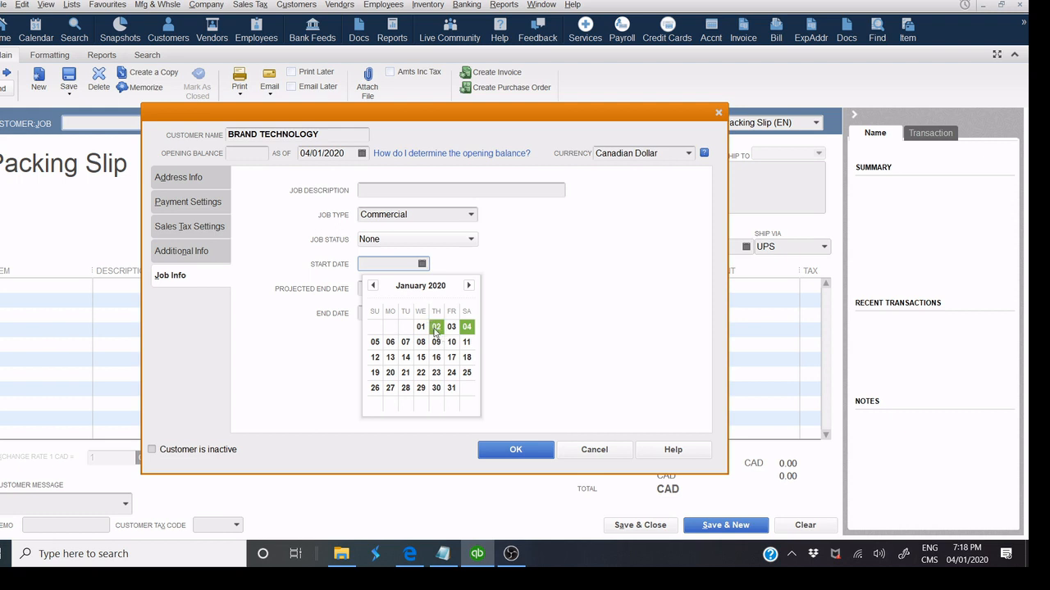
left_click(435, 326)
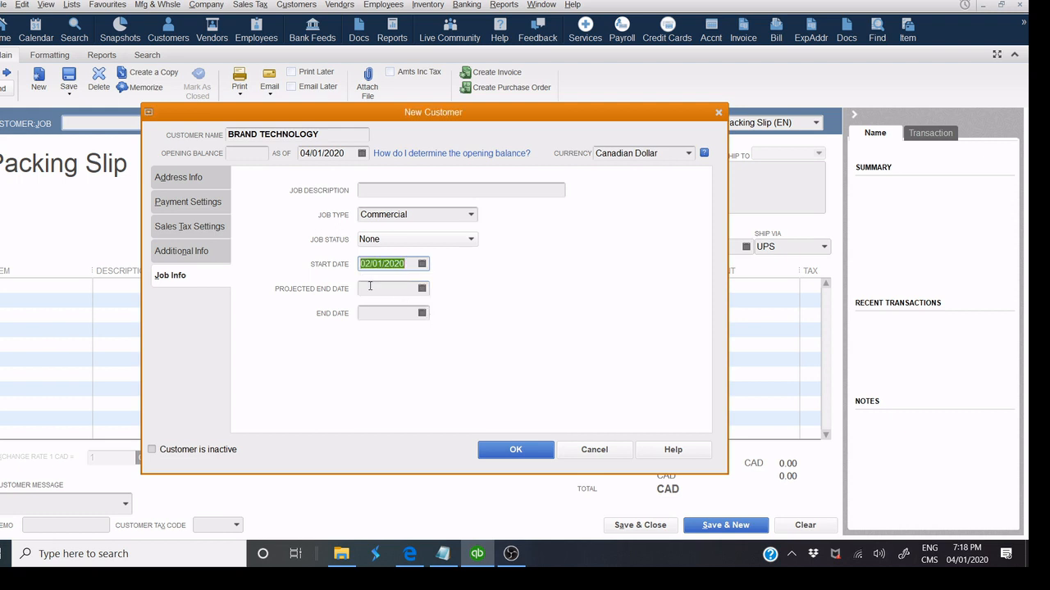
left_click(529, 456)
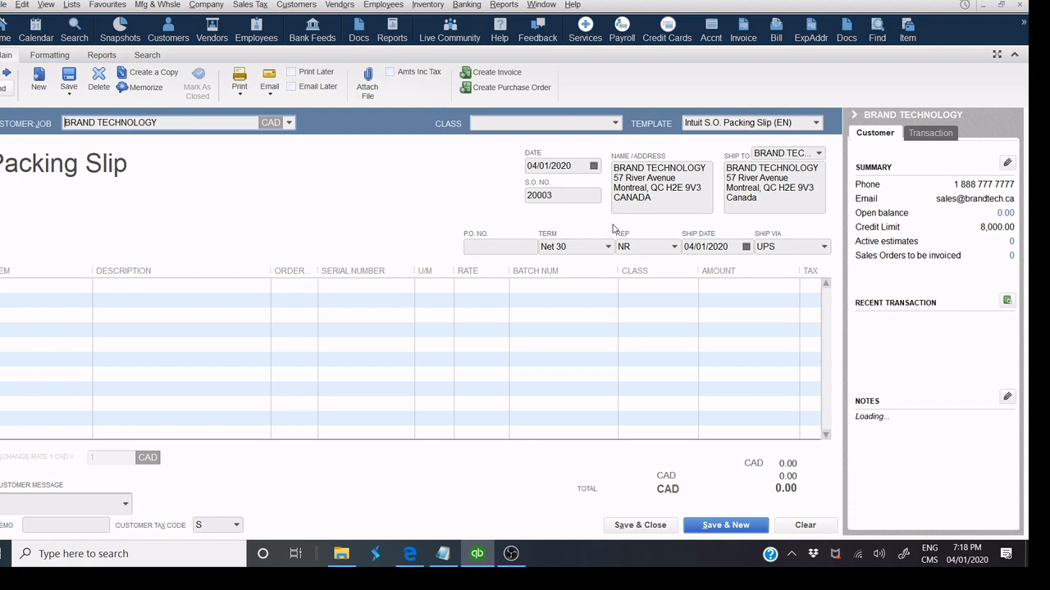
Close sales order 20003 without recording it, then go to Customers.
left_click(1018, 5)
left_click(501, 165)
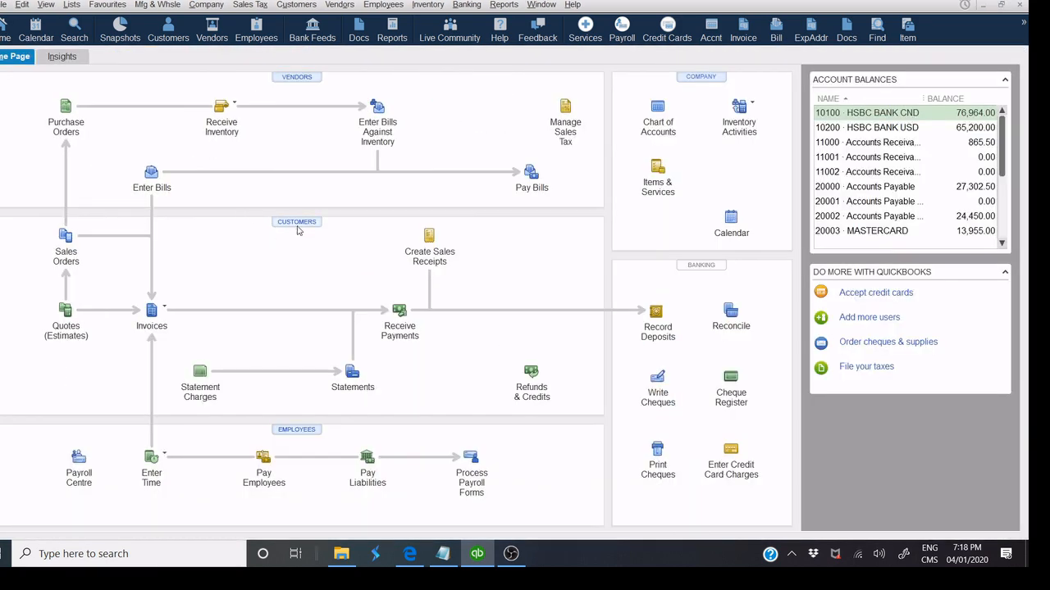
left_click(297, 226)
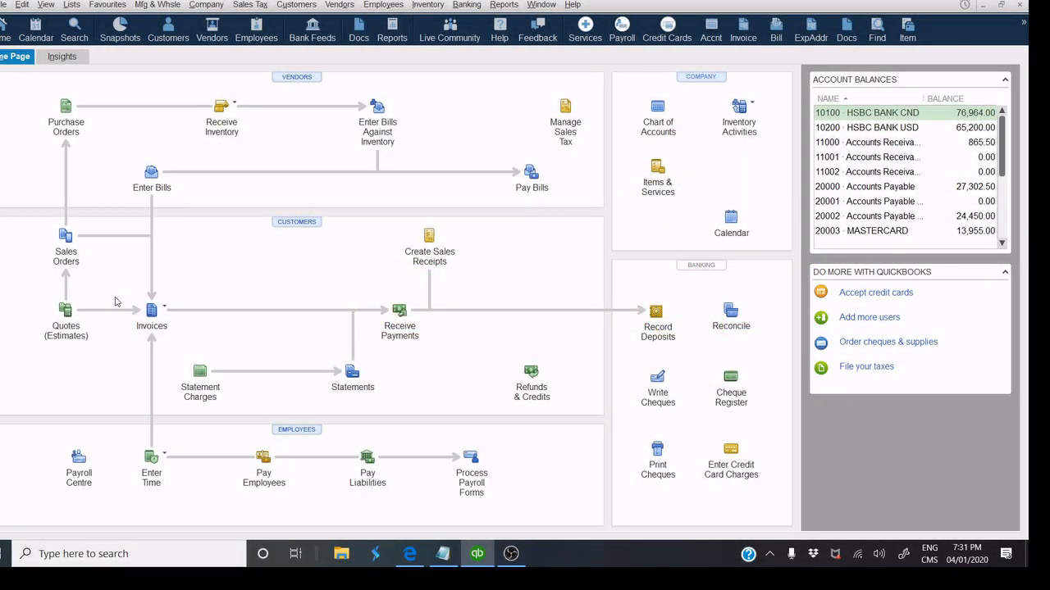
Start a new quote, then close it empty without choosing a customer.
left_click(66, 310)
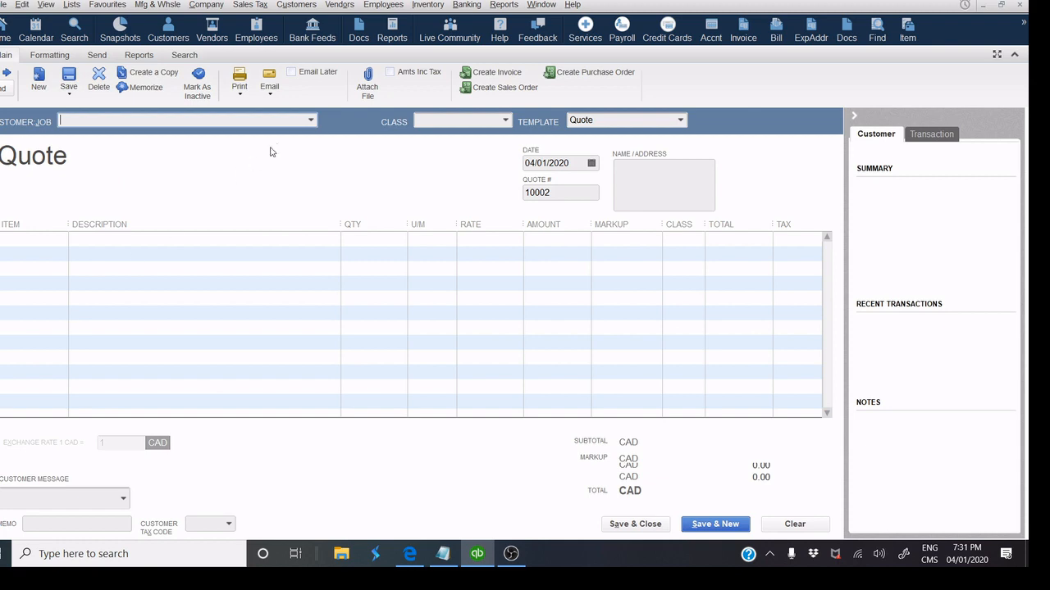
left_click(308, 122)
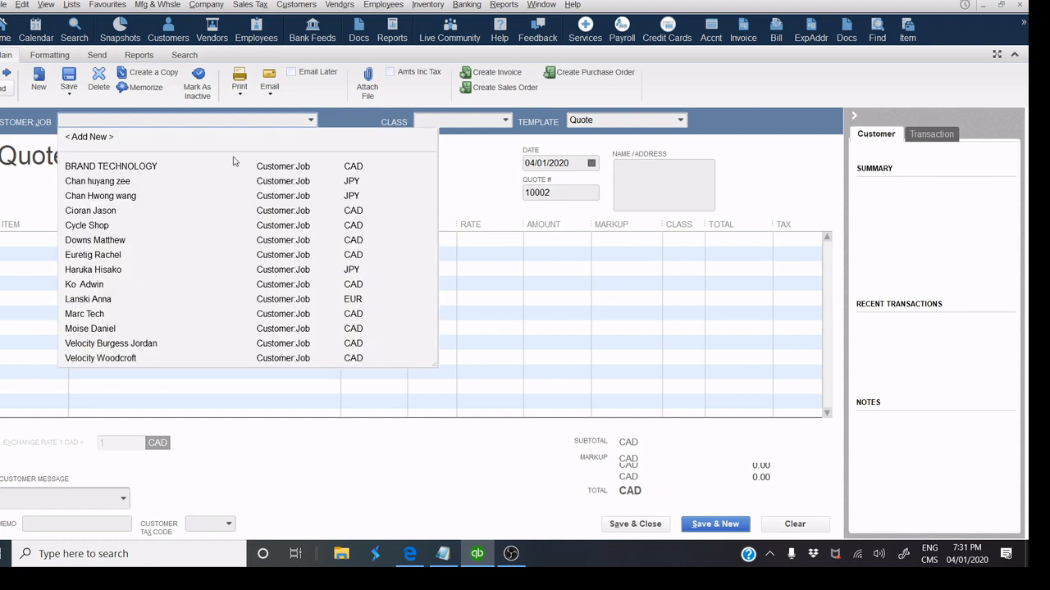
left_click(760, 122)
left_click(1017, 8)
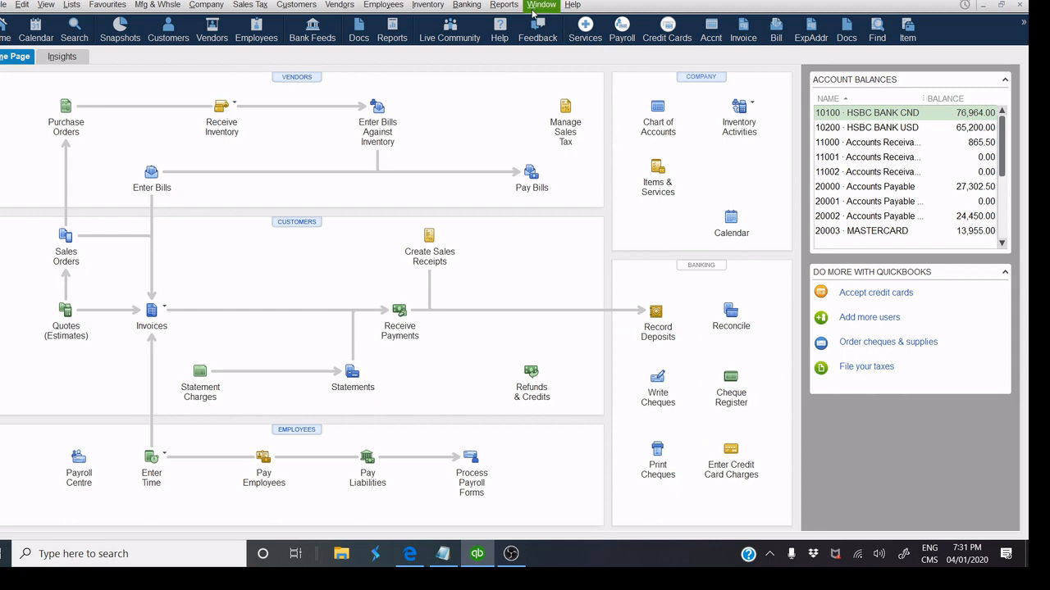
From BRAND TECHNOLOGY's Customer Centre, create a new estimate for that customer.
left_click(533, 11)
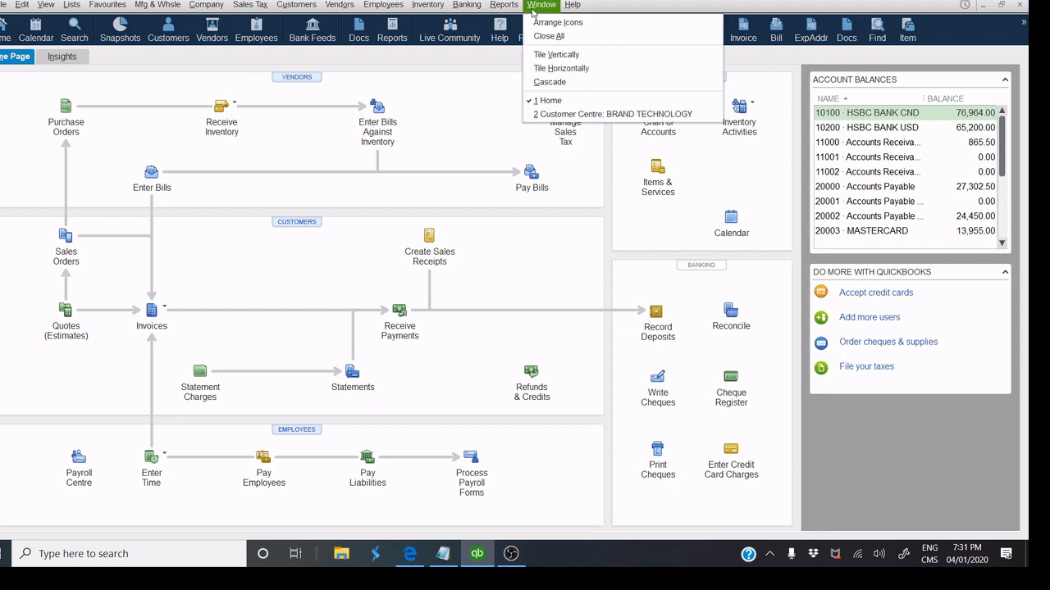
left_click(566, 110)
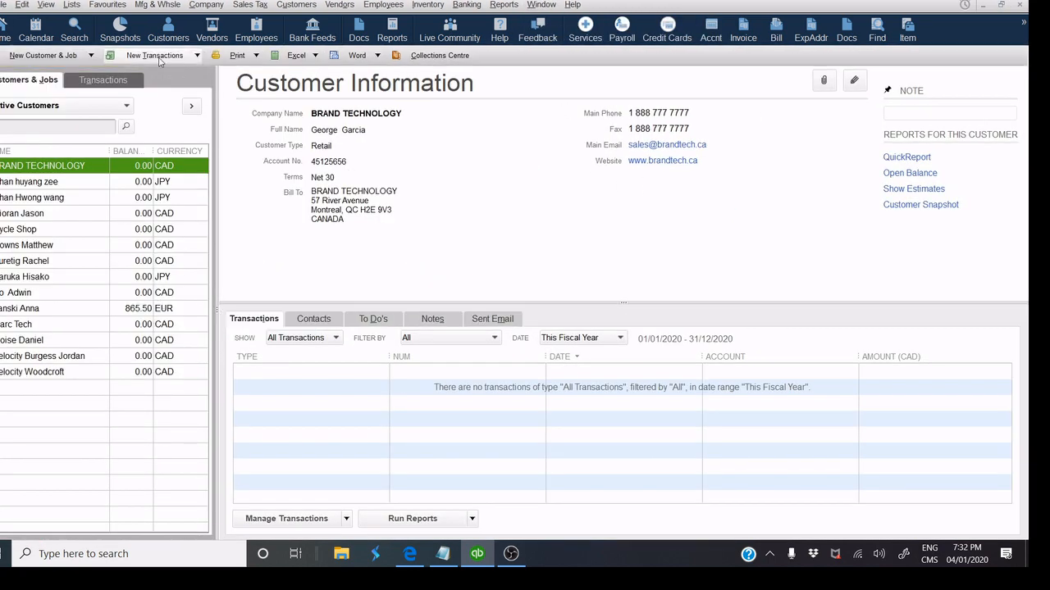
left_click(156, 56)
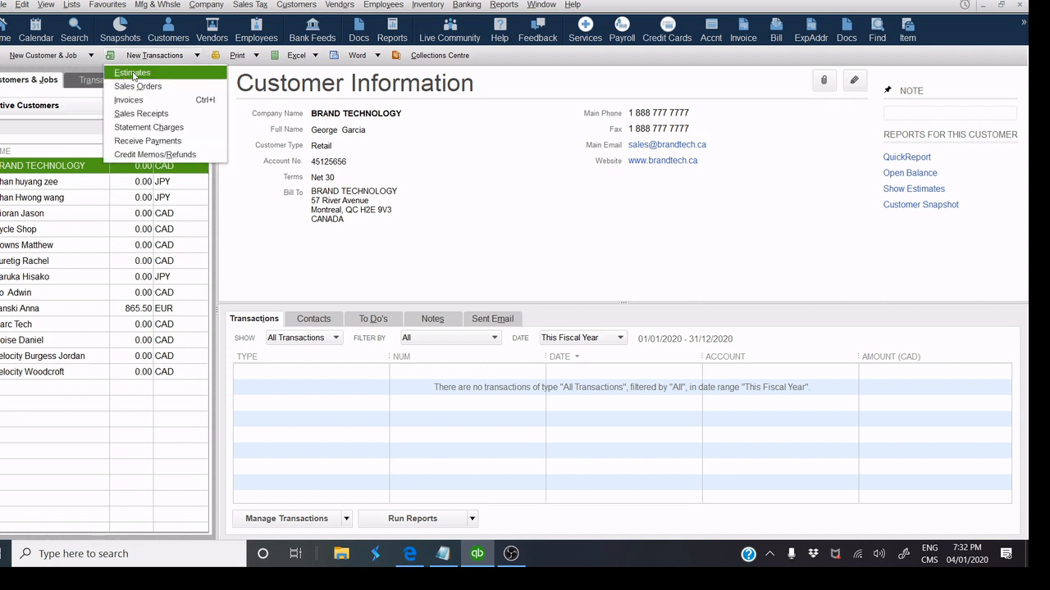
left_click(132, 73)
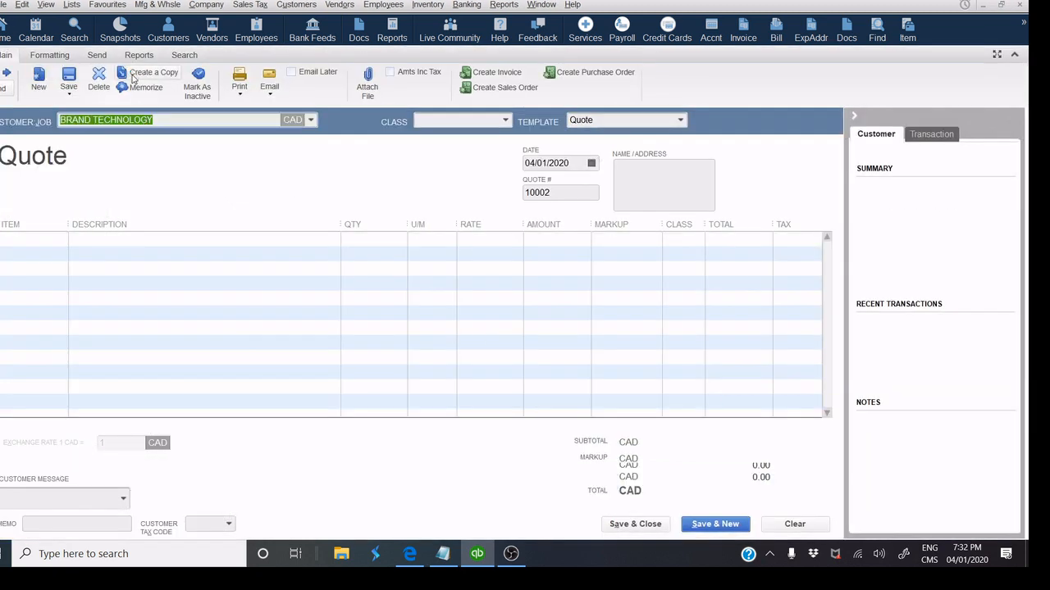
Choose BRAND TECHNOLOGY as customer and add AP-MAC11 MacBook Air with quantity 3.
left_click(311, 121)
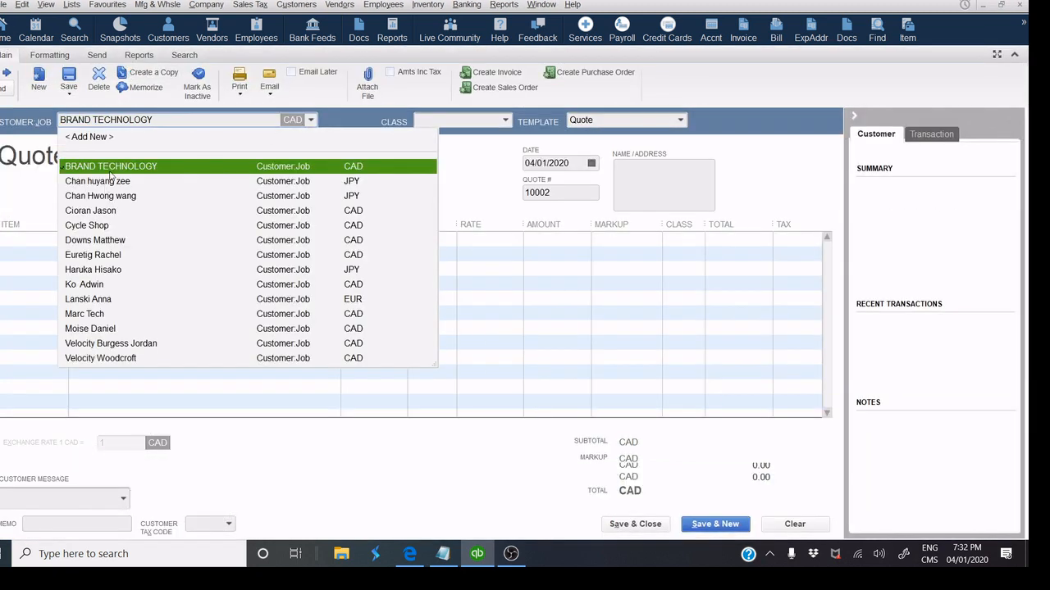
left_click(111, 169)
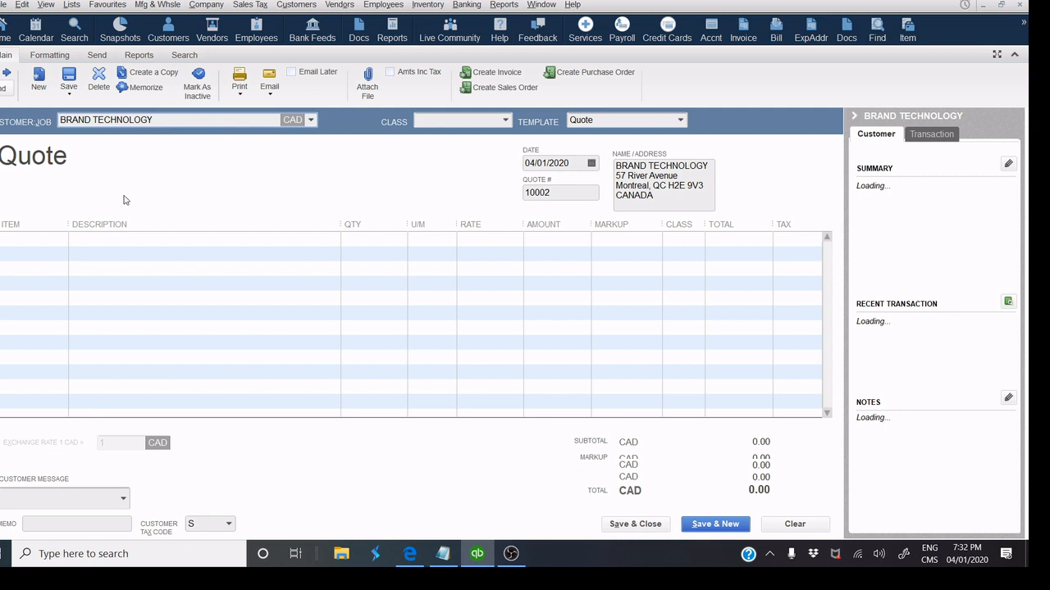
left_click(54, 239)
left_click(81, 241)
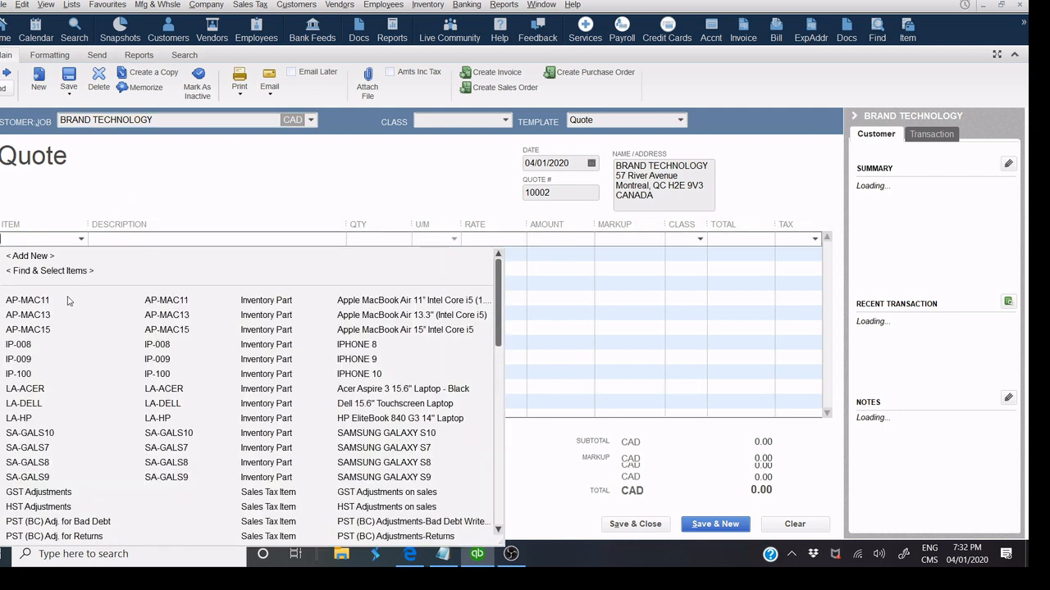
left_click(152, 301)
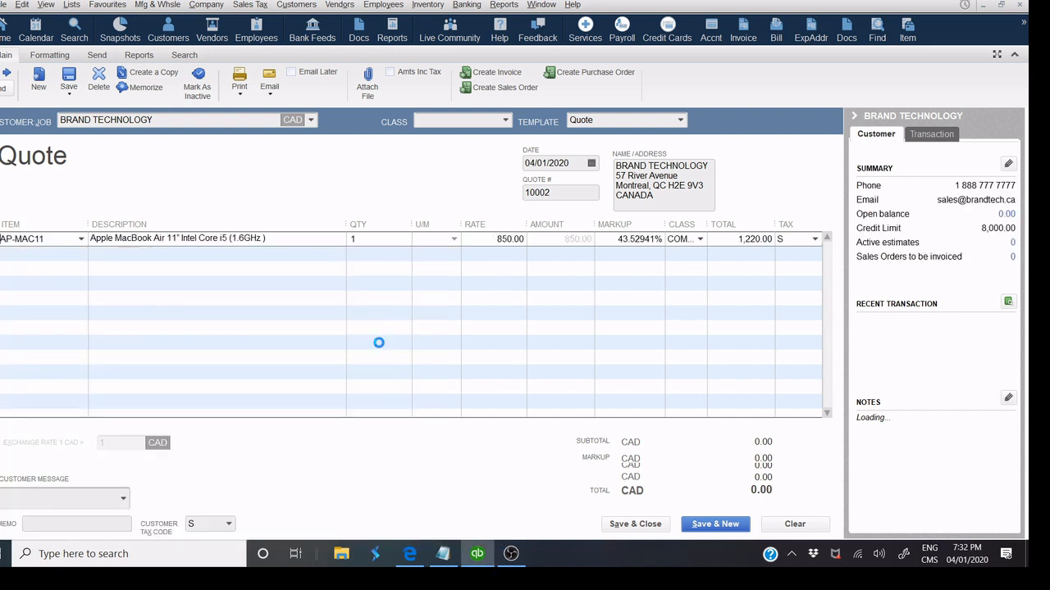
left_click(368, 242)
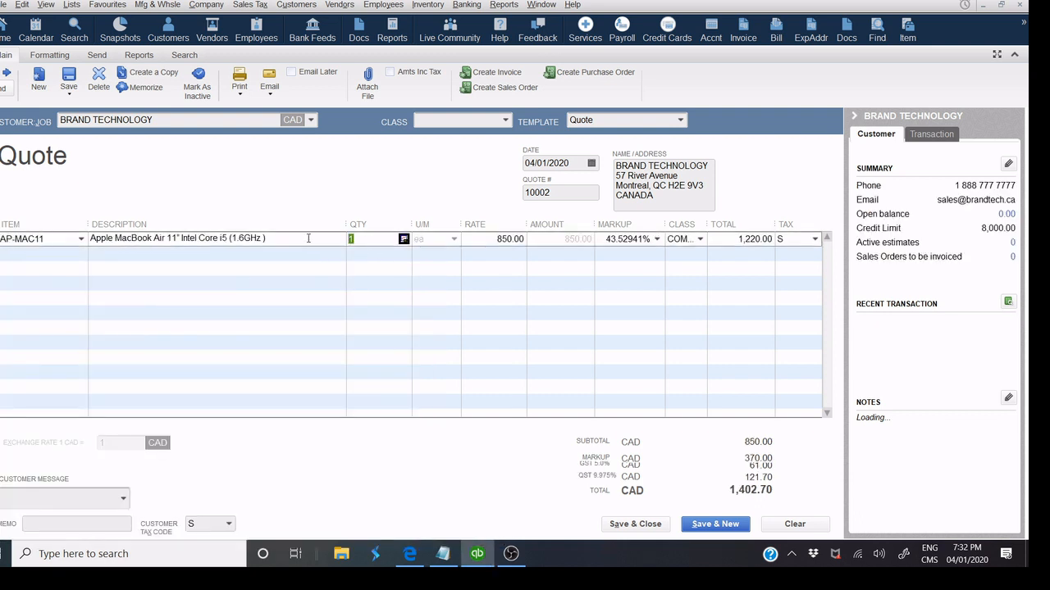
type("3")
left_click(665, 197)
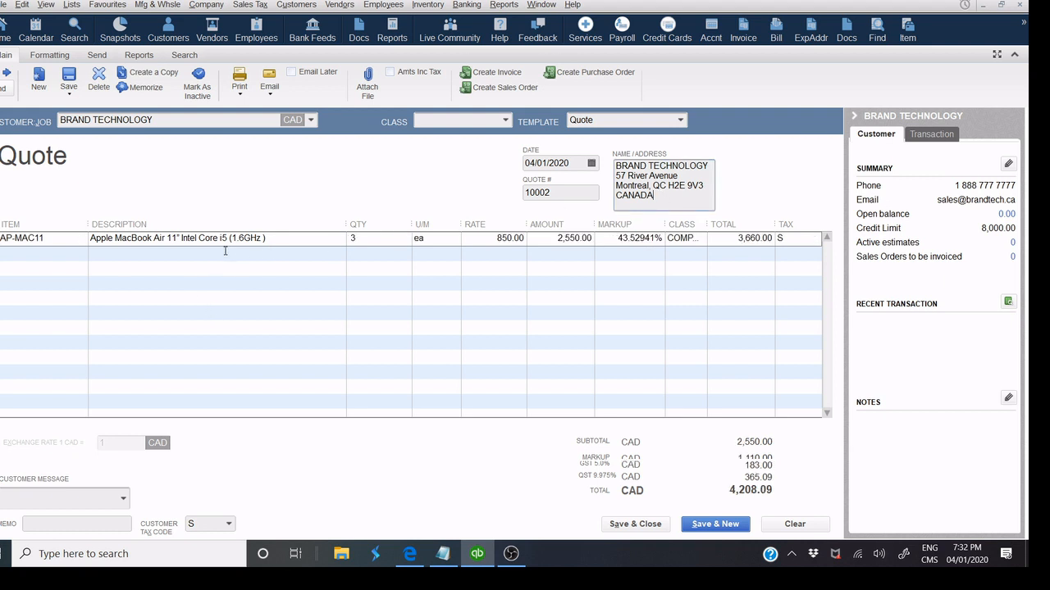
Add a second line for IP-008 IPHONE 8 with quantity 5.
left_click(42, 256)
left_click(80, 255)
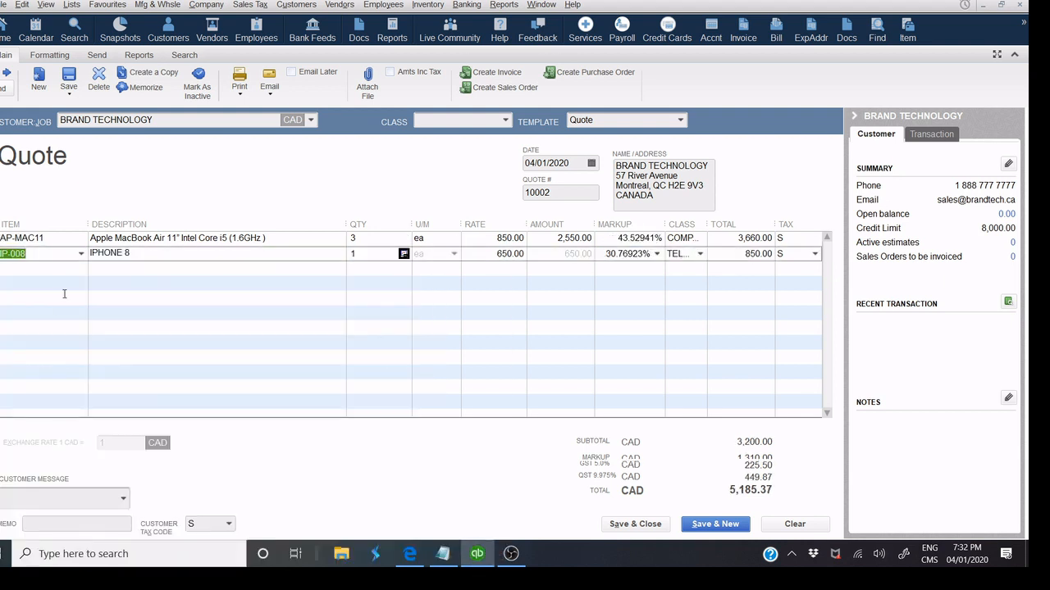
left_click(382, 256)
left_click(571, 193)
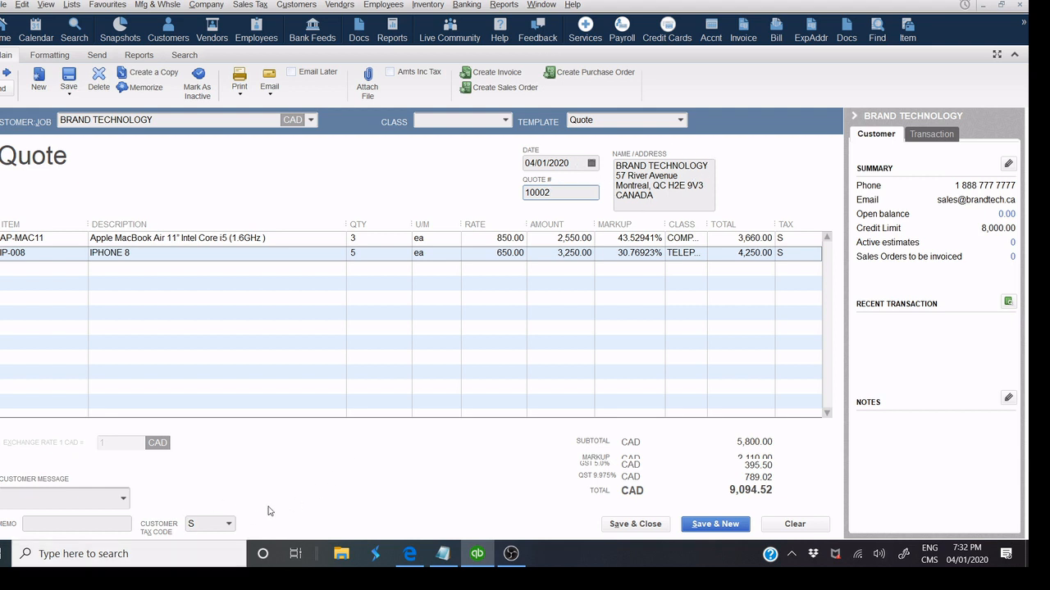
Preview the printed quote, then close the preview and print options.
left_click(239, 92)
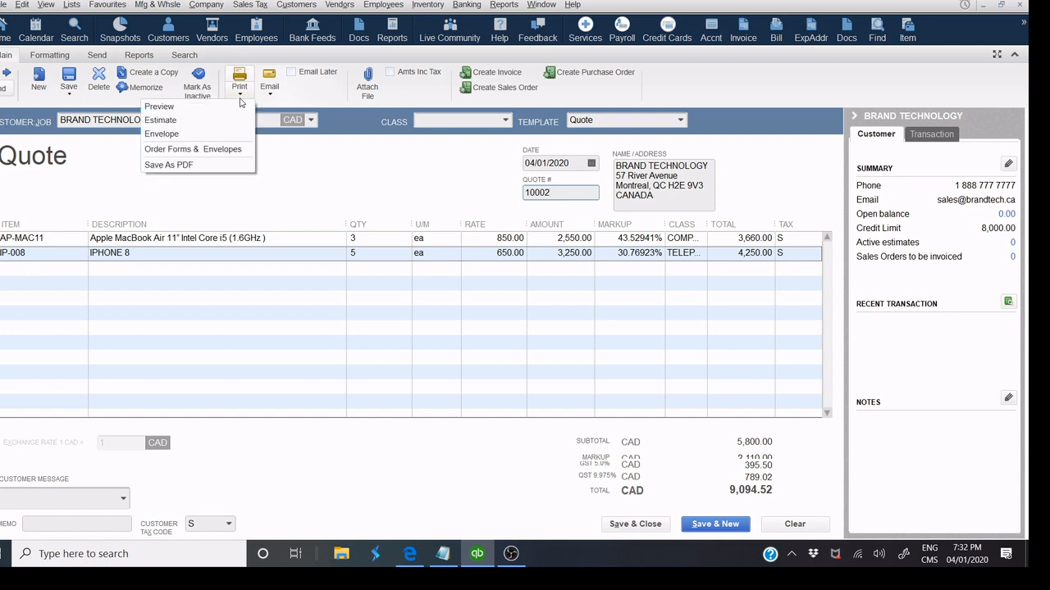
left_click(159, 107)
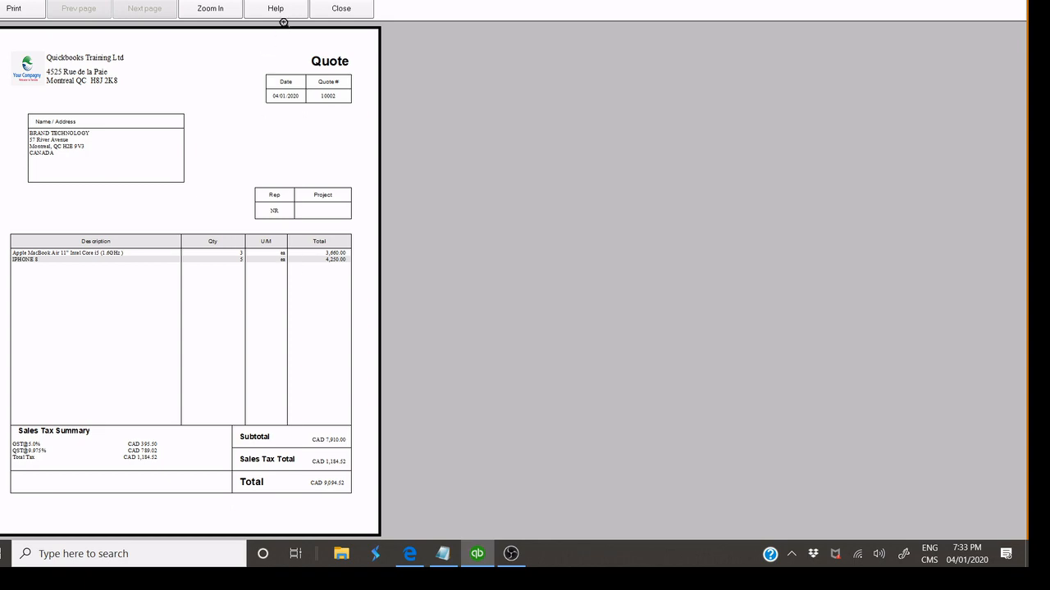
left_click(337, 10)
left_click(270, 90)
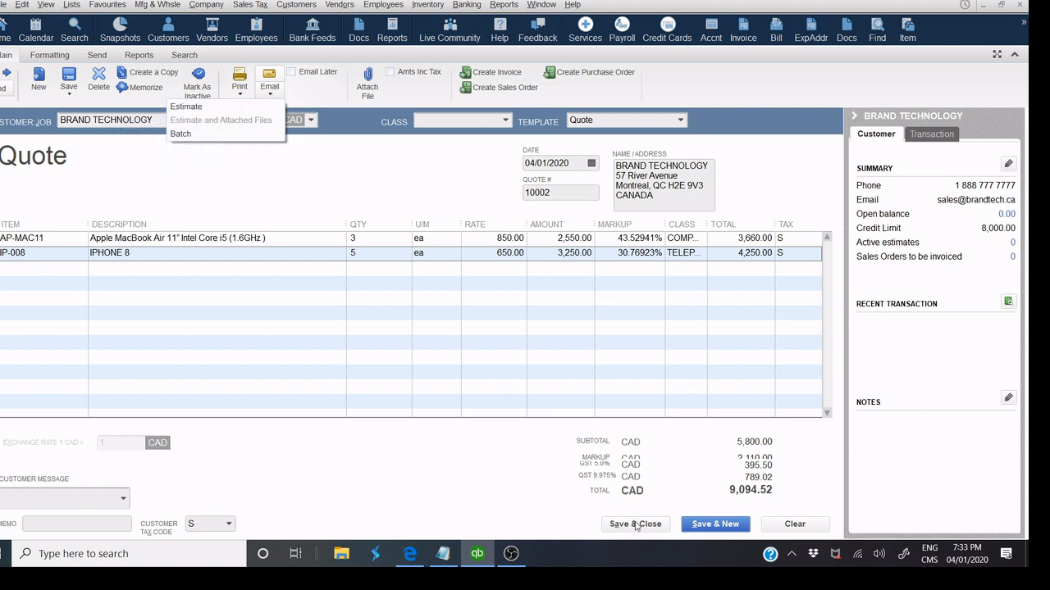
left_click(241, 95)
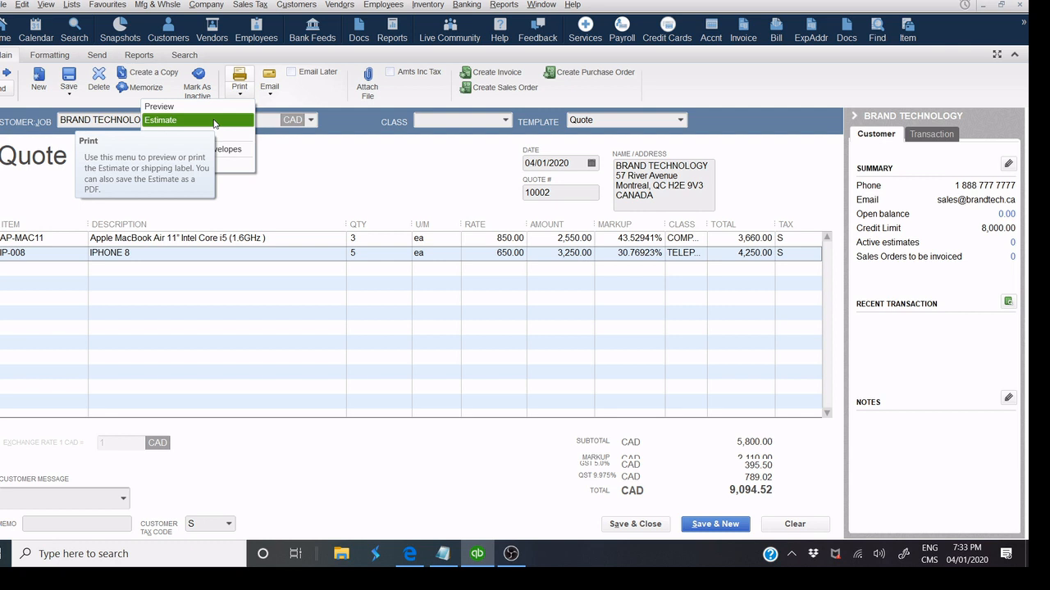
left_click(654, 532)
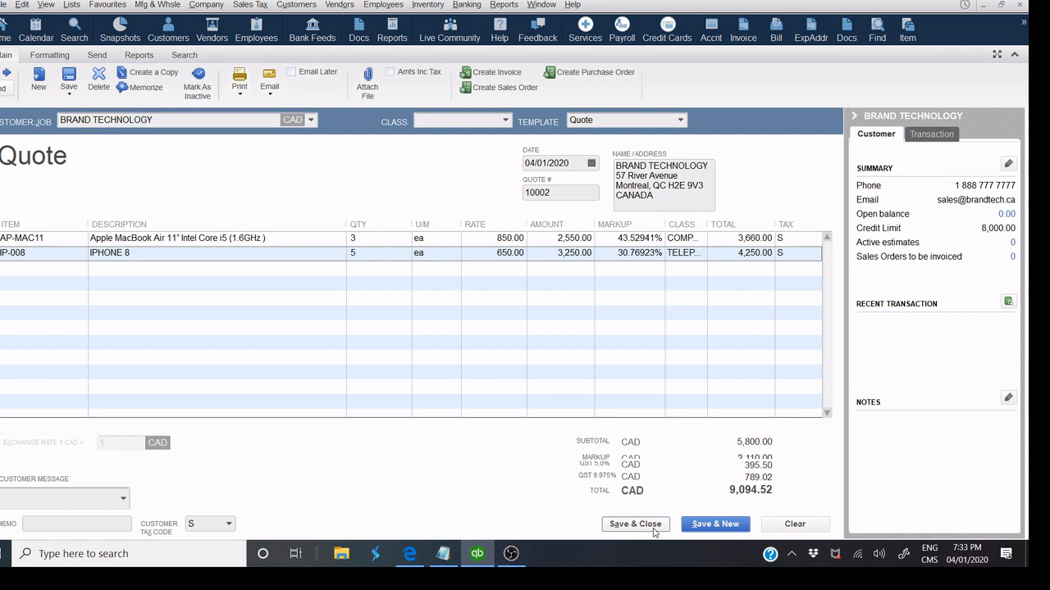
Save quote 10002 despite the credit-limit warning and close the Customer Centre.
left_click(655, 529)
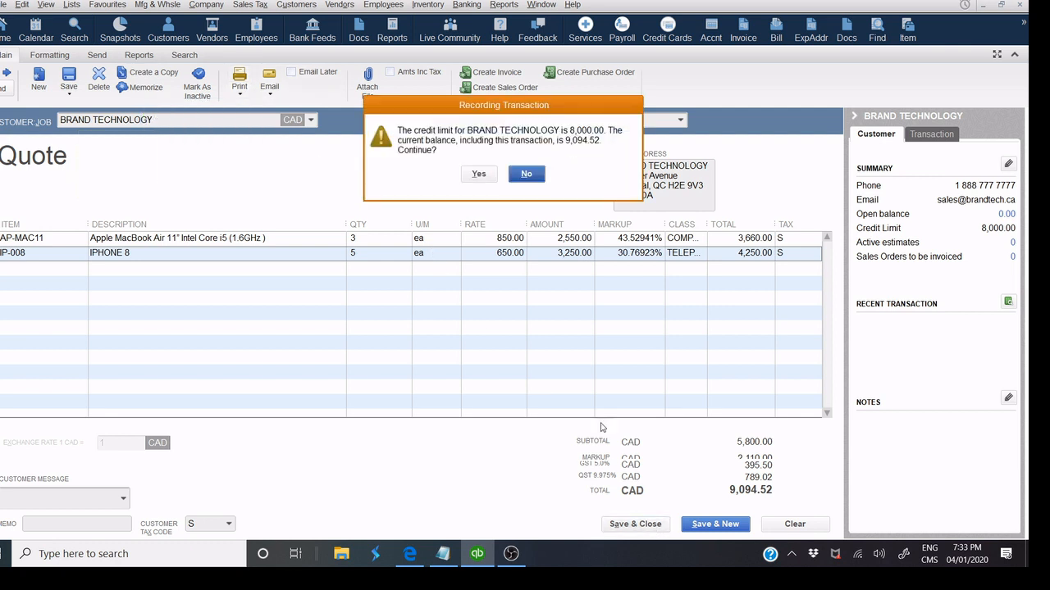
left_click(480, 176)
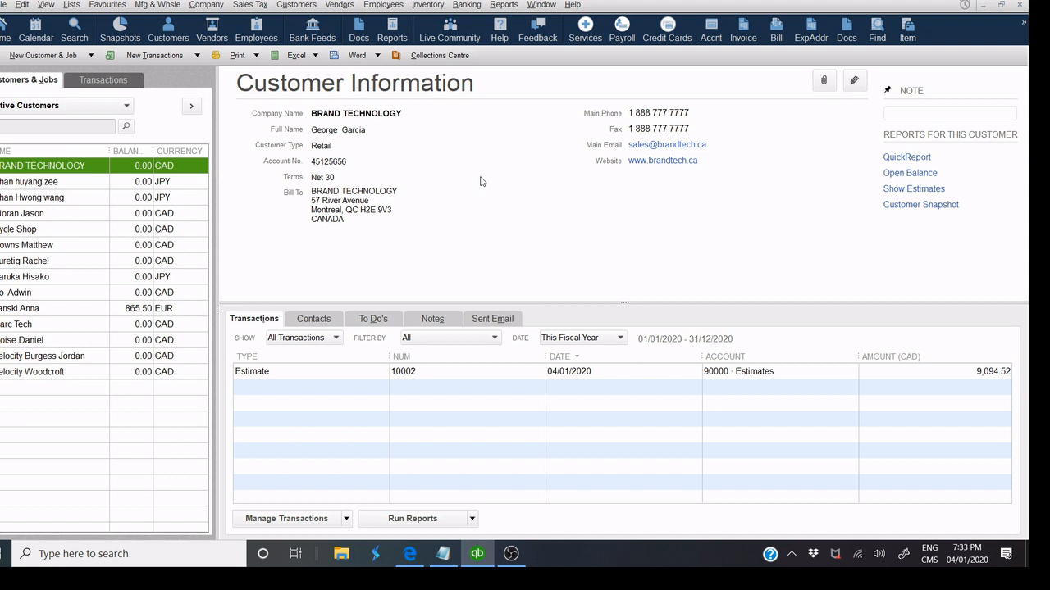
left_click(1019, 7)
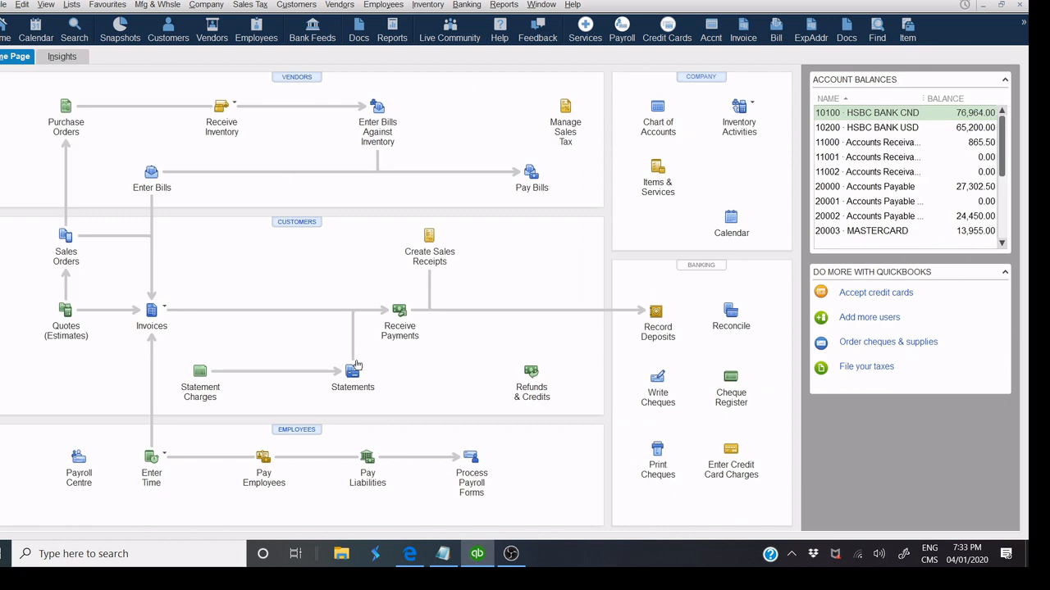
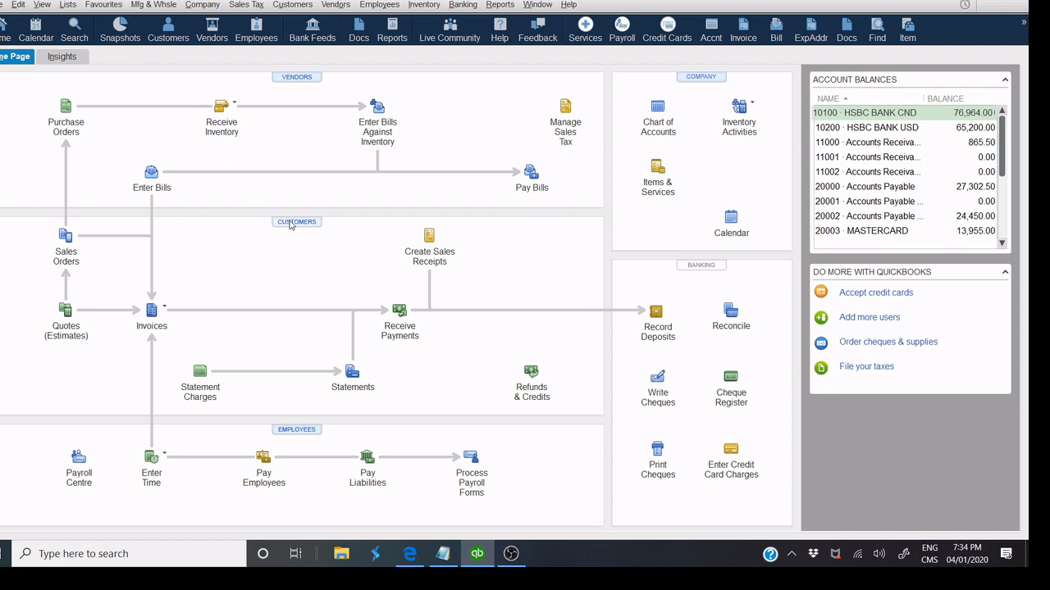
Open BRAND TECHNOLOGY's estimate 10002 for 9,094.52 from its Customer Centre transactions.
left_click(289, 223)
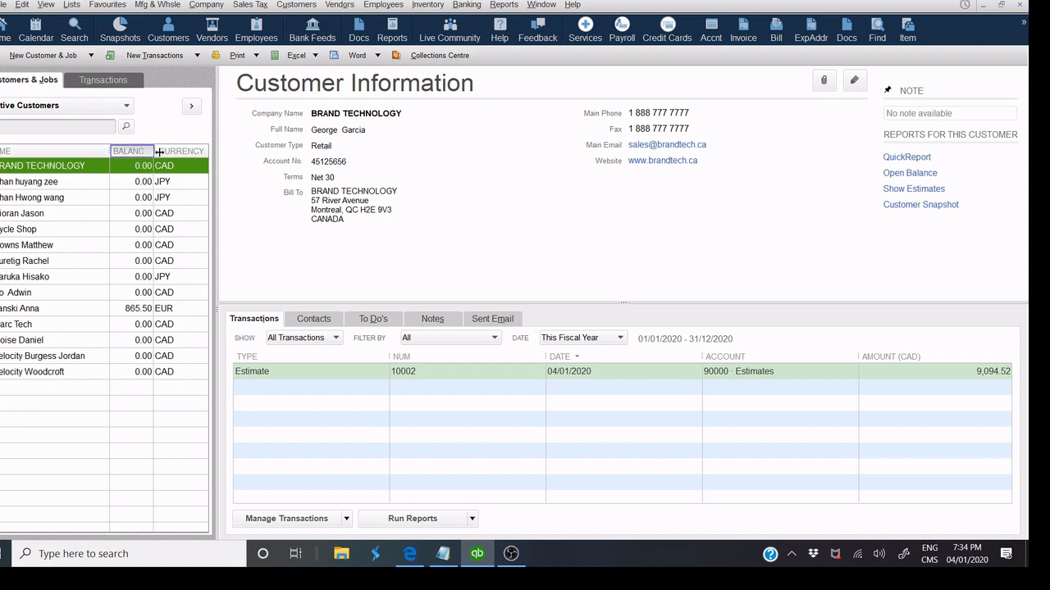
left_click_drag(153, 151, 164, 151)
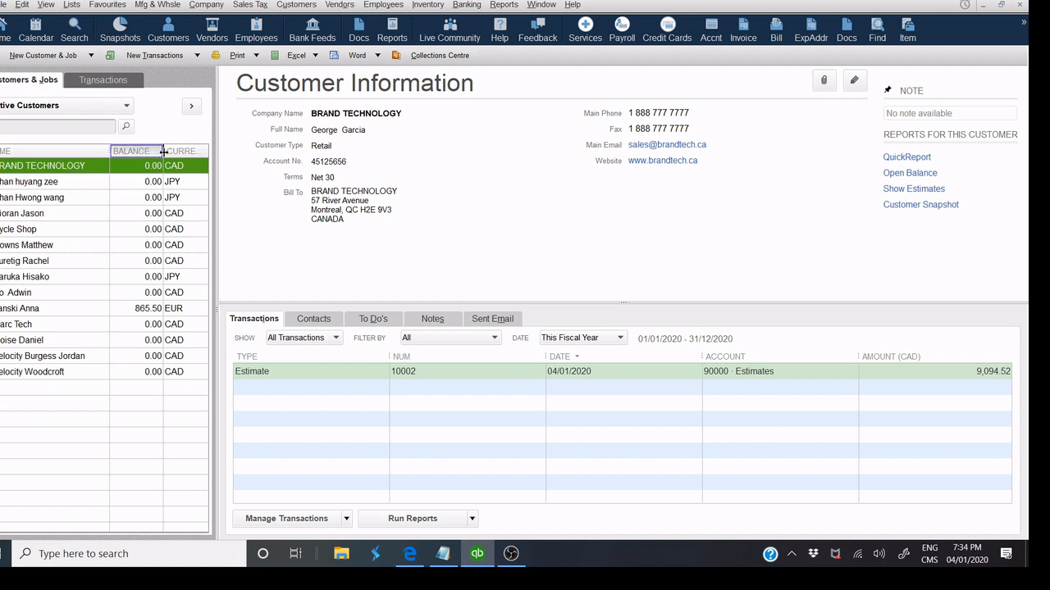
left_click(303, 373)
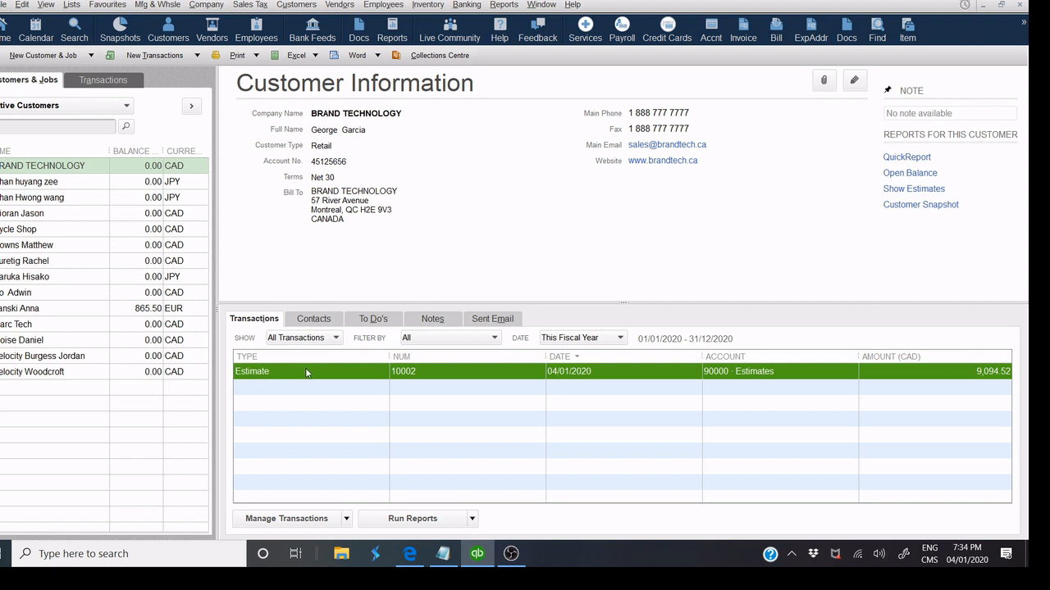
double_click(307, 373)
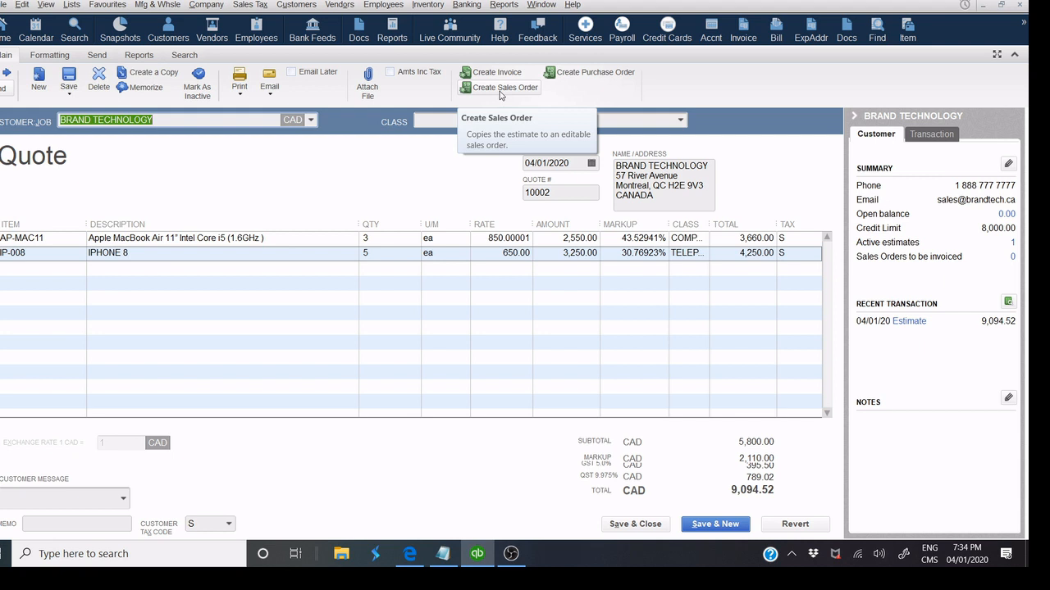
Convert quote 10002 into a sales order, accepting the copy and serial-number notices.
left_click(499, 90)
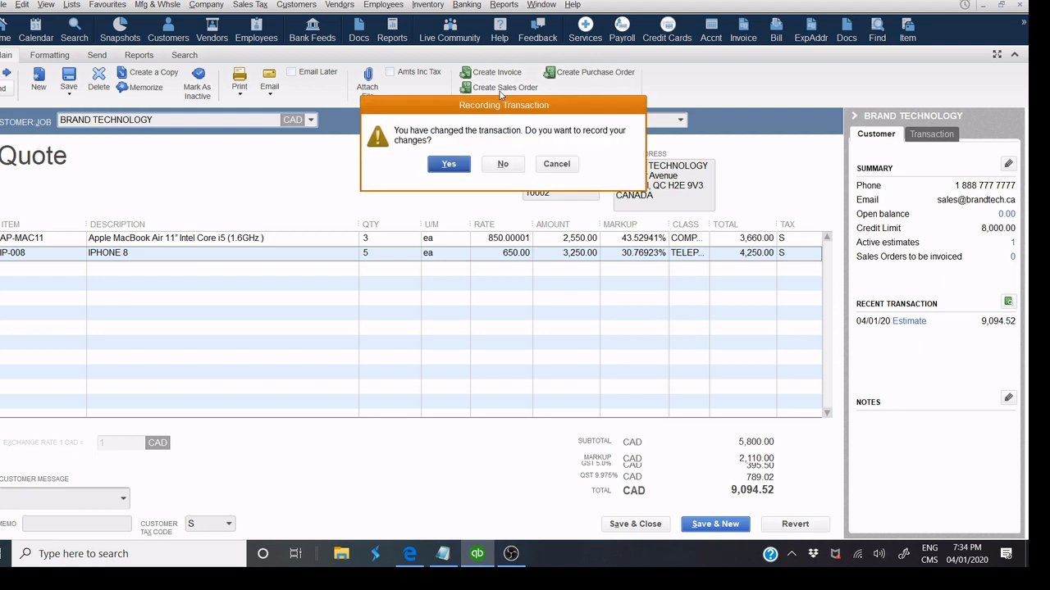
left_click(448, 166)
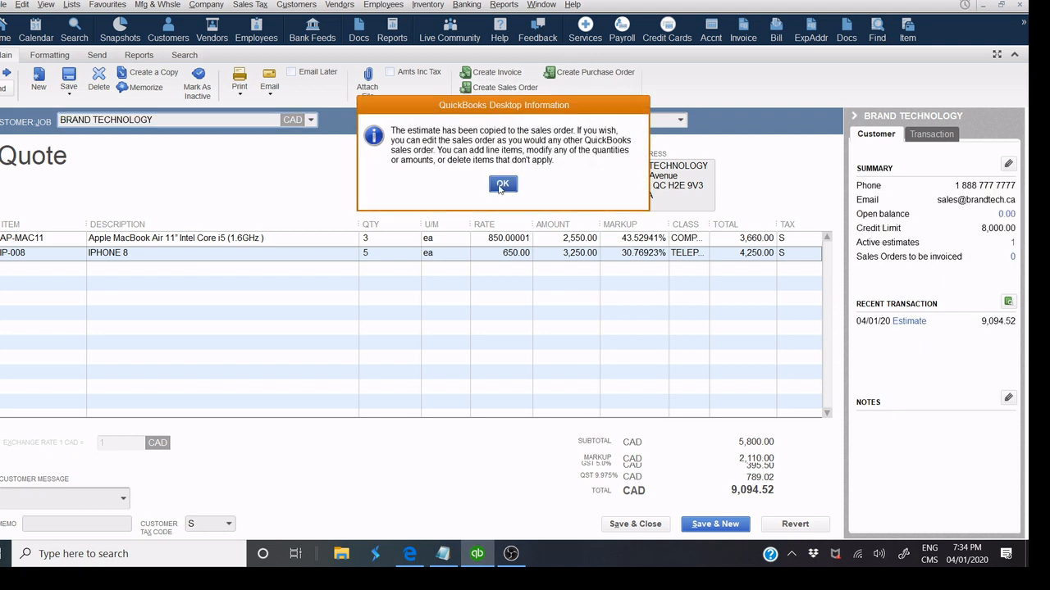
left_click(501, 187)
left_click(501, 153)
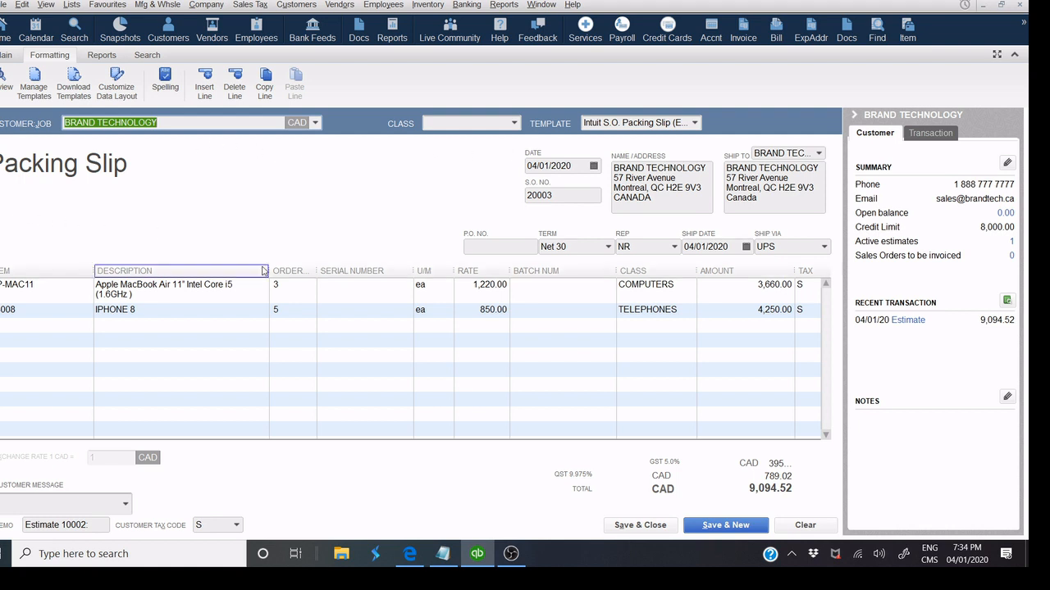
left_click_drag(270, 270, 314, 268)
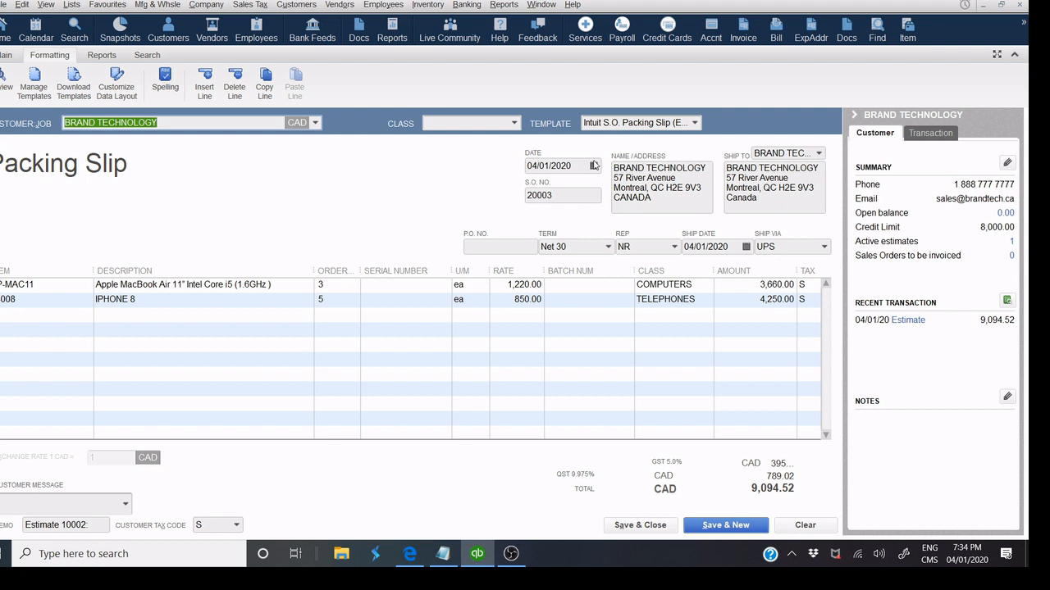
Enter P.O. 256458, ship date 06/01/2020 and Federal Express as the carrier.
left_click(473, 245)
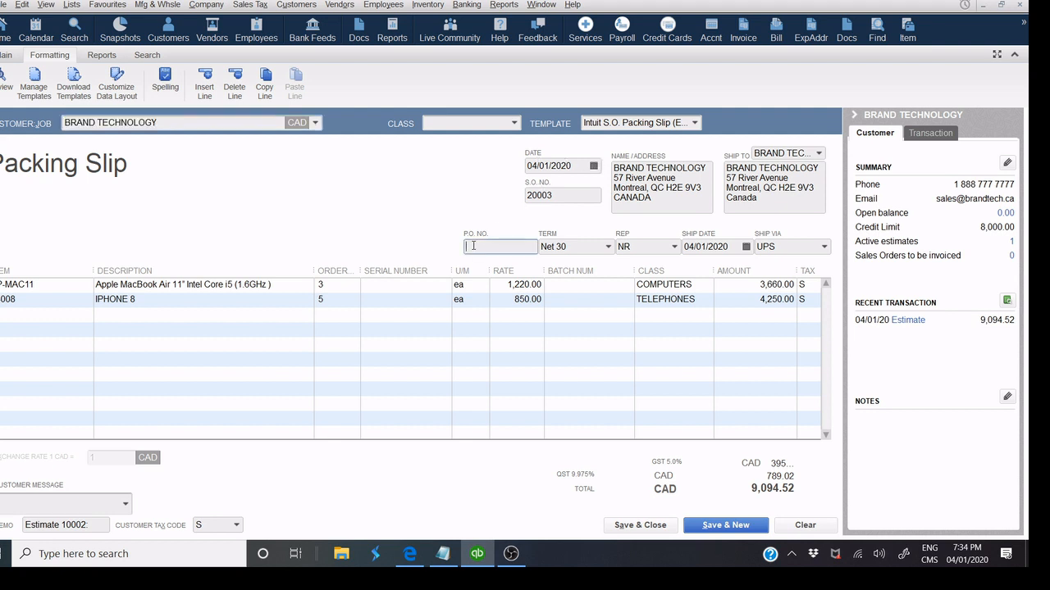
type("256458")
left_click(745, 247)
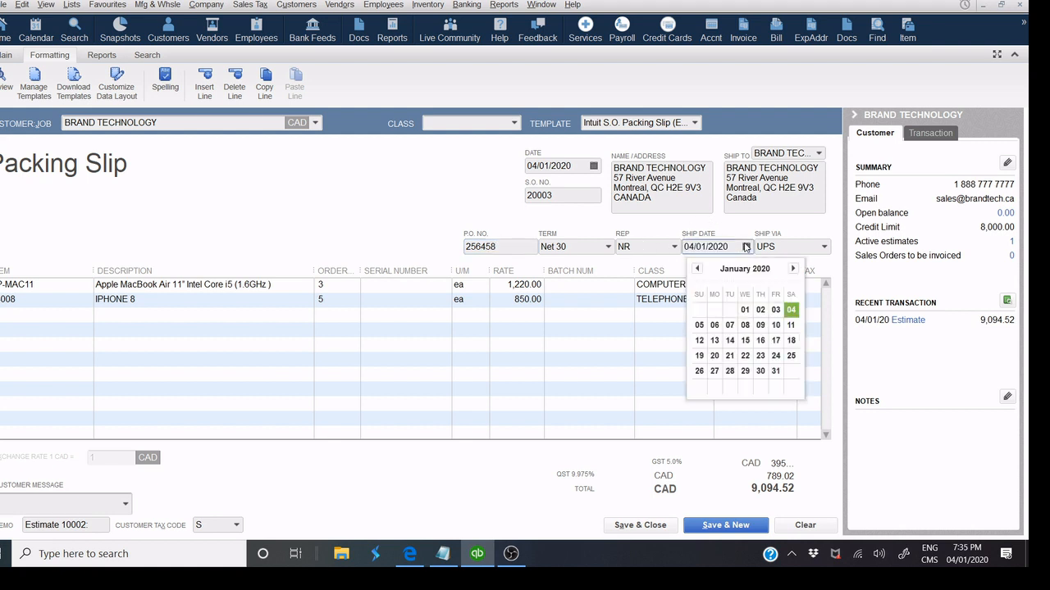
left_click(717, 327)
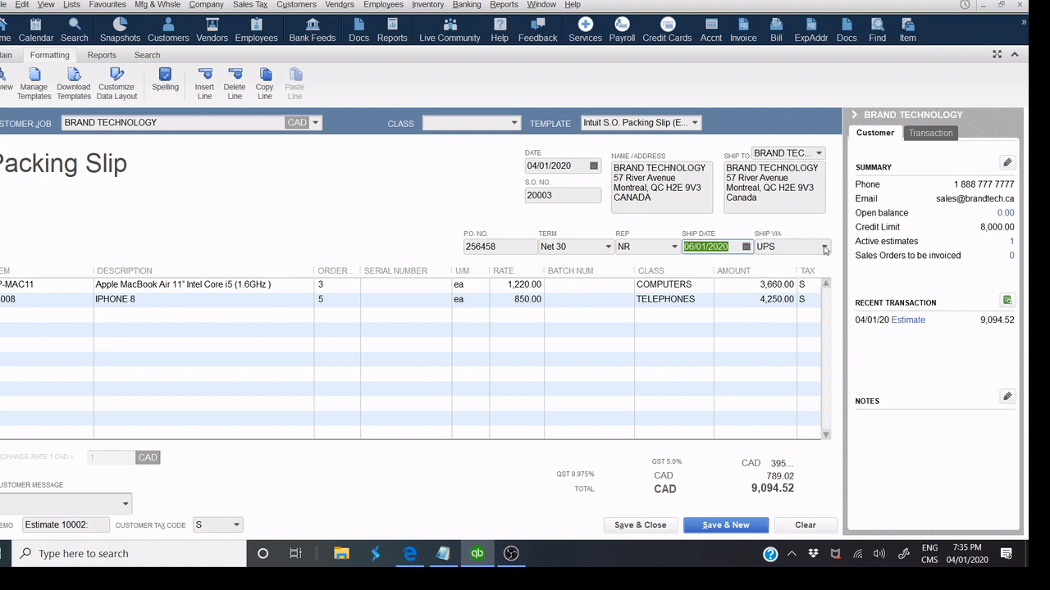
left_click(824, 247)
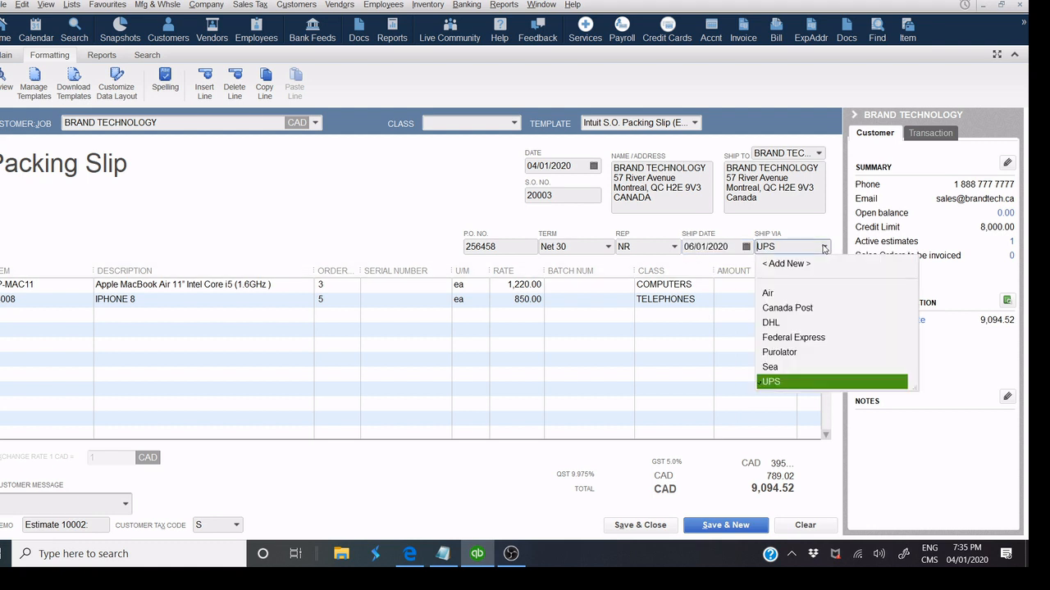
left_click(798, 336)
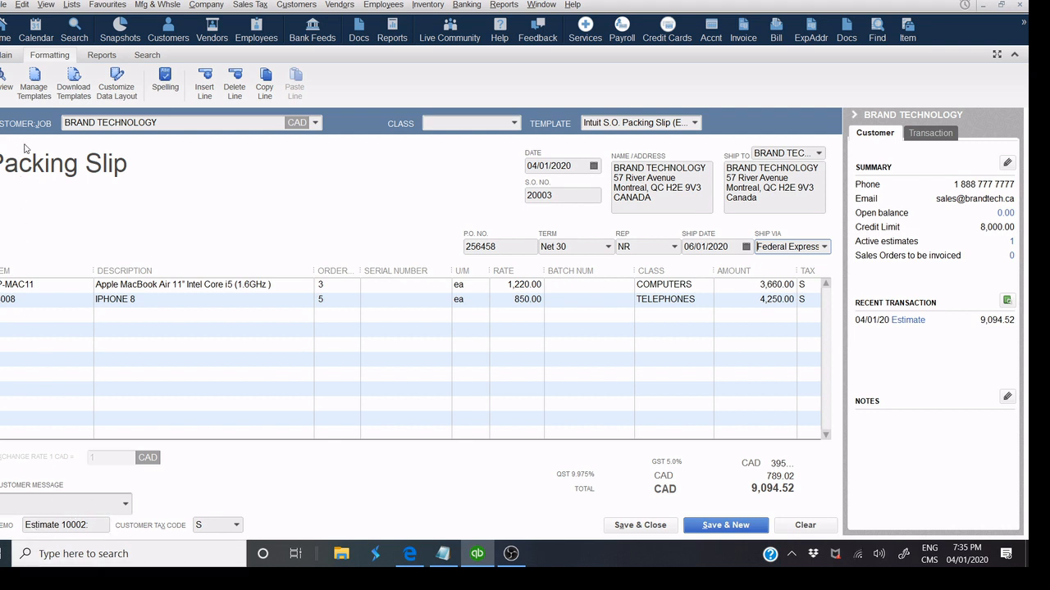
left_click(2, 75)
Zoom in and out on the packing slip preview, then close it.
left_click(64, 134)
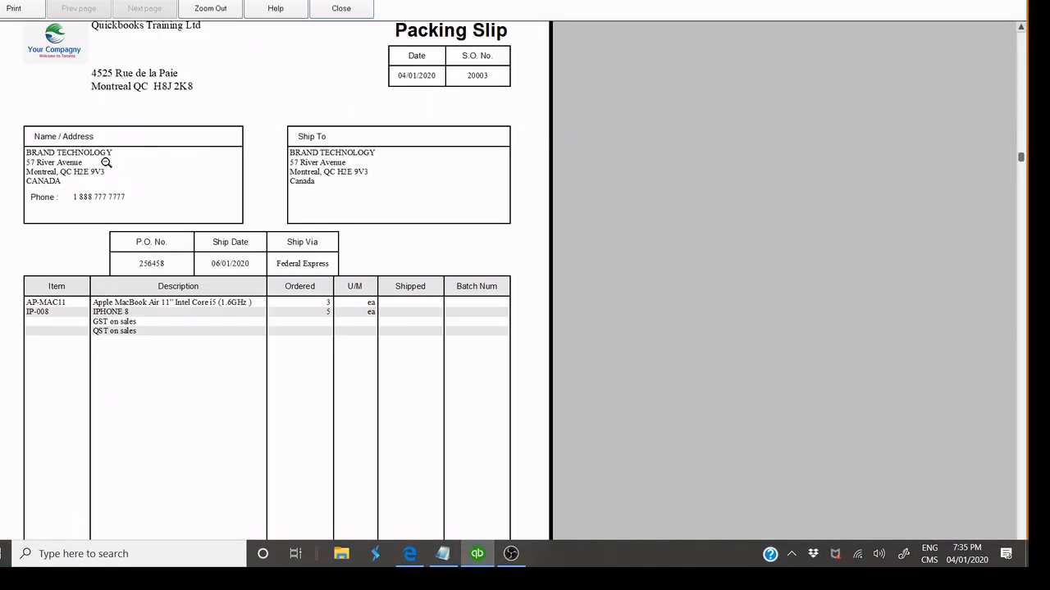
left_click(371, 132)
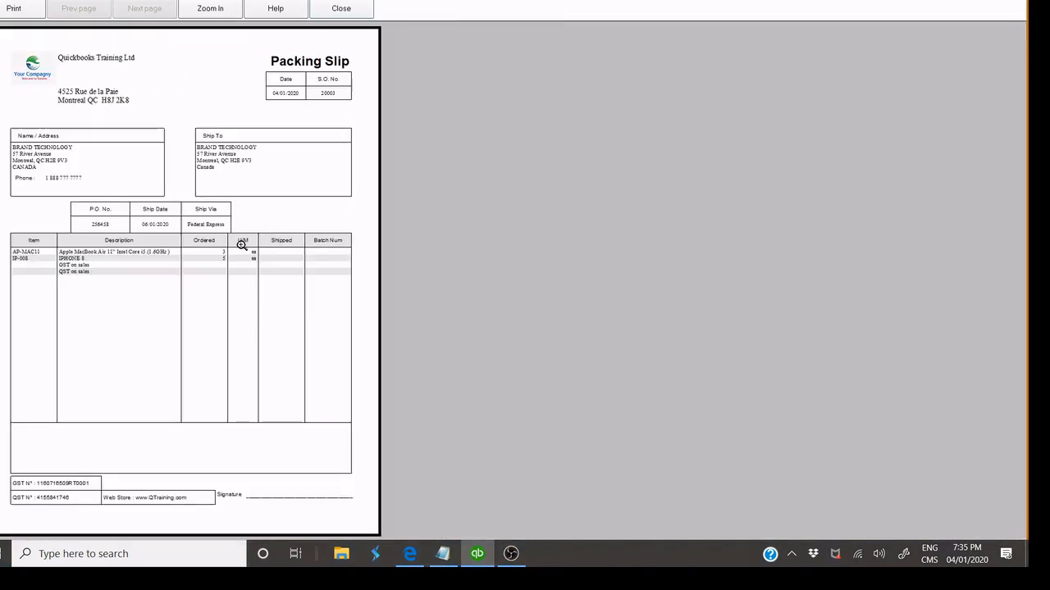
left_click(340, 9)
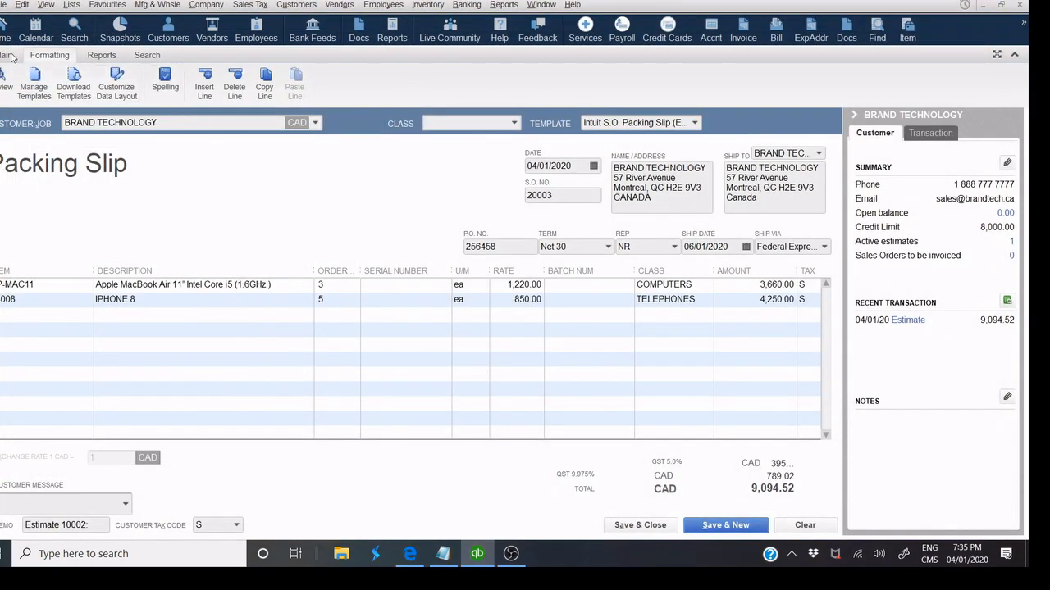
Preview the packing slip again from Print, then save and close sales order 20003.
left_click(239, 89)
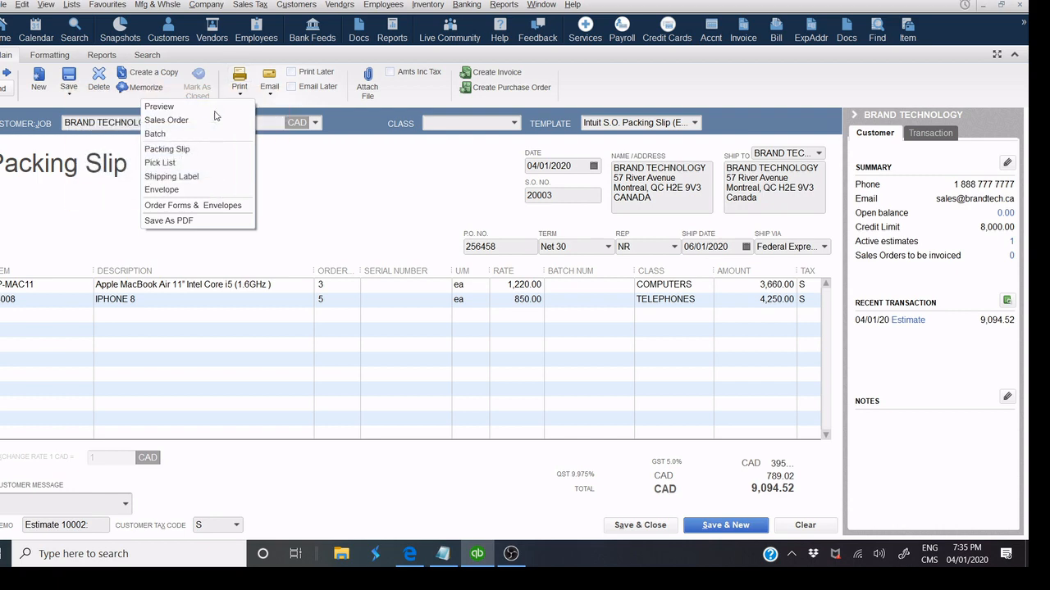
left_click(213, 107)
left_click(216, 152)
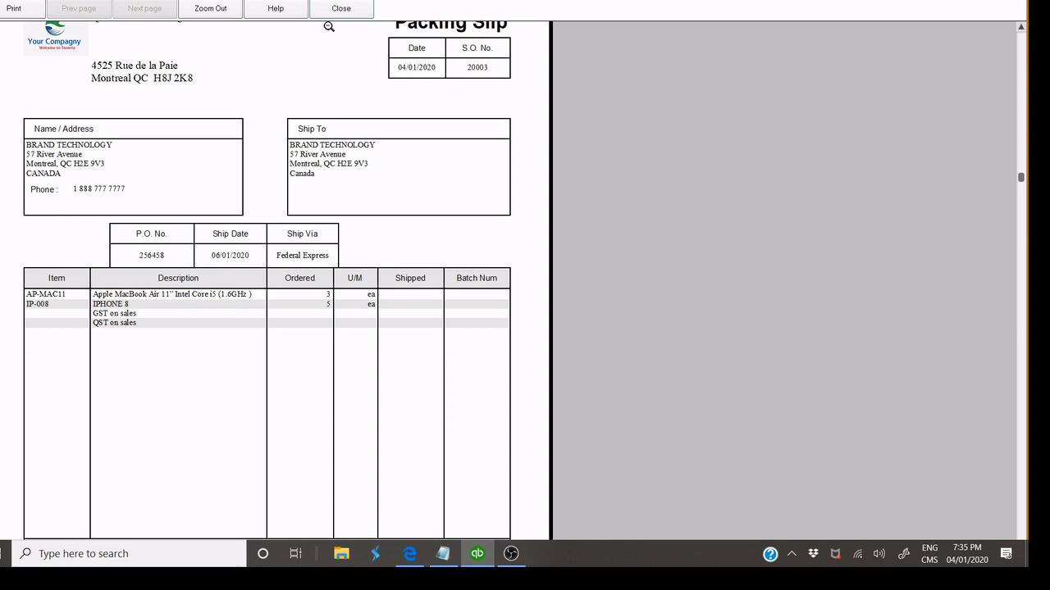
left_click(342, 8)
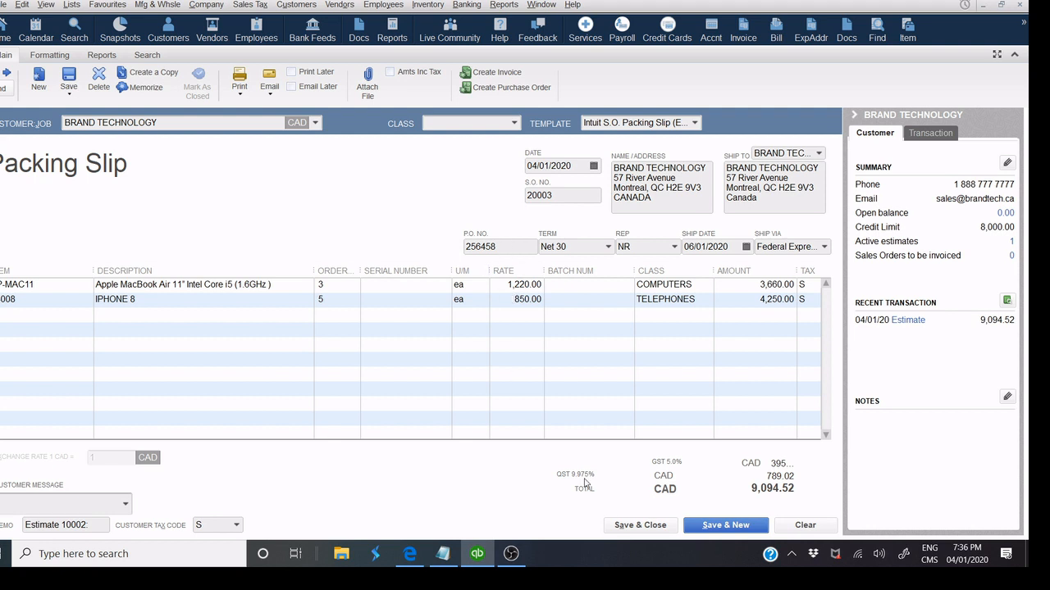
left_click(641, 525)
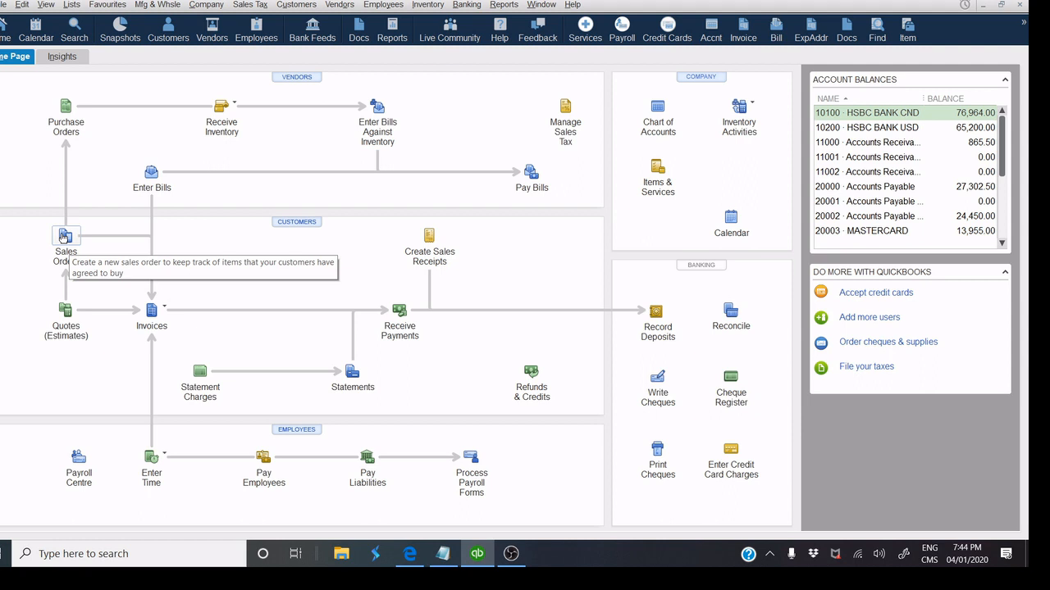
Create a new sales order for BRAND TECHNOLOGY with 4 LA-HP EliteBook laptops.
left_click(64, 237)
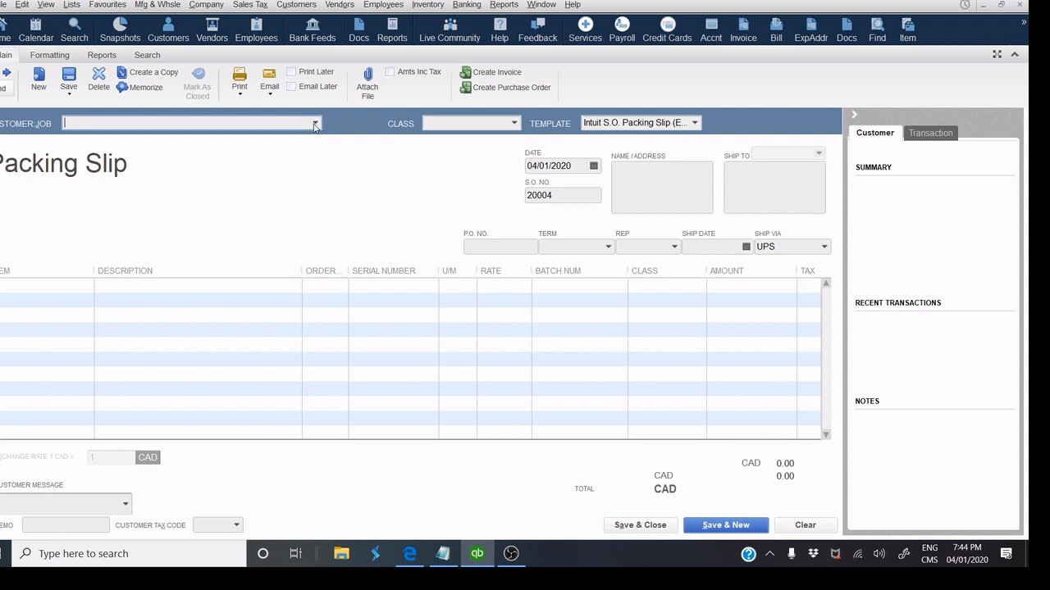
left_click(314, 123)
left_click(119, 169)
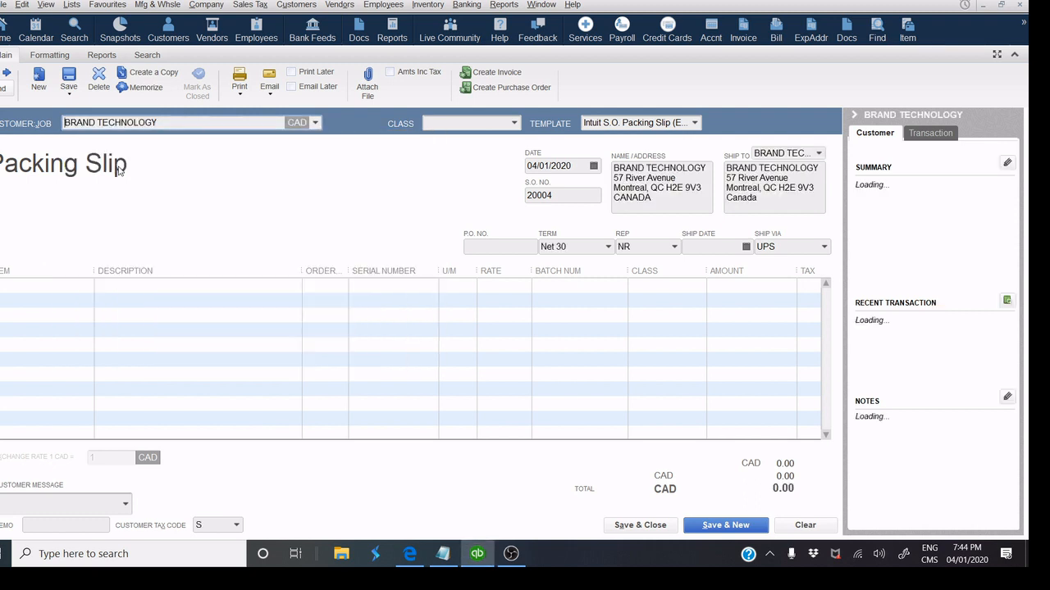
left_click(45, 293)
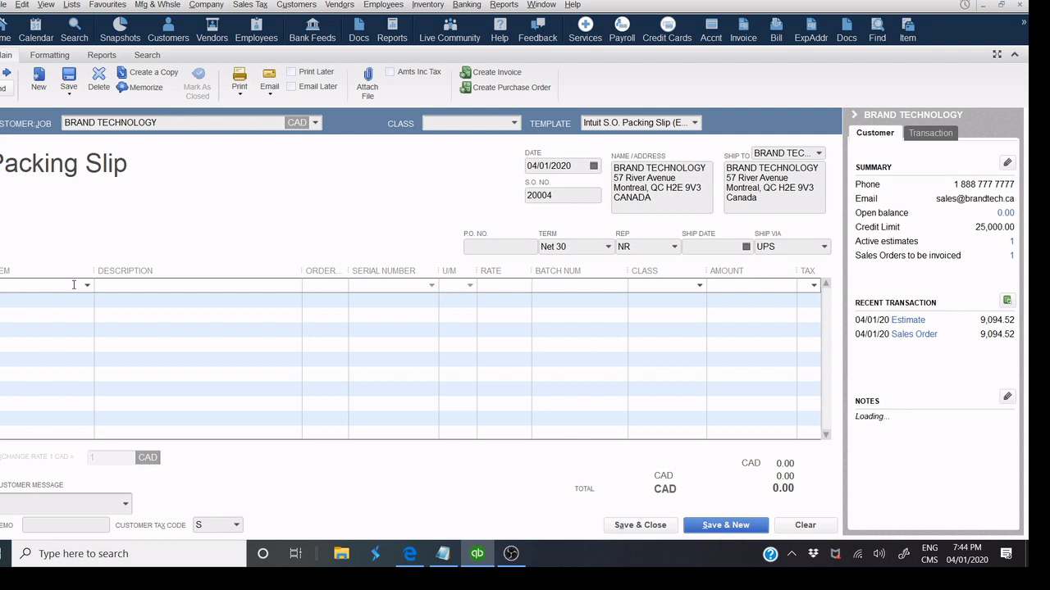
left_click(87, 287)
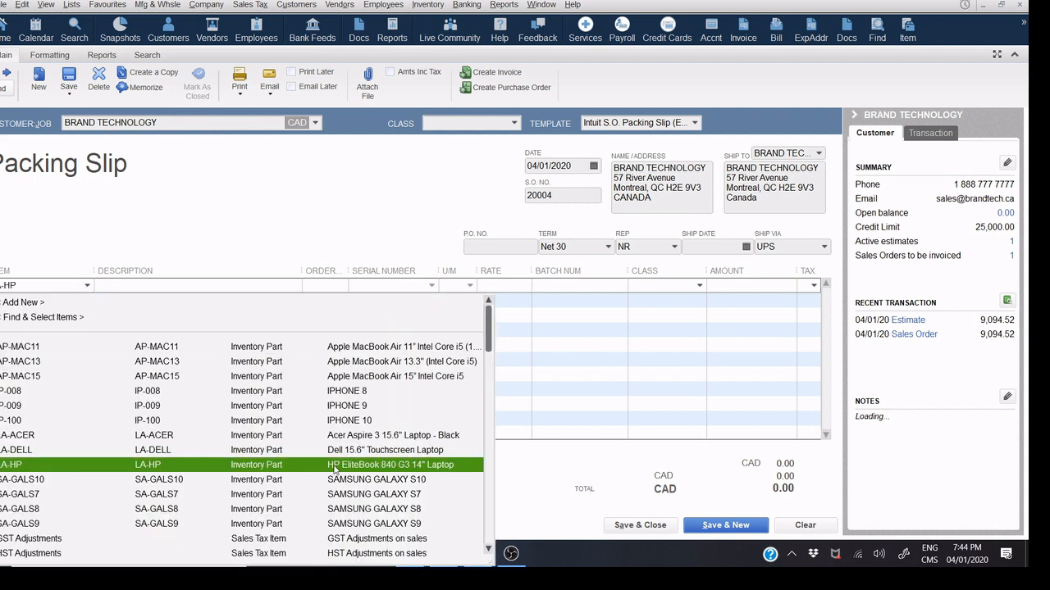
left_click(334, 469)
left_click(312, 285)
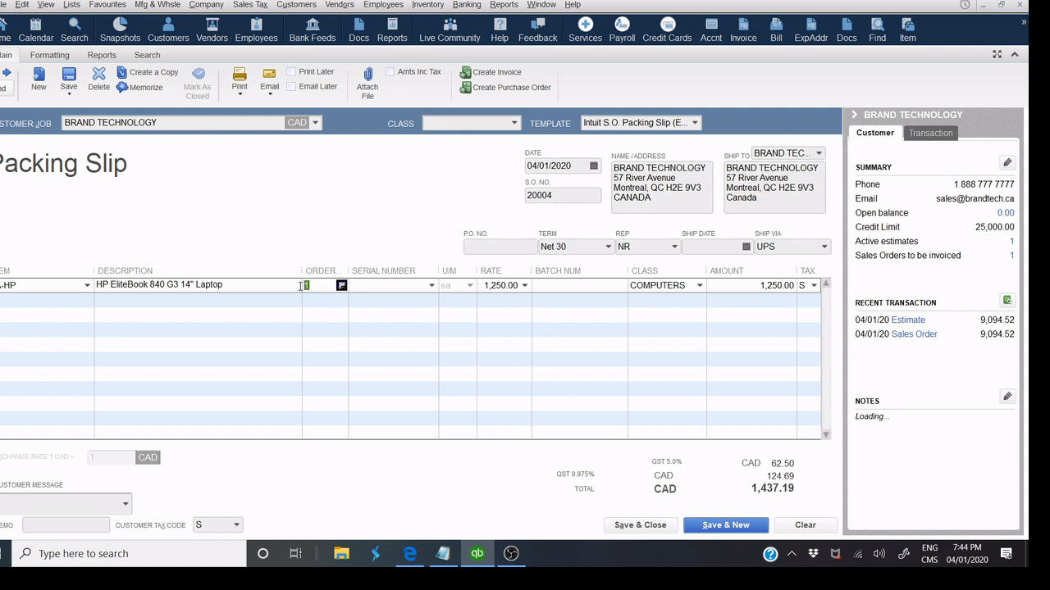
type("4")
left_click(634, 193)
left_click(506, 161)
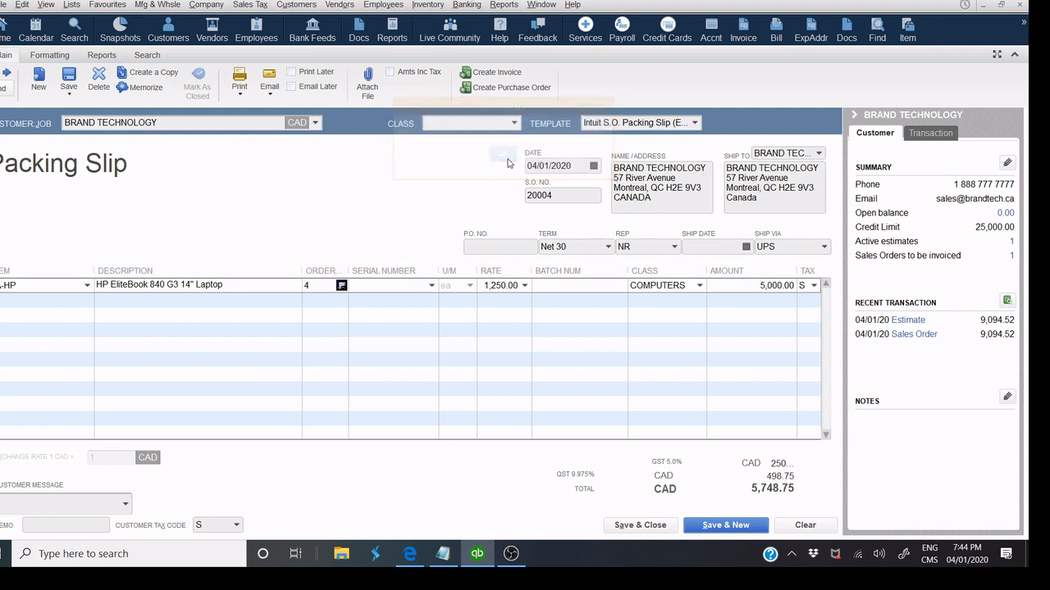
Enter P.O. 2, keep sales rep NR, and set the ship date to 06/01/2020.
left_click(506, 249)
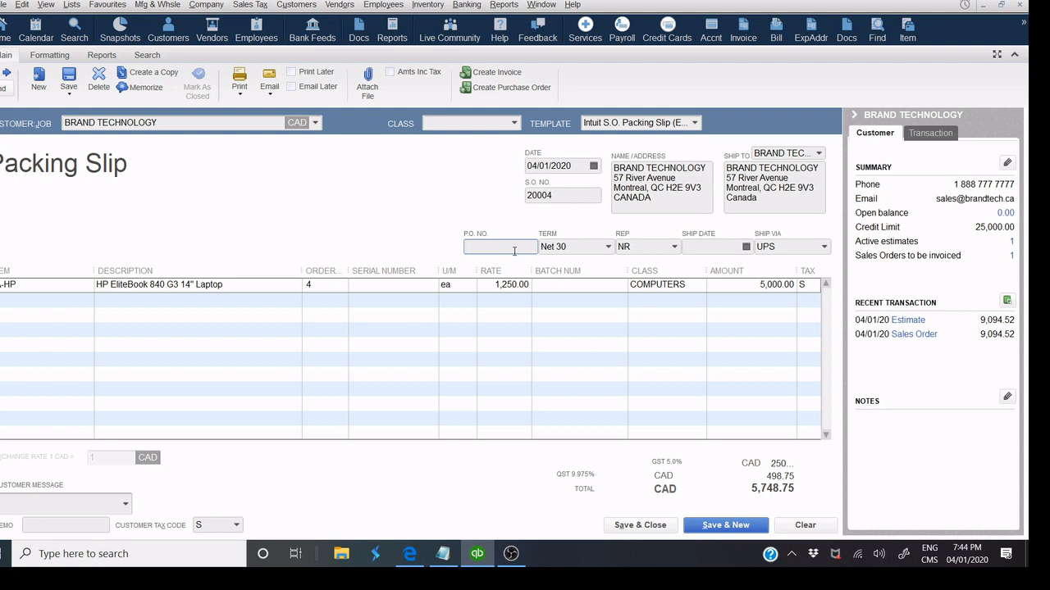
type("25678")
left_click(674, 247)
left_click(674, 247)
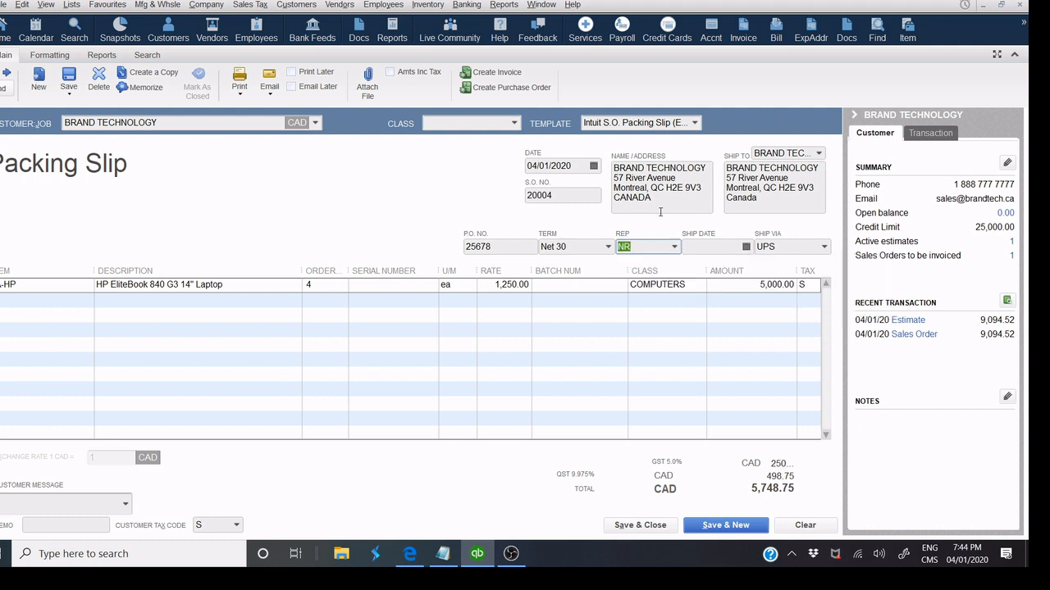
left_click(746, 247)
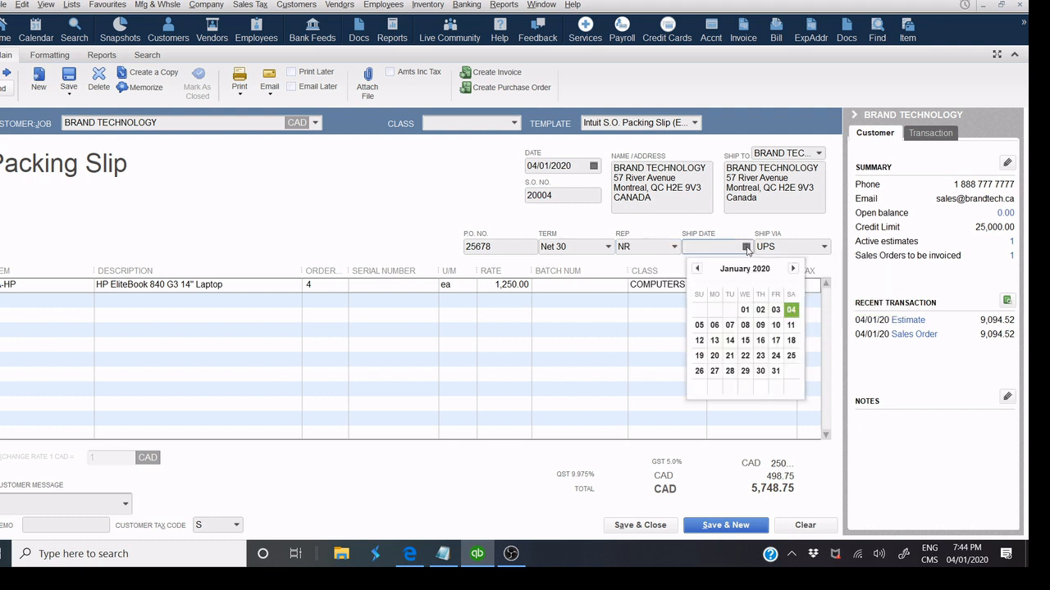
left_click(714, 325)
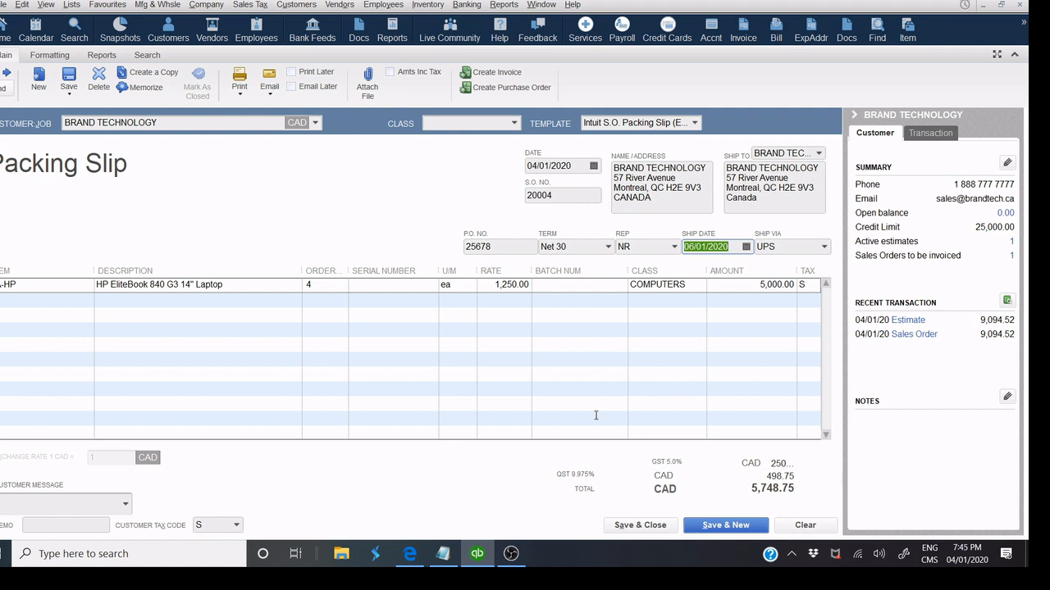
Preview sales order 20004's packing slip, then narrow the Batch Num column.
left_click(240, 93)
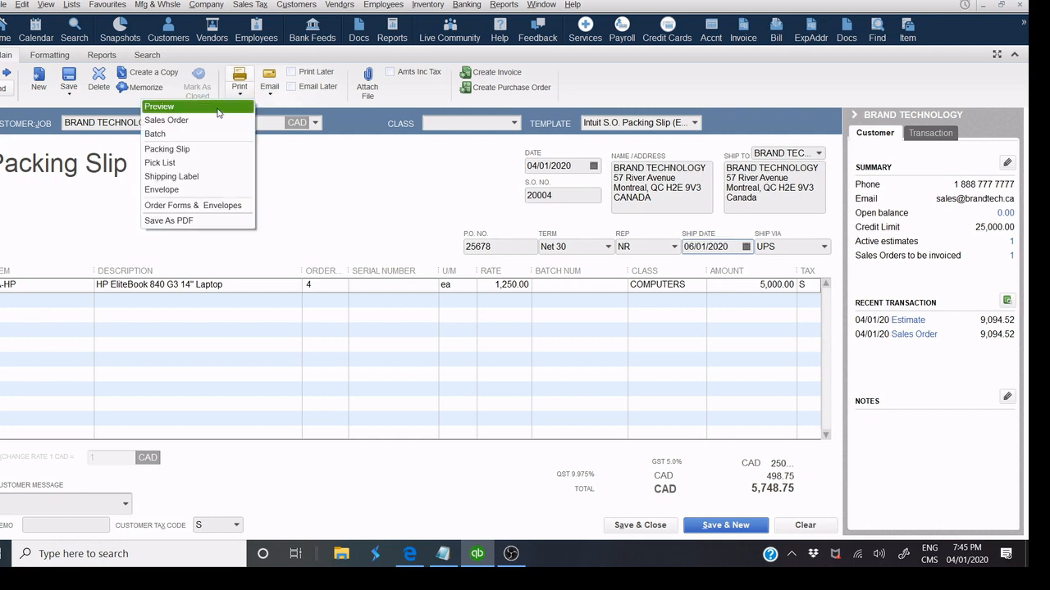
left_click(218, 112)
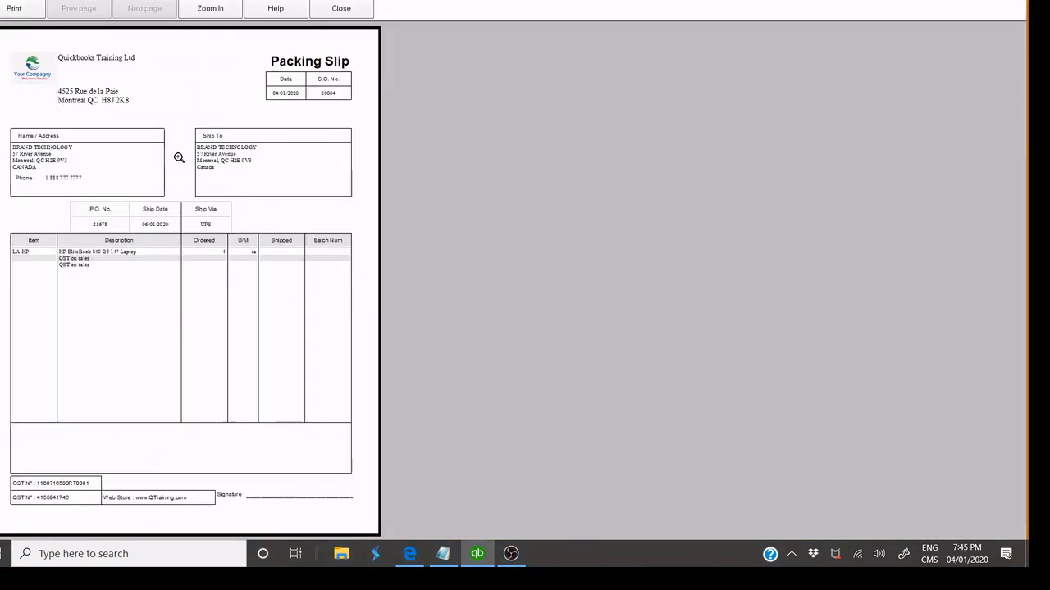
left_click(179, 157)
left_click(341, 8)
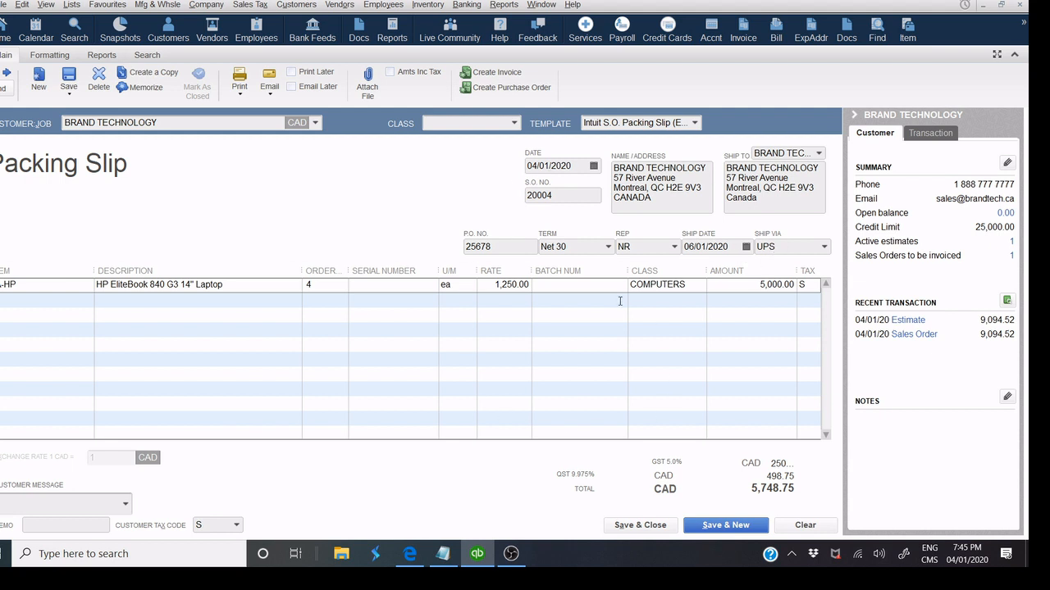
left_click_drag(628, 277, 598, 277)
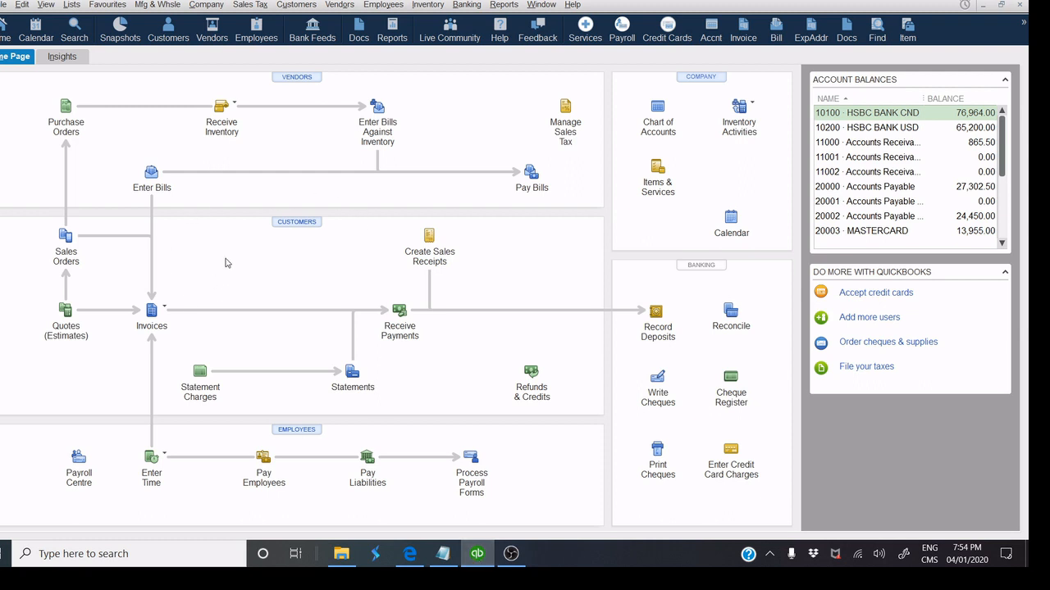
Start a new invoice for BRAND TECHNOLOGY, choosing to create it from sales orders.
left_click(150, 313)
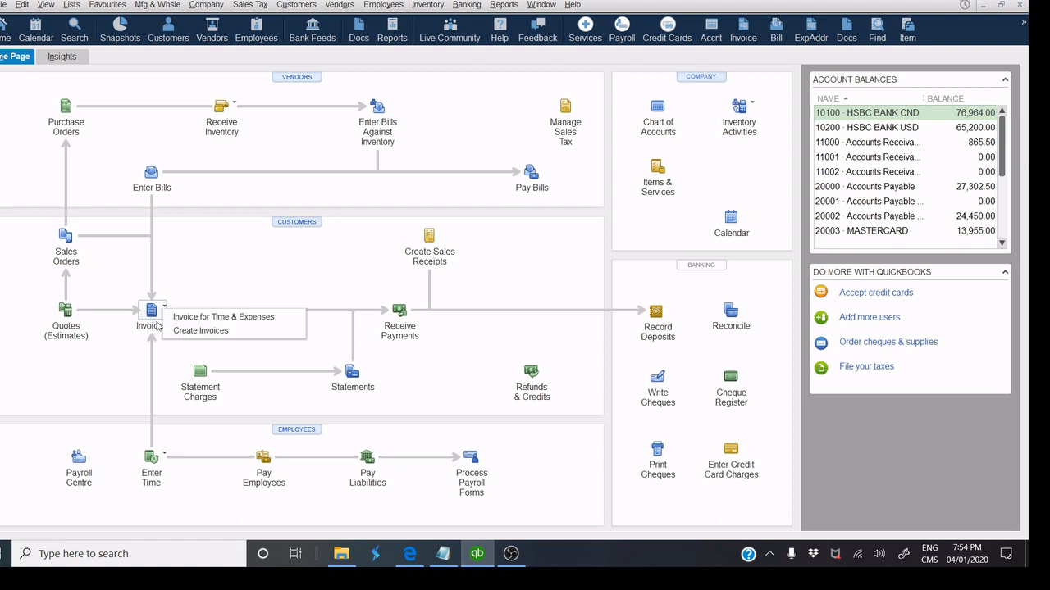
left_click(188, 331)
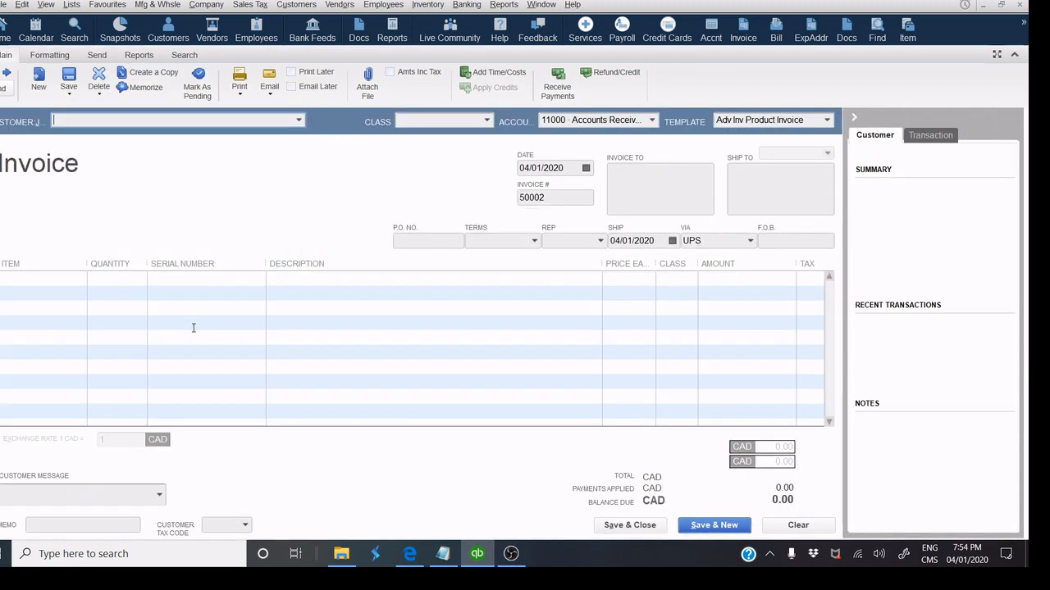
left_click(299, 120)
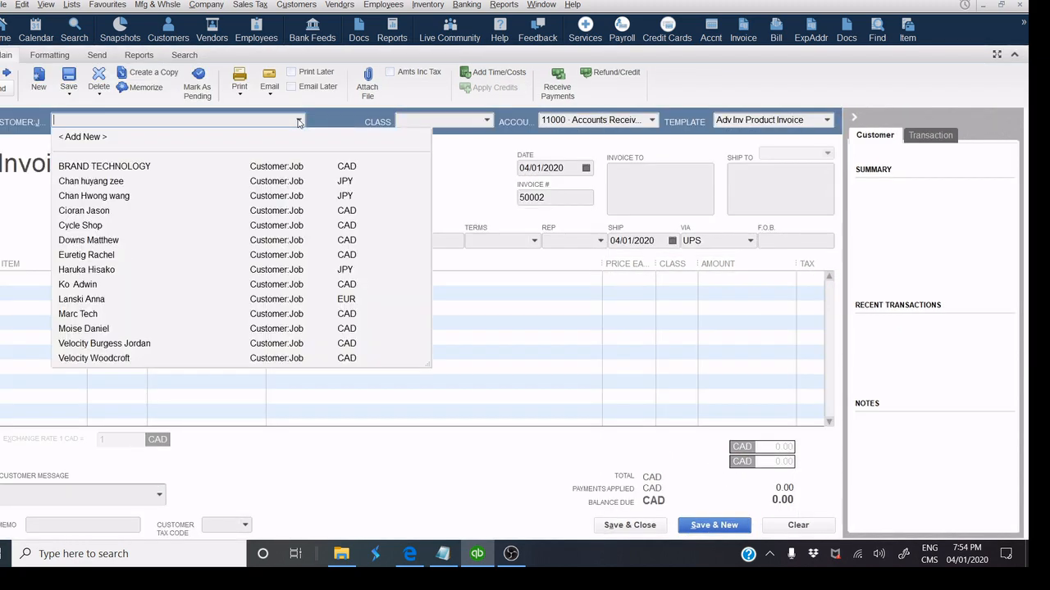
left_click(104, 166)
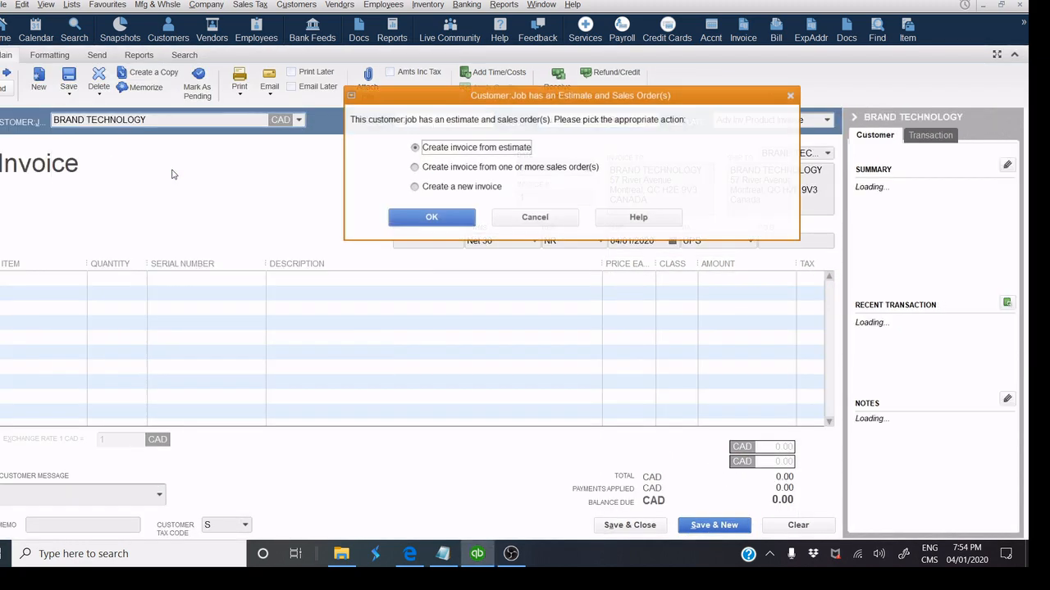
left_click_drag(473, 101, 401, 143)
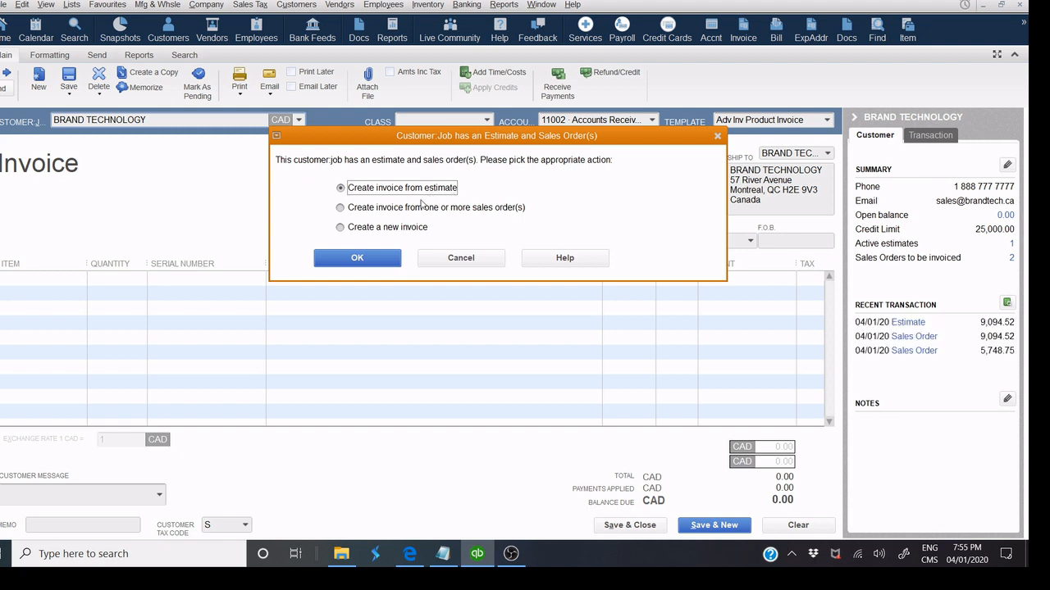
left_click(341, 208)
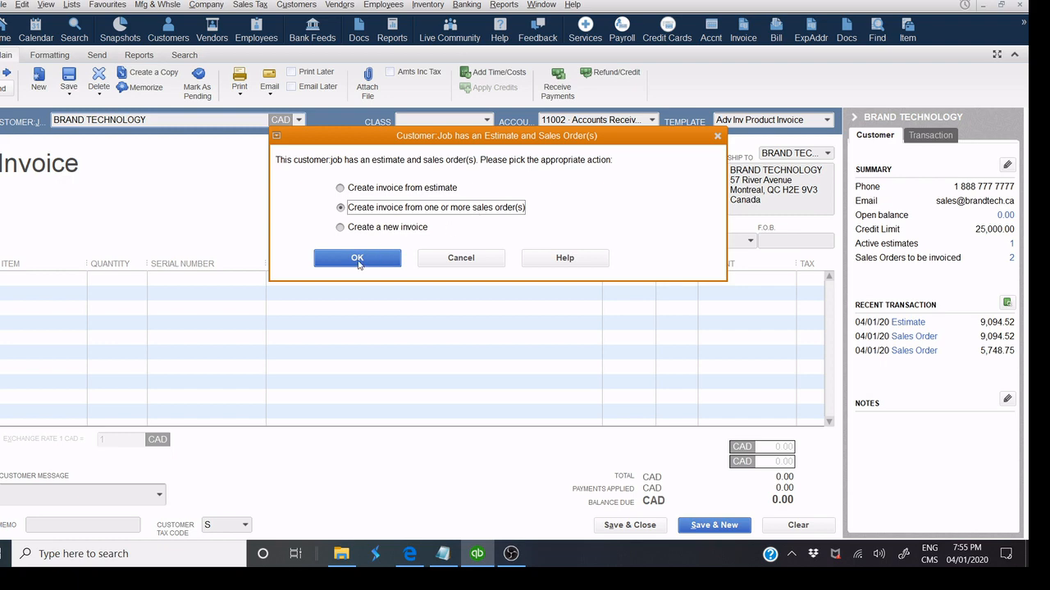
left_click(357, 258)
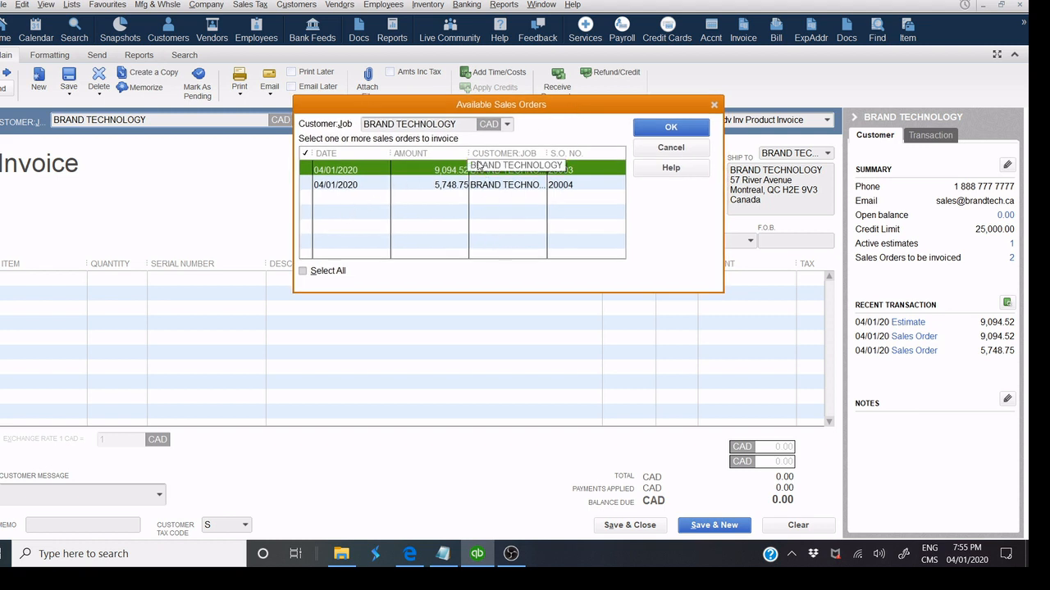
Invoice all items of sales order 20003, totalling 9,094.52.
left_click_drag(547, 156, 566, 161)
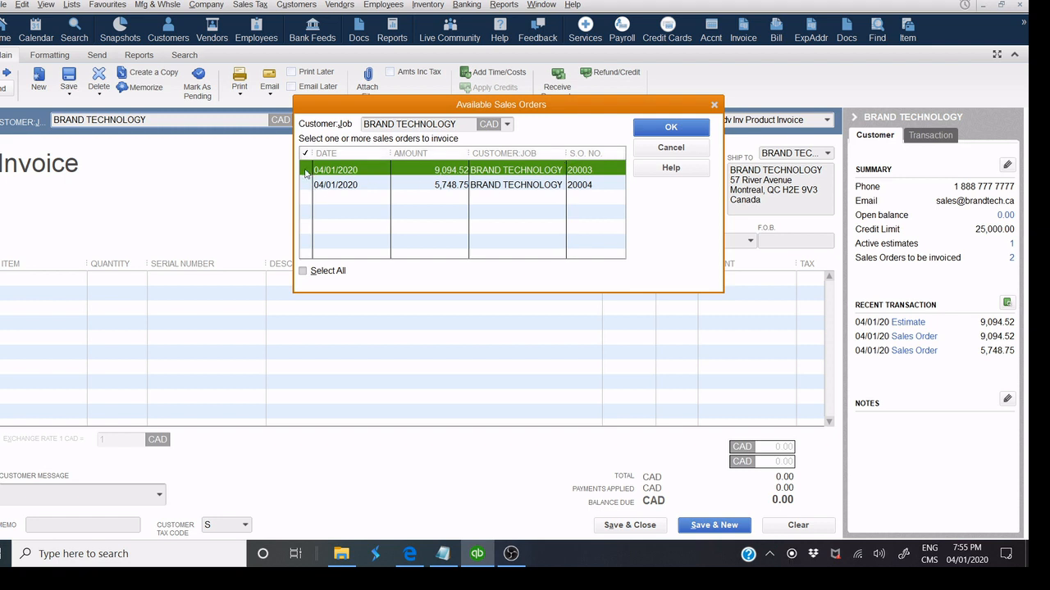
left_click(305, 172)
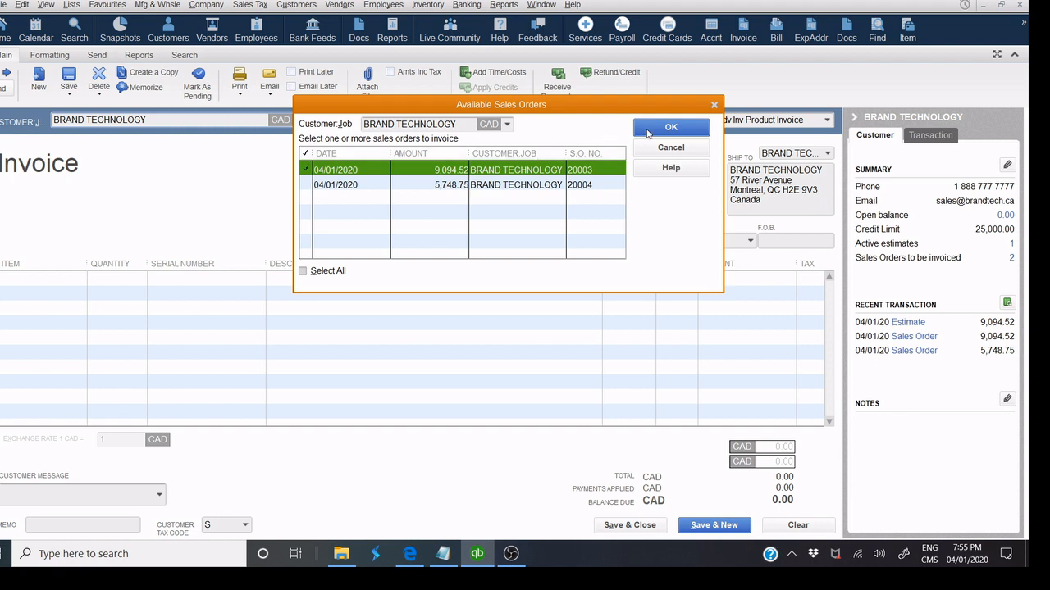
left_click(648, 130)
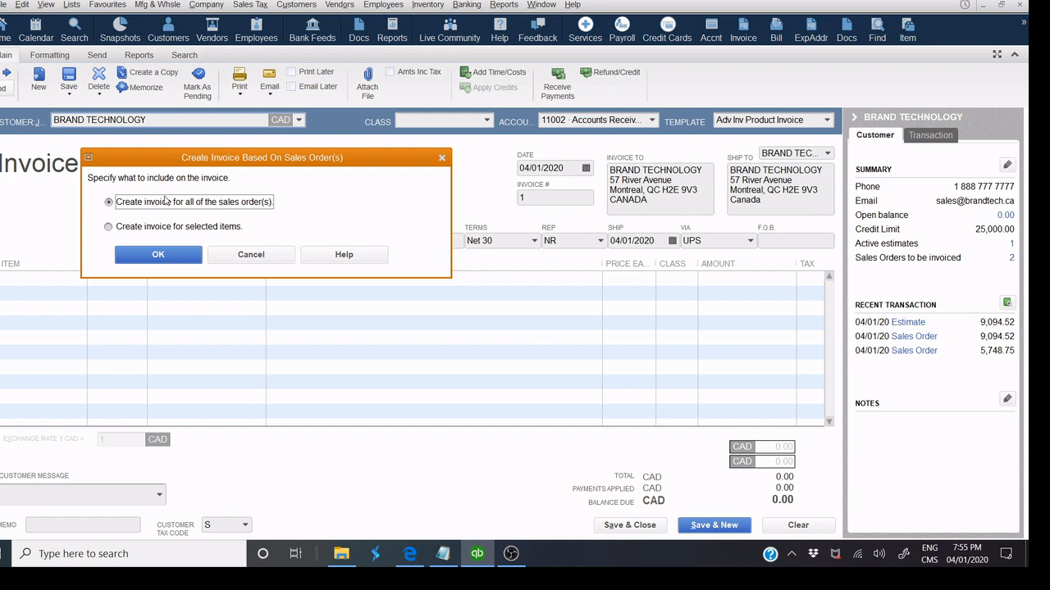
left_click_drag(210, 159, 369, 154)
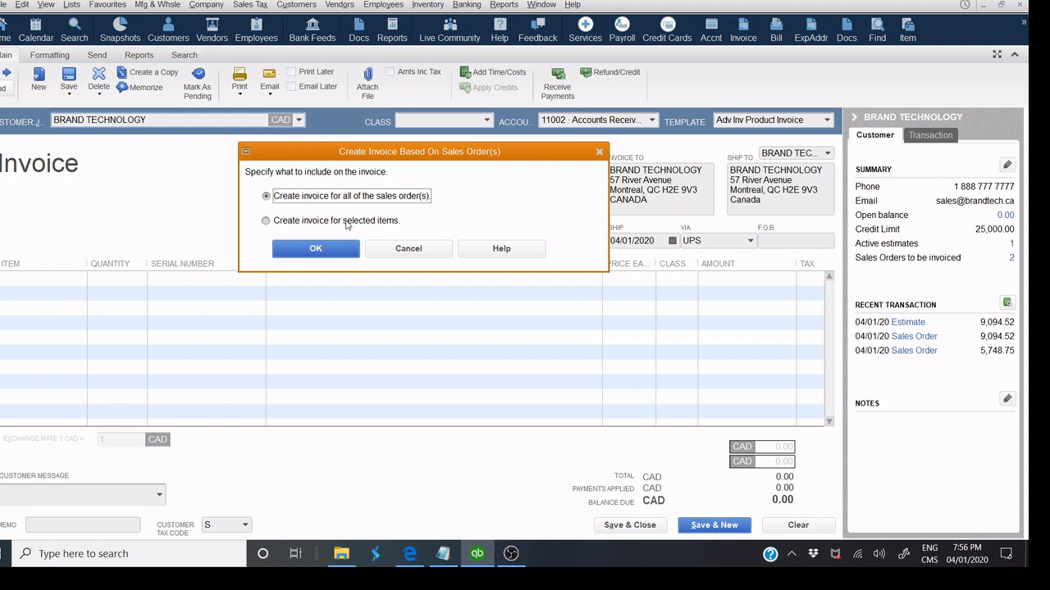
left_click(349, 226)
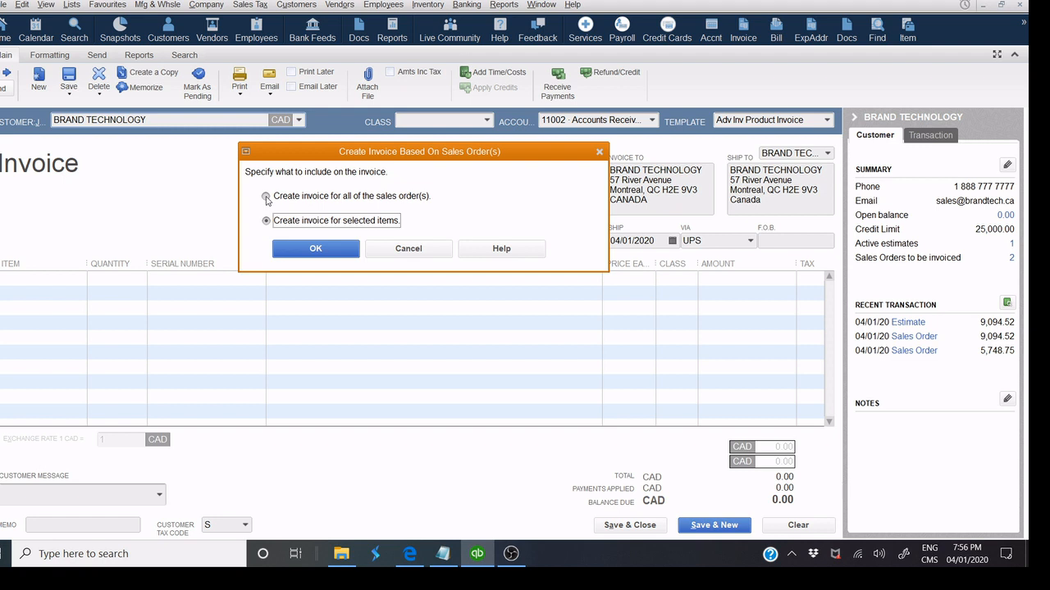
left_click(265, 197)
left_click(312, 250)
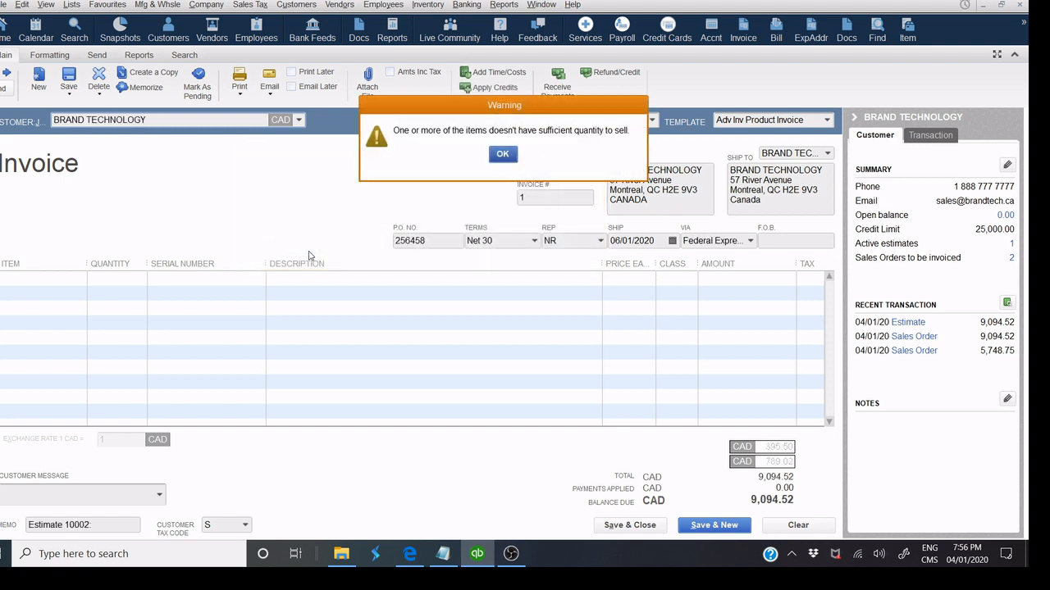
Dismiss the quantity warning and add a Transport Freights line priced at 30.00.
left_click(501, 154)
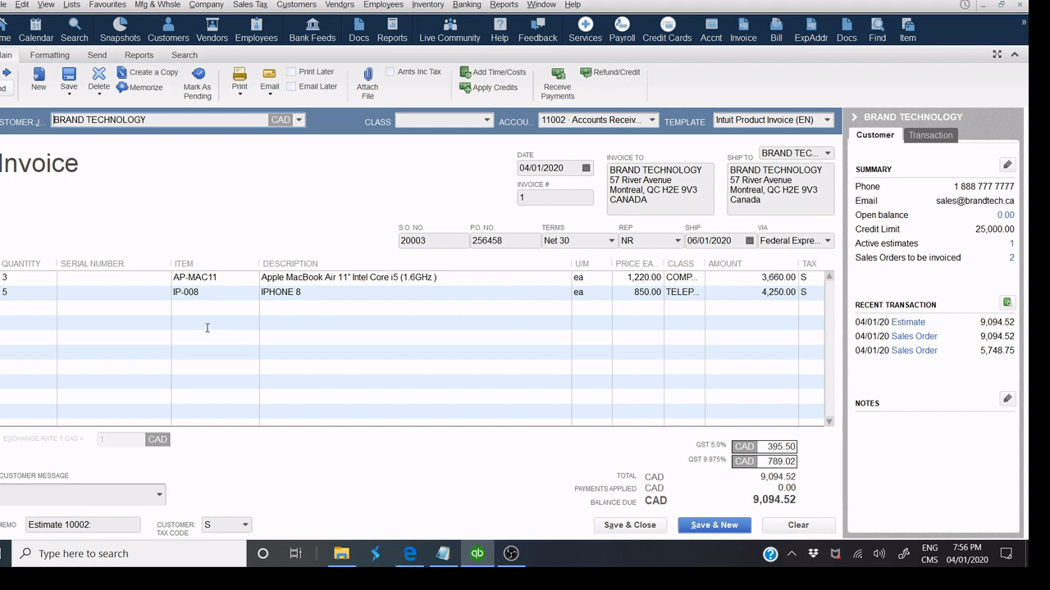
left_click(42, 311)
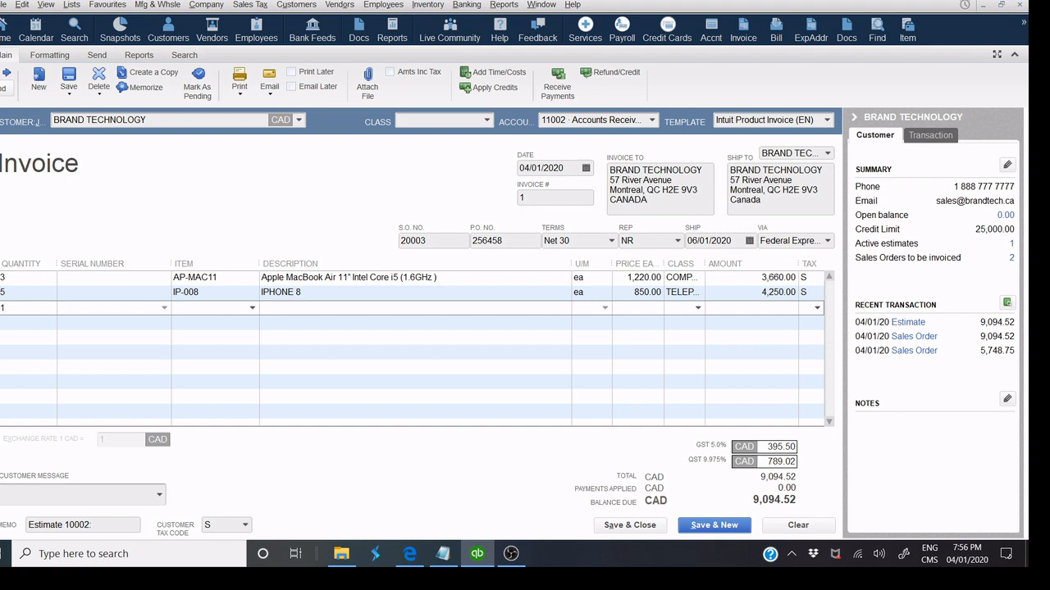
left_click(202, 306)
type("Tr")
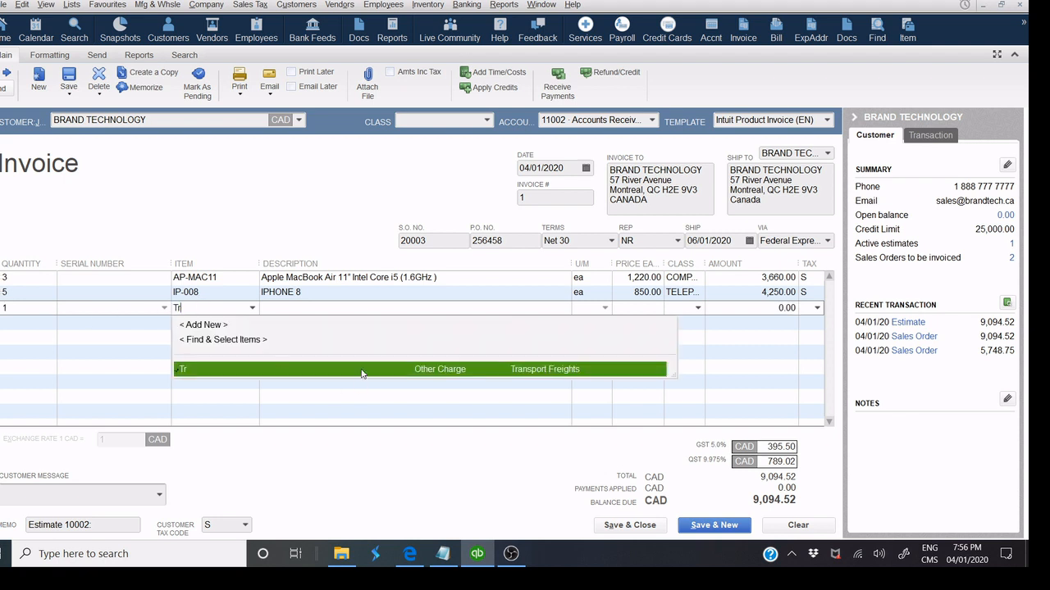
left_click(362, 370)
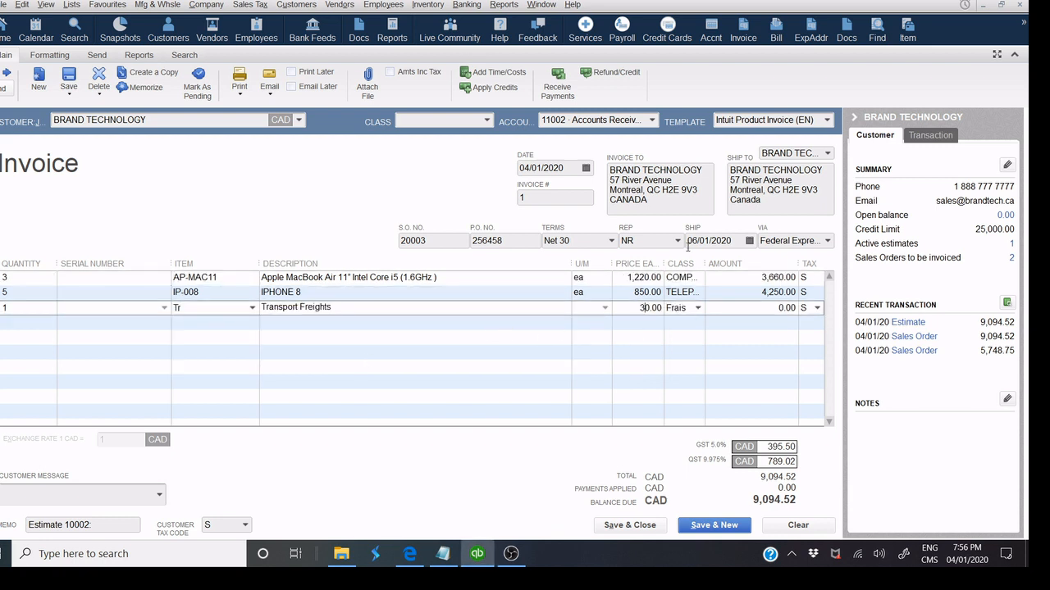
left_click(677, 202)
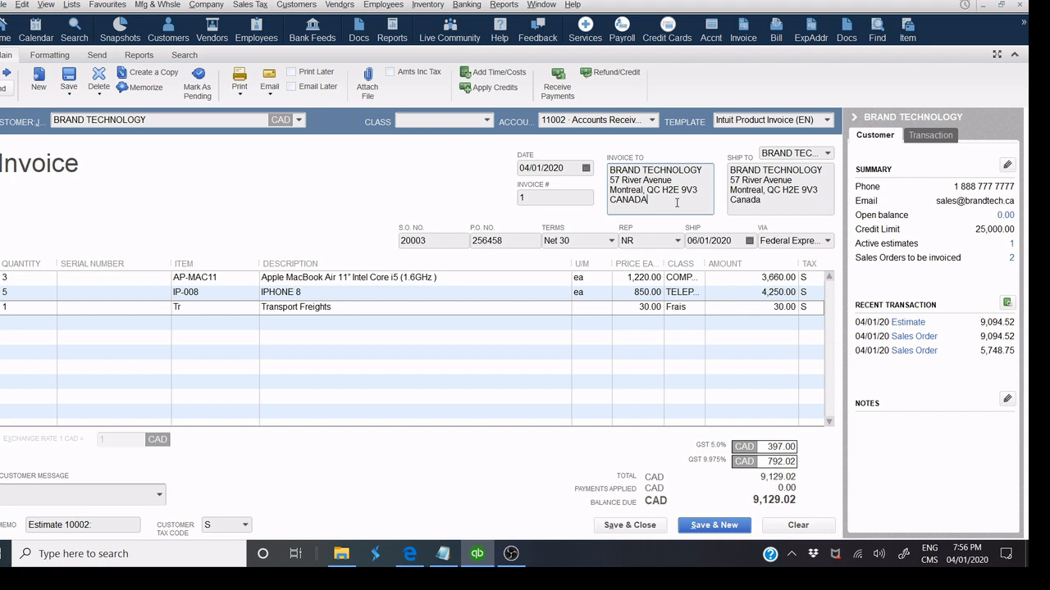
left_click(240, 94)
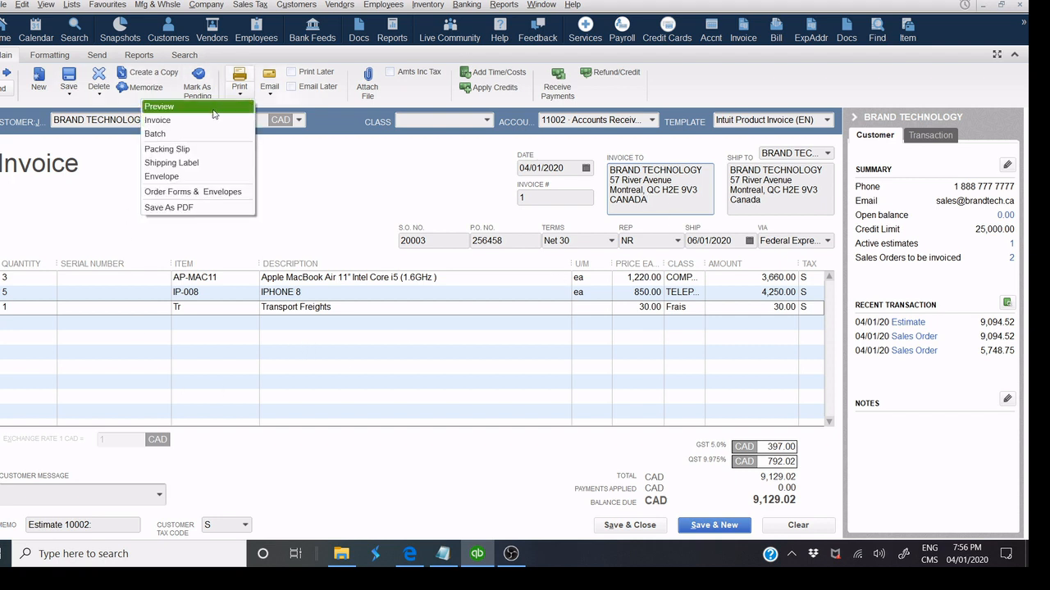
Preview the invoice, zooming on its header and the tax summary and total.
left_click(211, 107)
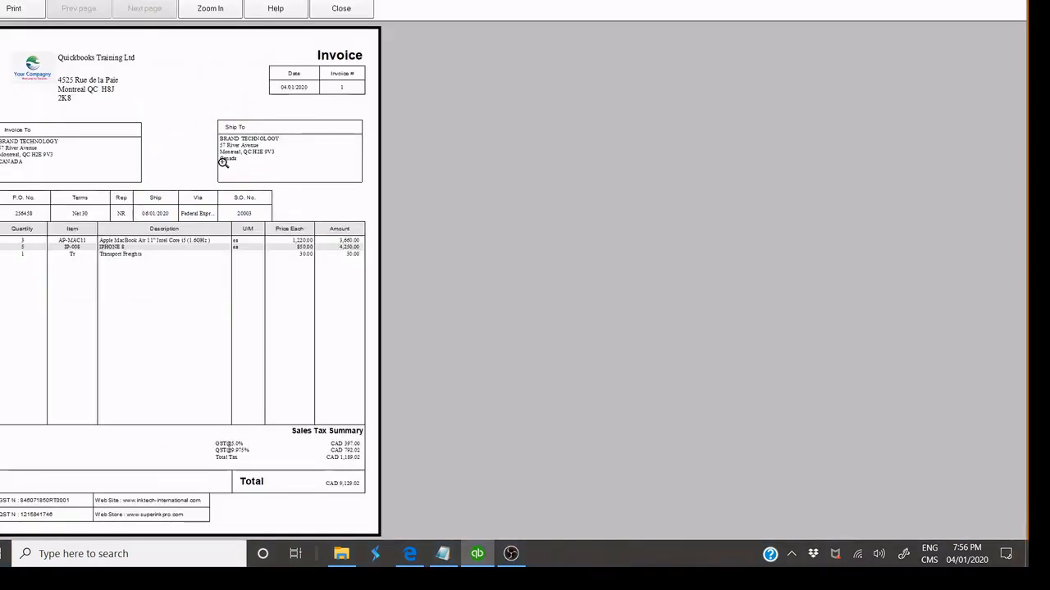
left_click(224, 163)
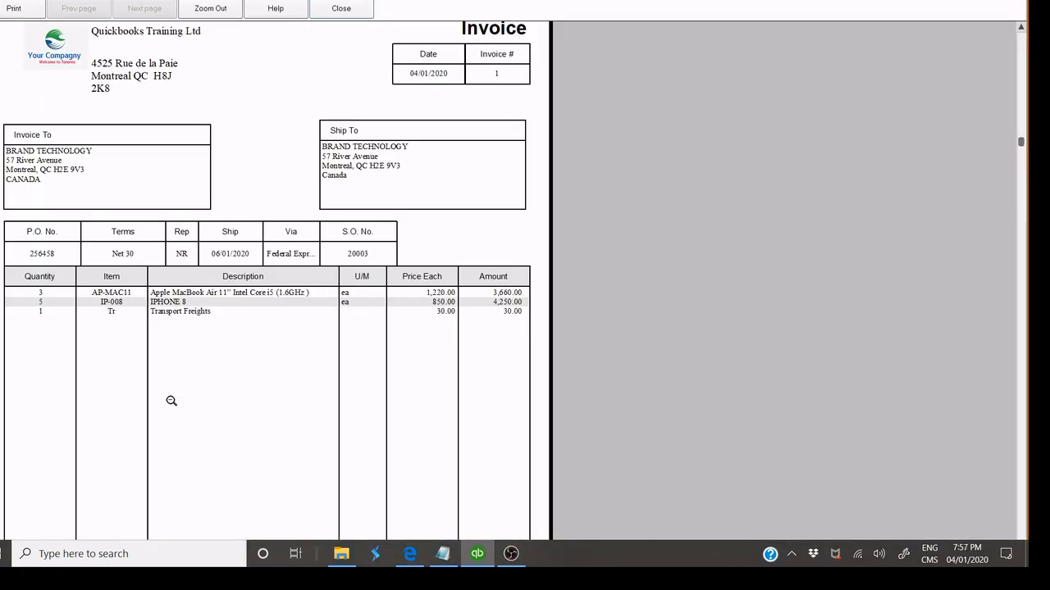
left_click(197, 411)
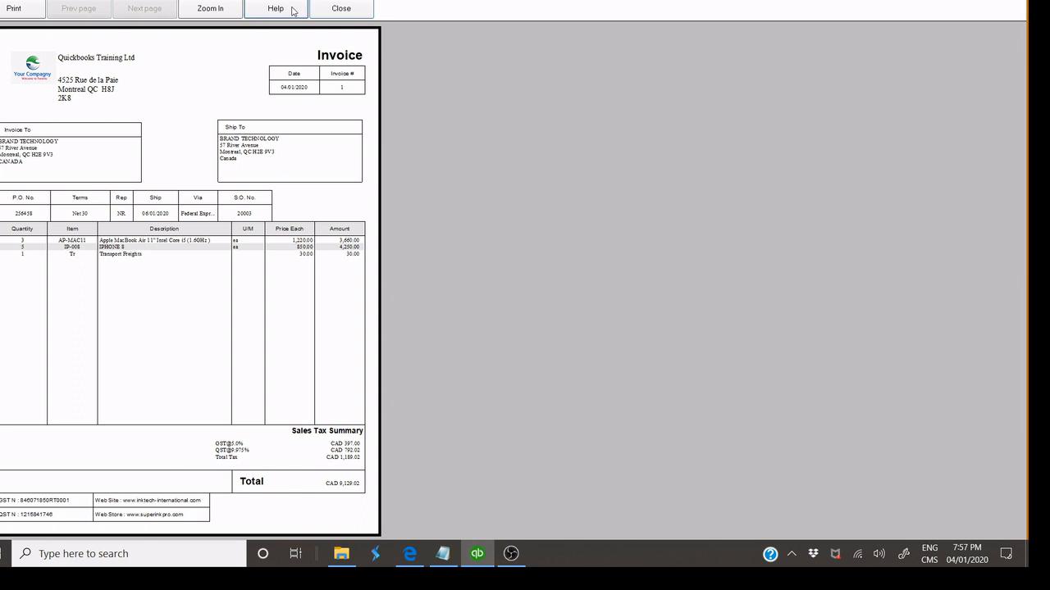
left_click(329, 438)
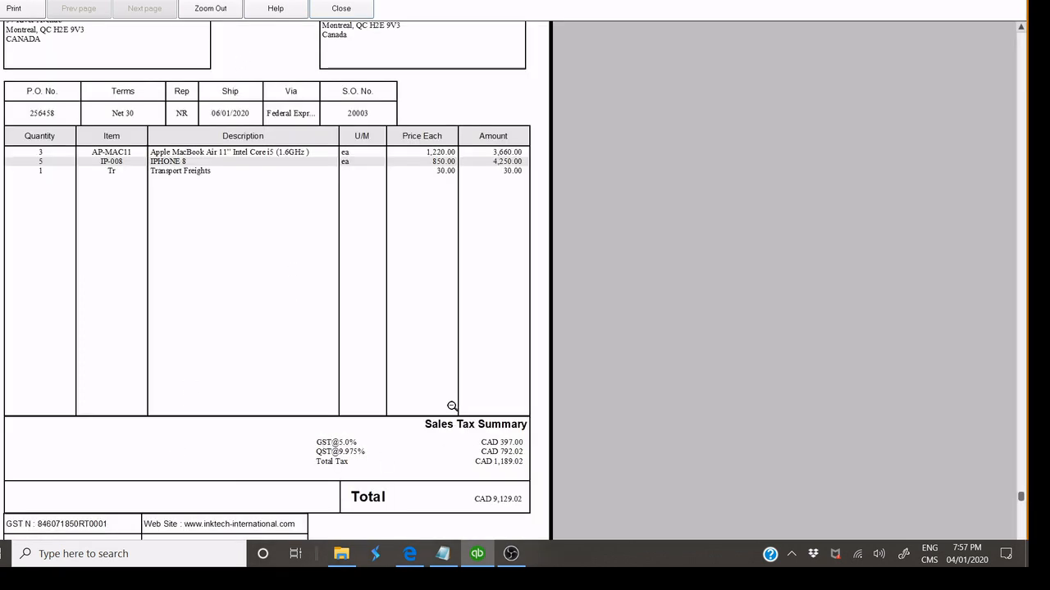
left_click(341, 10)
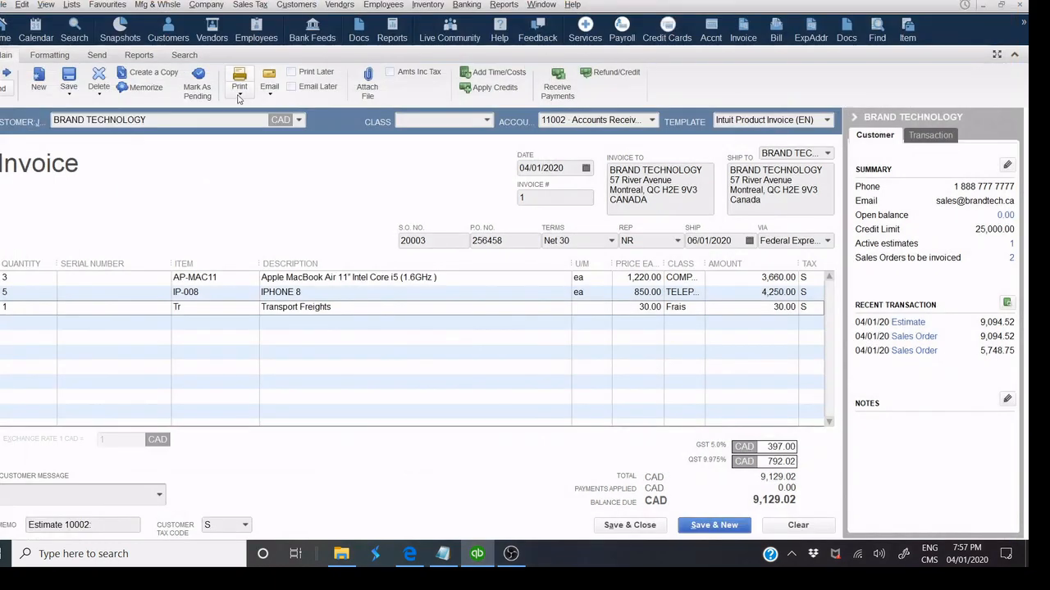
Check invoice number 1, then save and close the 9,129.02 invoice.
left_click(267, 96)
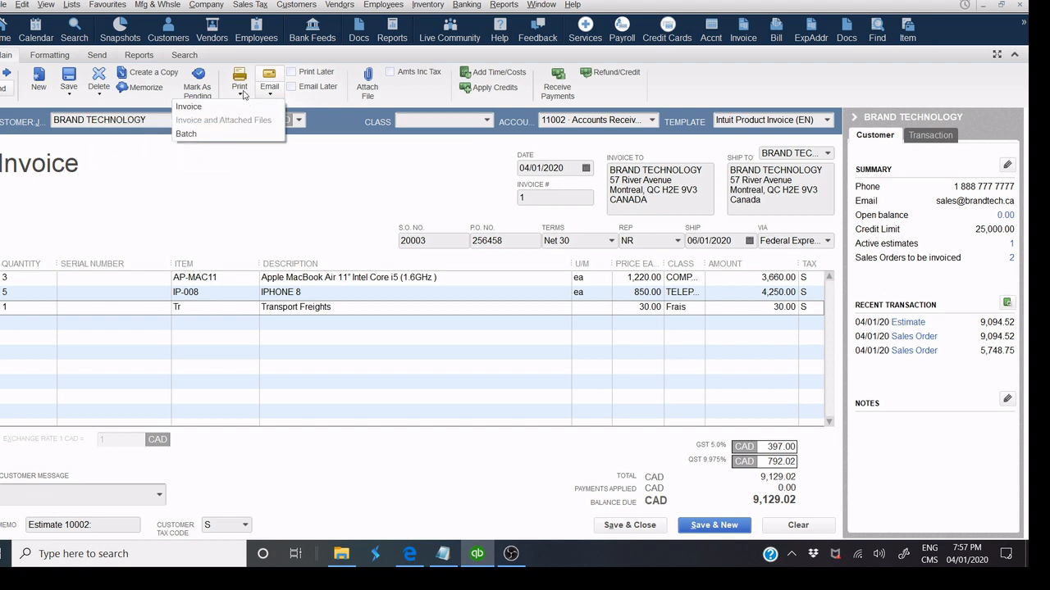
left_click(365, 169)
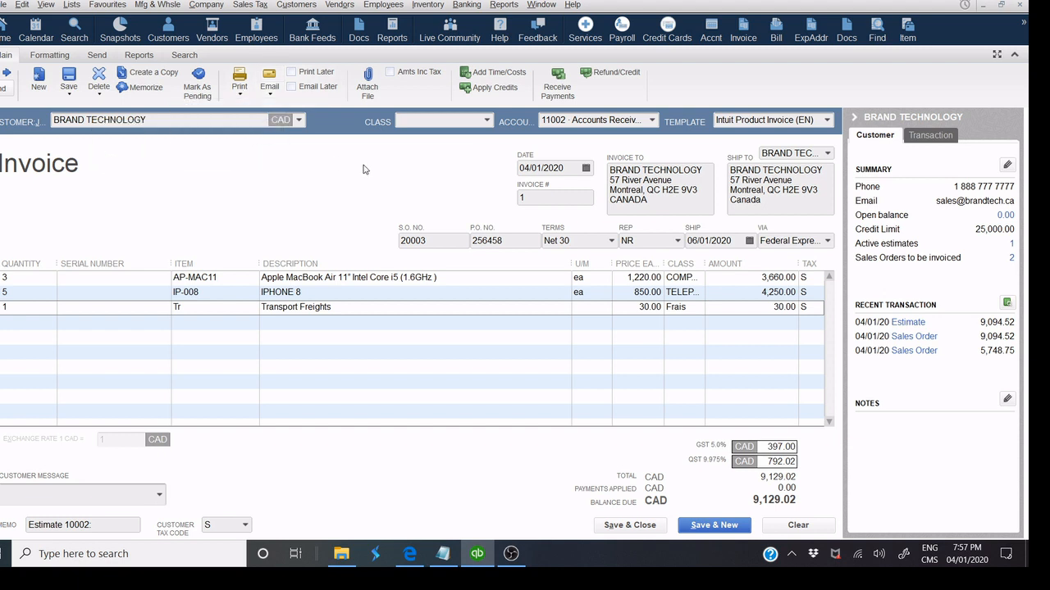
left_click(546, 197)
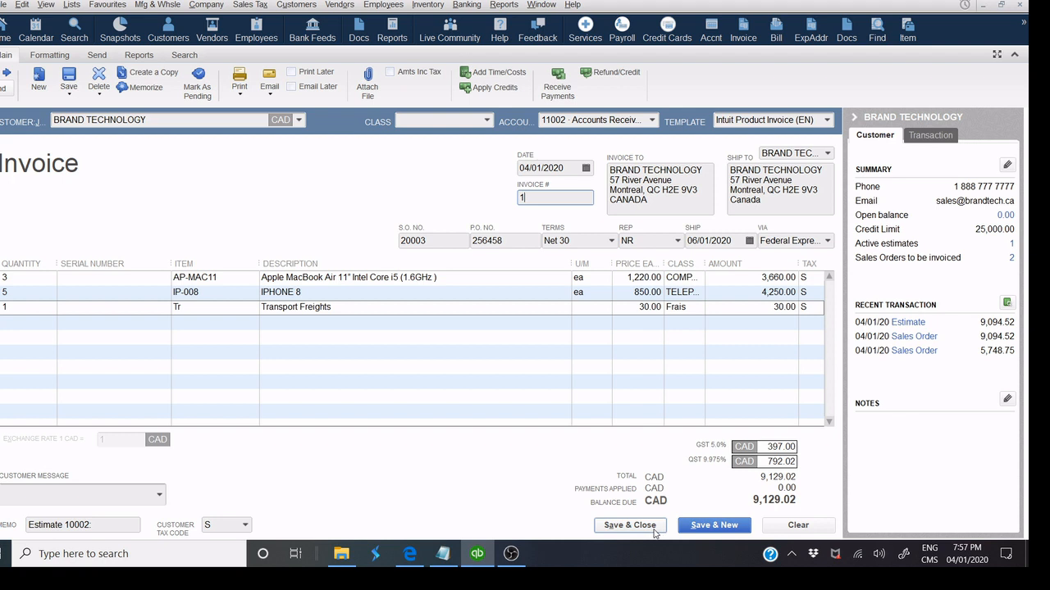
left_click(655, 532)
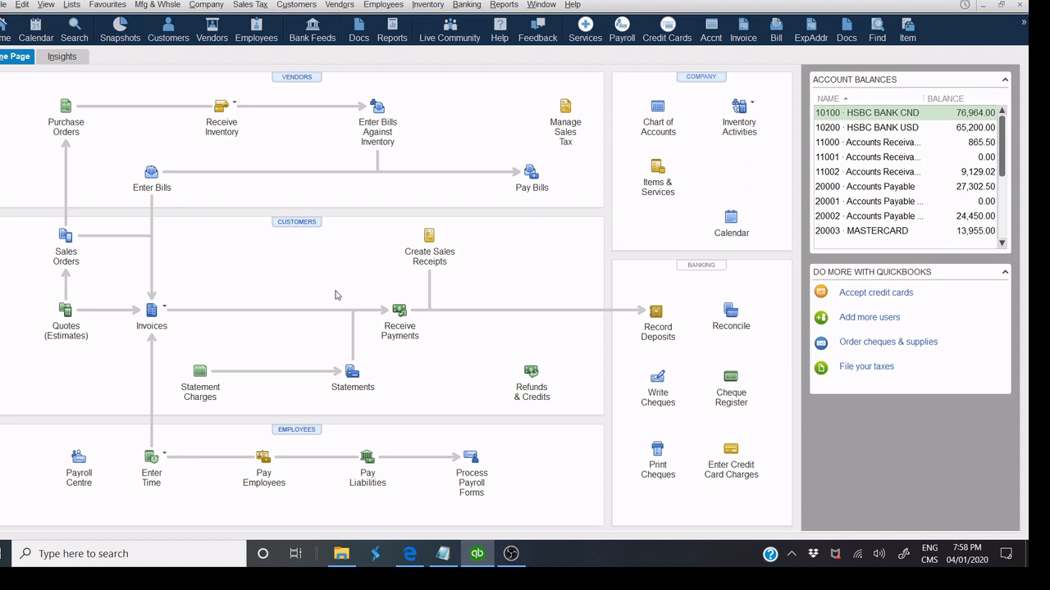
Create invoice 2 for BRAND TECHNOLOGY from open sales order 20004 for 5,748.75.
left_click(152, 311)
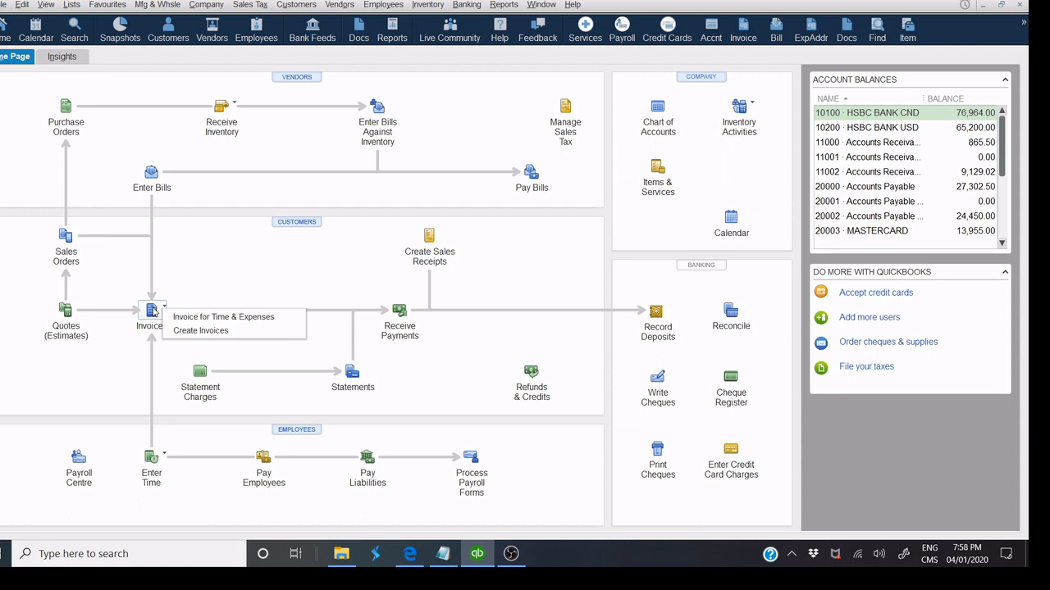
left_click(200, 330)
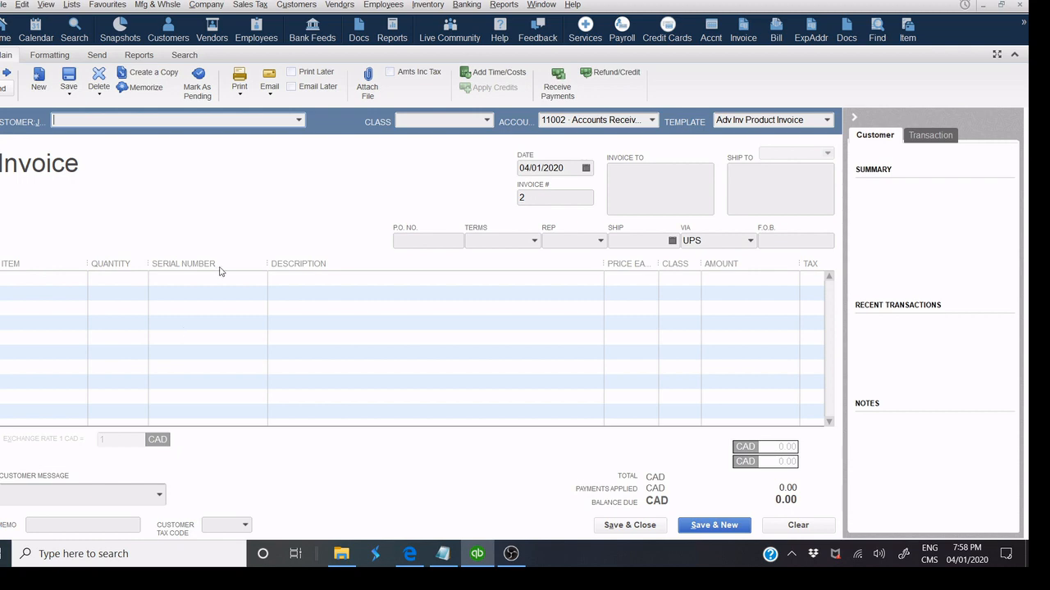
left_click(299, 119)
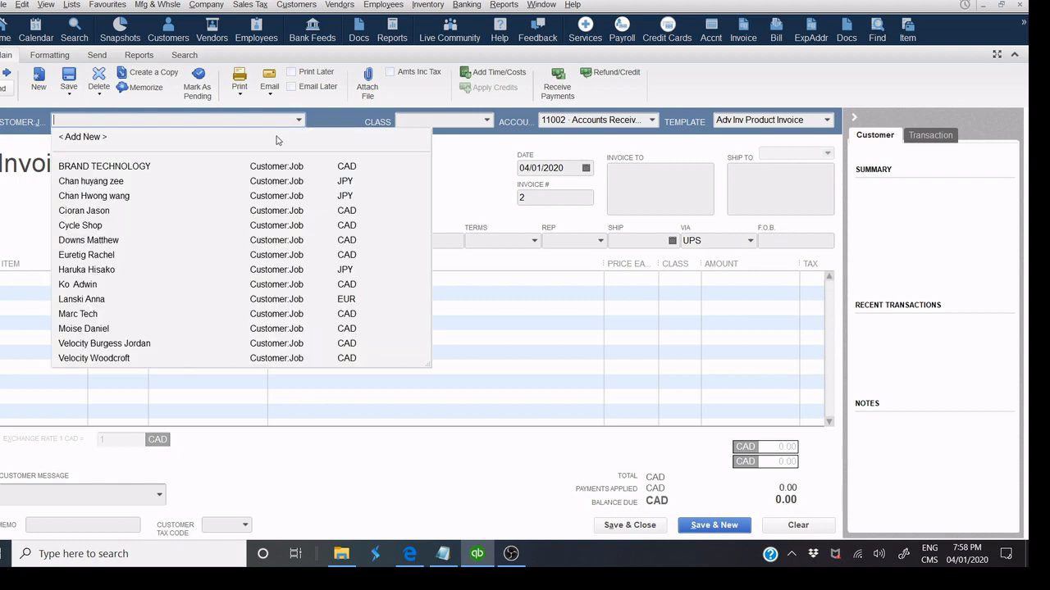
left_click(187, 166)
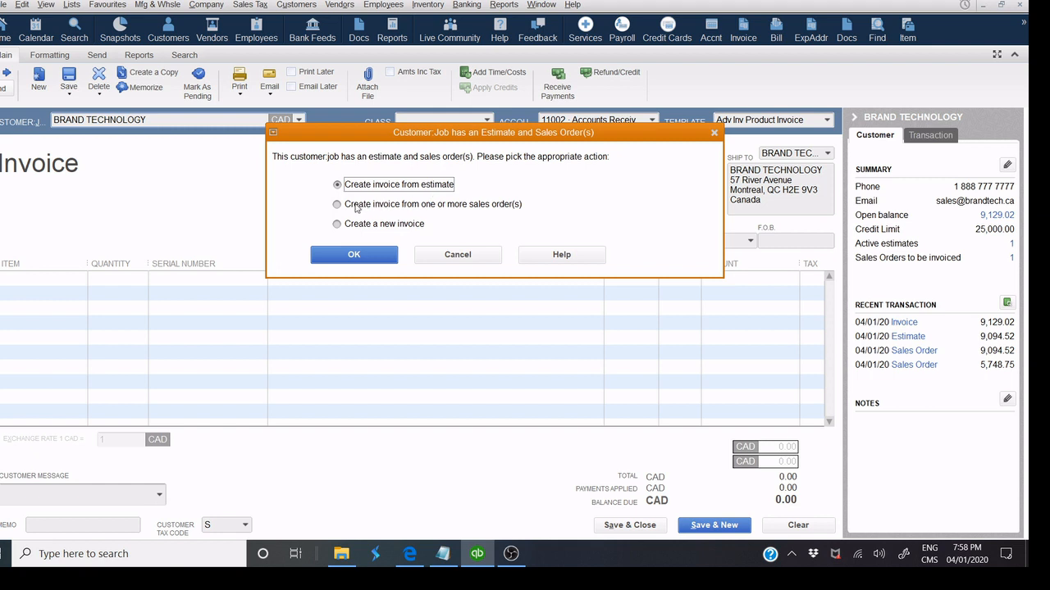
left_click(359, 205)
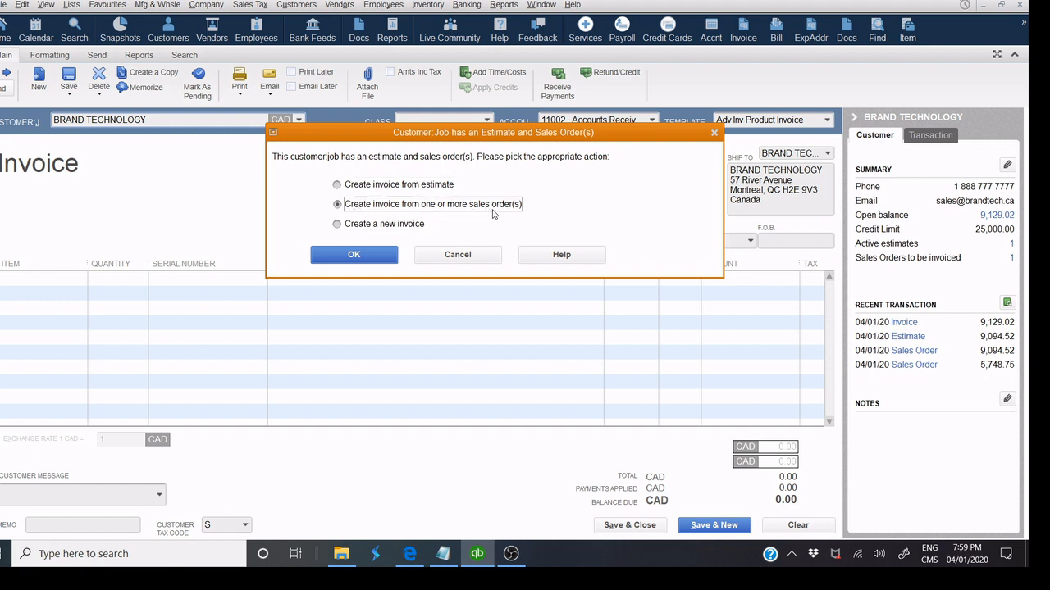
left_click(353, 256)
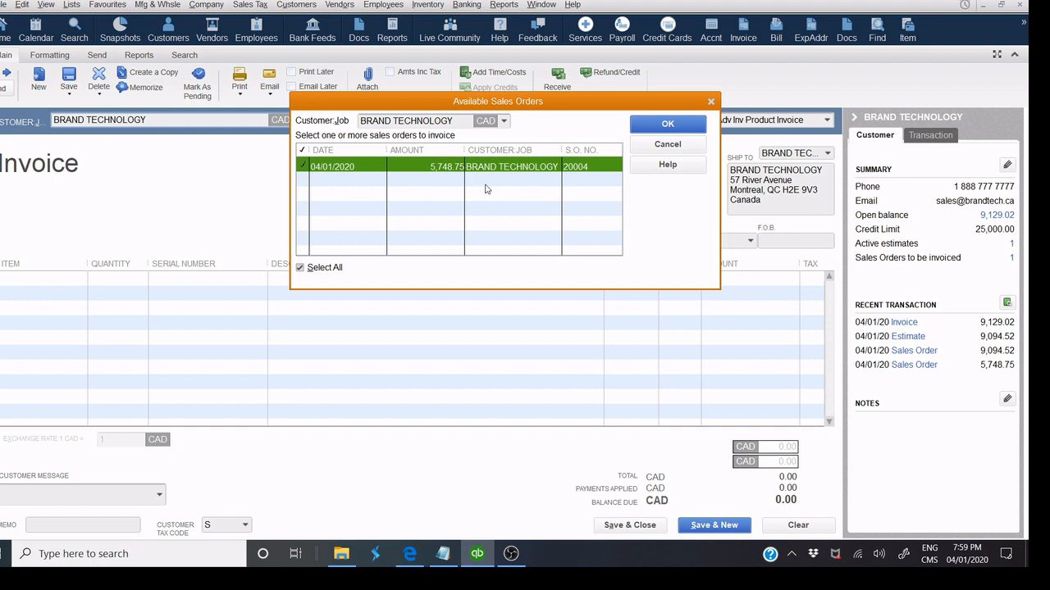
left_click(663, 127)
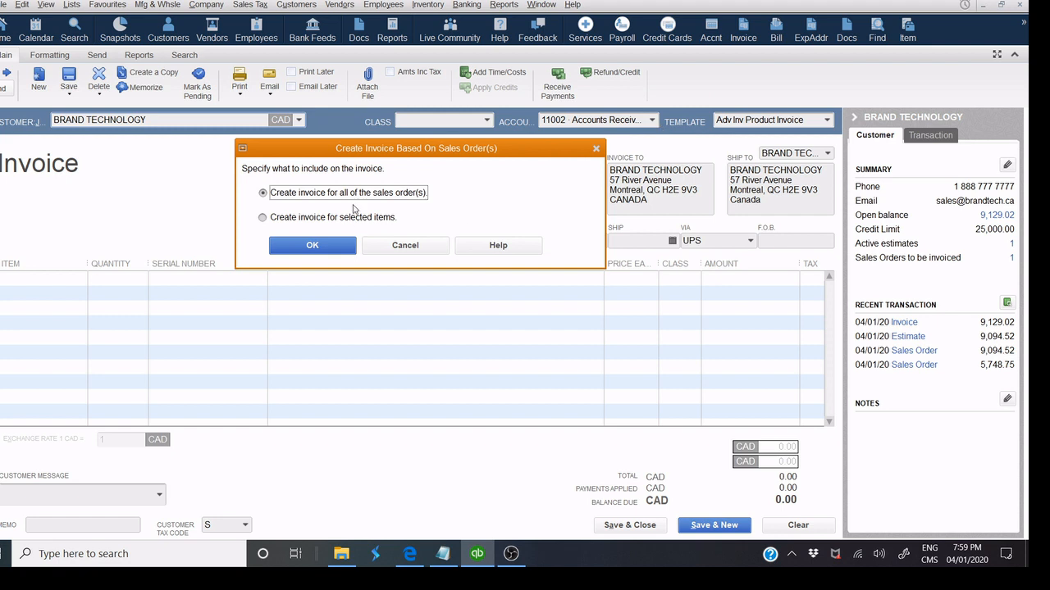
Invoice only 2 of the 4 LA-HP EliteBook laptops, totalling 2,874.38.
left_click_drag(387, 153, 498, 134)
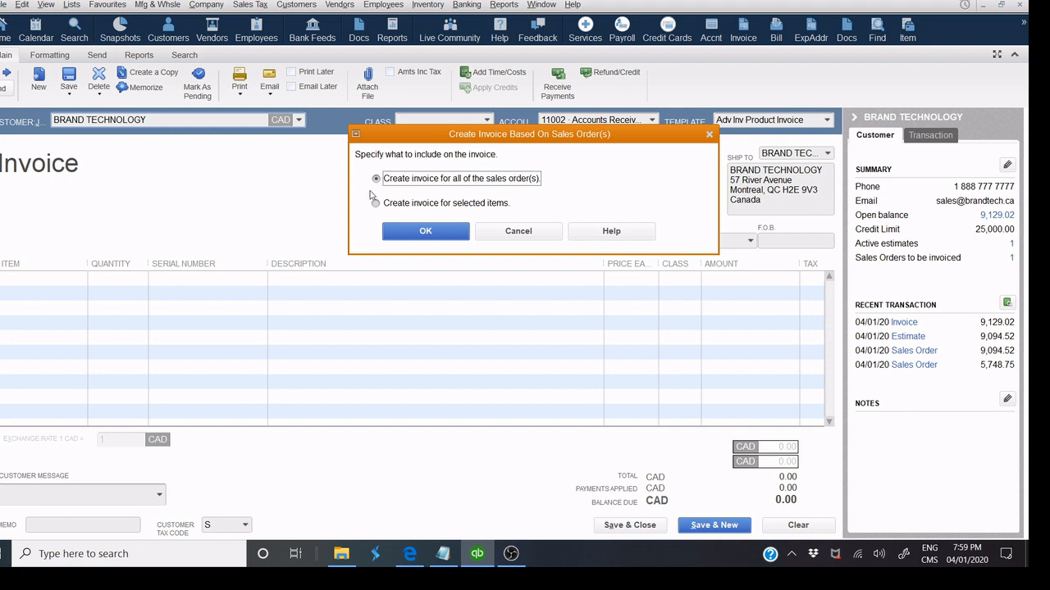
left_click(377, 205)
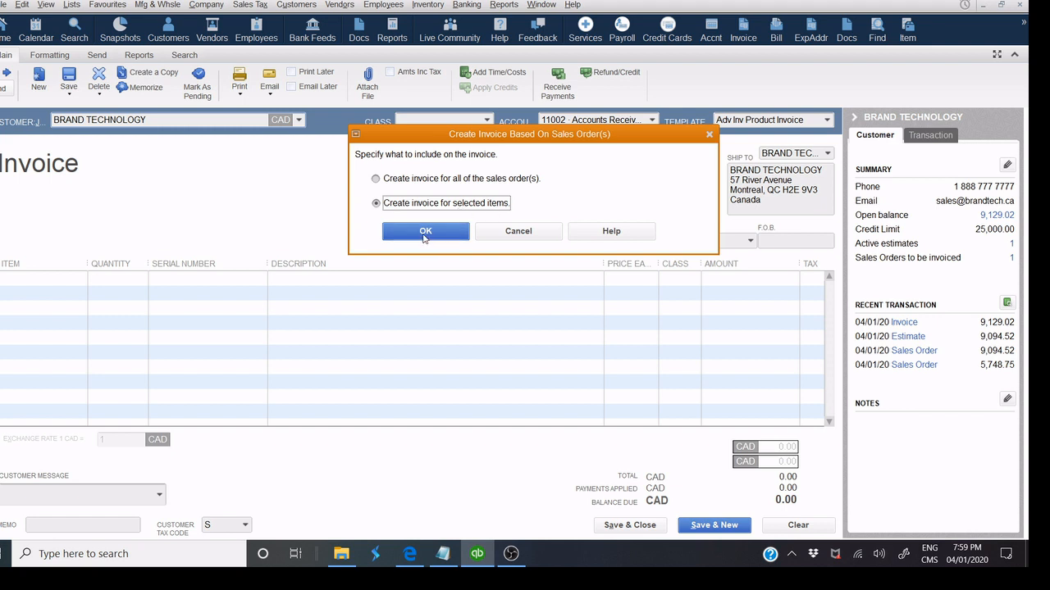
left_click(424, 233)
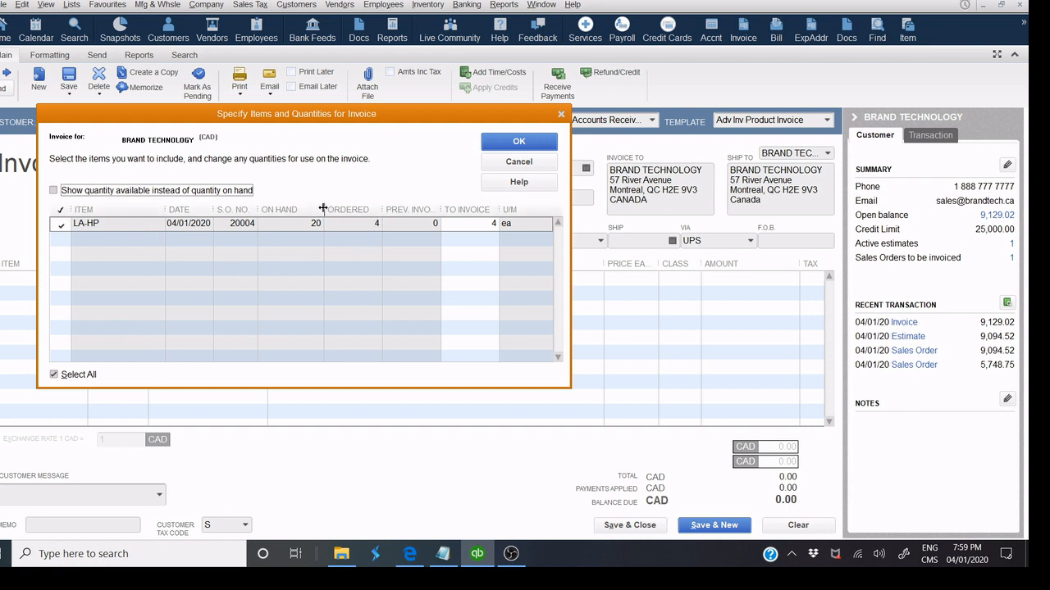
left_click_drag(324, 210, 270, 210)
left_click_drag(456, 223, 504, 223)
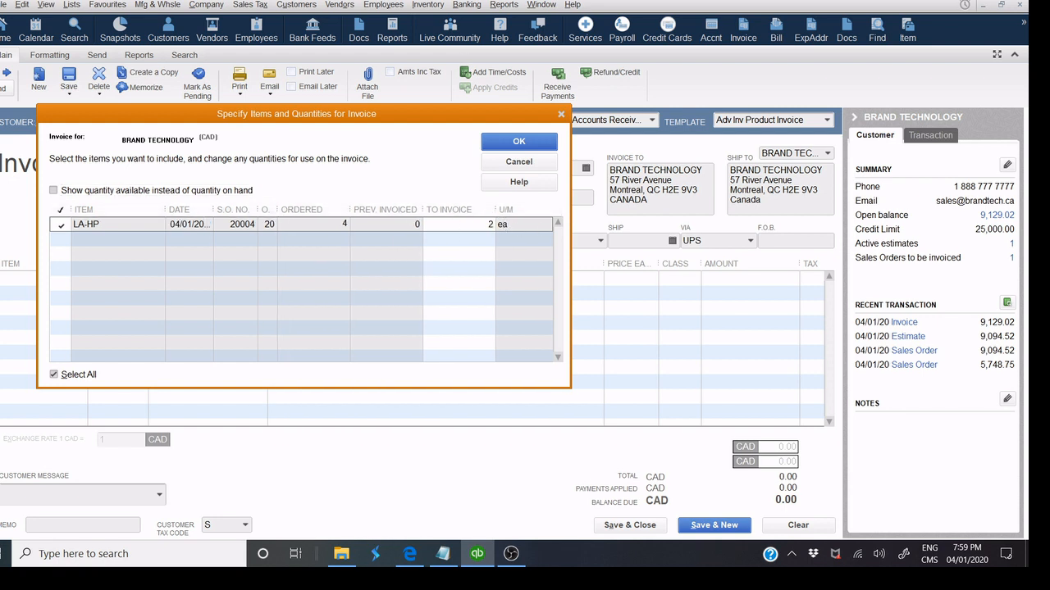
left_click(518, 145)
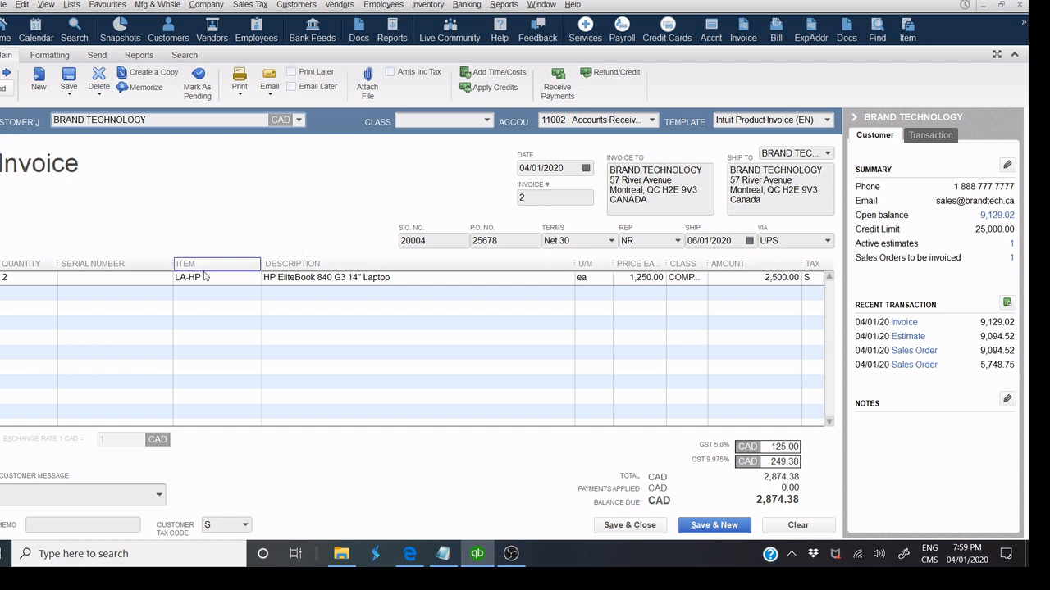
Print-preview invoice 2 for 2,874.38 CAD, then save and close it.
left_click(241, 95)
left_click(233, 106)
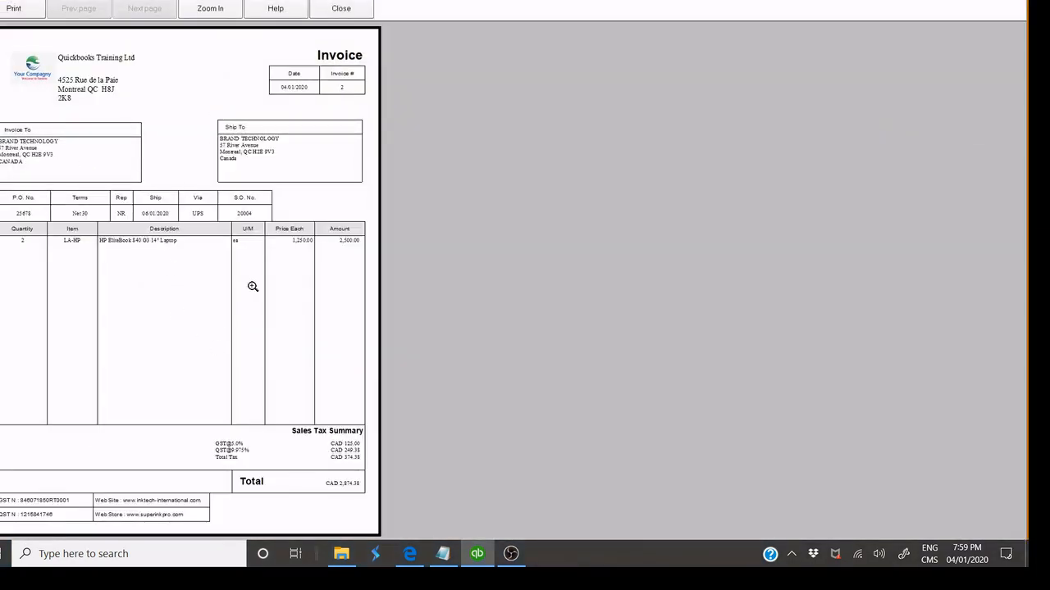
left_click(315, 10)
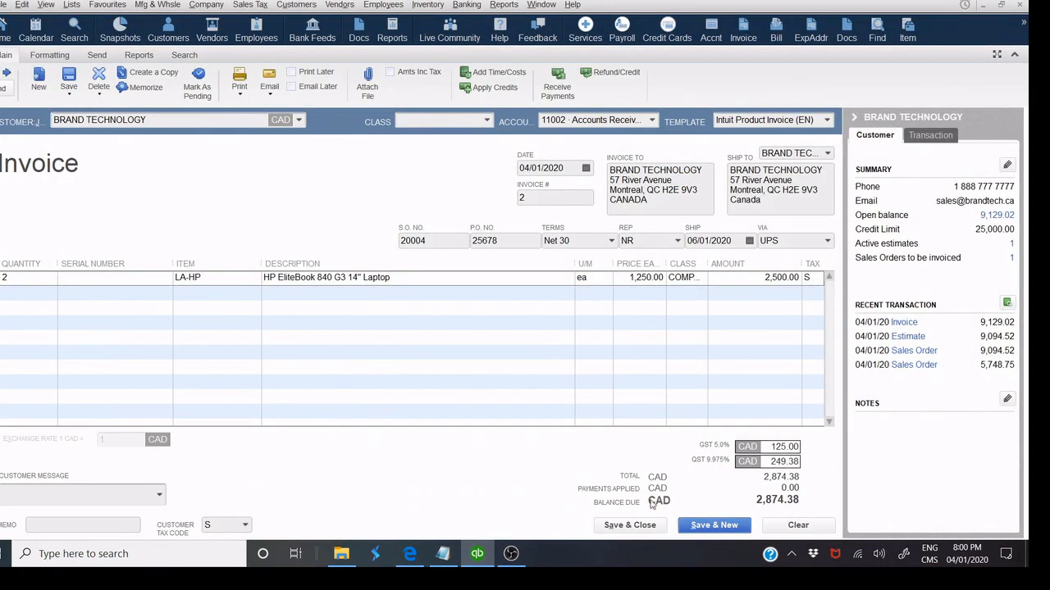
left_click(648, 526)
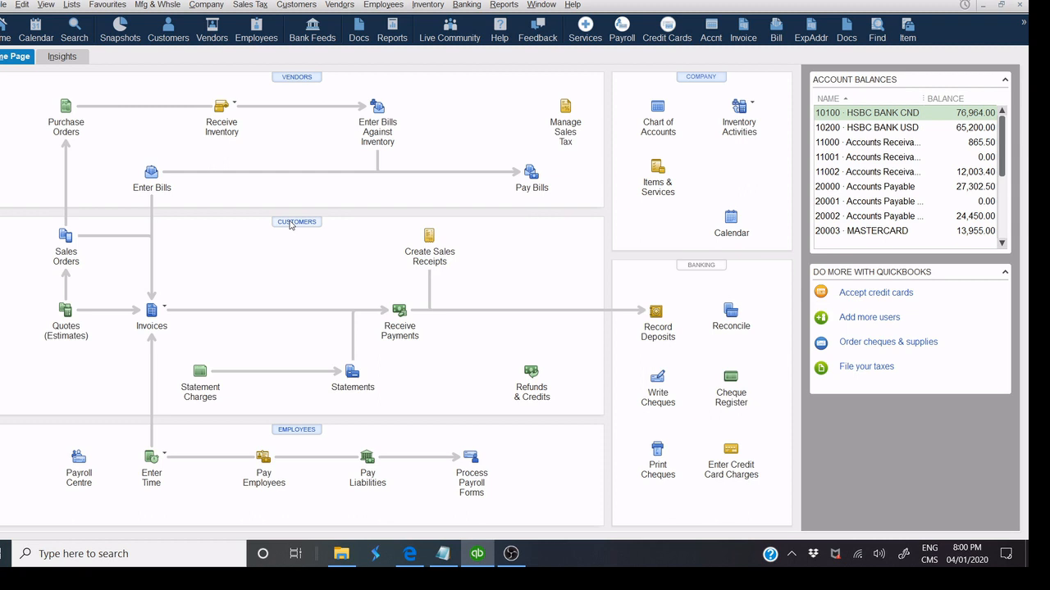
From the Customer Centre, open BRAND TECHNOLOGY's sales order 20004 (2 invoiced, 2 backordered).
left_click(293, 222)
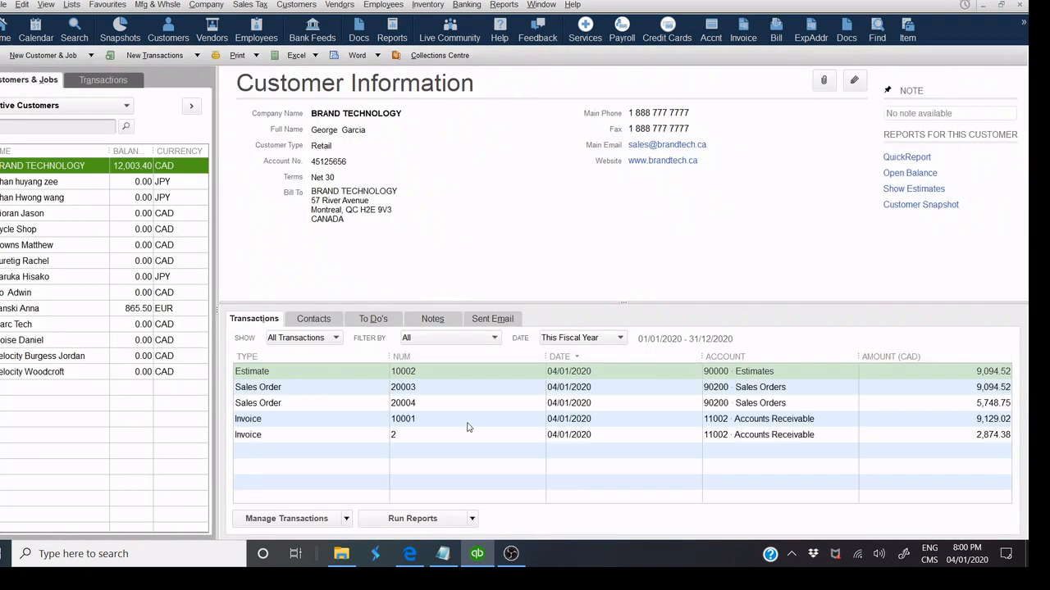
left_click(410, 393)
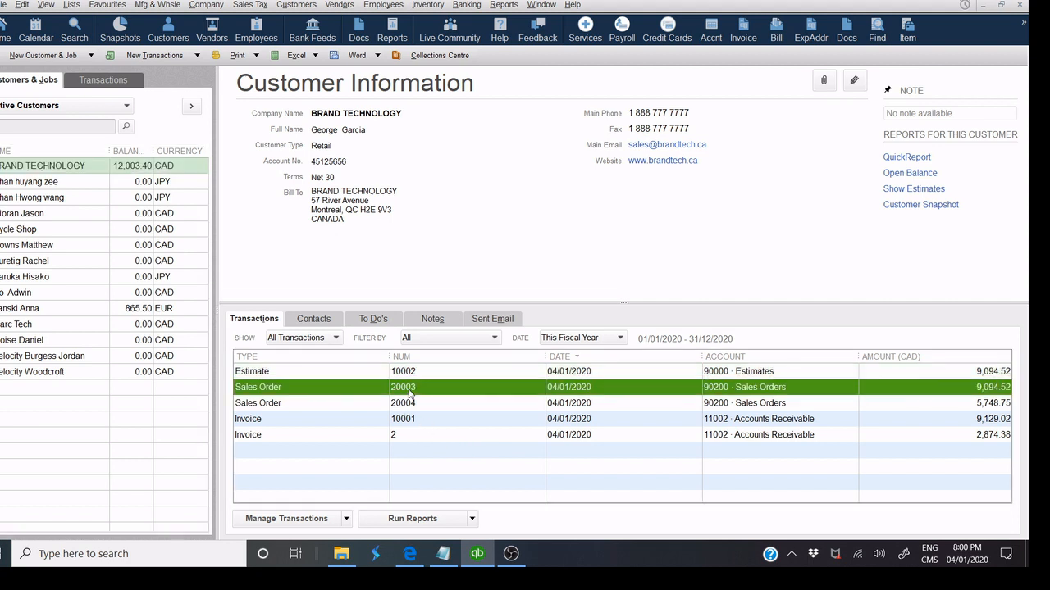
double_click(419, 402)
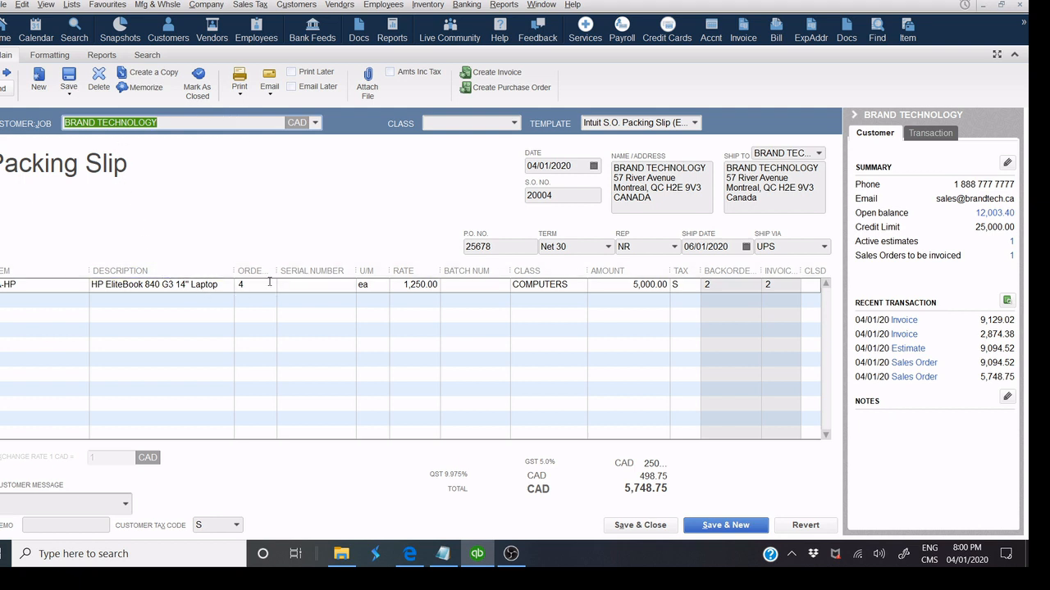
Widen the ORDERED and BACKORDERED columns on sales order 20004 so both headings show fully.
left_click_drag(276, 270, 302, 274)
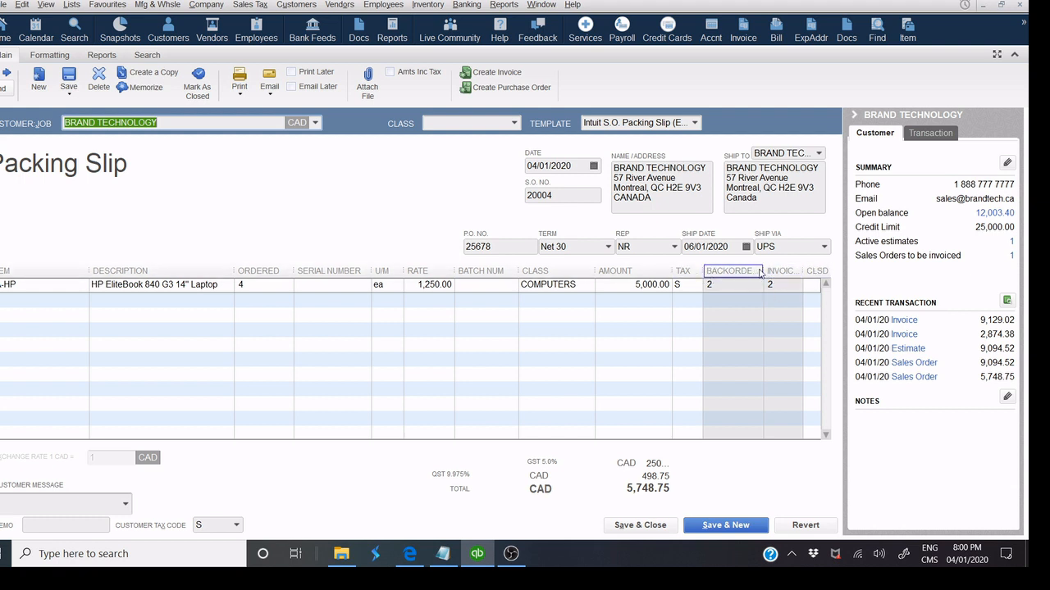
left_click_drag(763, 271, 769, 273)
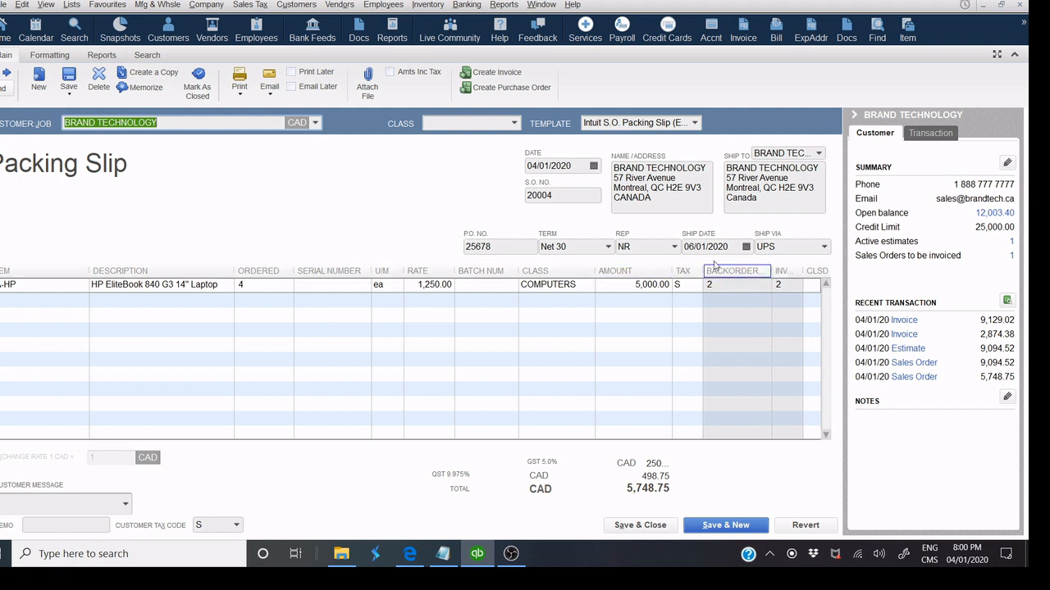
left_click(240, 90)
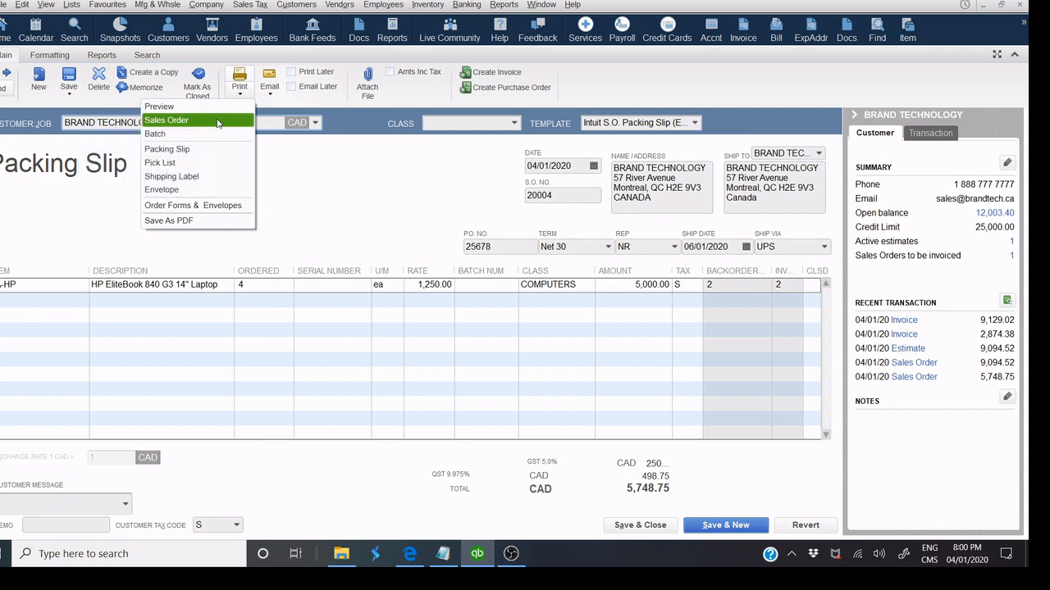
left_click(212, 108)
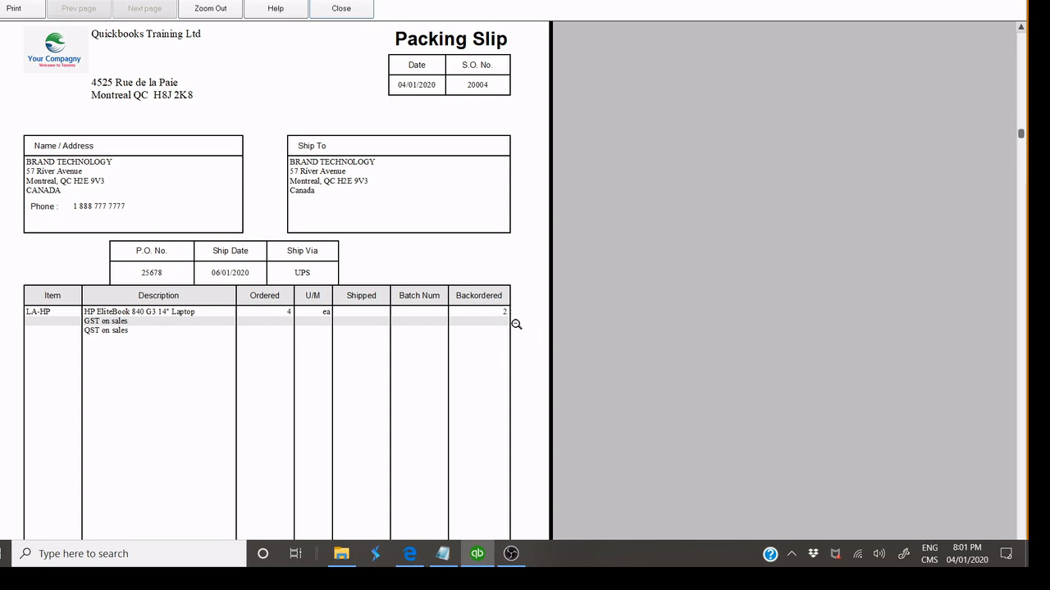
left_click(339, 10)
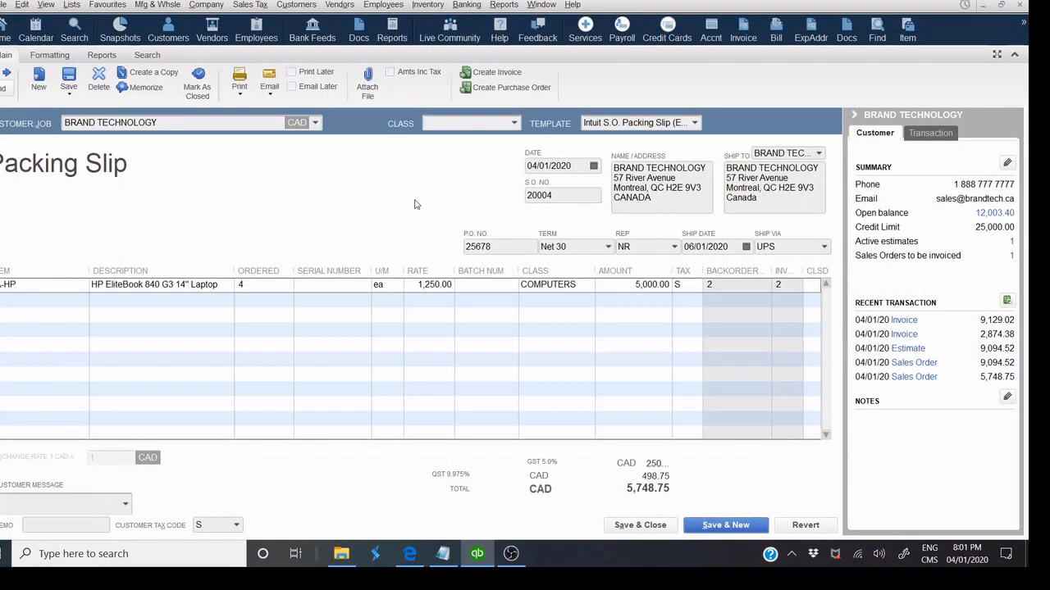
Save sales order 20004, reopen it from the transactions list, and start an invoice from it.
left_click(633, 525)
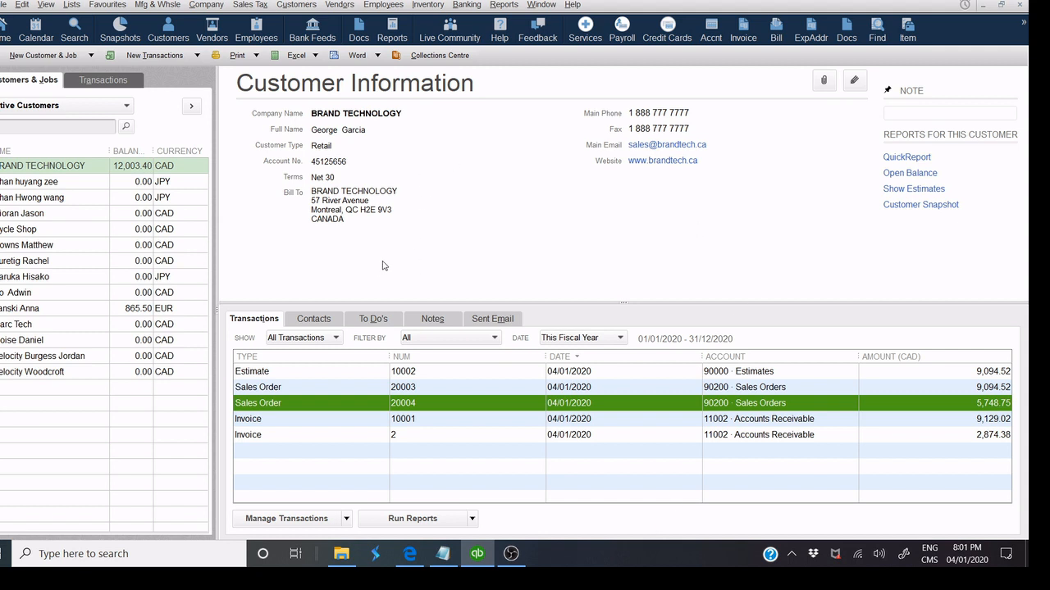
left_click(303, 386)
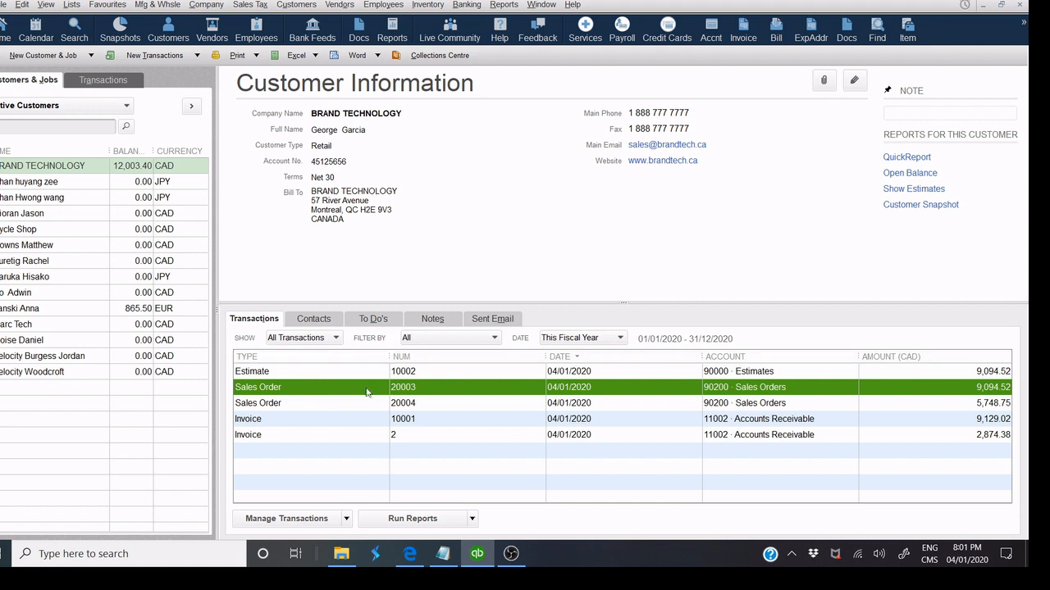
left_click(385, 407)
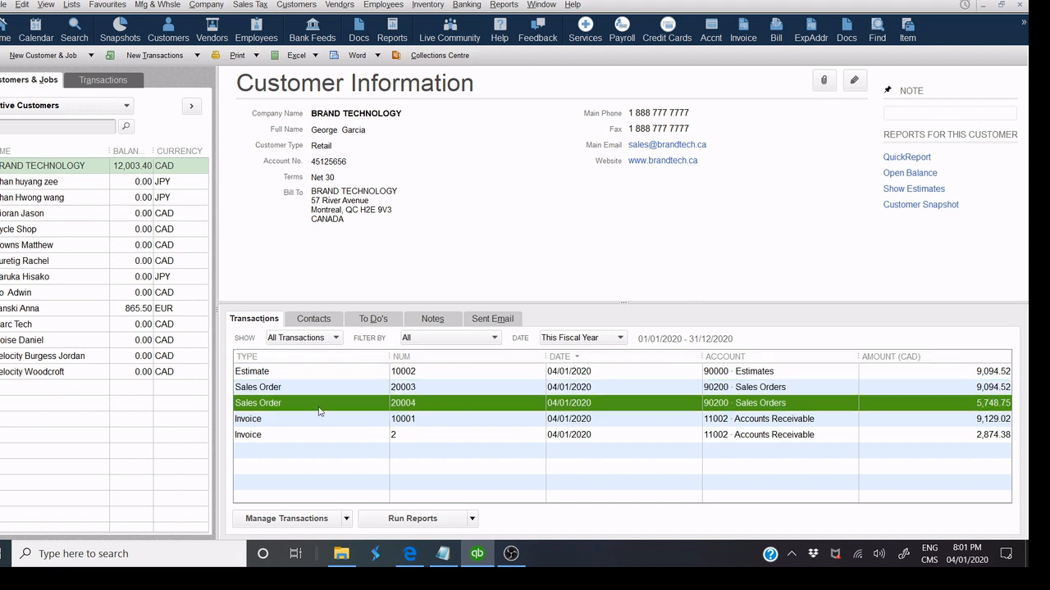
double_click(412, 407)
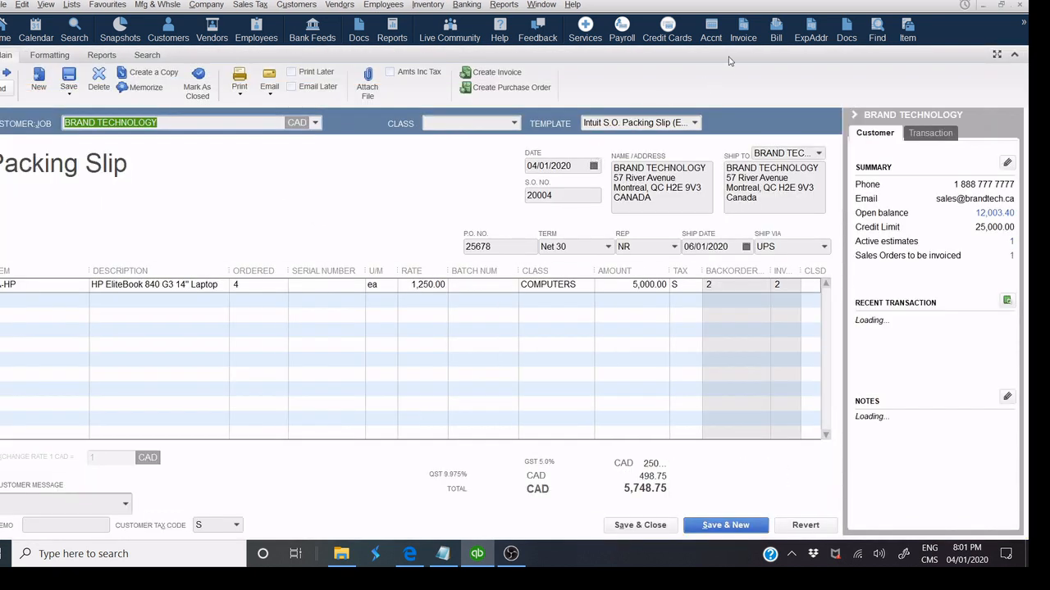
left_click(486, 79)
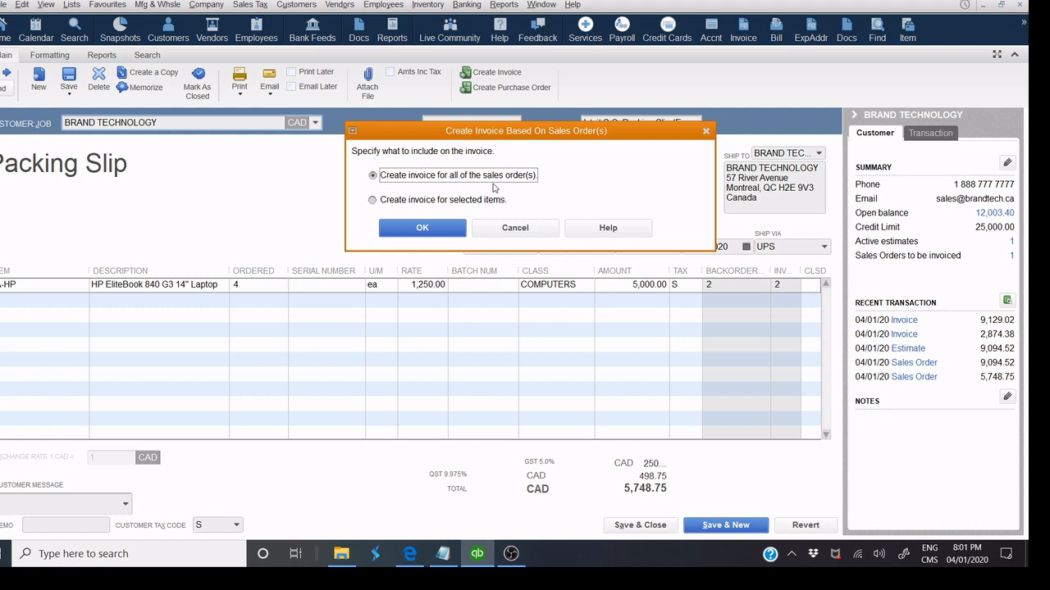
Invoice both HP EliteBook laptops from sales order 20004 for 2,874.38, preview it, and save.
left_click(422, 227)
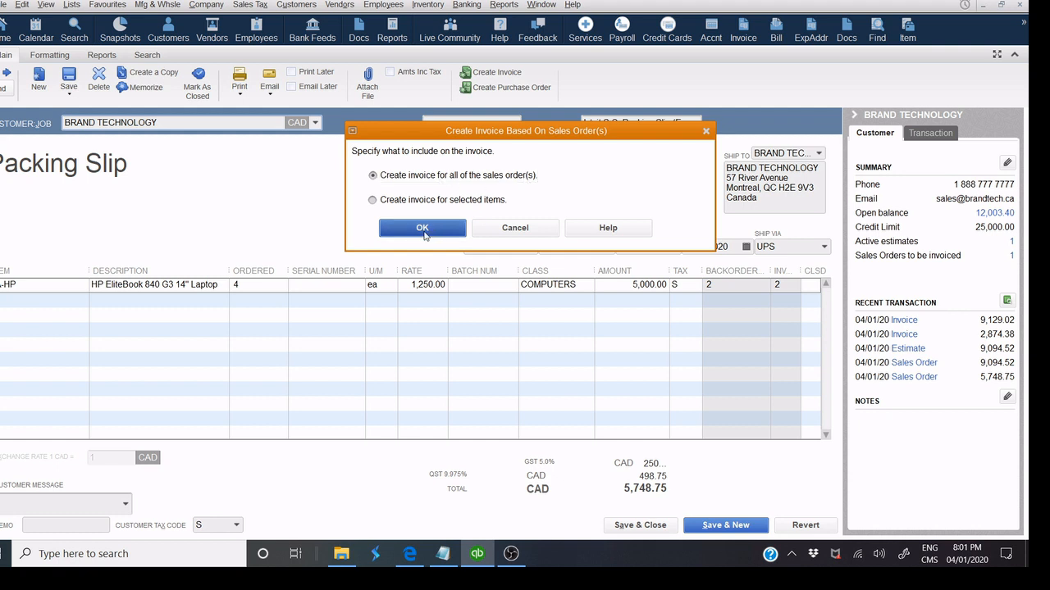
left_click(503, 154)
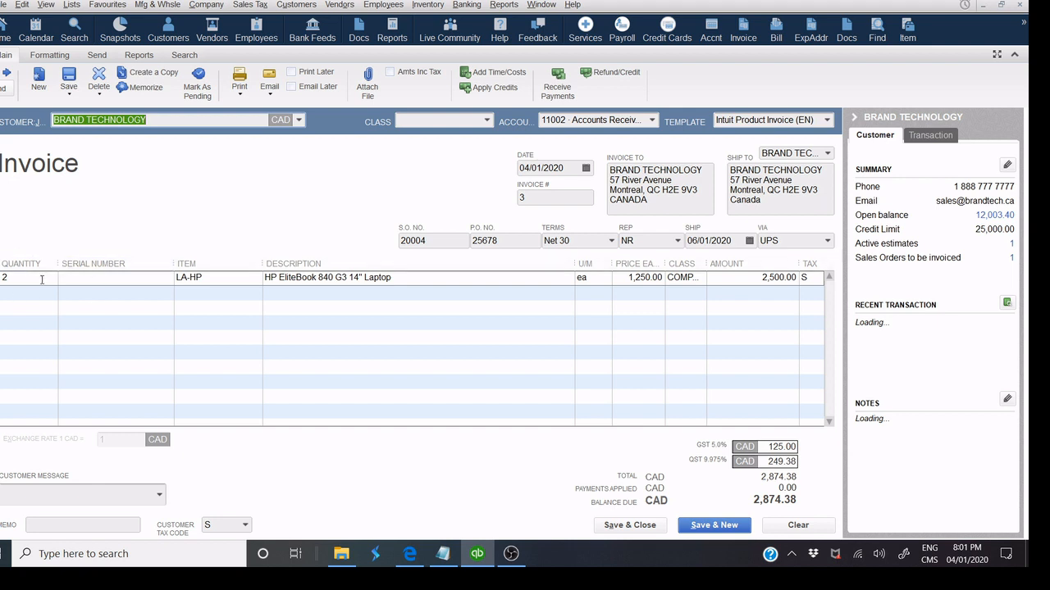
left_click(269, 89)
left_click(240, 89)
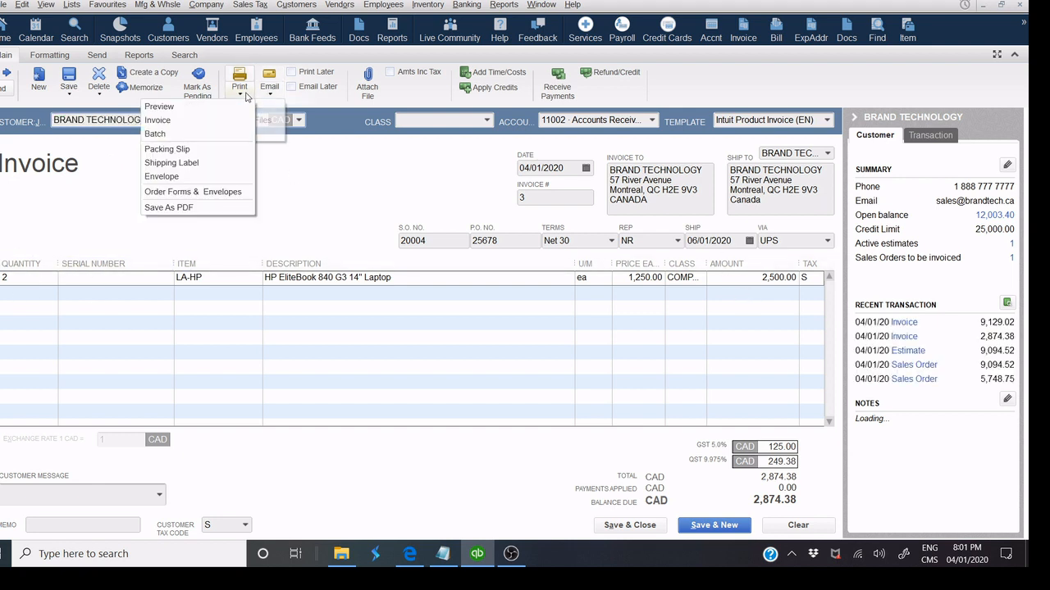
left_click(220, 115)
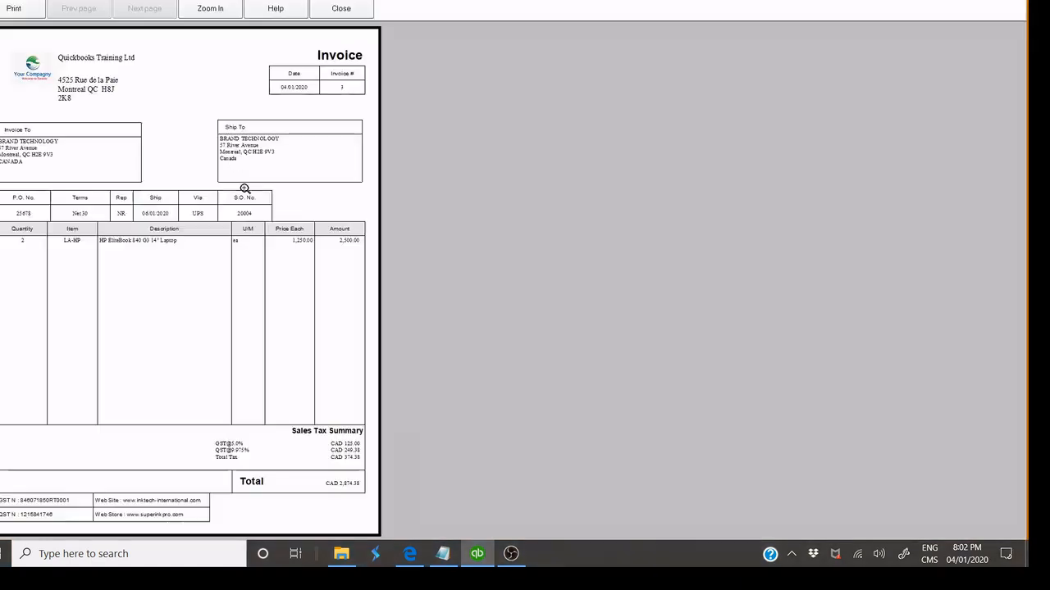
left_click(249, 232)
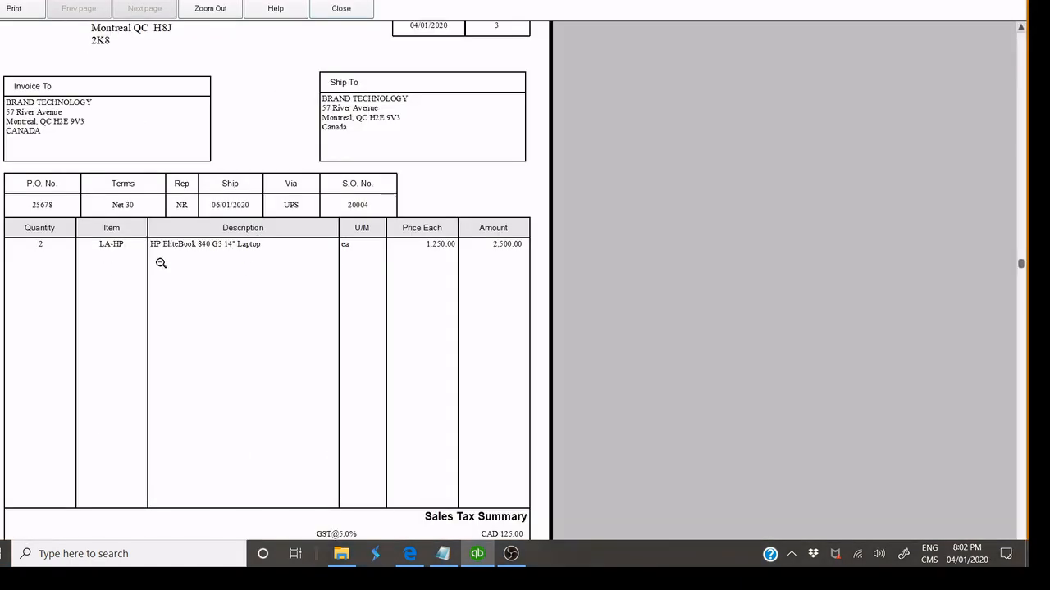
left_click(318, 5)
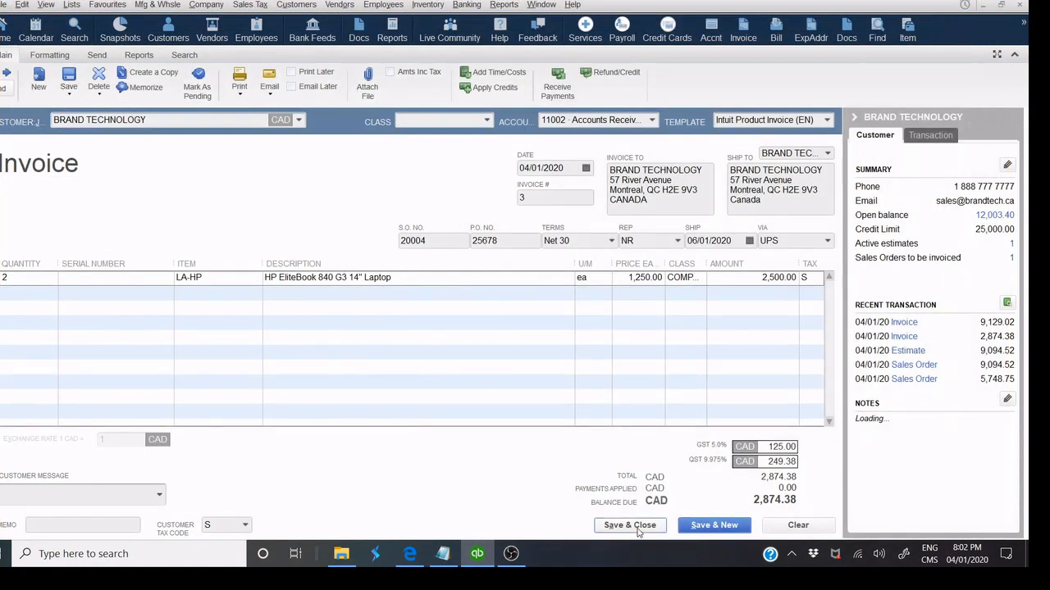
left_click(637, 529)
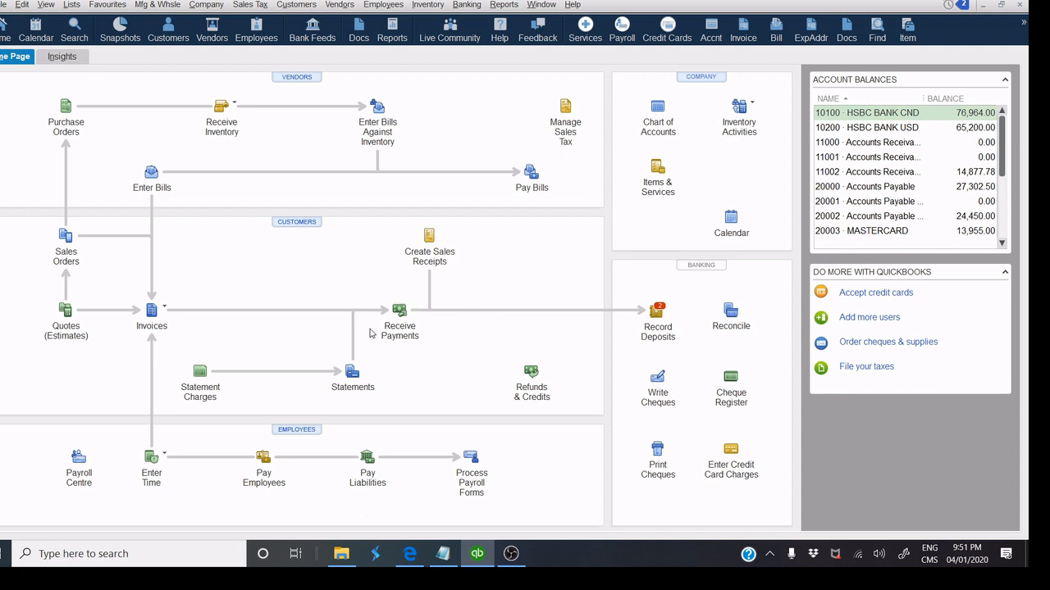
Start a BRAND TECHNOLOGY payment in Receive Payments, then discard it unrecorded.
left_click(400, 312)
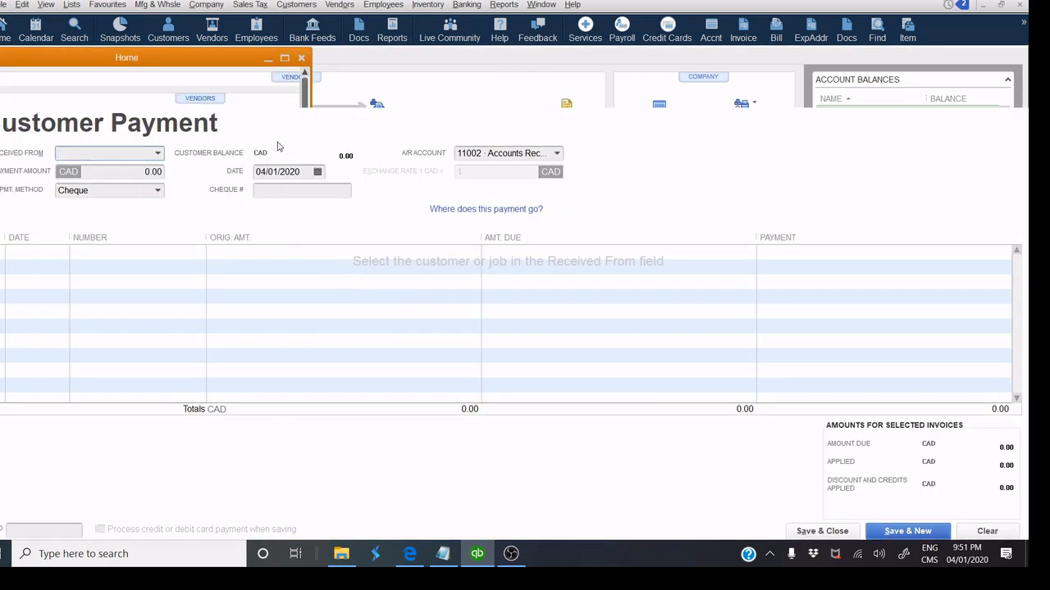
left_click(161, 155)
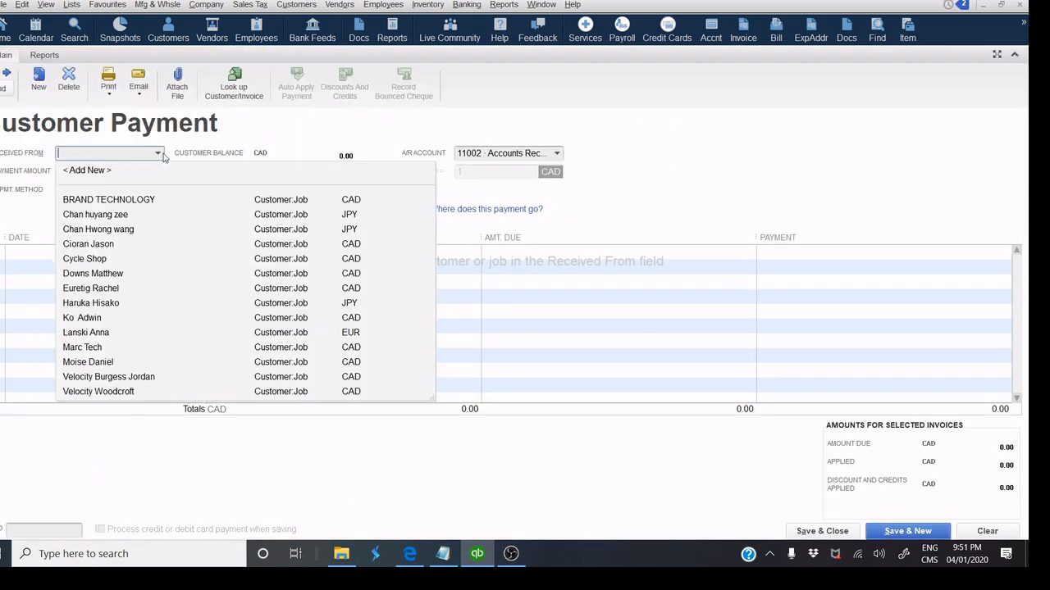
left_click(109, 201)
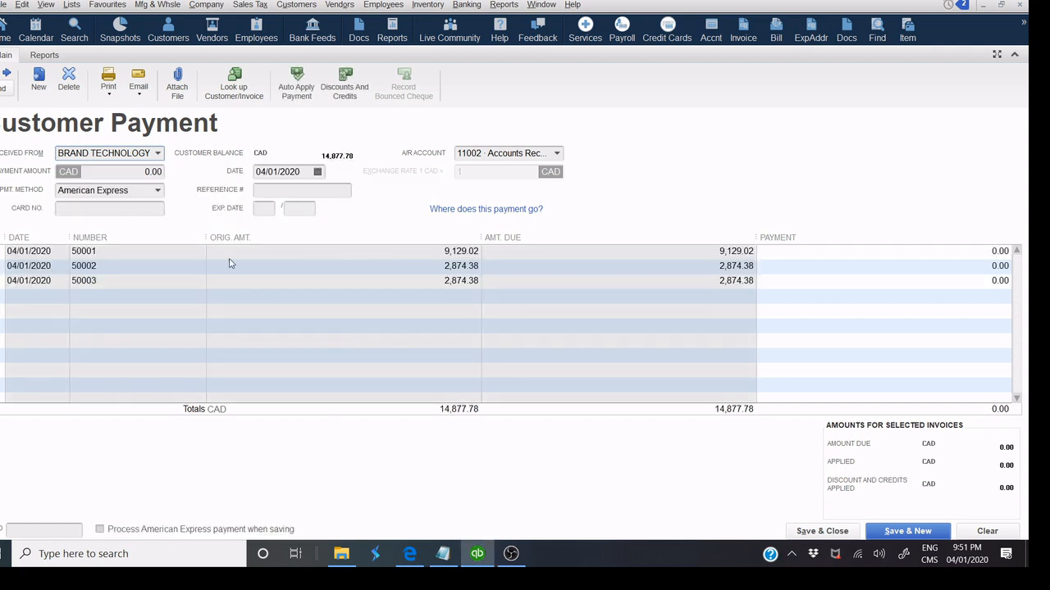
left_click(1021, 6)
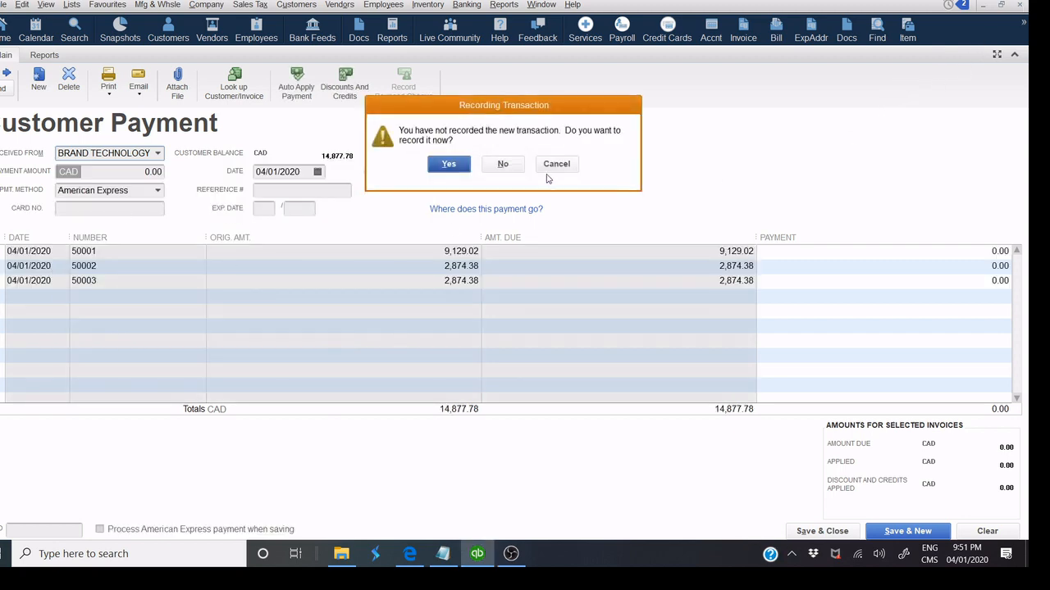
left_click(503, 168)
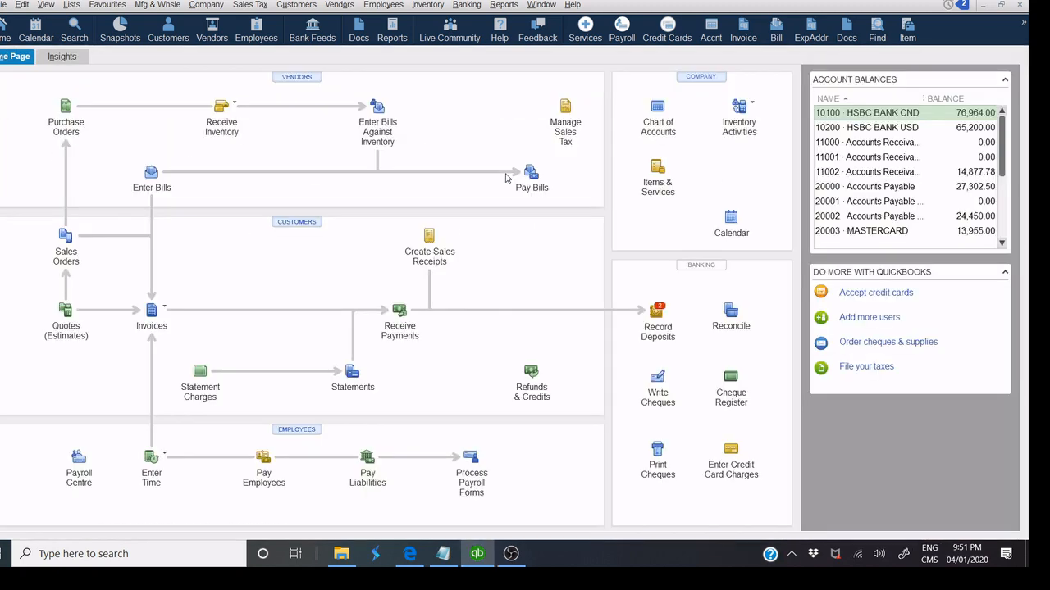
From the Customer Centre, start a new payment for BRAND TECHNOLOGY listing invoices 50001–50003.
left_click(305, 223)
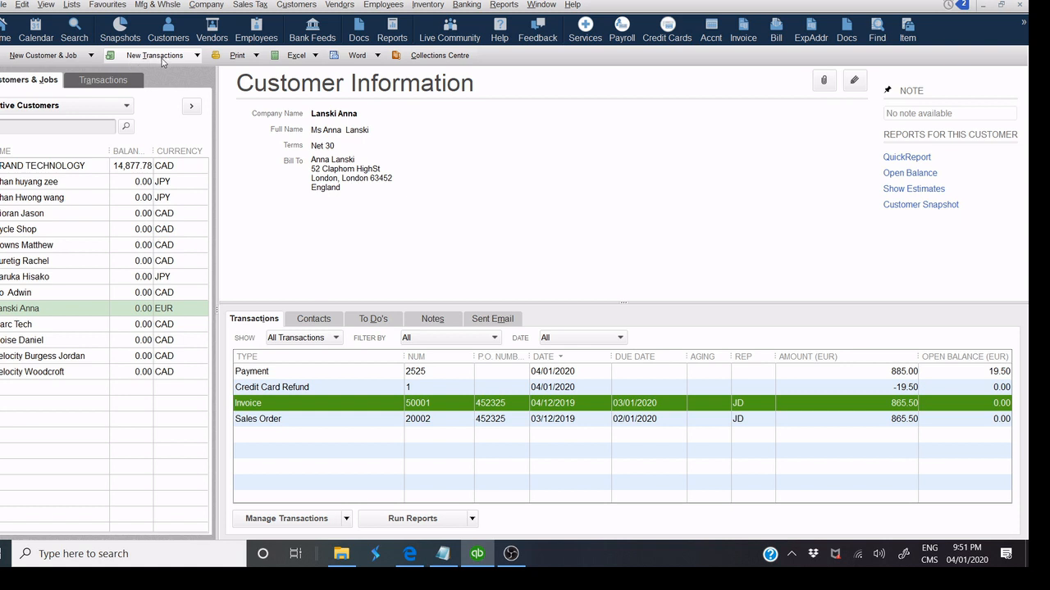
left_click(164, 57)
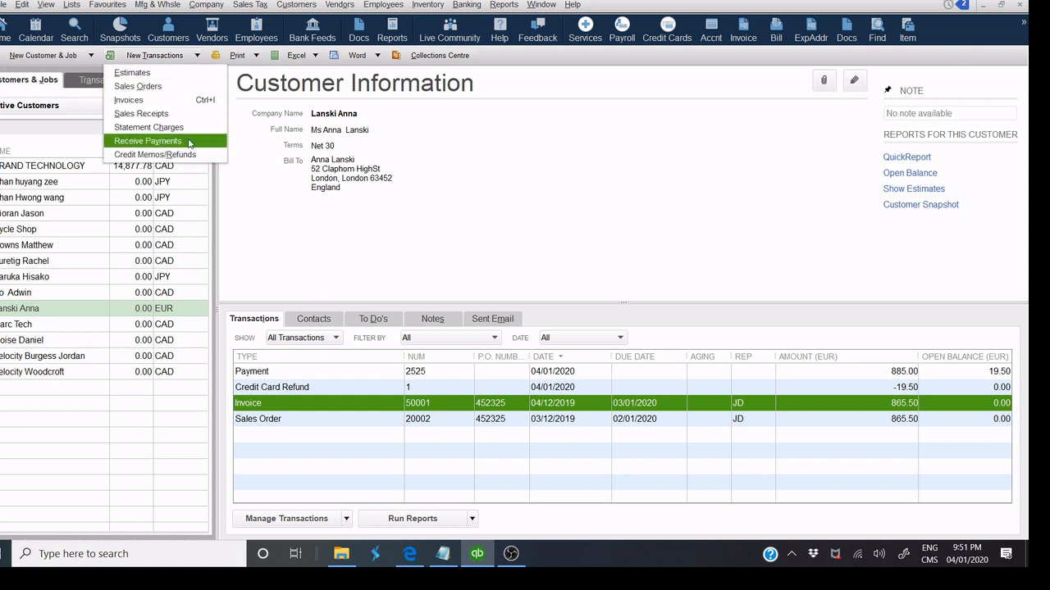
left_click(189, 144)
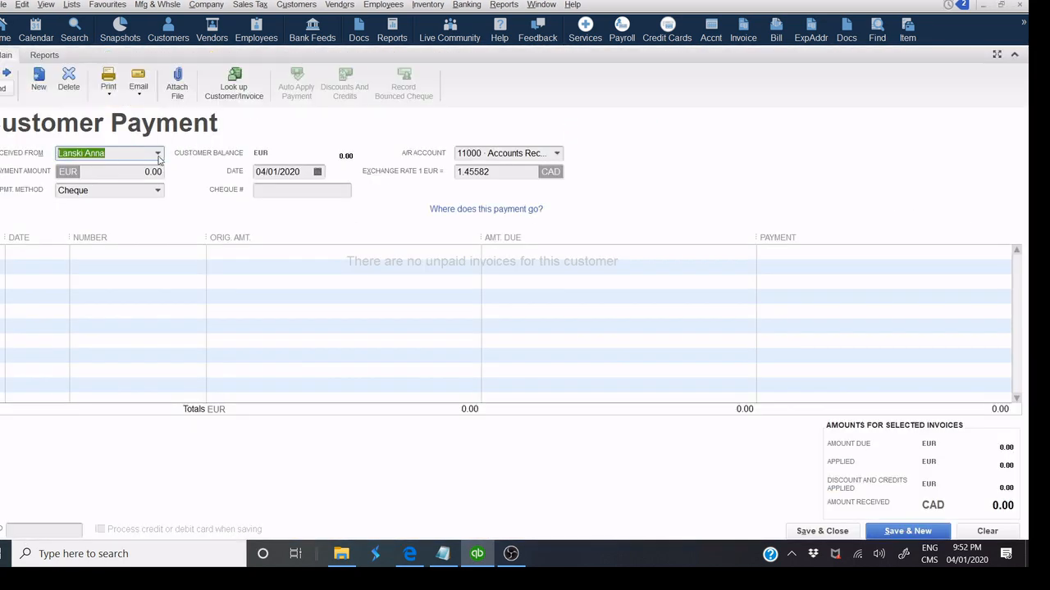
left_click(158, 153)
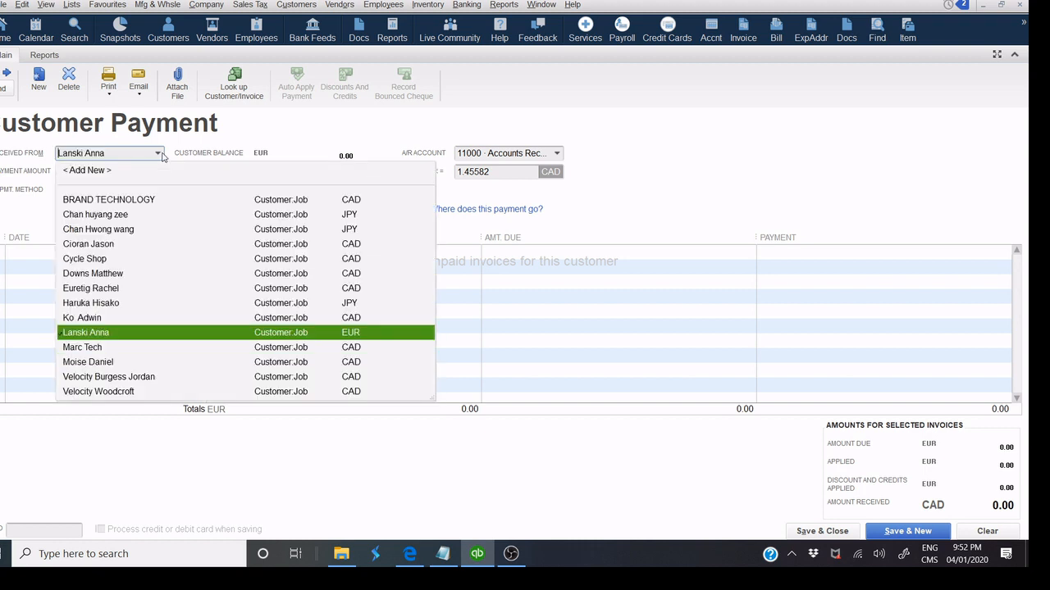
left_click(129, 203)
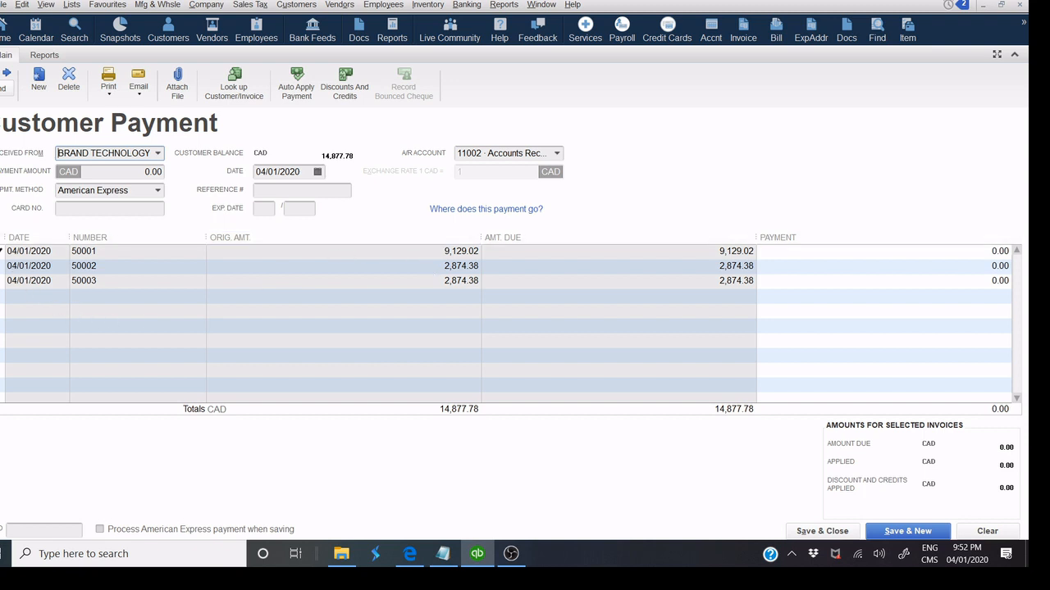
Apply BRAND TECHNOLOGY's cheque 02563 to invoice 50001 in full for 9,129.02 and save.
left_click(2, 252)
left_click(366, 242)
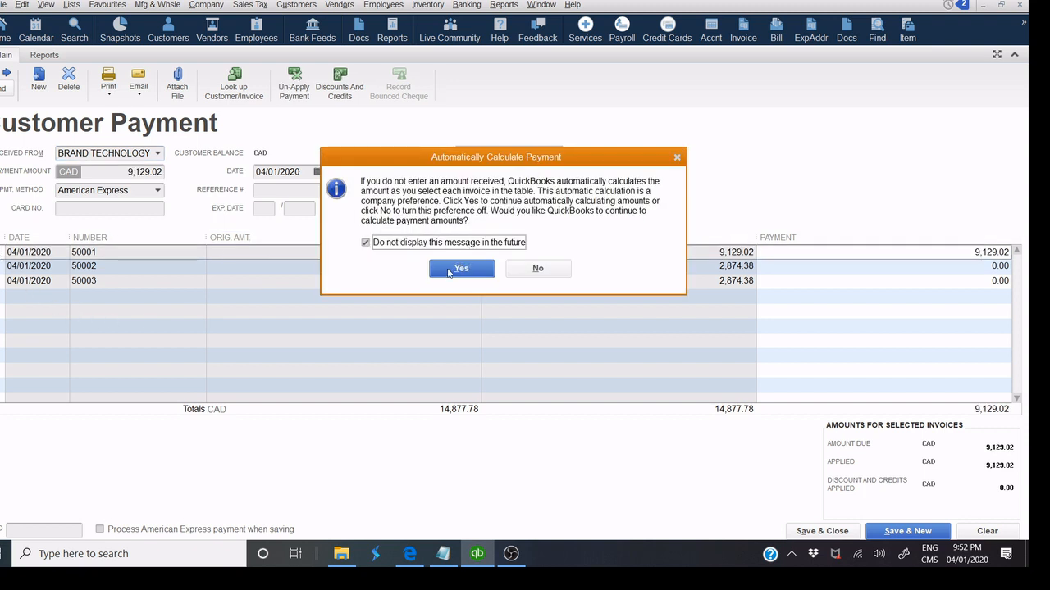
left_click(460, 269)
left_click(158, 192)
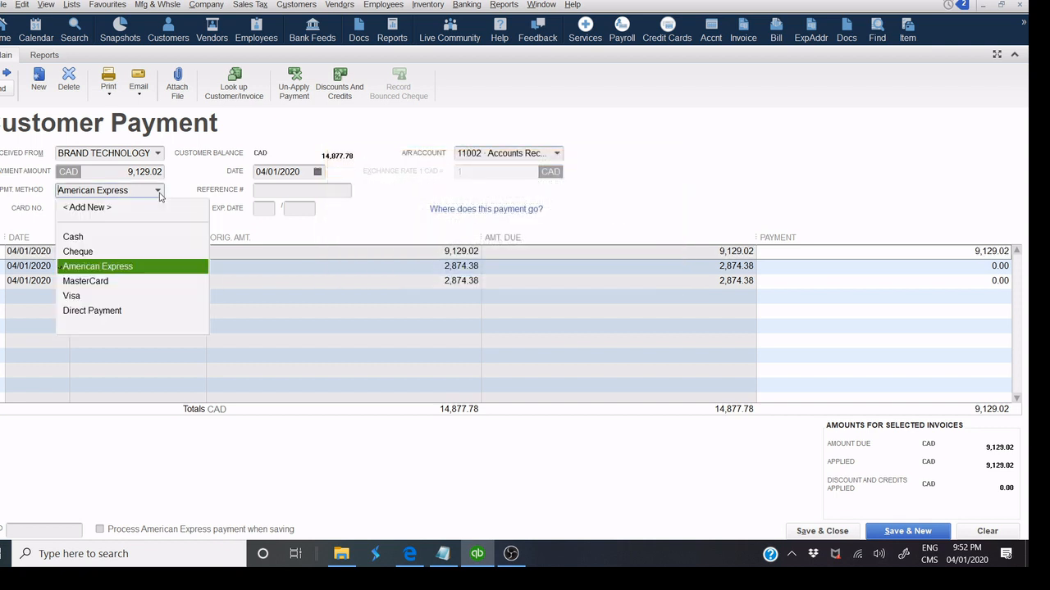
left_click(105, 253)
left_click(286, 193)
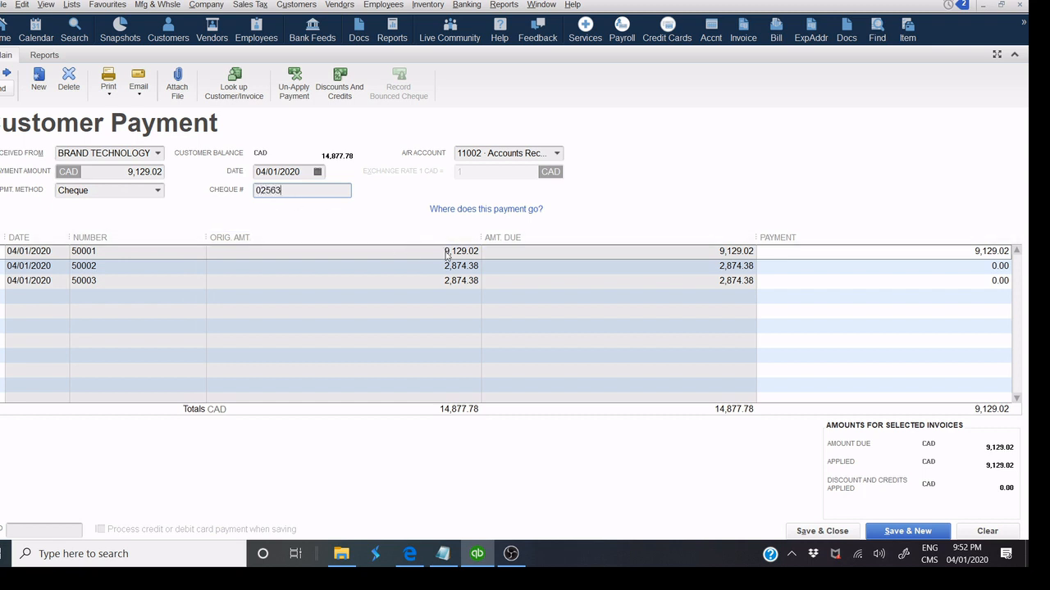
left_click(823, 533)
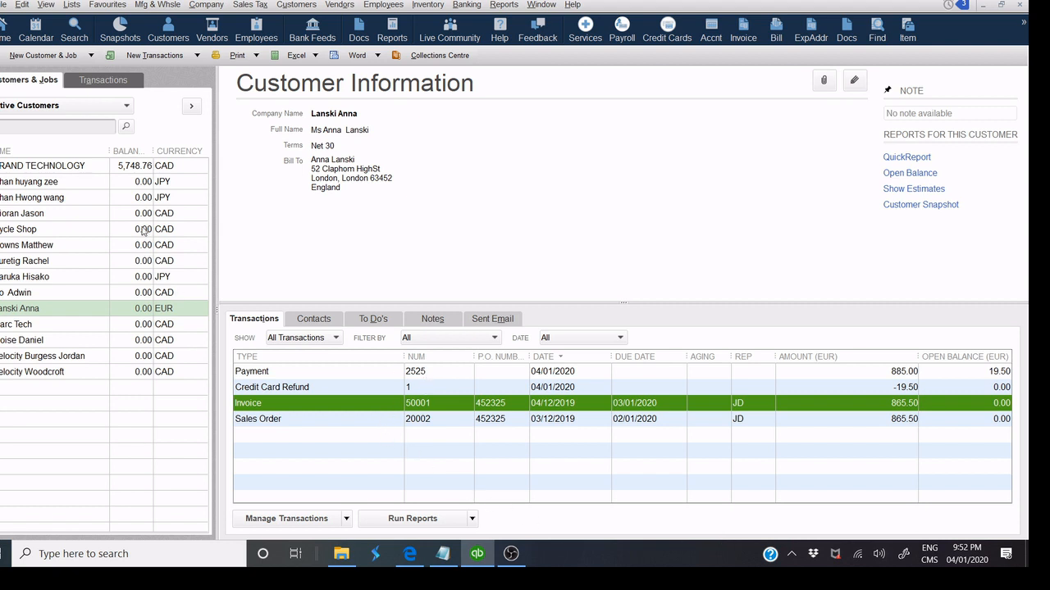
Select the 9,129.02 payment in BRAND TECHNOLOGY's transactions and preview its payment receipt.
left_click(97, 169)
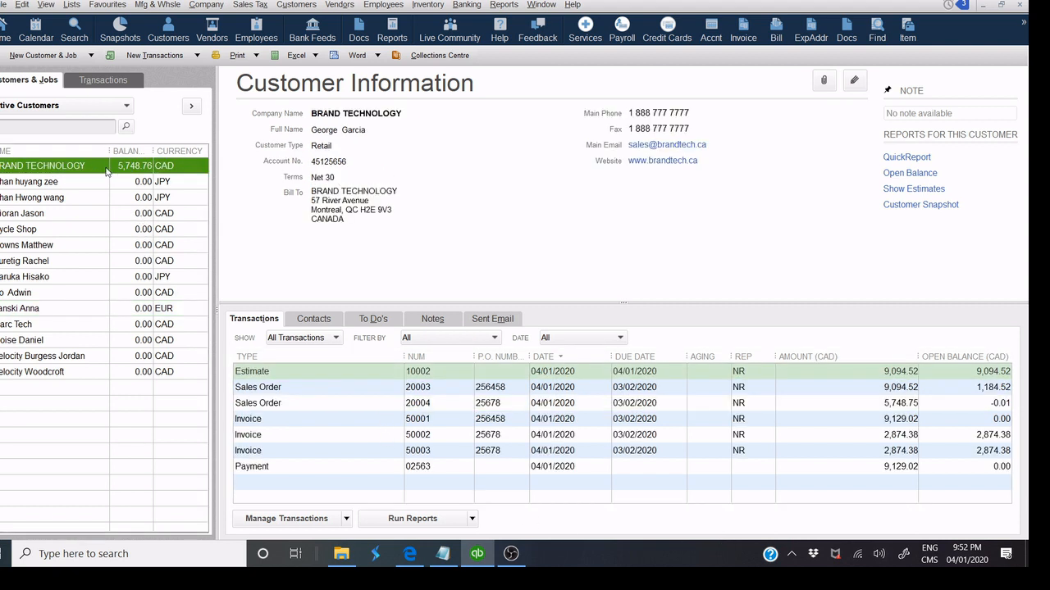
left_click(322, 469)
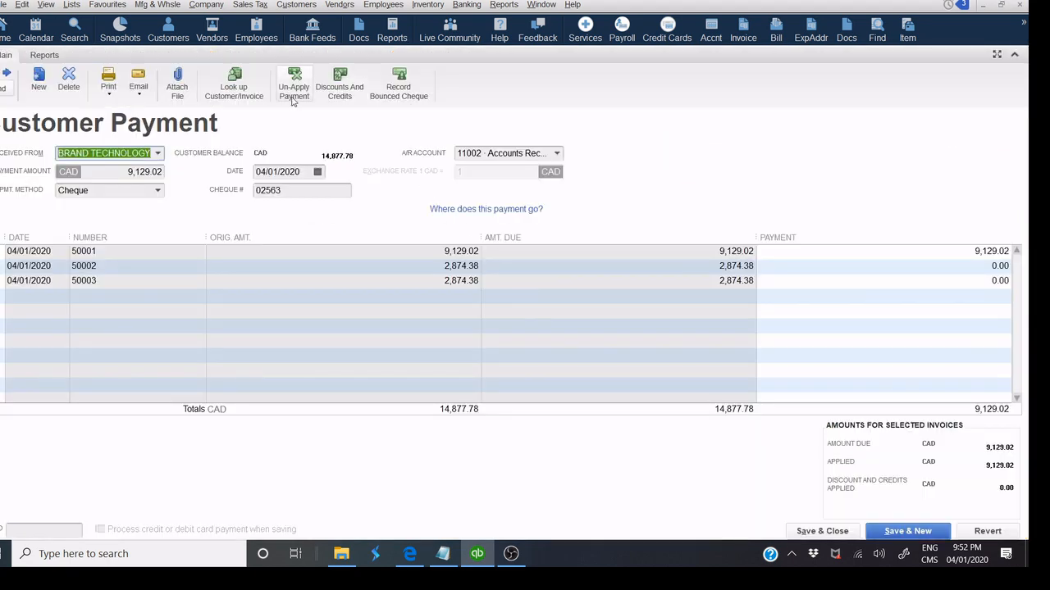
left_click(137, 92)
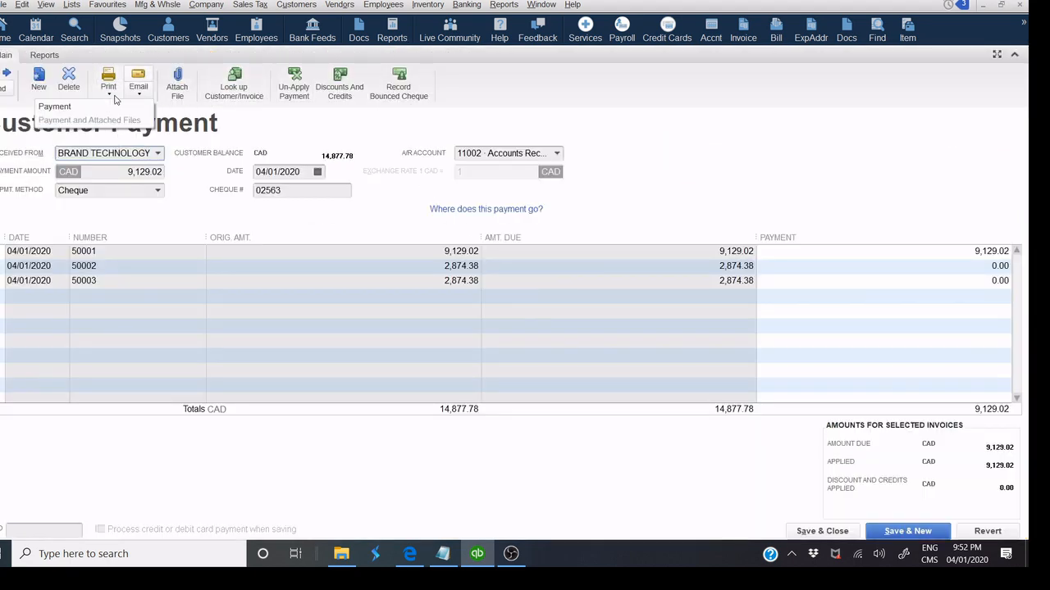
left_click(109, 95)
left_click(108, 109)
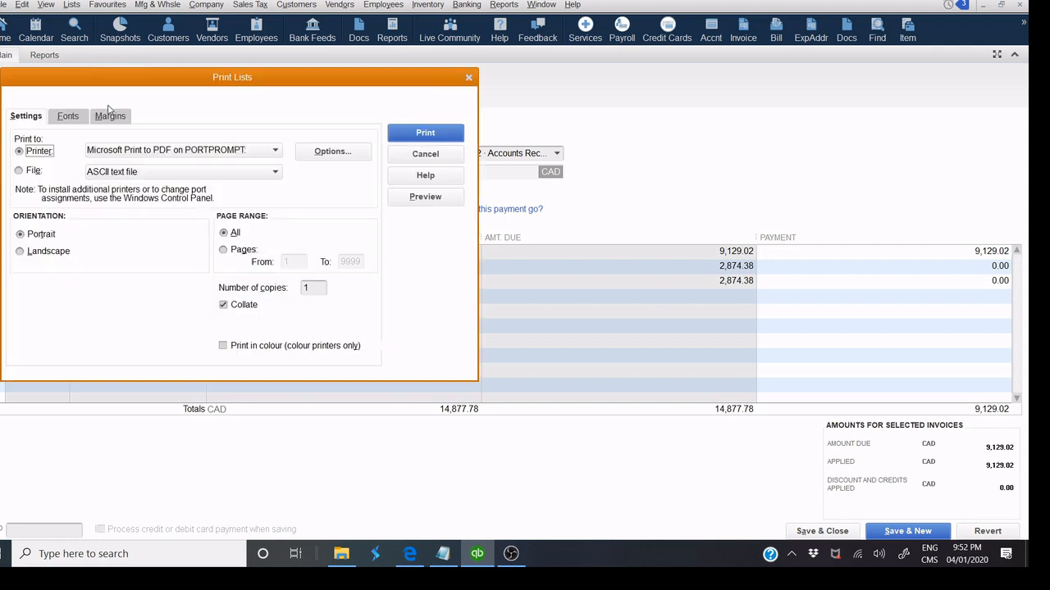
left_click(416, 197)
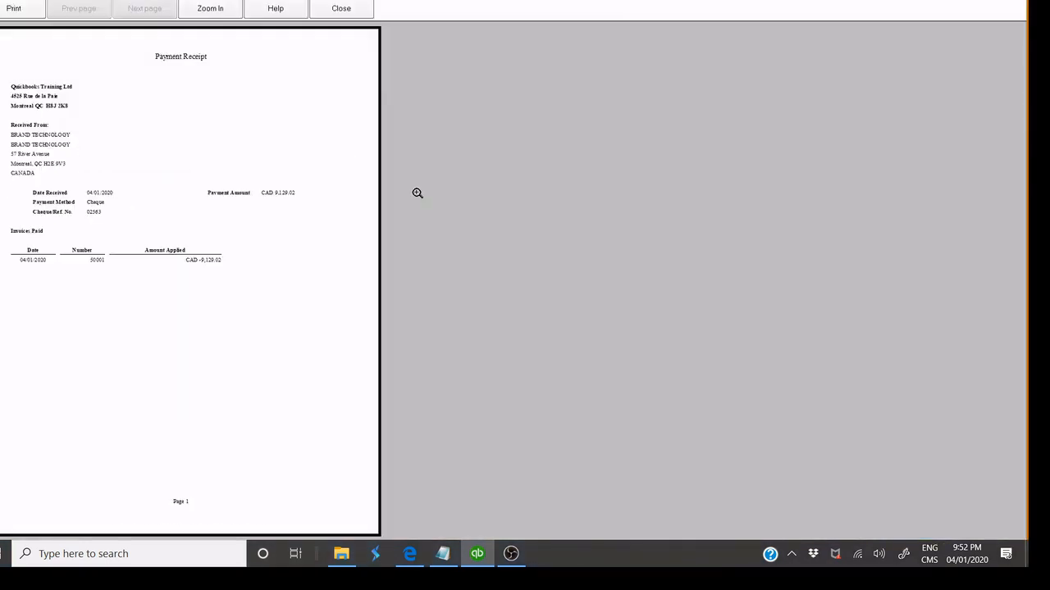
left_click(294, 151)
left_click(335, 14)
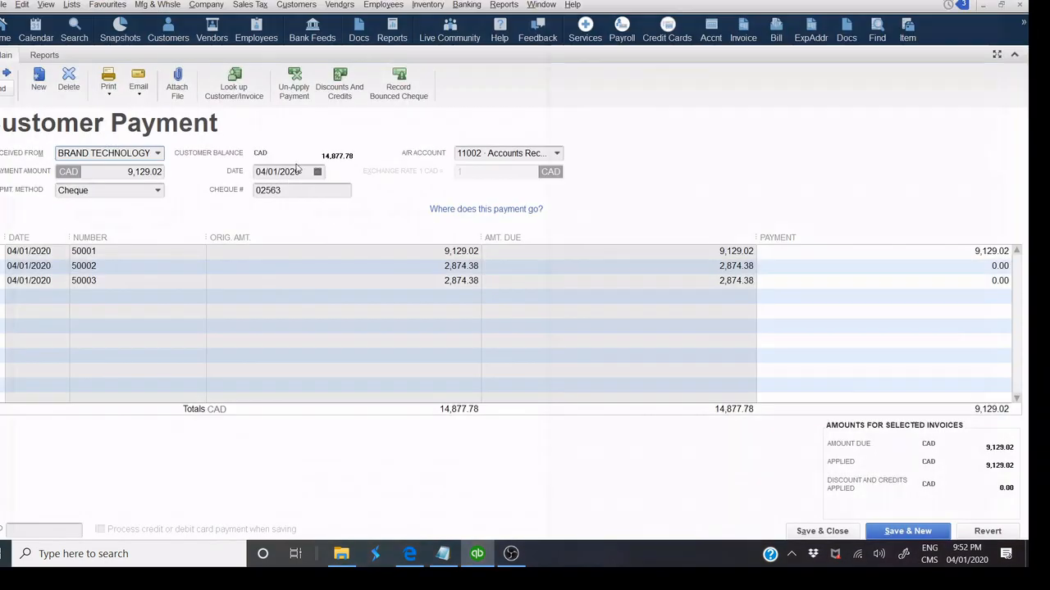
left_click(422, 151)
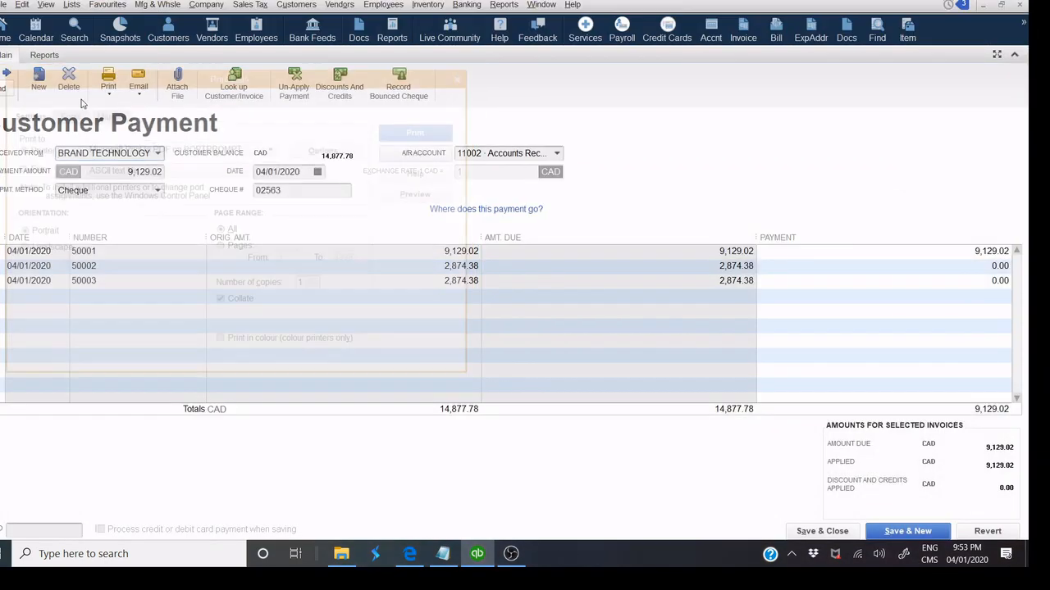
Preview the payment receipt again, zoomed in on its header, then save and close the payment.
left_click(45, 55)
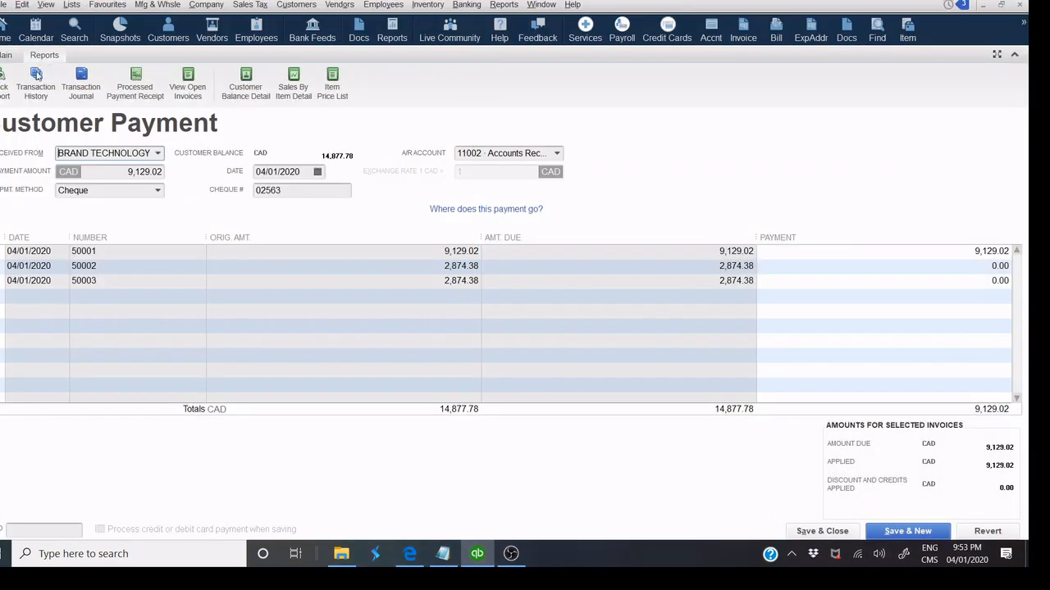
left_click(6, 55)
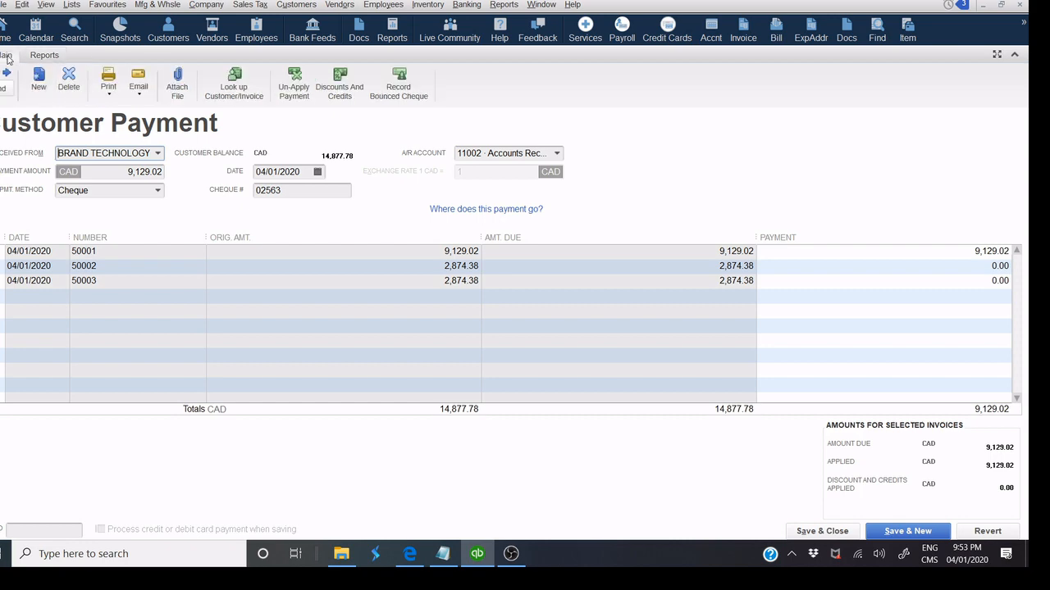
left_click(109, 94)
left_click(97, 105)
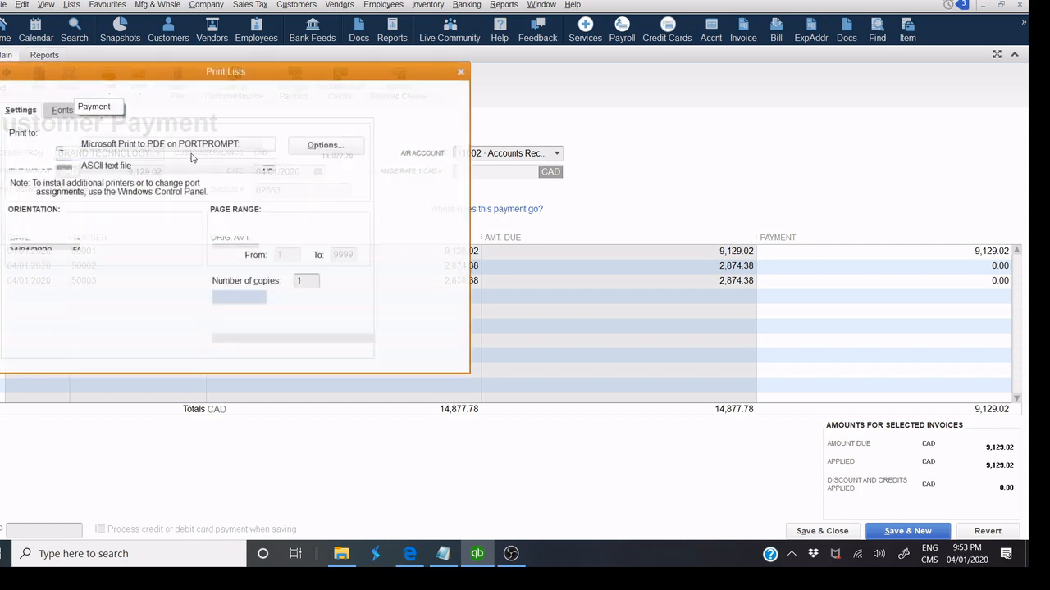
left_click(409, 192)
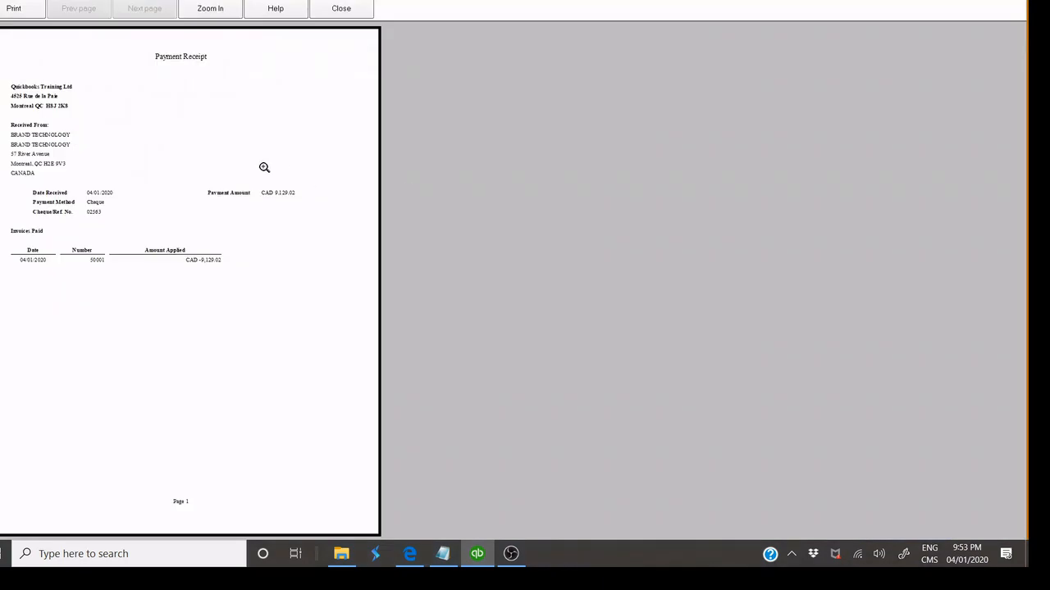
left_click(265, 167)
left_click(275, 124)
left_click(254, 106)
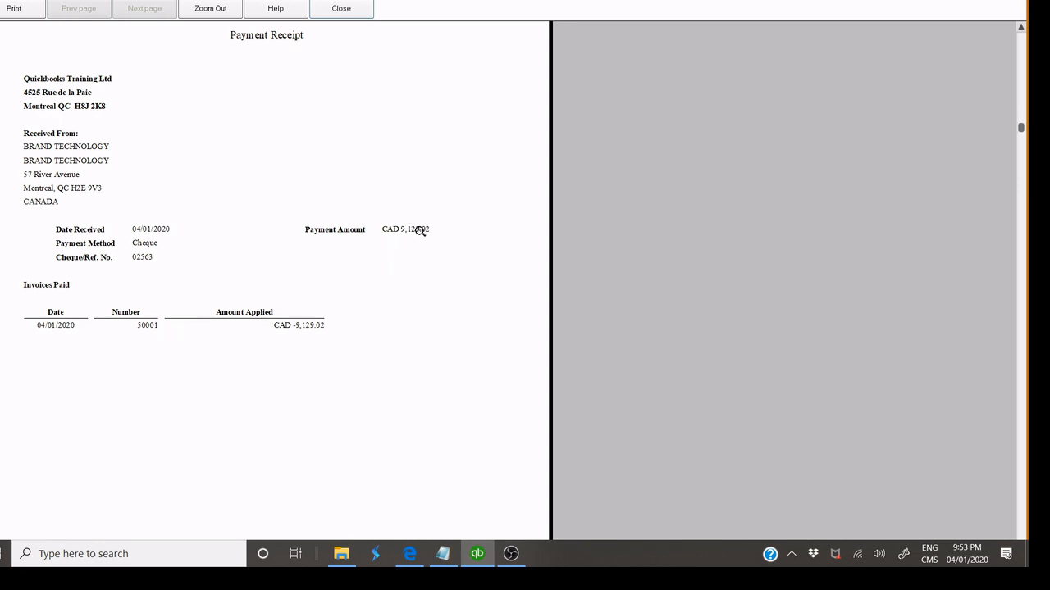
left_click(341, 8)
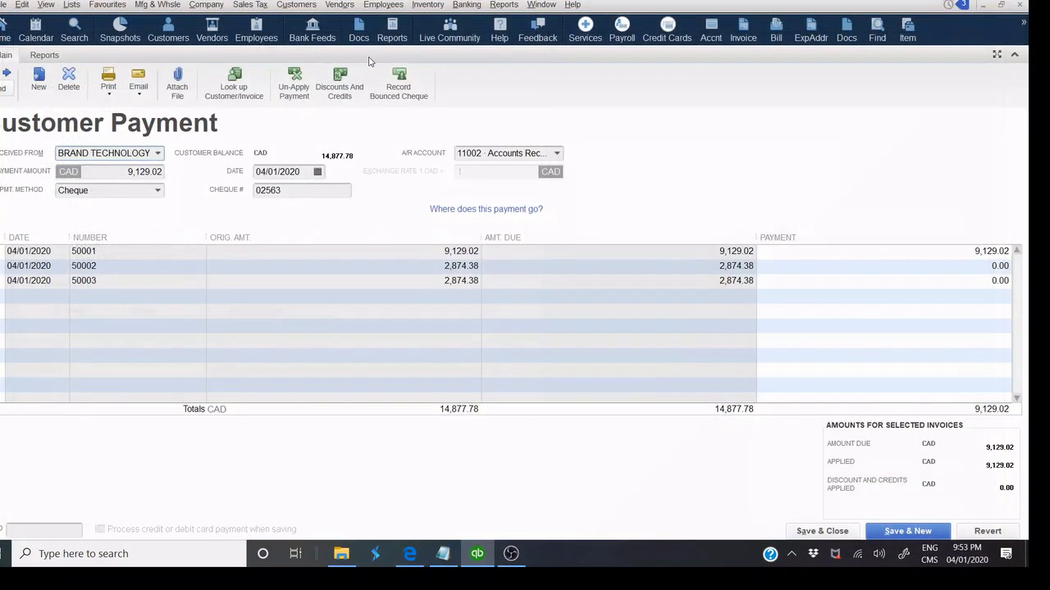
left_click(402, 145)
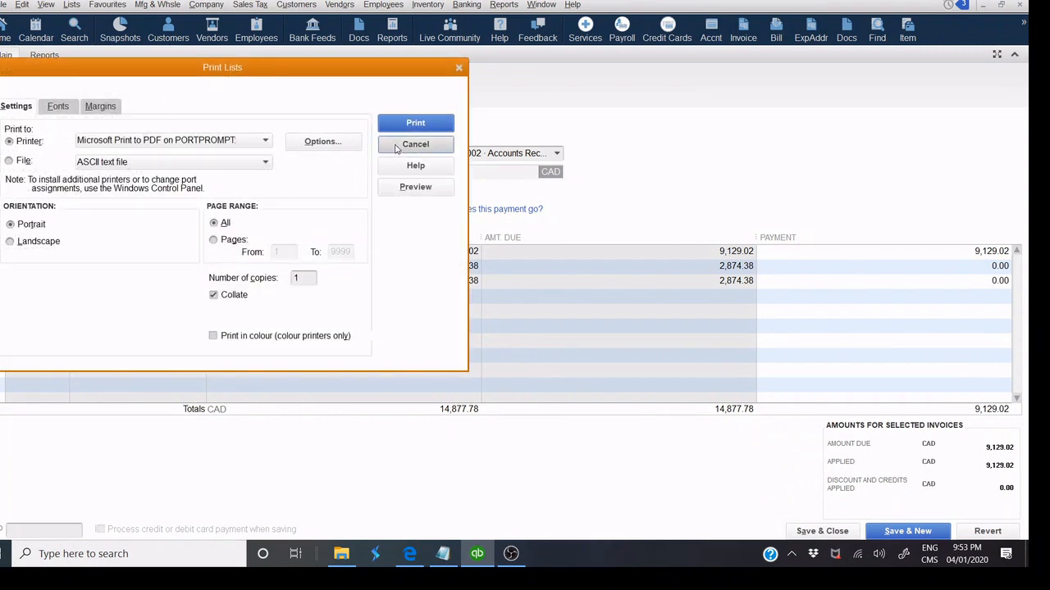
left_click(816, 531)
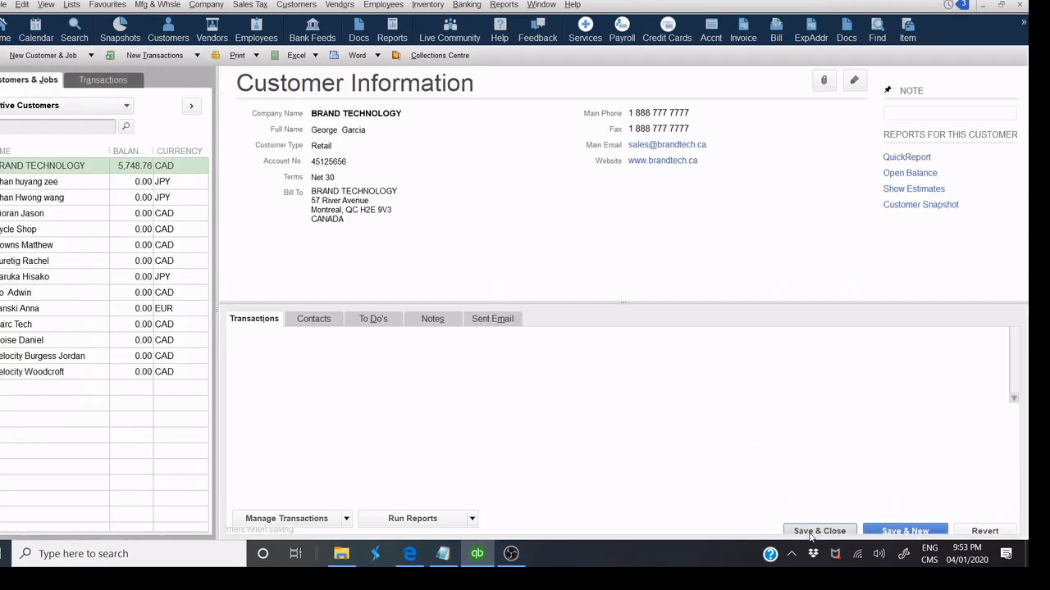
left_click(5, 37)
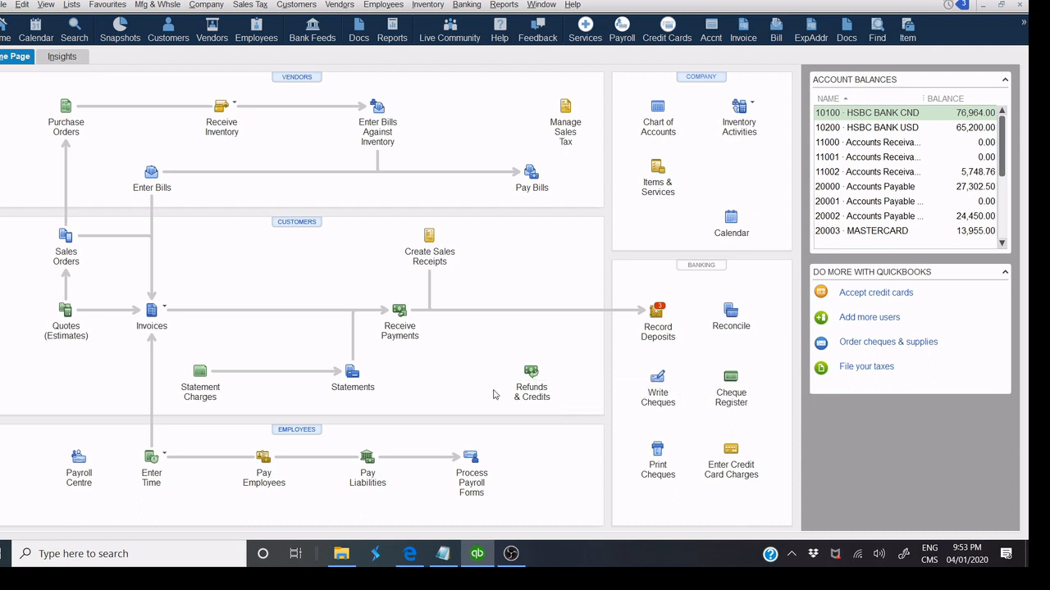
left_click(533, 376)
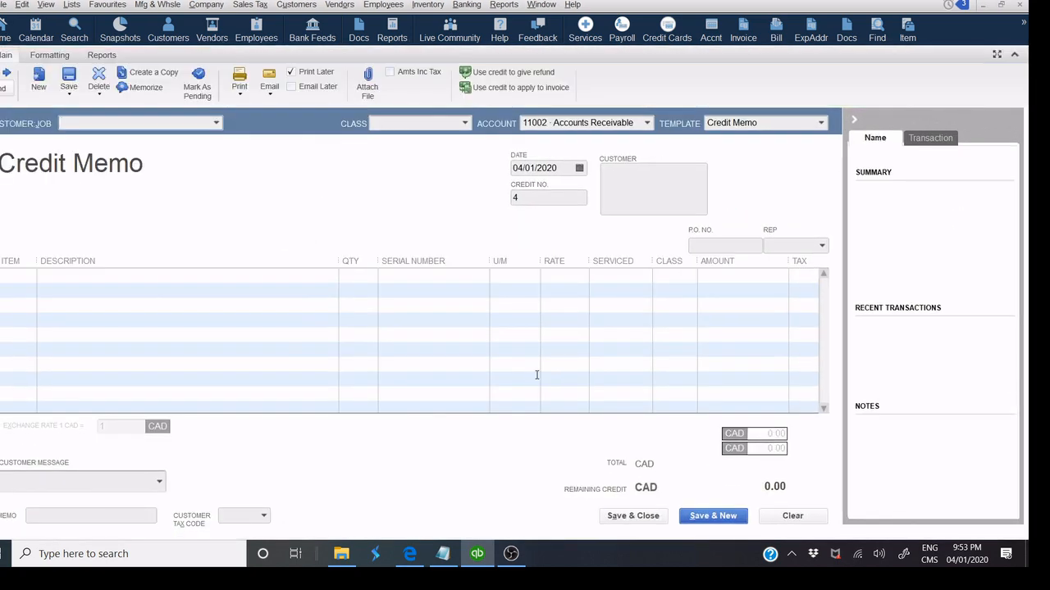
left_click(215, 124)
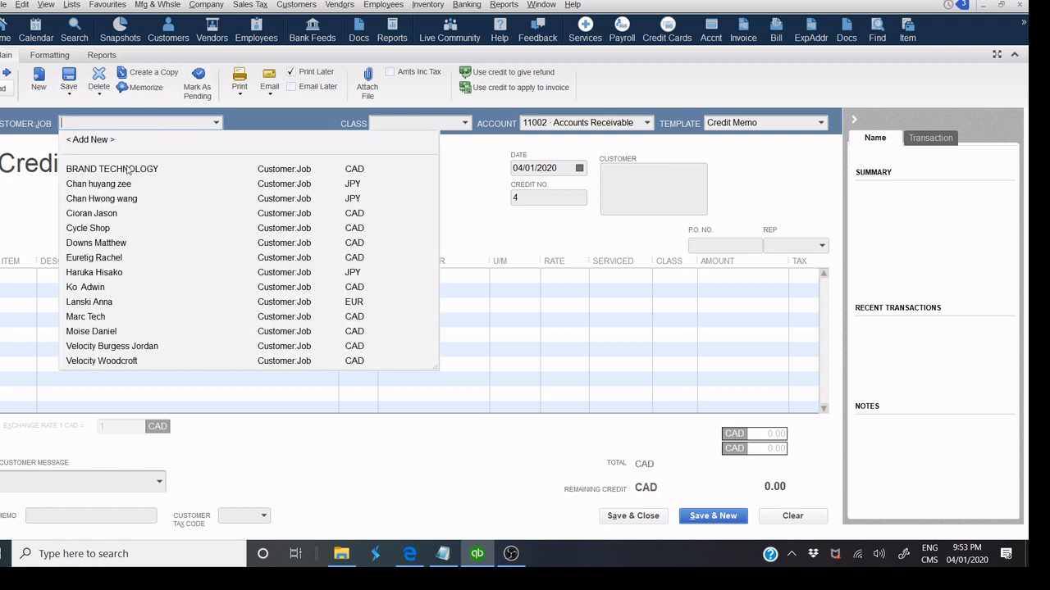
left_click(1014, 52)
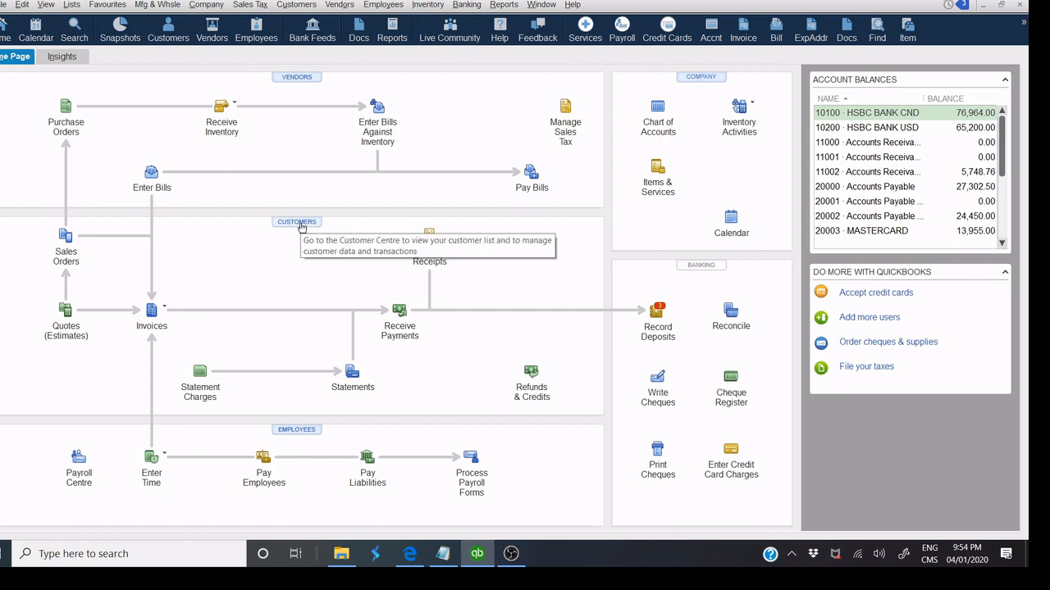
left_click(301, 227)
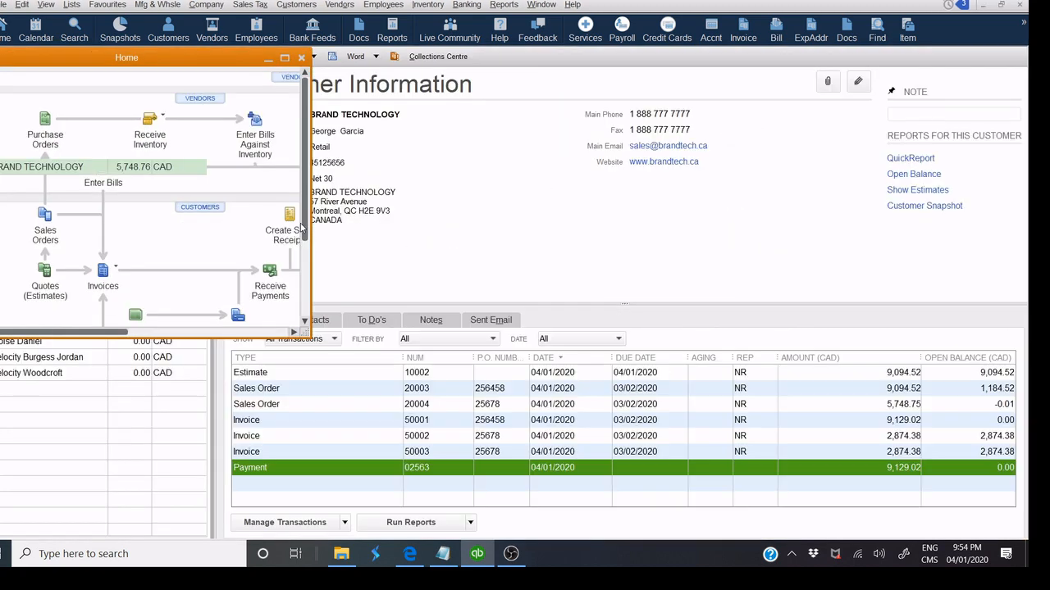
left_click(189, 58)
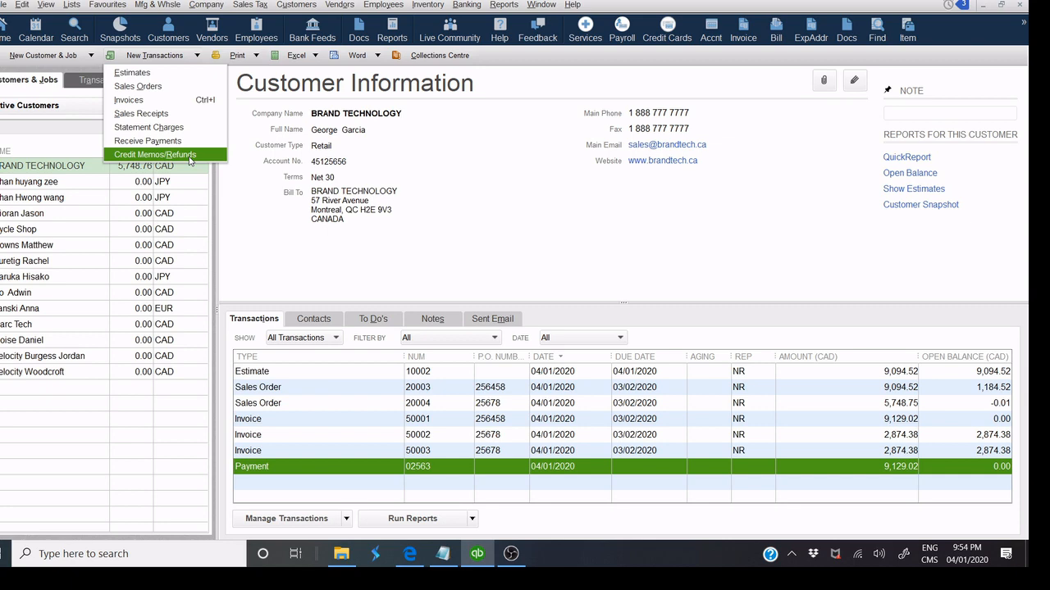
left_click(191, 160)
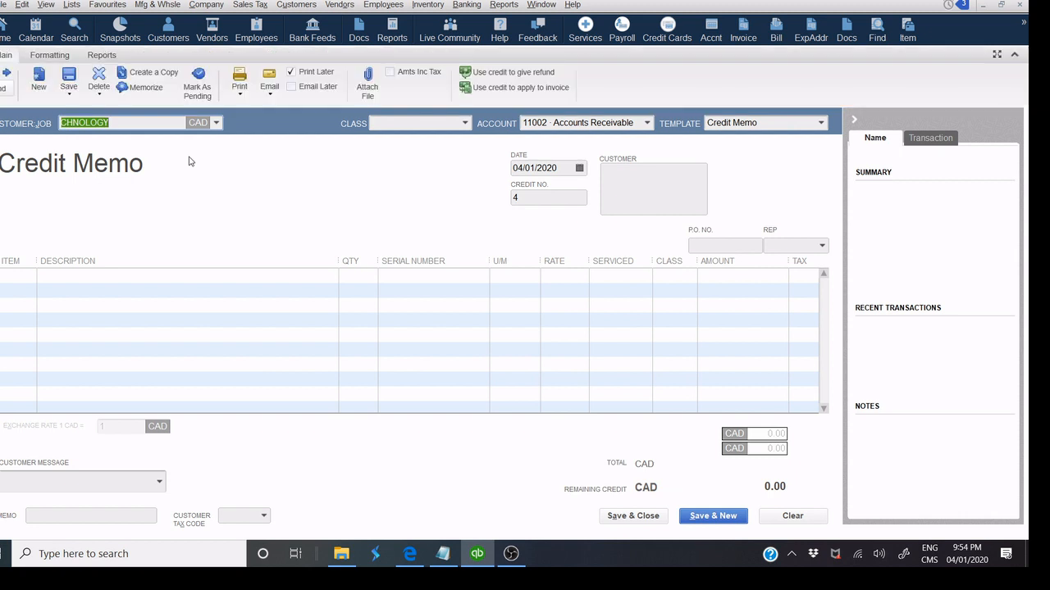
left_click(1017, 8)
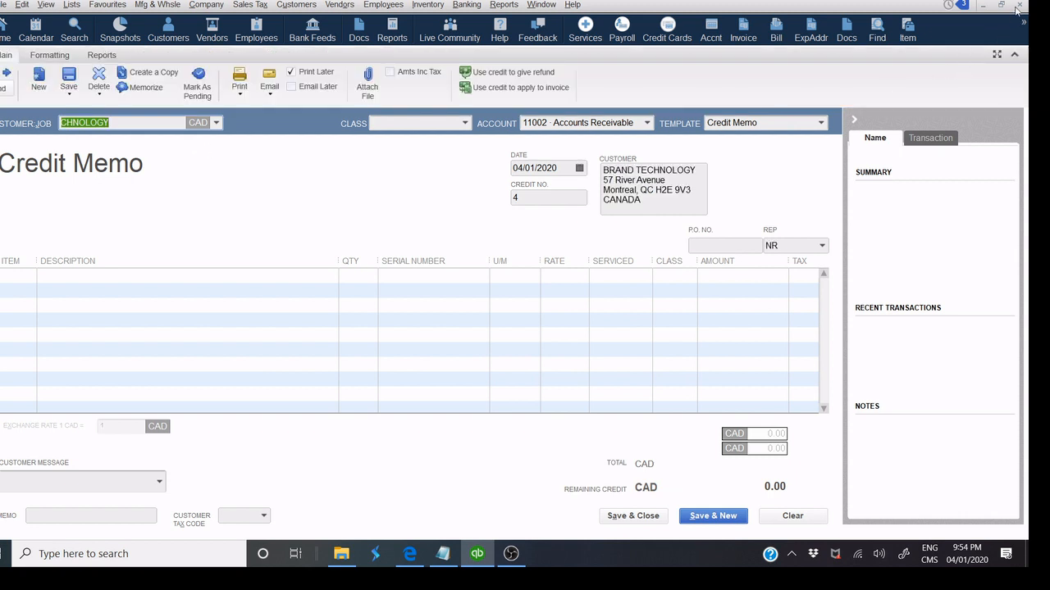
left_click(502, 164)
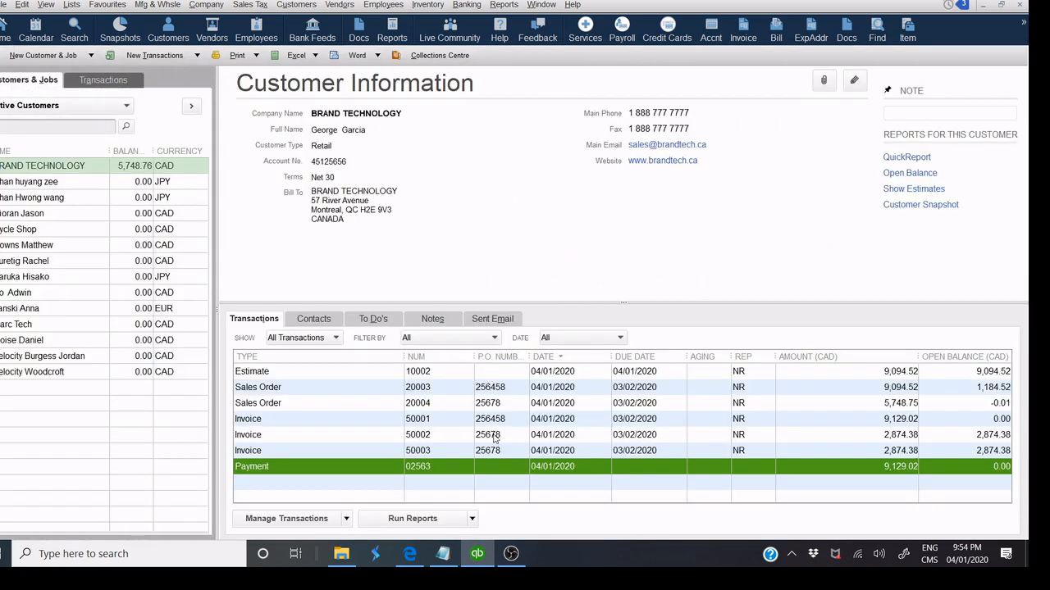
Open invoice 50002 and create a credit memo from it with Refund/Credit.
double_click(572, 437)
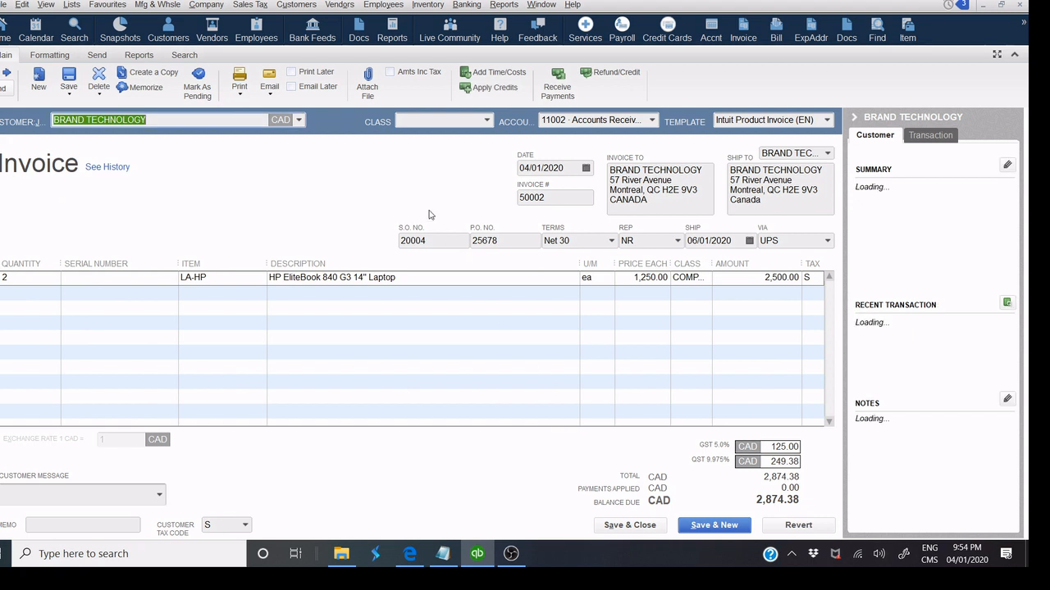
left_click(611, 80)
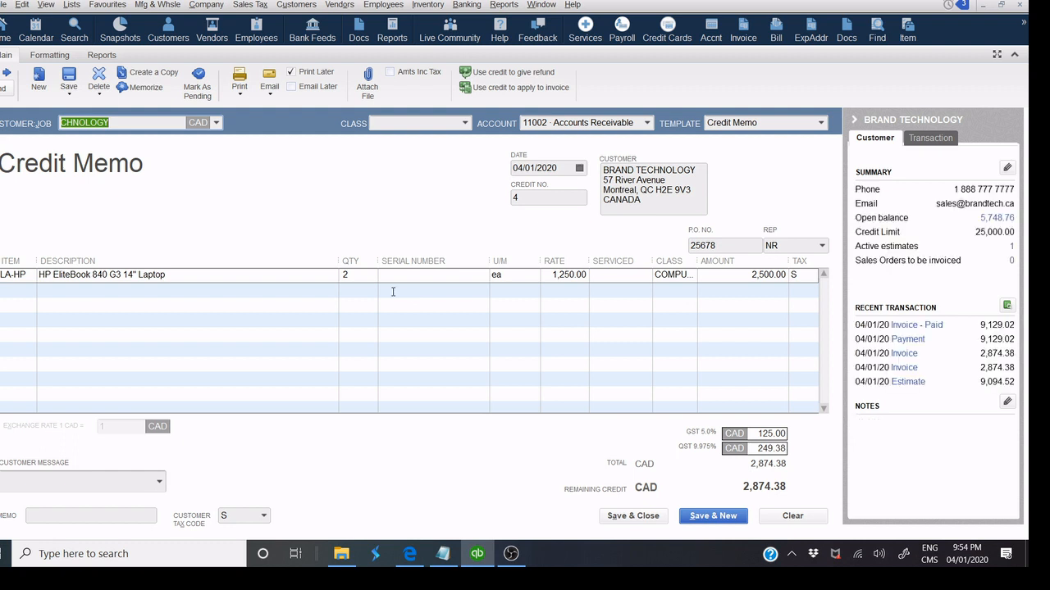
Reduce the credit memo's HP EliteBook quantity to 1 (1,437.19 CAD) and widen the RATE column.
left_click(357, 275)
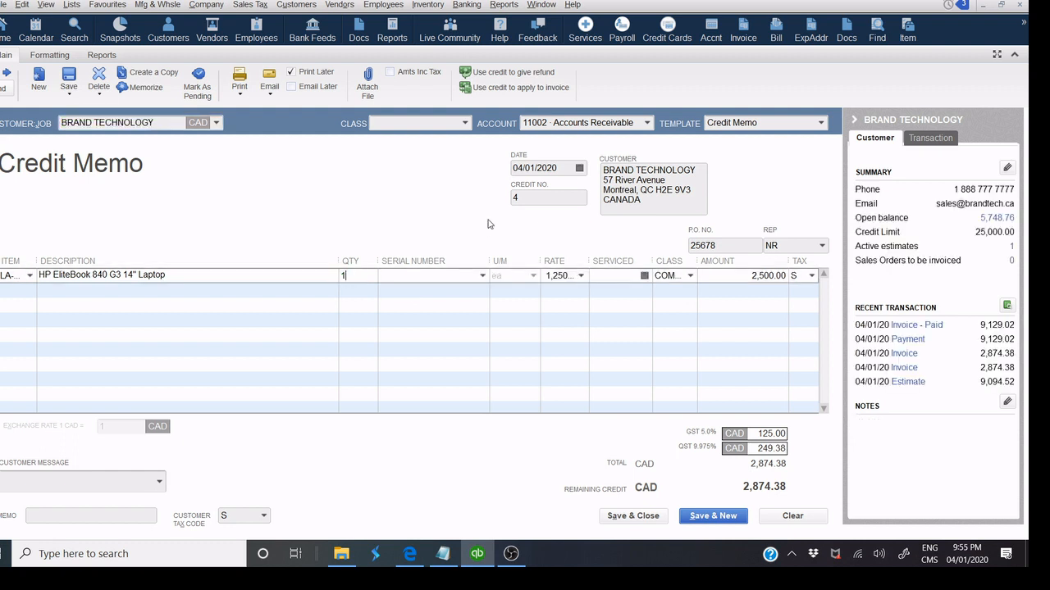
key("Tab")
left_click(502, 155)
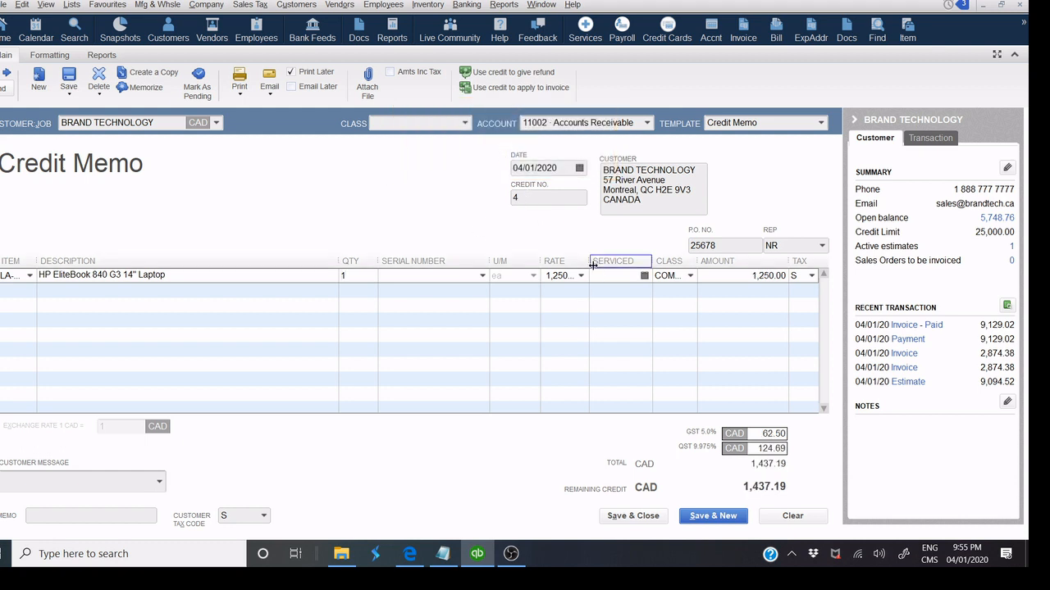
left_click_drag(588, 261, 613, 263)
left_click(703, 244)
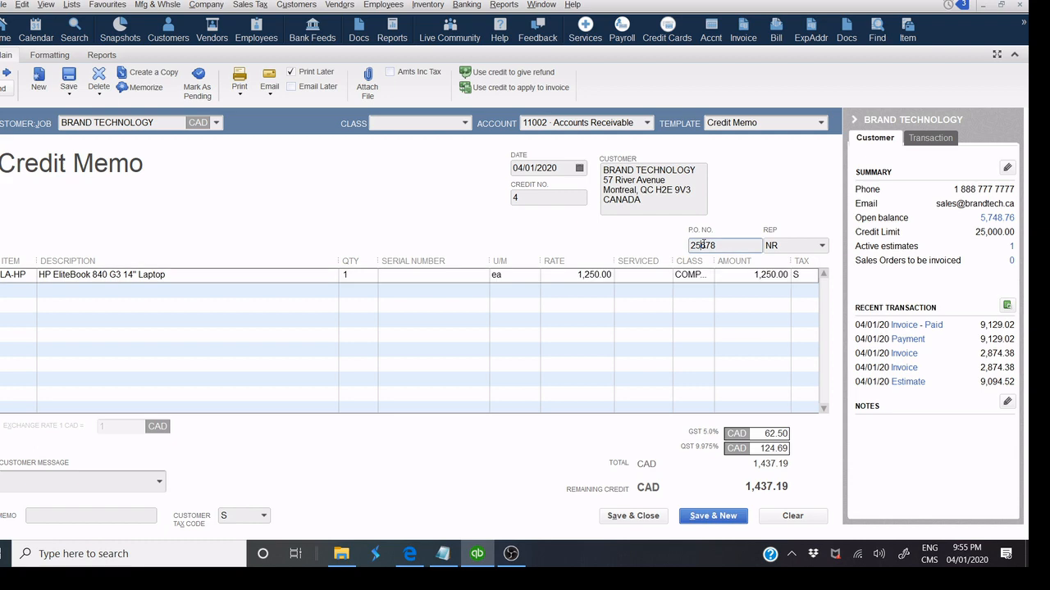
Preview credit memo 4 as a full page, then save and close it.
left_click(240, 90)
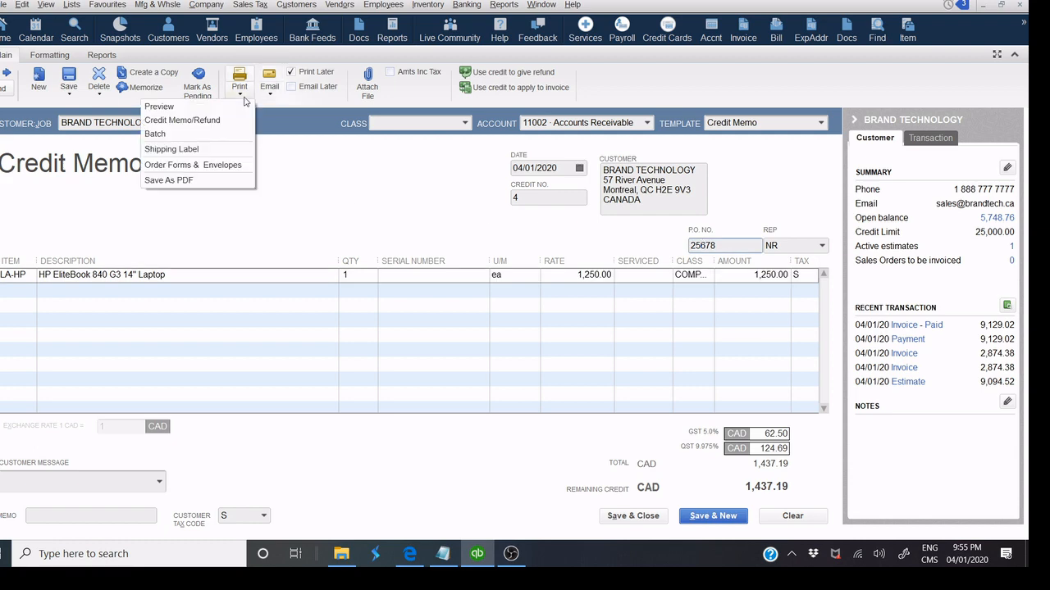
left_click(234, 107)
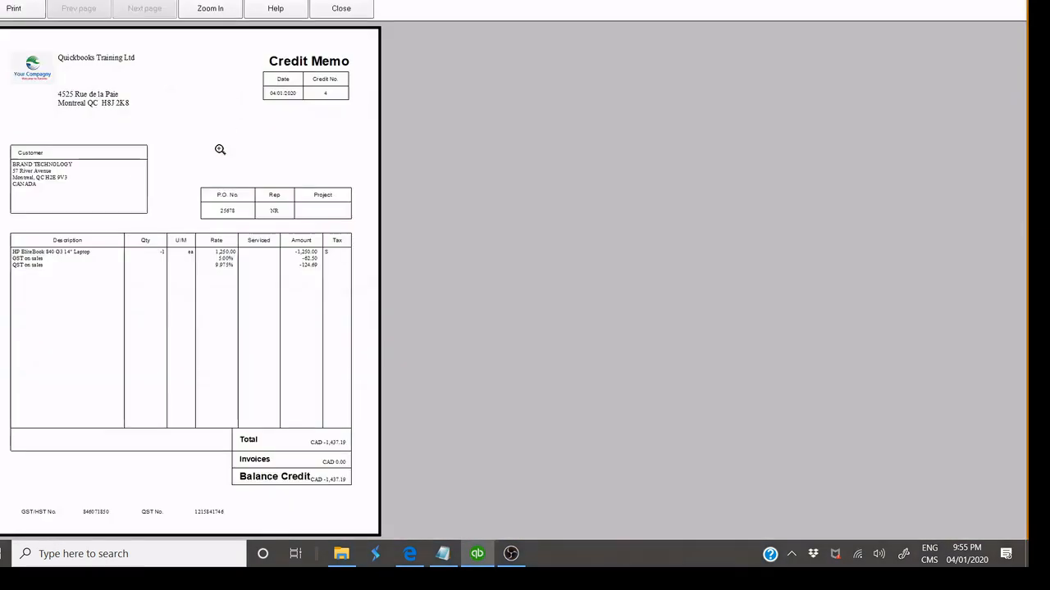
left_click(222, 74)
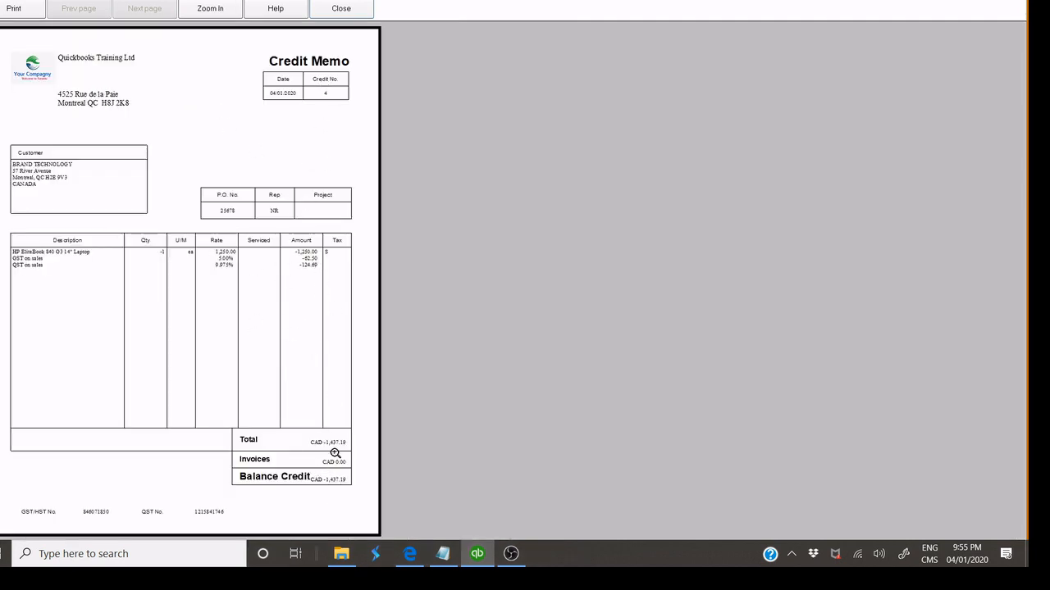
left_click(356, 17)
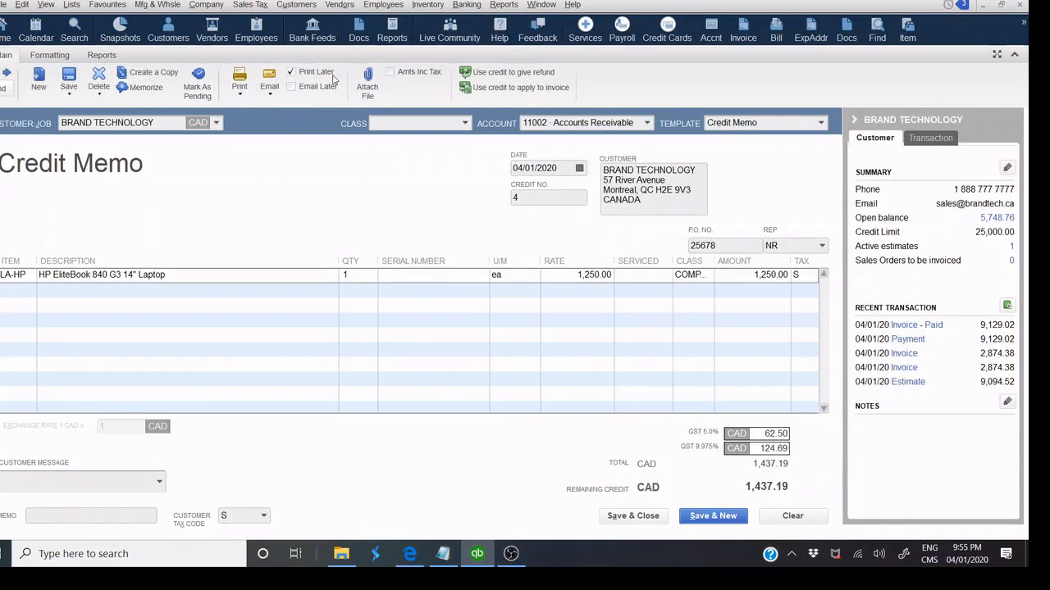
left_click(266, 98)
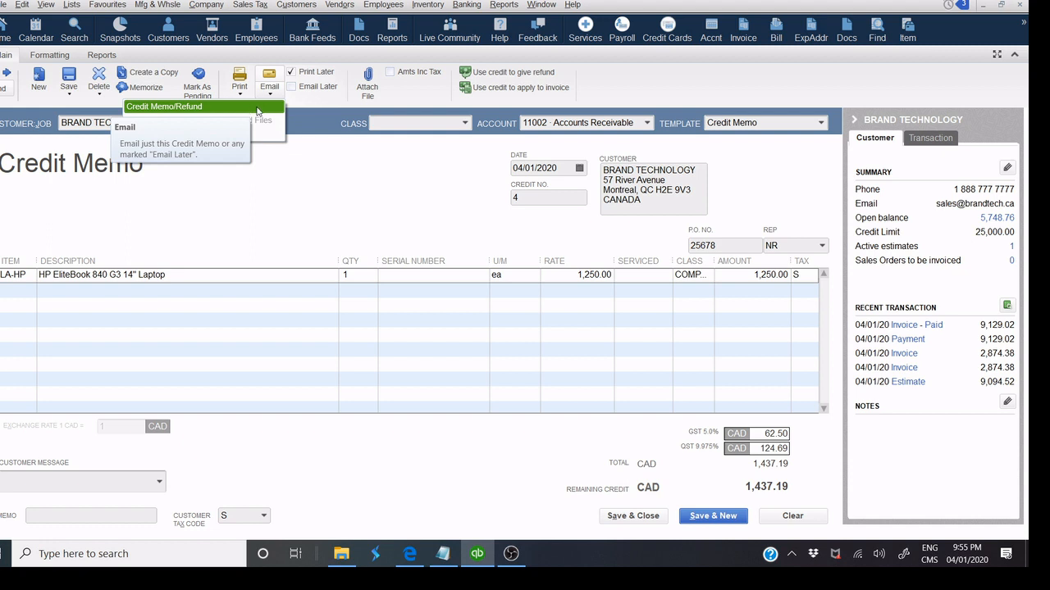
left_click(634, 516)
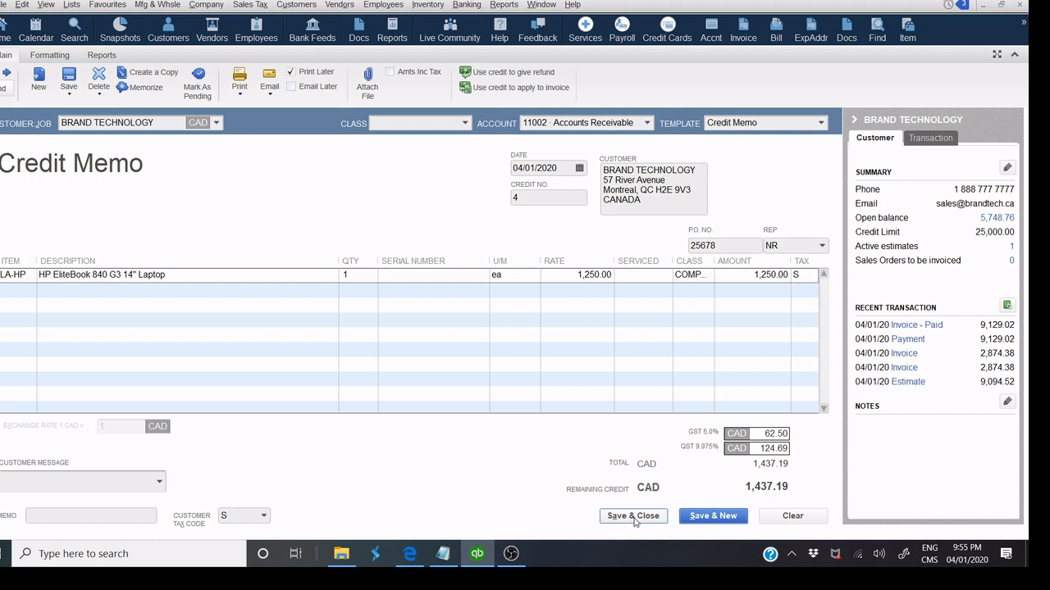
left_click(634, 516)
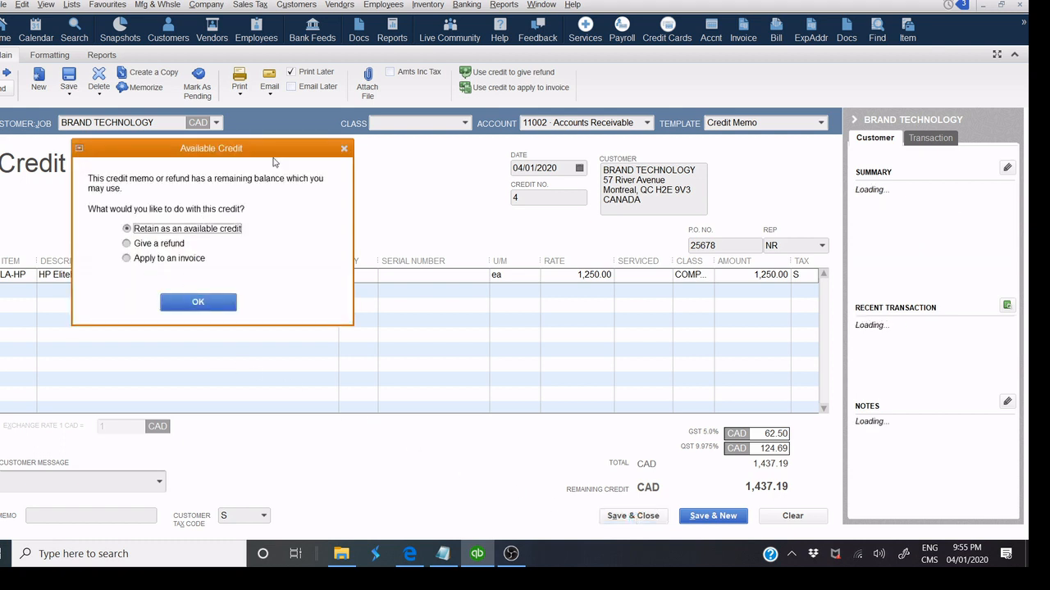
Apply the full 1,437.19 available credit to Brand Technology's invoice 50002 rather than refunding it.
left_click_drag(277, 152, 546, 147)
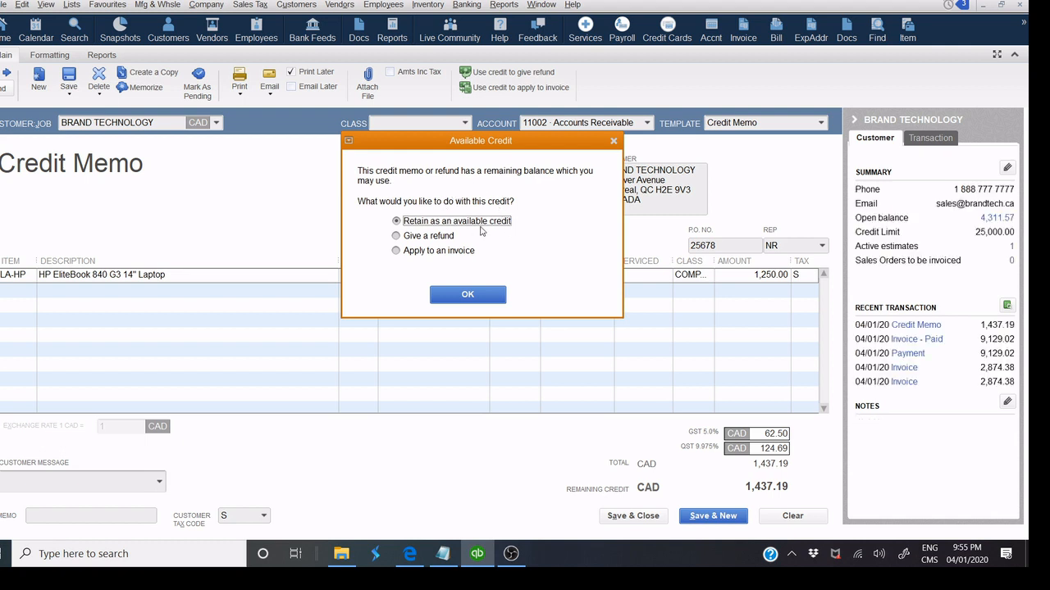
left_click(398, 237)
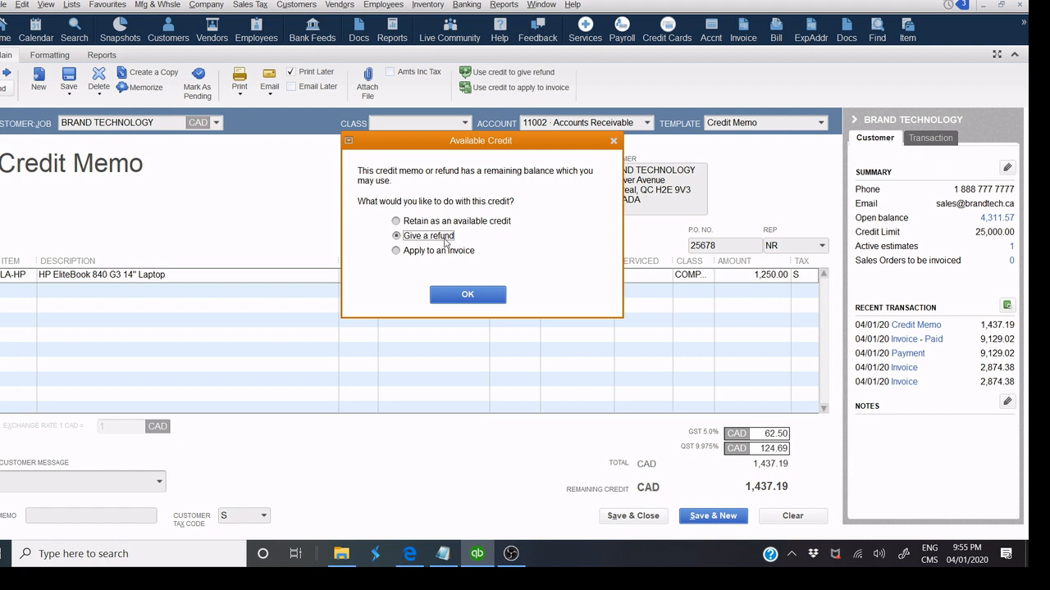
left_click(396, 252)
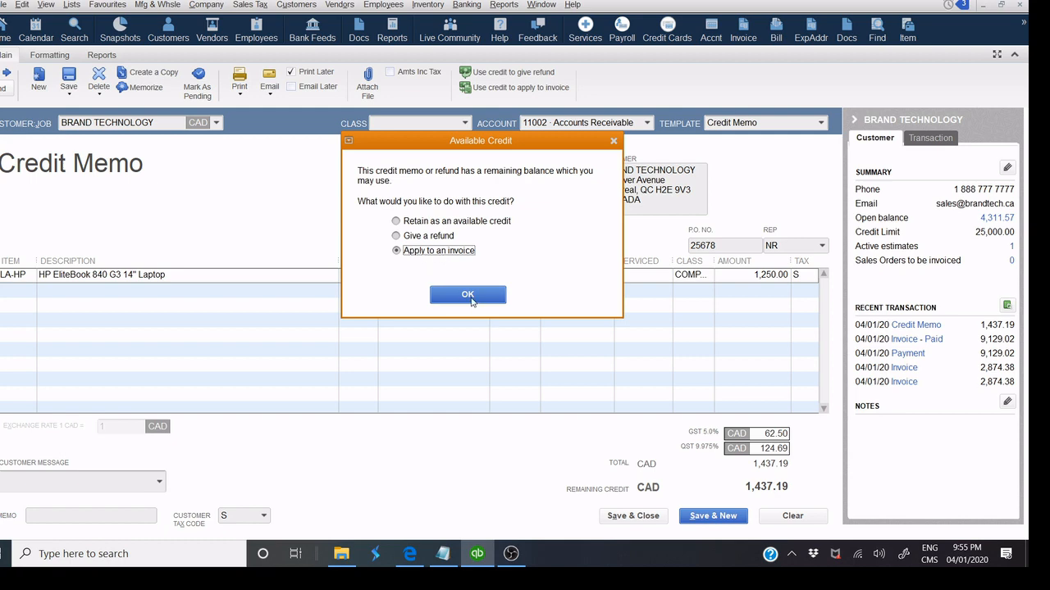
left_click(472, 300)
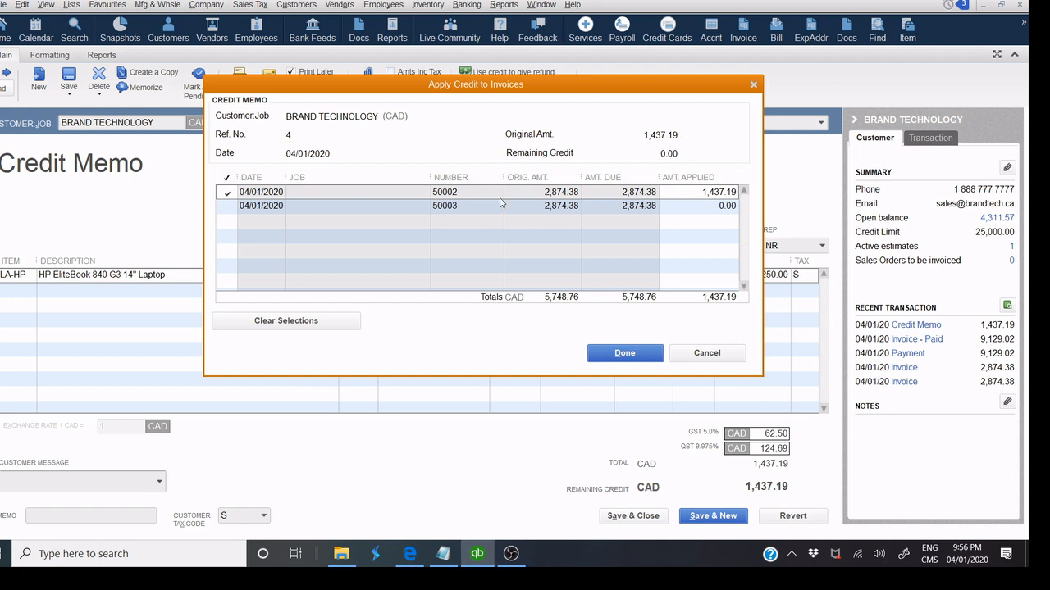
left_click(621, 354)
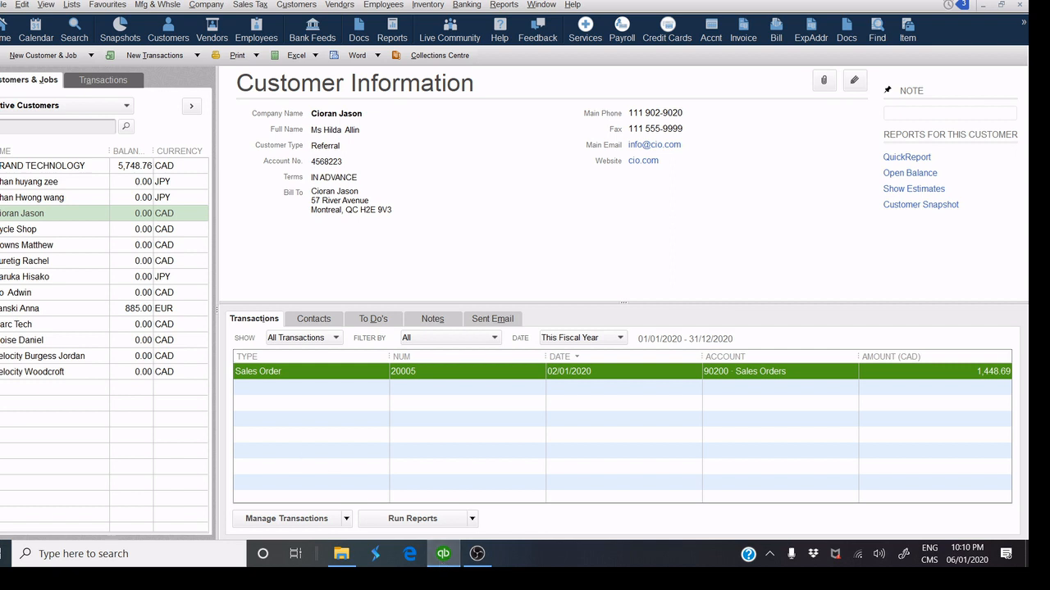
Open the customer's sales order 20005 for three Acer Aspire laptops from its transactions list.
left_click(56, 215)
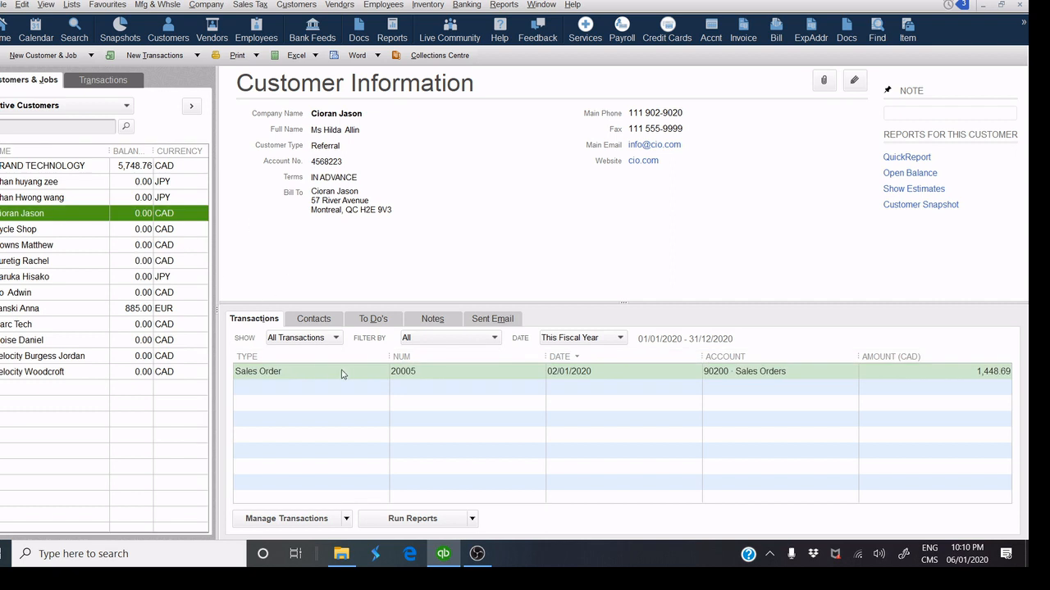
left_click(356, 374)
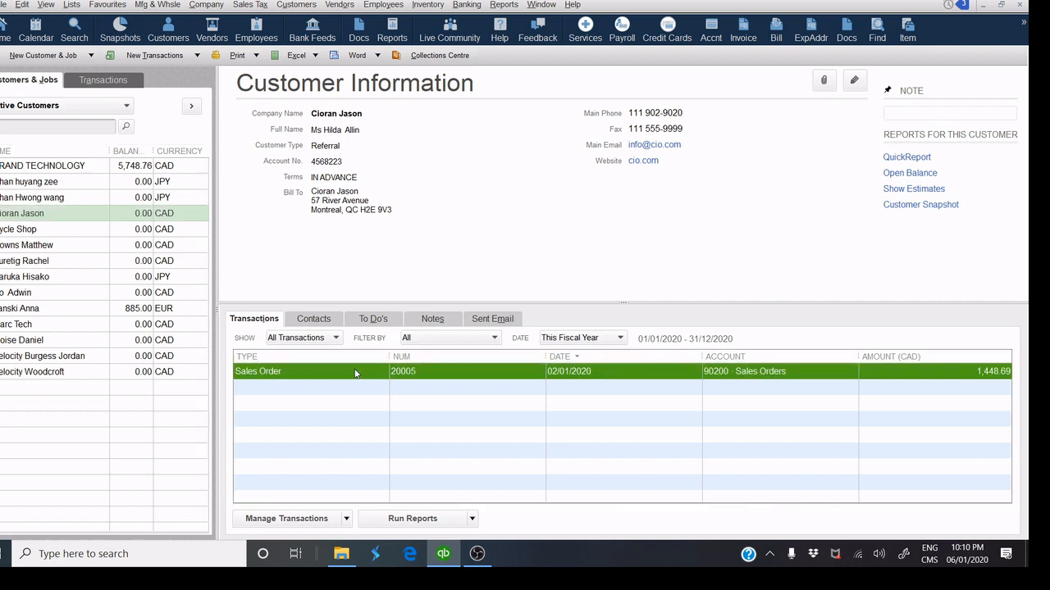
double_click(424, 375)
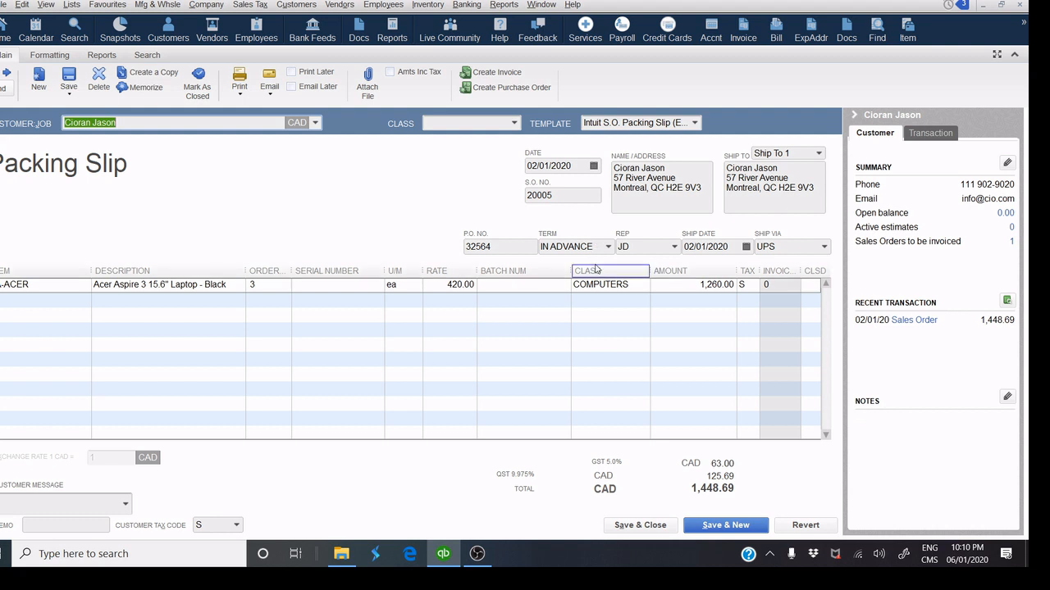
Create invoice 6 from all of sales order 20005 and preview its printout.
left_click(488, 75)
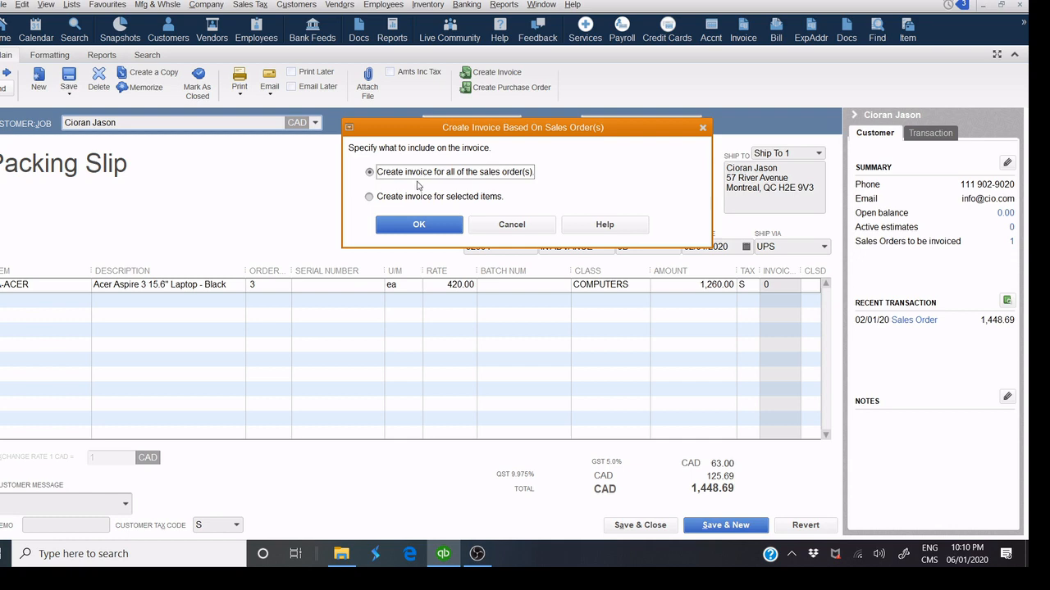
left_click(419, 225)
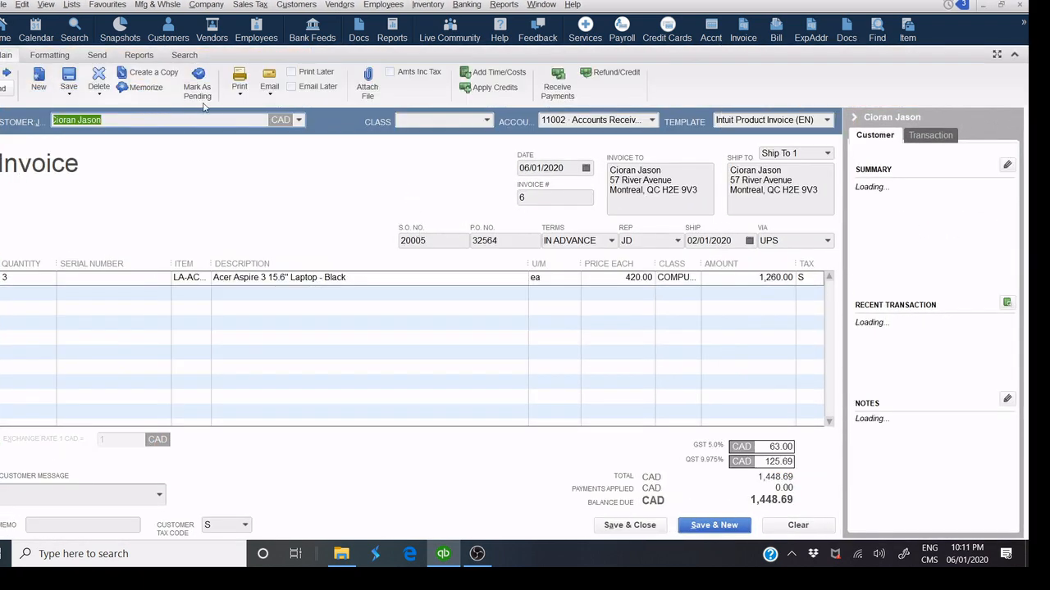
left_click(239, 92)
left_click(236, 111)
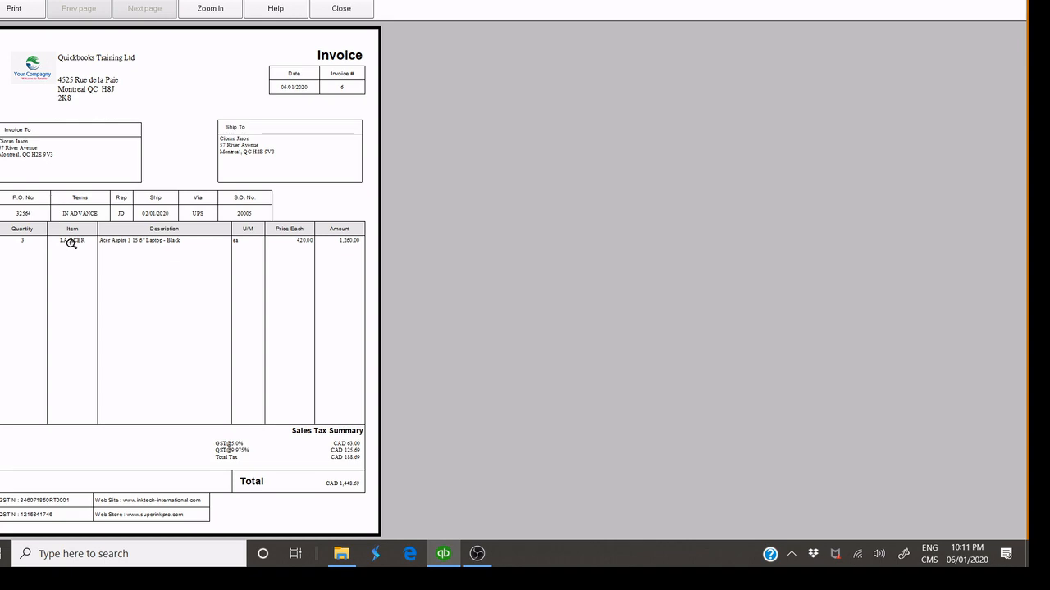
Close the invoice preview and record invoice 6 to begin receiving its payment.
left_click(328, 11)
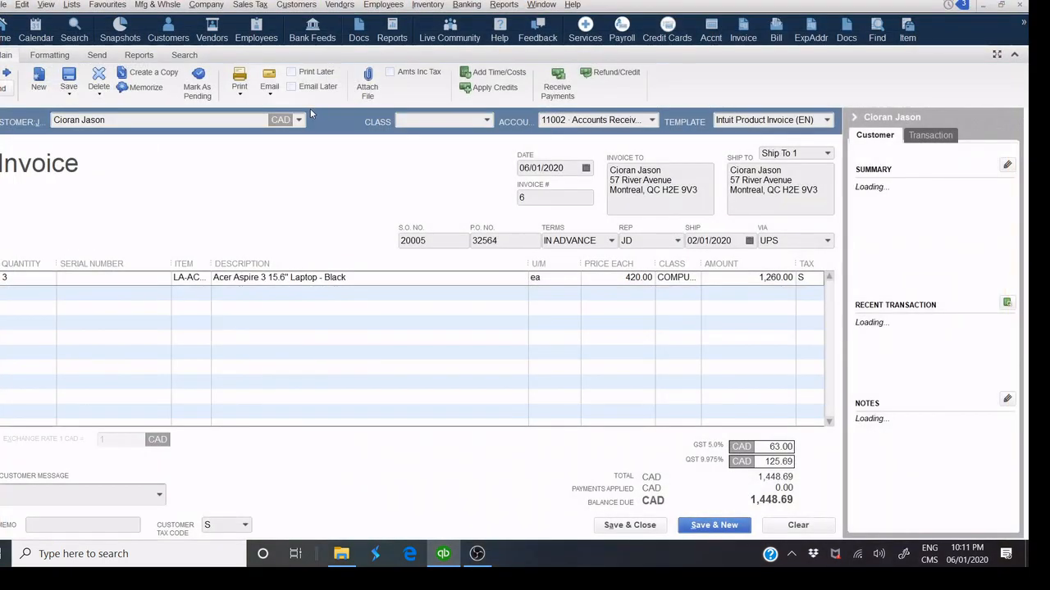
left_click(271, 97)
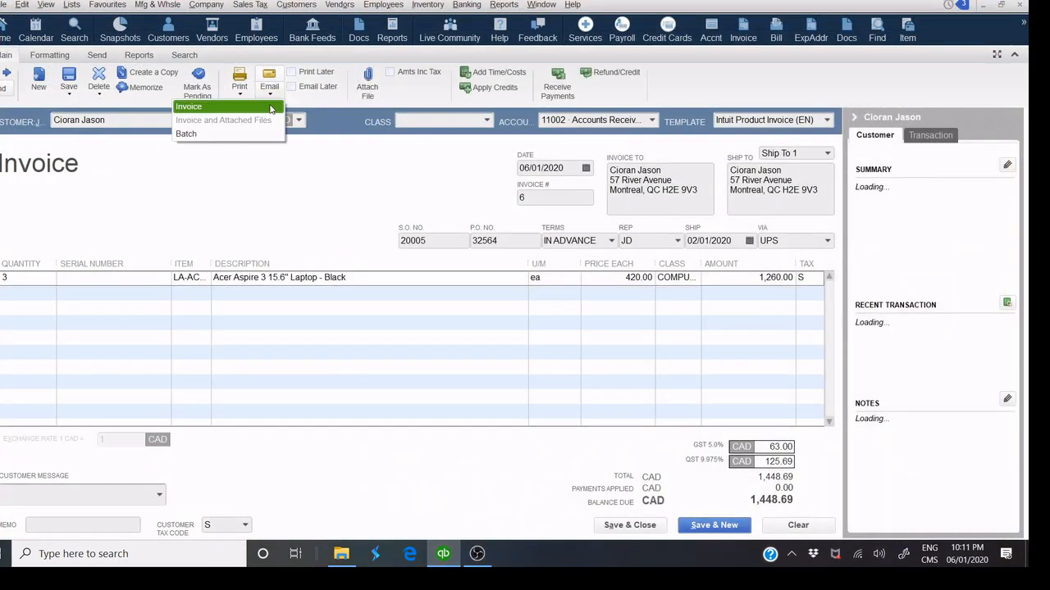
left_click(386, 163)
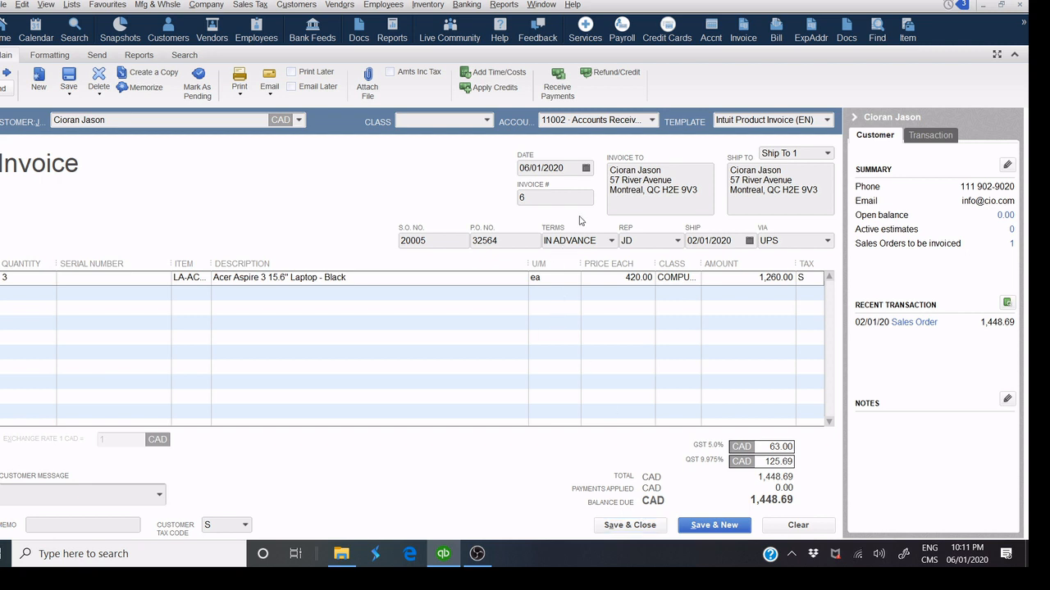
left_click(565, 102)
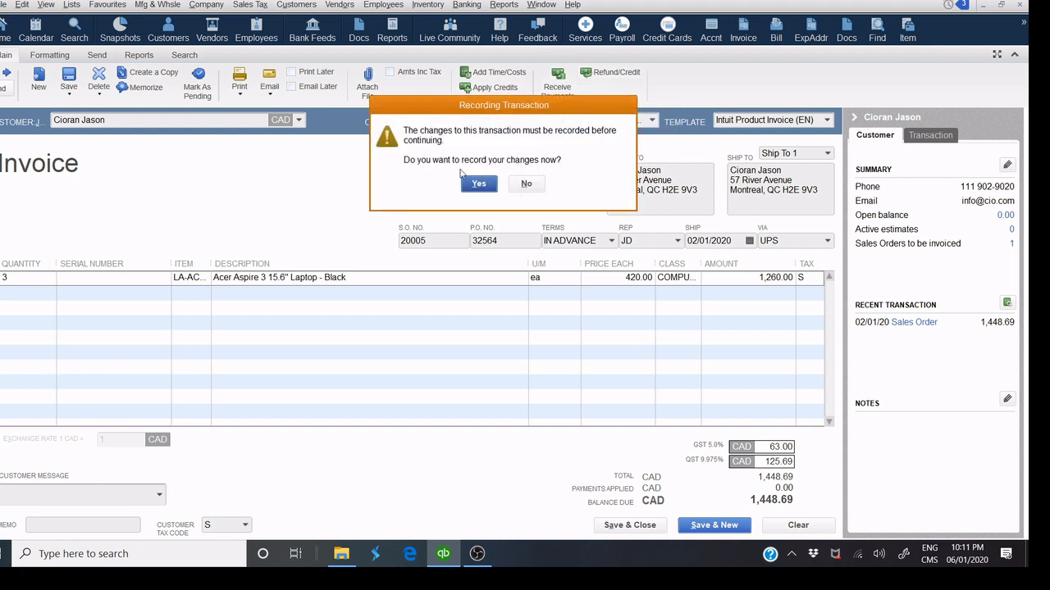
left_click(477, 185)
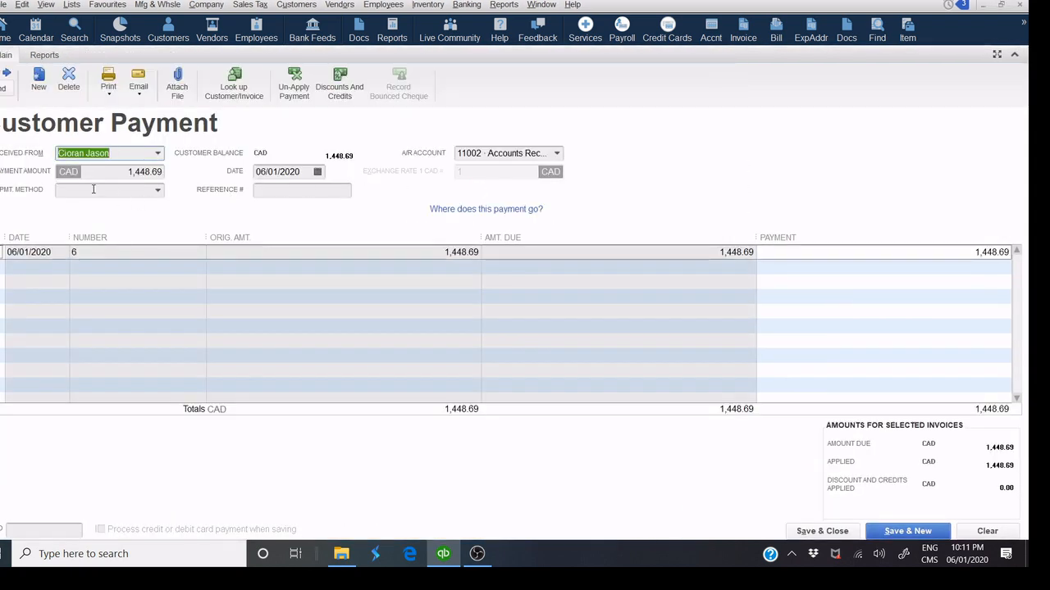
Receive the full 1,448.69 payment by Visa with its reference number and save it.
left_click(159, 192)
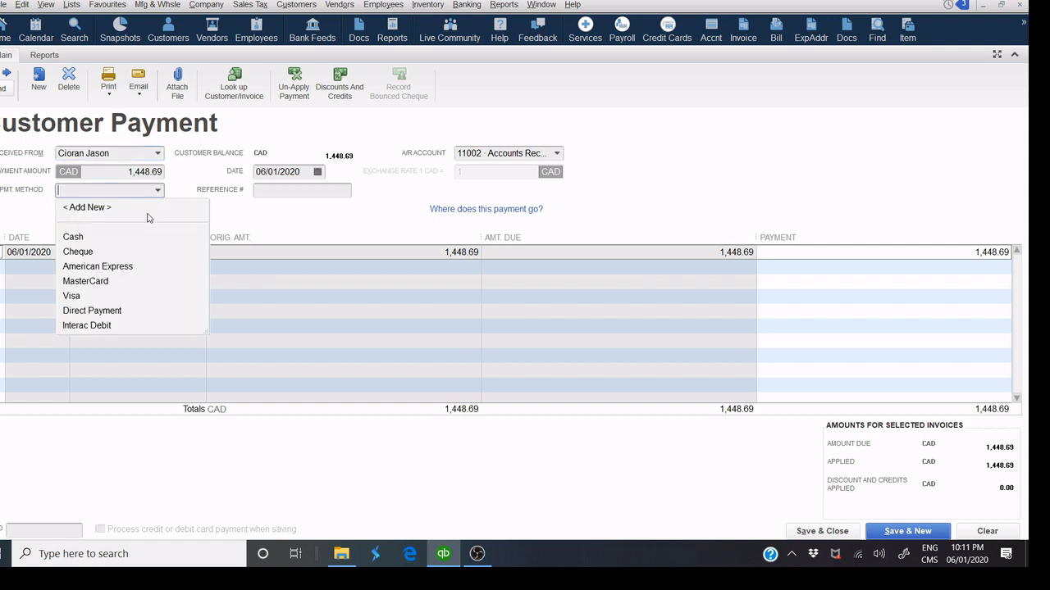
left_click(103, 296)
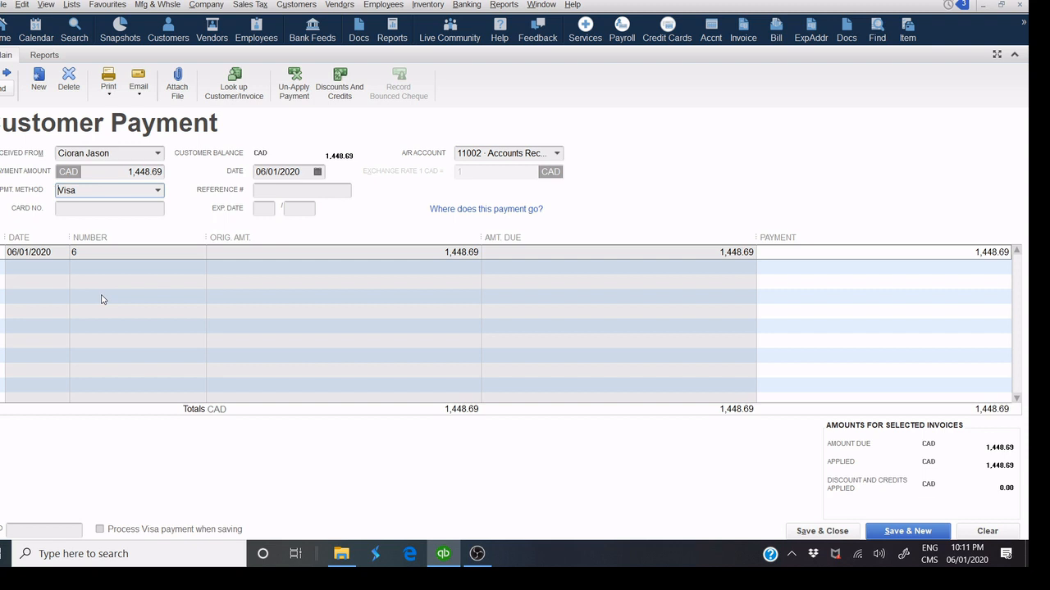
left_click(265, 188)
type("07456")
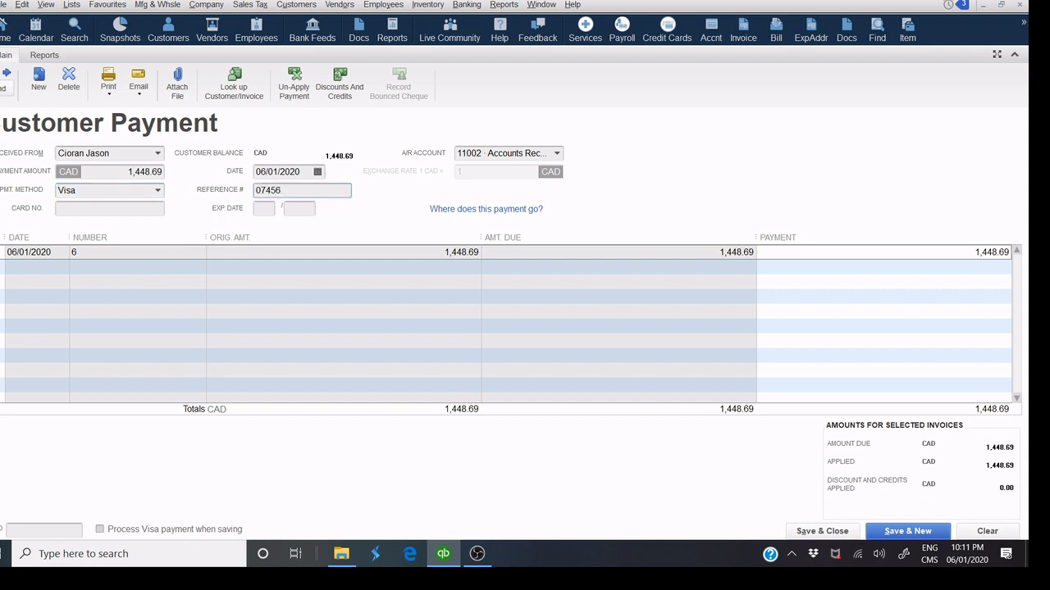
left_click(798, 533)
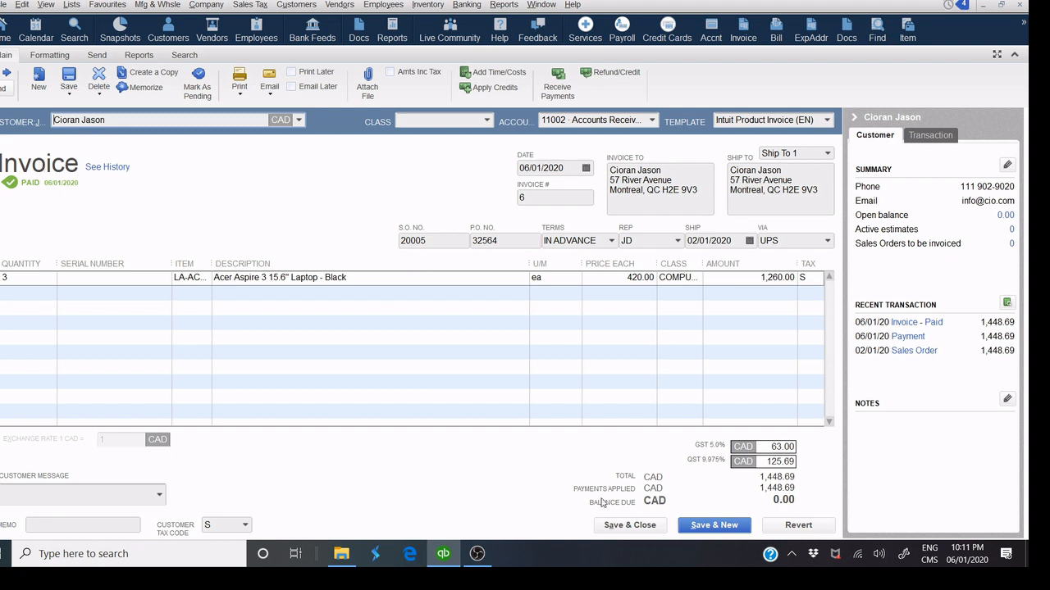
Save invoice 6 and review it and its payment in the customer's transactions.
left_click(652, 527)
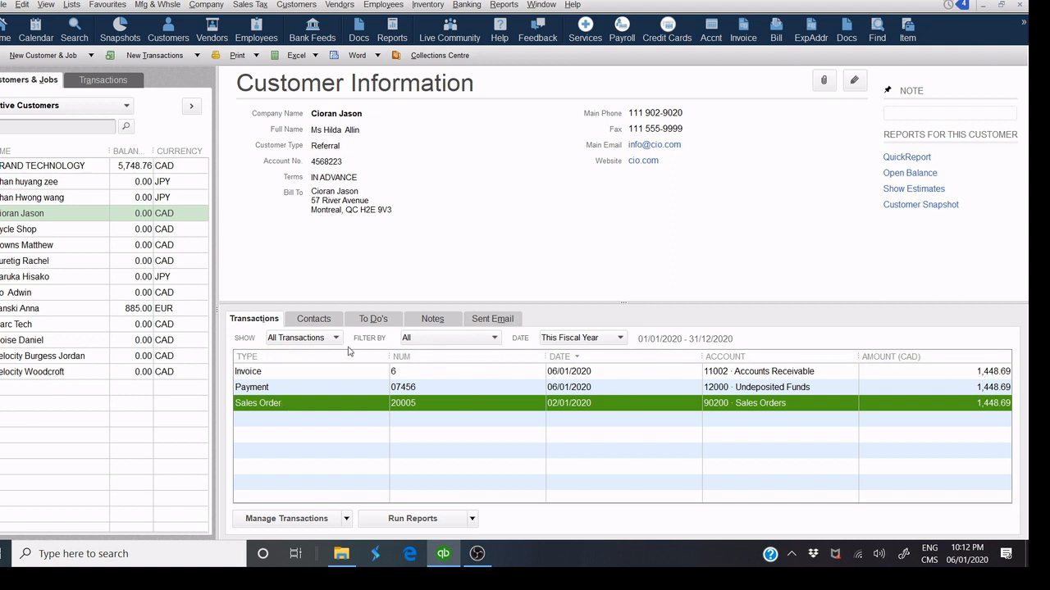
left_click(299, 377)
left_click(286, 394)
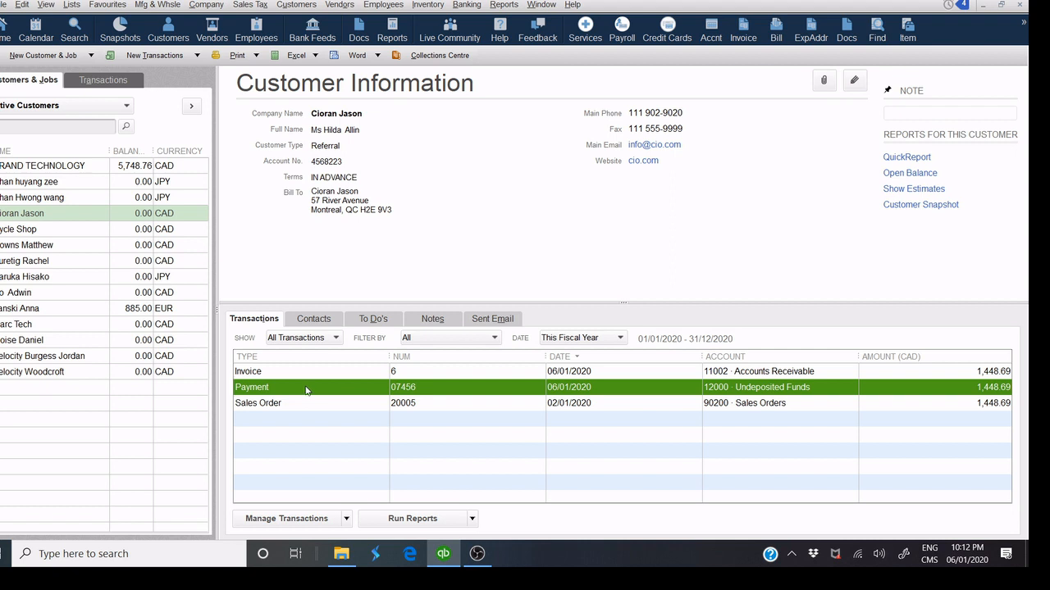
Check sales order 20005, widening its Ordered and Description columns, then save and close it.
double_click(370, 404)
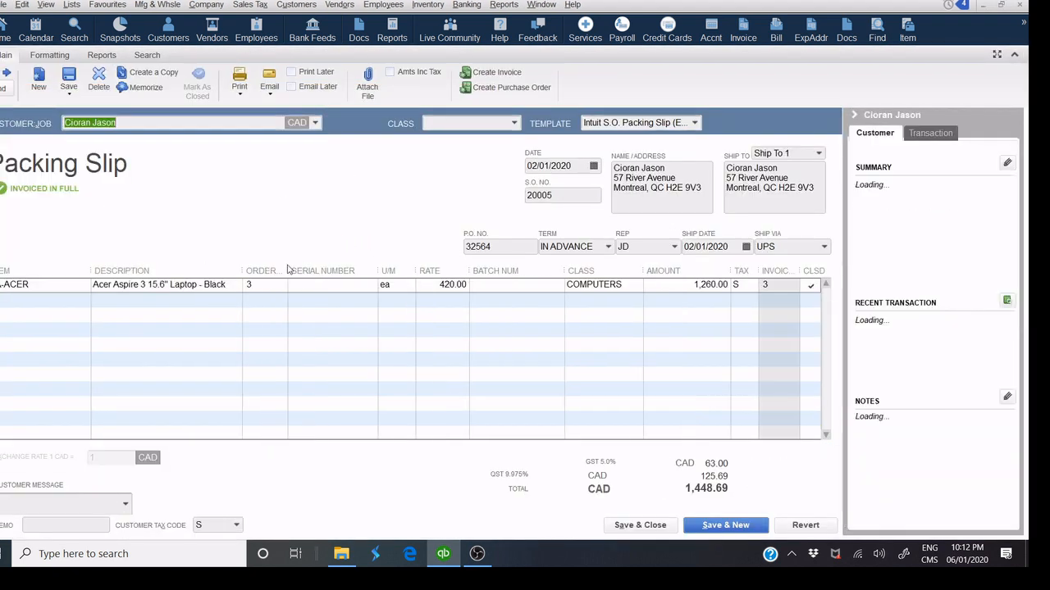
left_click_drag(288, 271, 304, 272)
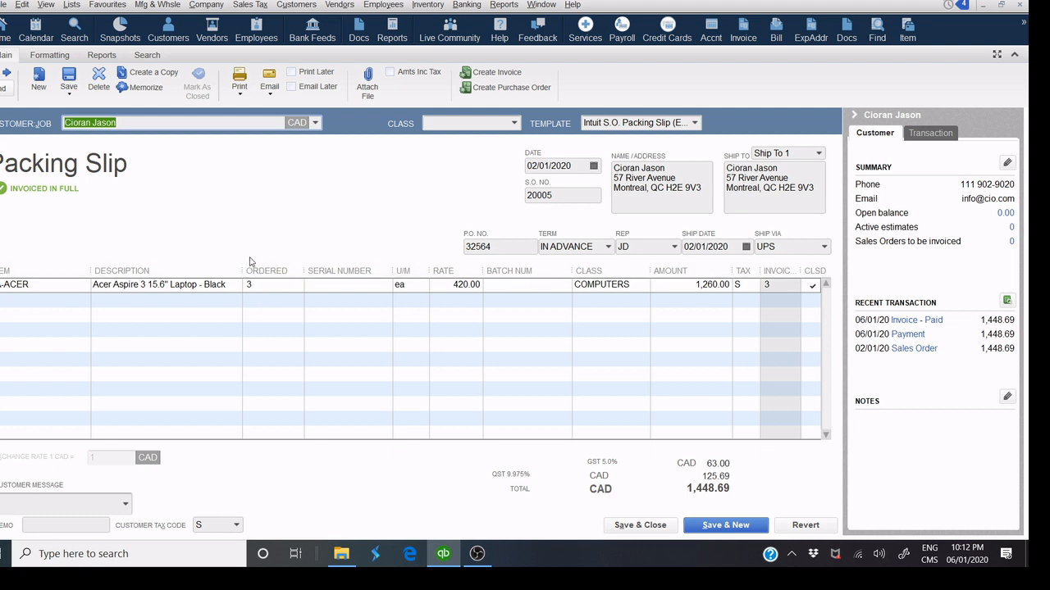
left_click_drag(243, 270, 259, 272)
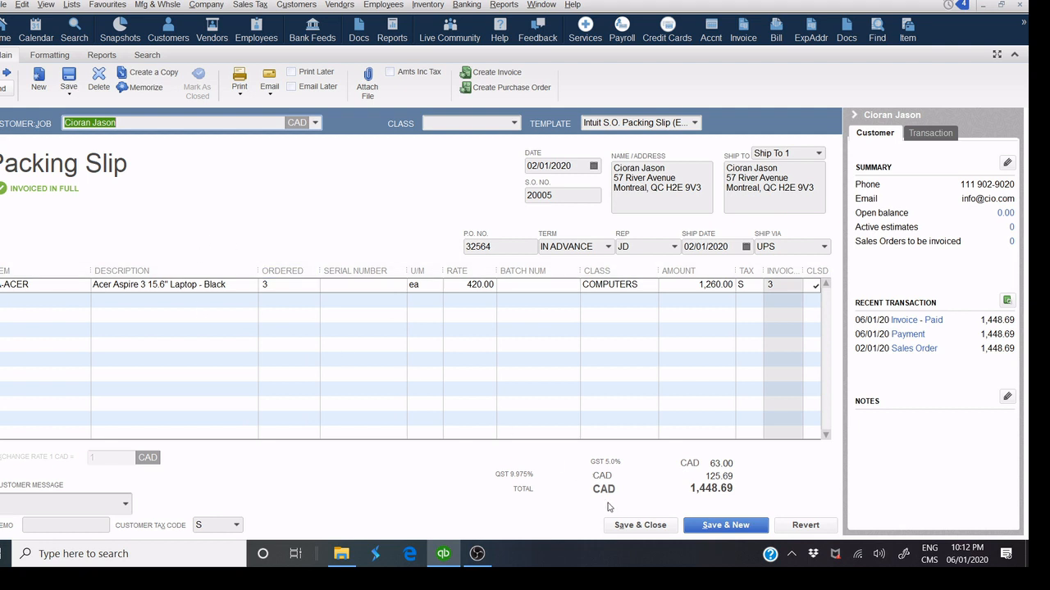
left_click(624, 526)
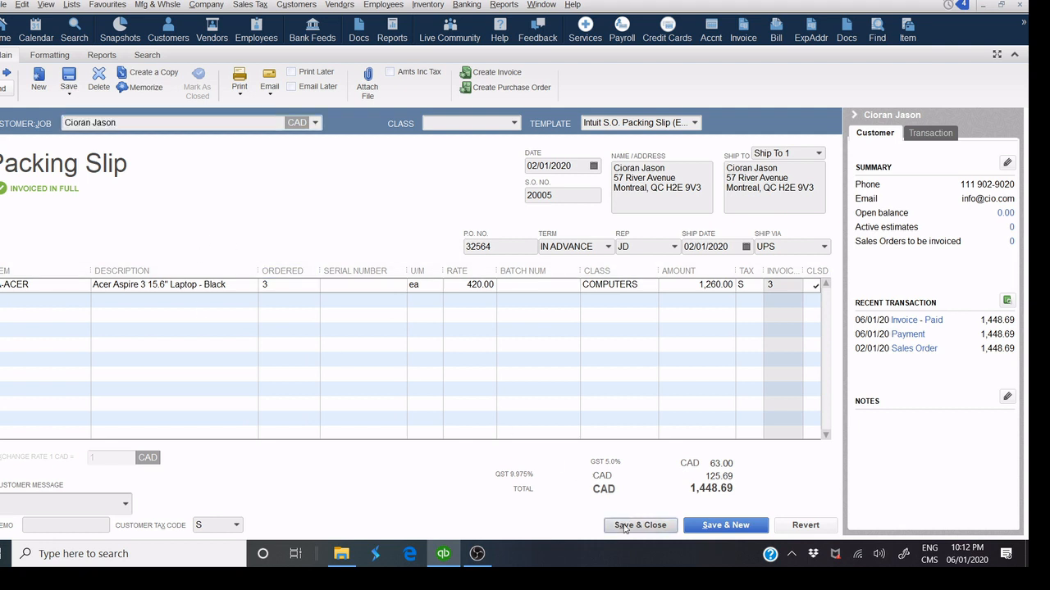
left_click(44, 284)
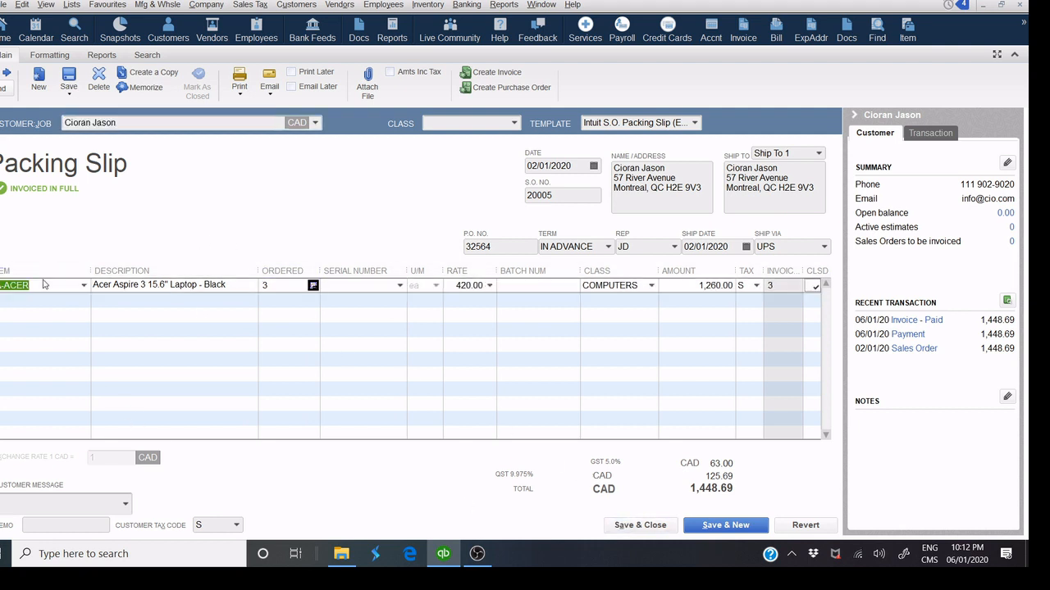
left_click(624, 526)
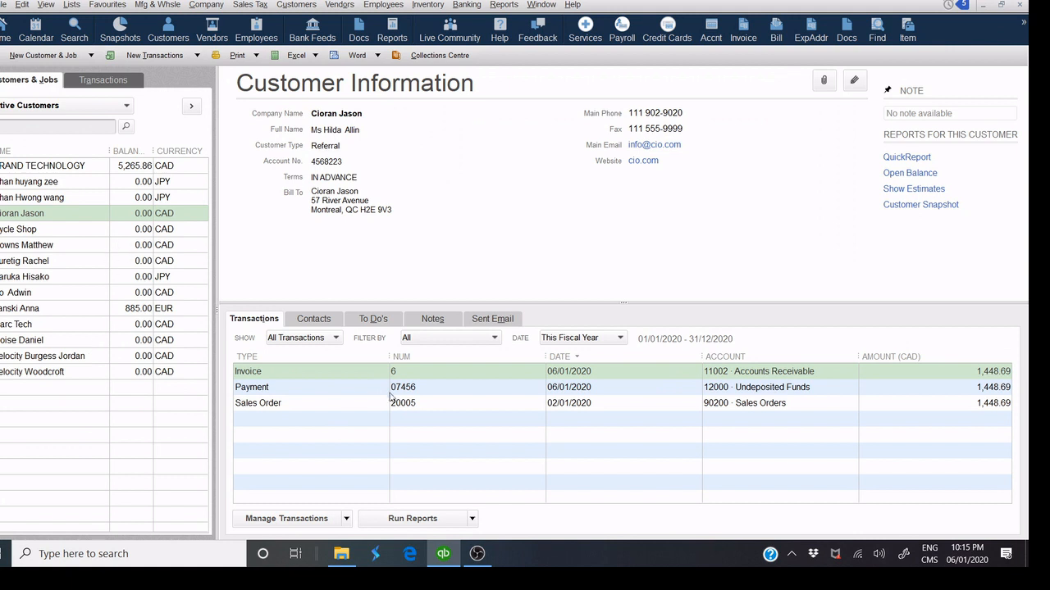
Start a new credit memo for the customer from the Customer Centre.
left_click(361, 374)
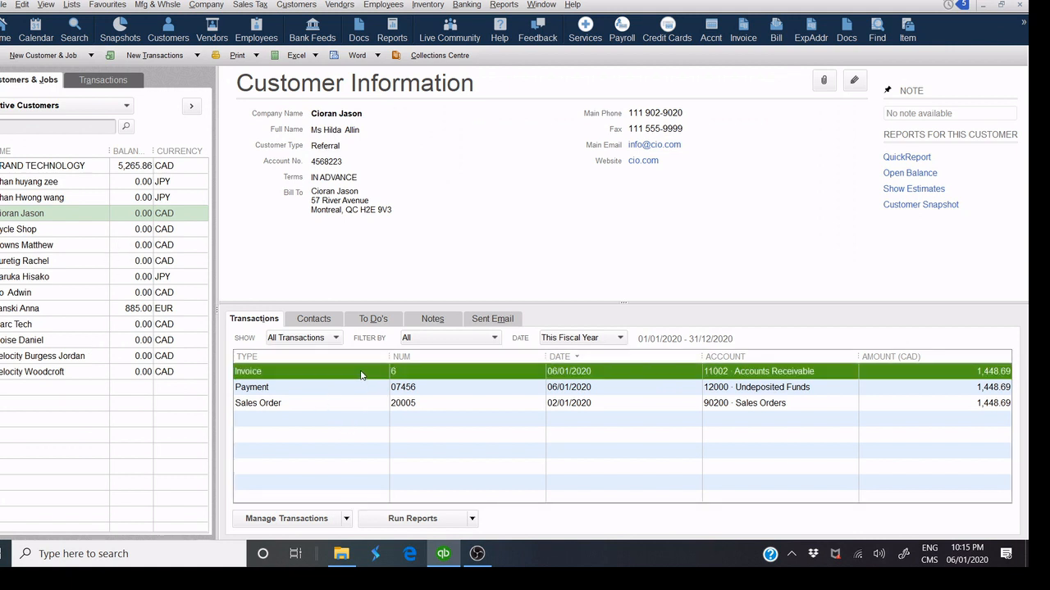
left_click(29, 218)
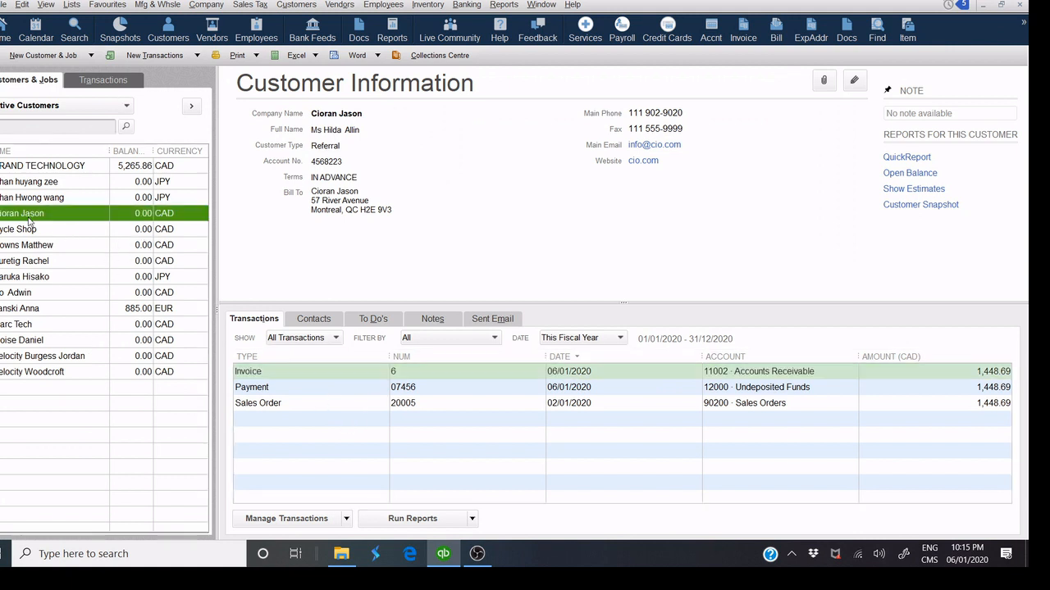
left_click(158, 59)
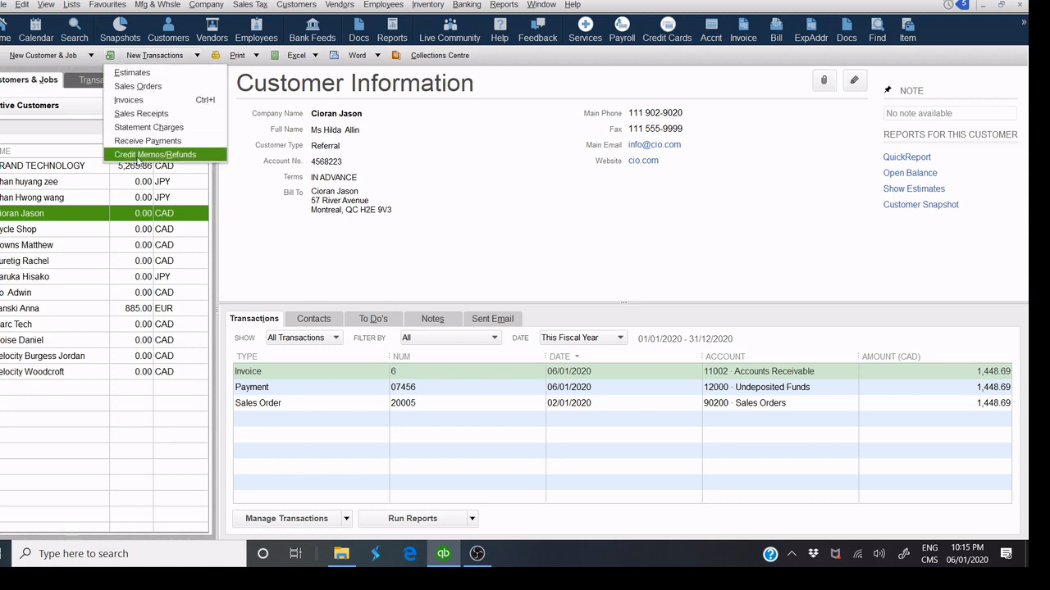
left_click(138, 156)
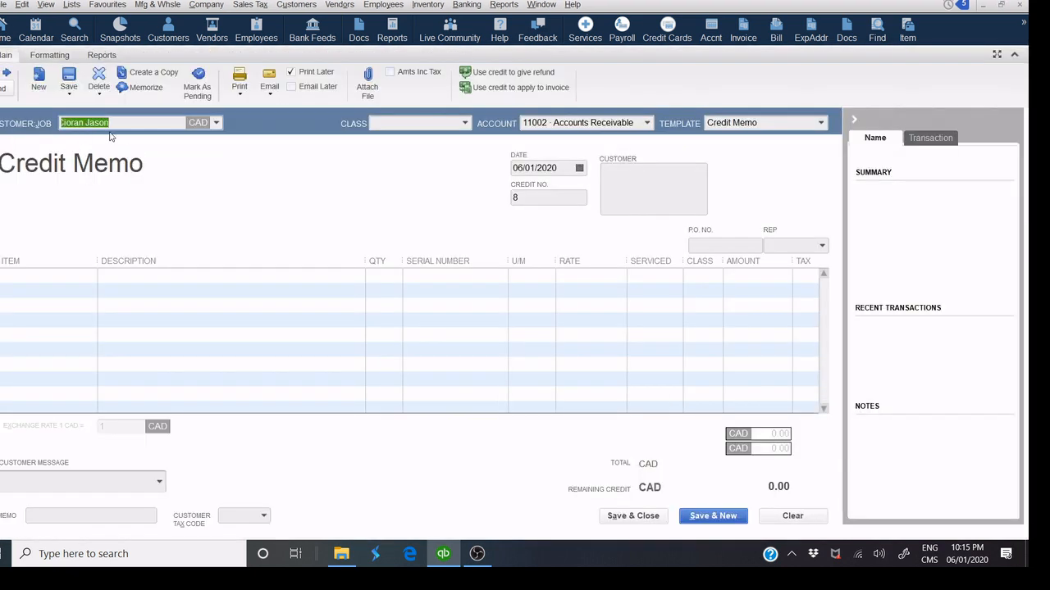
left_click(215, 123)
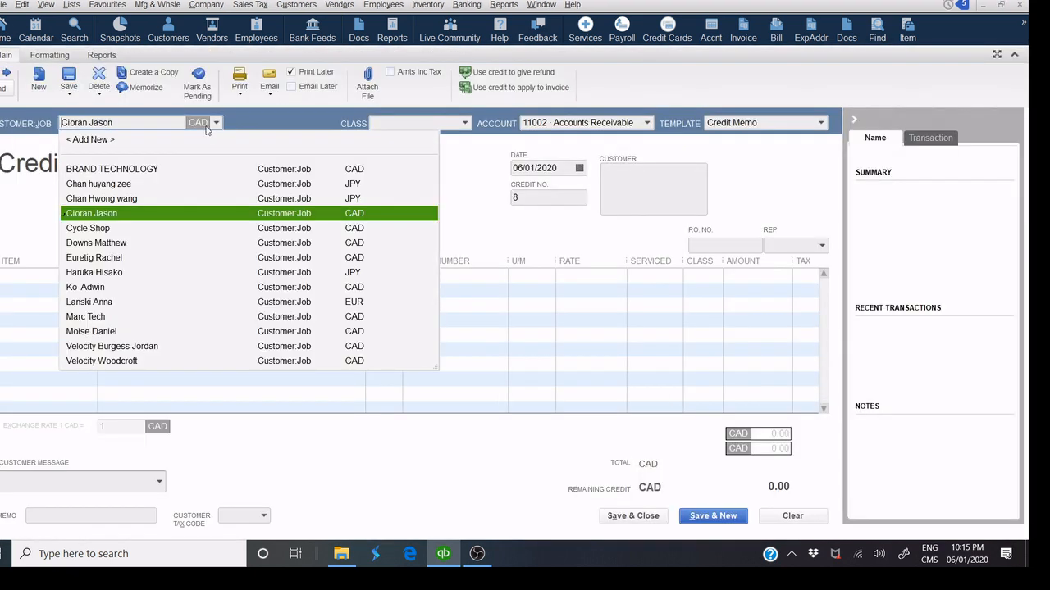
left_click(94, 214)
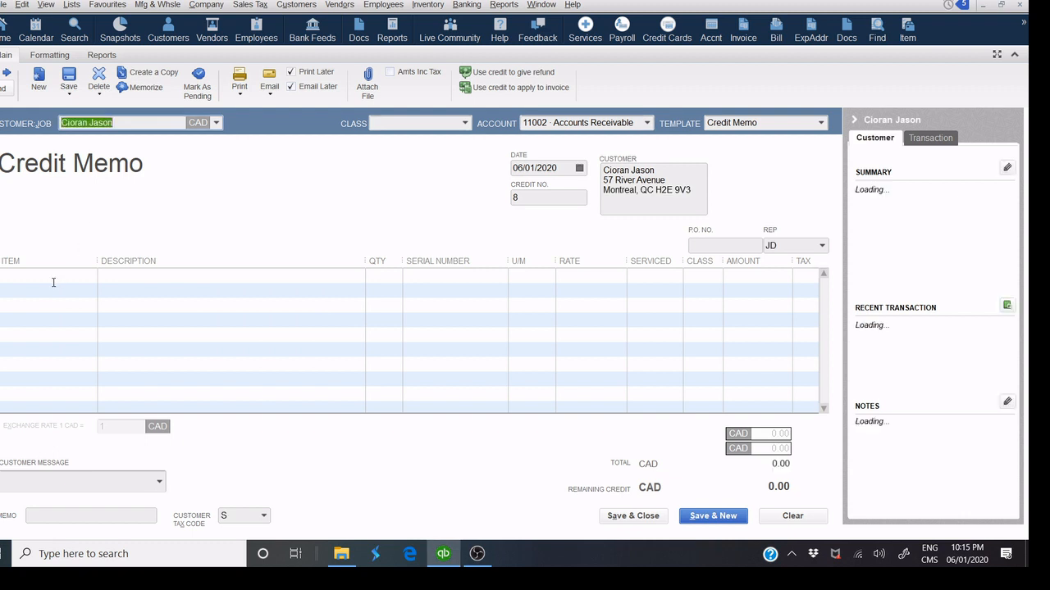
Add one LA-ACER Acer Aspire 3 laptop at 420.00 with P.O. number 25468.
left_click(90, 276)
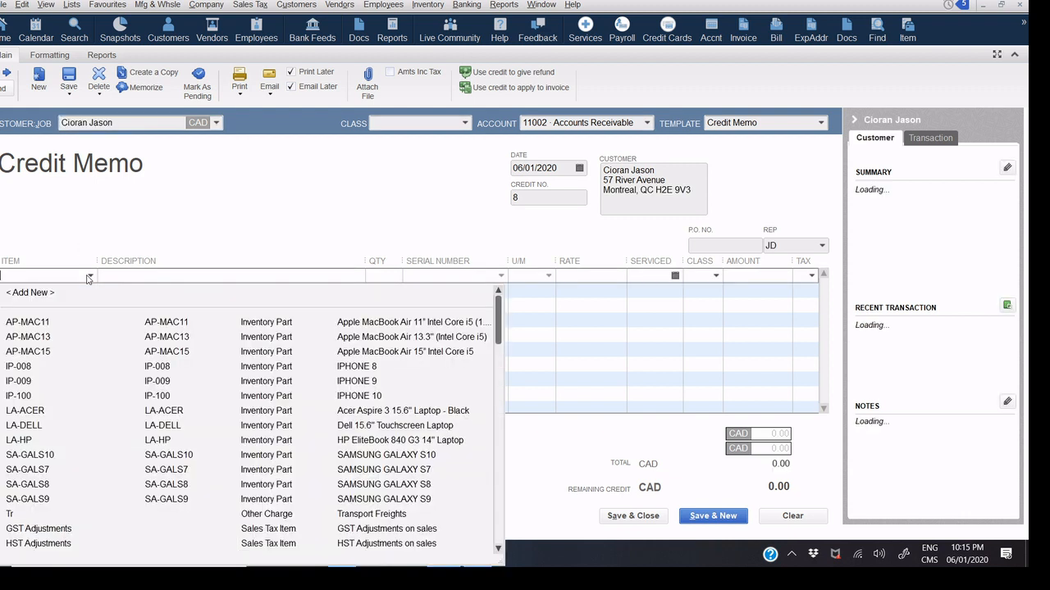
left_click(359, 413)
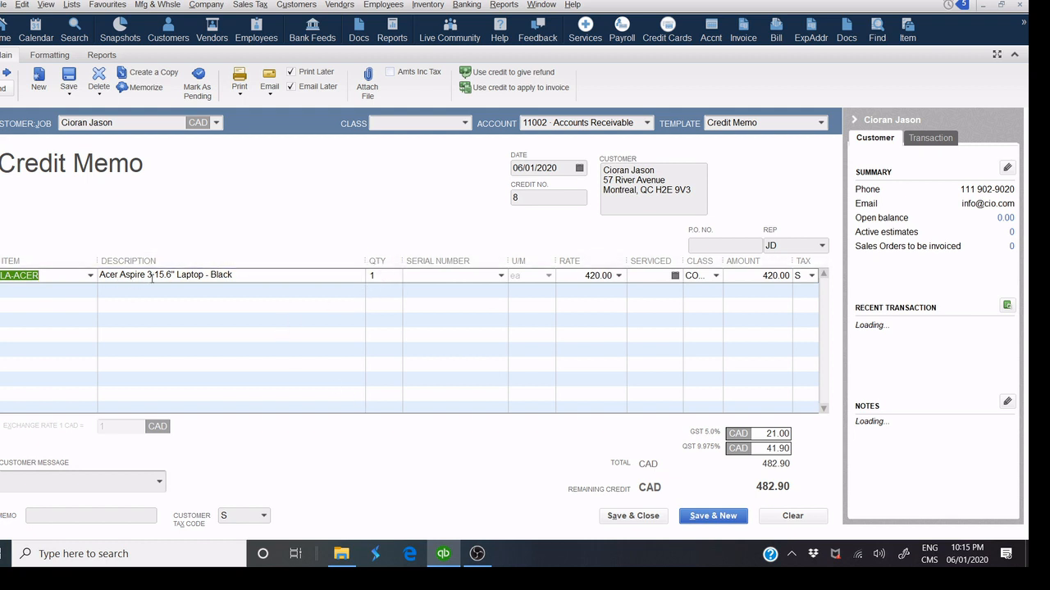
left_click(717, 245)
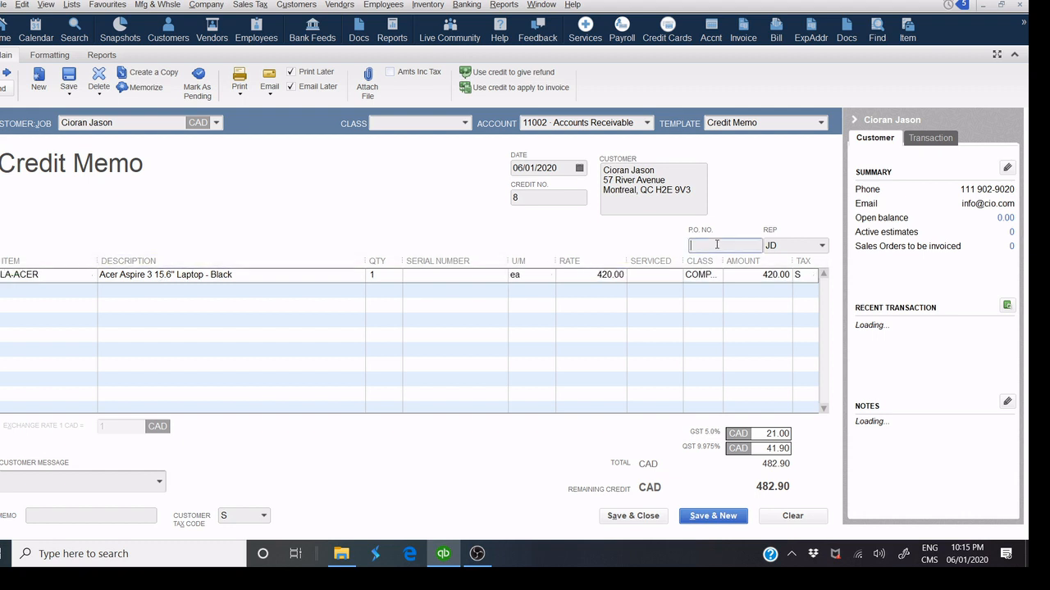
type("25468")
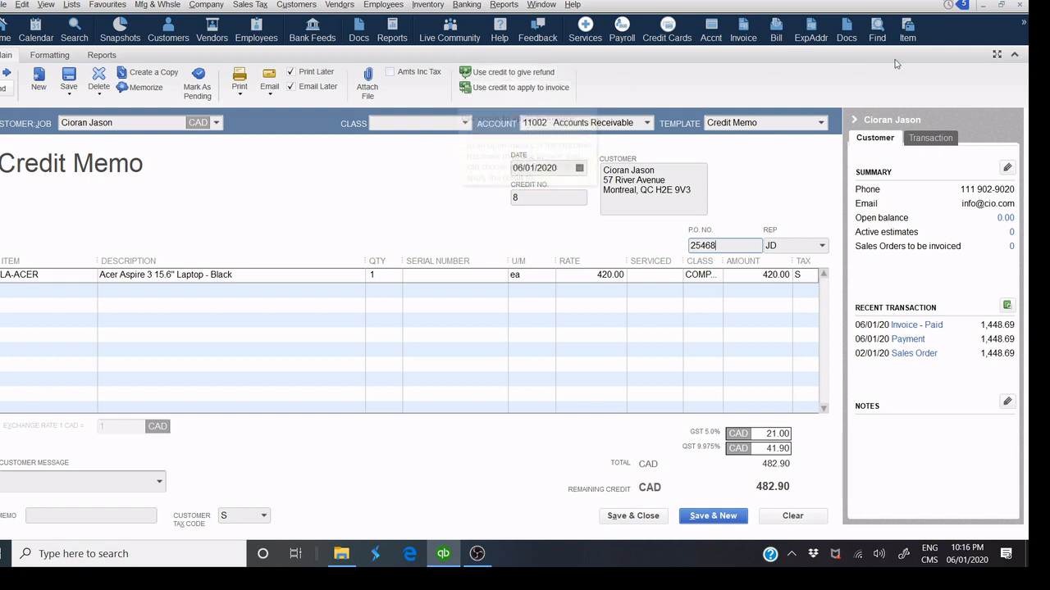
Rearrange the credit memo window and maximize it to fill the workspace.
left_click(1001, 7)
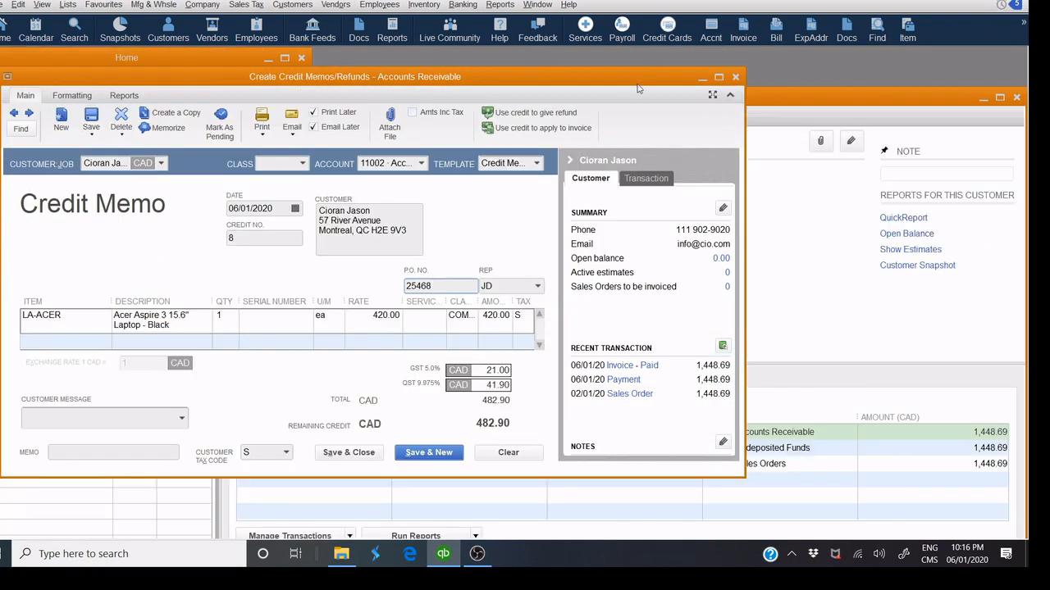
left_click_drag(652, 107, 771, 517)
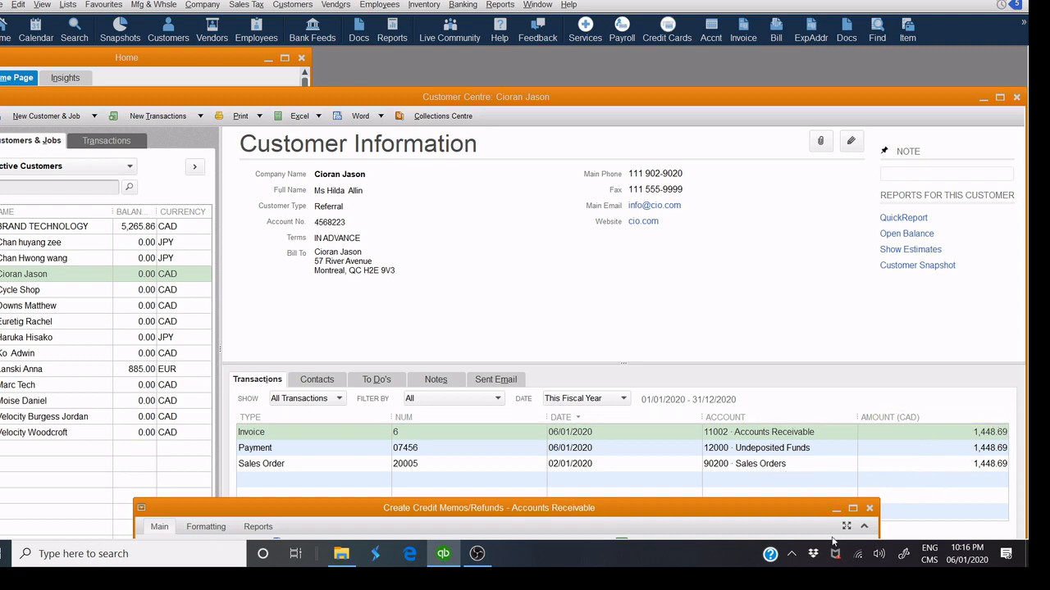
left_click_drag(789, 516, 745, 59)
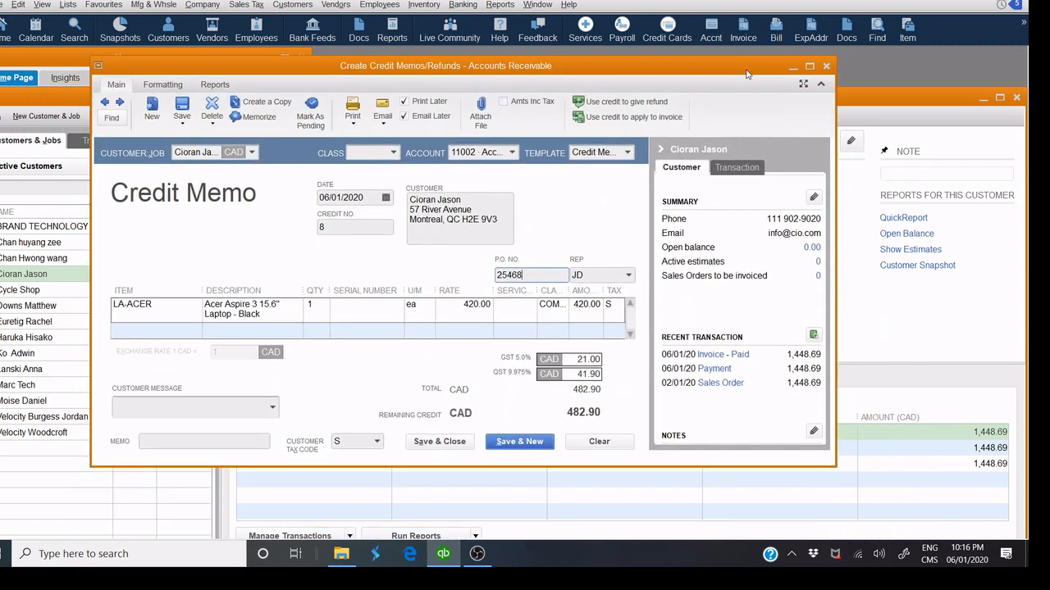
left_click(808, 66)
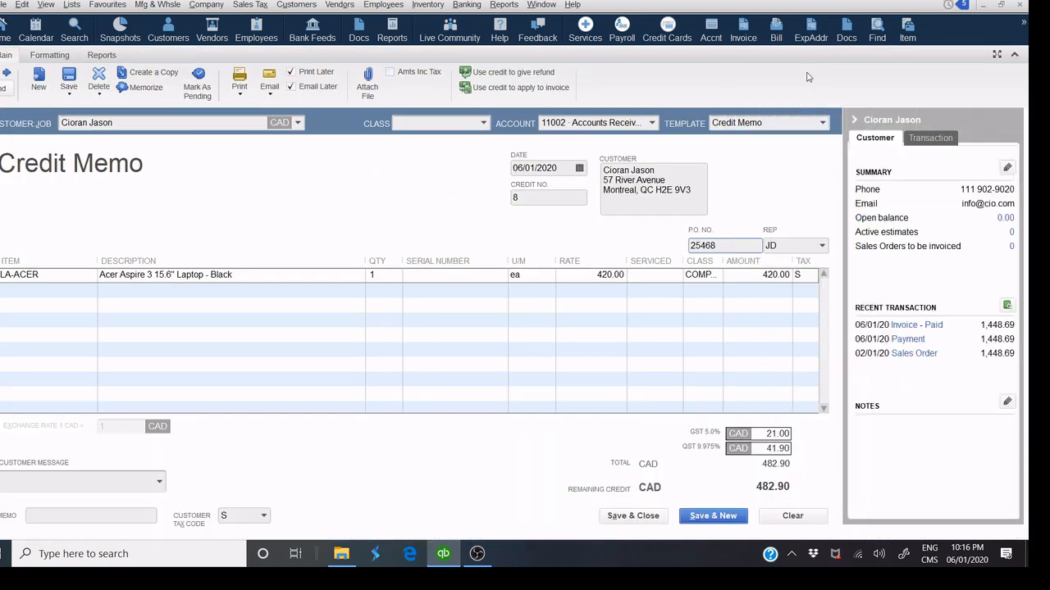
Refund the 482.90 credit to the customer by cheque from the HSBC account.
left_click(494, 74)
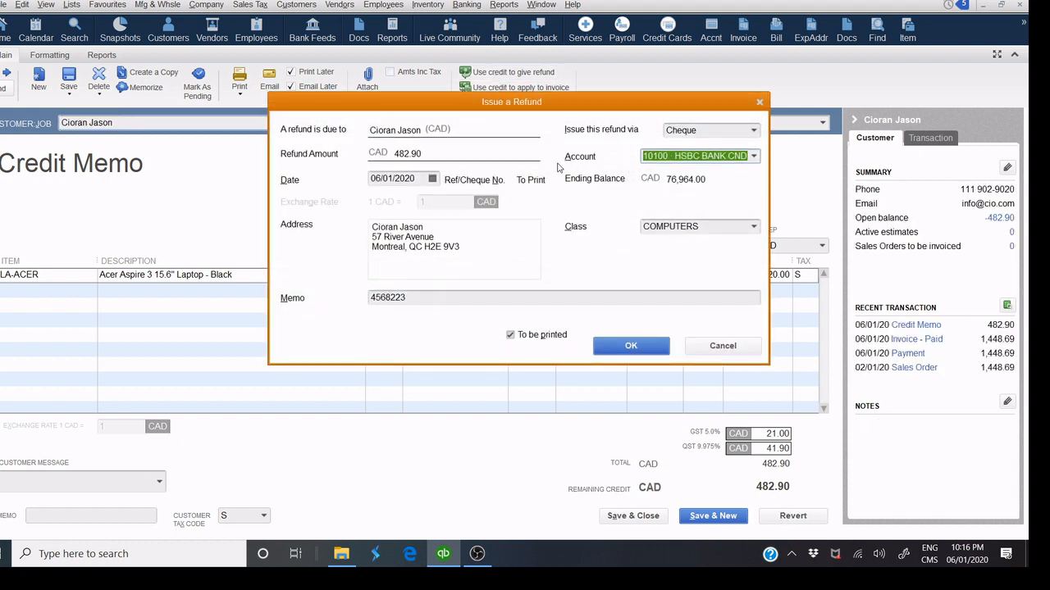
left_click(753, 131)
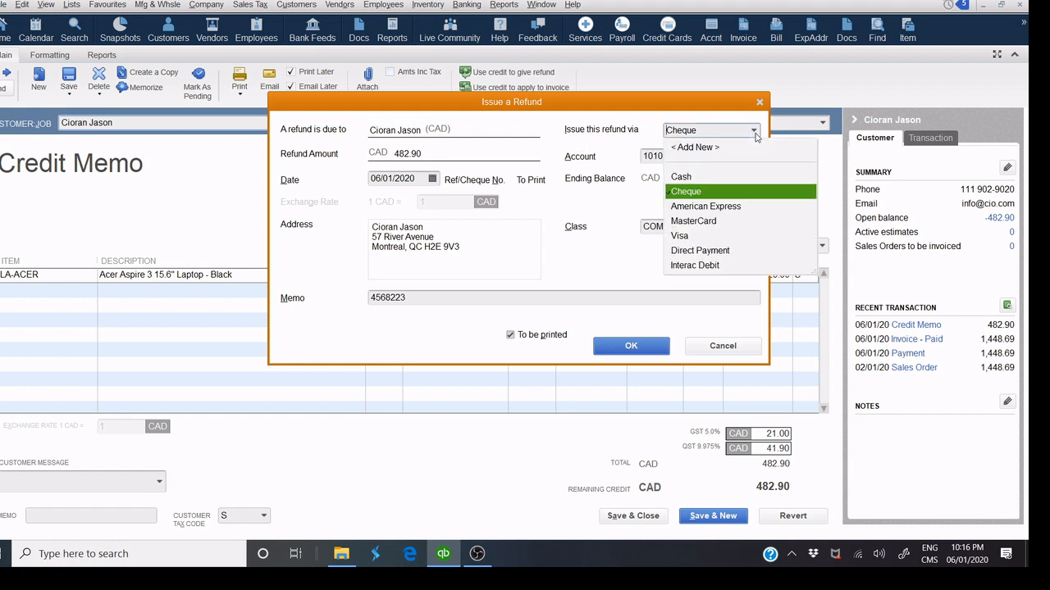
left_click(704, 237)
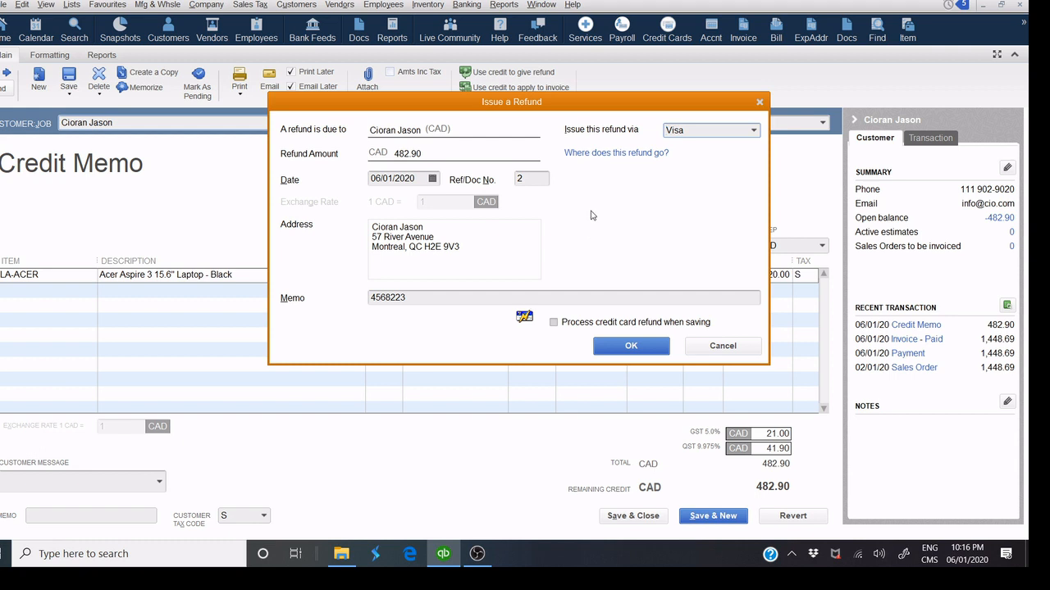
left_click(753, 131)
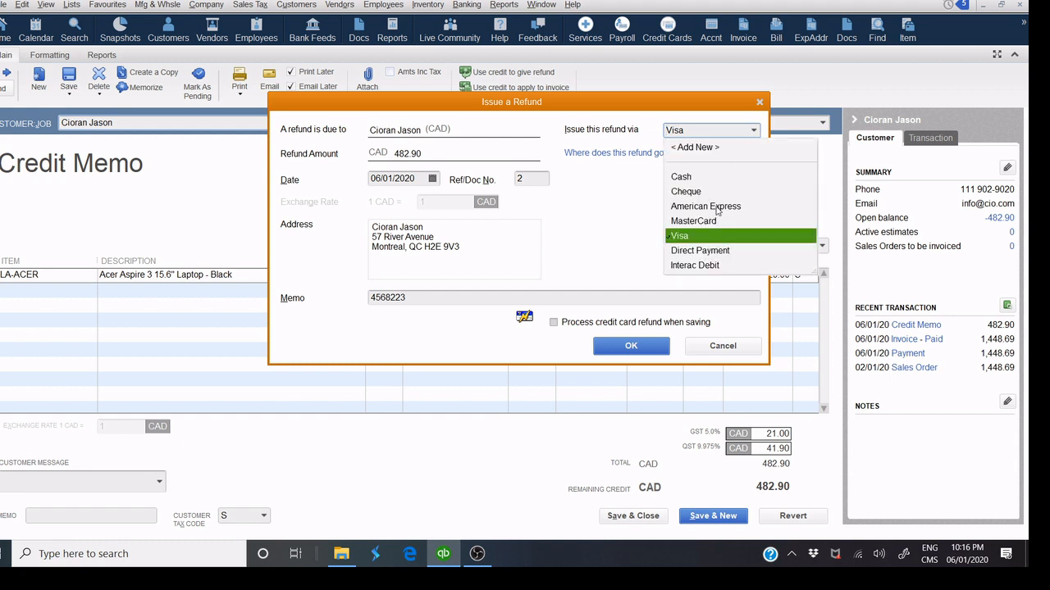
left_click(707, 192)
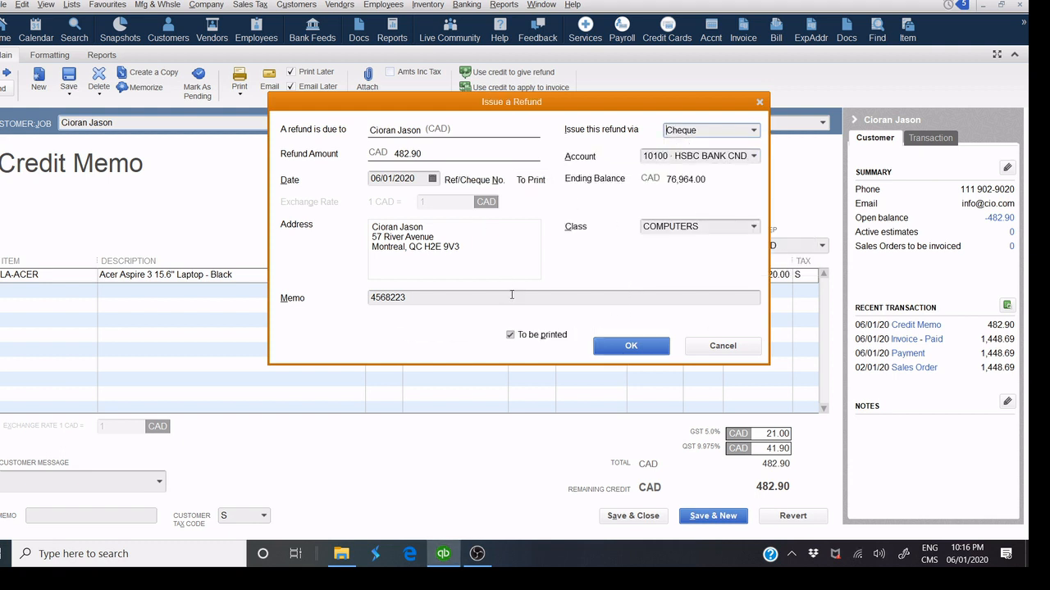
left_click(618, 348)
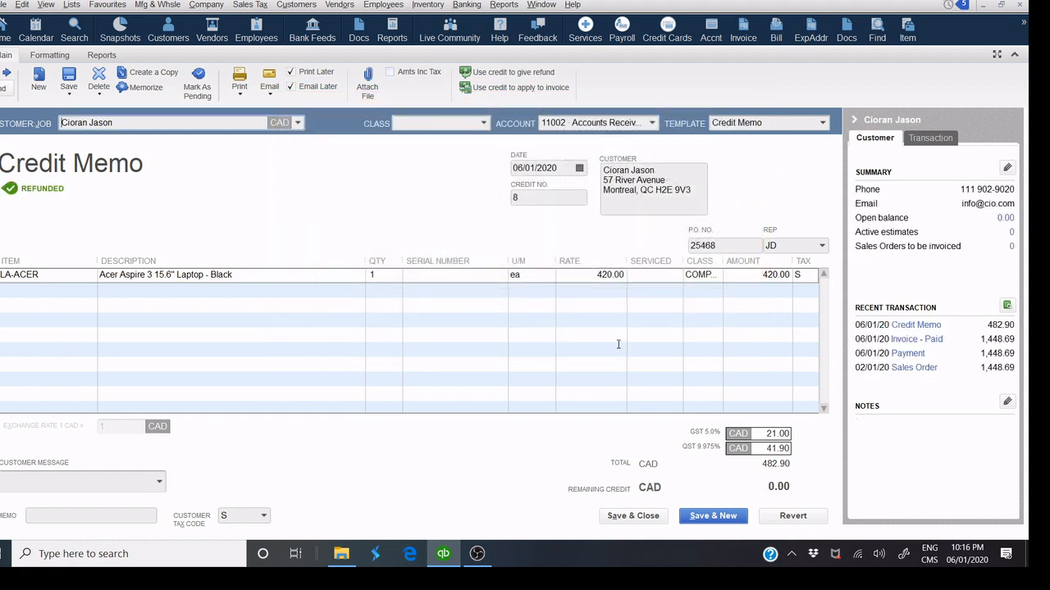
Preview credit memo 8's printout, dismissing the unit-of-measure warning.
left_click(247, 95)
left_click(225, 109)
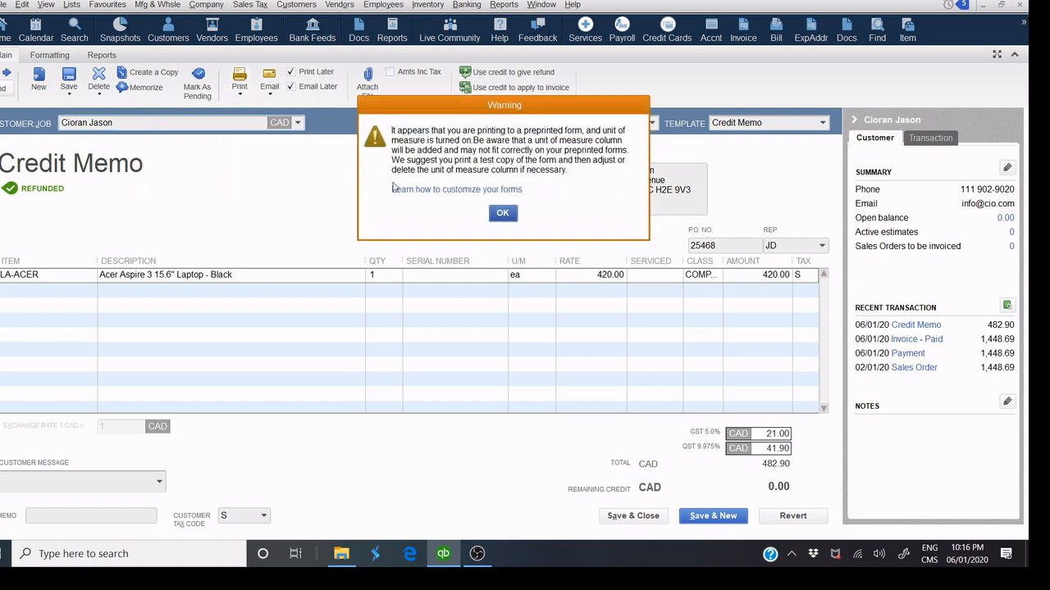
left_click(501, 211)
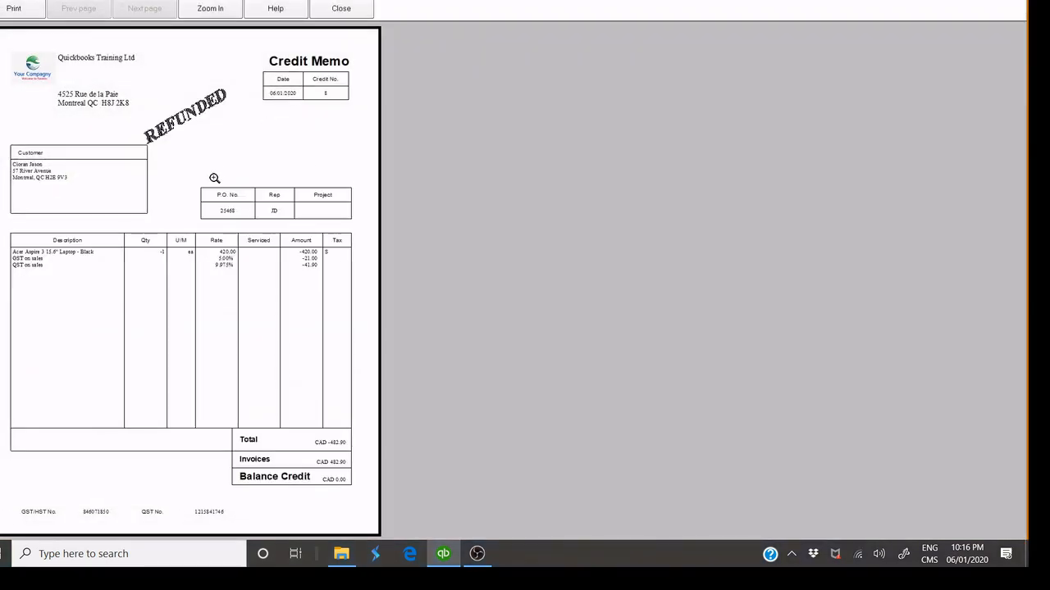